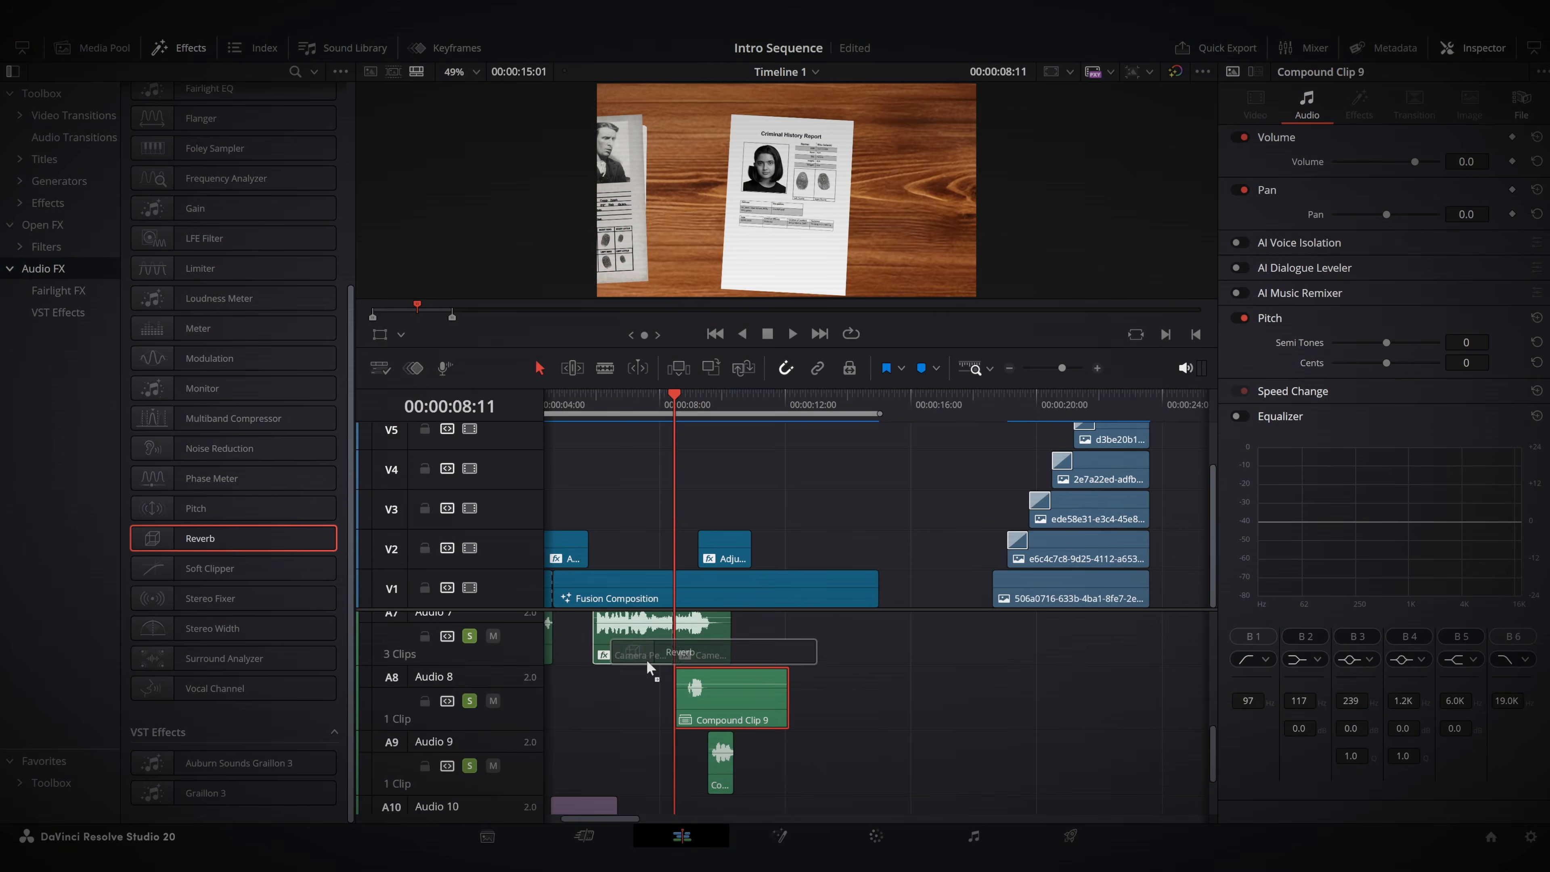
Apply the Reverb effect to Compound Clip 9 on the Audio 8 track.
drag(648, 659, 709, 707)
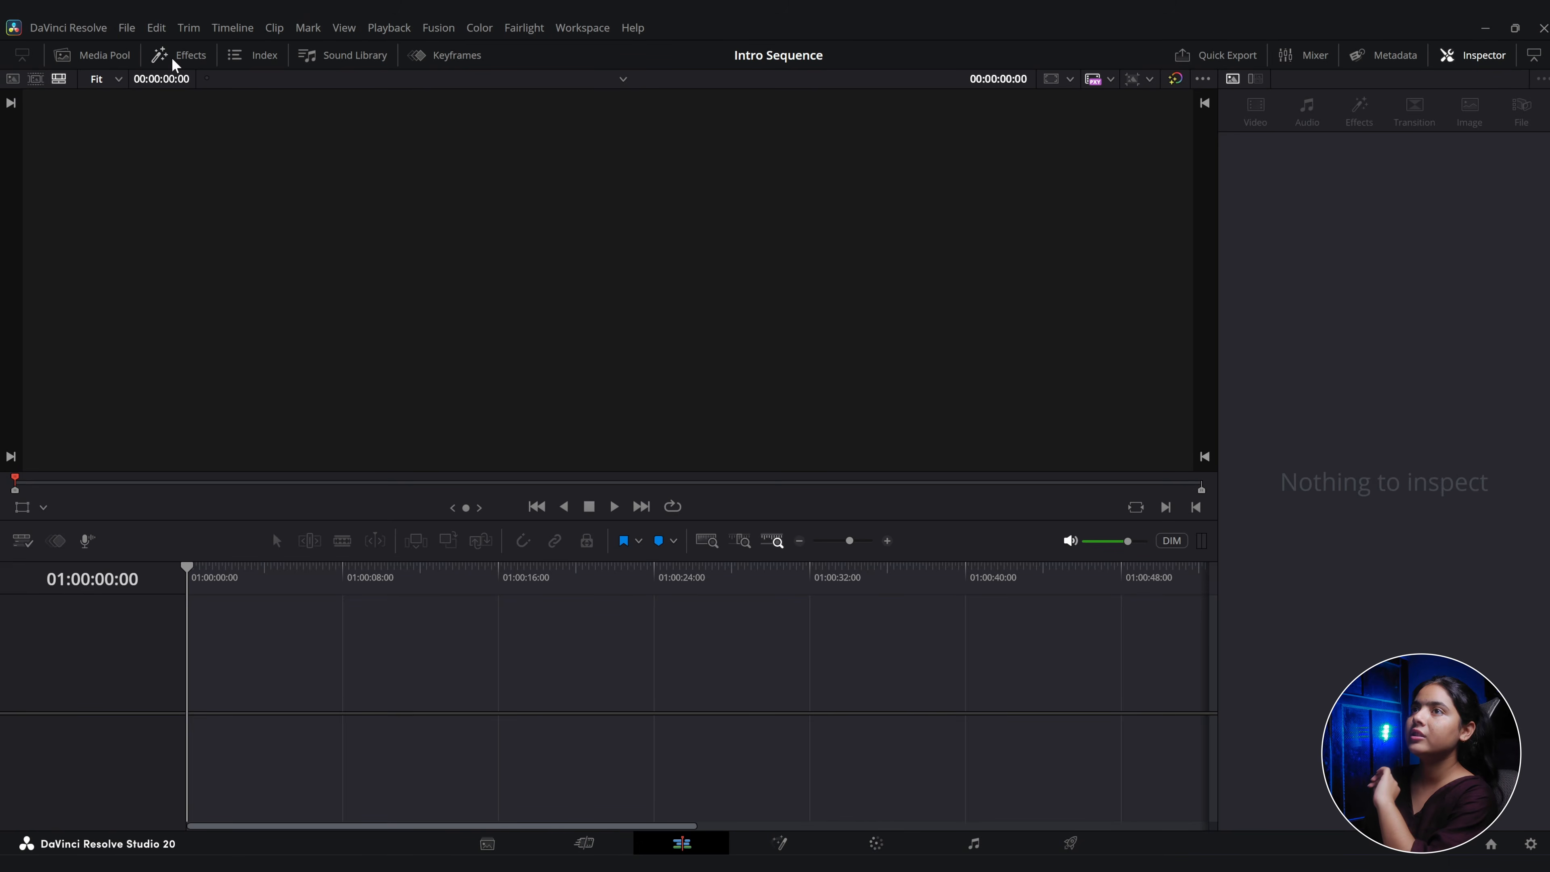
Add a Fusion Composition at the start of track V1 and set its duration to 15 seconds.
click(177, 56)
drag(232, 163, 590, 690)
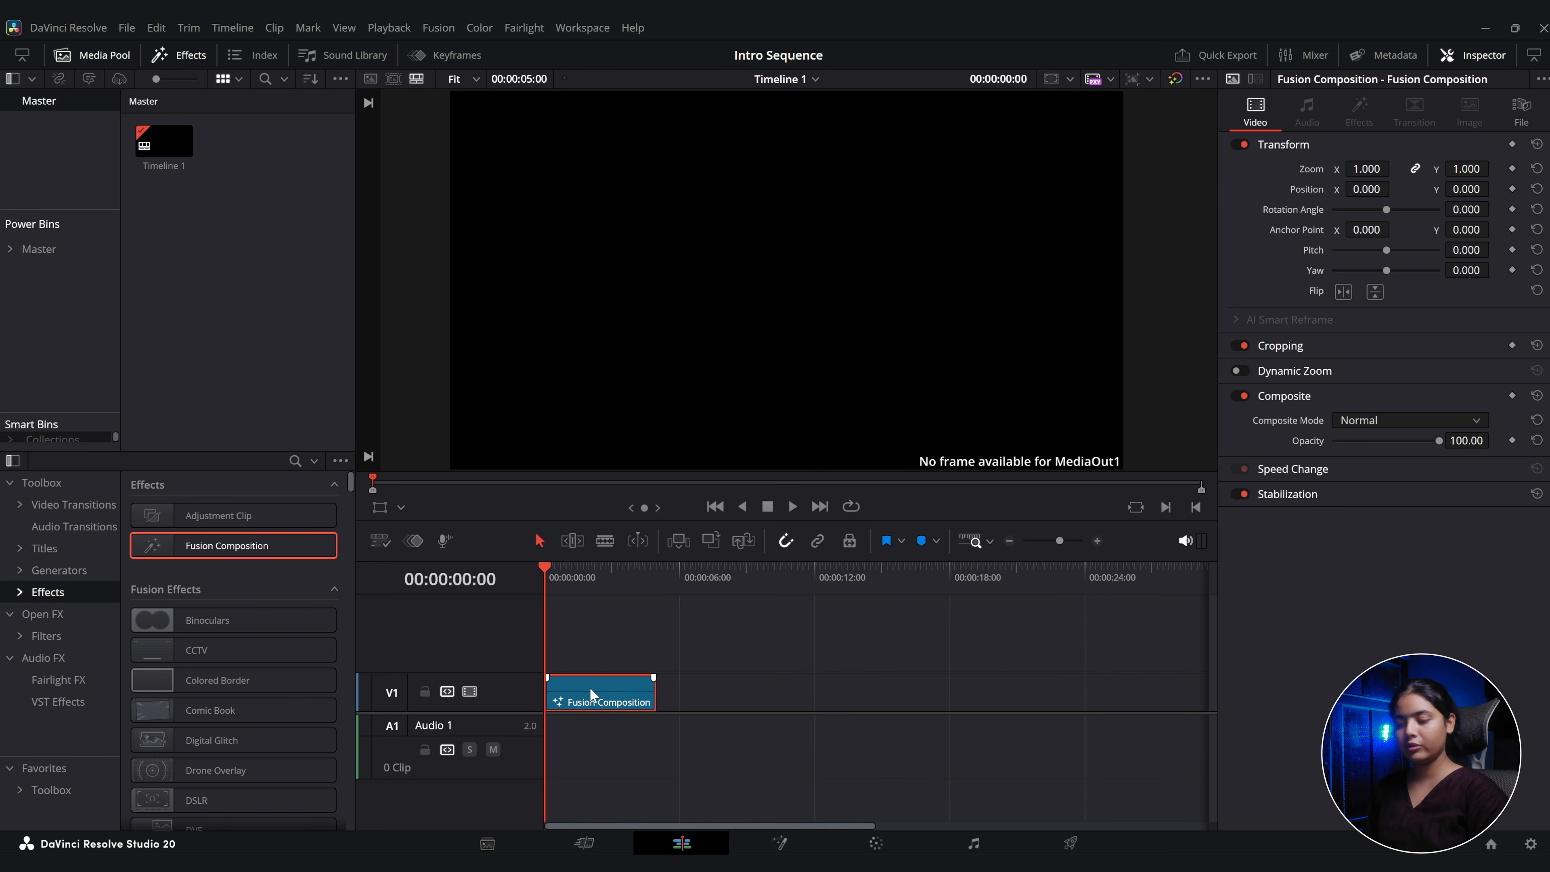
key(ctrl+d)
click(635, 639)
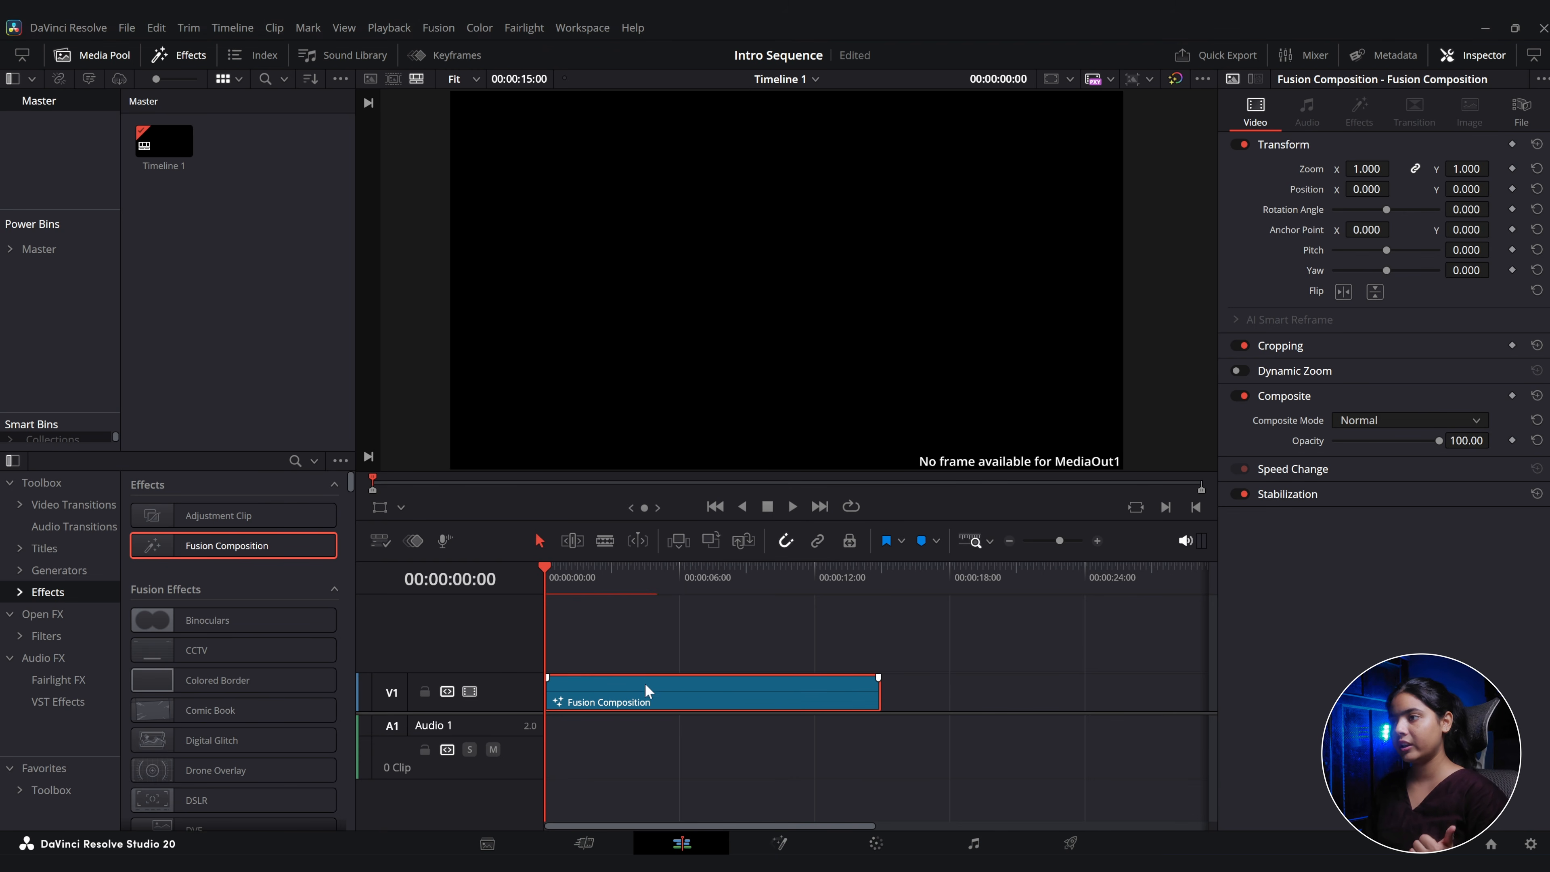
Open the composition in Fusion, bring in the wooden desk image, and show it in an enlarged second viewer.
click(780, 843)
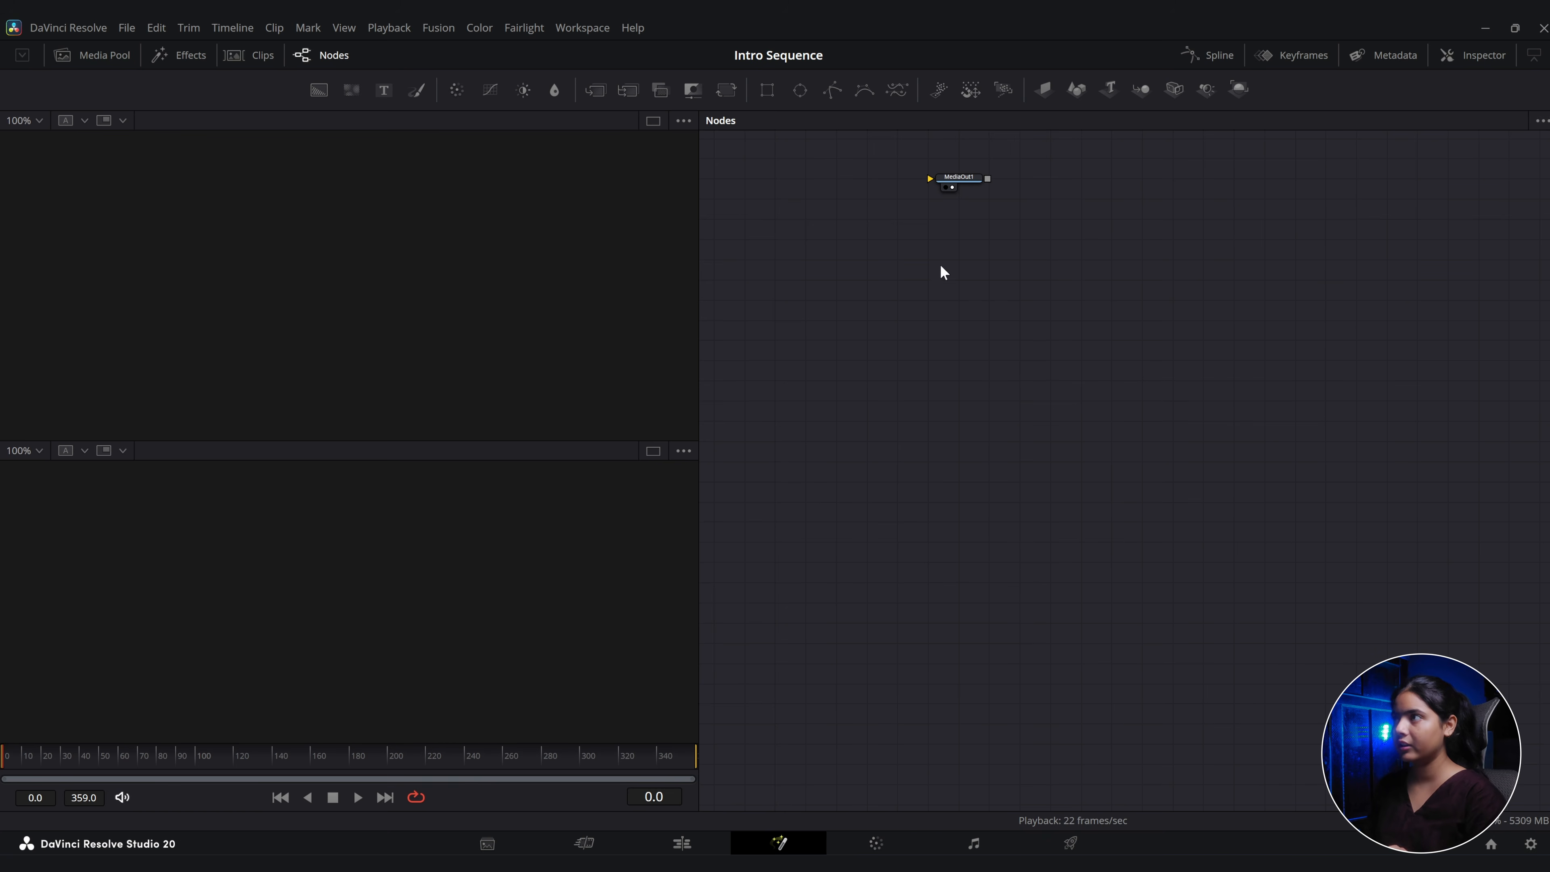
click(858, 861)
drag(728, 213, 438, 626)
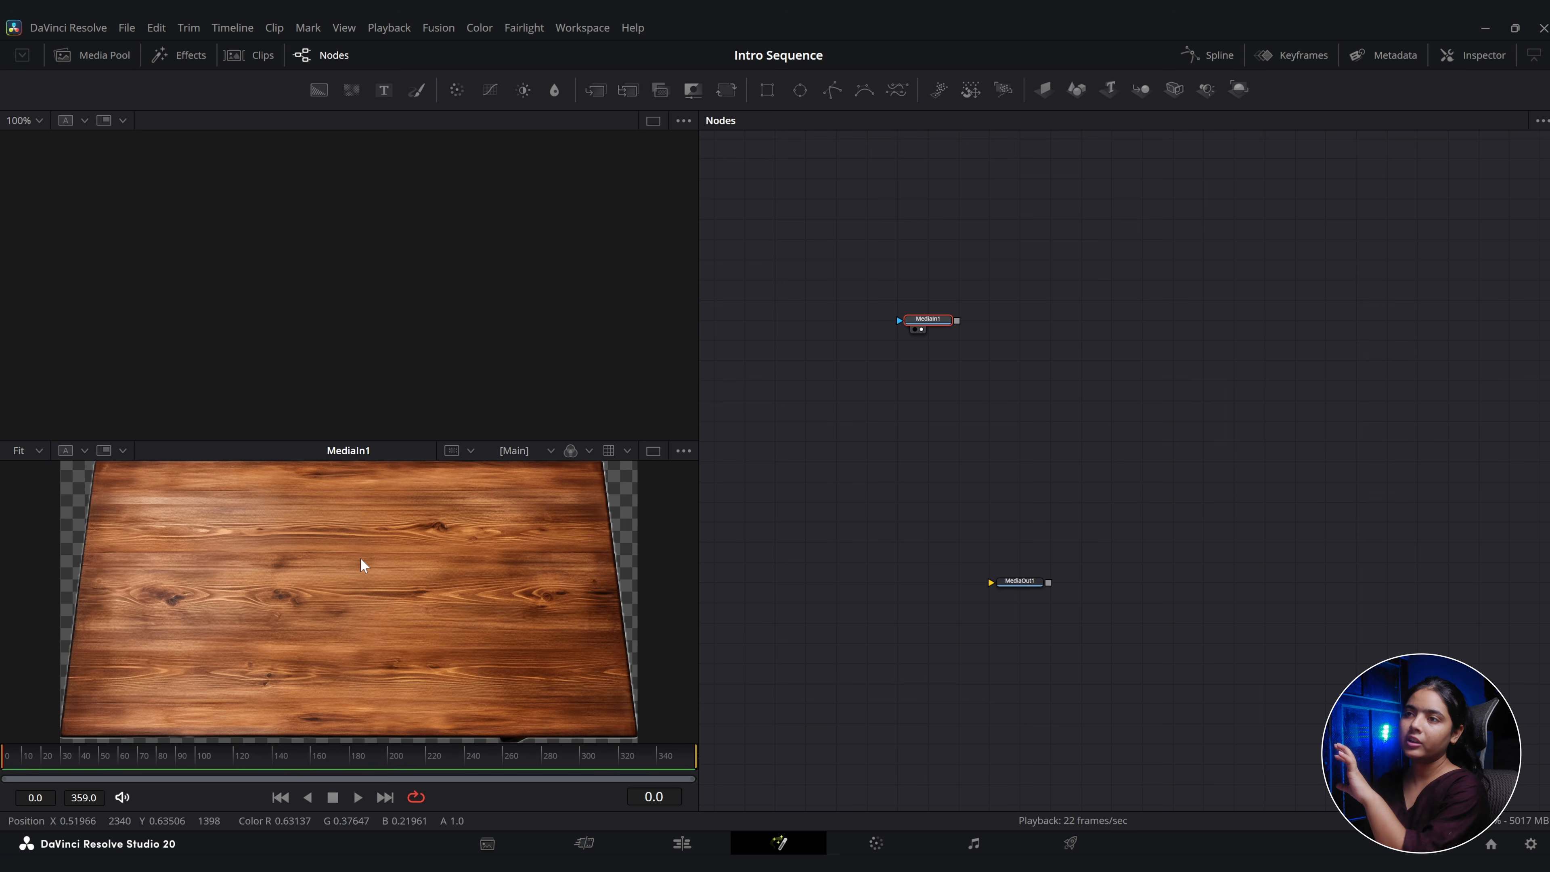
drag(341, 439, 362, 351)
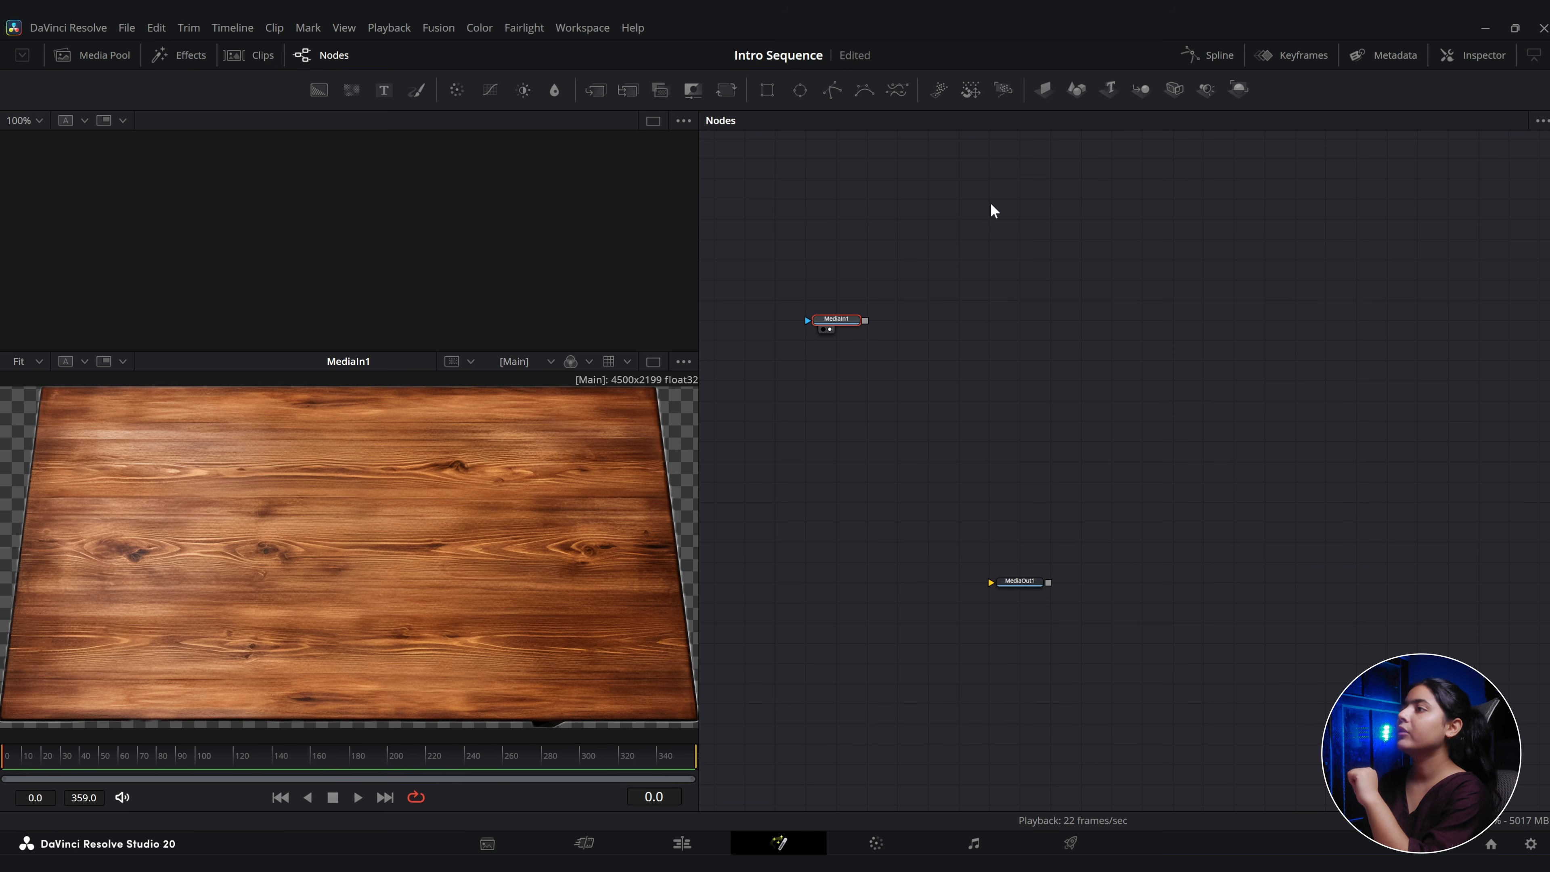
Build a 3D chain from the desk image with ImagePlane3D, Merge3D, Camera3D and Renderer3D, connected to MediaOut1.
click(1045, 88)
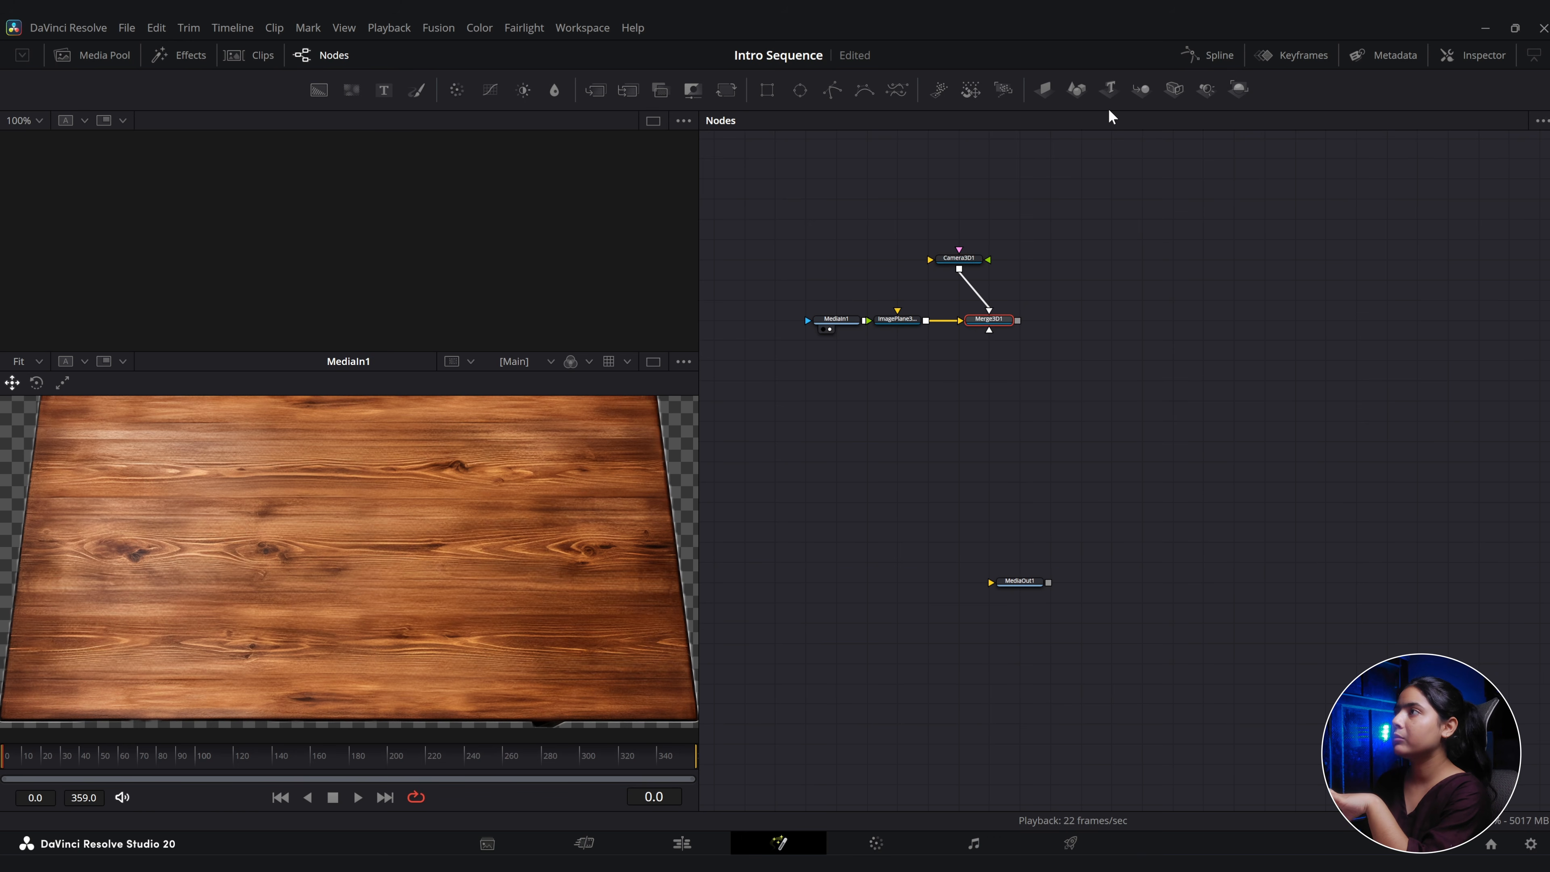
click(1239, 90)
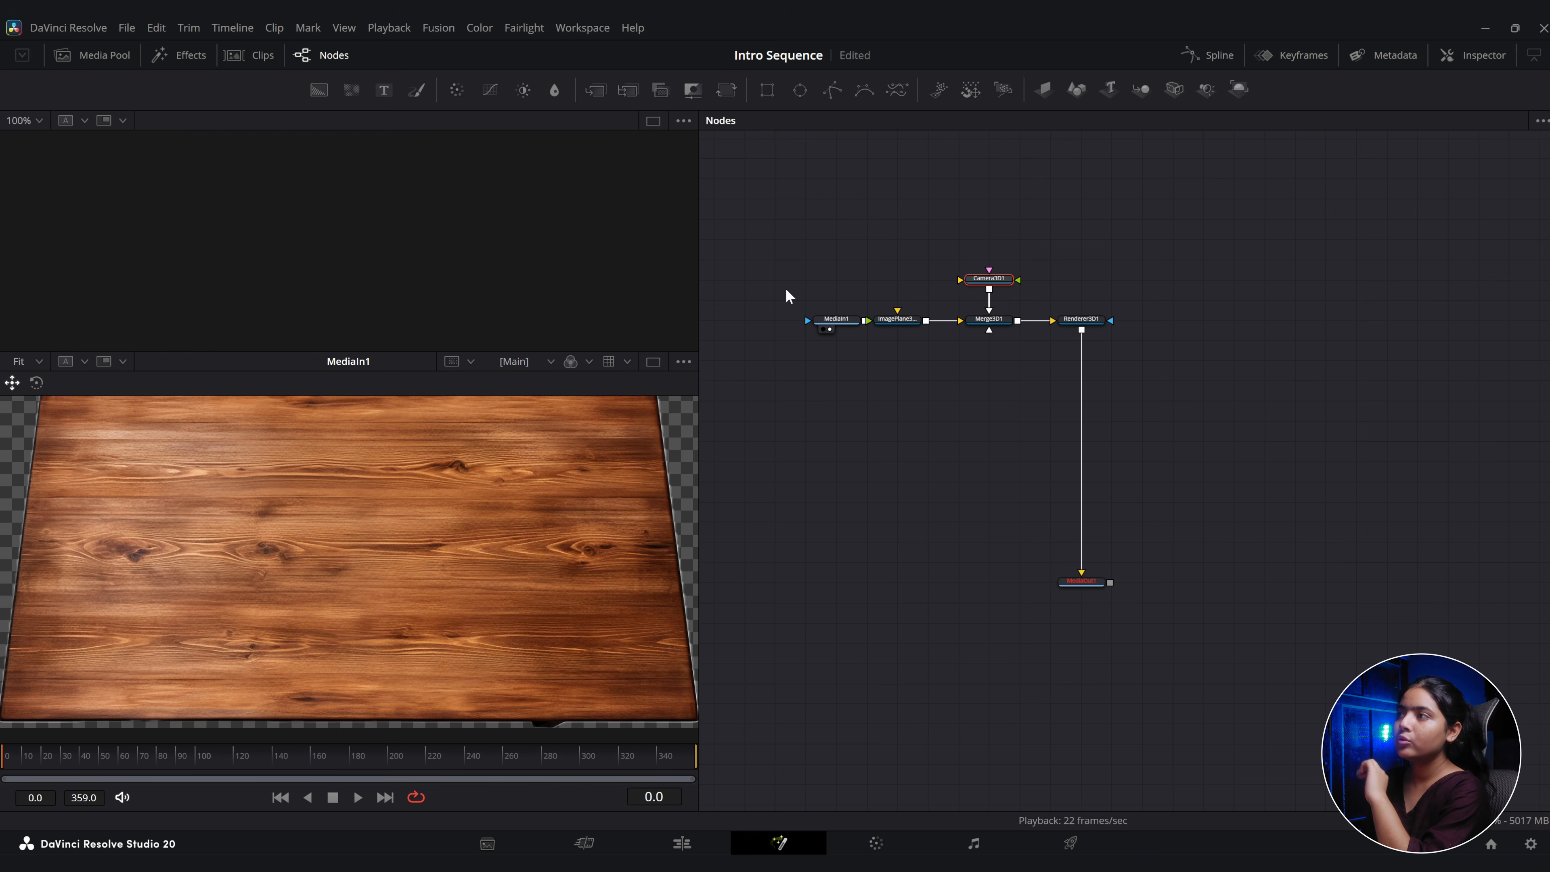
Examine the outputs of the ImagePlane3D1, Merge3D1 and Camera3D1 nodes in the second viewer.
click(837, 321)
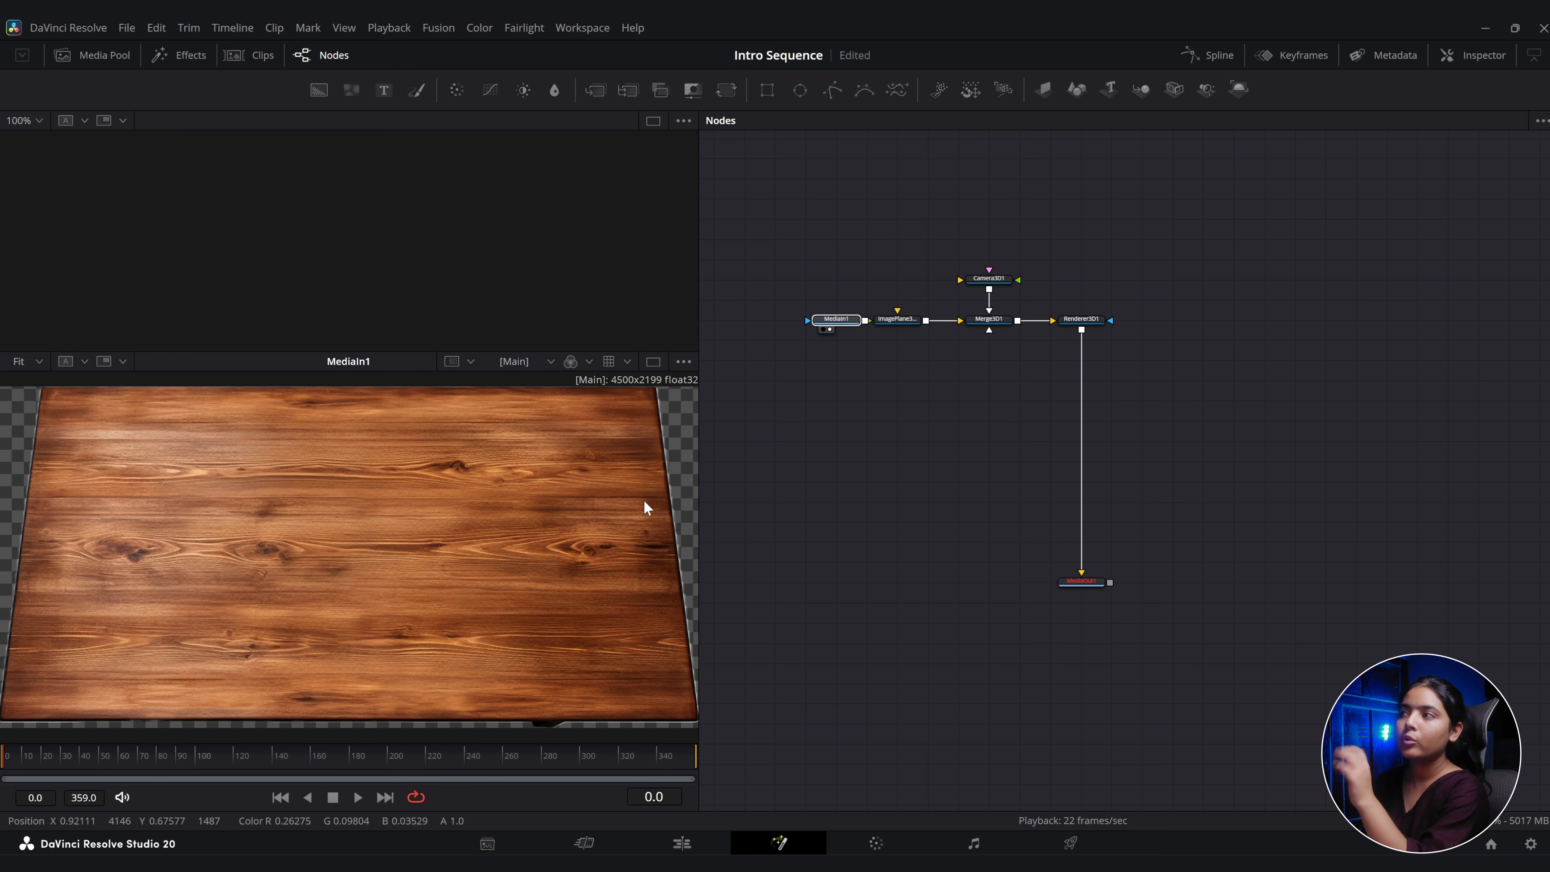
key(2)
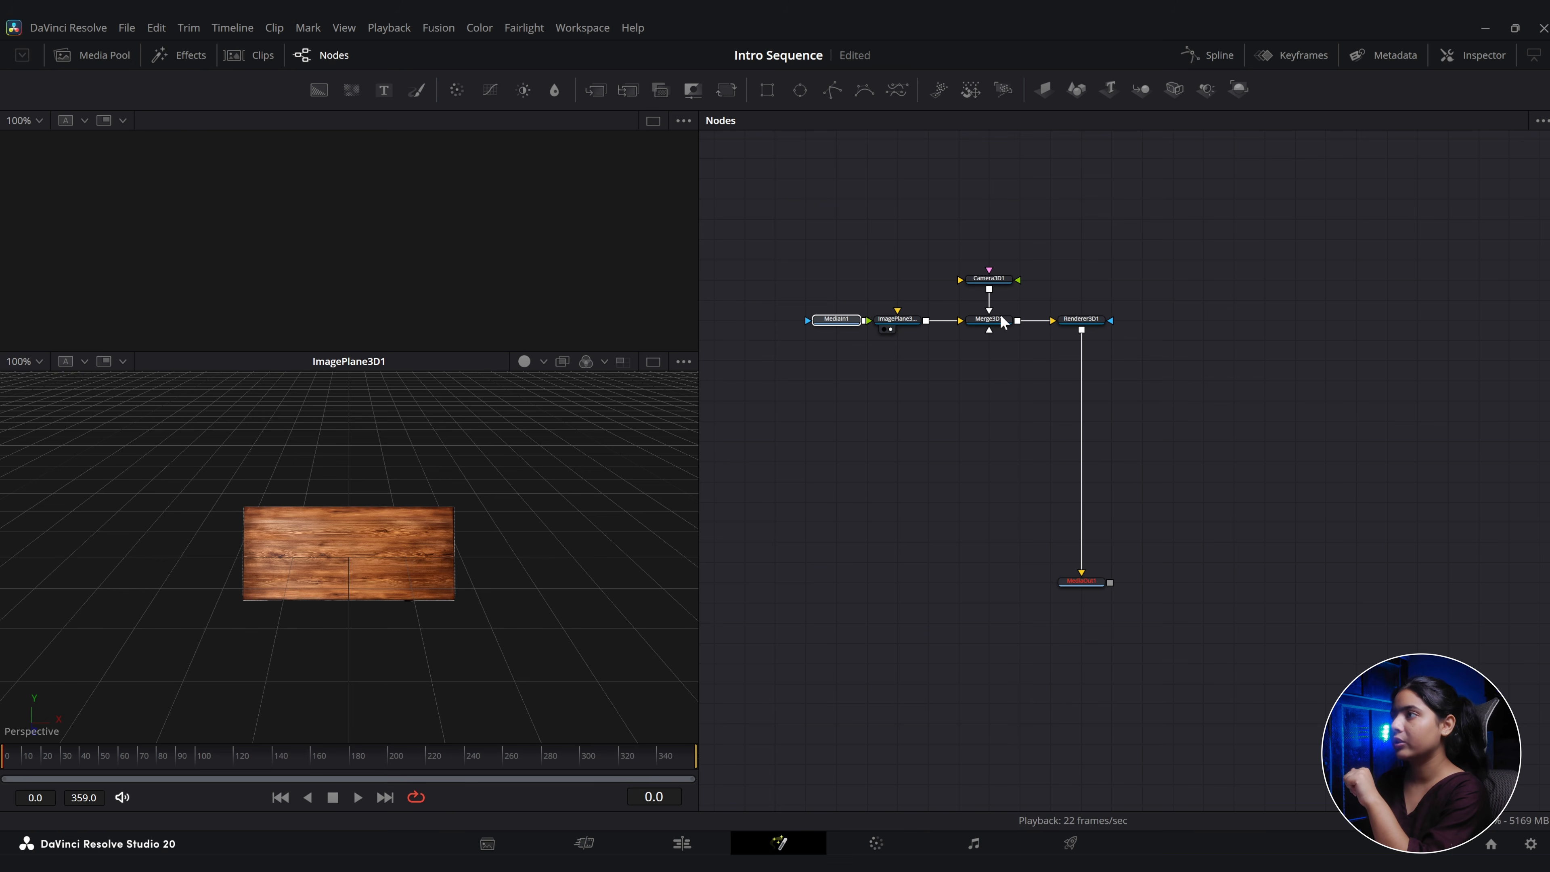
drag(999, 317, 538, 554)
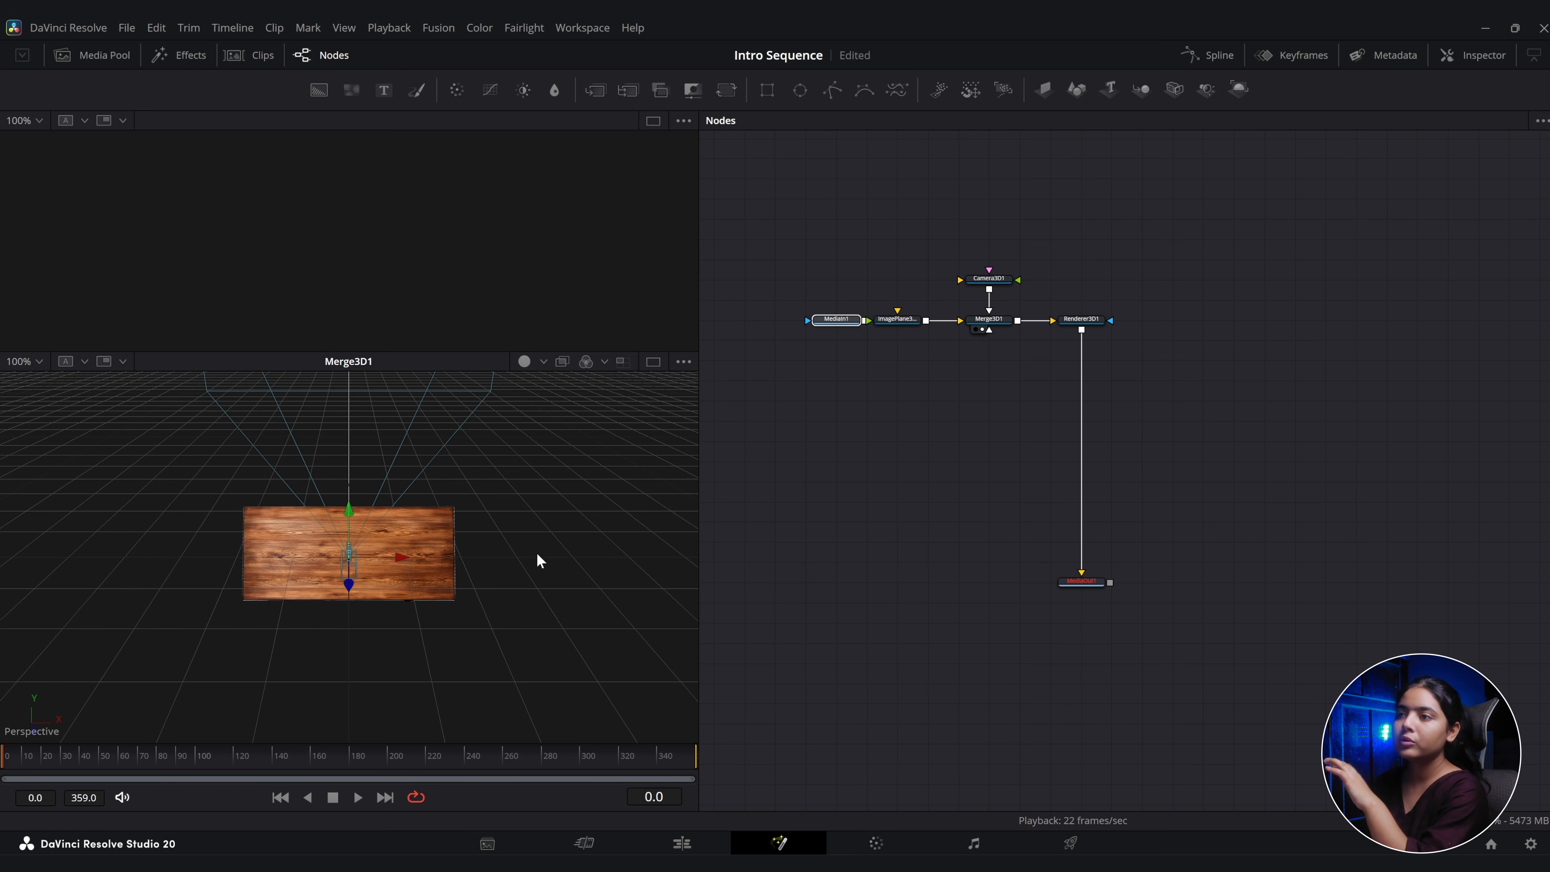
drag(988, 287, 387, 618)
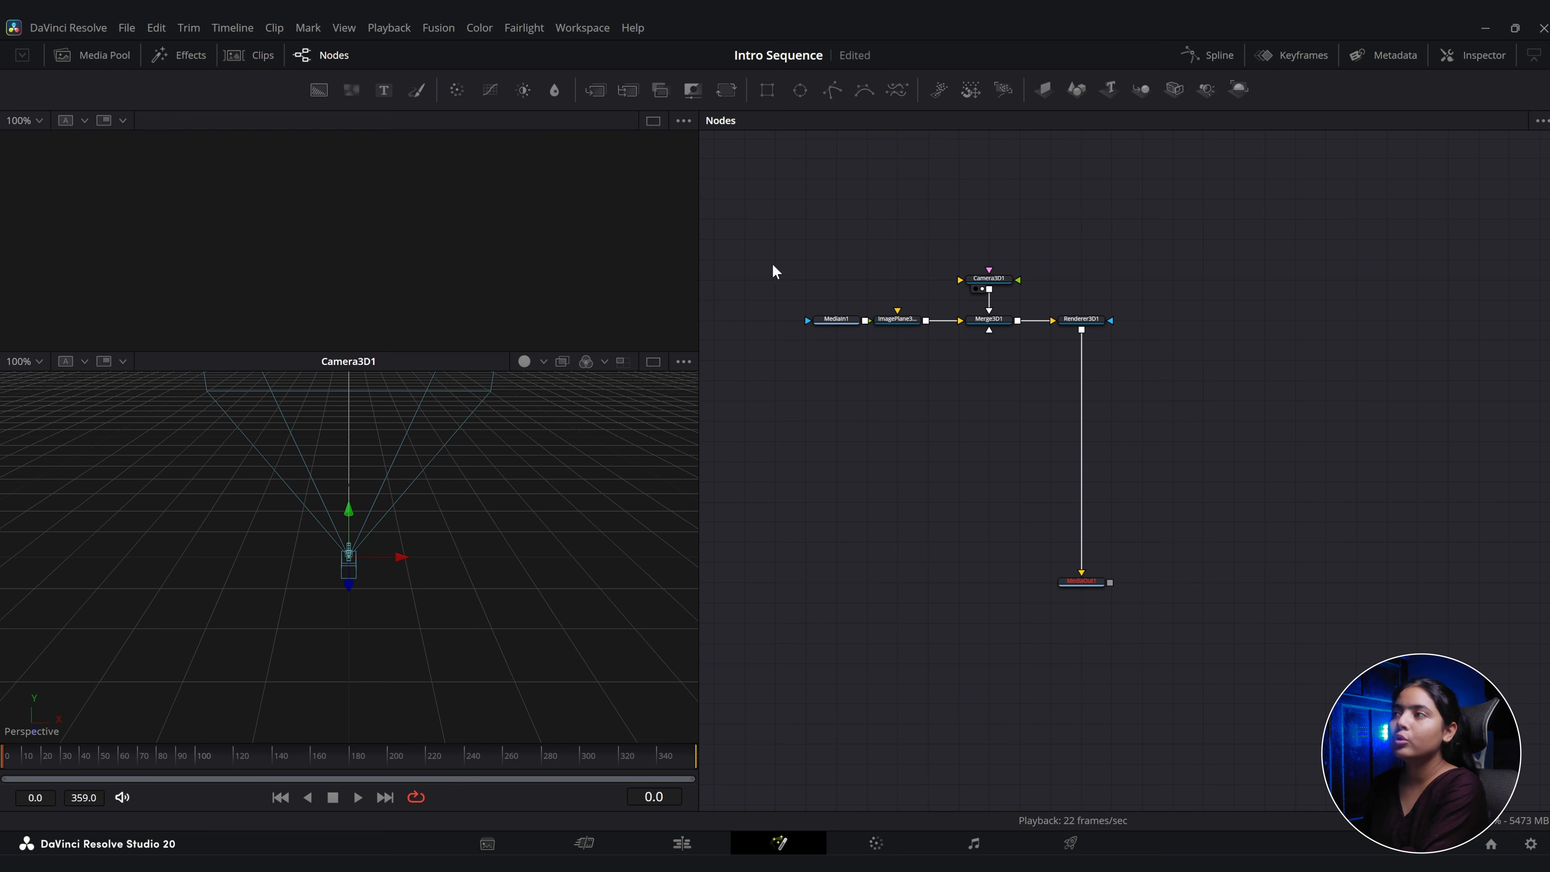
drag(769, 256, 1029, 358)
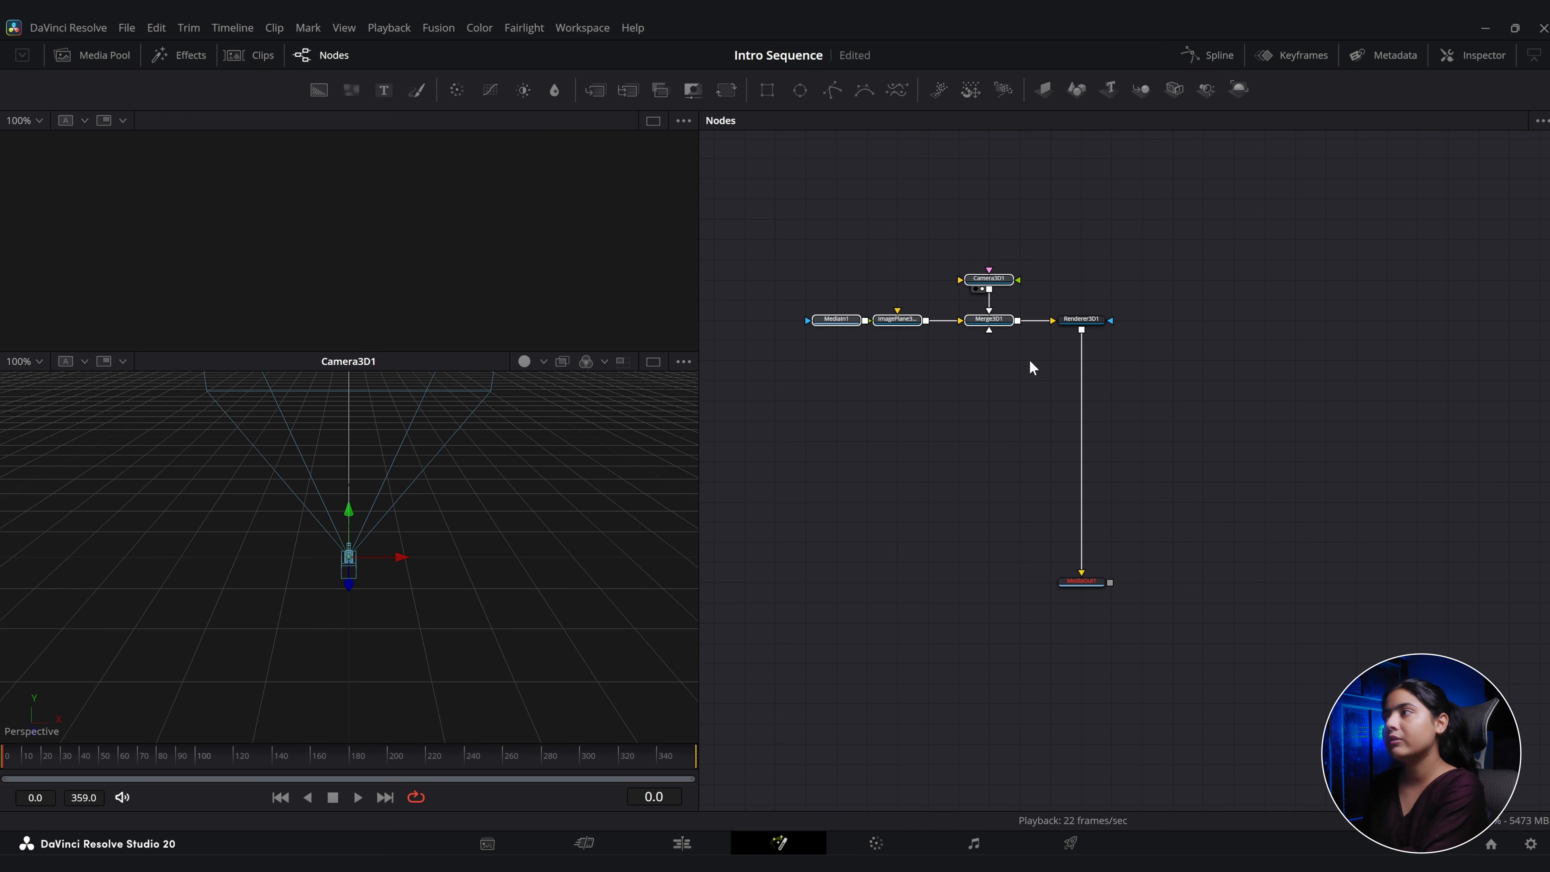
Show MediaOut1 in the first viewer and Merge3D1 in the second viewer.
click(1083, 321)
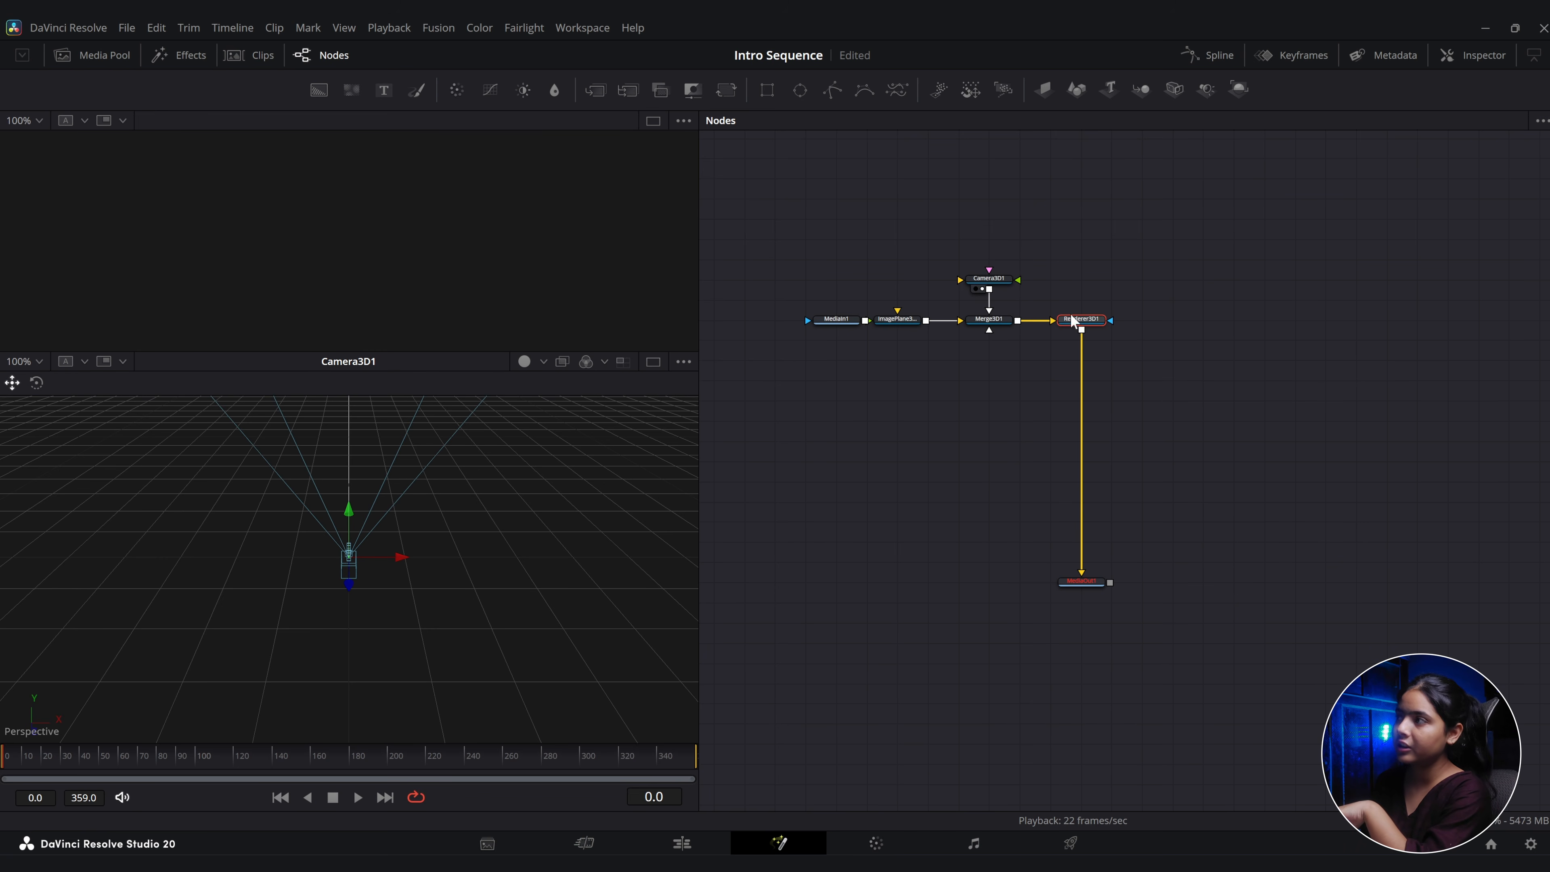
click(1084, 583)
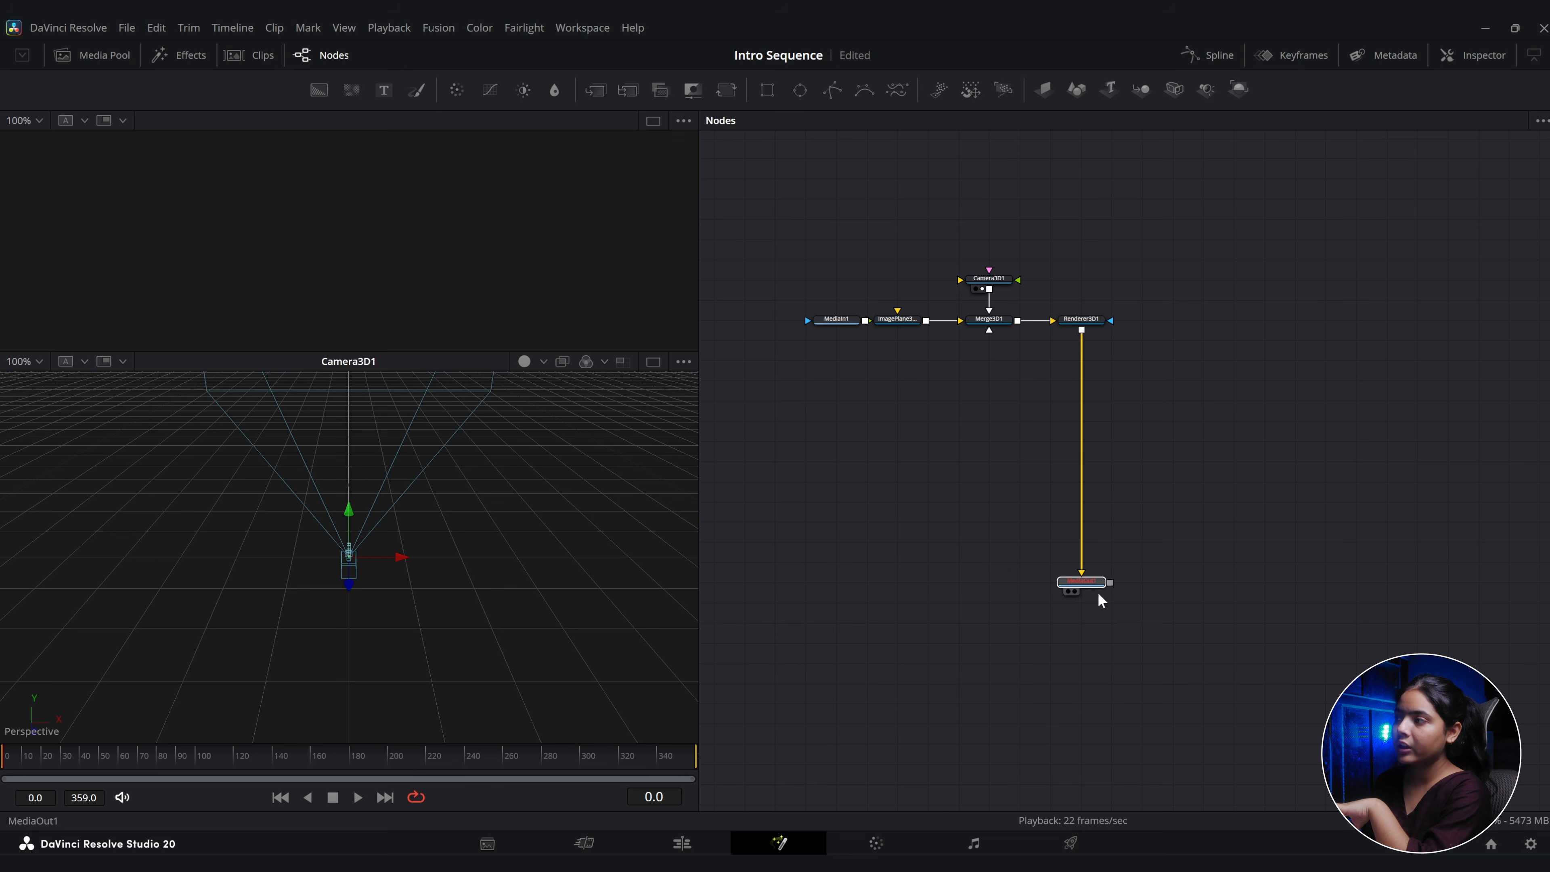
drag(799, 480, 514, 338)
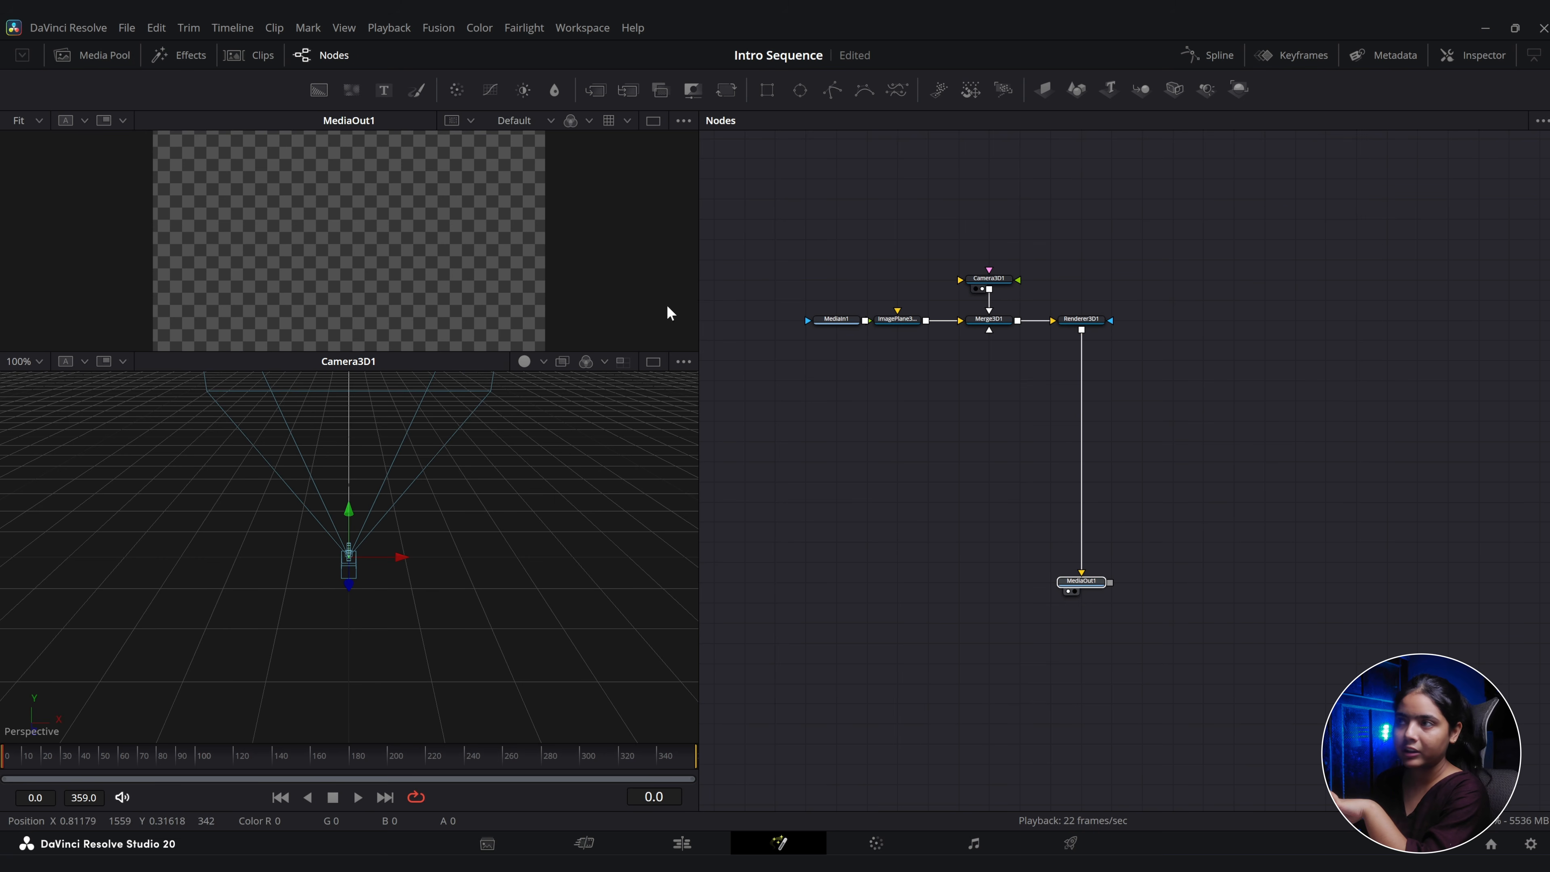
drag(978, 326, 459, 551)
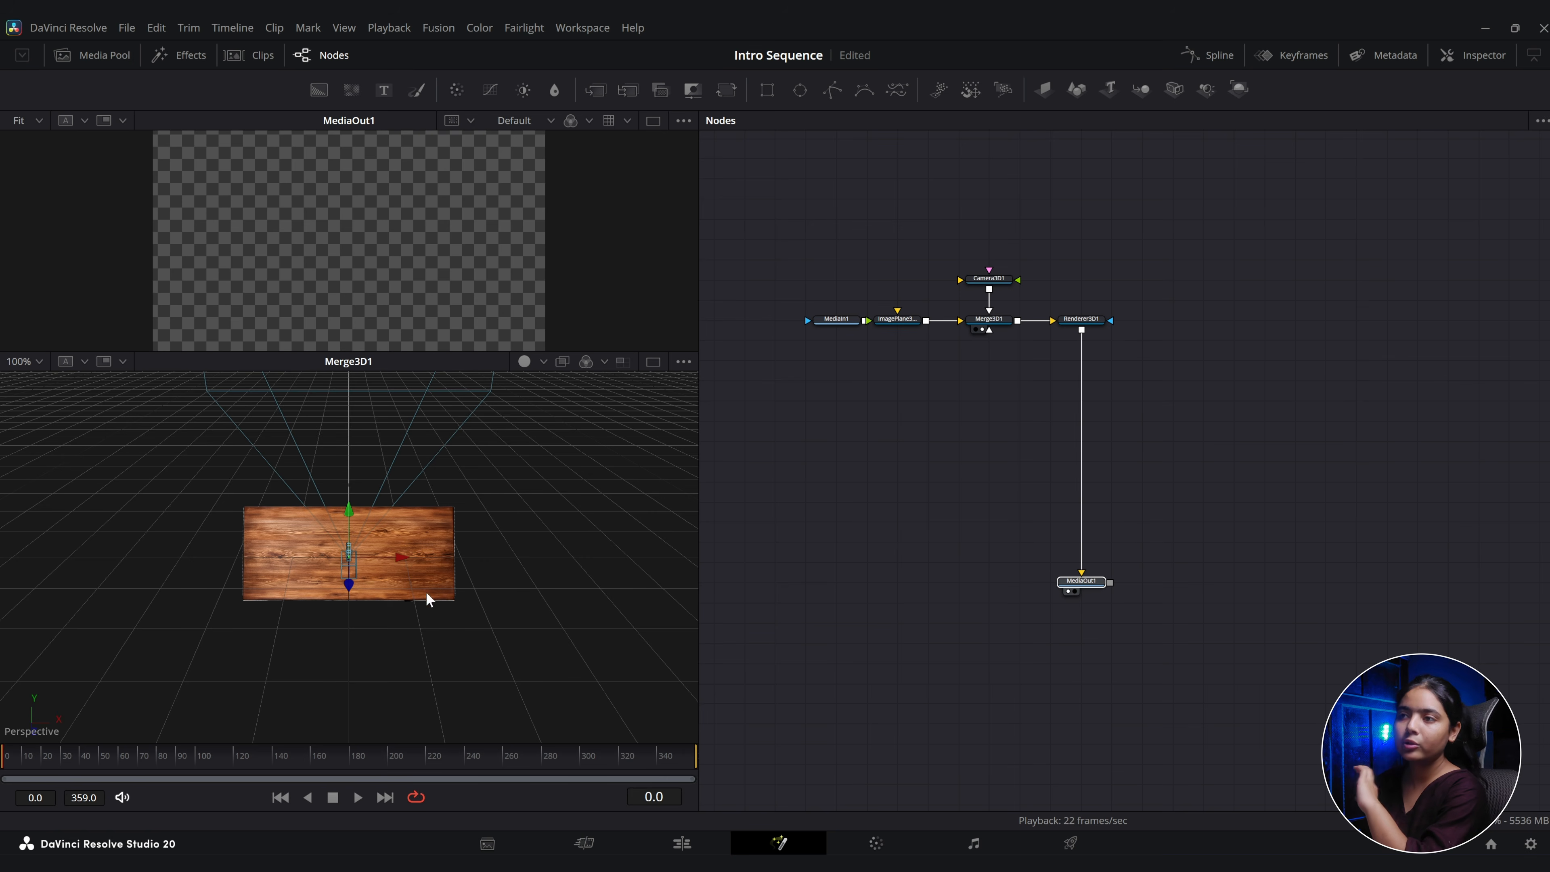
Lay the desk image plane flat by setting its X rotation to -90.
drag(511, 646, 394, 618)
click(360, 621)
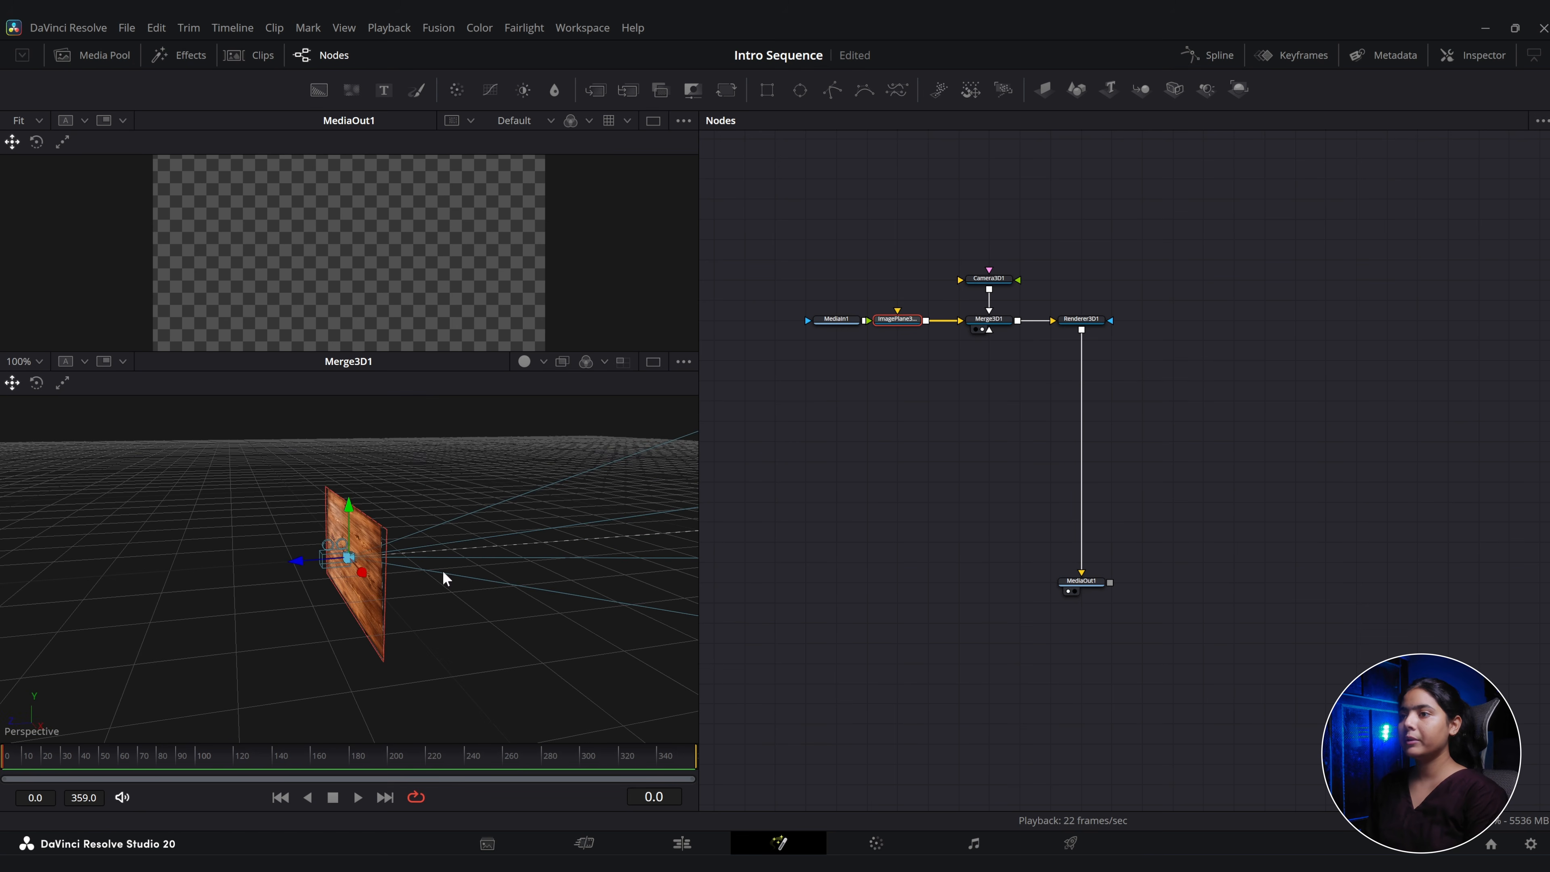
click(1475, 62)
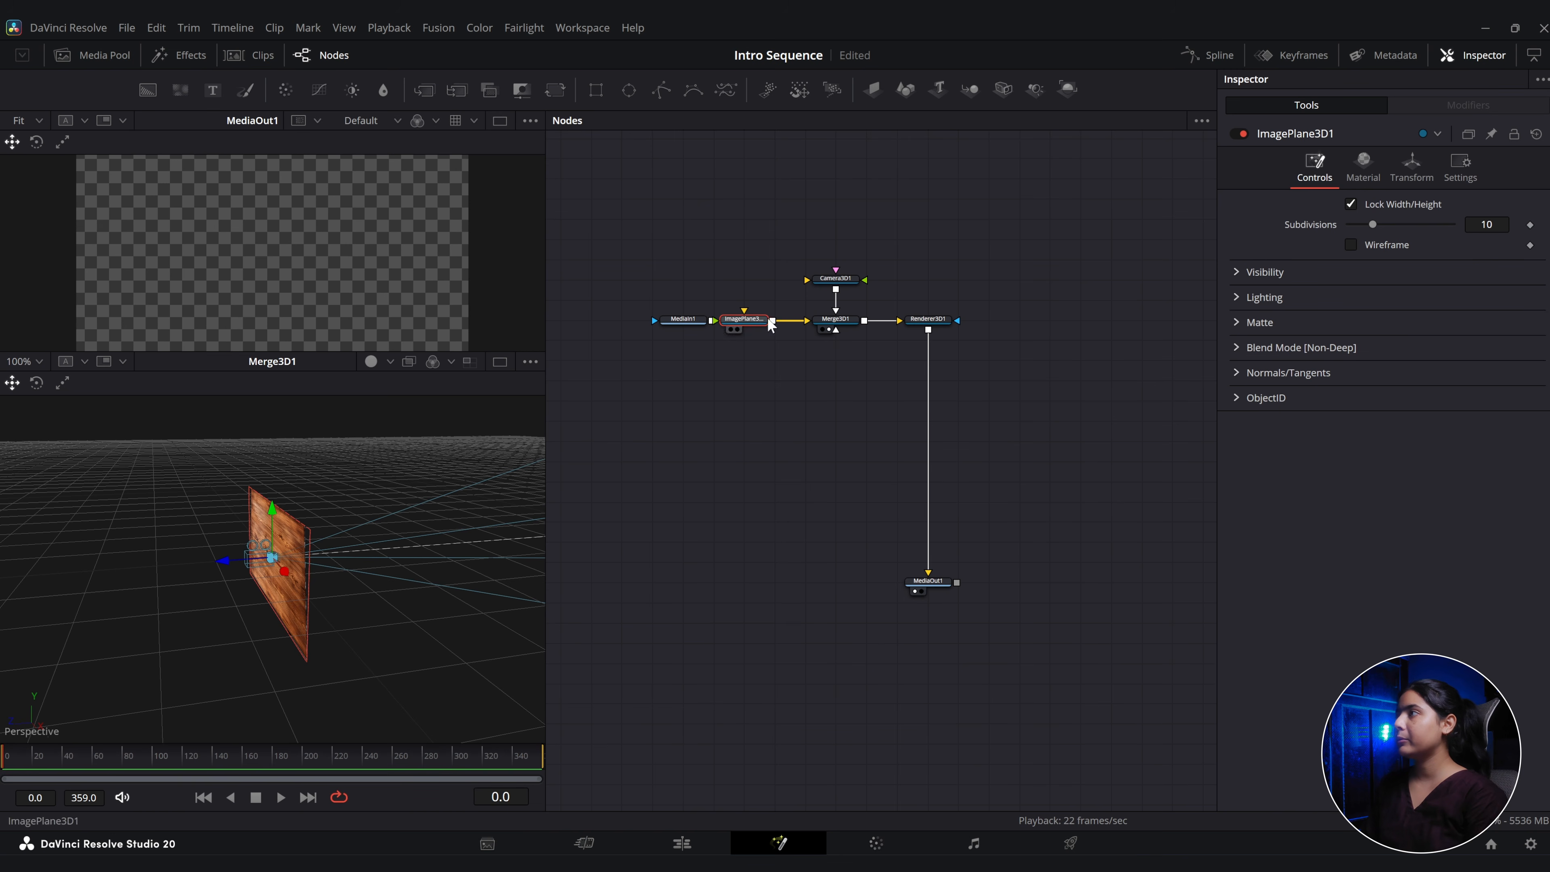
click(1411, 165)
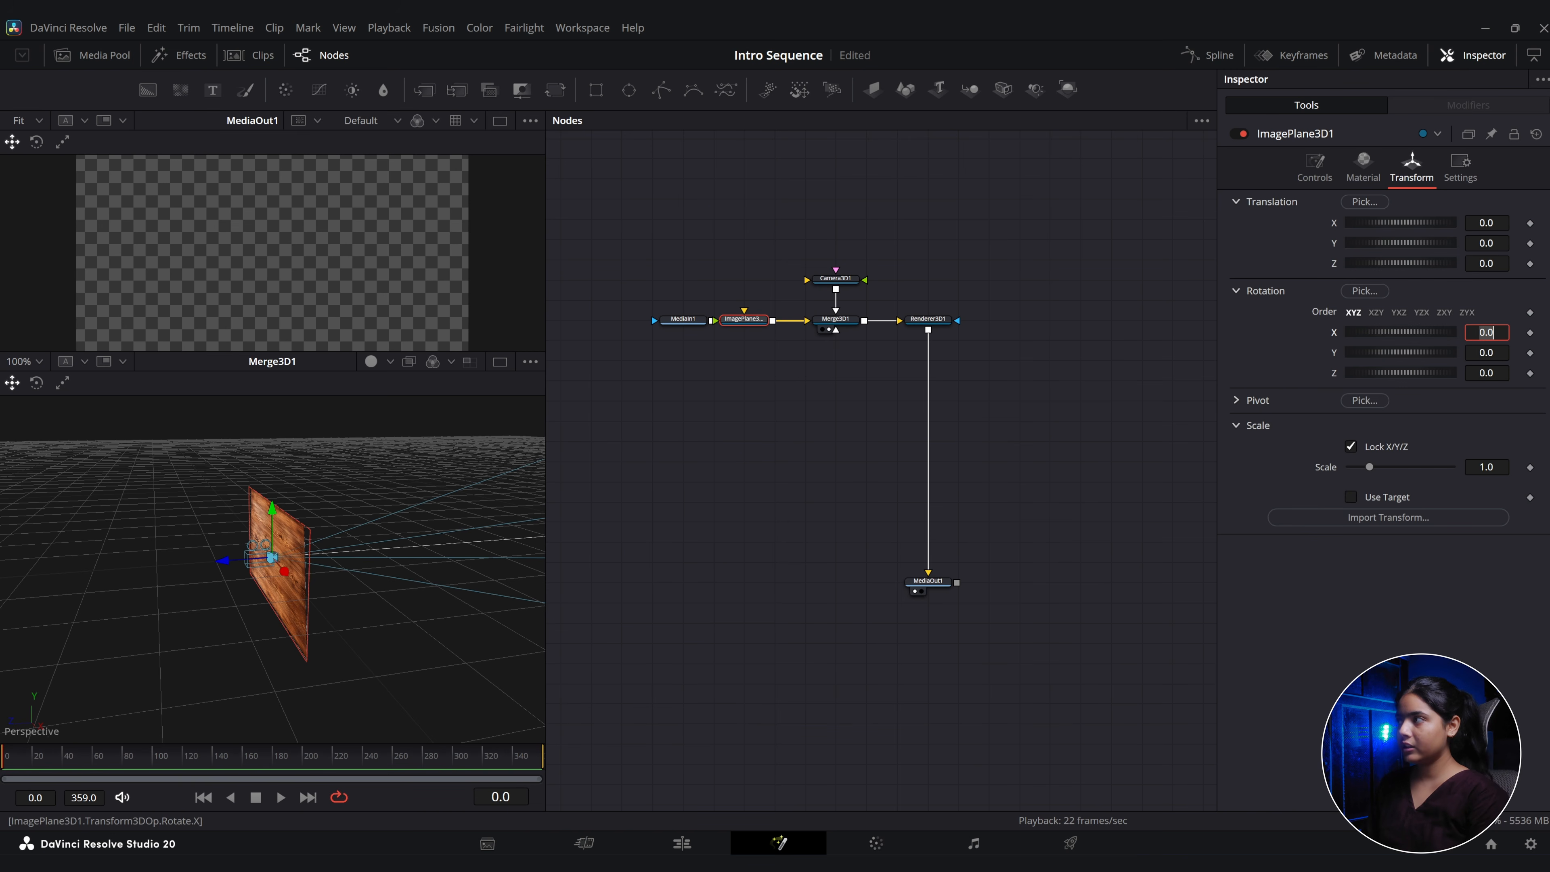
text(-90)
key(Tab)
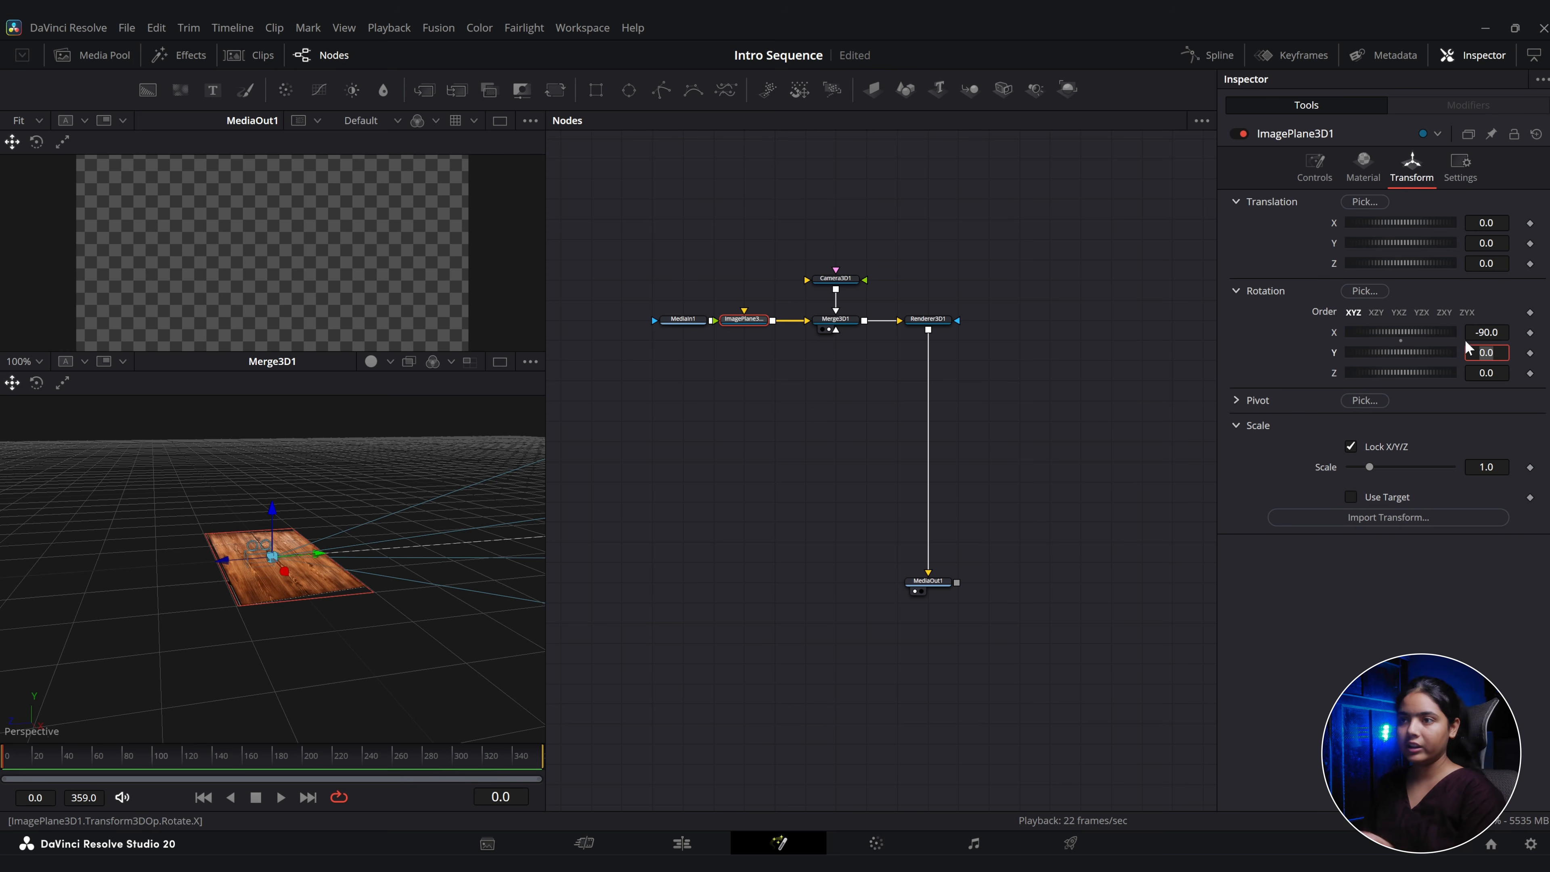
Raise Camera3D1 above the desk to about Y 1.21, Z 0.08 and tilt it down to about -86.56 on X.
drag(228, 560, 136, 440)
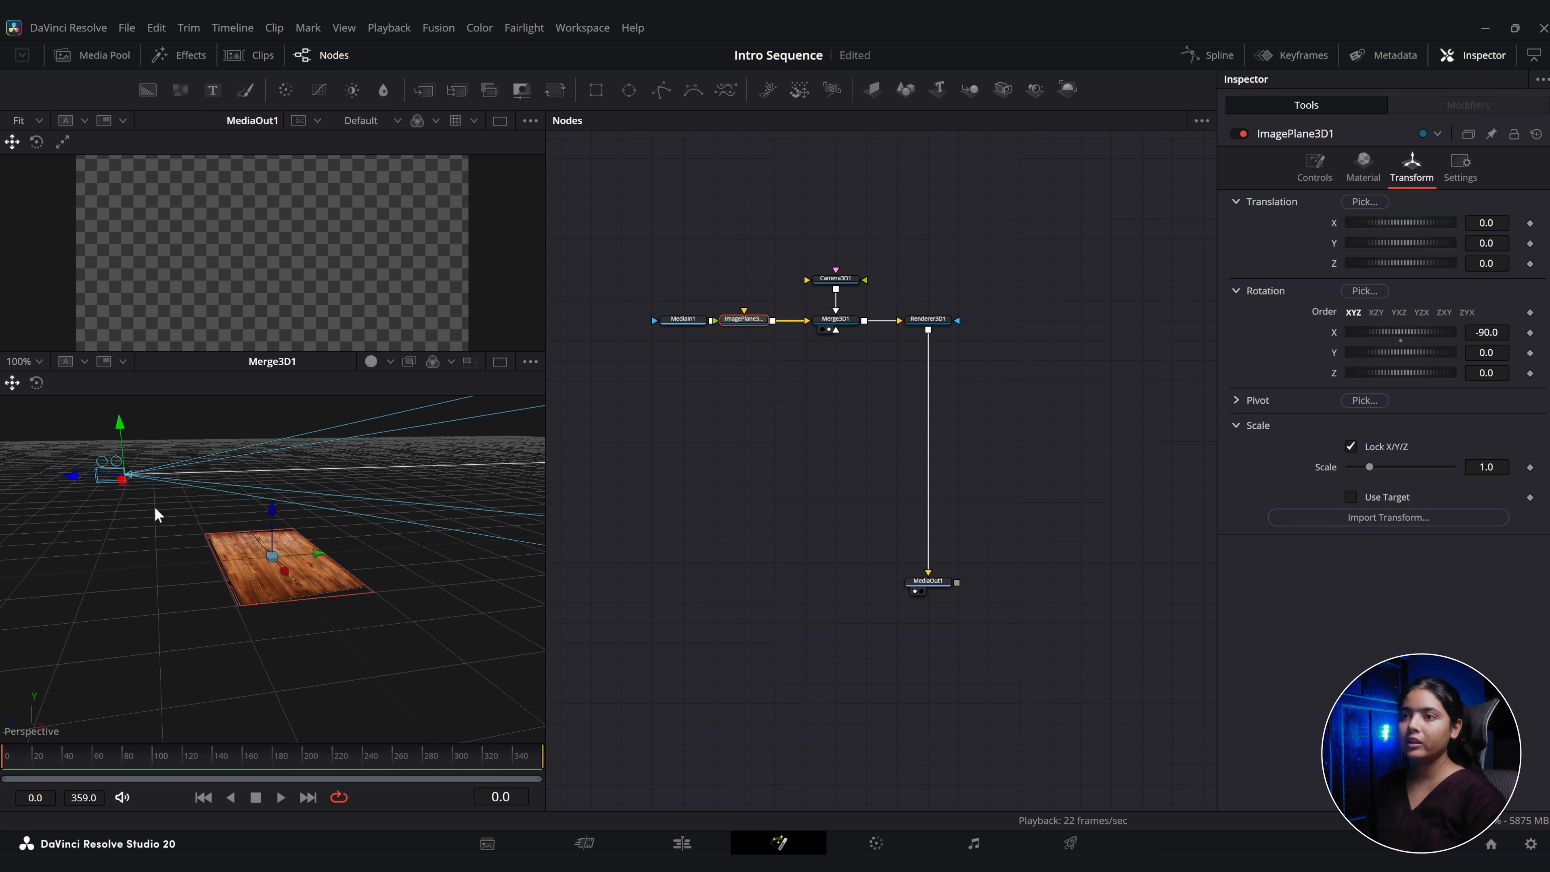
scroll(155, 510, down, 3)
key(w)
drag(230, 446, 273, 583)
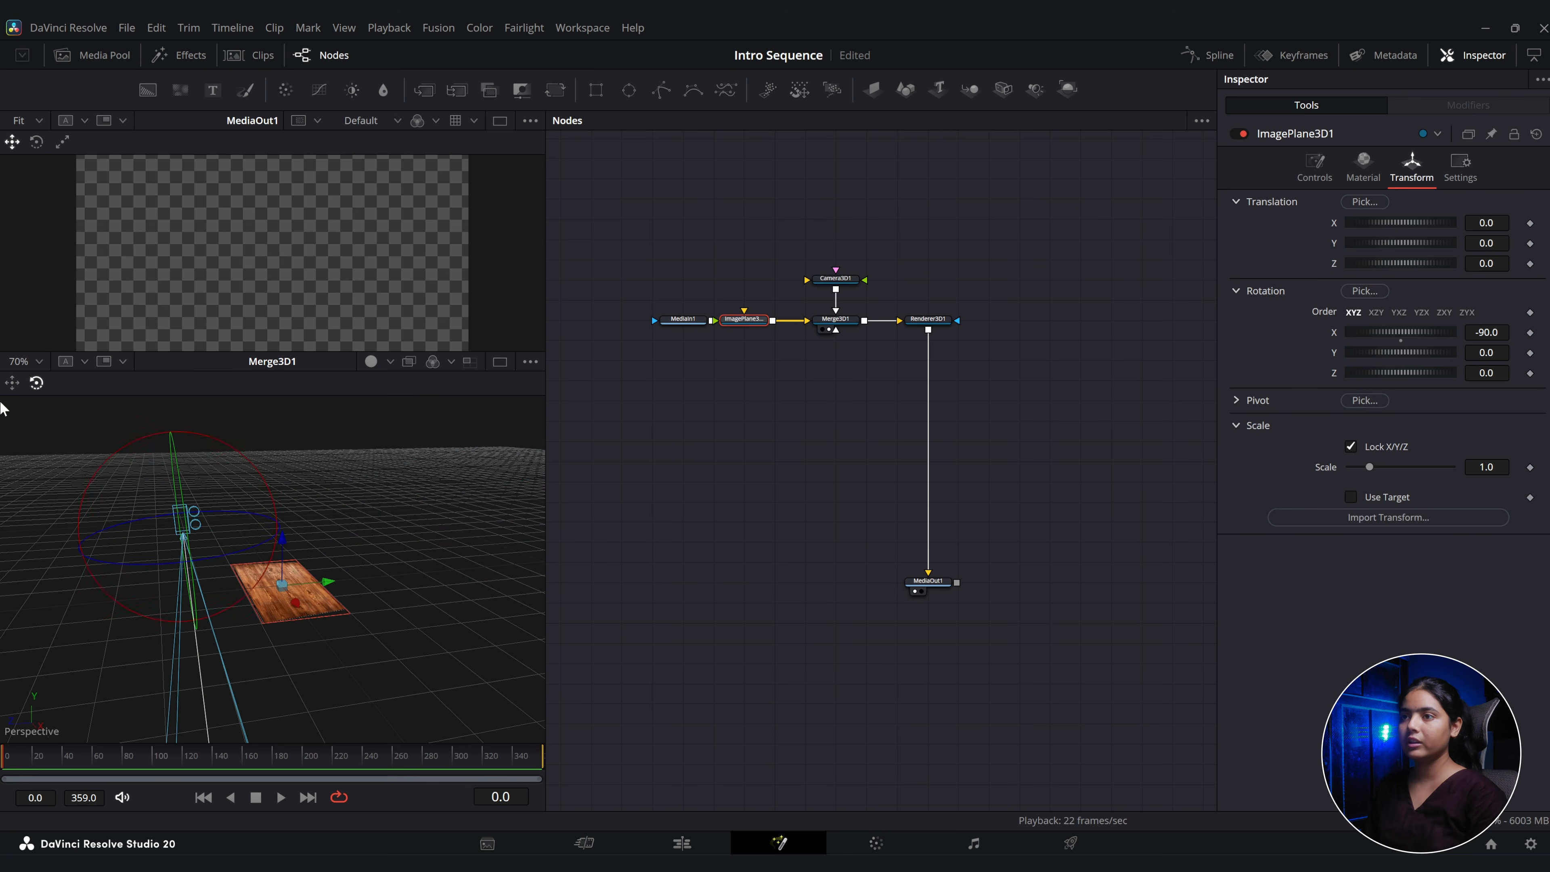
drag(231, 527, 259, 423)
drag(403, 501, 407, 558)
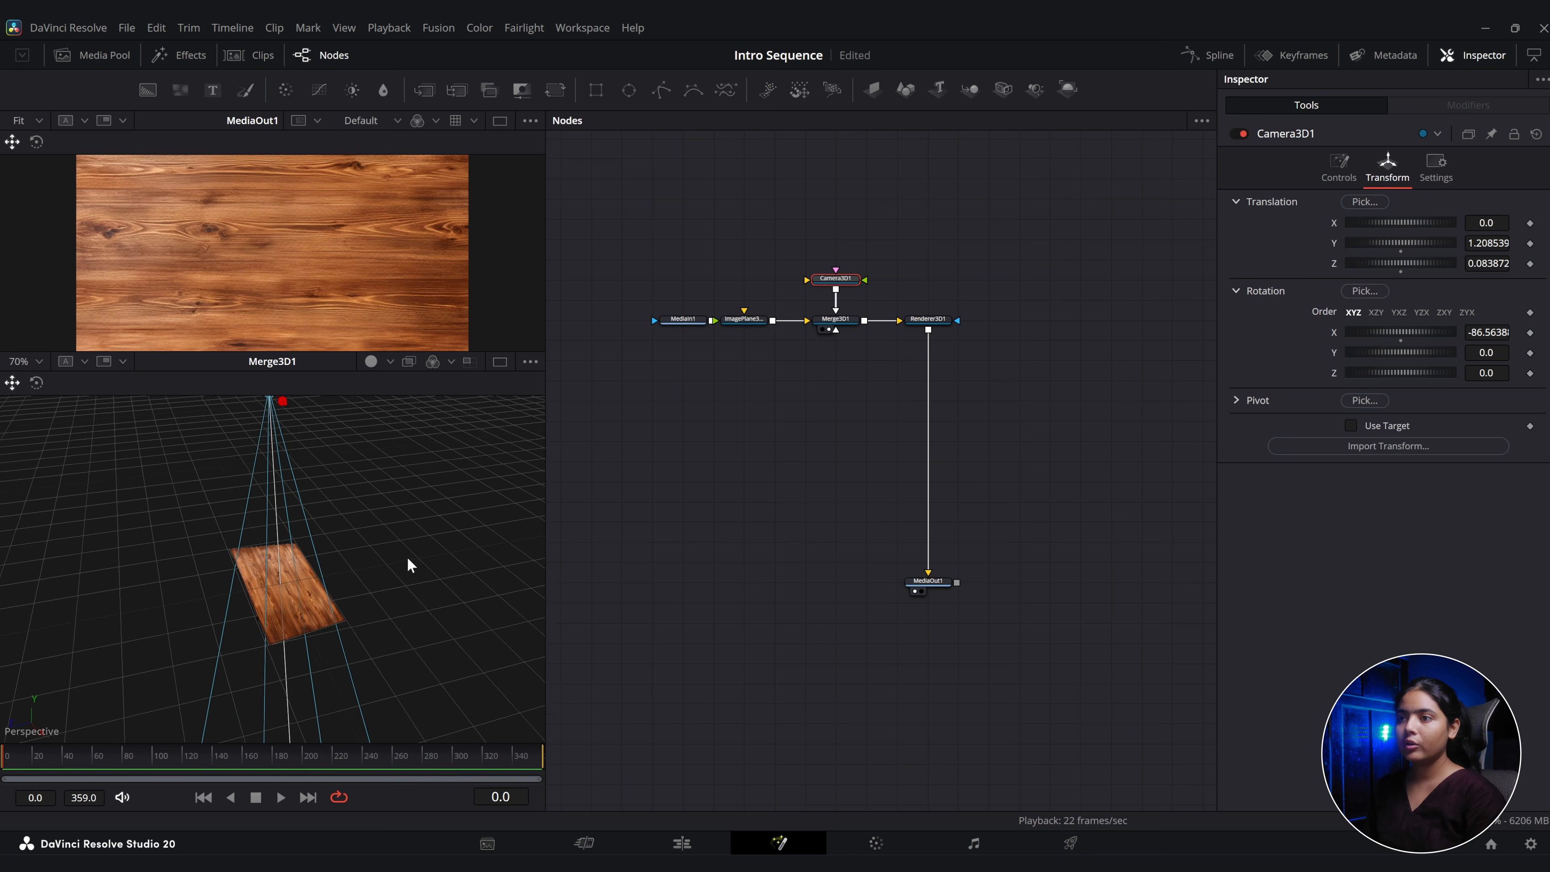
Scale the desk image plane up to 1.402.
click(300, 613)
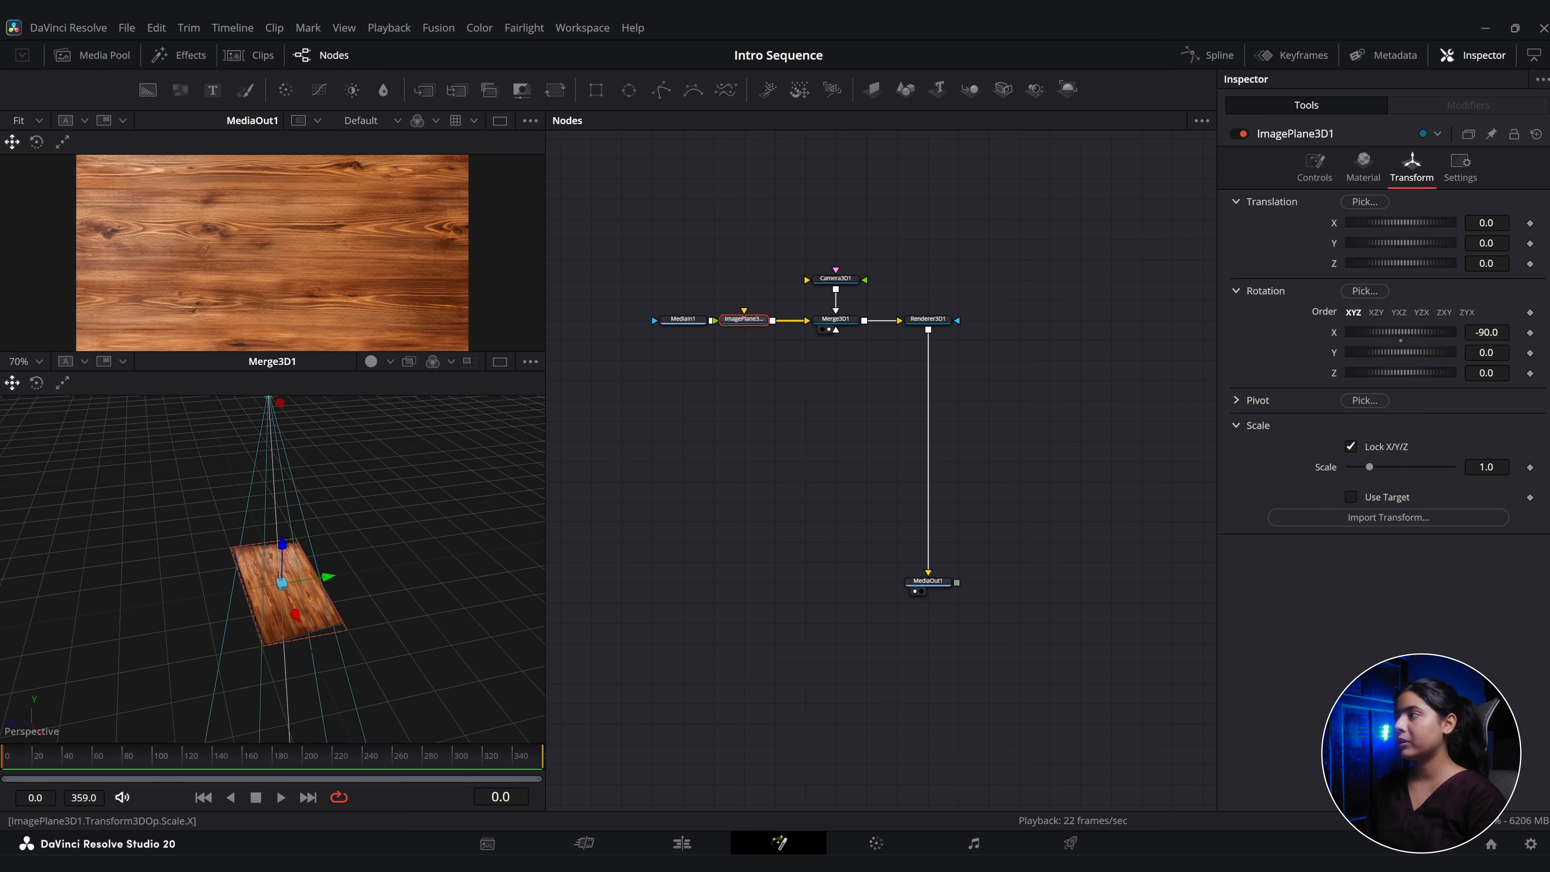
drag(1486, 467, 1511, 467)
drag(414, 563, 267, 592)
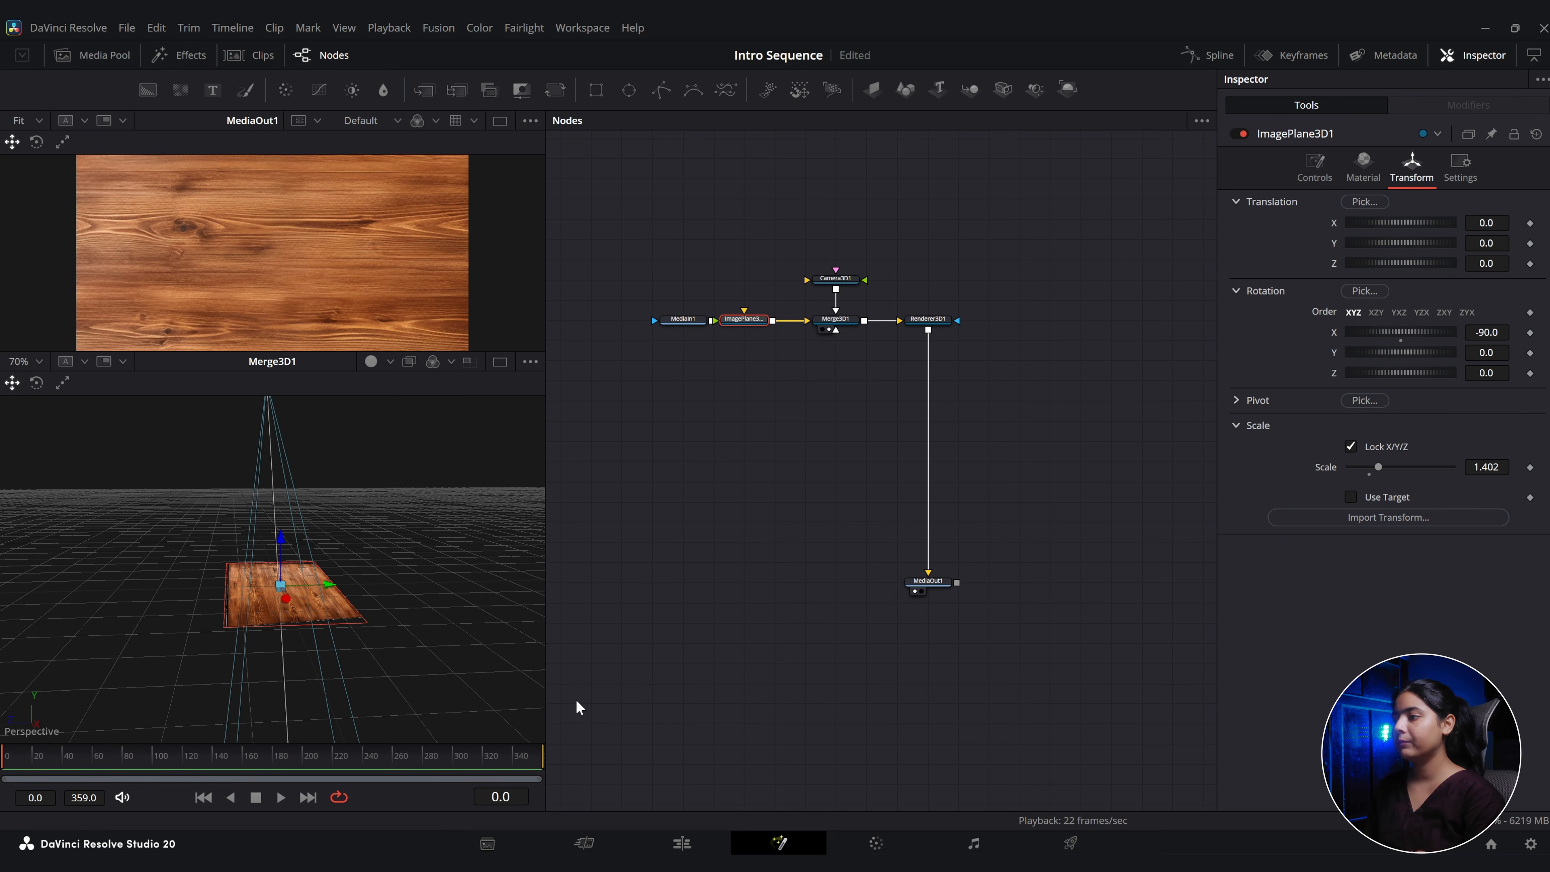
Import the rectangle-shape-thread-lock-type folder image from the file browser into the node graph.
key(alt+Tab)
drag(520, 180, 809, 421)
click(678, 49)
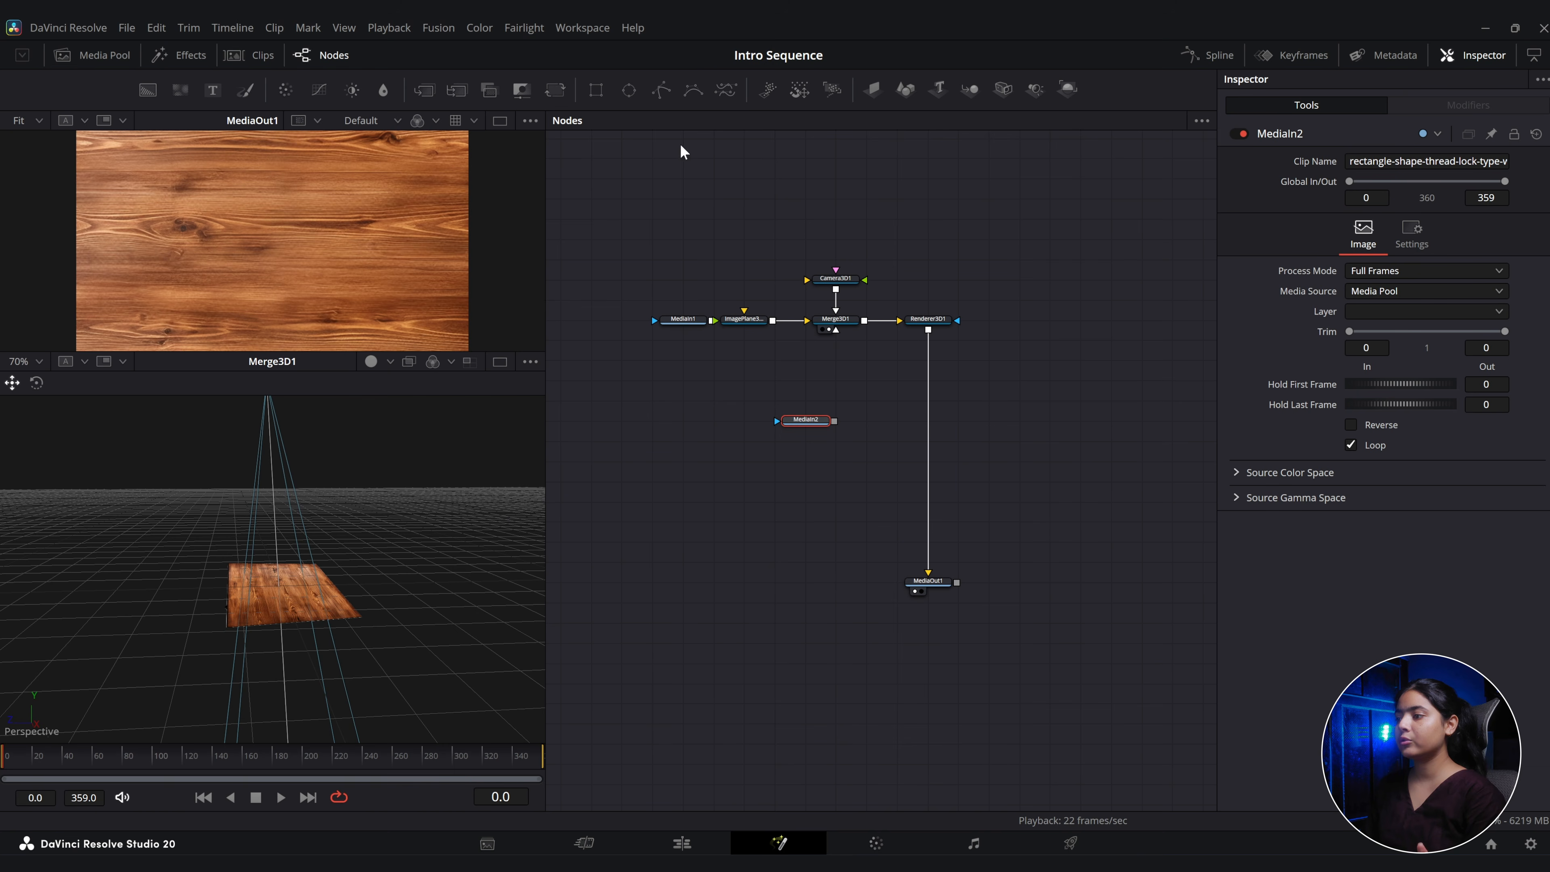
Add an ImagePlane3D after the folder image, connect it to Merge3D1, and show the merged scene in the second viewer.
click(874, 90)
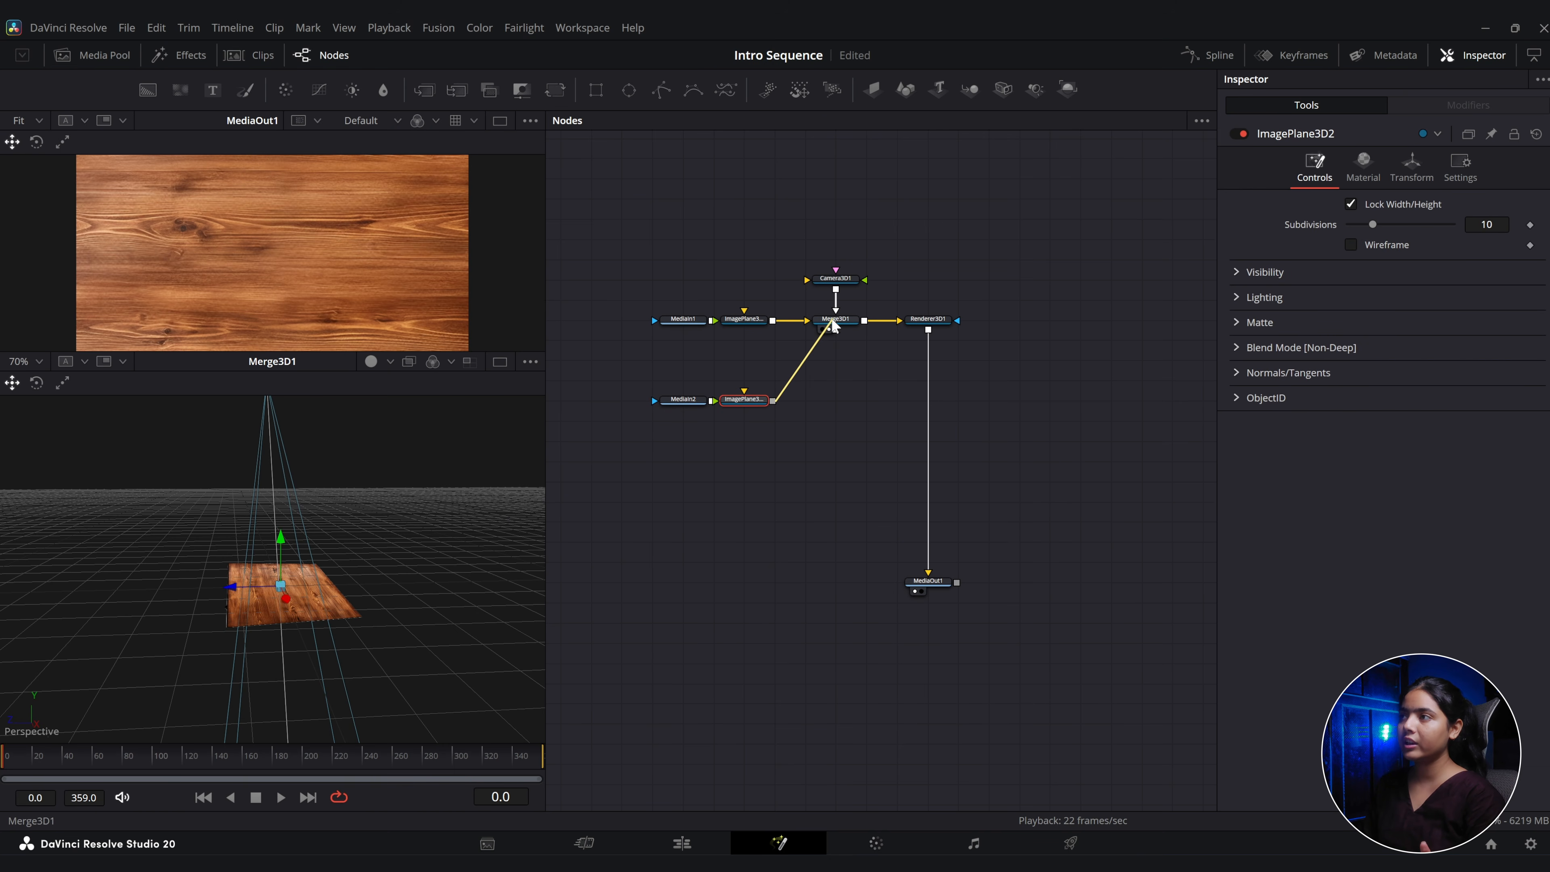
drag(834, 325, 836, 329)
drag(744, 399, 284, 597)
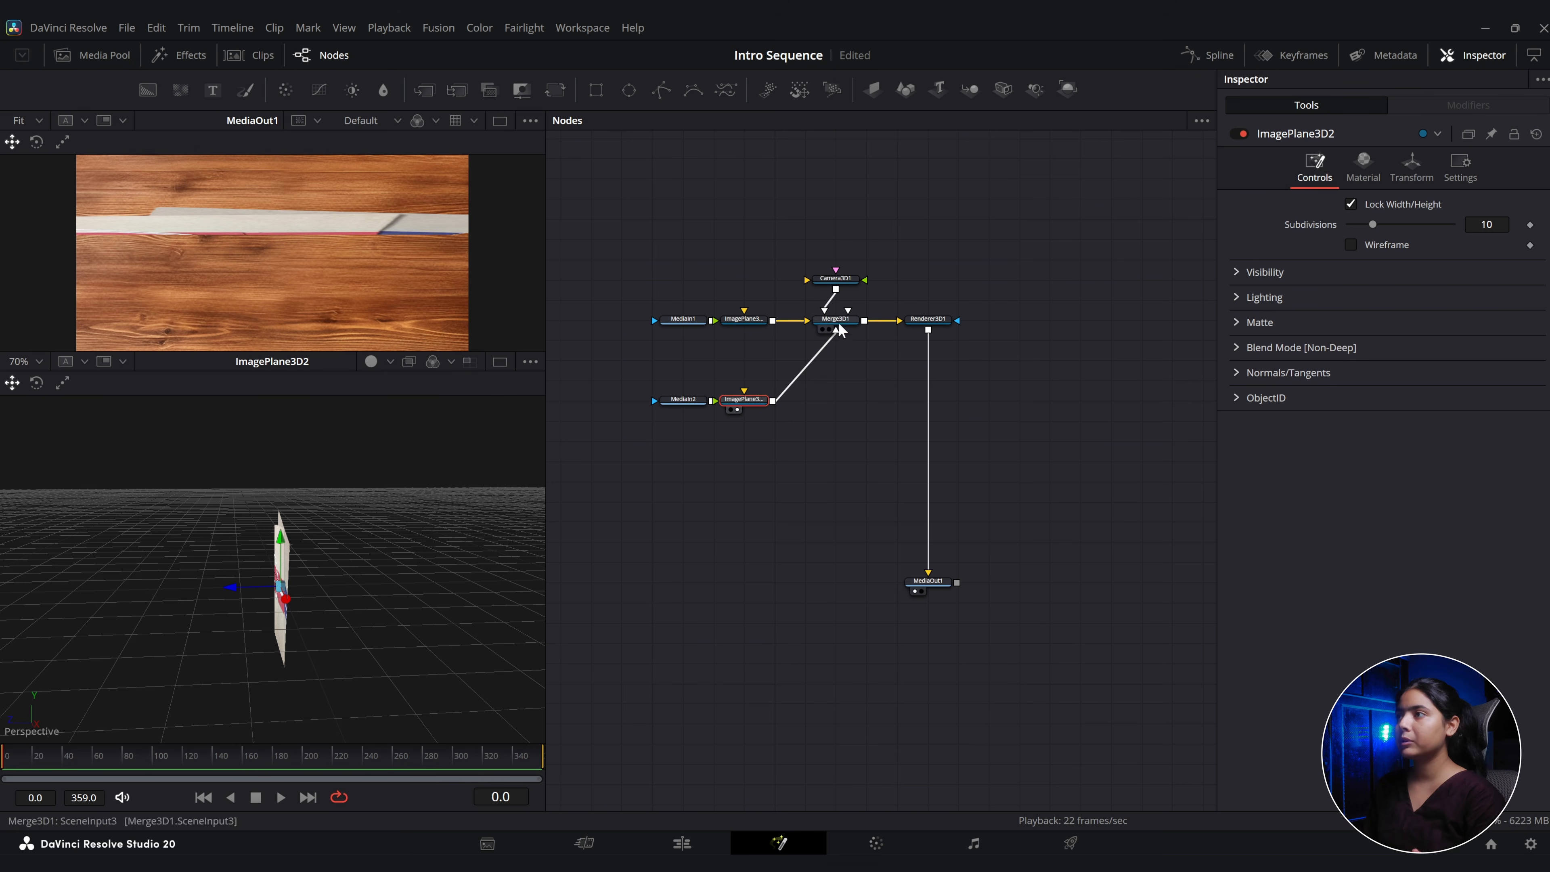
click(830, 330)
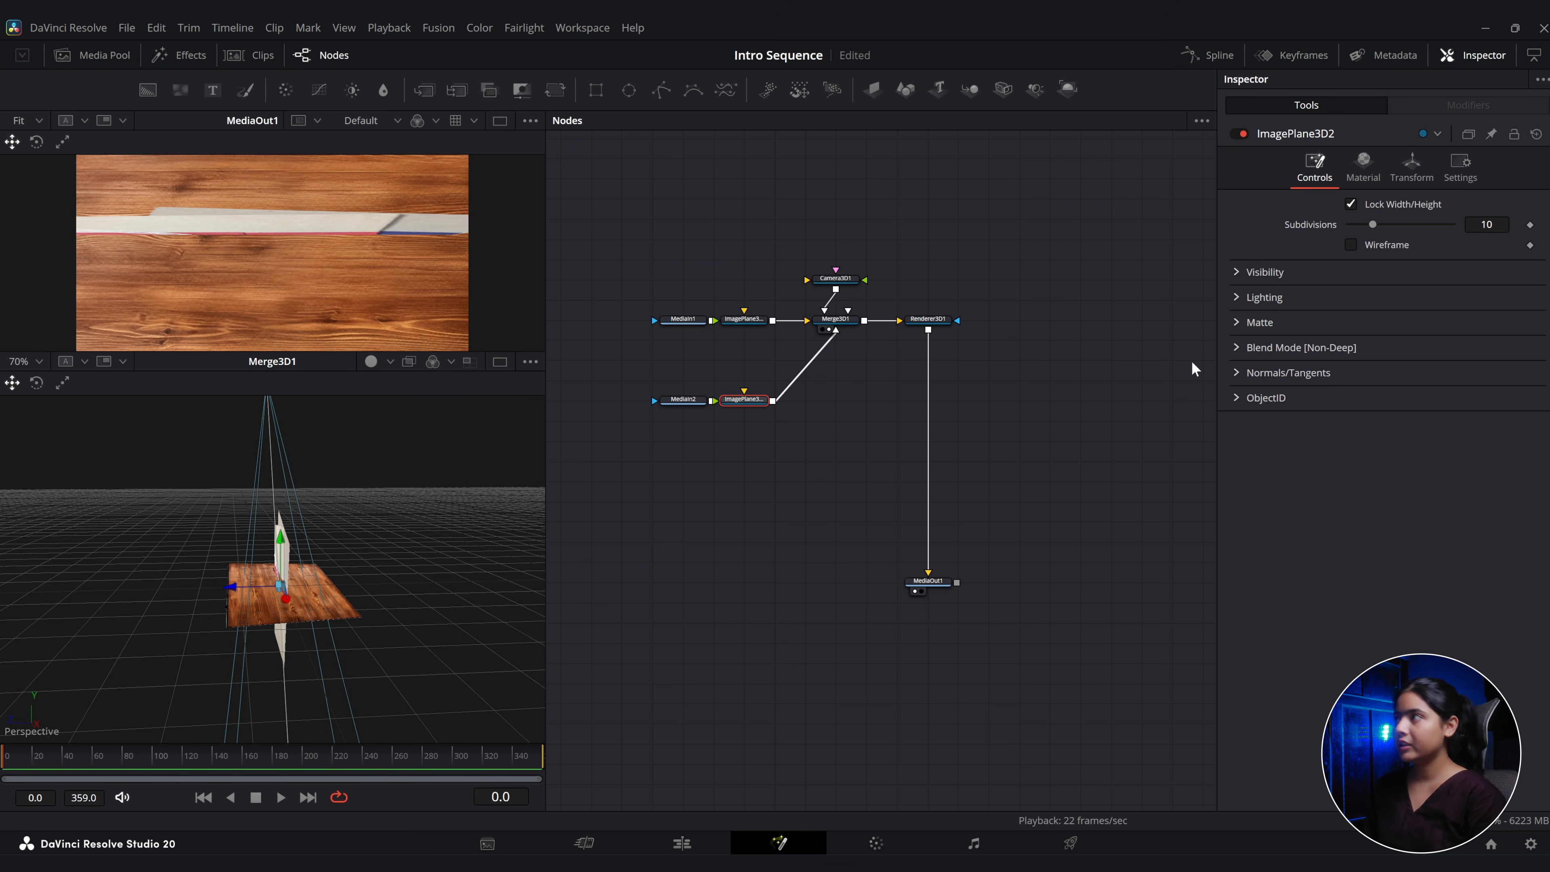
Set the folder image plane's X rotation to -90 and its scale to 0.34.
click(1414, 165)
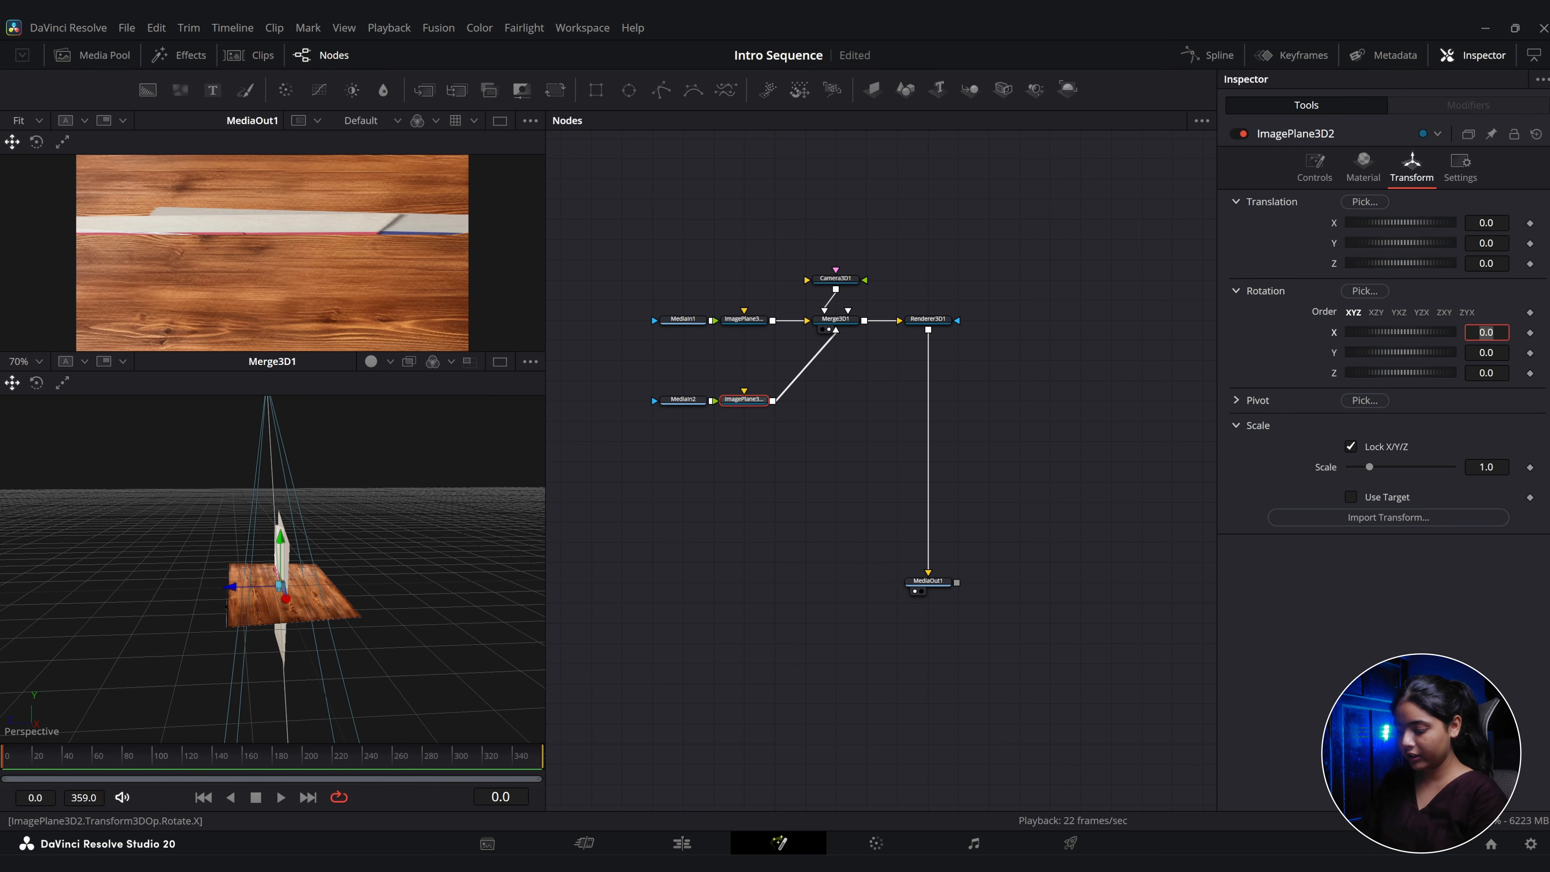
text(-90)
key(Tab)
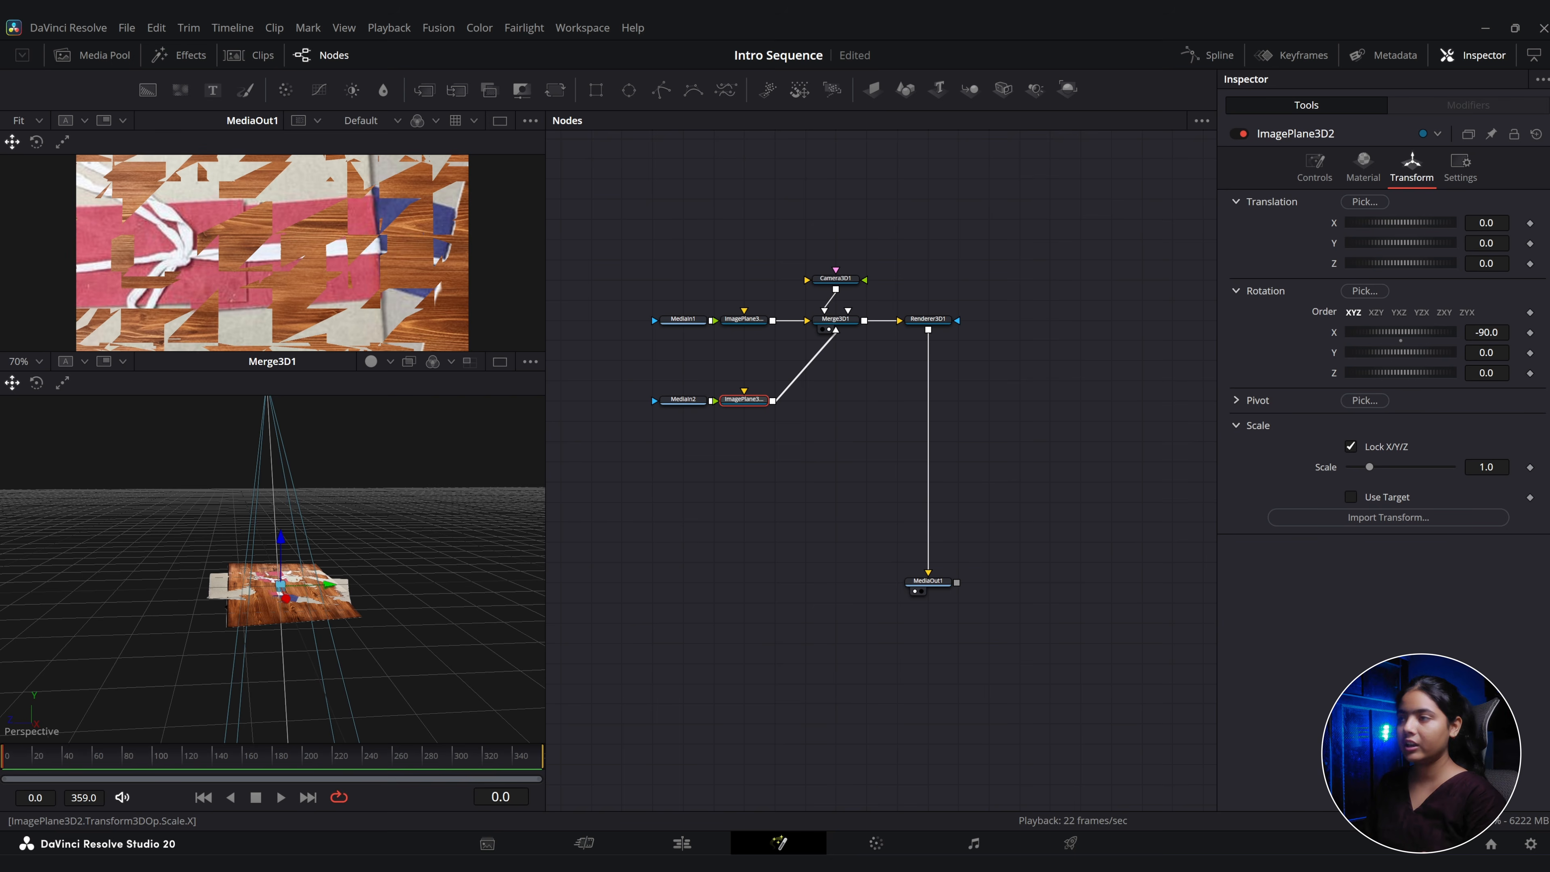
drag(1487, 467, 1446, 467)
scroll(221, 637, up, 2)
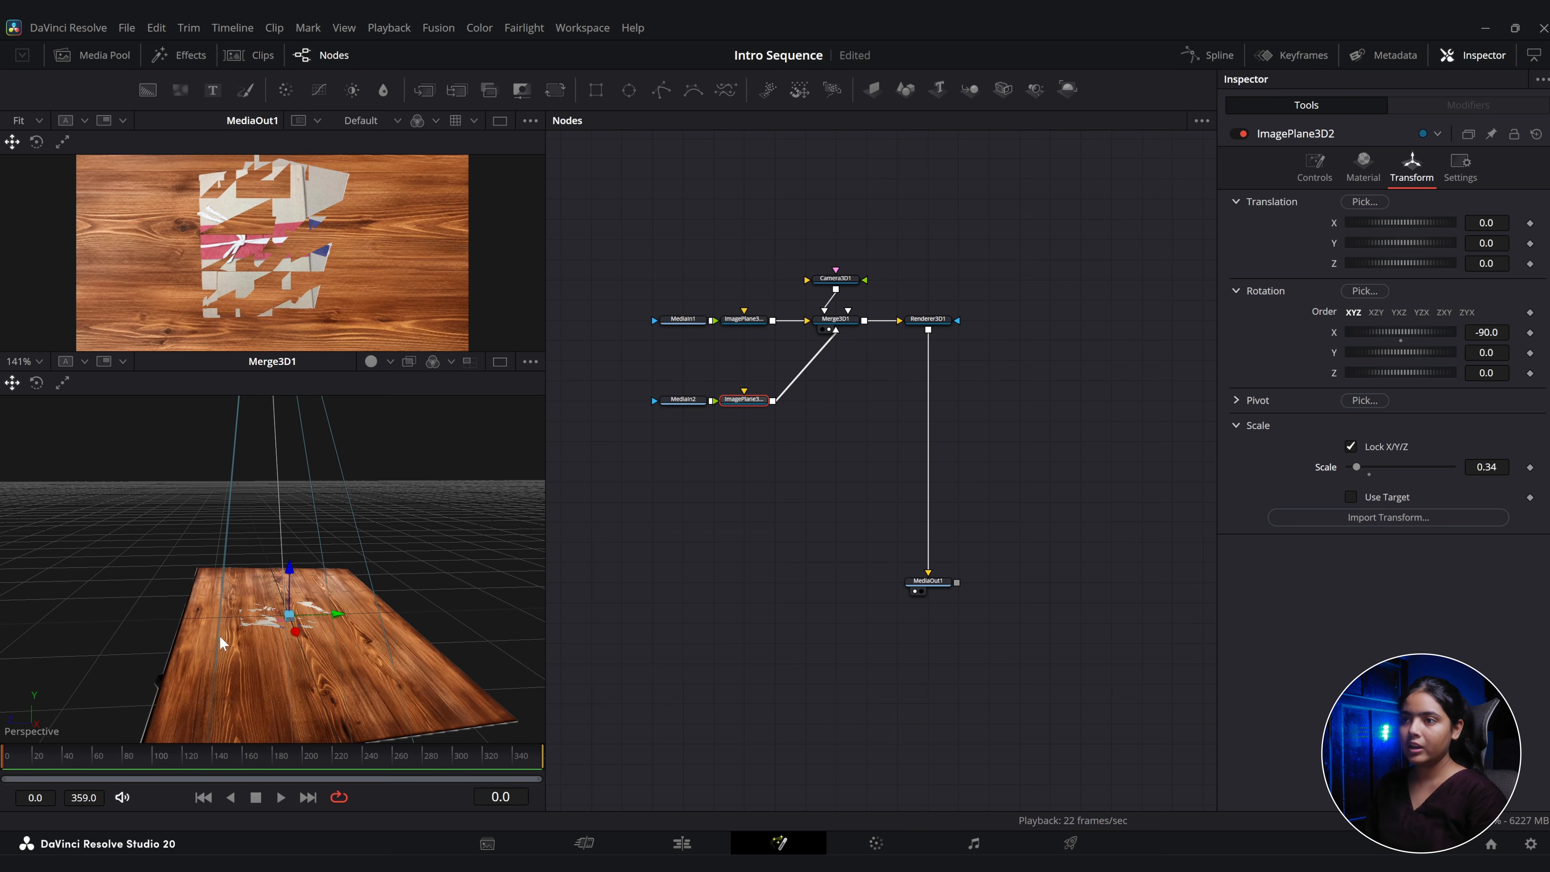
Move the folder image plane to about X -0.1076, Y 0.0107 and reduce its scale to 0.237.
drag(292, 569, 416, 727)
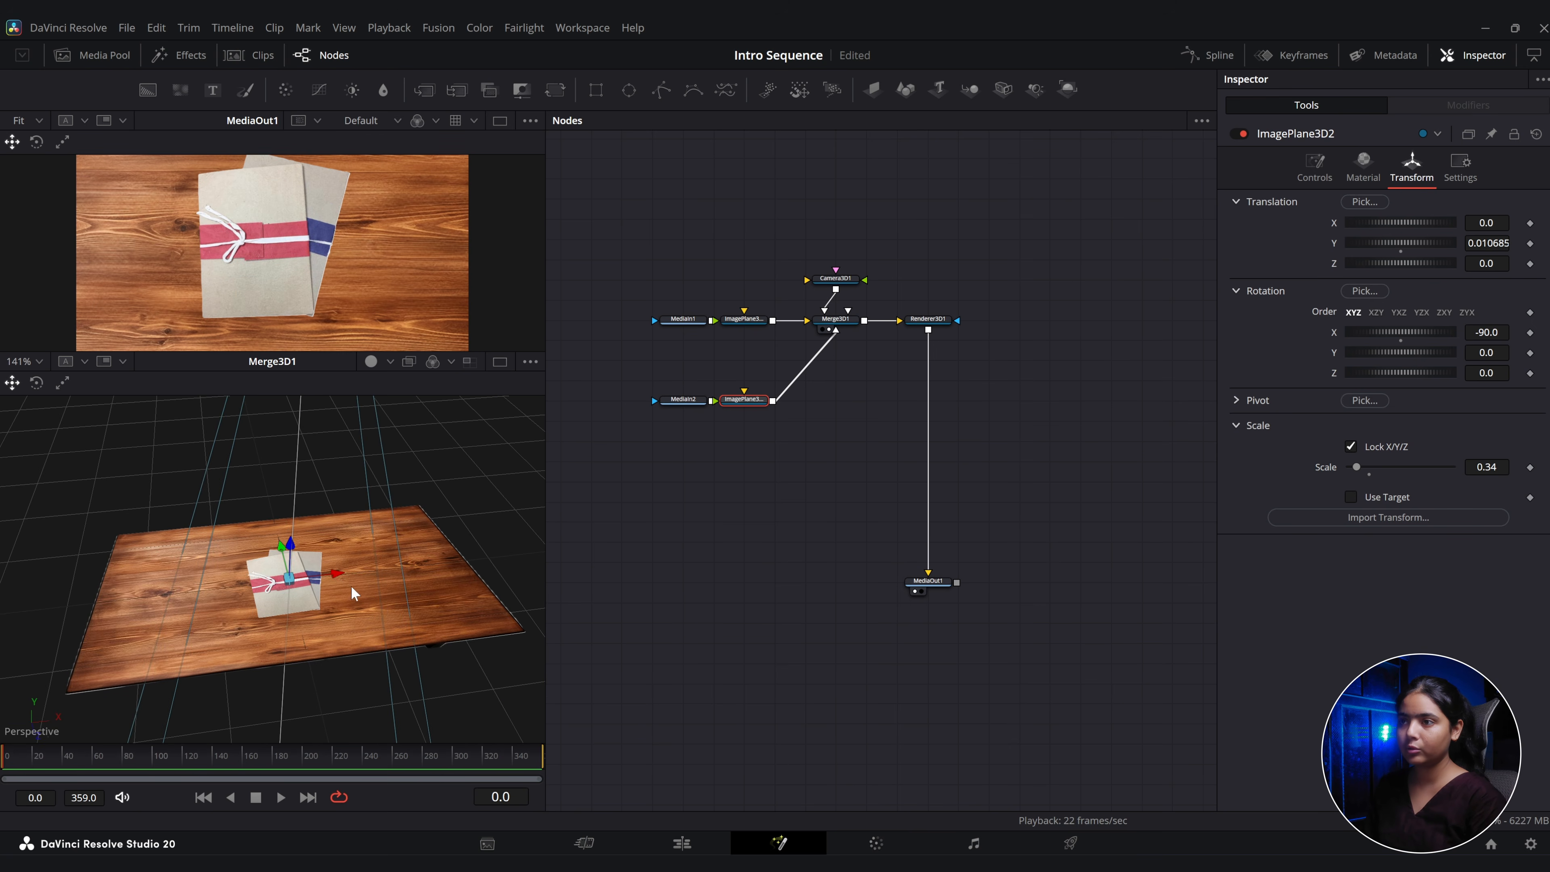
drag(344, 574, 308, 578)
scroll(337, 614, down, 1)
drag(1486, 467, 1480, 467)
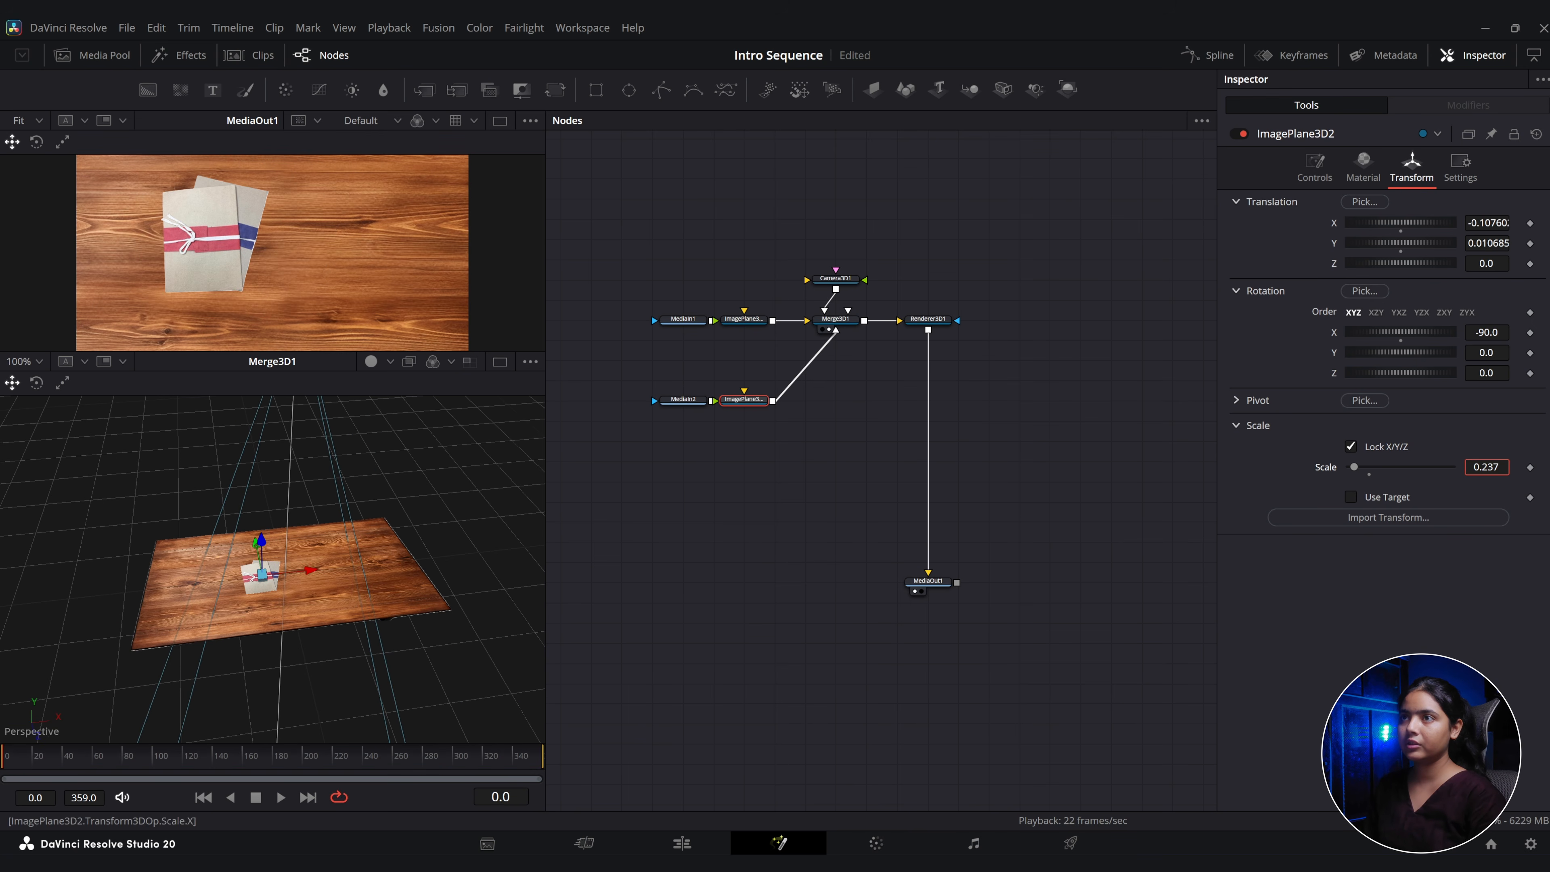
Raise the folder image plane to about Z 0.0035 and turn it slightly using its Y rotation.
drag(303, 526, 321, 578)
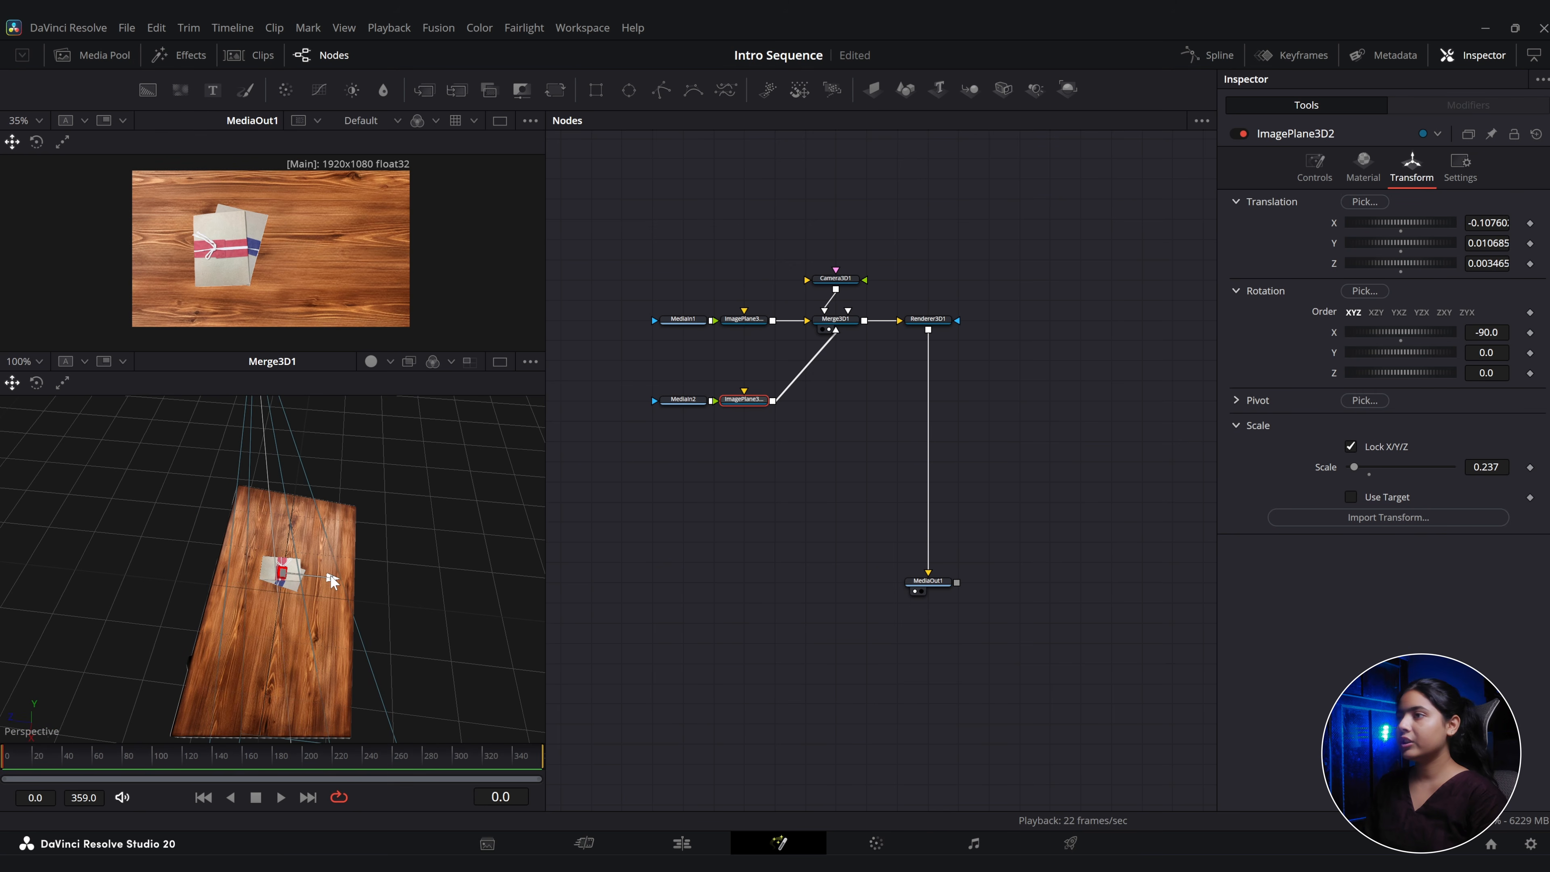
drag(1487, 352, 1501, 353)
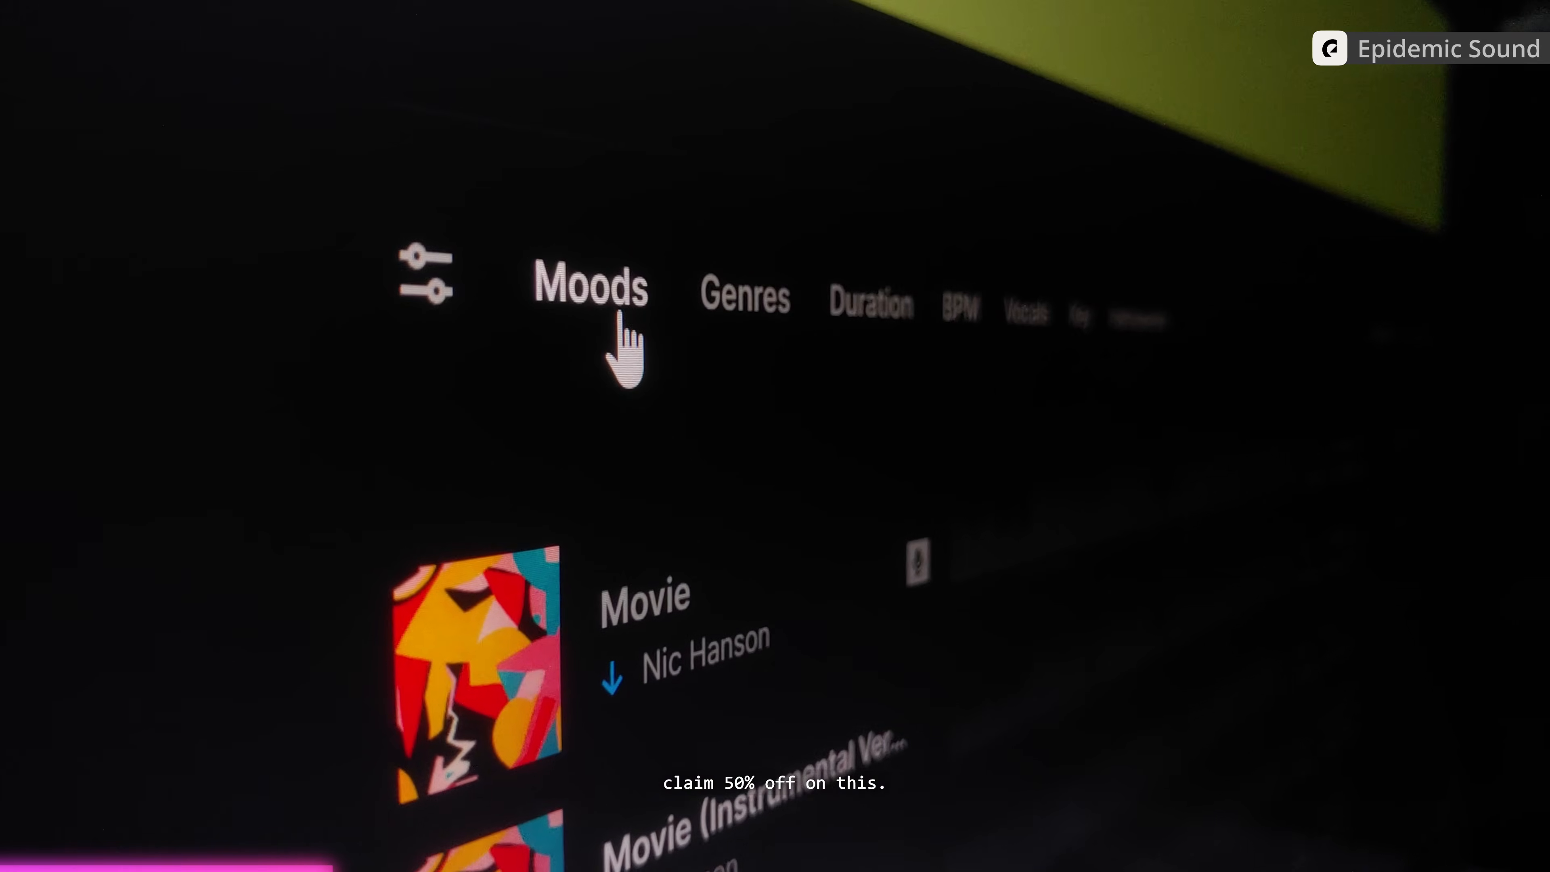
Switch to Epidemic Sound, ask the Assistant "suggest me dreamy music with soft vocal sound", and preview the suggested track Sun in My Eyes.
click(623, 346)
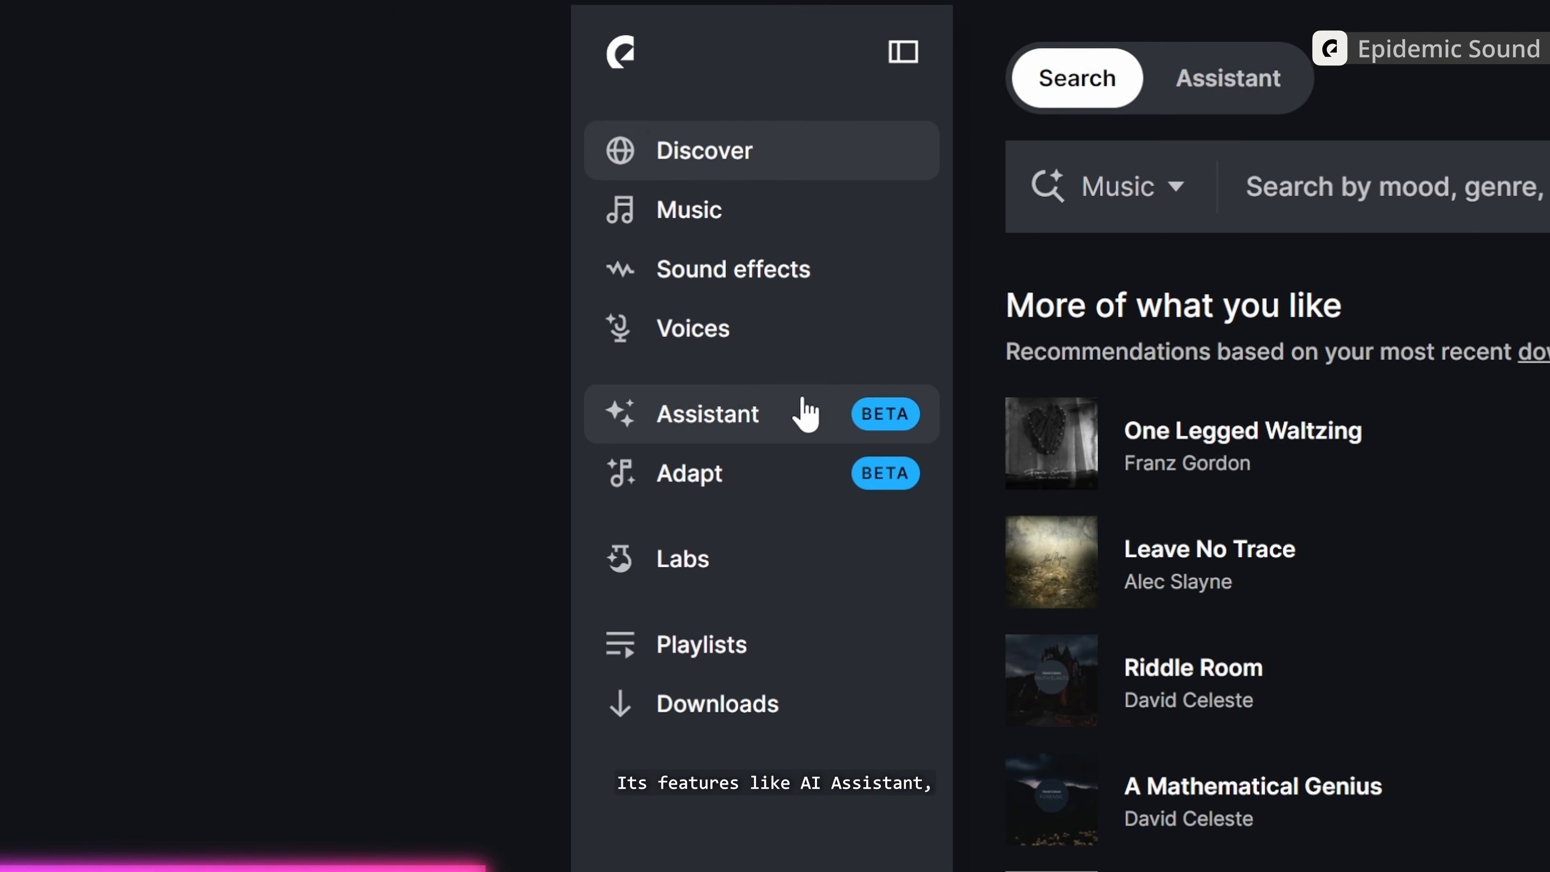
click(802, 412)
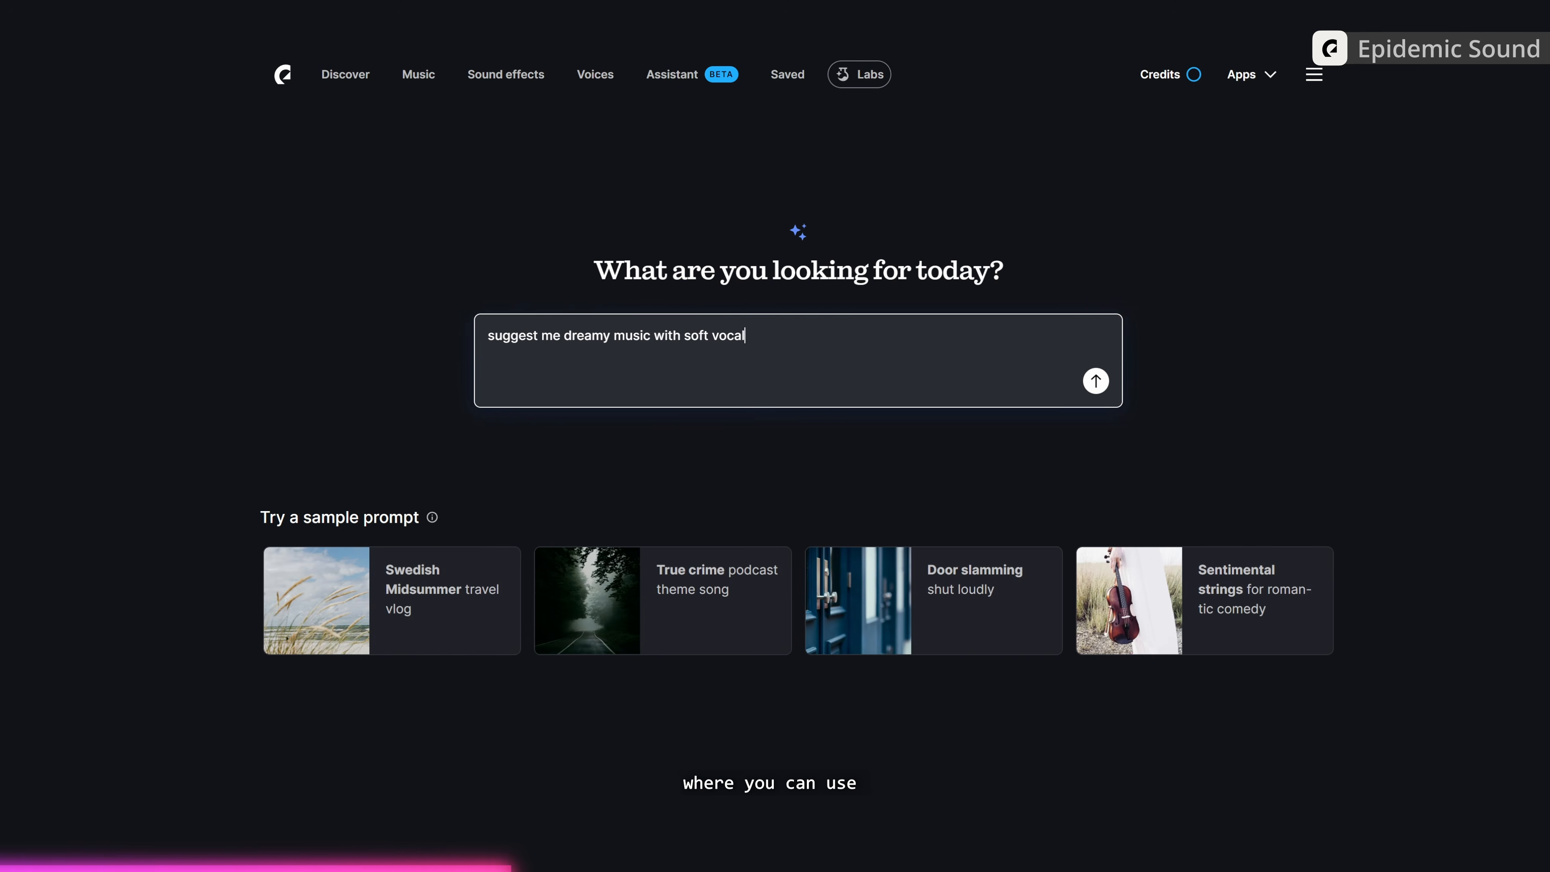
text(sound)
key(Return)
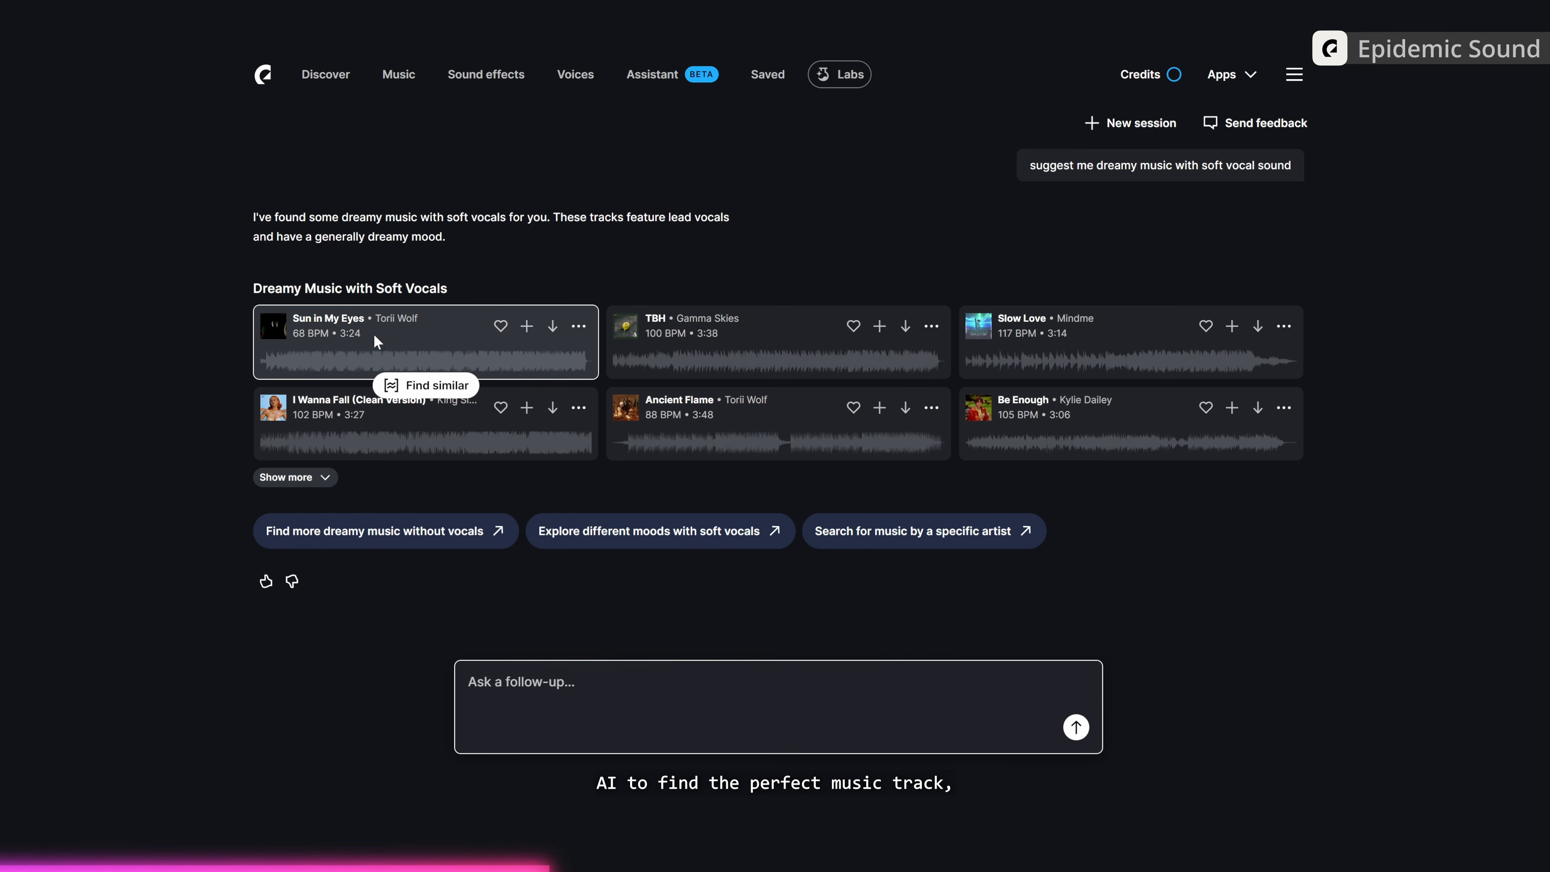
click(297, 364)
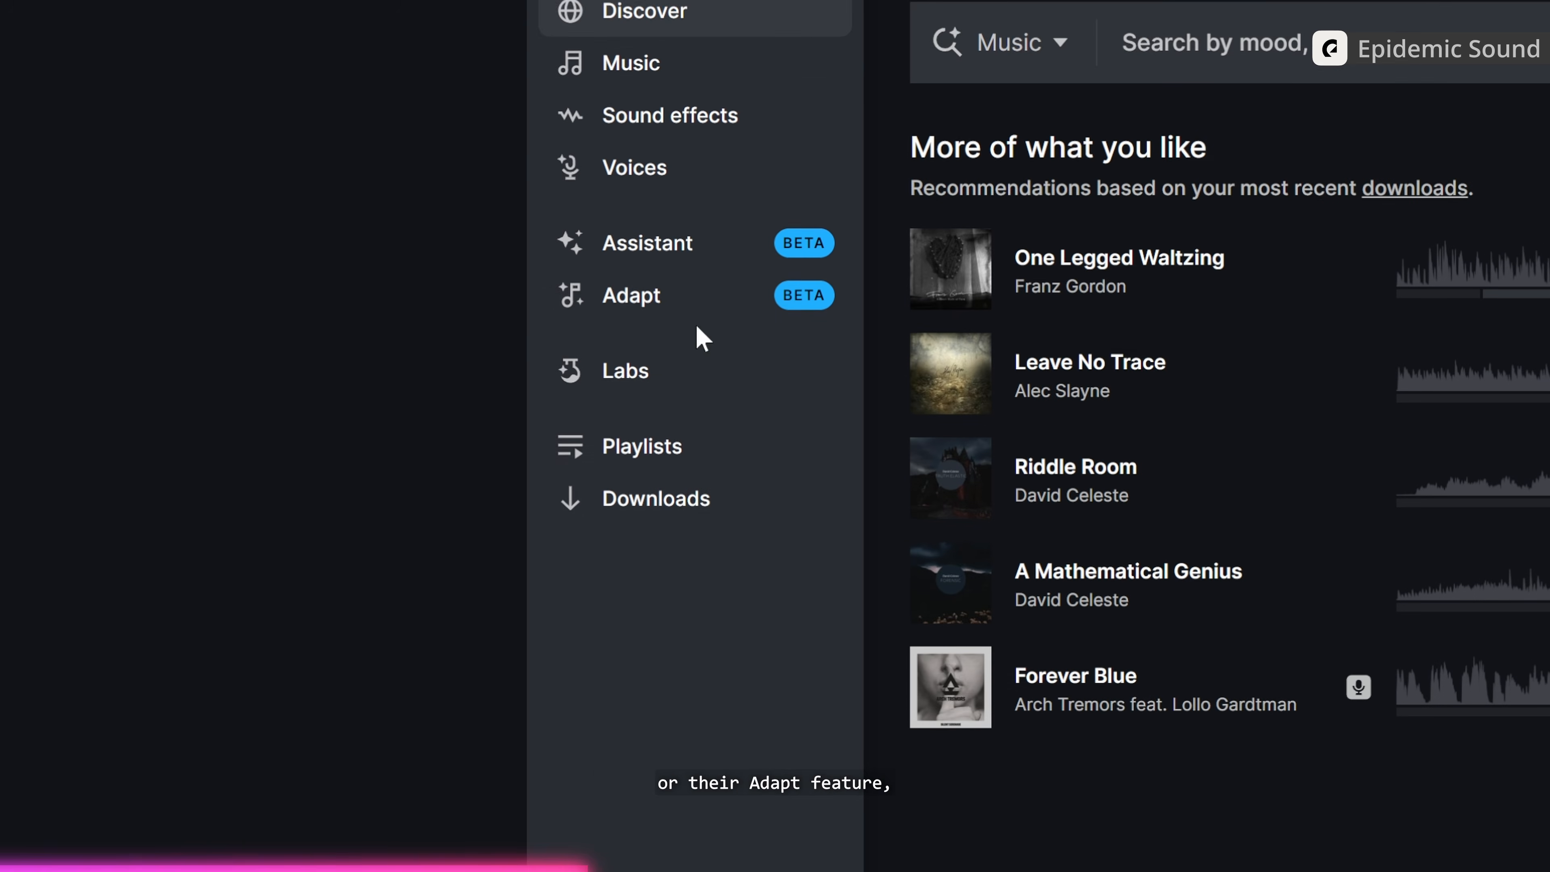
Open the track Divine in the Adapt feature and move its section near 0:30 on the waveform.
click(692, 444)
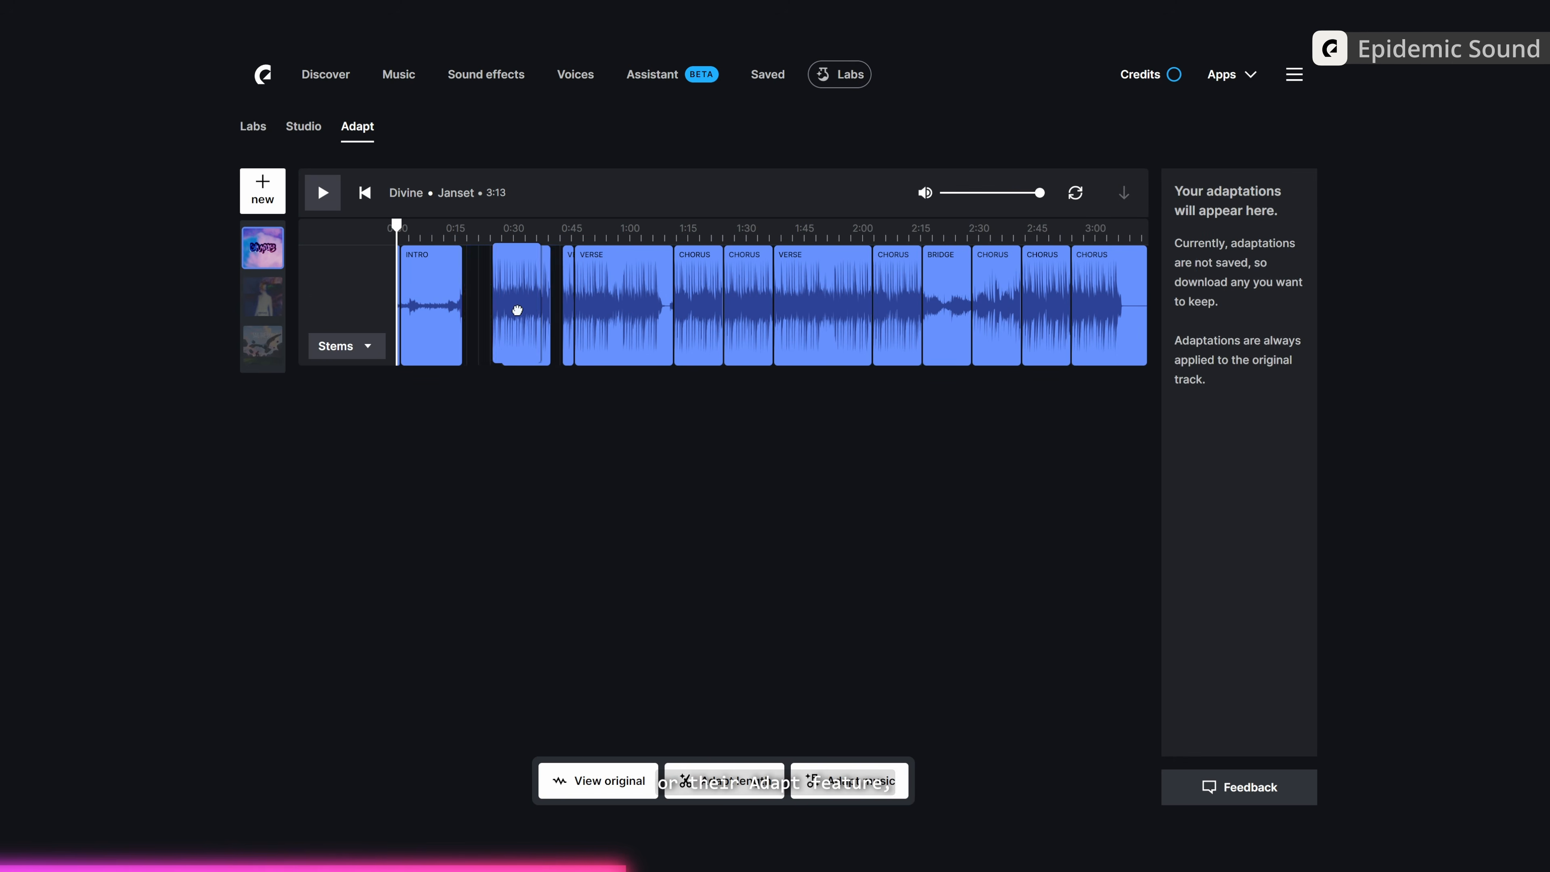
mouse_move(517, 311)
mouse_down()
mouse_move(533, 311)
mouse_move(522, 322)
mouse_up()
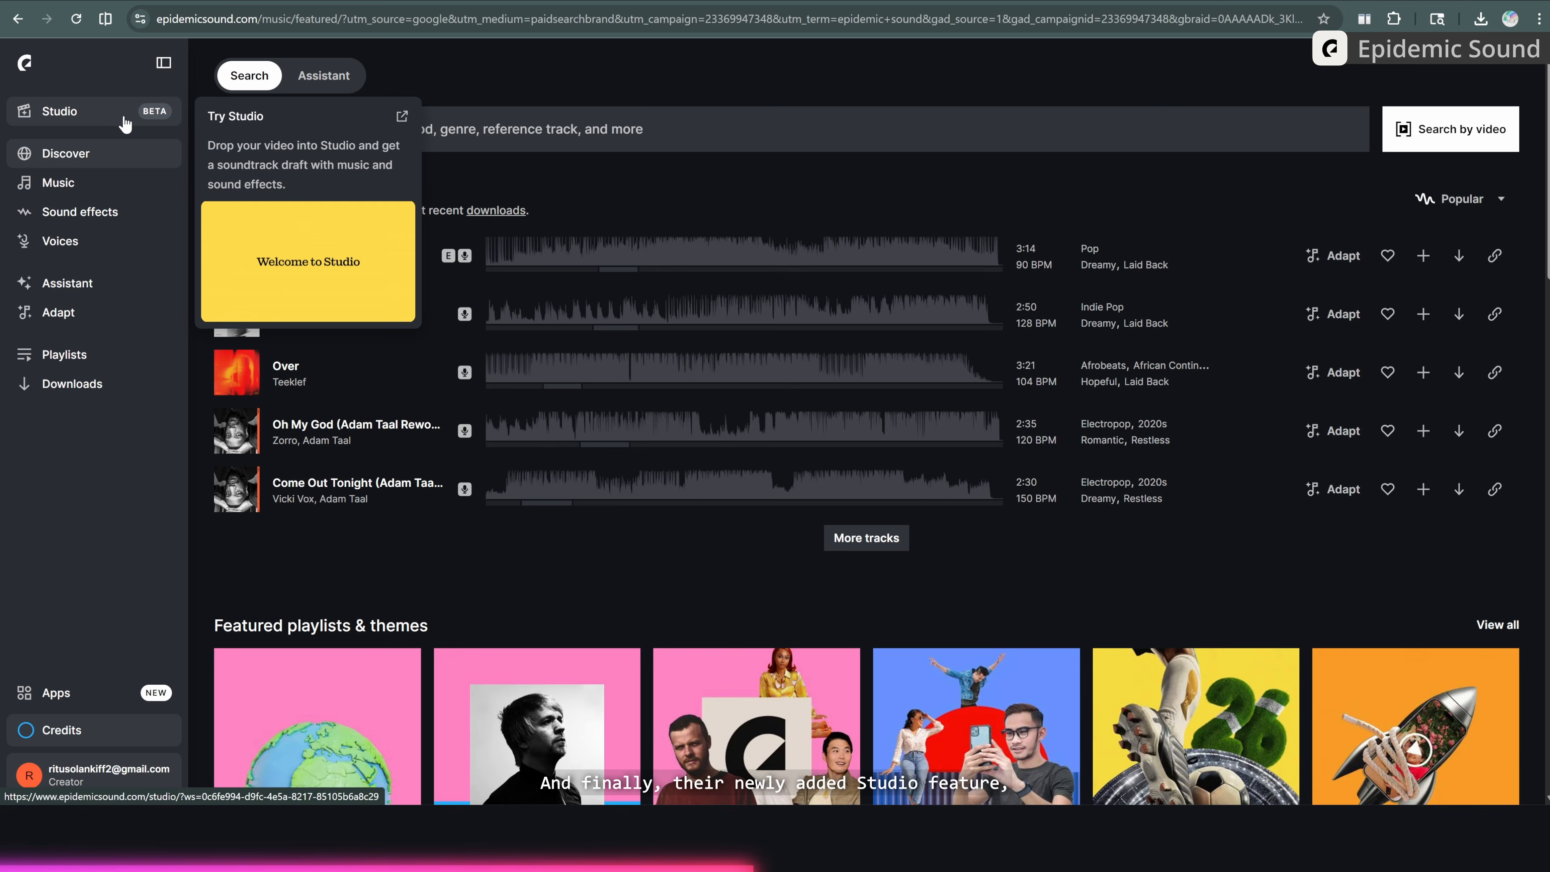
Upload the visual-reasoning typing-keyword video to Epidemic Sound Studio and generate a soundtrack for it.
click(124, 114)
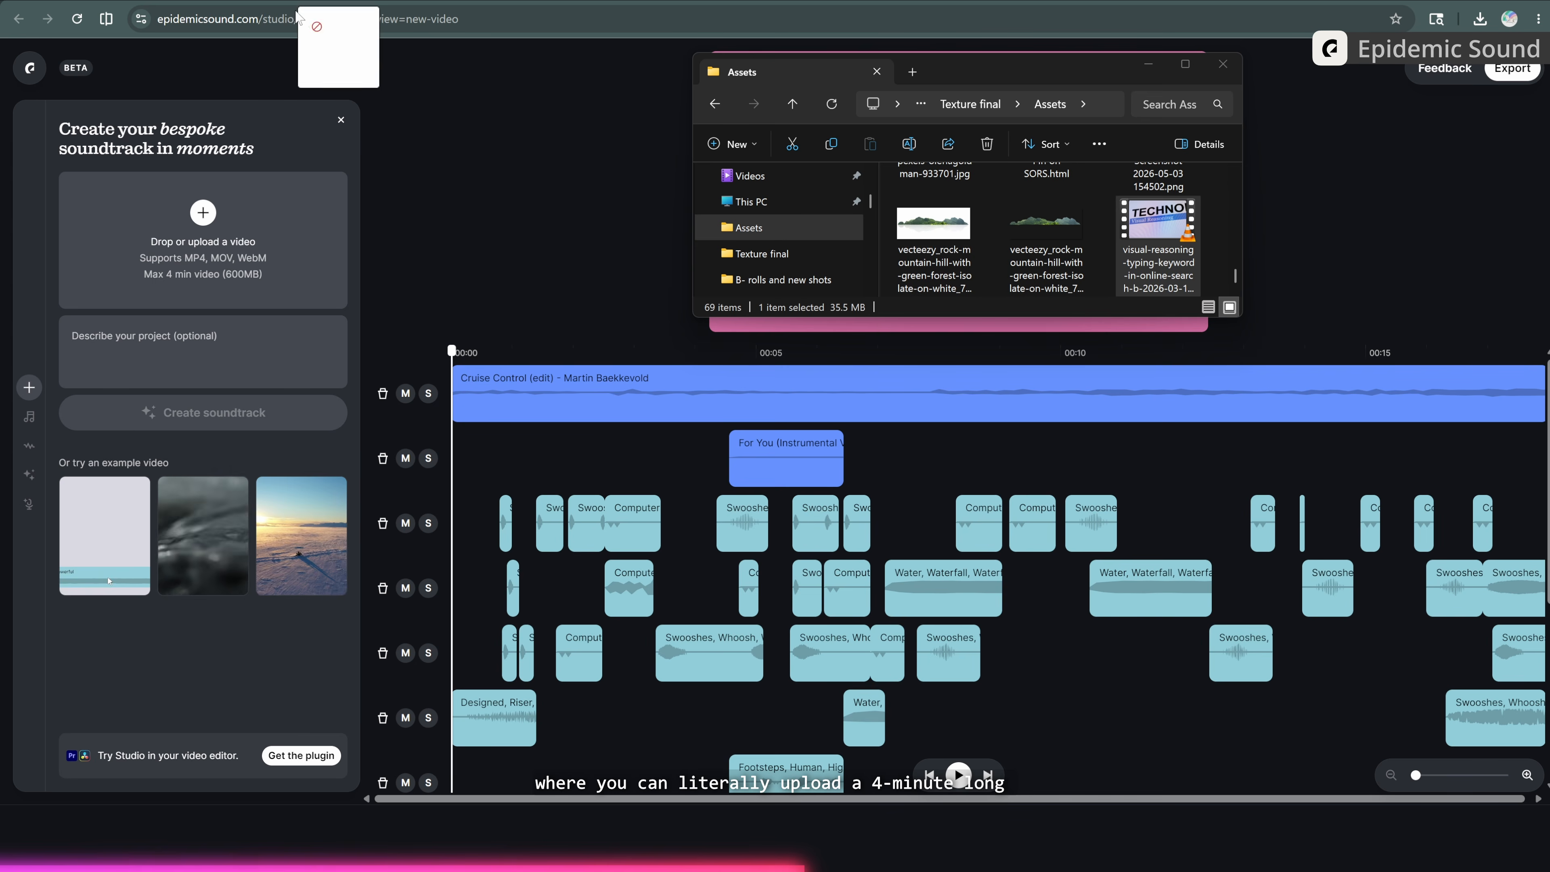
drag(1157, 223, 214, 232)
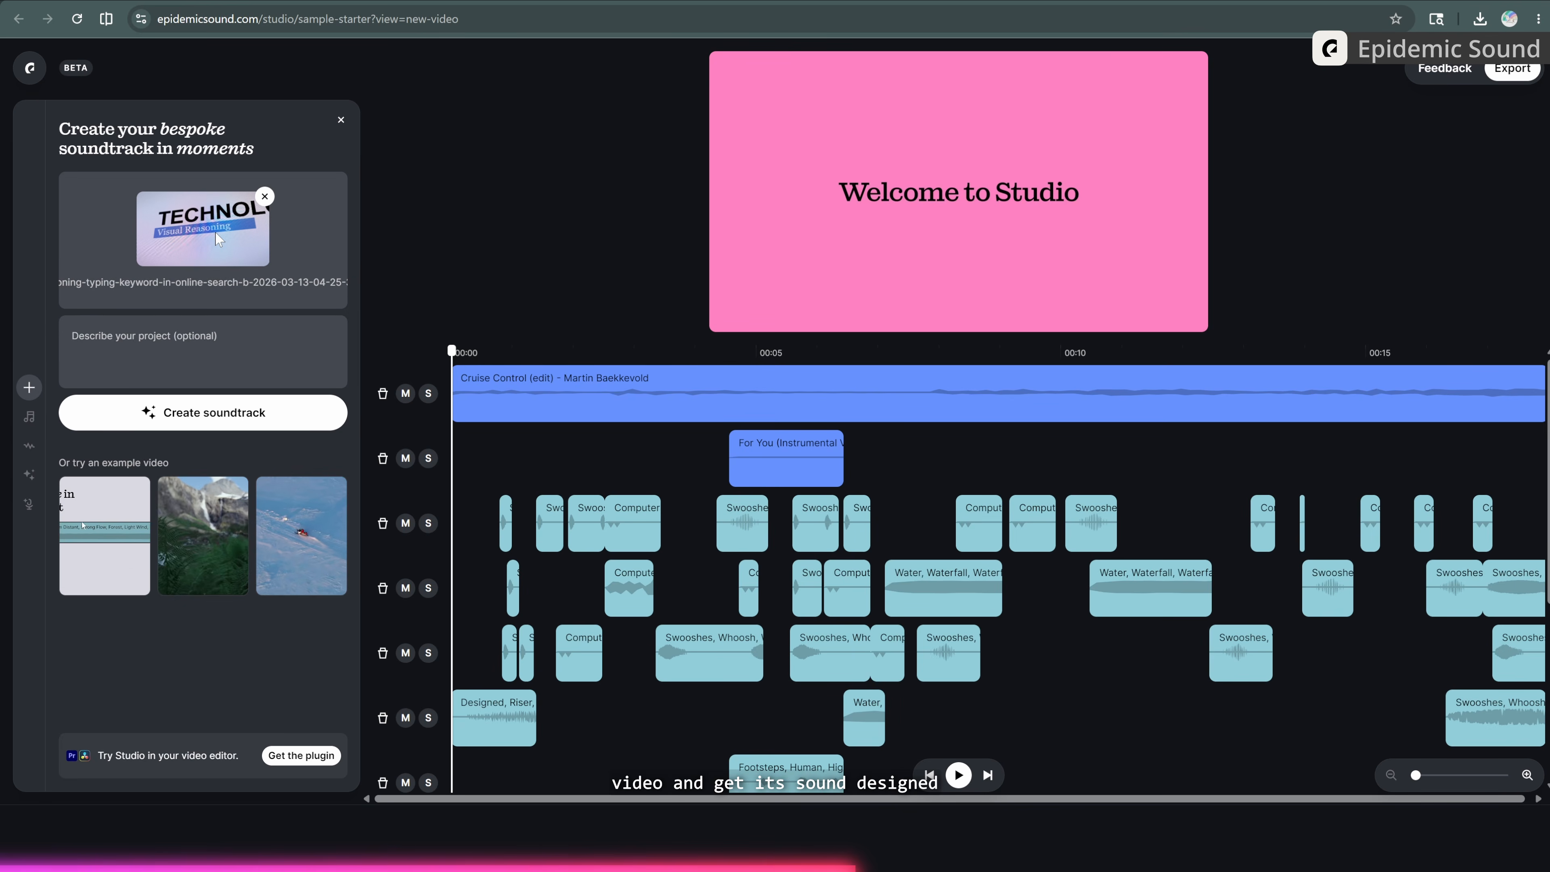
click(119, 422)
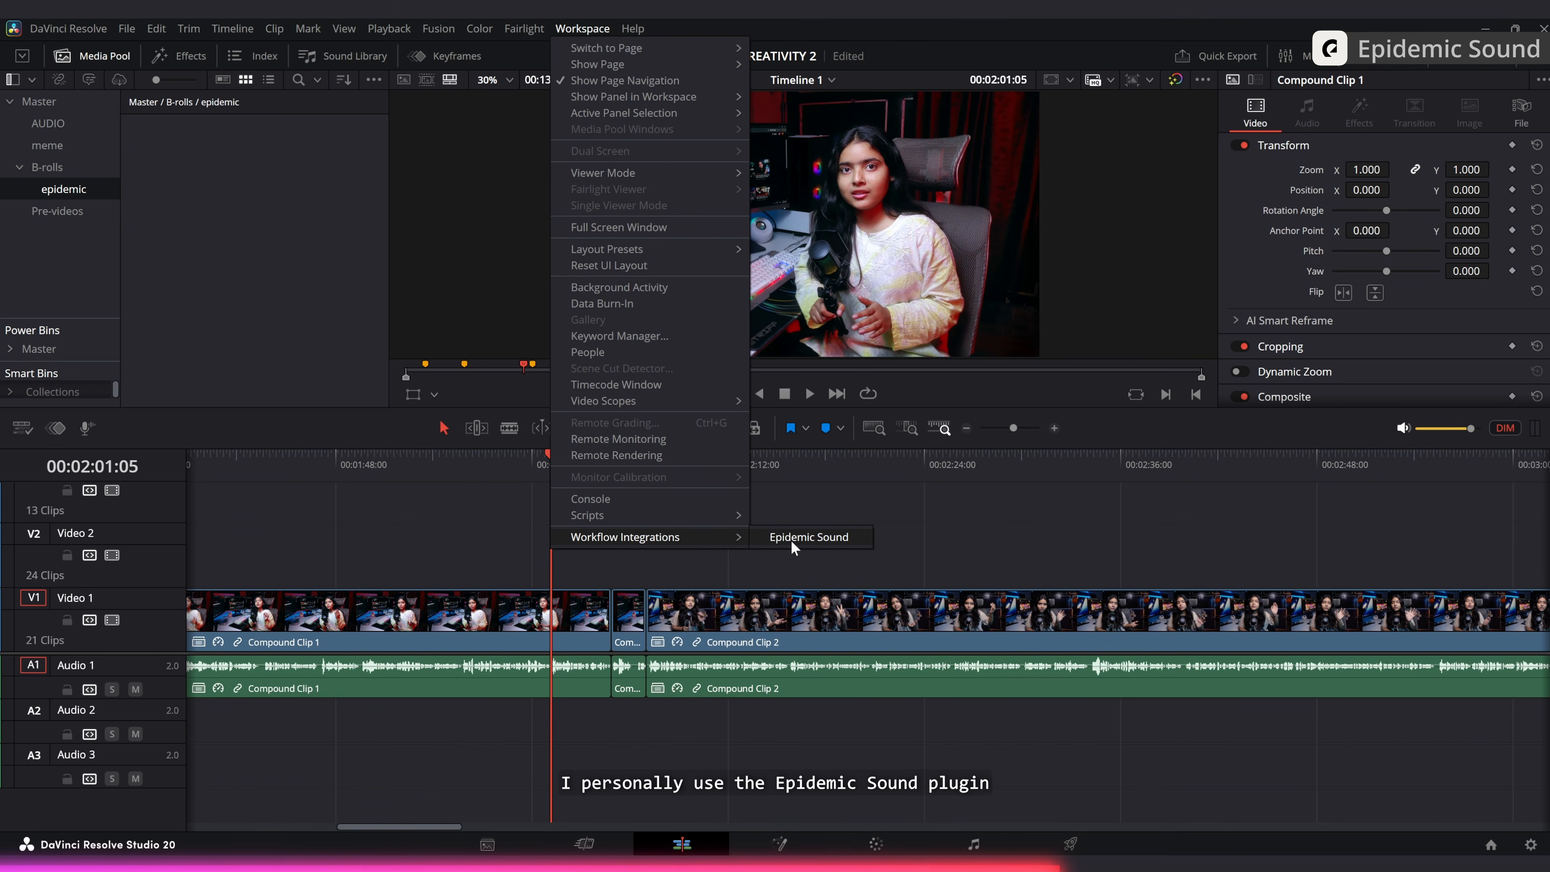
Open the Epidemic Sound plugin in DaVinci Resolve, browse its music, and position the Movie edit clip beneath Compound Clip 2.
click(794, 538)
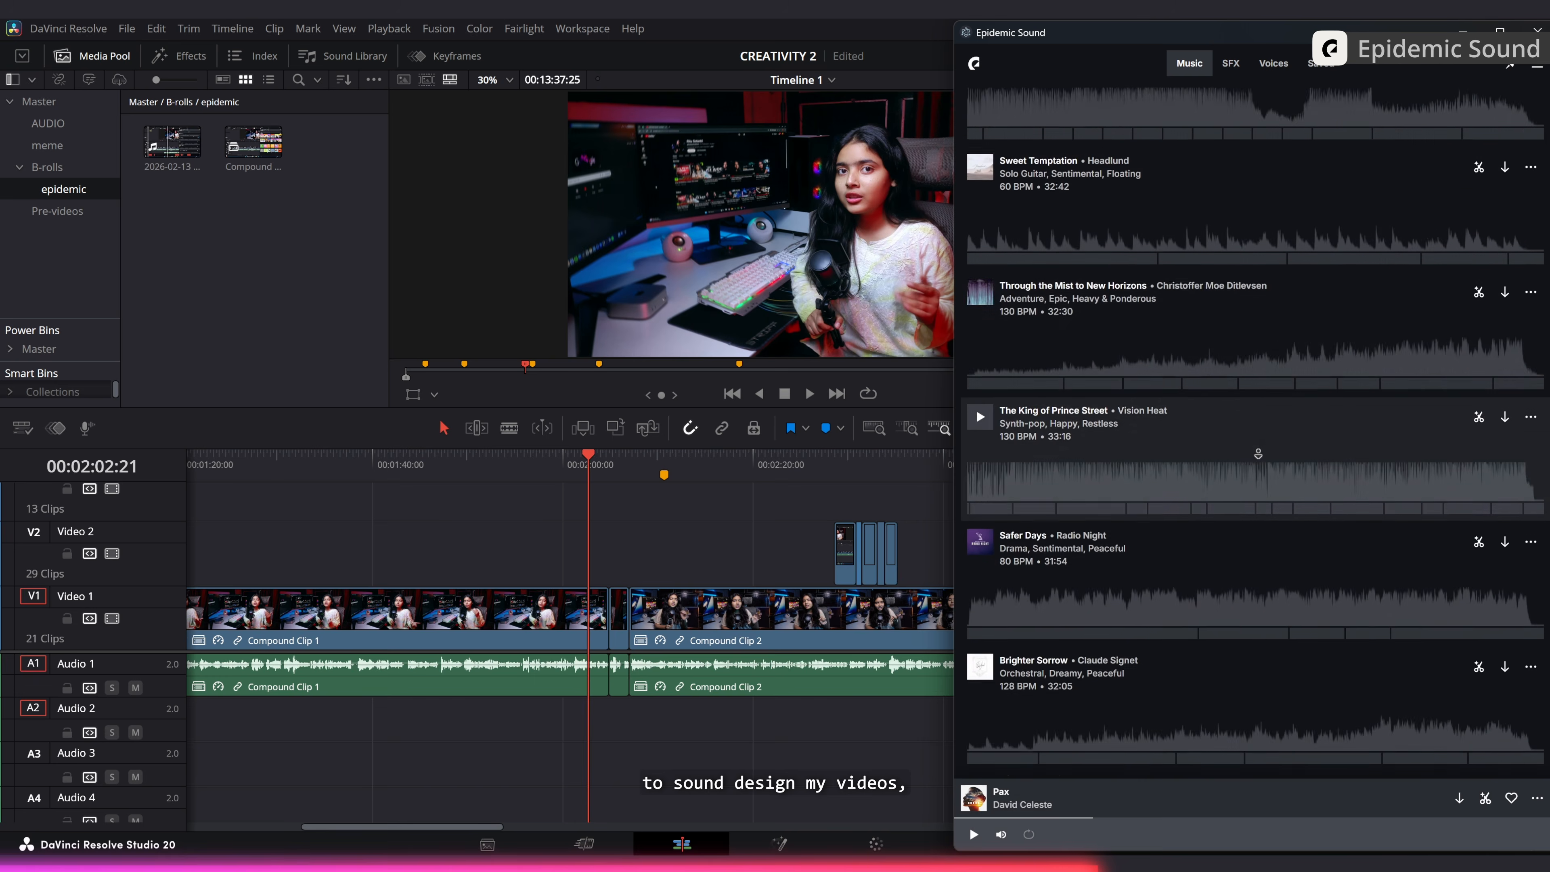
scroll(1251, 488, down, 5)
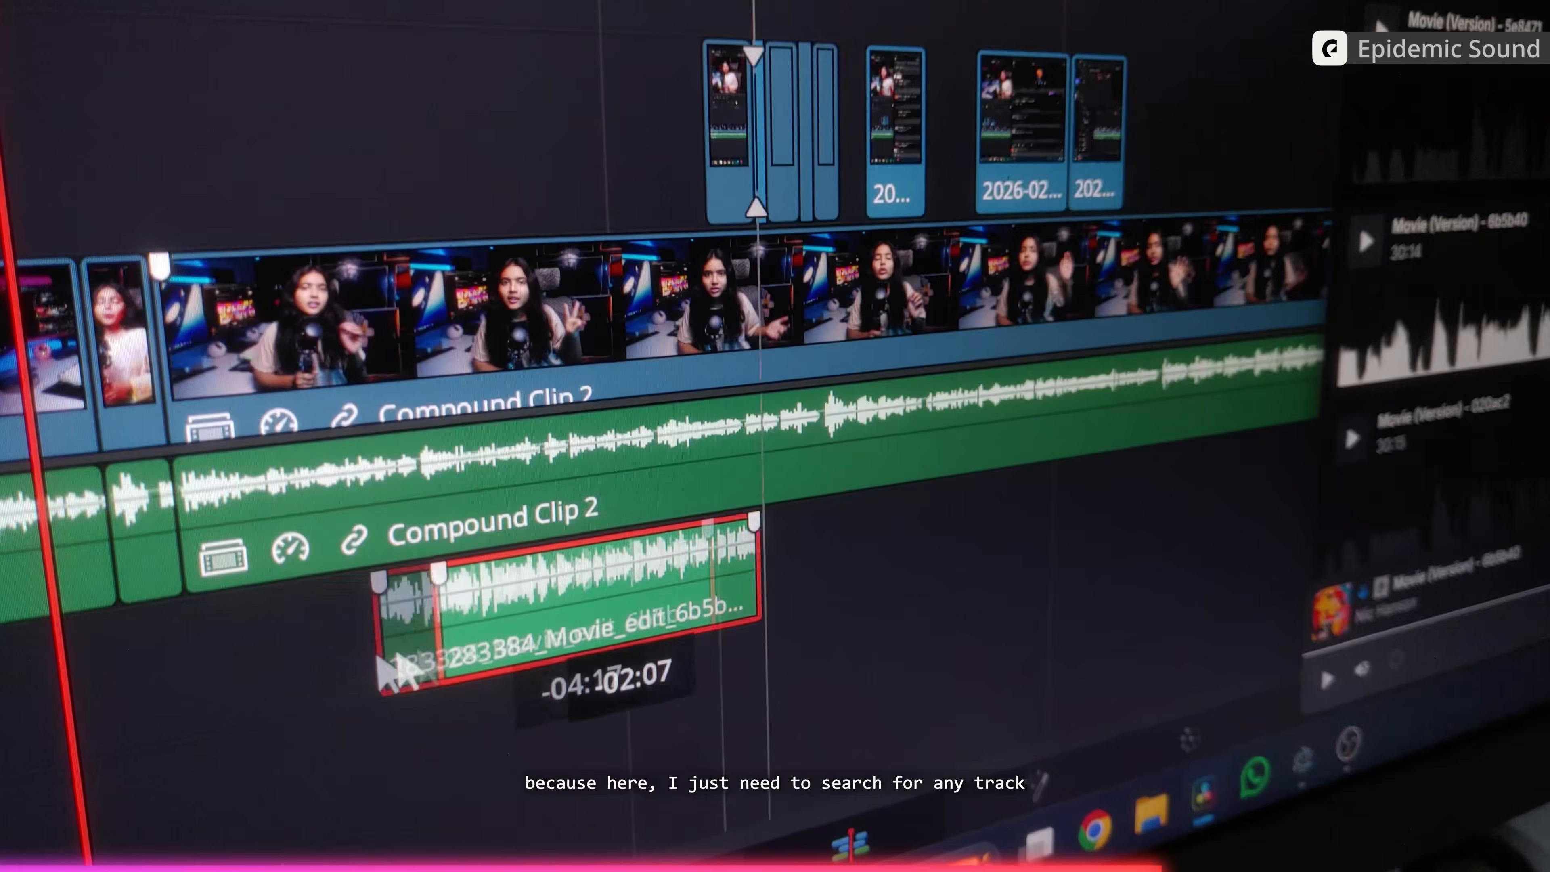
drag(408, 658, 231, 688)
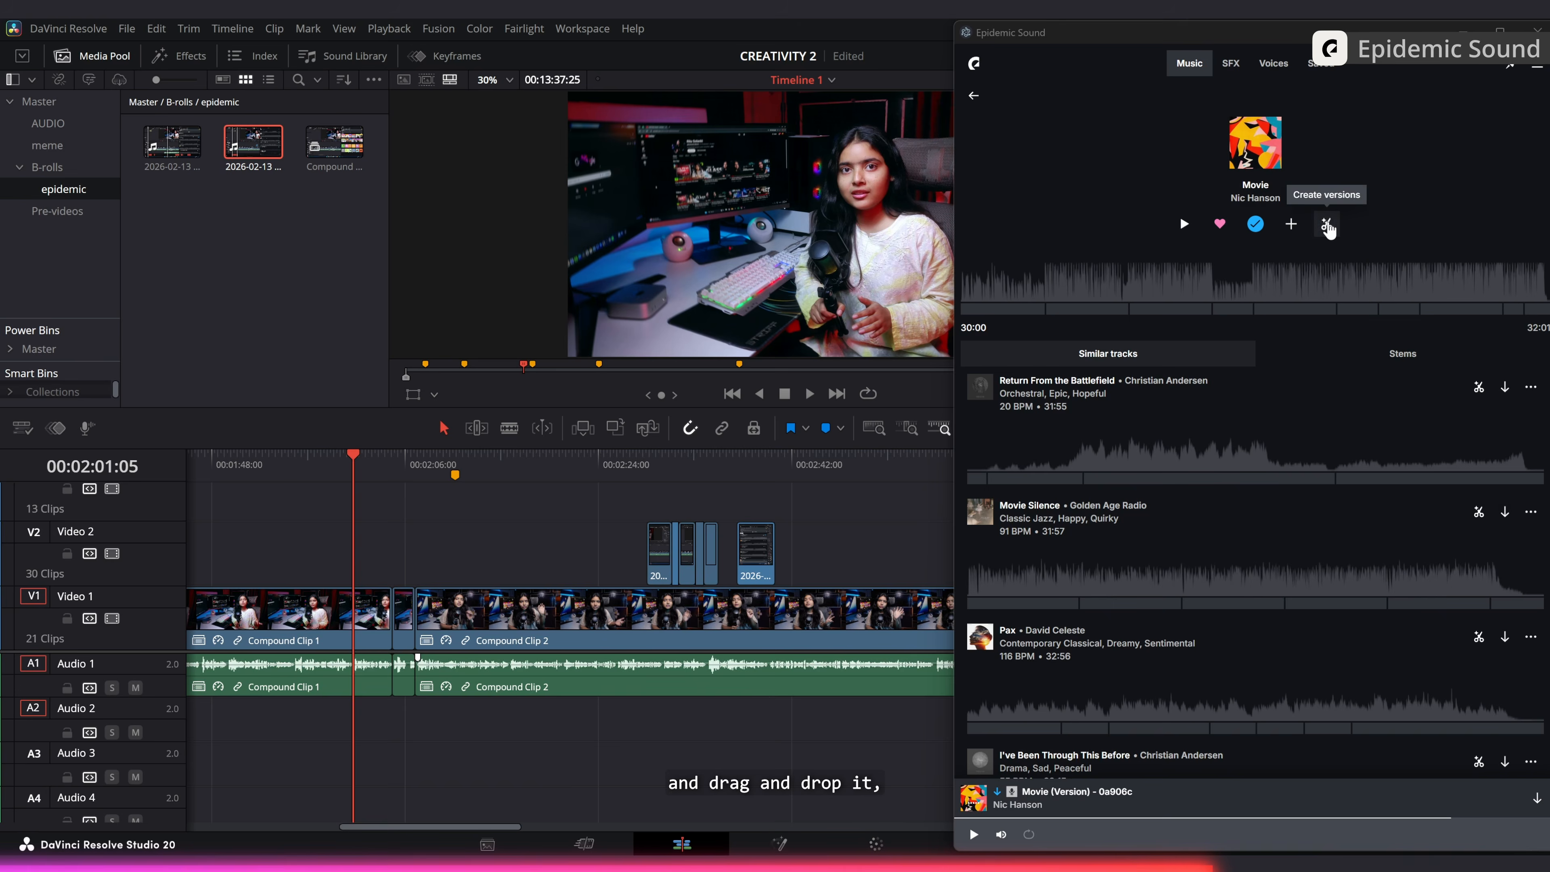
Create versions of the Movie track with a preferred length of 15 seconds.
click(1327, 225)
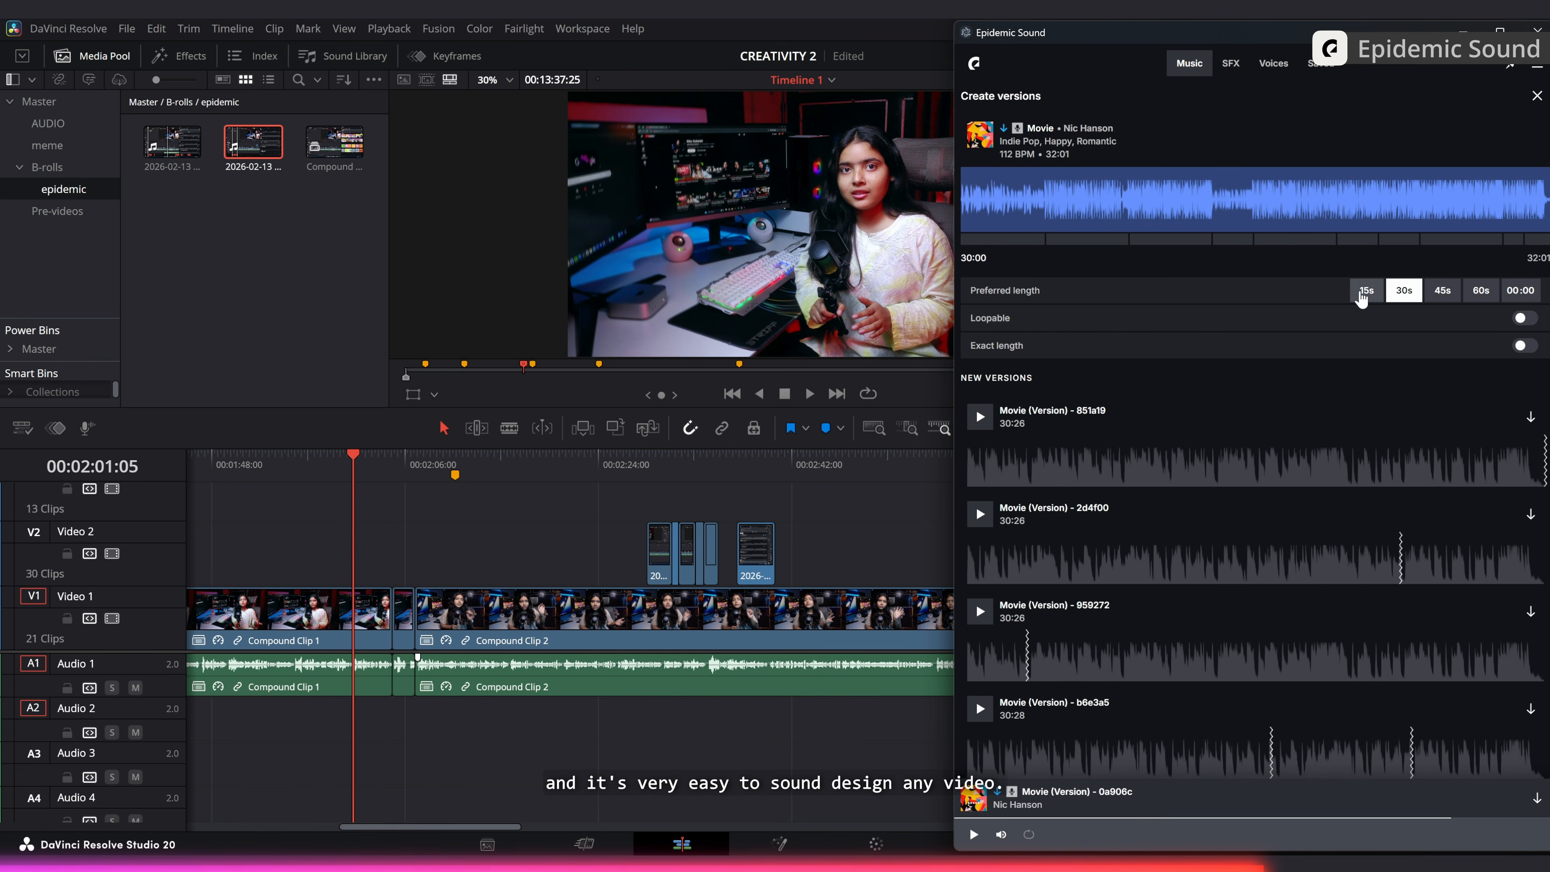
click(1364, 291)
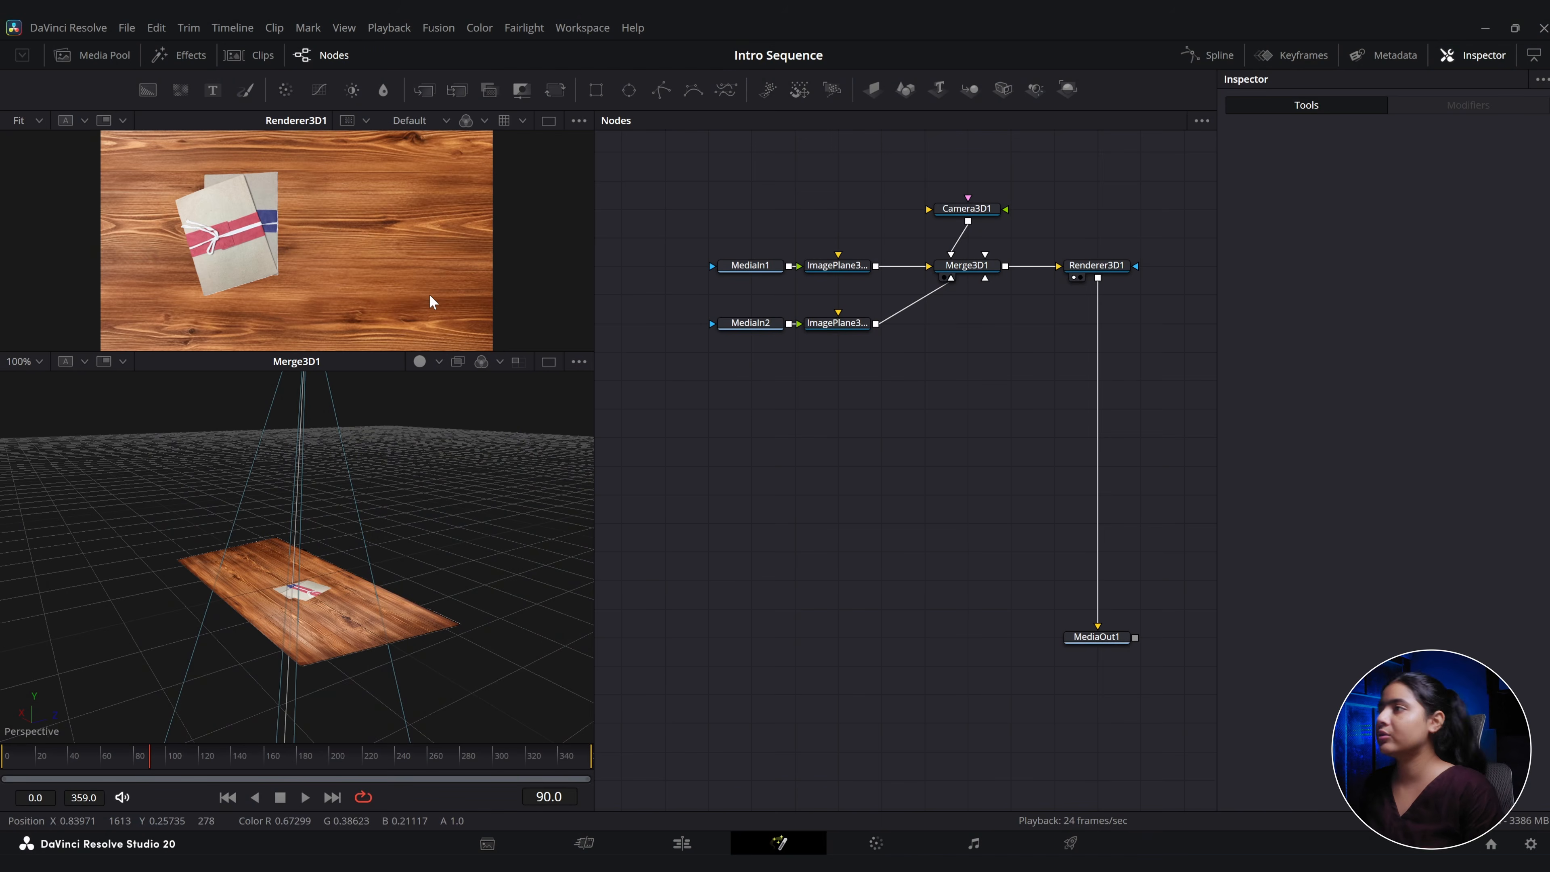
Import Book Cover.png from the file browser into the node graph and attach an ImagePlane3D shown in the second viewer.
key(alt+Tab)
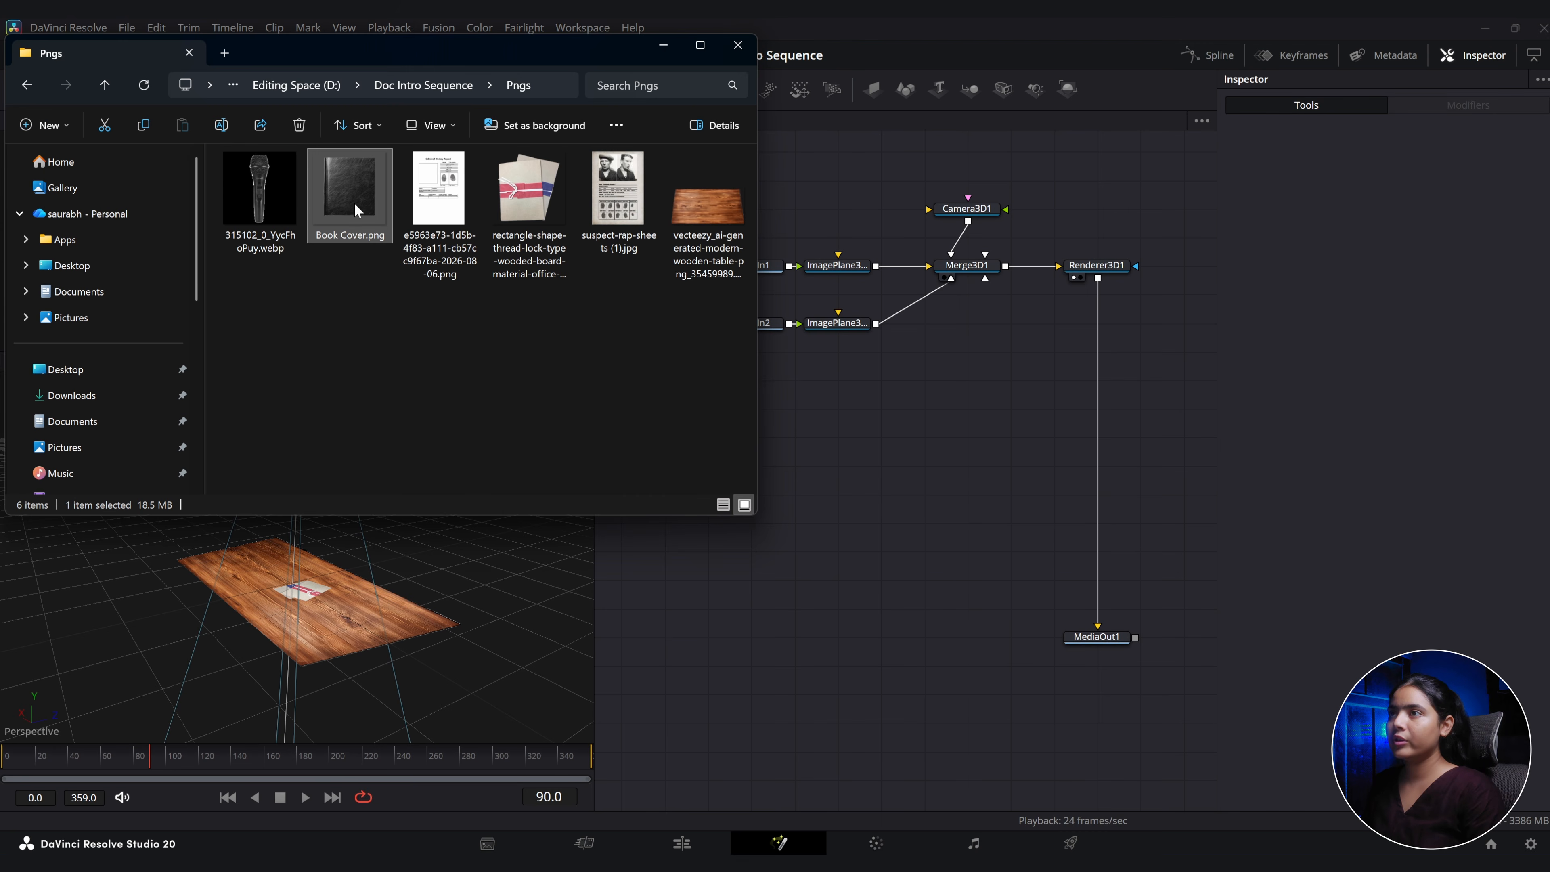
drag(354, 201, 467, 615)
click(700, 691)
click(873, 90)
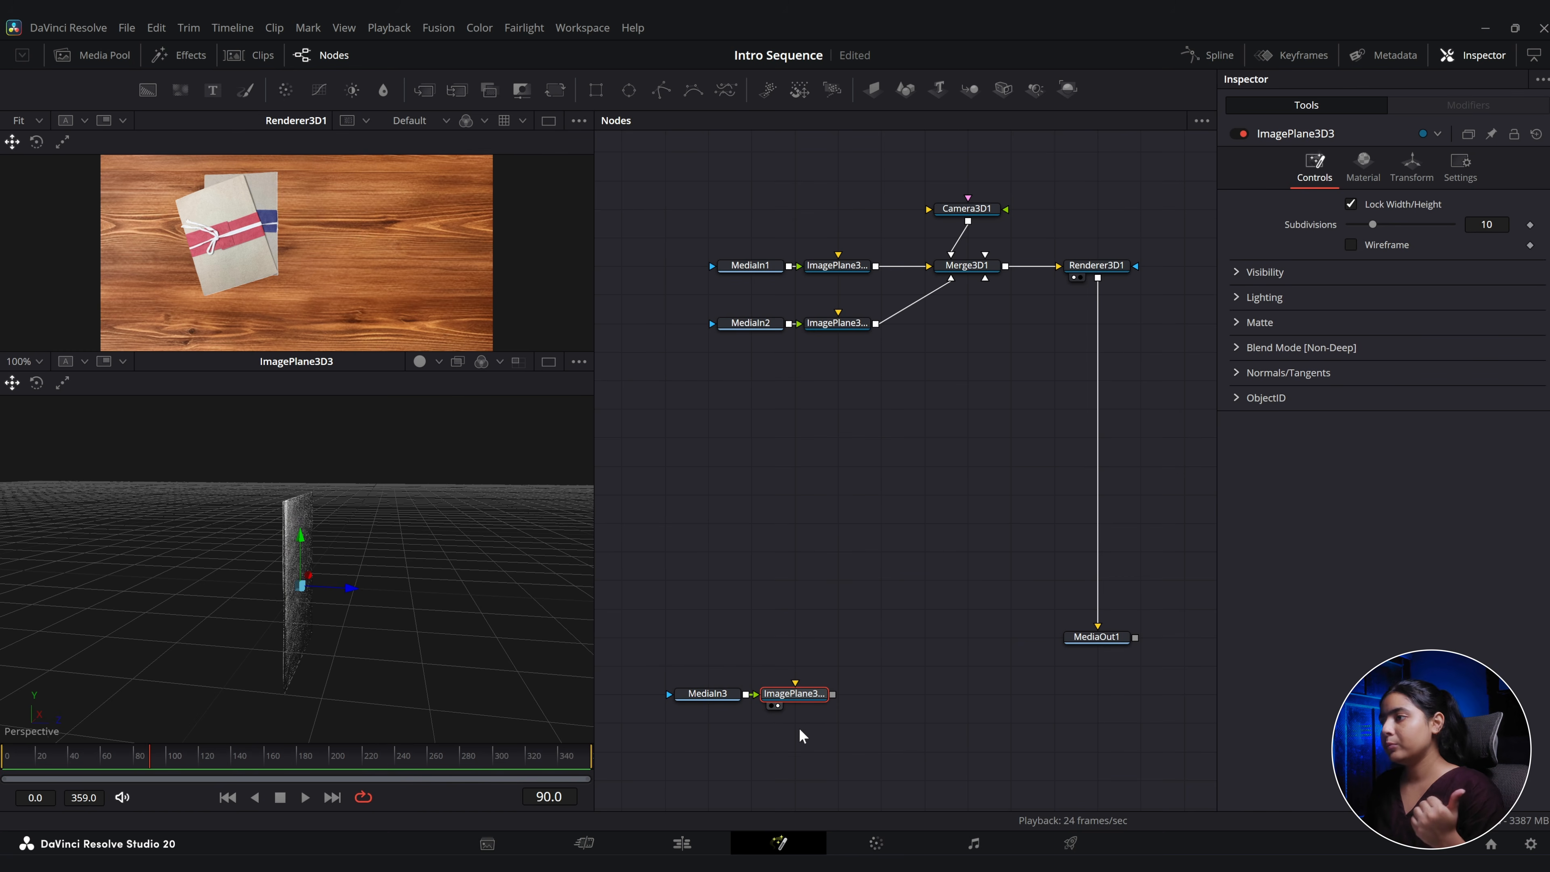
drag(800, 729, 780, 661)
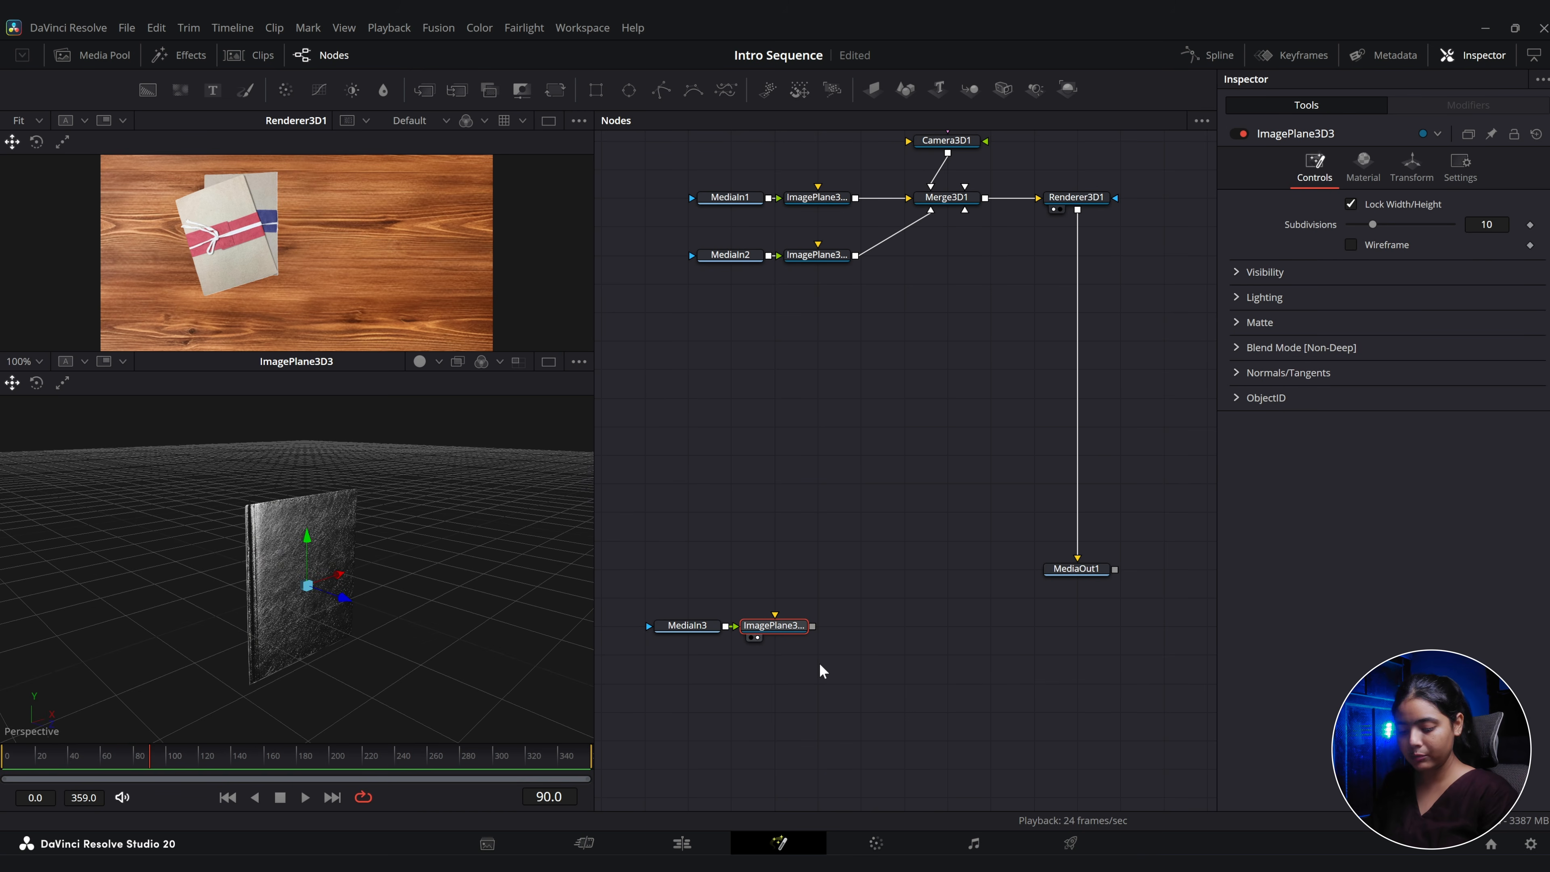
Add an sRectangle near the book cover nodes and connect it to a new Extrude3D placed directly above it.
key(shift+space)
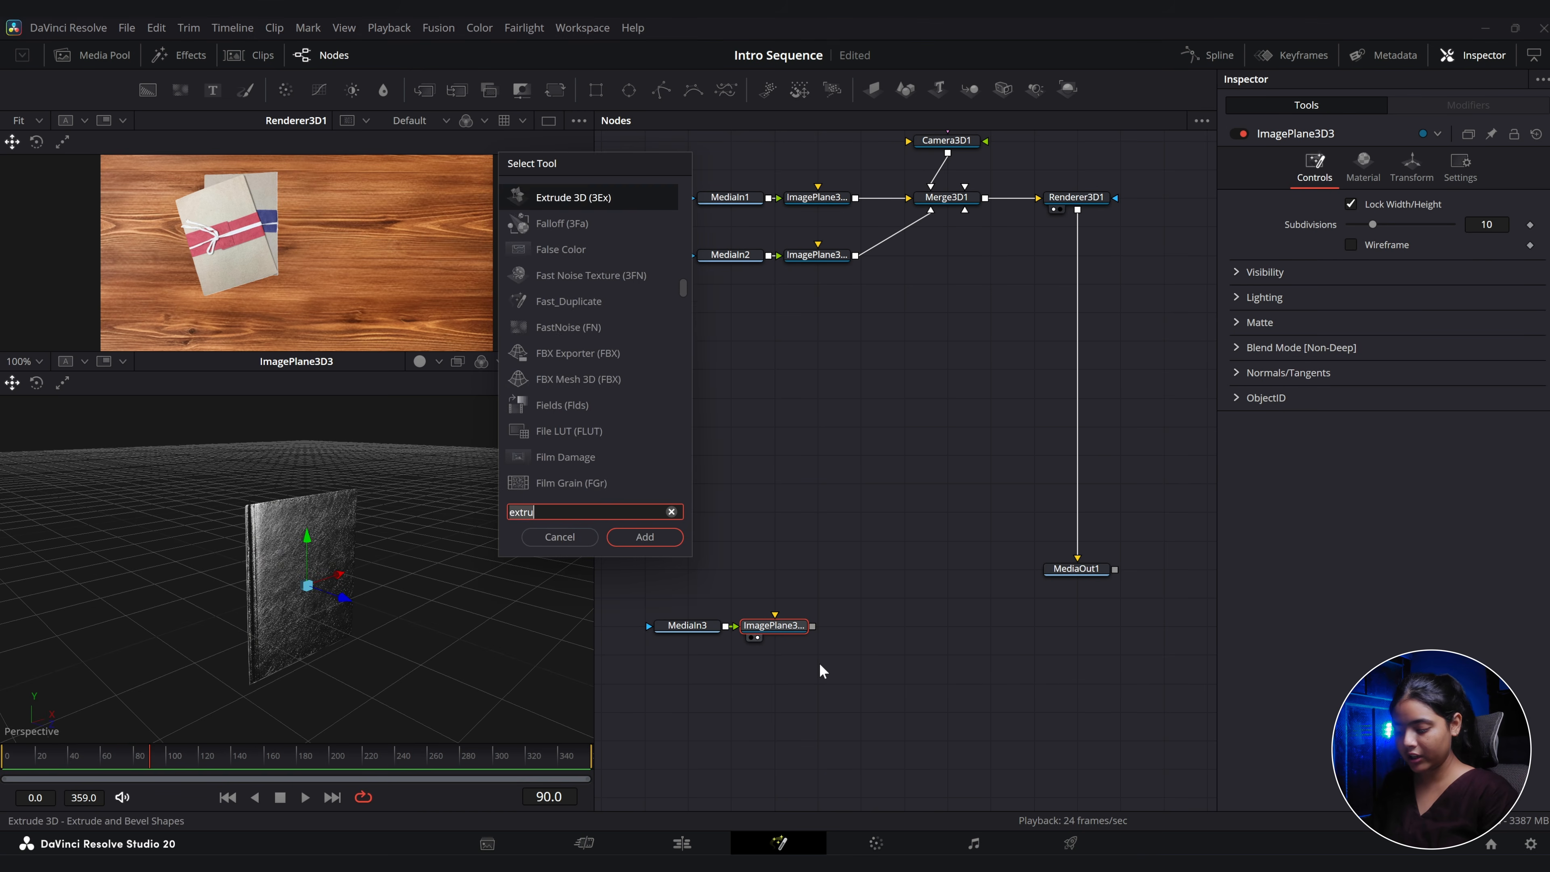
text(sr)
key(Return)
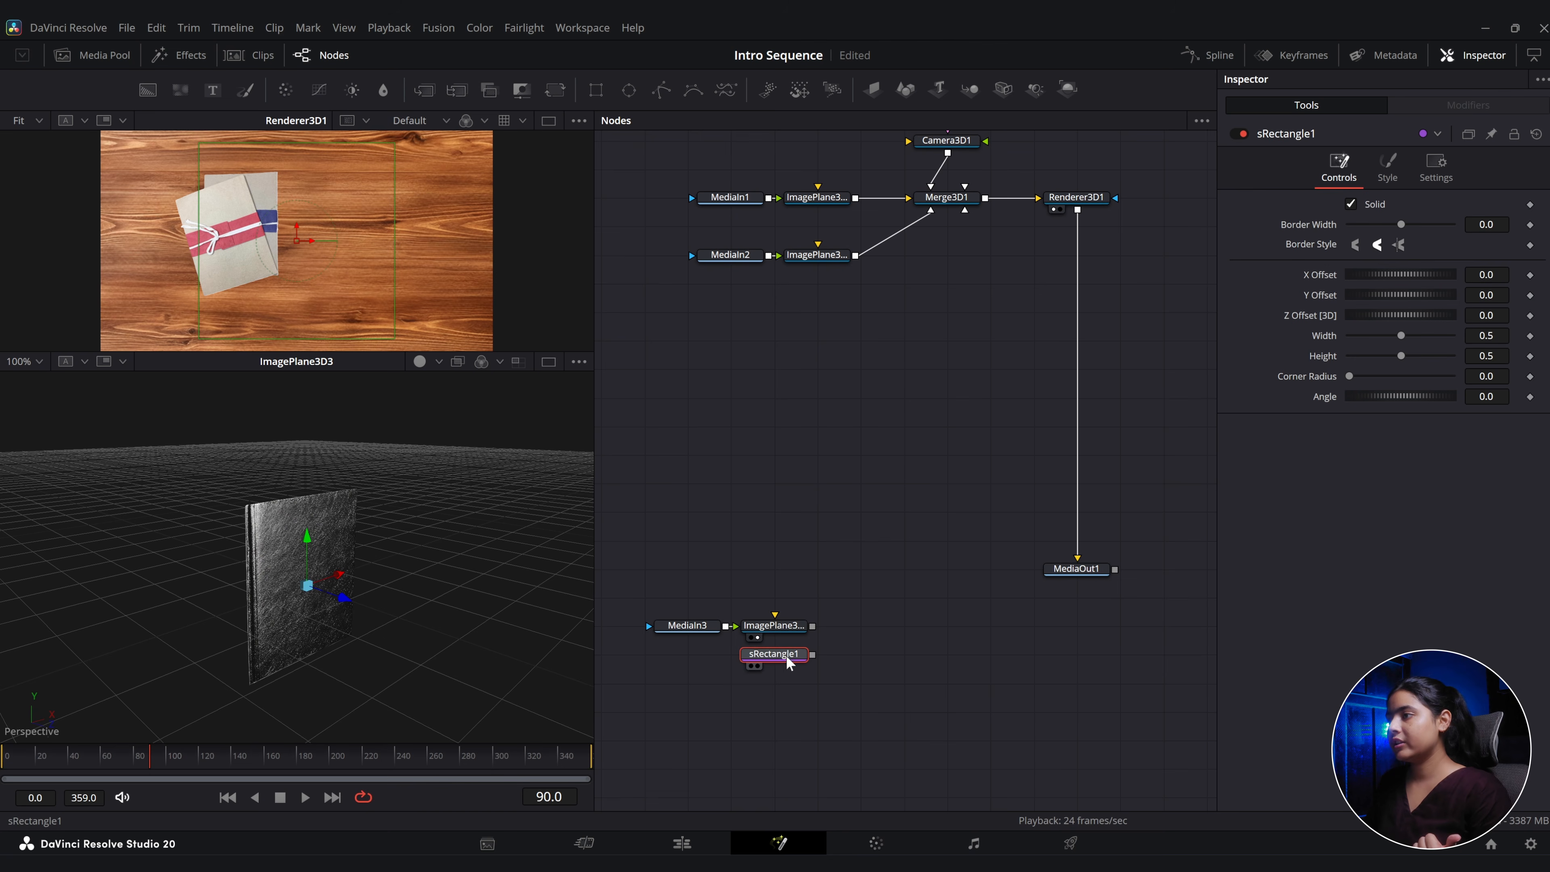
key(shift+space)
text(ext)
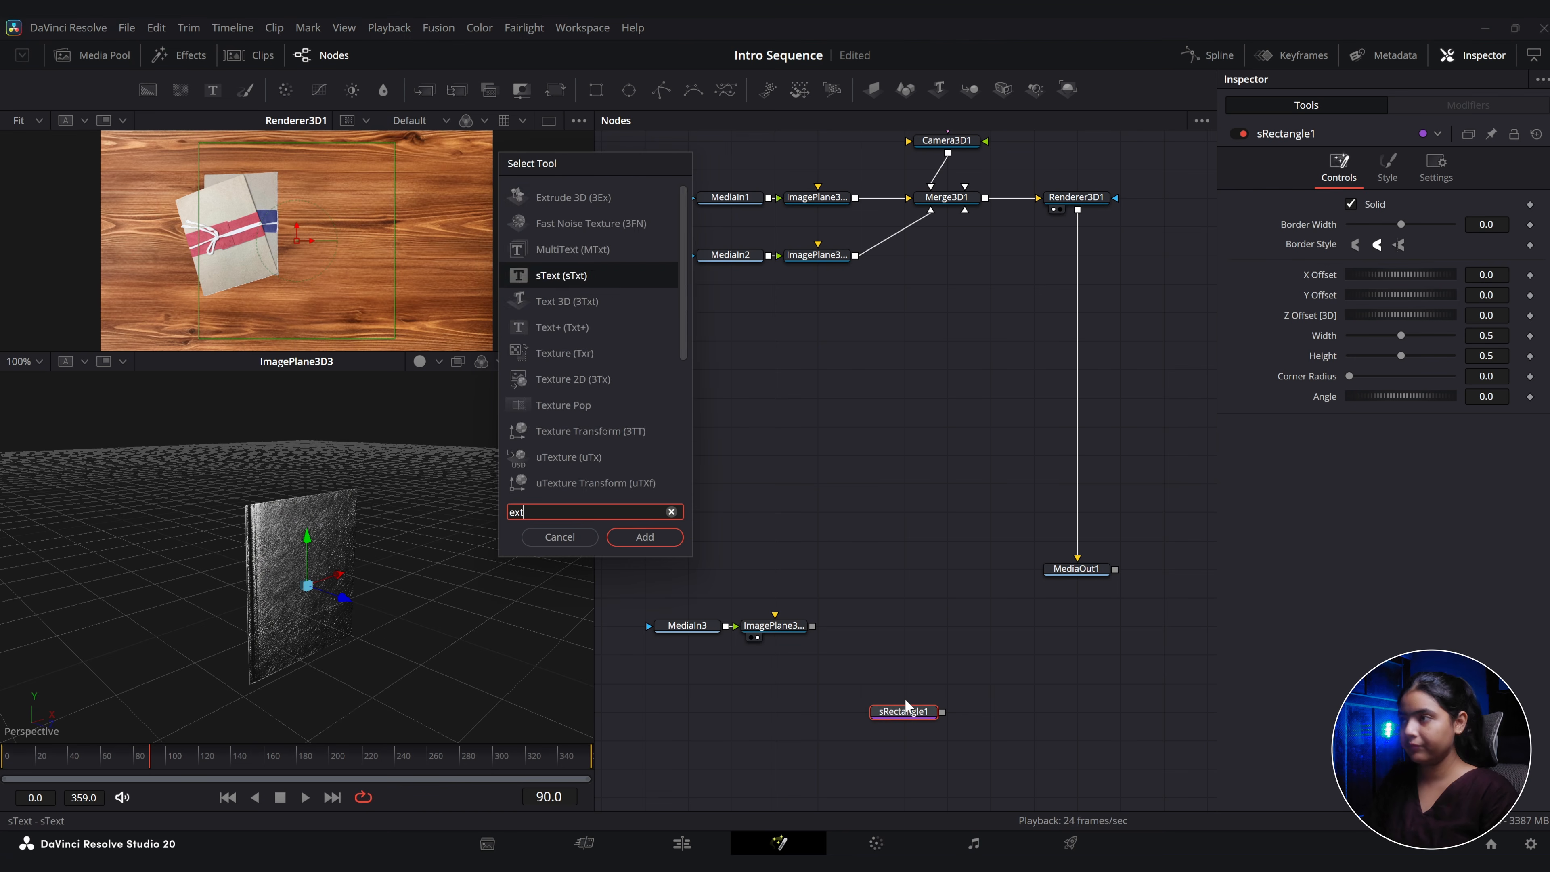
click(574, 198)
click(645, 535)
drag(987, 713, 910, 661)
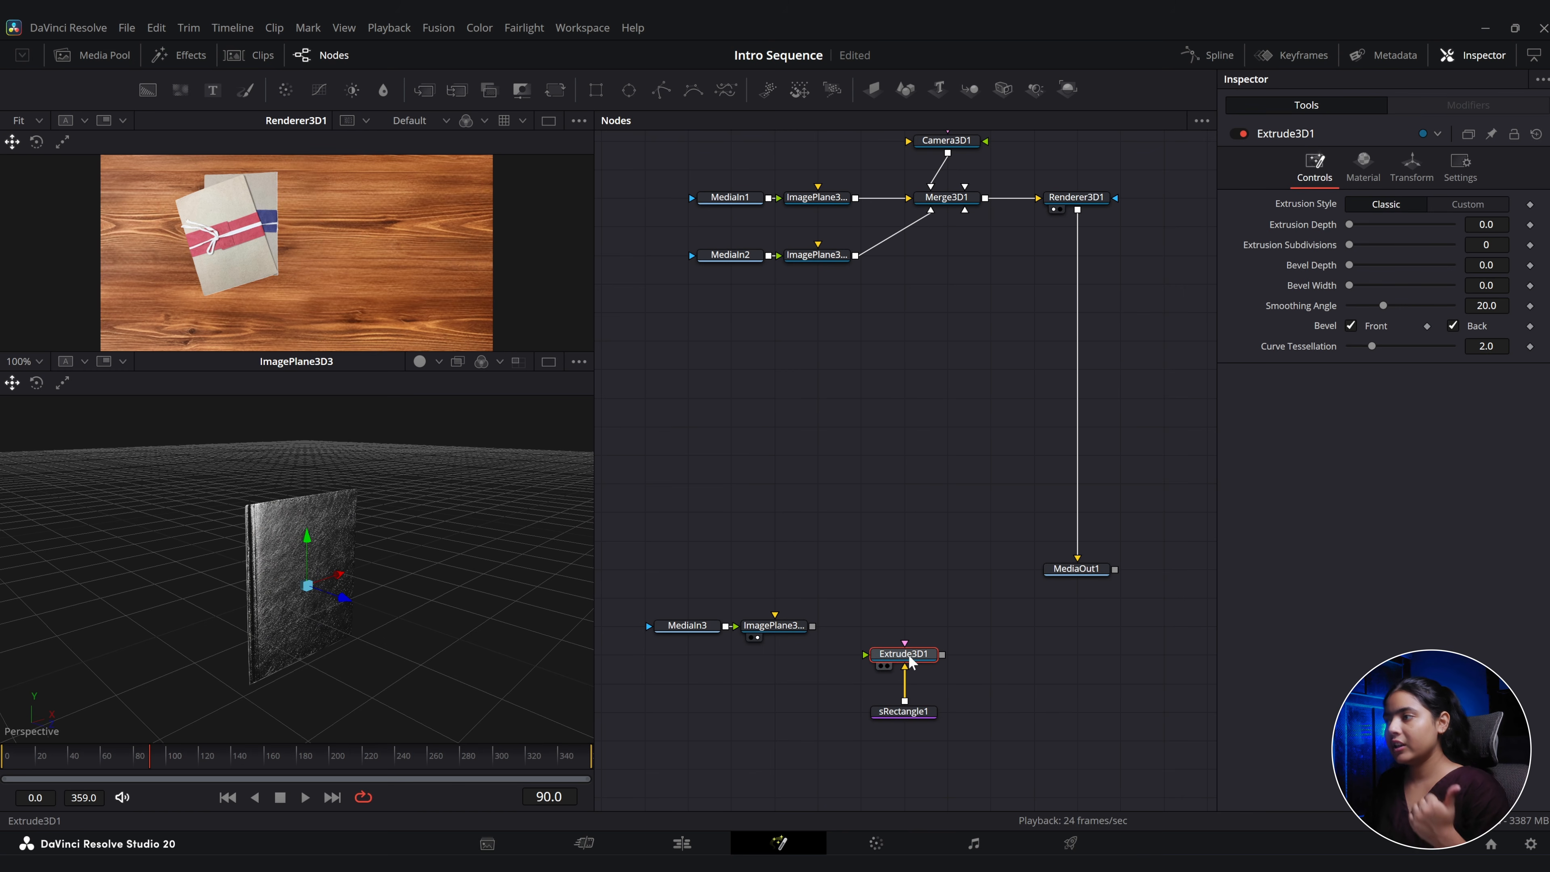
drag(885, 718, 888, 695)
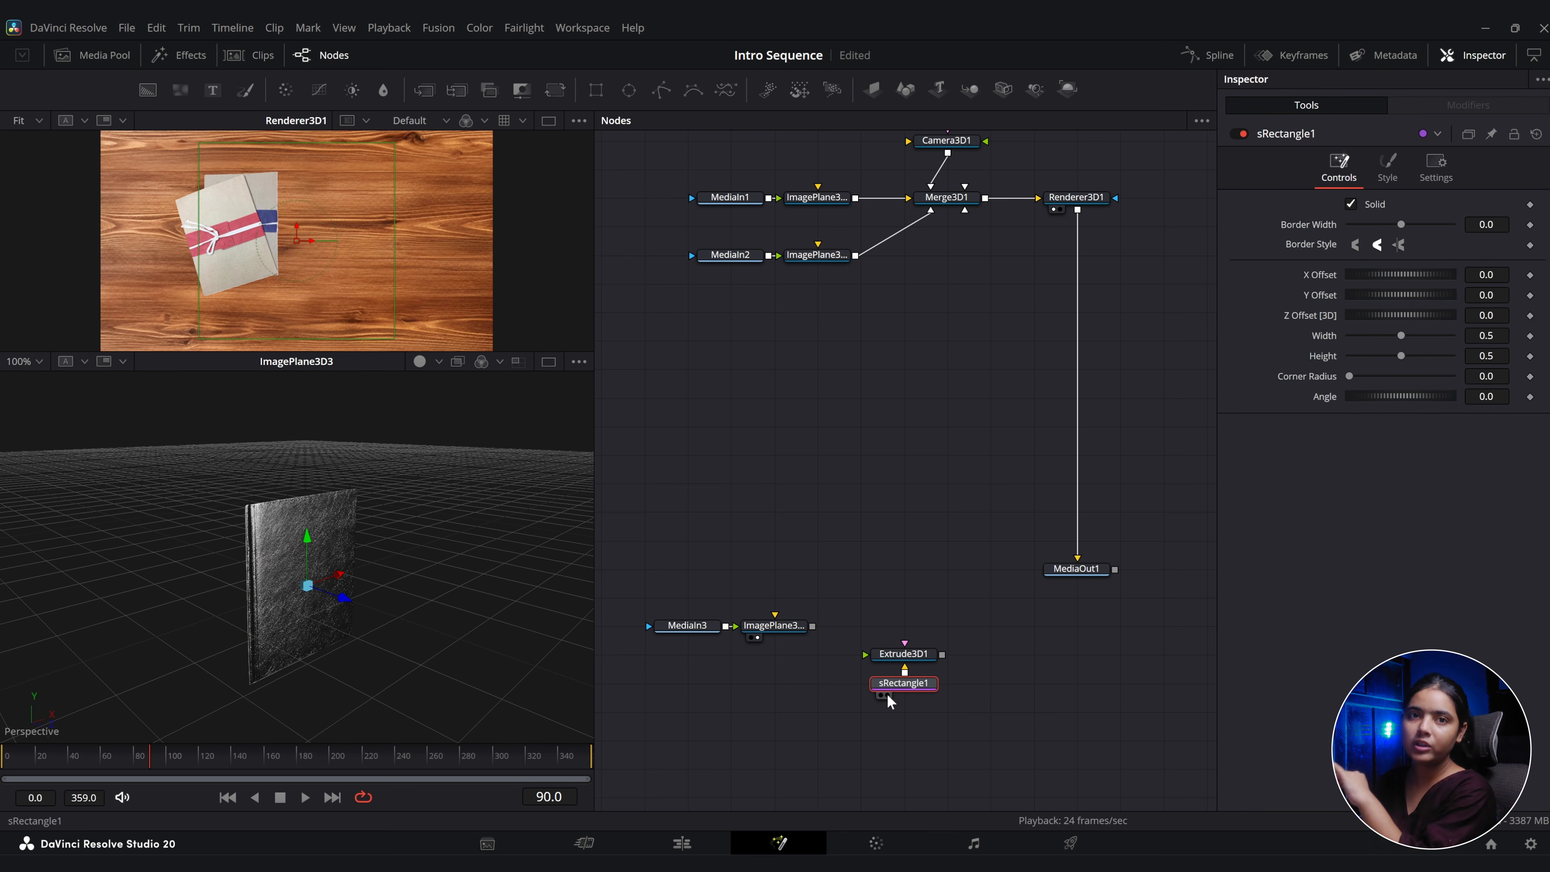
Show the Extrude3D in the second viewer and set its extrusion depth to about 0.0598.
click(903, 654)
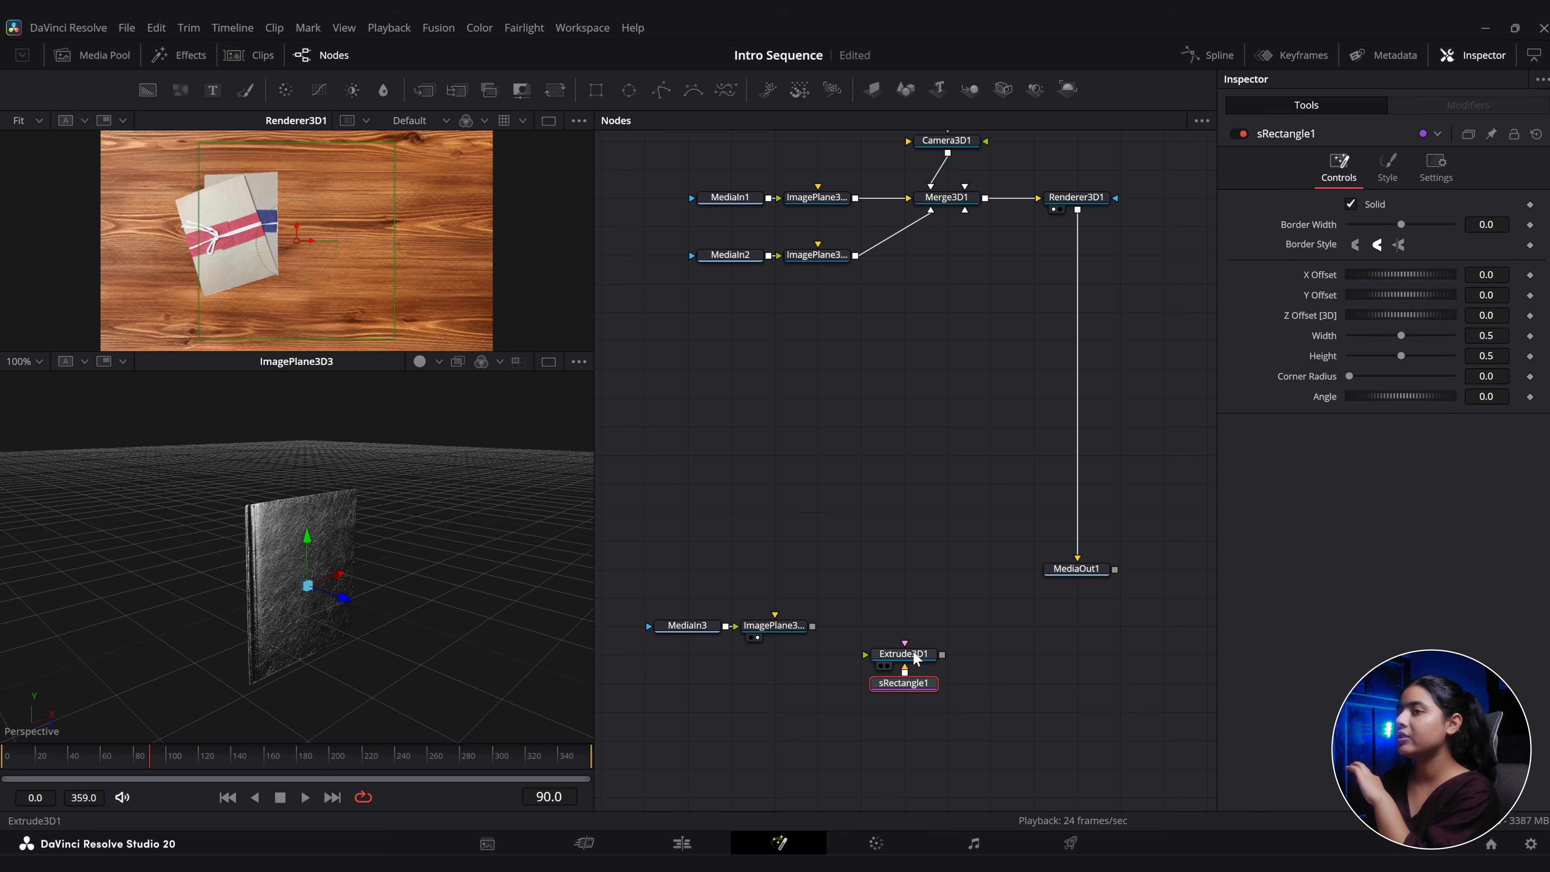
key(2)
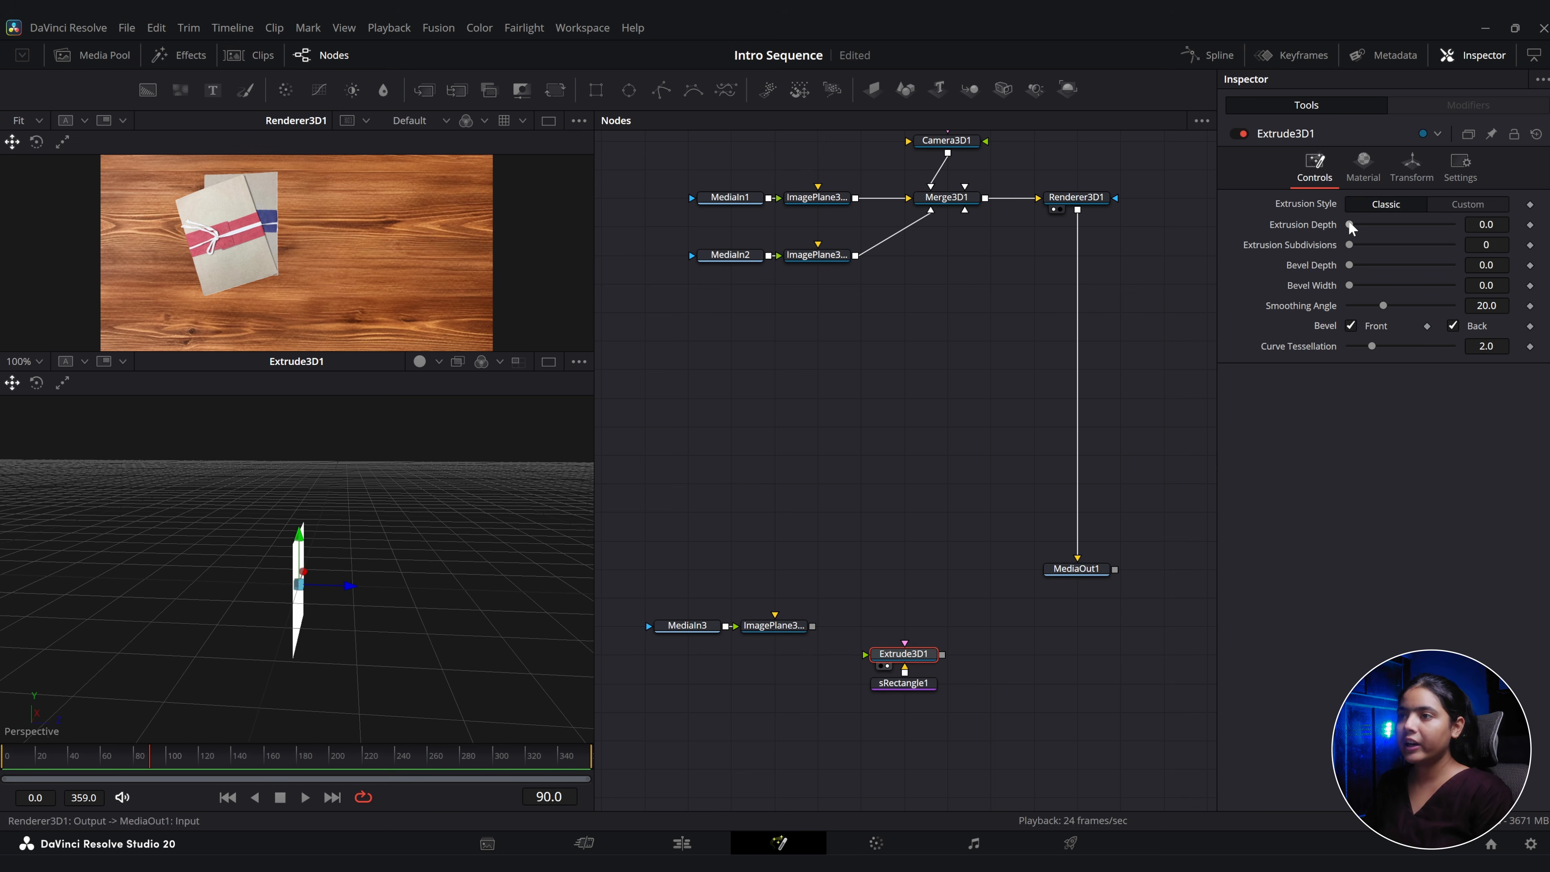
drag(1350, 224, 1379, 224)
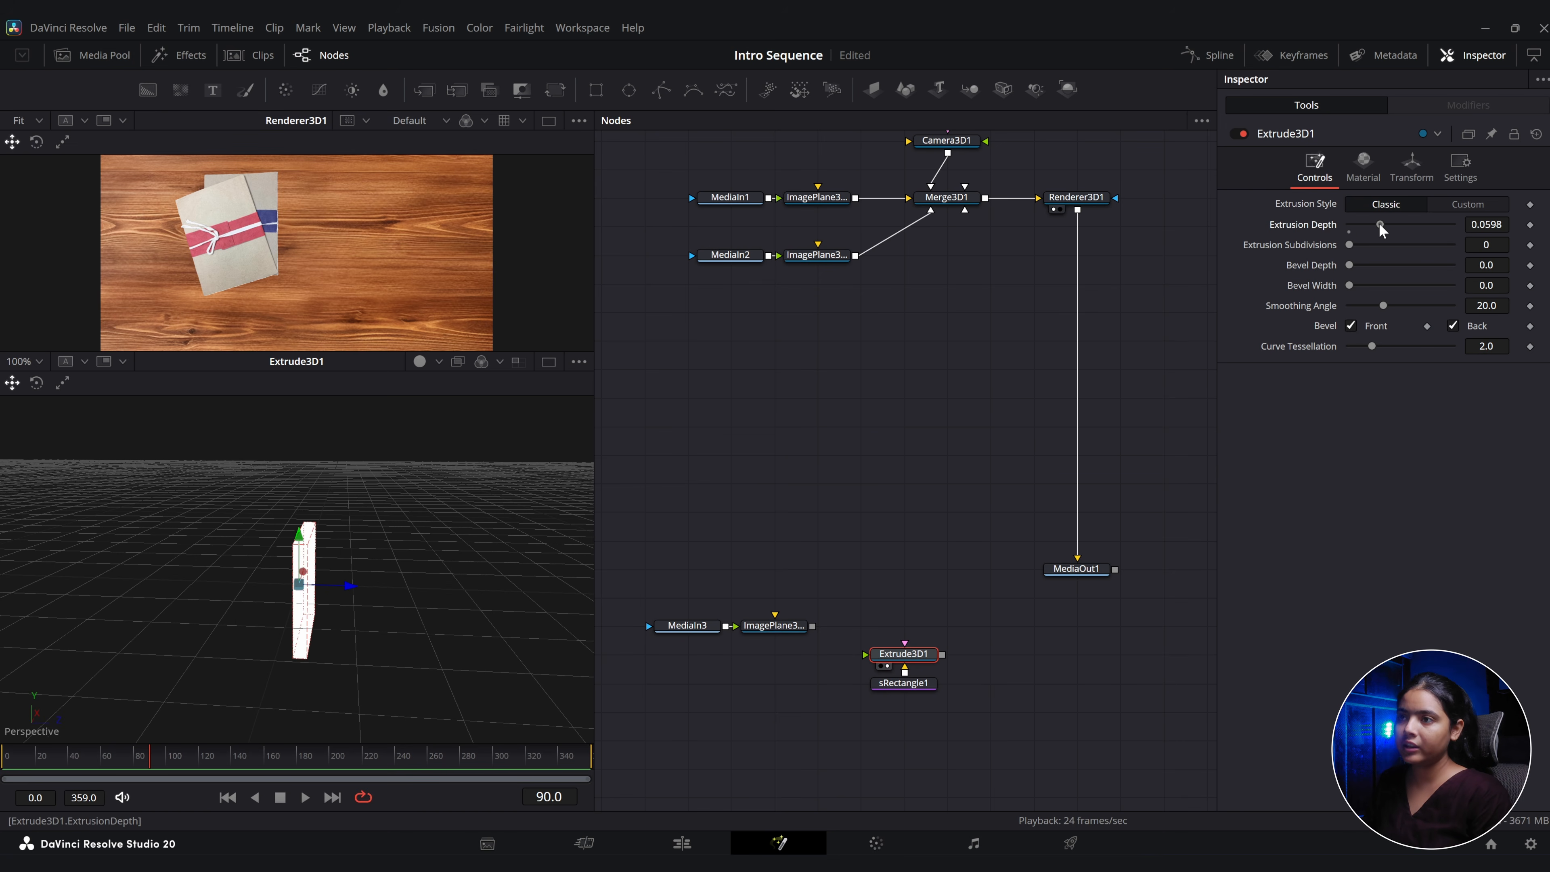
Combine the book cover image plane and the Extrude3D in a new Merge3D and show it in the second viewer.
mouse_move(270, 627)
mouse_down()
mouse_move(323, 630)
mouse_move(263, 644)
mouse_up()
drag(844, 631, 915, 688)
drag(914, 685, 810, 625)
drag(1022, 653, 330, 602)
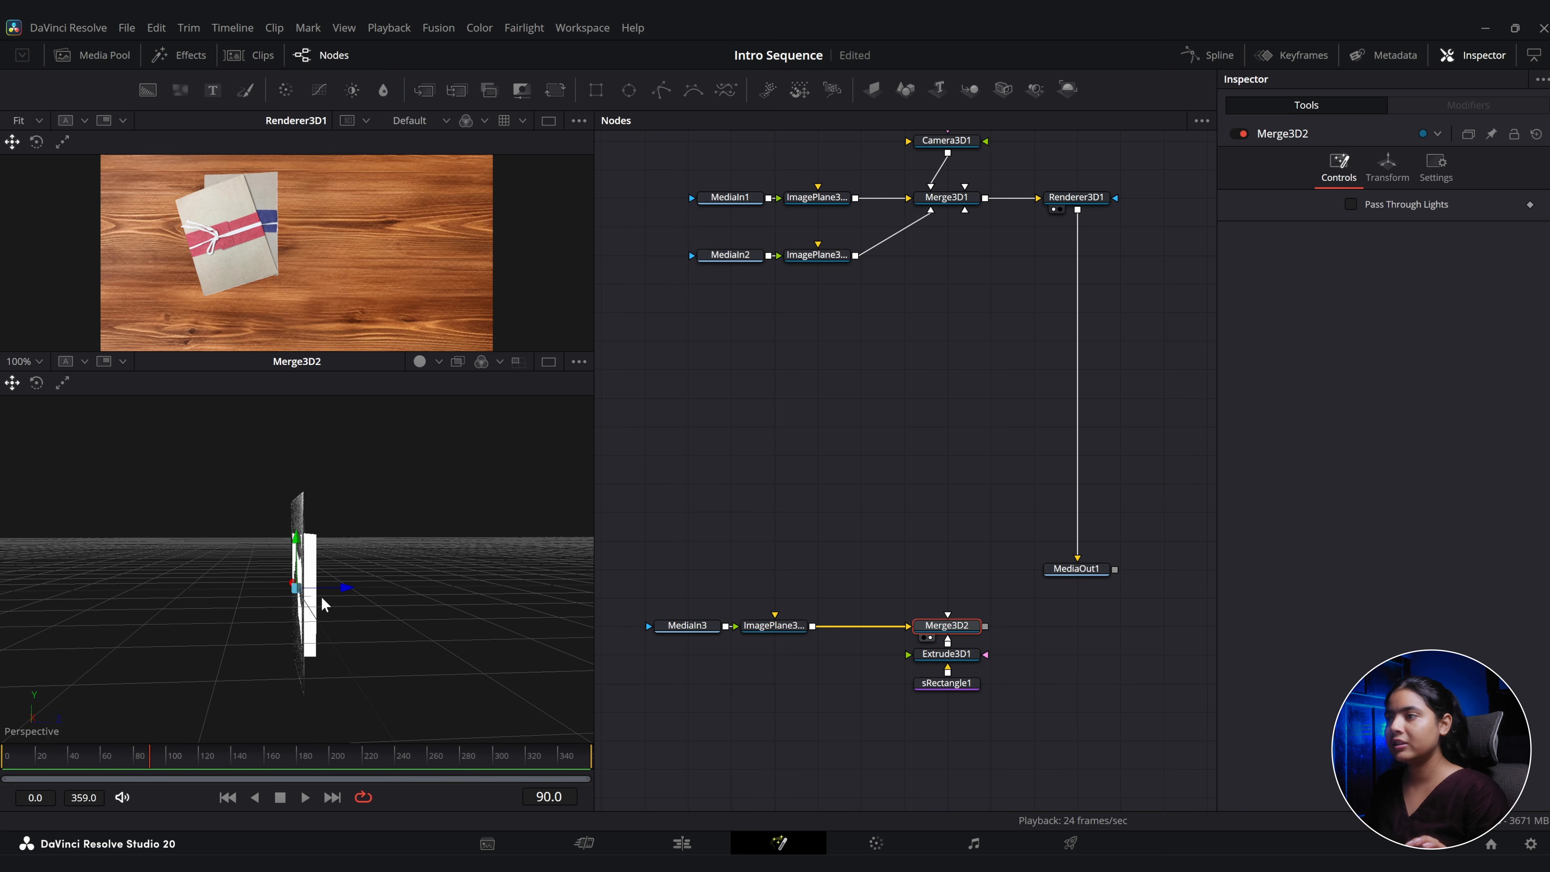
Move the extruded rectangle along Z so that it sits just behind the book cover plane.
click(945, 654)
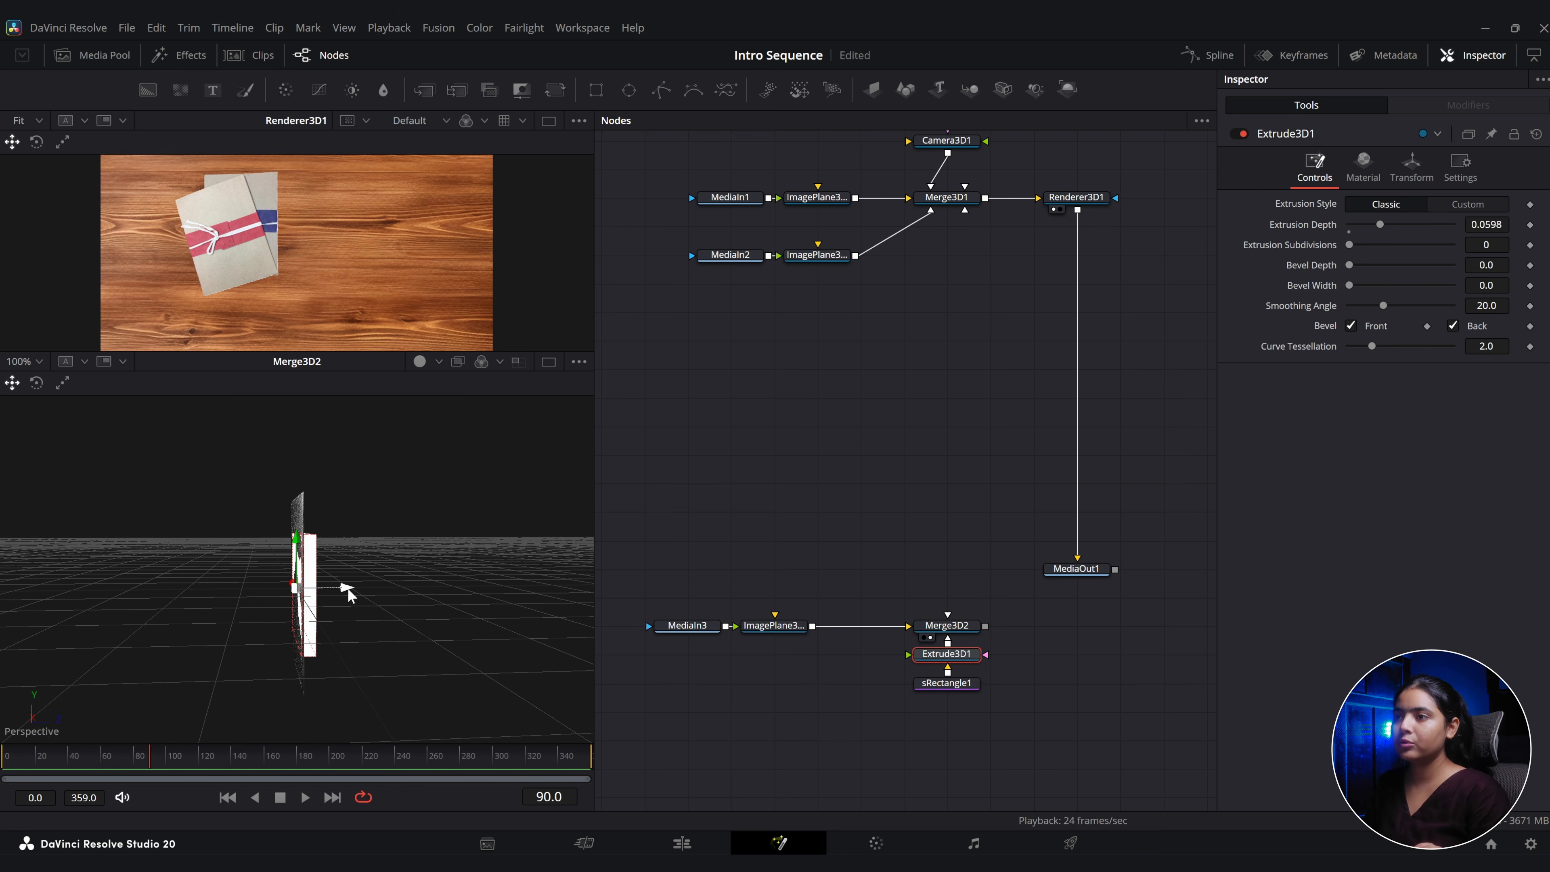
drag(348, 594, 259, 613)
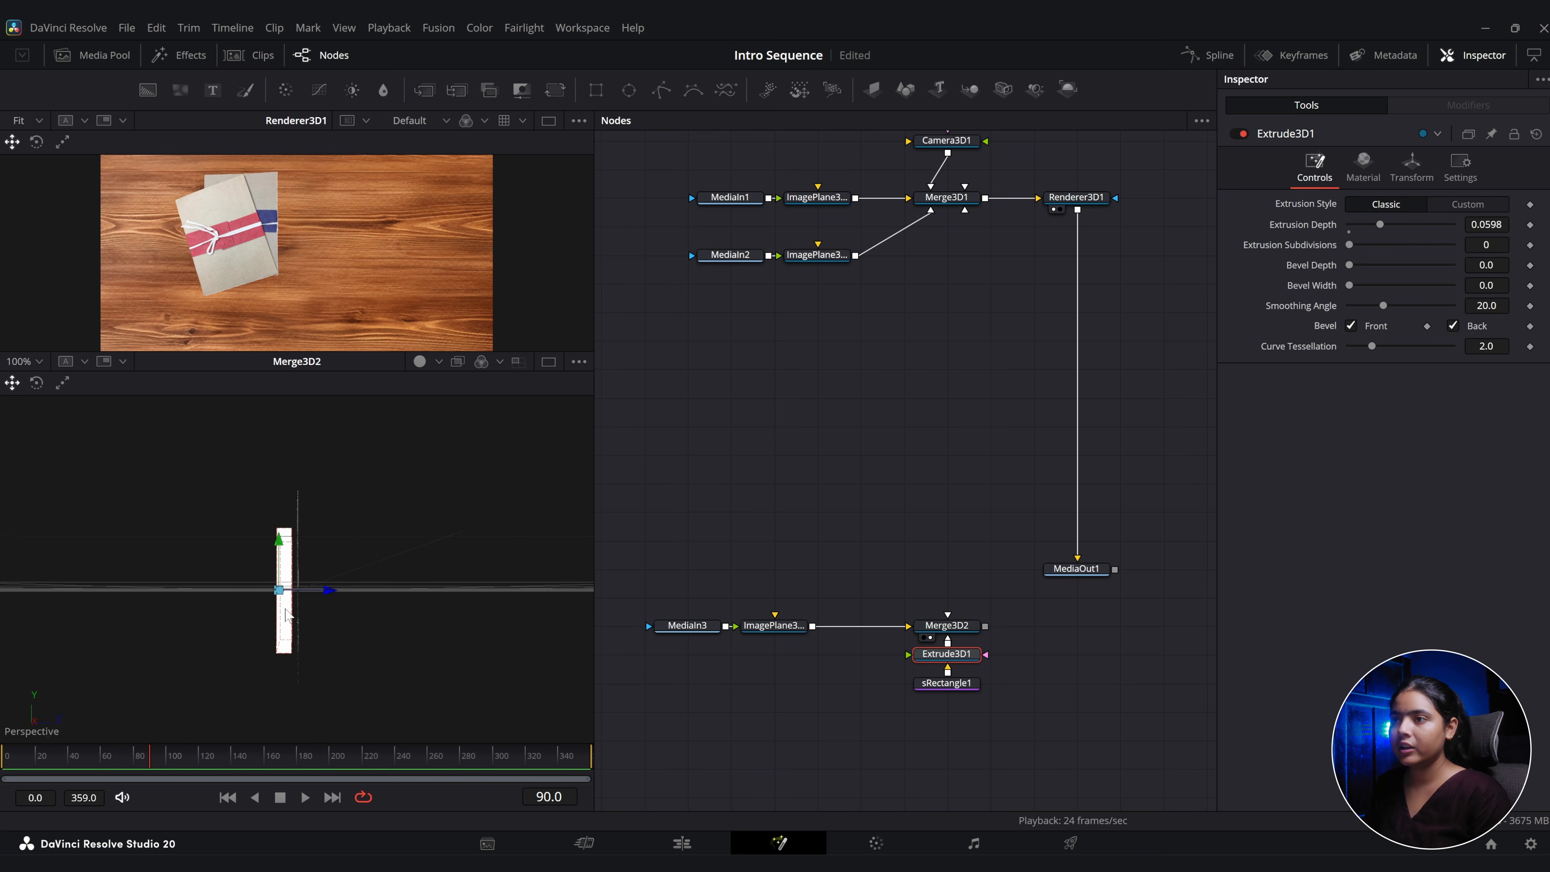
scroll(286, 613, up, 2)
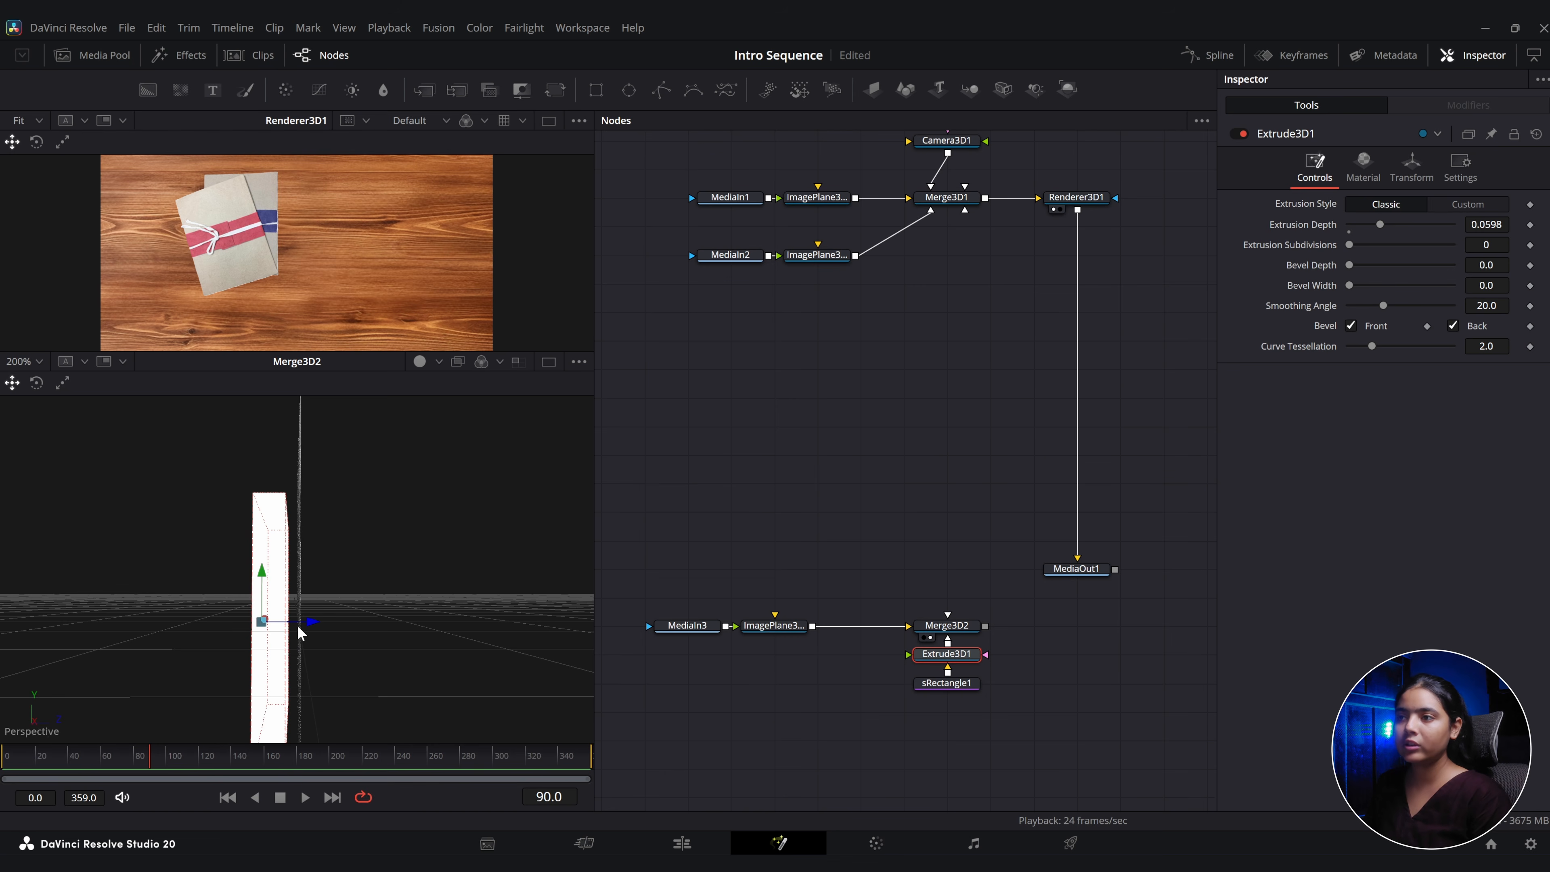
drag(300, 632, 362, 687)
scroll(309, 642, up, 2)
scroll(308, 642, down, 3)
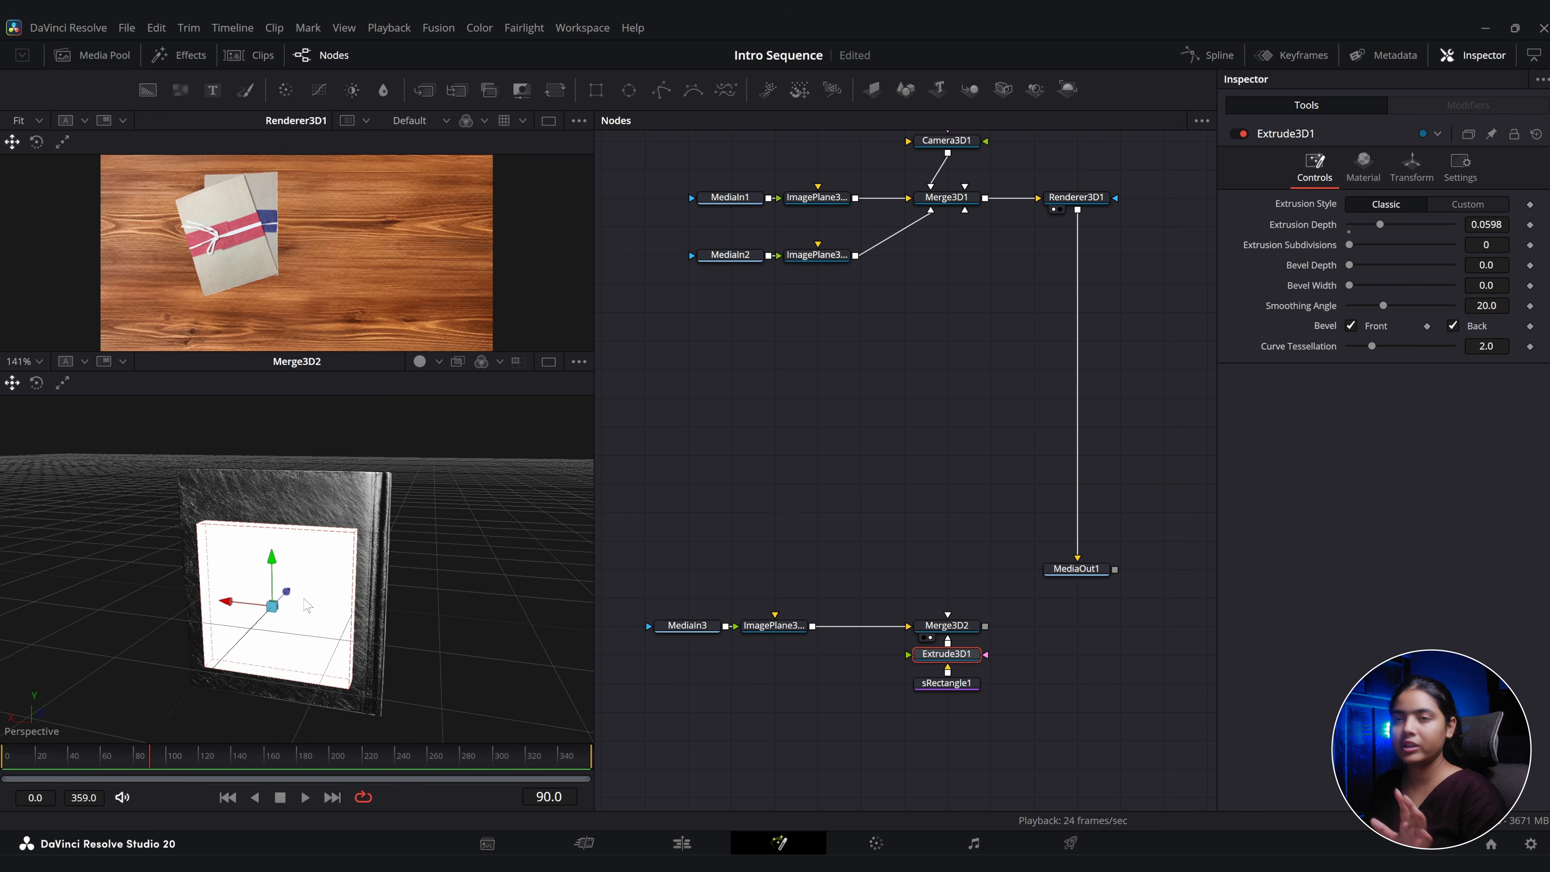
Show the sRectangle in the first viewer and resize it to about 0.616 wide and 0.748 high, with Y offset about 0.024.
key(1)
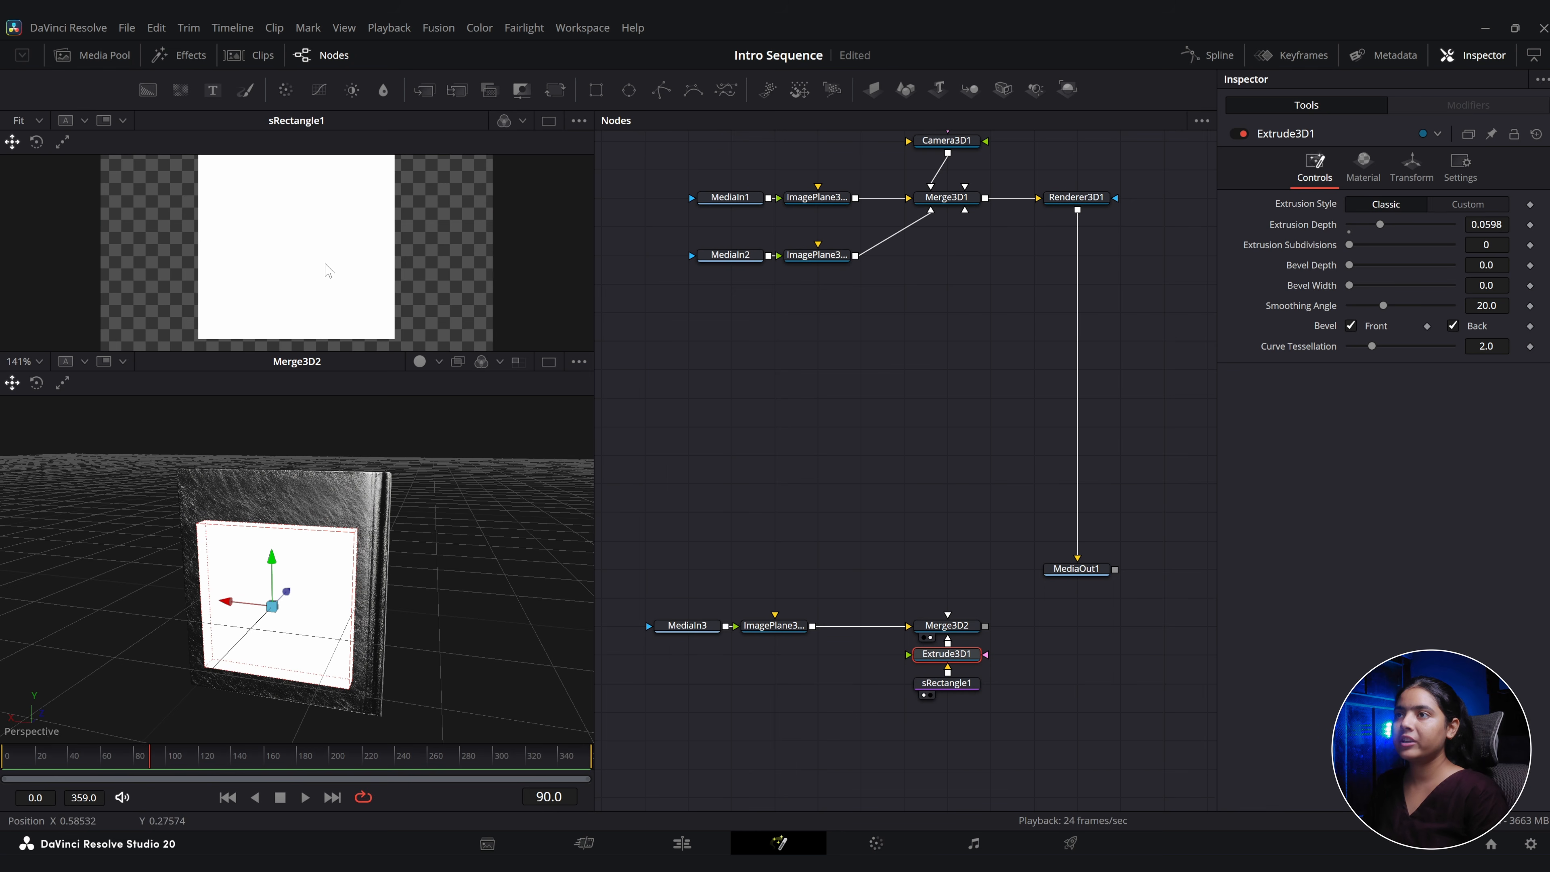
click(924, 685)
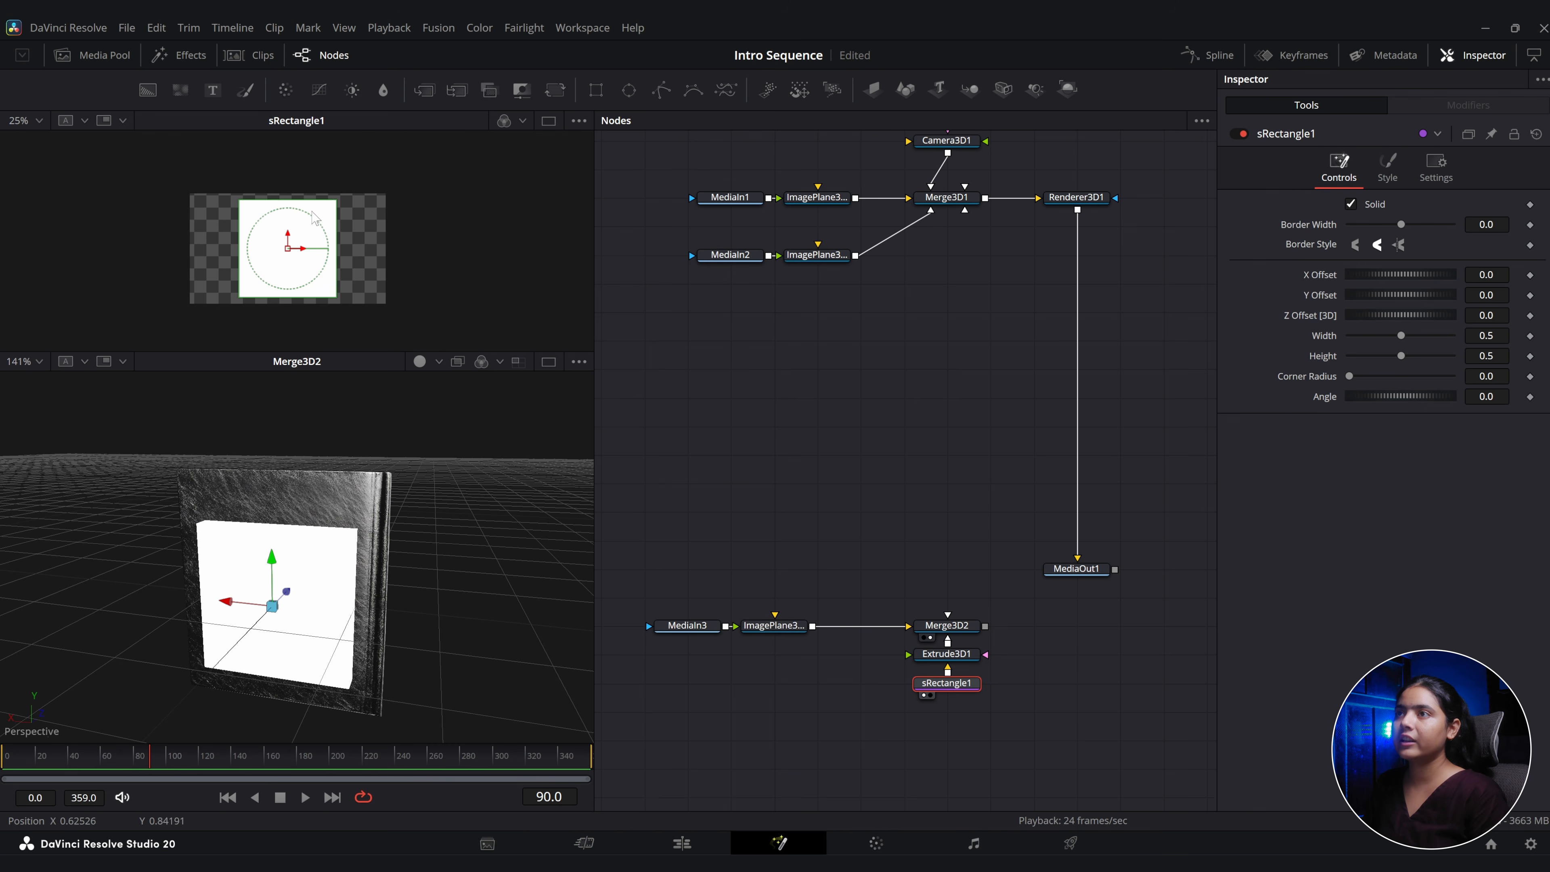
drag(312, 200, 311, 177)
drag(268, 560, 268, 553)
drag(282, 172, 281, 170)
drag(337, 235, 348, 234)
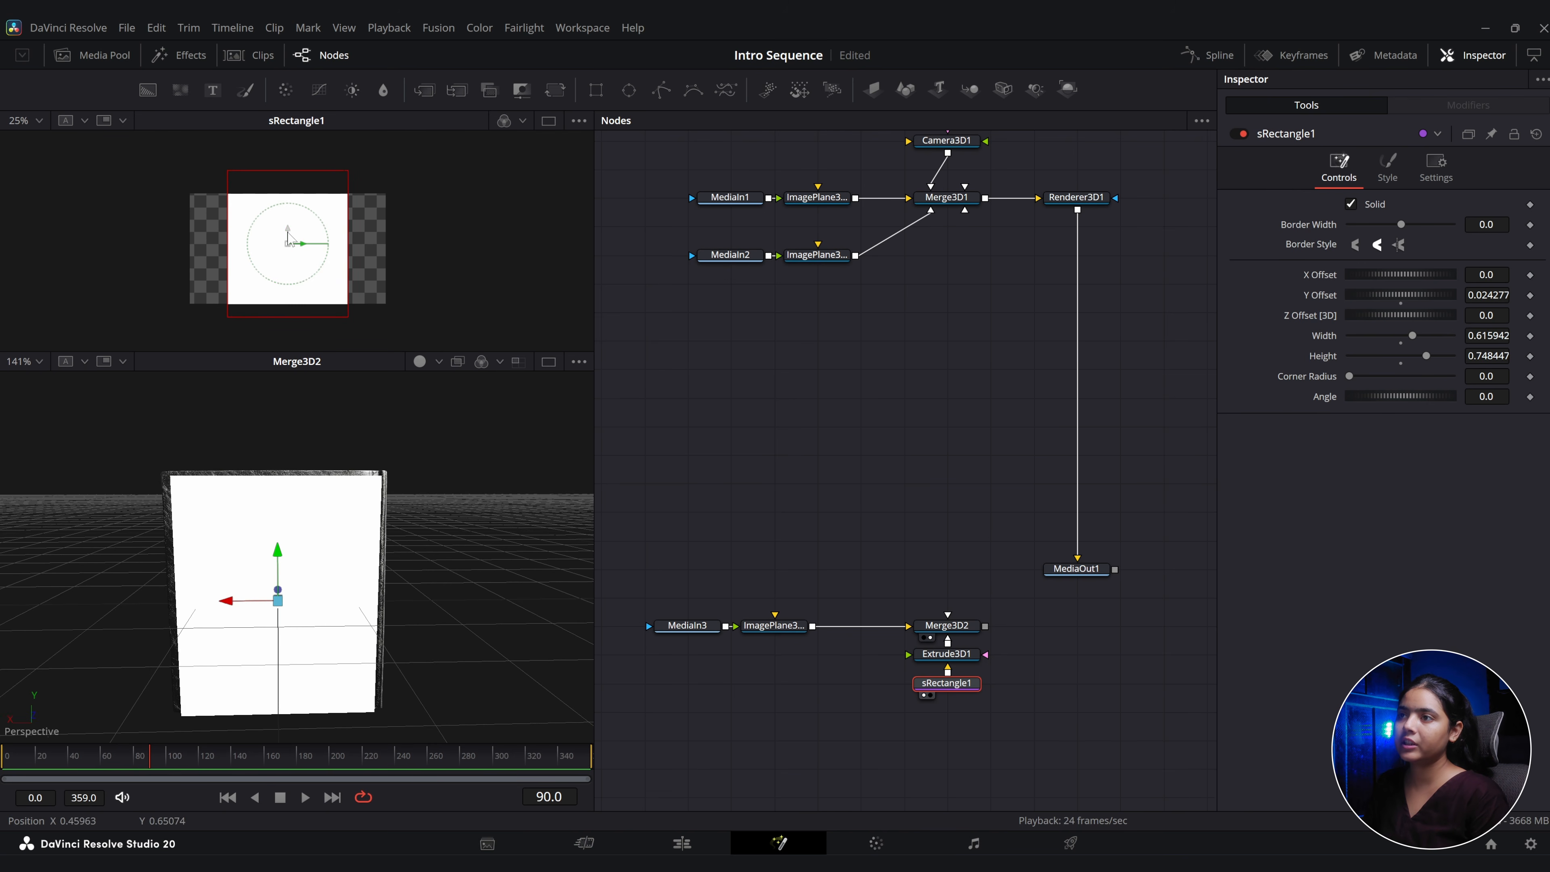
Raise the page rectangle's height to about 0.765 with Y offset about 0.020, and check the book from an angle.
drag(287, 229, 287, 230)
drag(289, 171, 289, 170)
drag(201, 592, 277, 642)
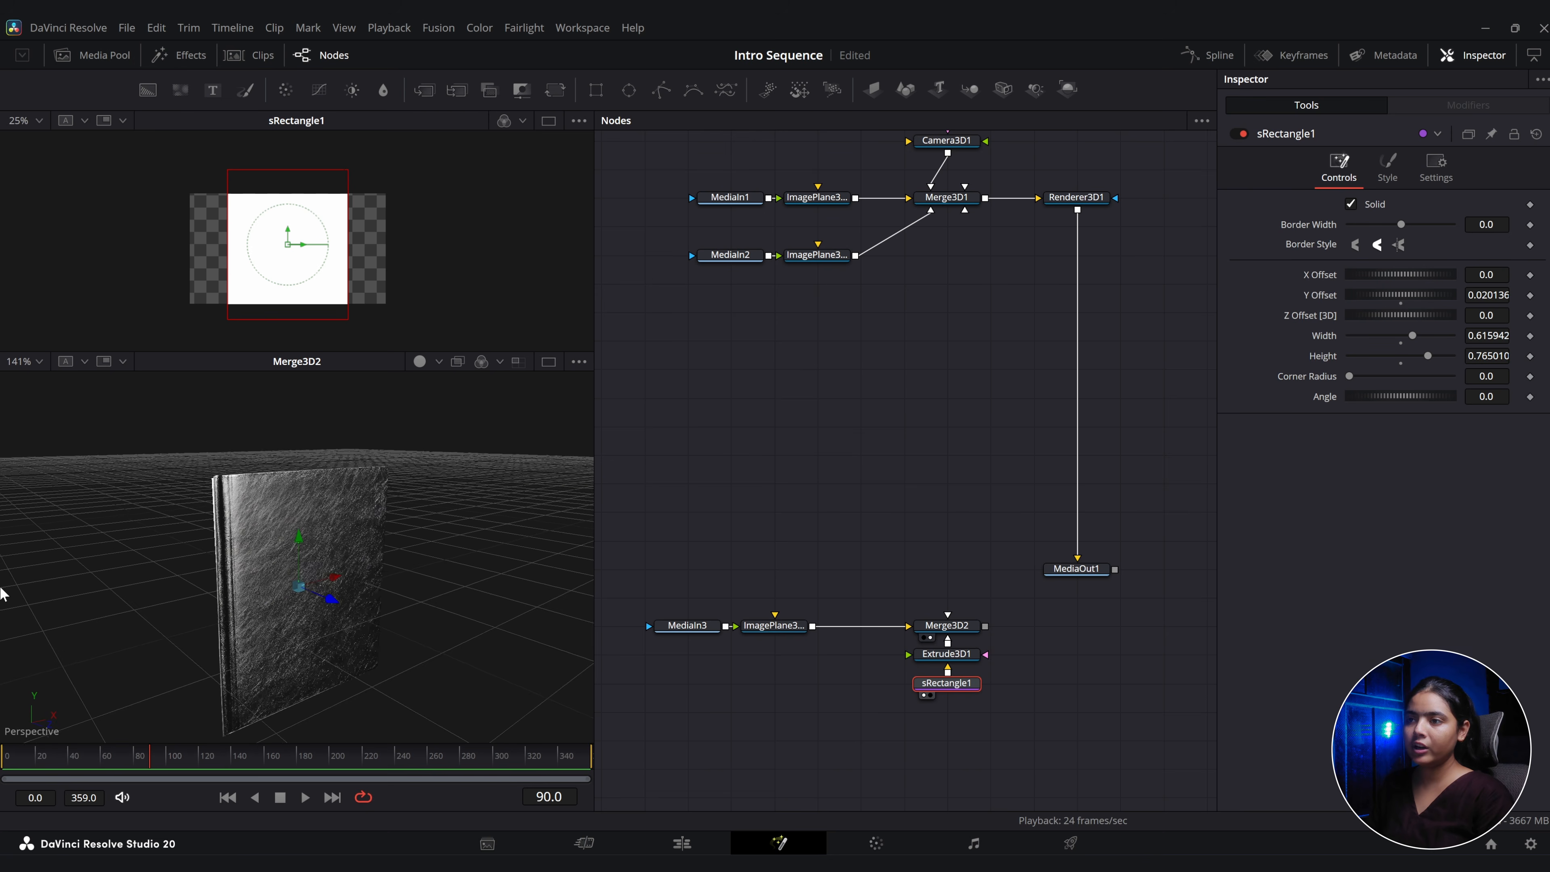
scroll(312, 628, down, 1)
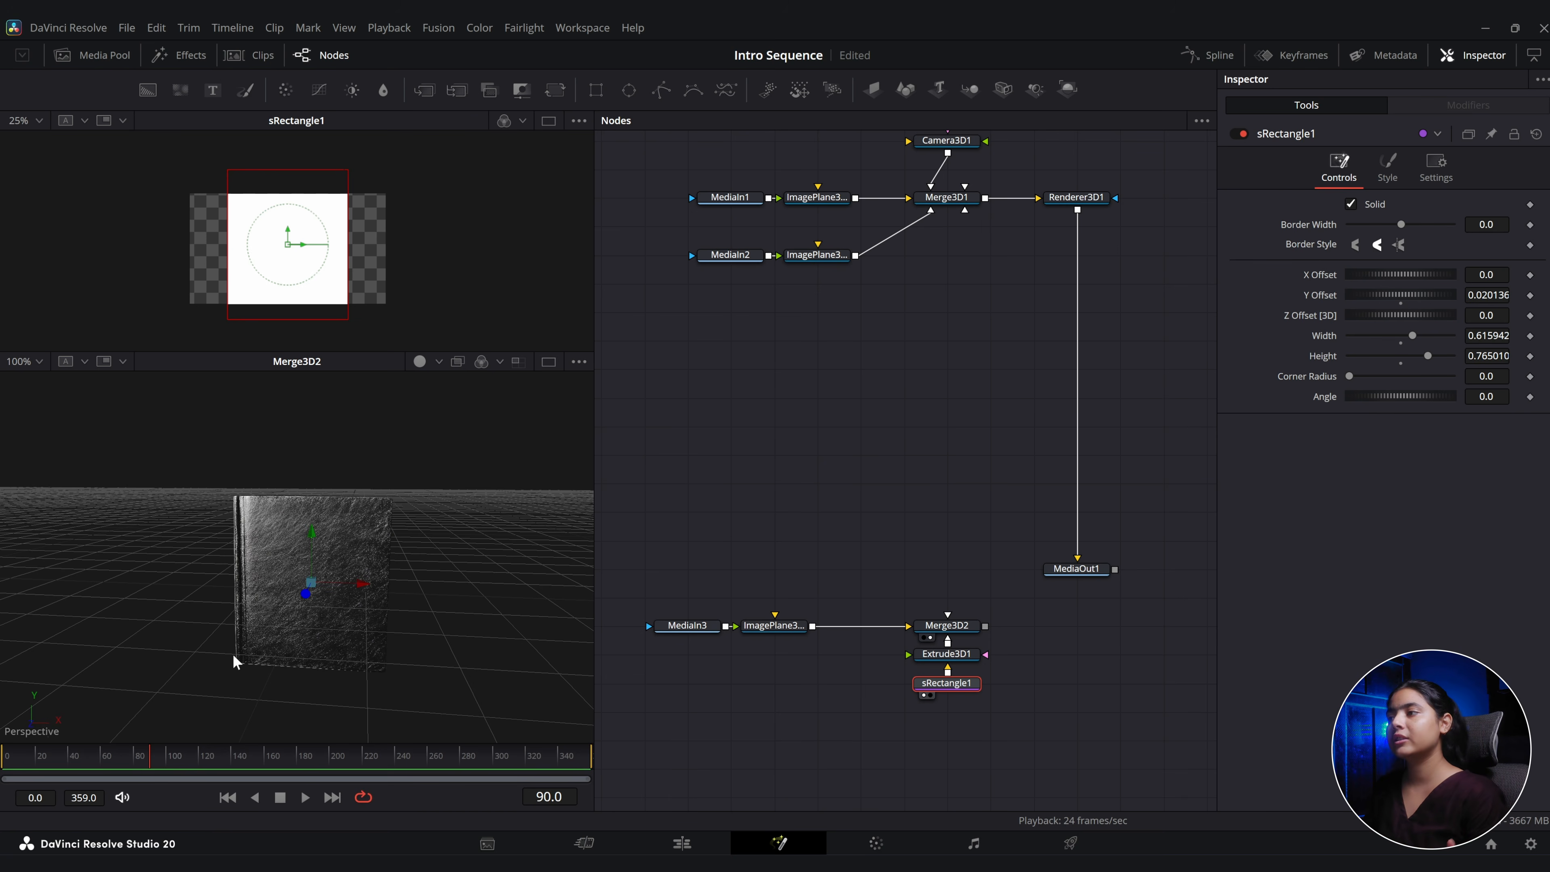
Merge a new Text node over the book cover image, place it above the Merge, and show the Merge in the first viewer.
click(307, 603)
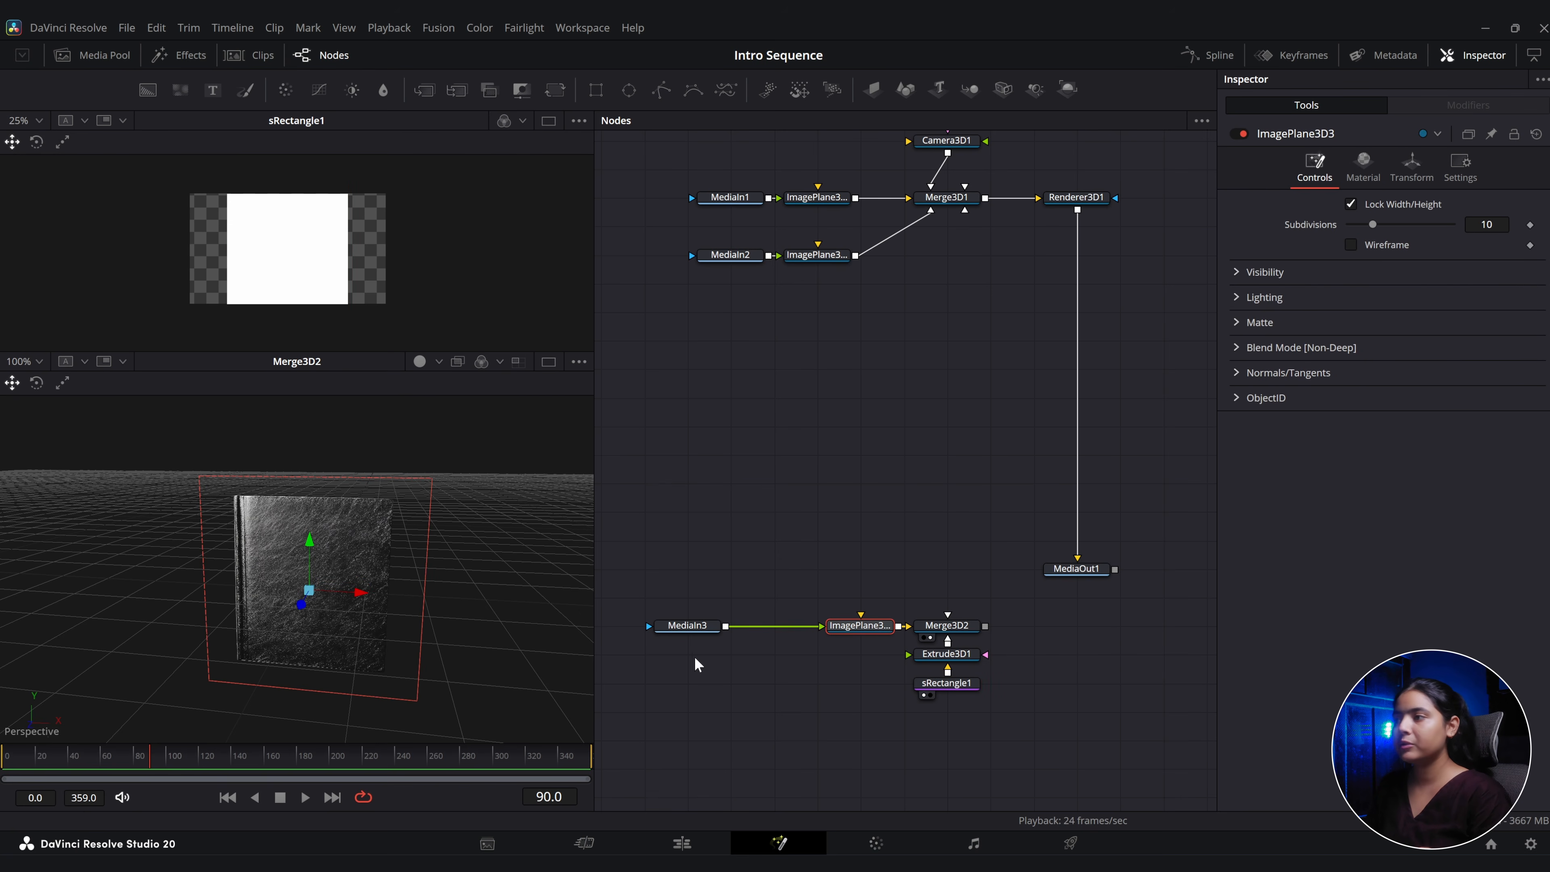
click(684, 629)
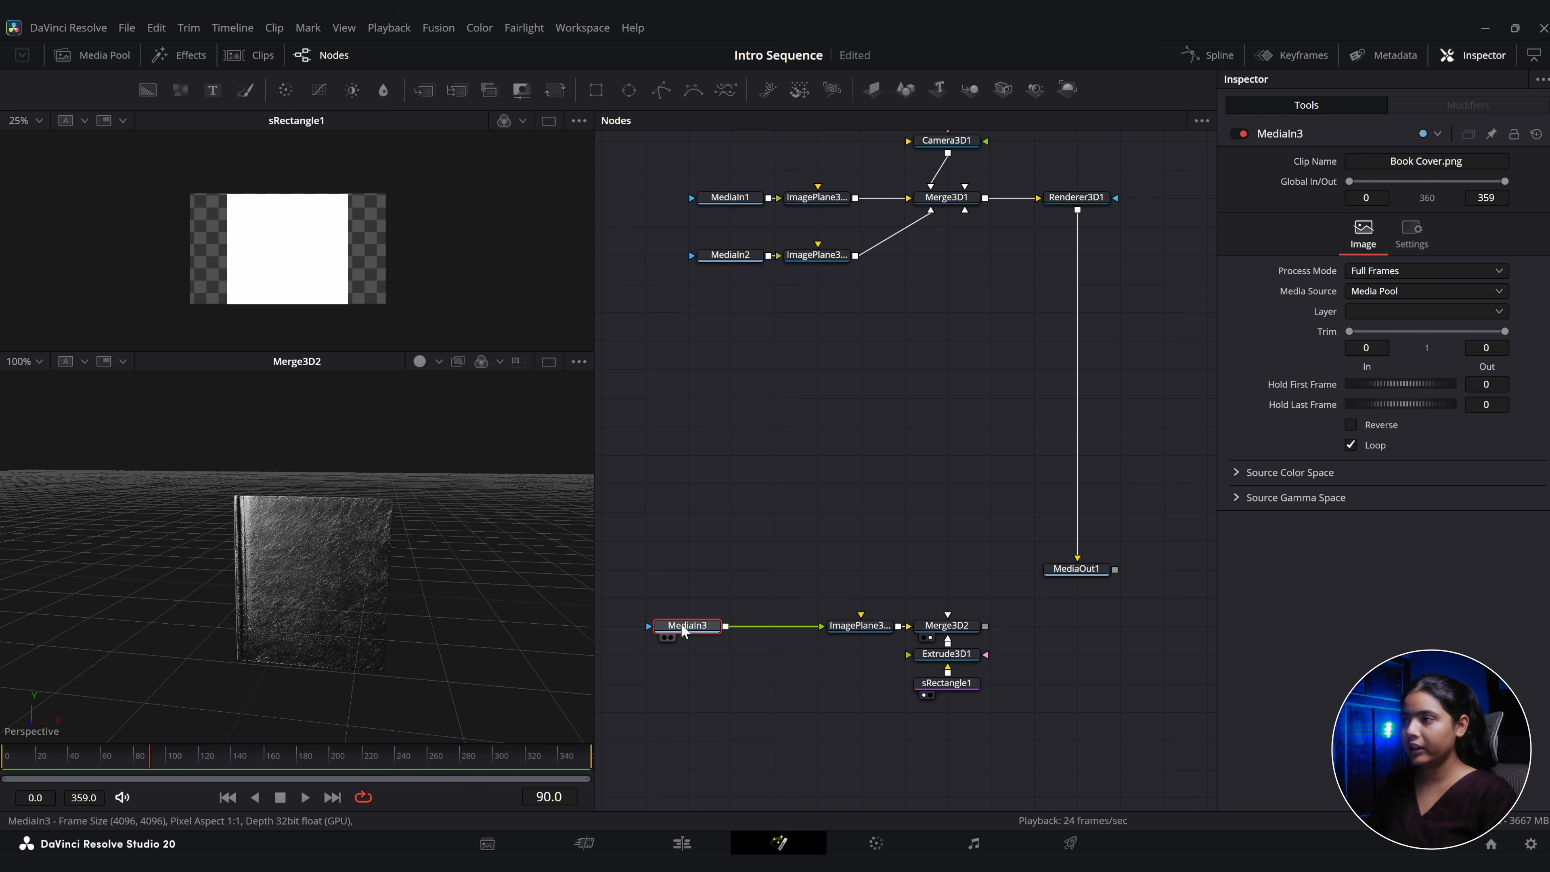
click(215, 91)
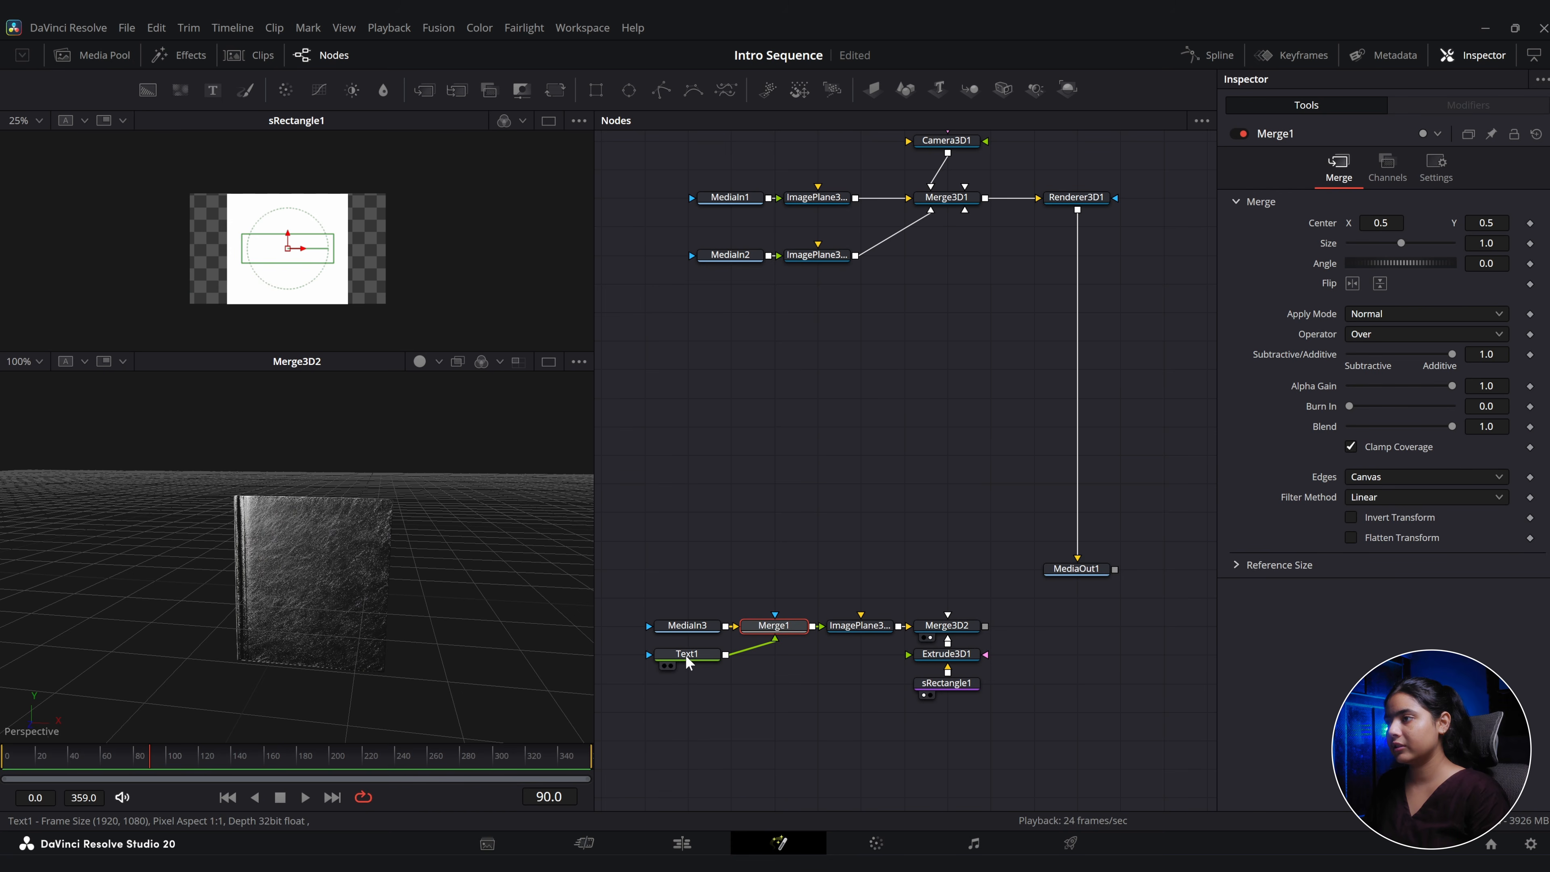
drag(686, 655, 773, 569)
drag(774, 625, 393, 317)
drag(318, 255, 323, 295)
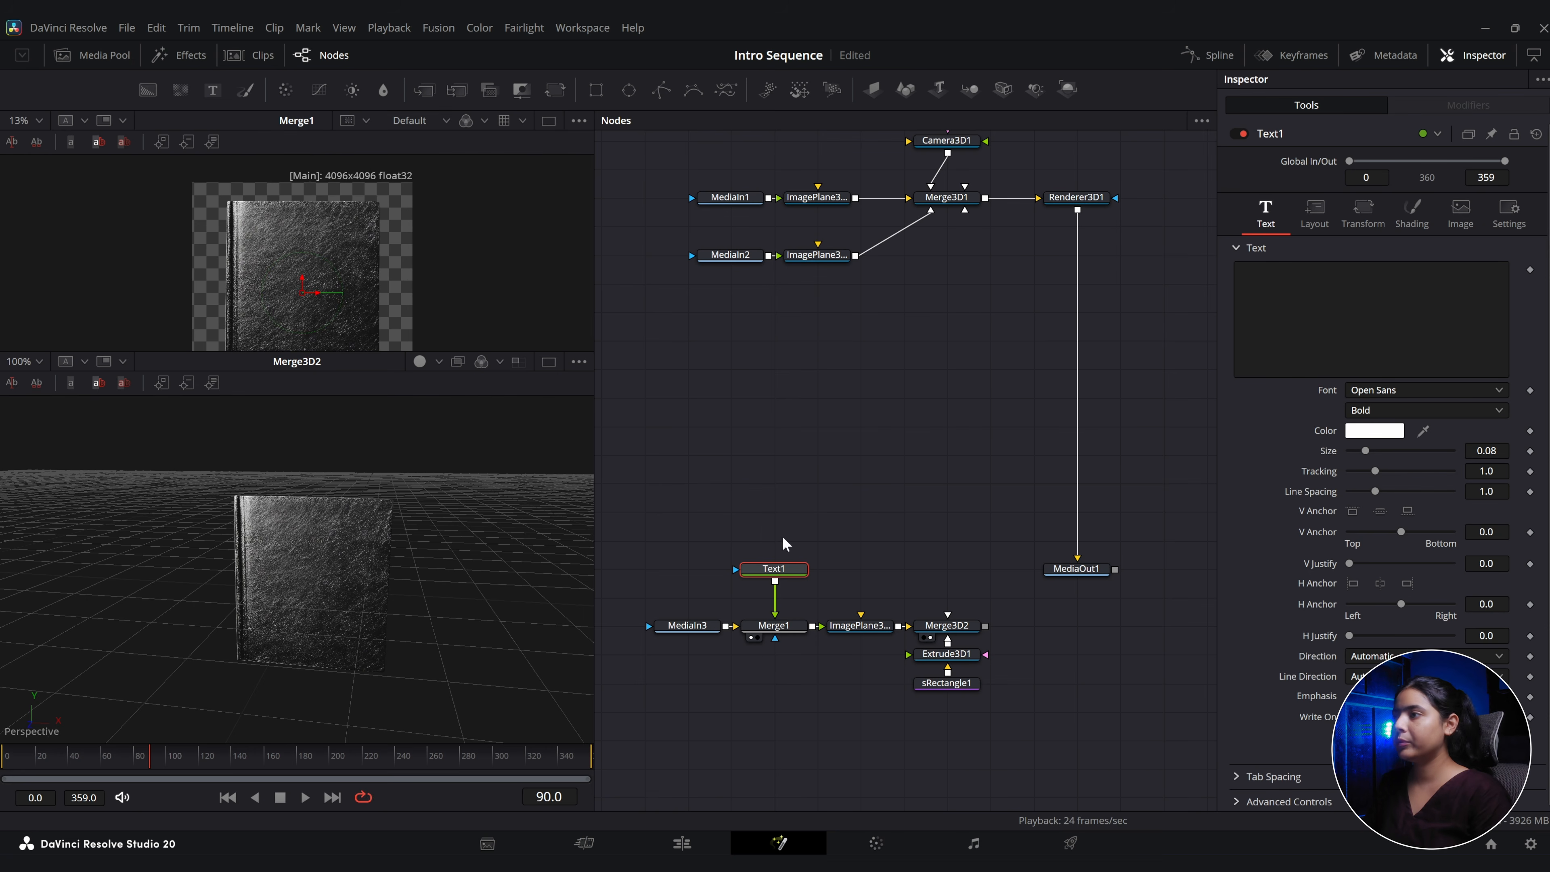
Enter "File of Resolve" as the content of the Text node.
click(1367, 281)
text(File Of R)
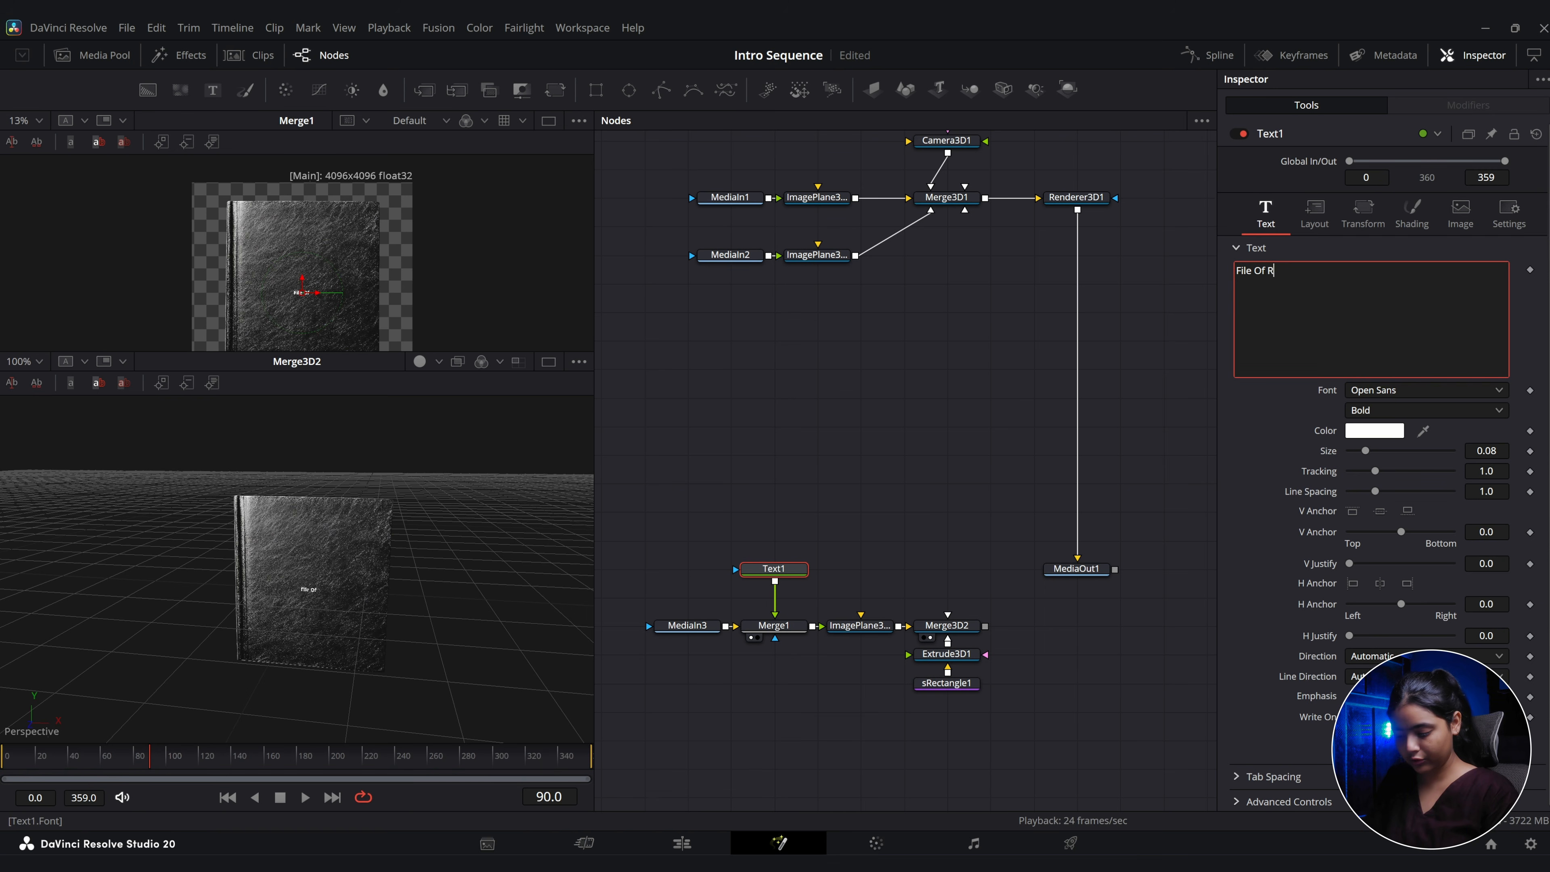
text(esolve)
click(1286, 436)
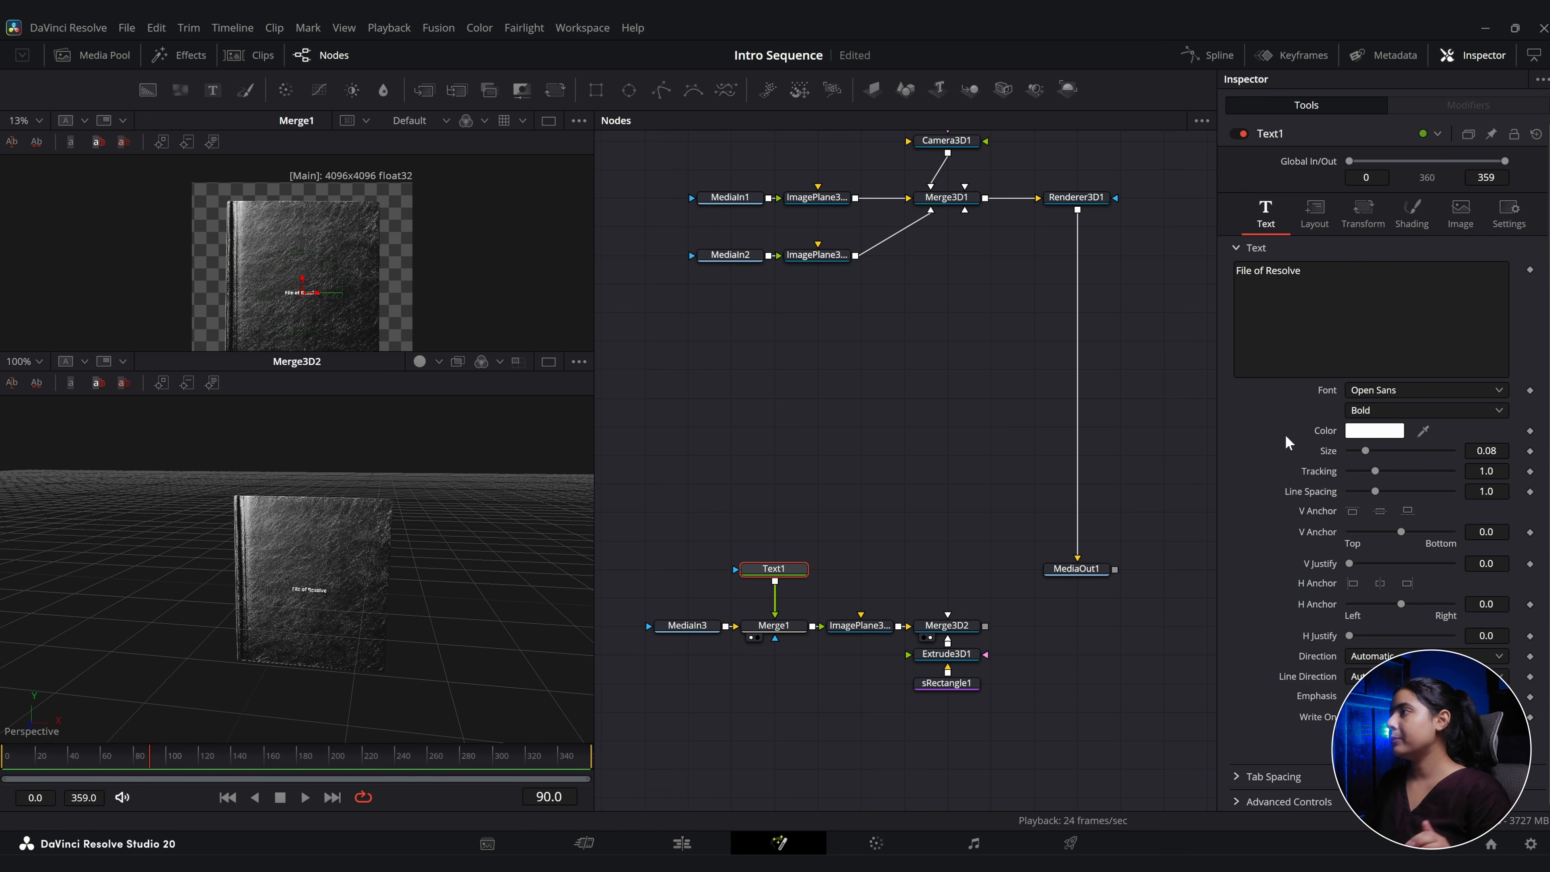
Set the title to the Troll Sketches font at size about 0.2 and place it on the upper part of the cover.
click(1379, 384)
key(s)
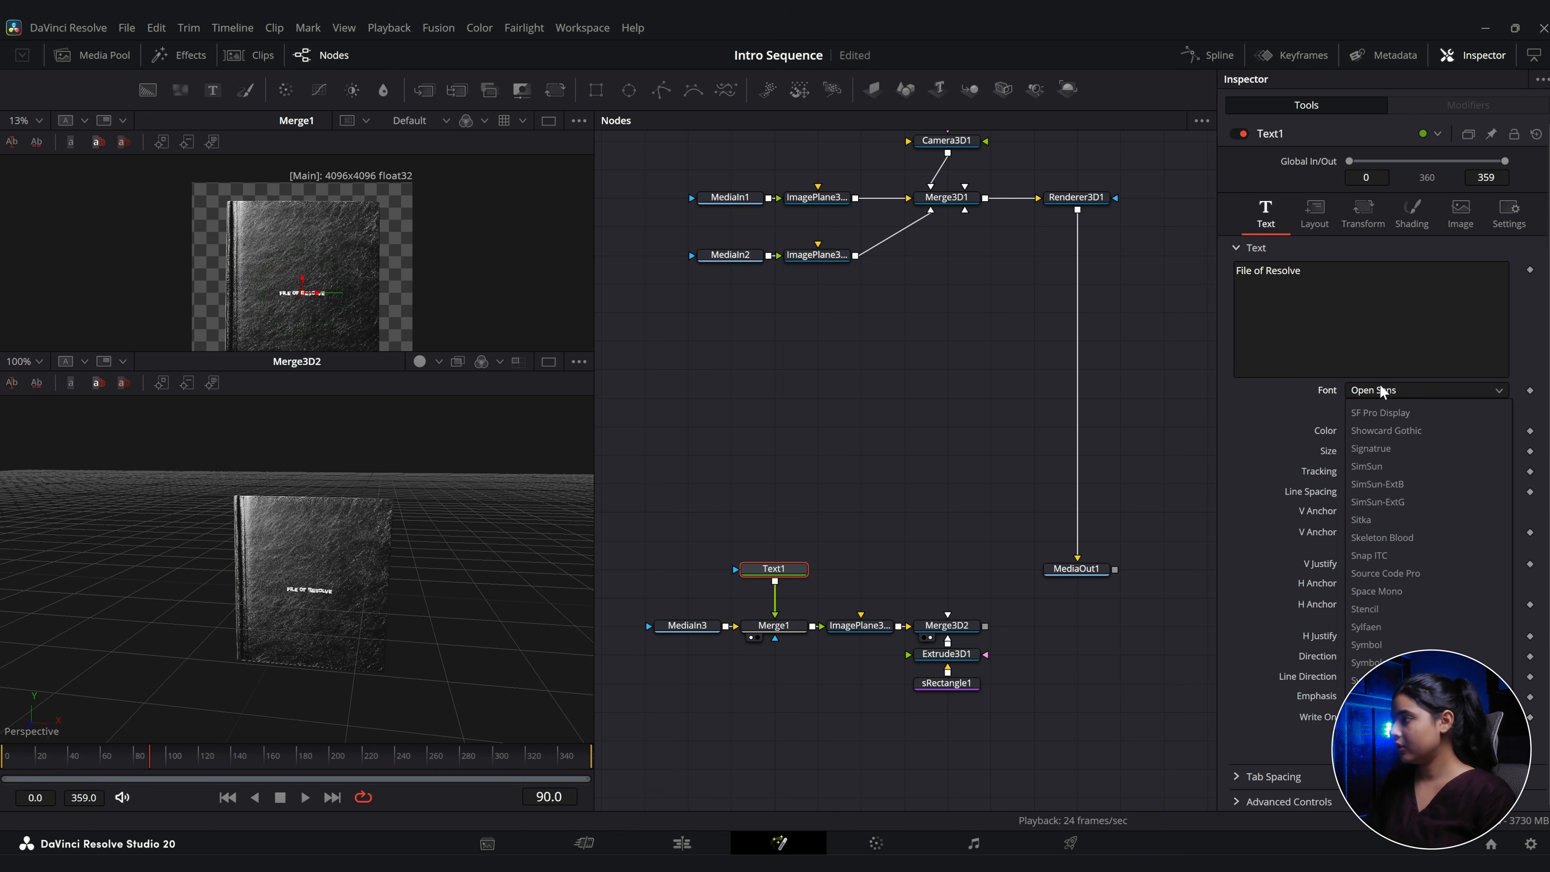
click(1378, 658)
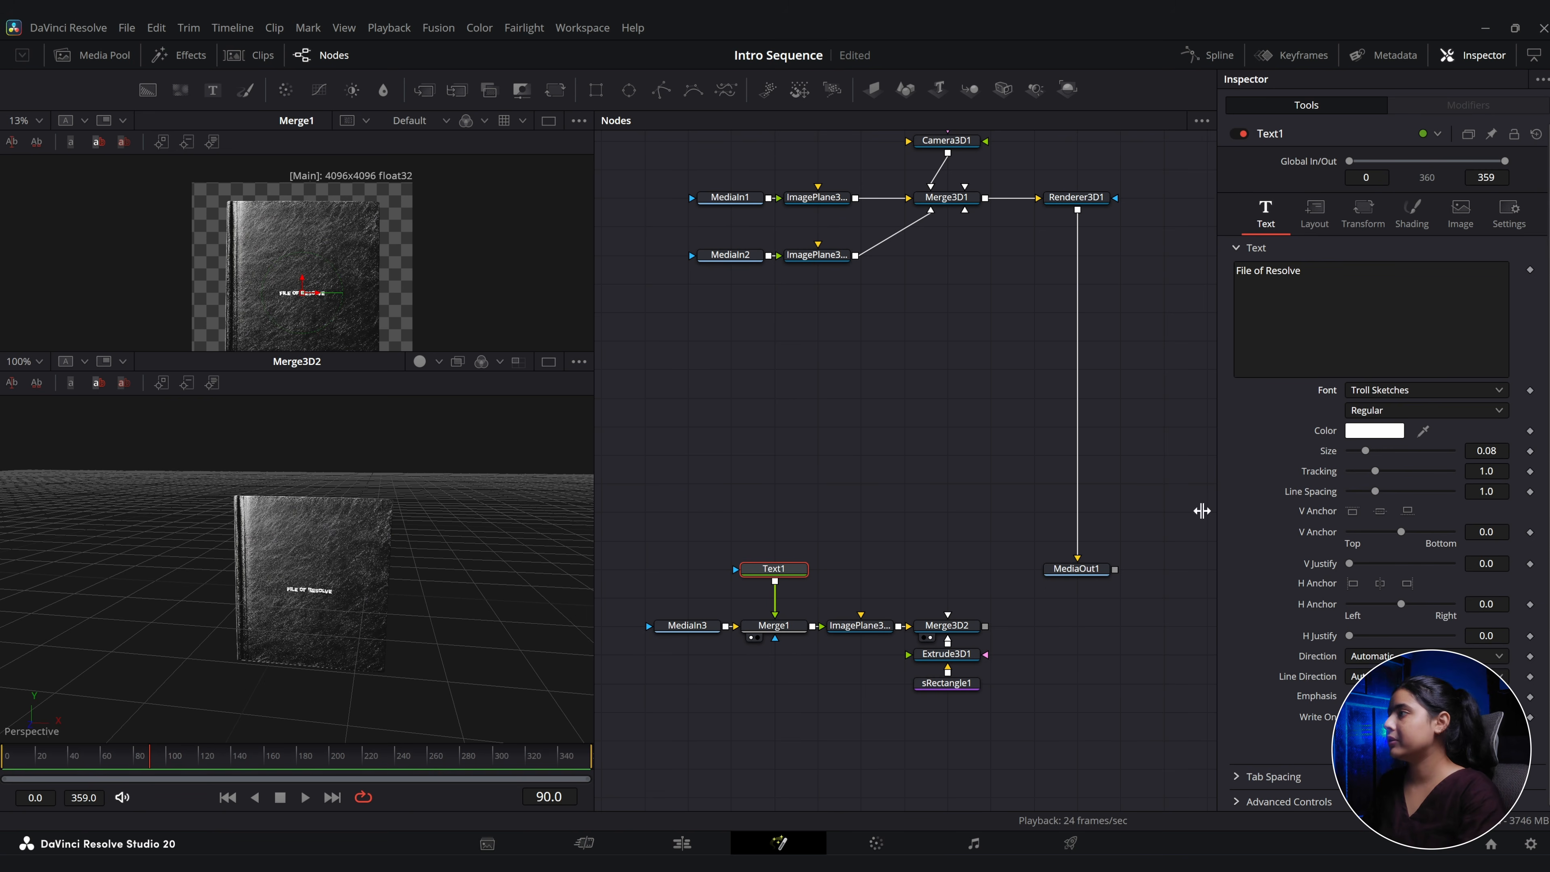
drag(1365, 450, 1383, 451)
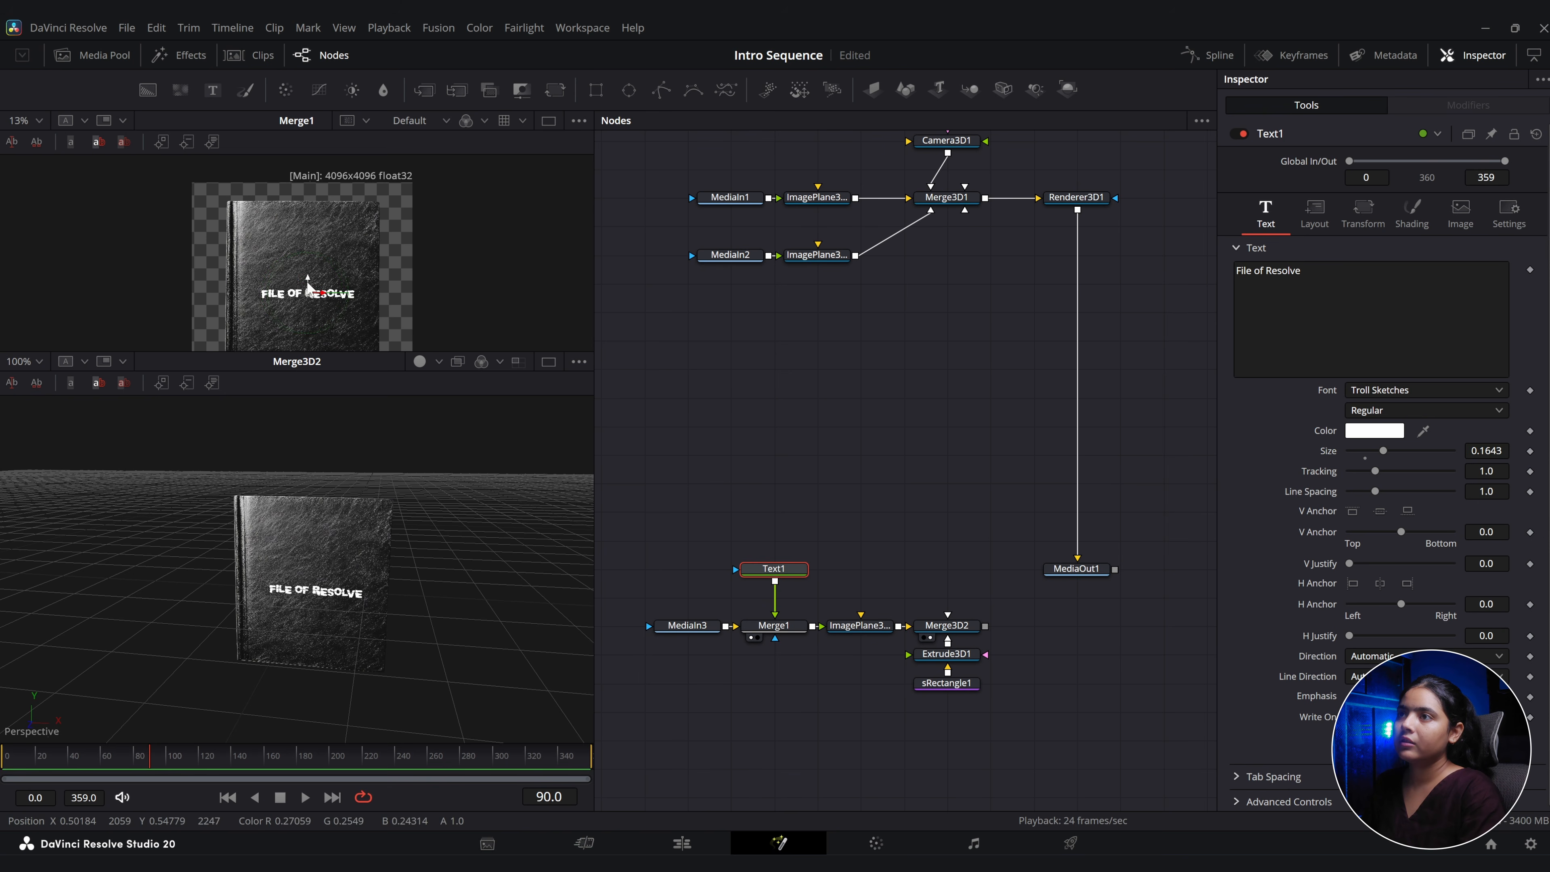
drag(302, 293, 305, 254)
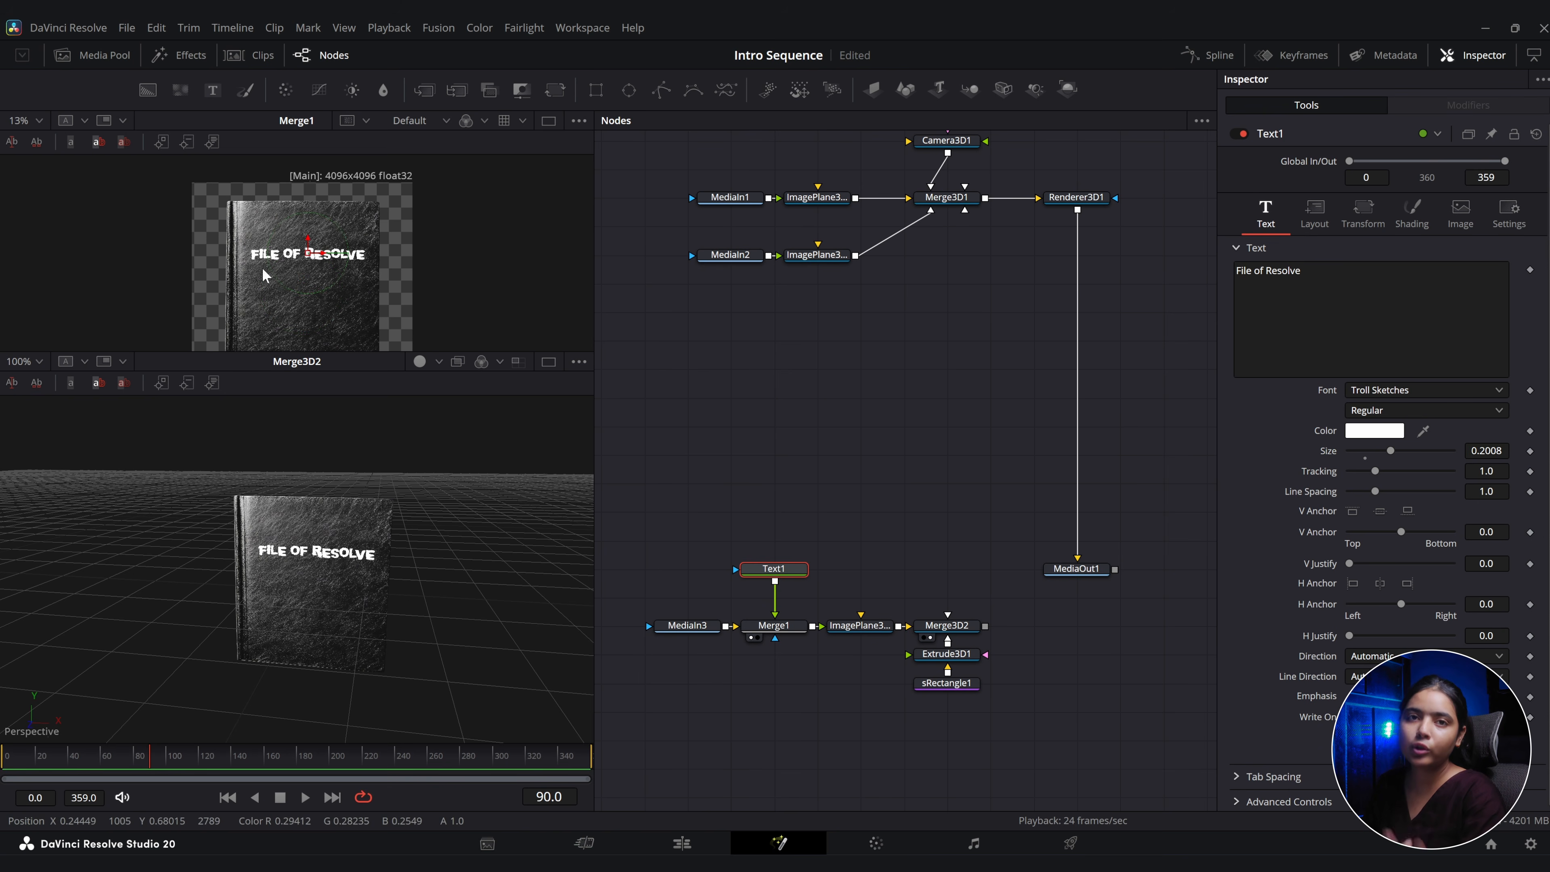
Set the apply mode of the text Merge to Difference and bring the Text node closer to it.
click(774, 626)
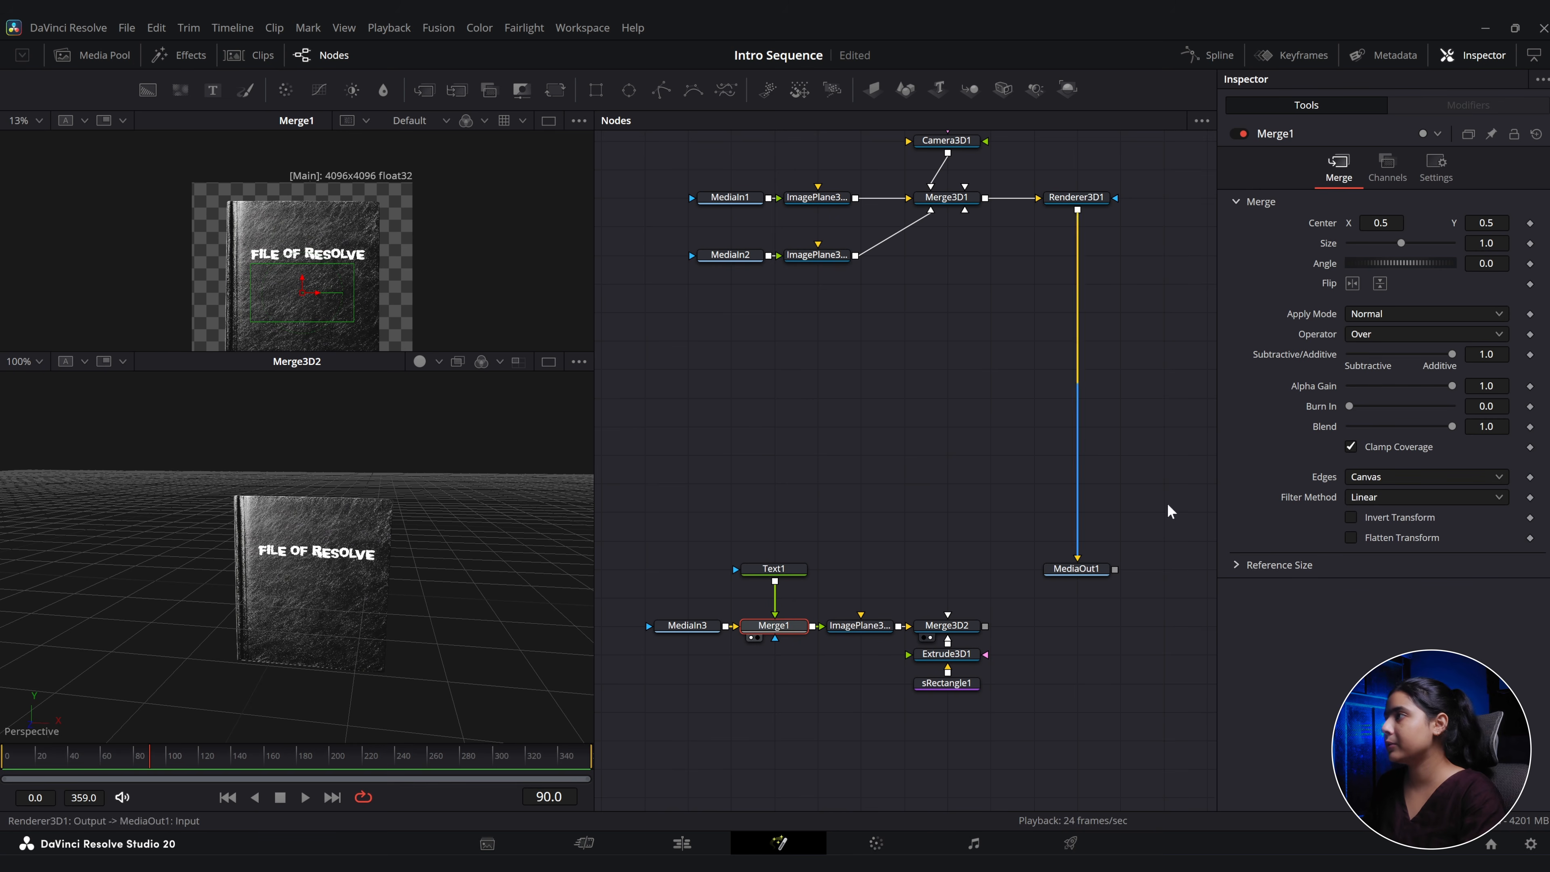
click(1355, 314)
click(1378, 493)
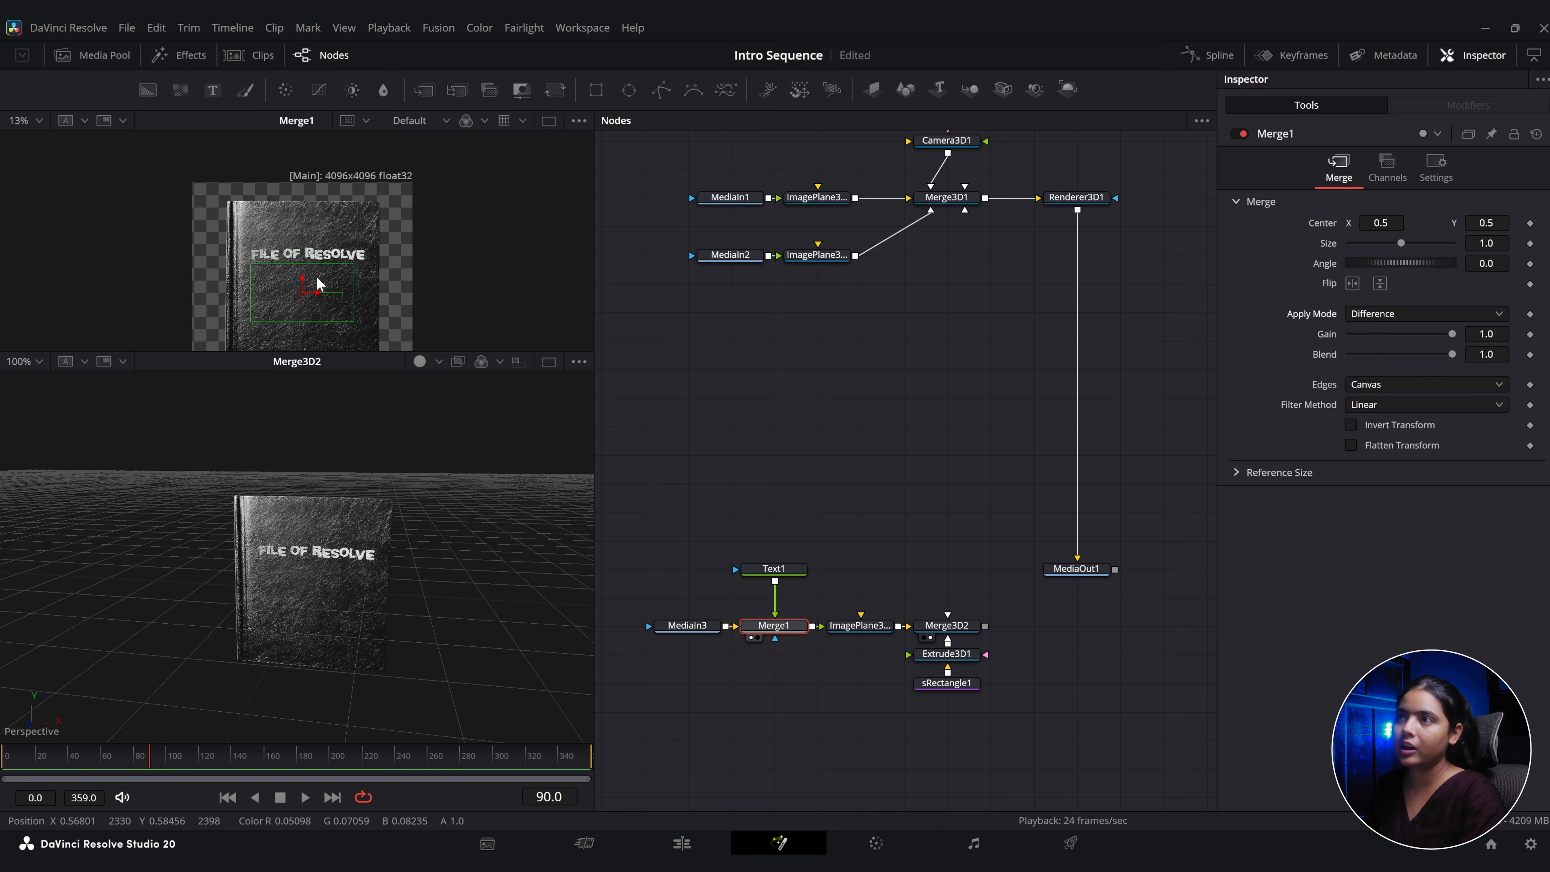
drag(773, 568, 773, 597)
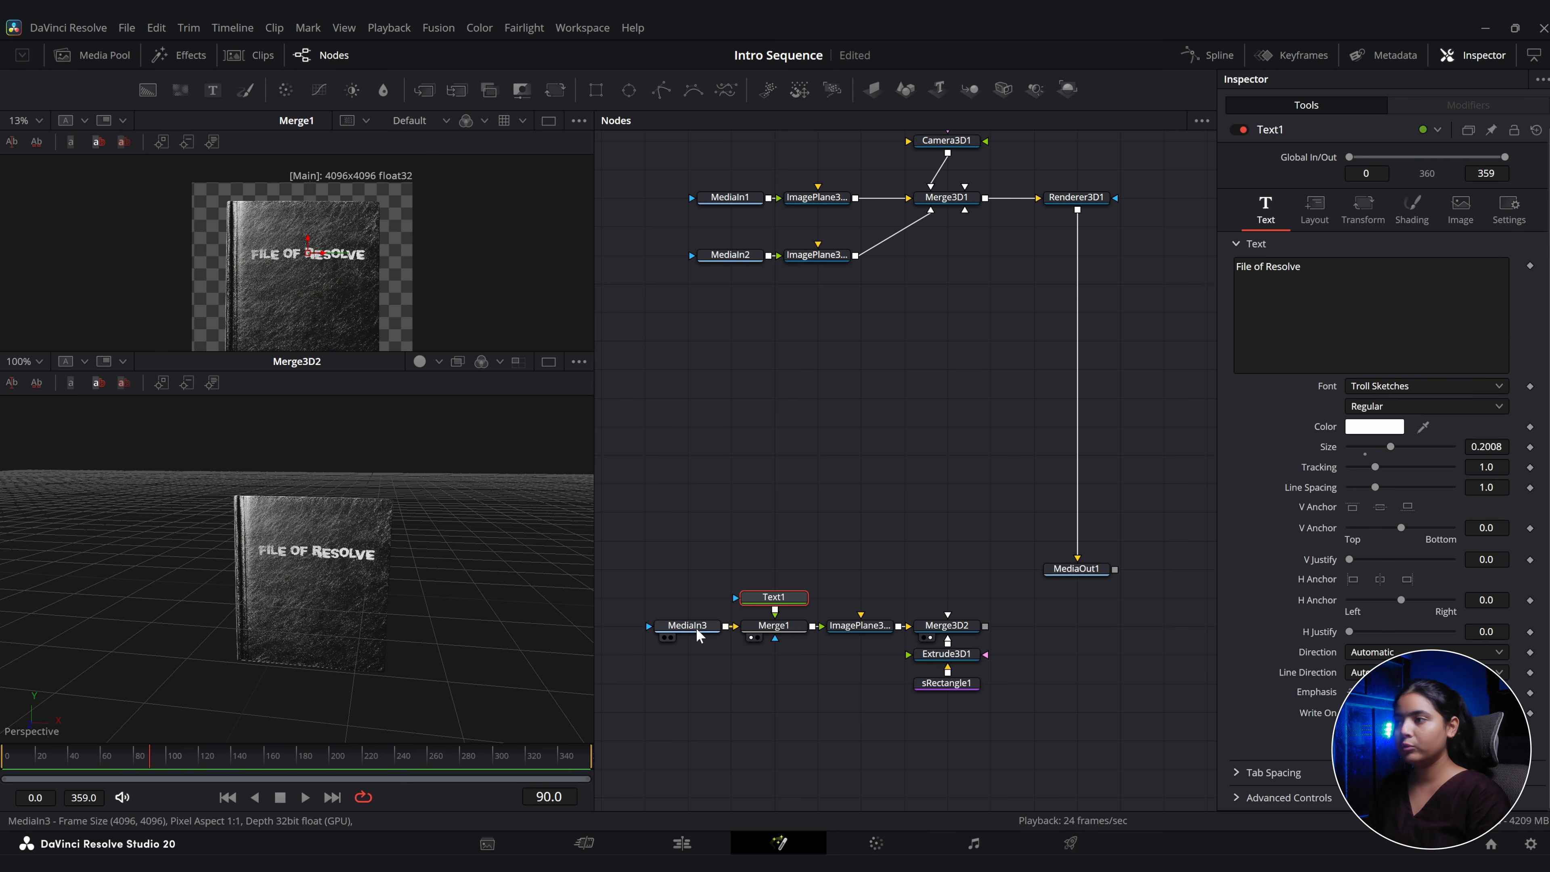
Rename the MediaIn3 node as Book cover.
click(696, 628)
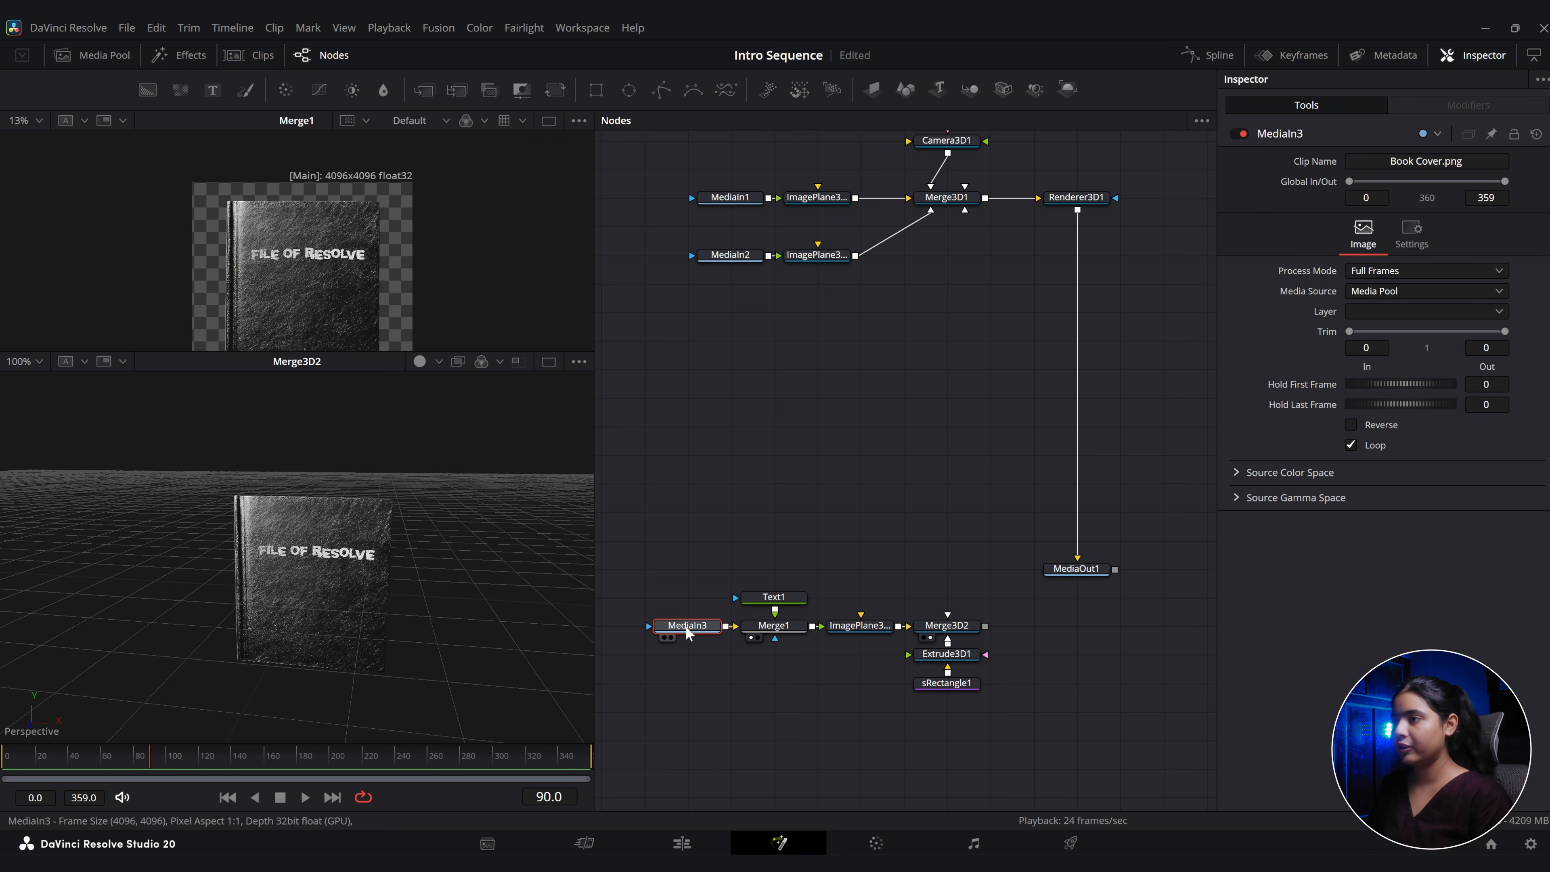
key(F2)
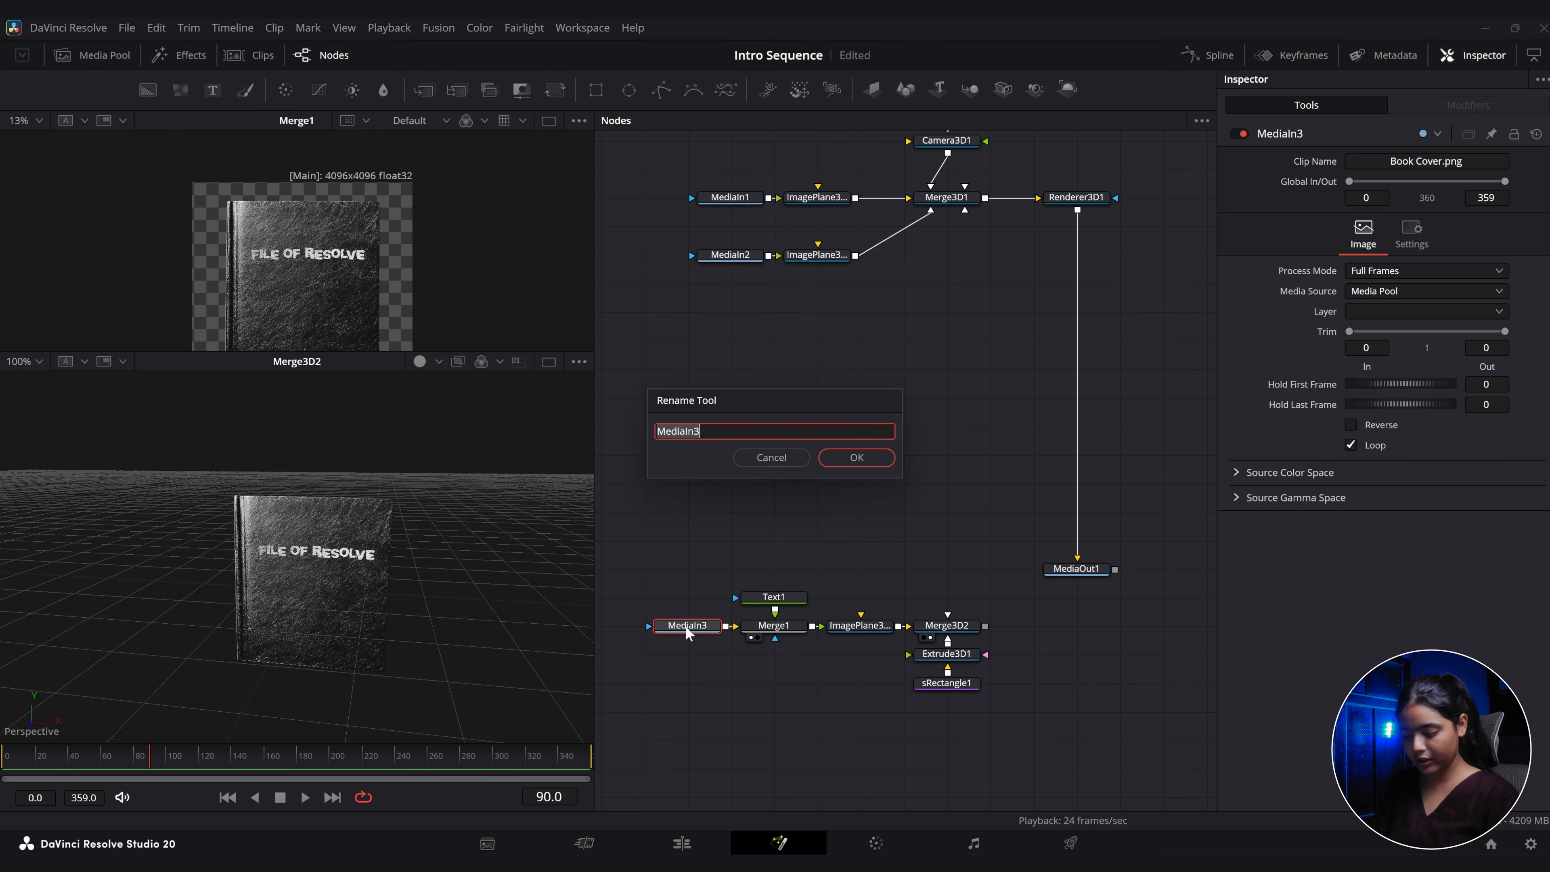
text(Book cover)
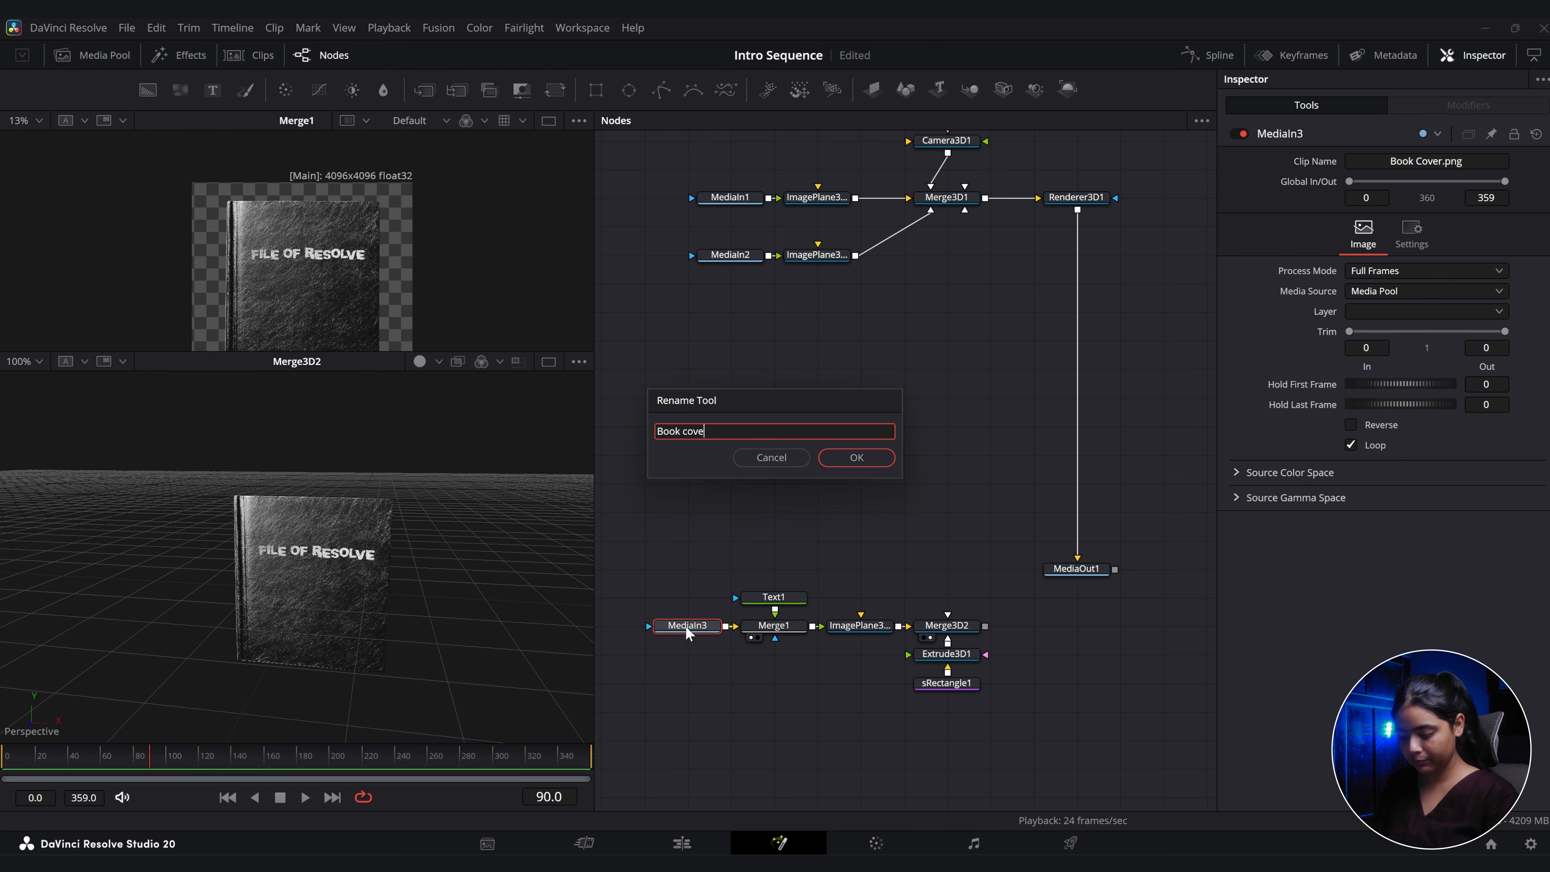
click(836, 460)
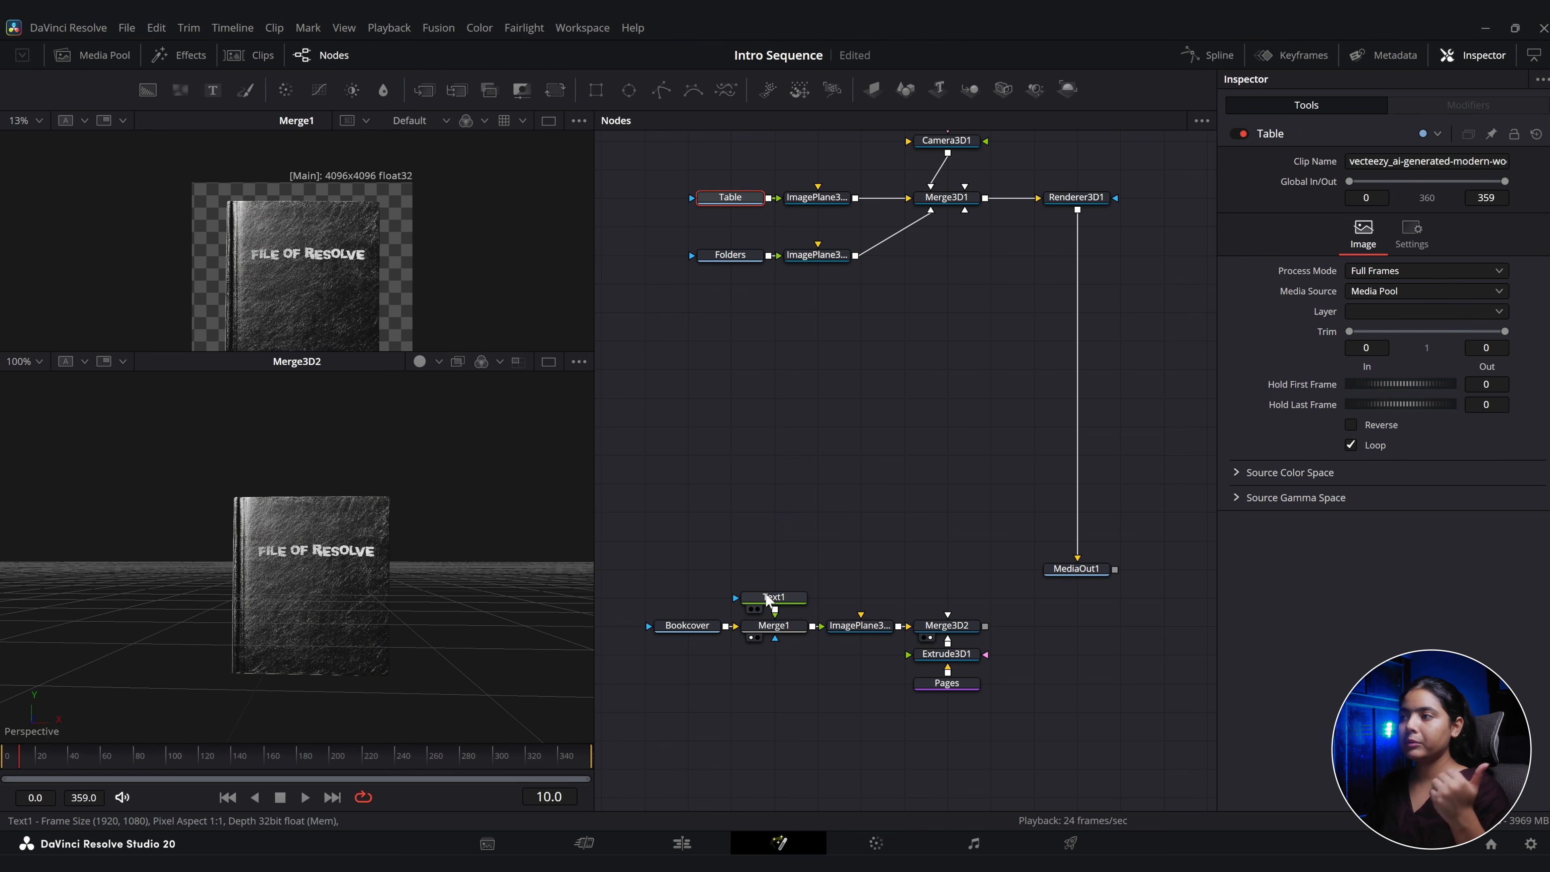
Animate the title's Write On from frame 0, with an End keyframe of 1.0 at frame 10.
click(773, 596)
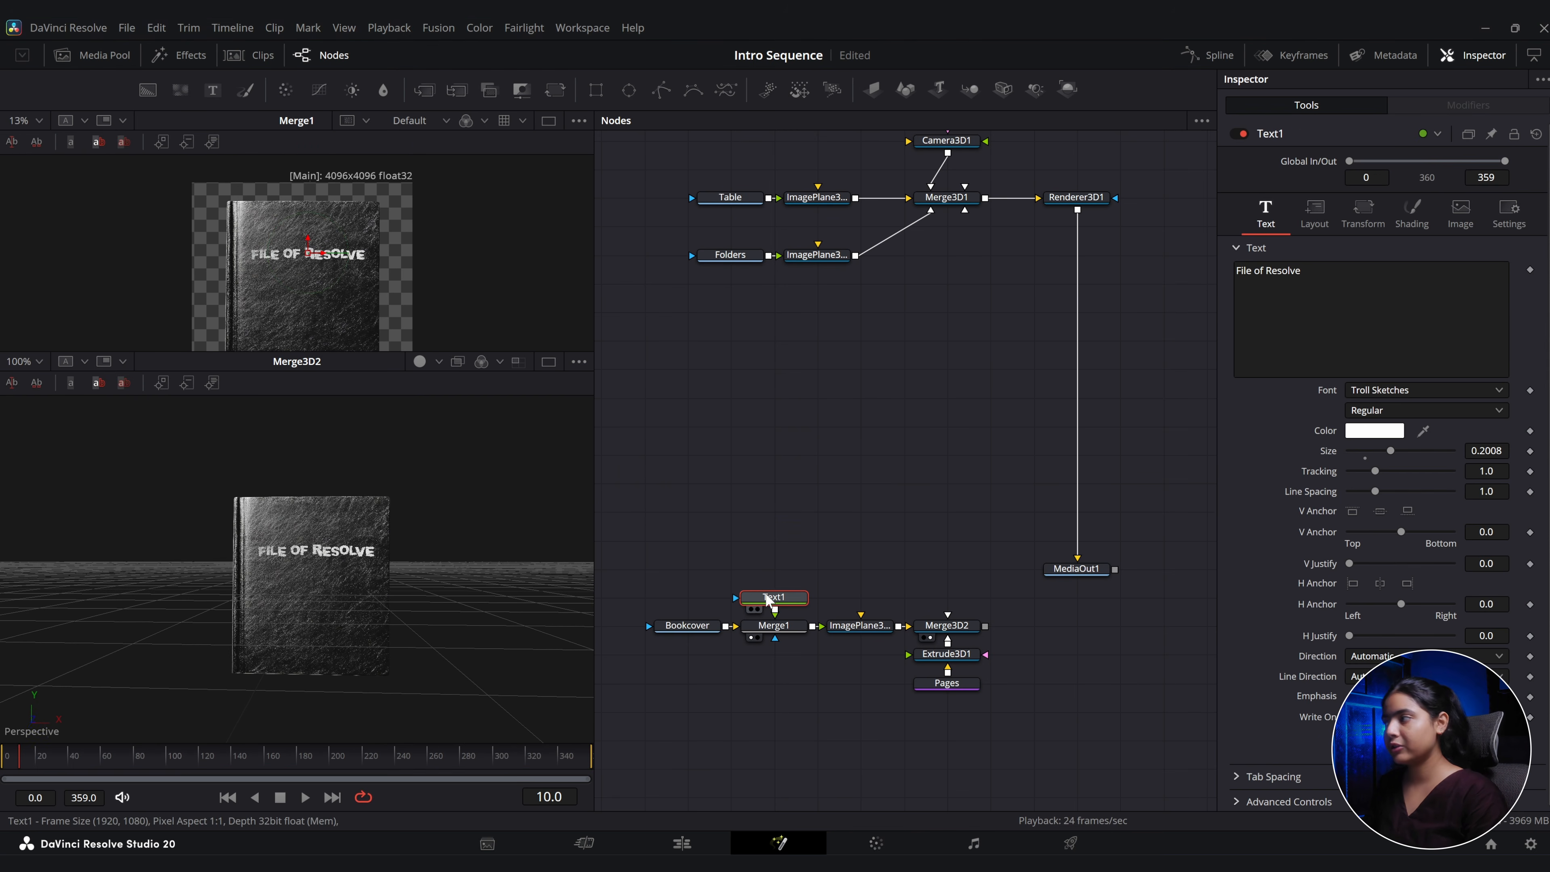
click(1530, 716)
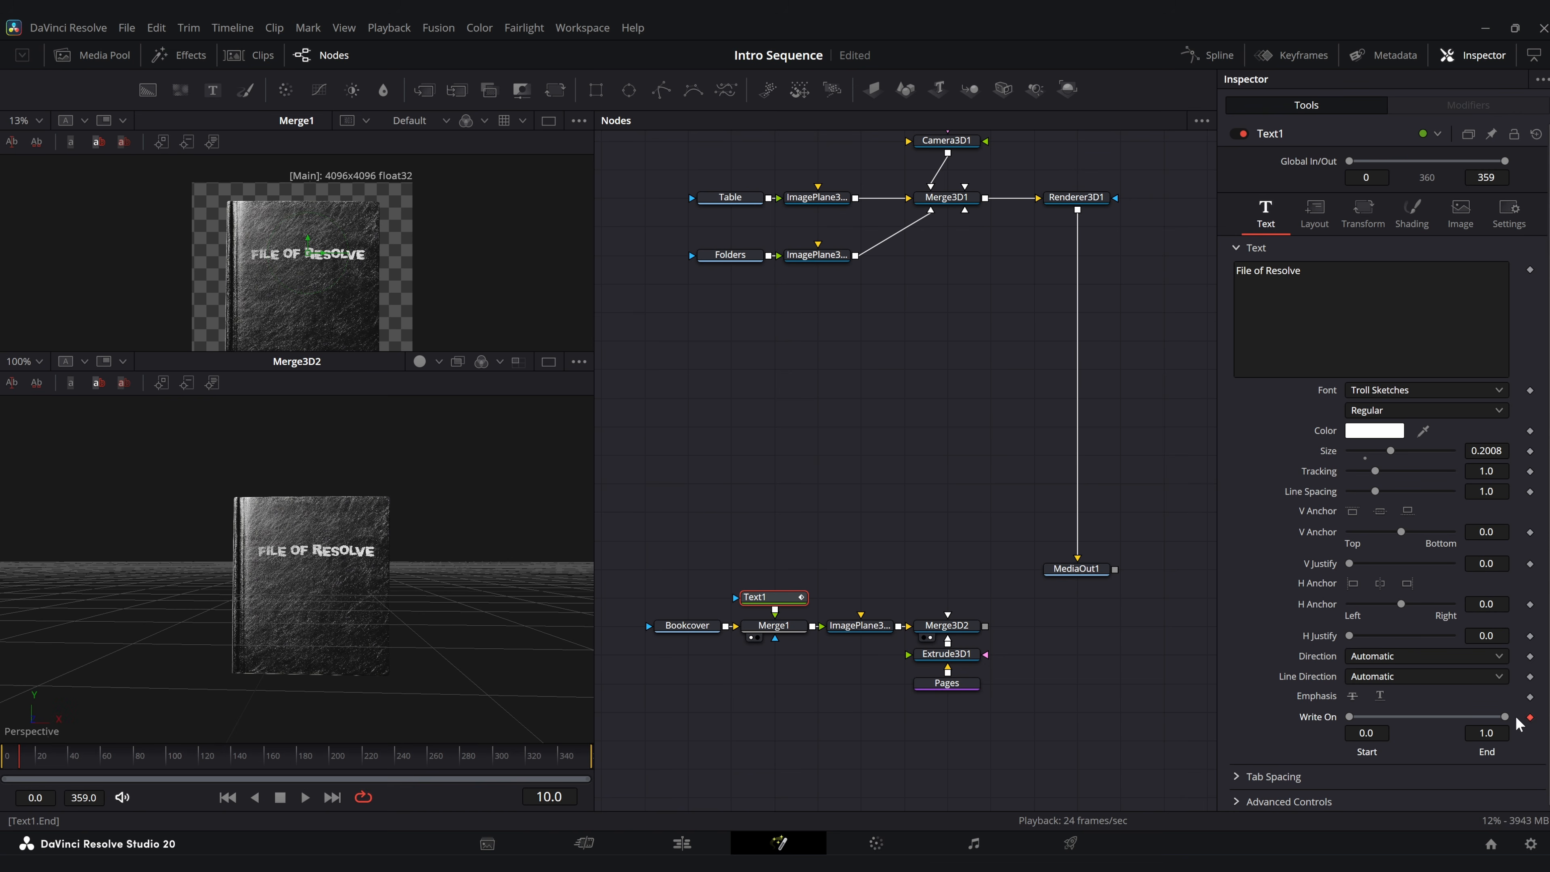
click(1, 759)
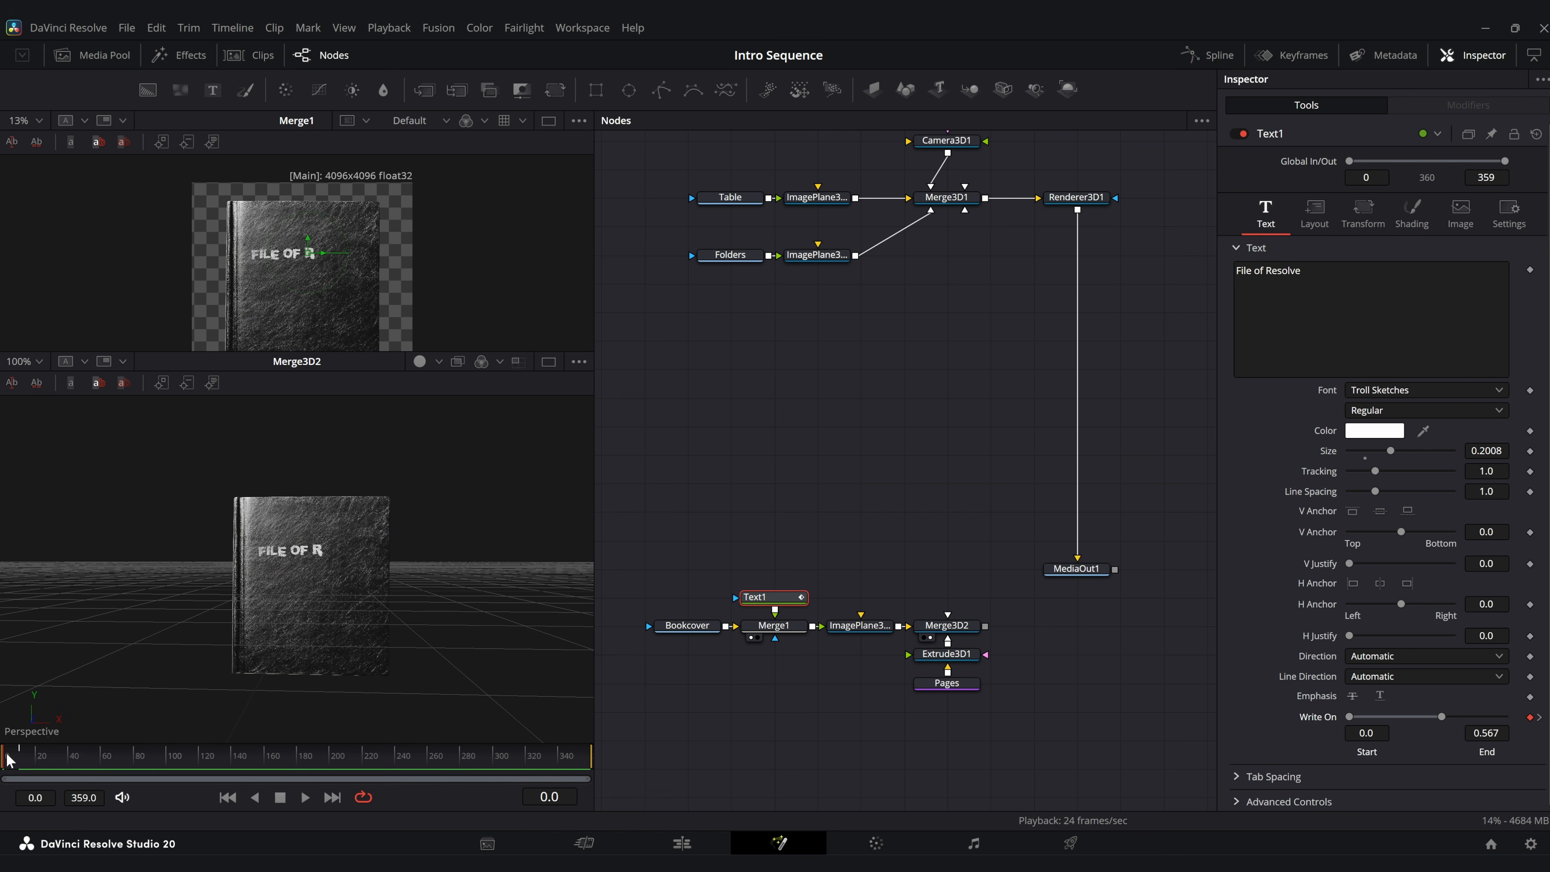
drag(16, 754, 27, 755)
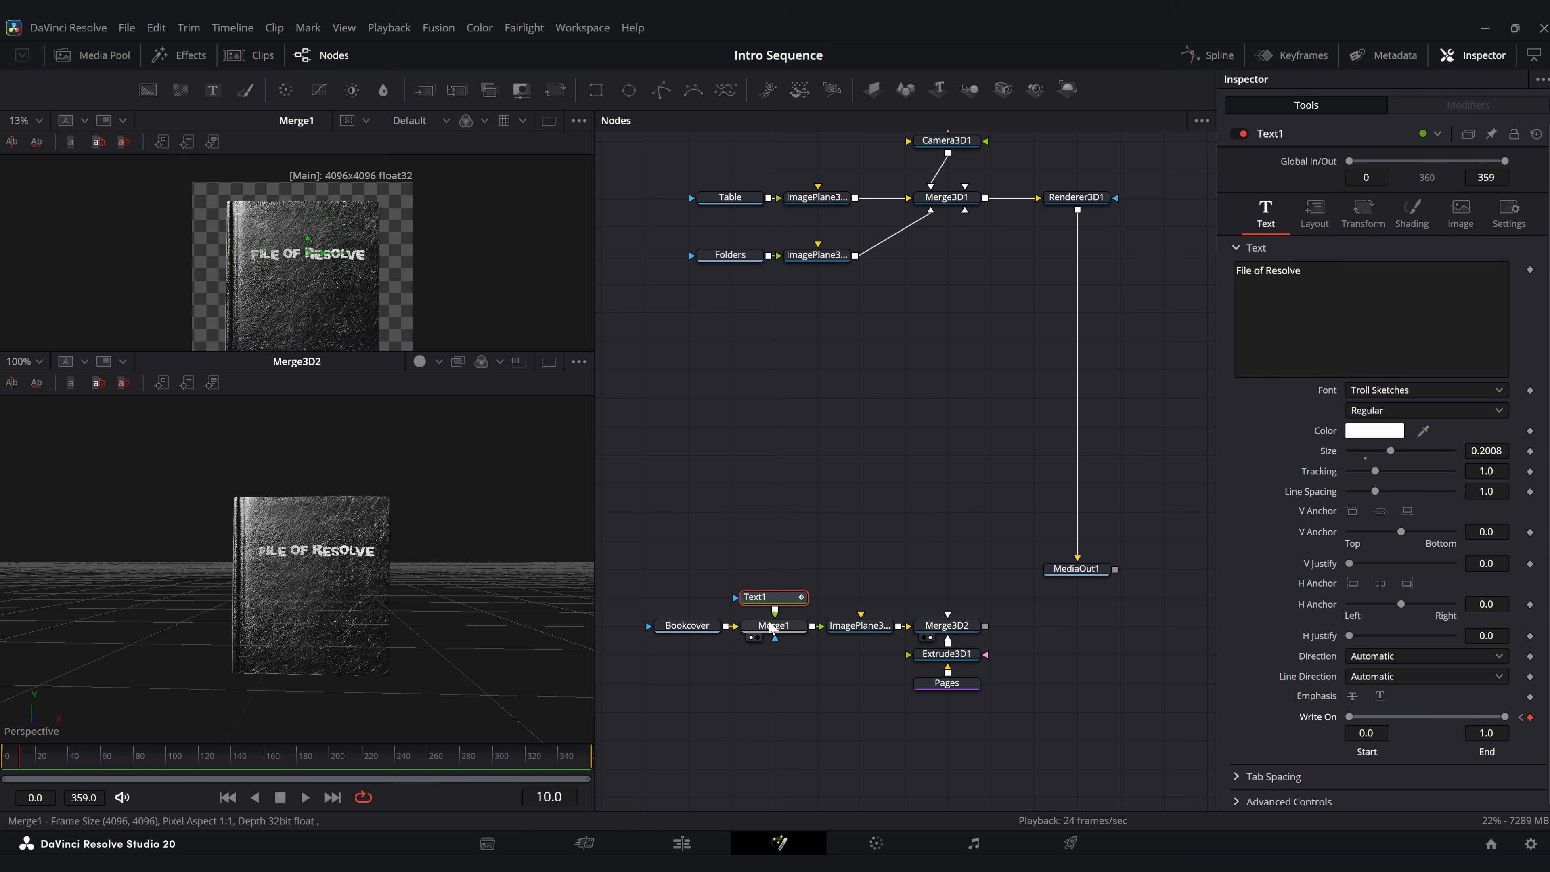
Move the book cover plane's X pivot to -0.317 at the spine and test its Y rotation around it.
click(859, 626)
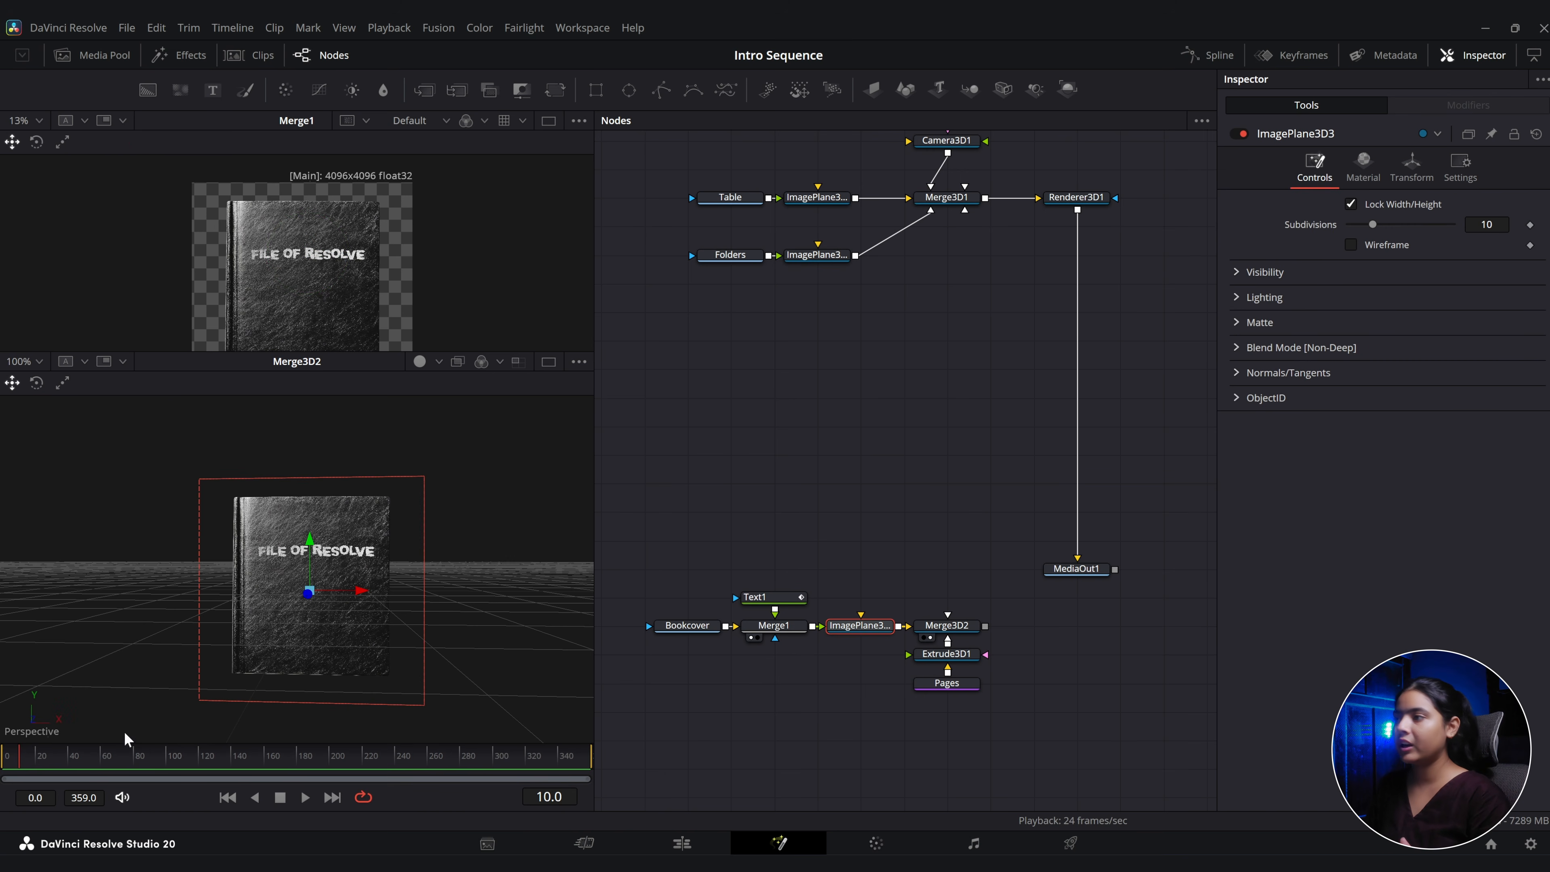
click(1411, 168)
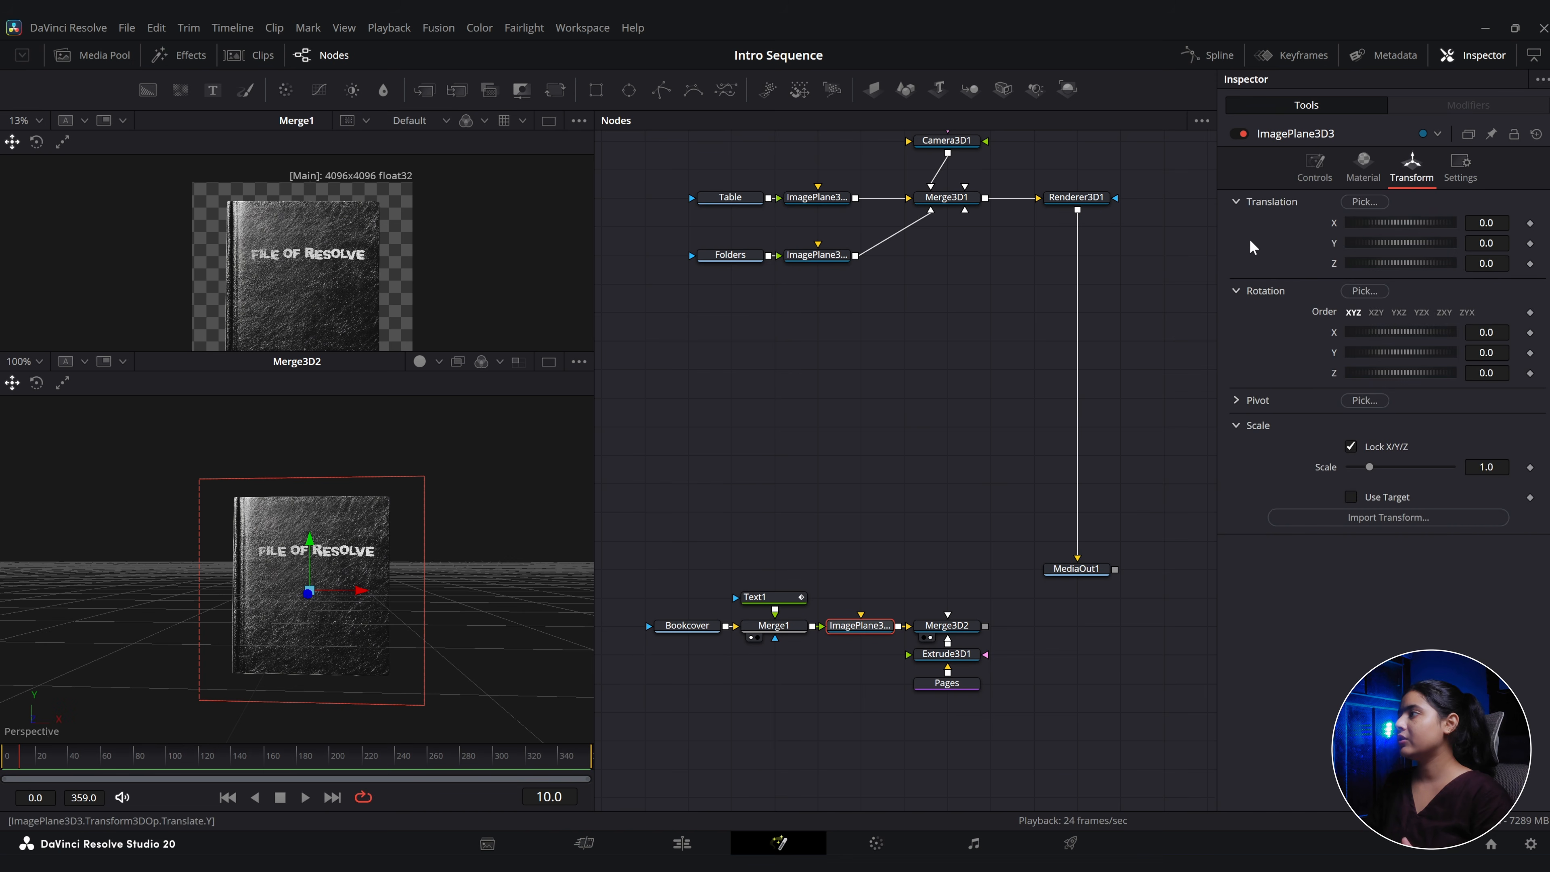
mouse_move(1401, 351)
mouse_down()
mouse_move(1428, 351)
mouse_move(1377, 352)
mouse_move(1396, 352)
mouse_up()
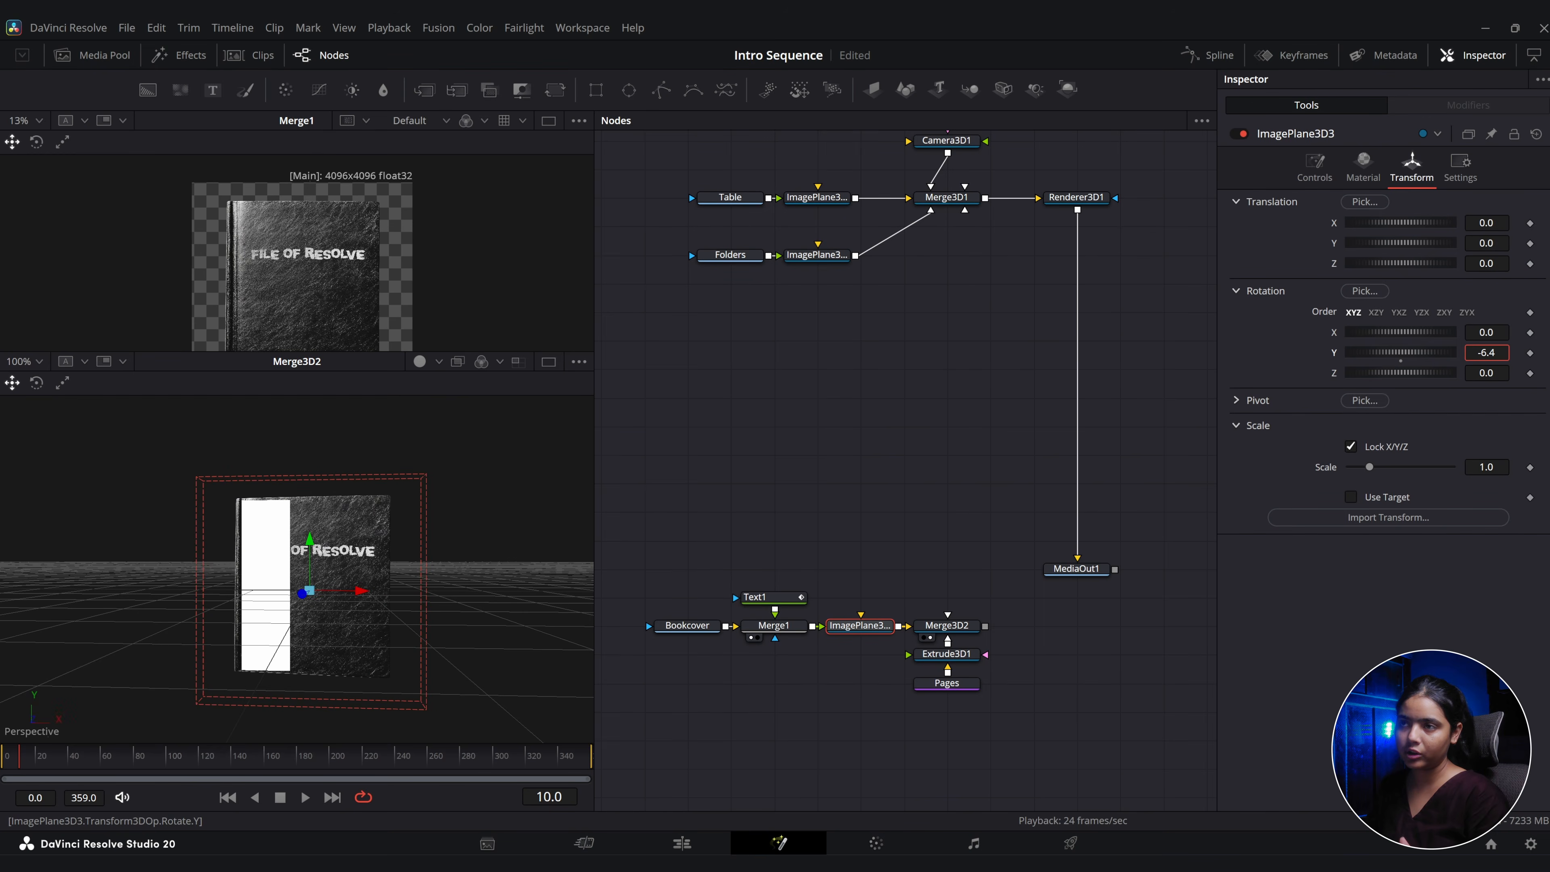
key(ctrl+z)
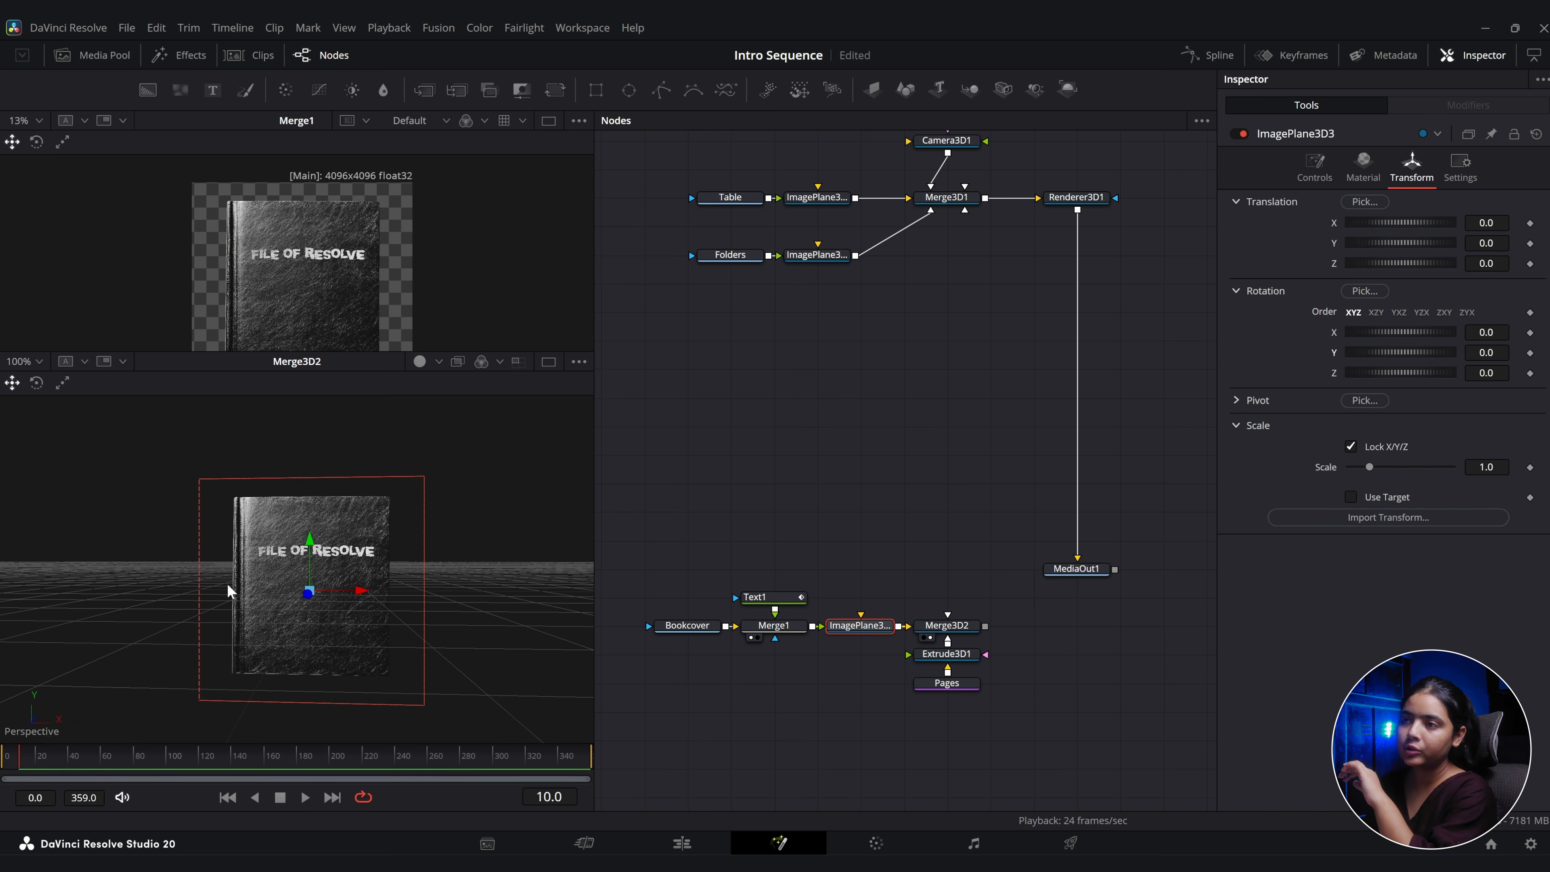
click(1250, 400)
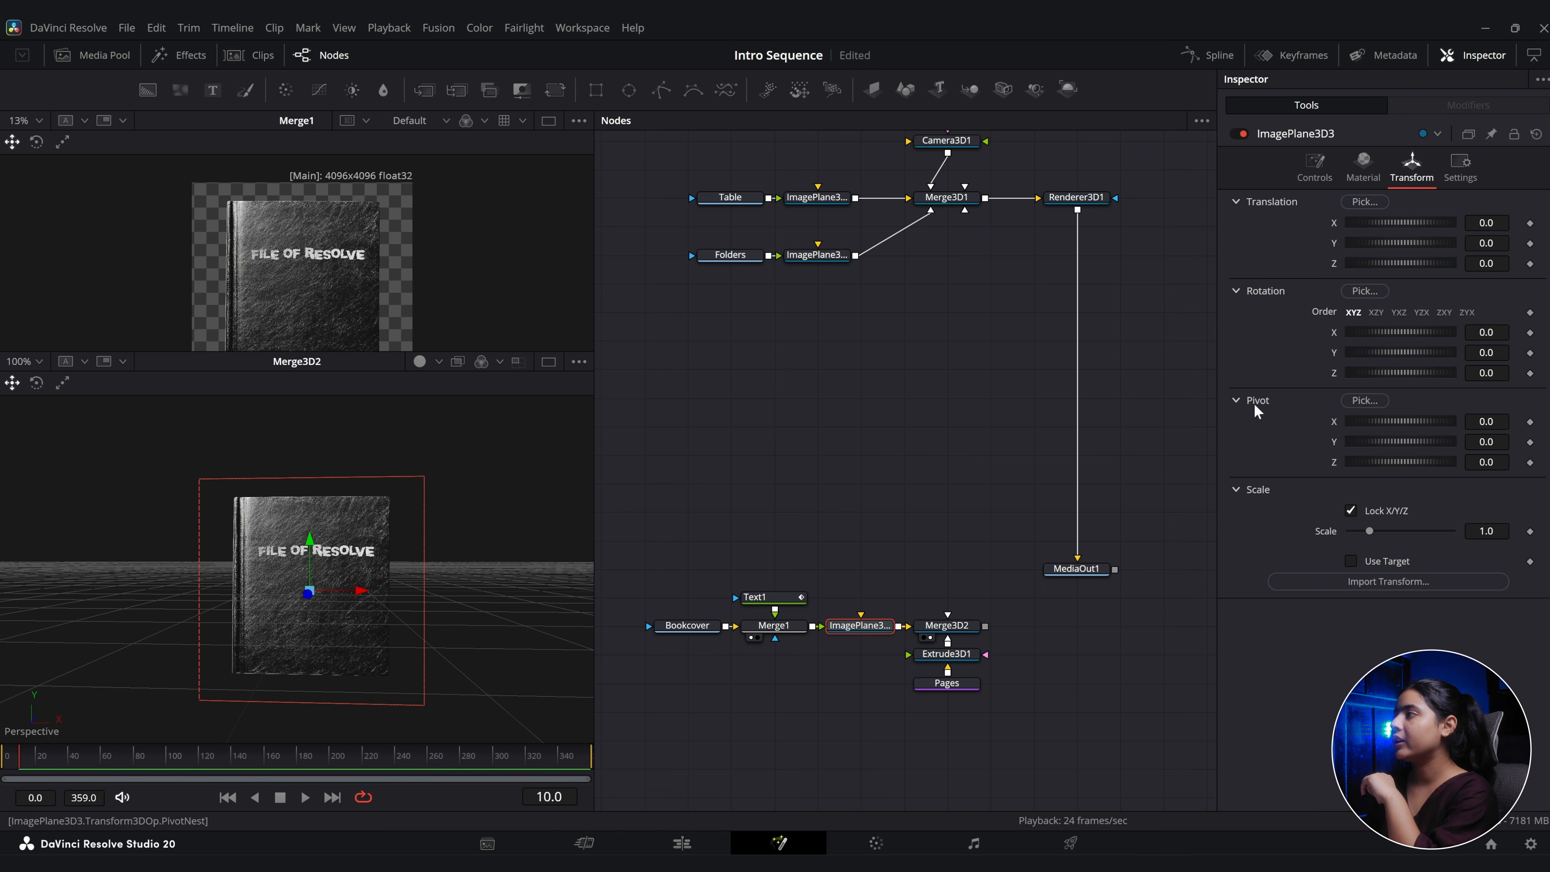
drag(1401, 421, 1463, 425)
mouse_move(1480, 353)
mouse_down()
mouse_move(1416, 353)
mouse_move(1486, 353)
mouse_move(1472, 352)
mouse_up()
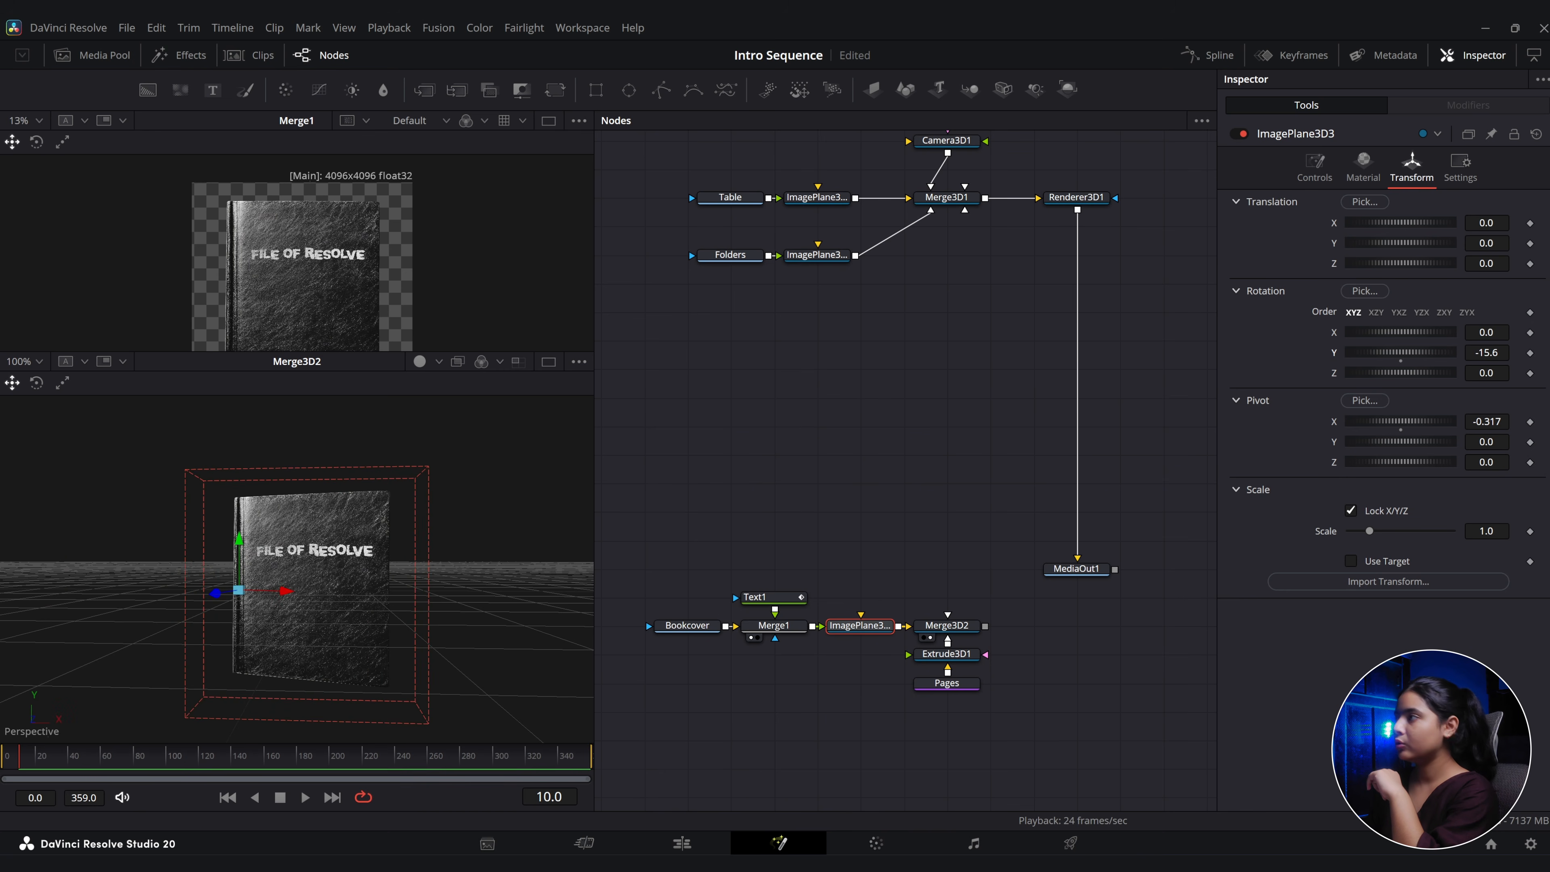
Keyframe the book cover plane's Y rotation from 0 at frame 10 to about -187 at frame 80.
double_click(1335, 353)
click(1530, 354)
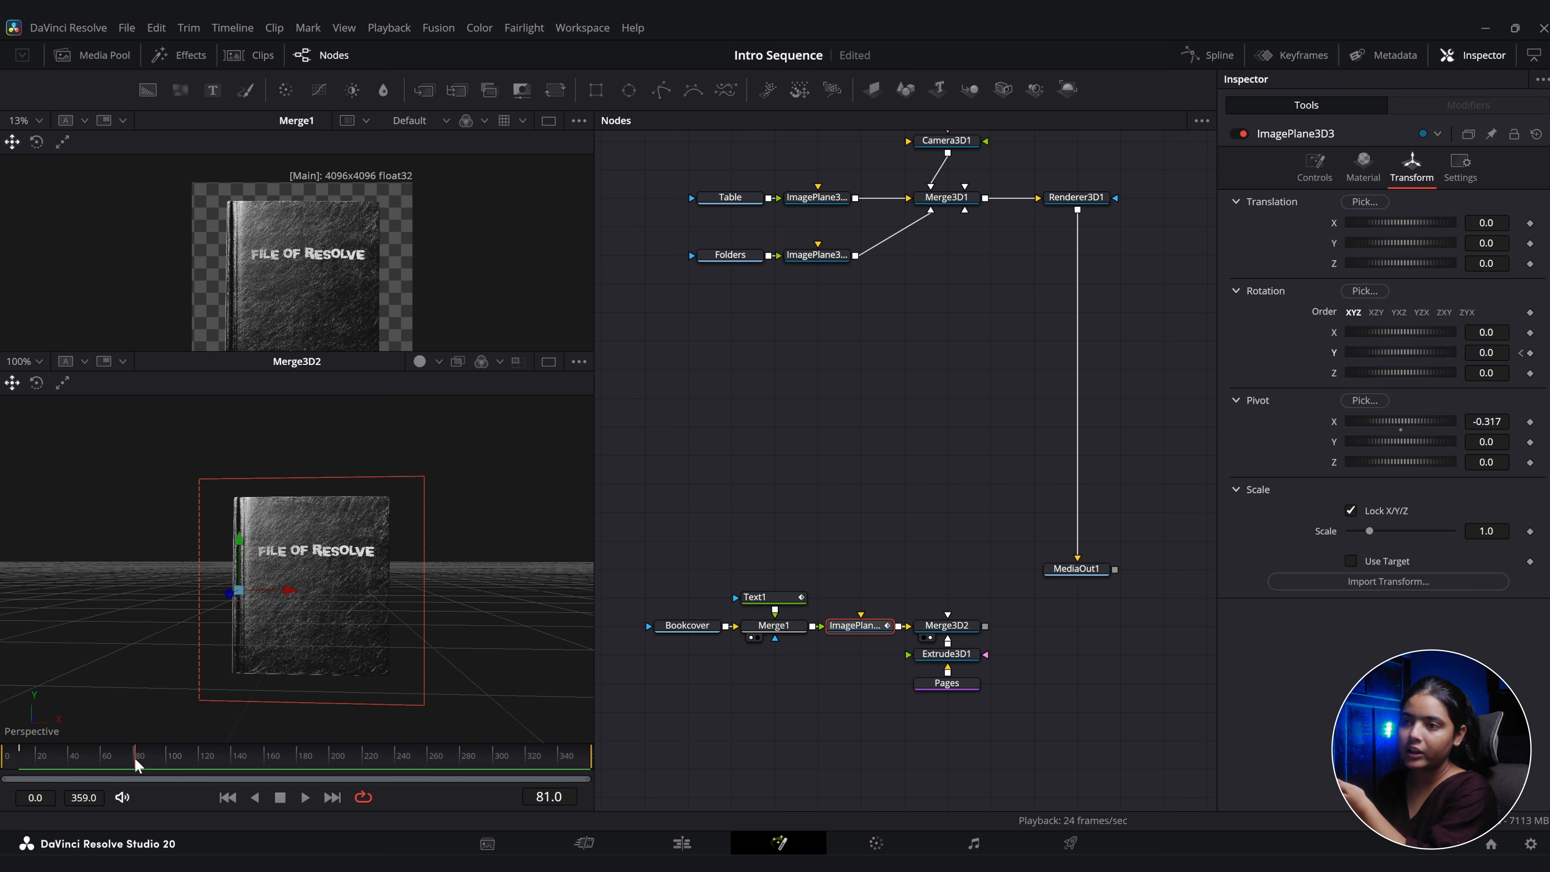
drag(1410, 353, 1346, 353)
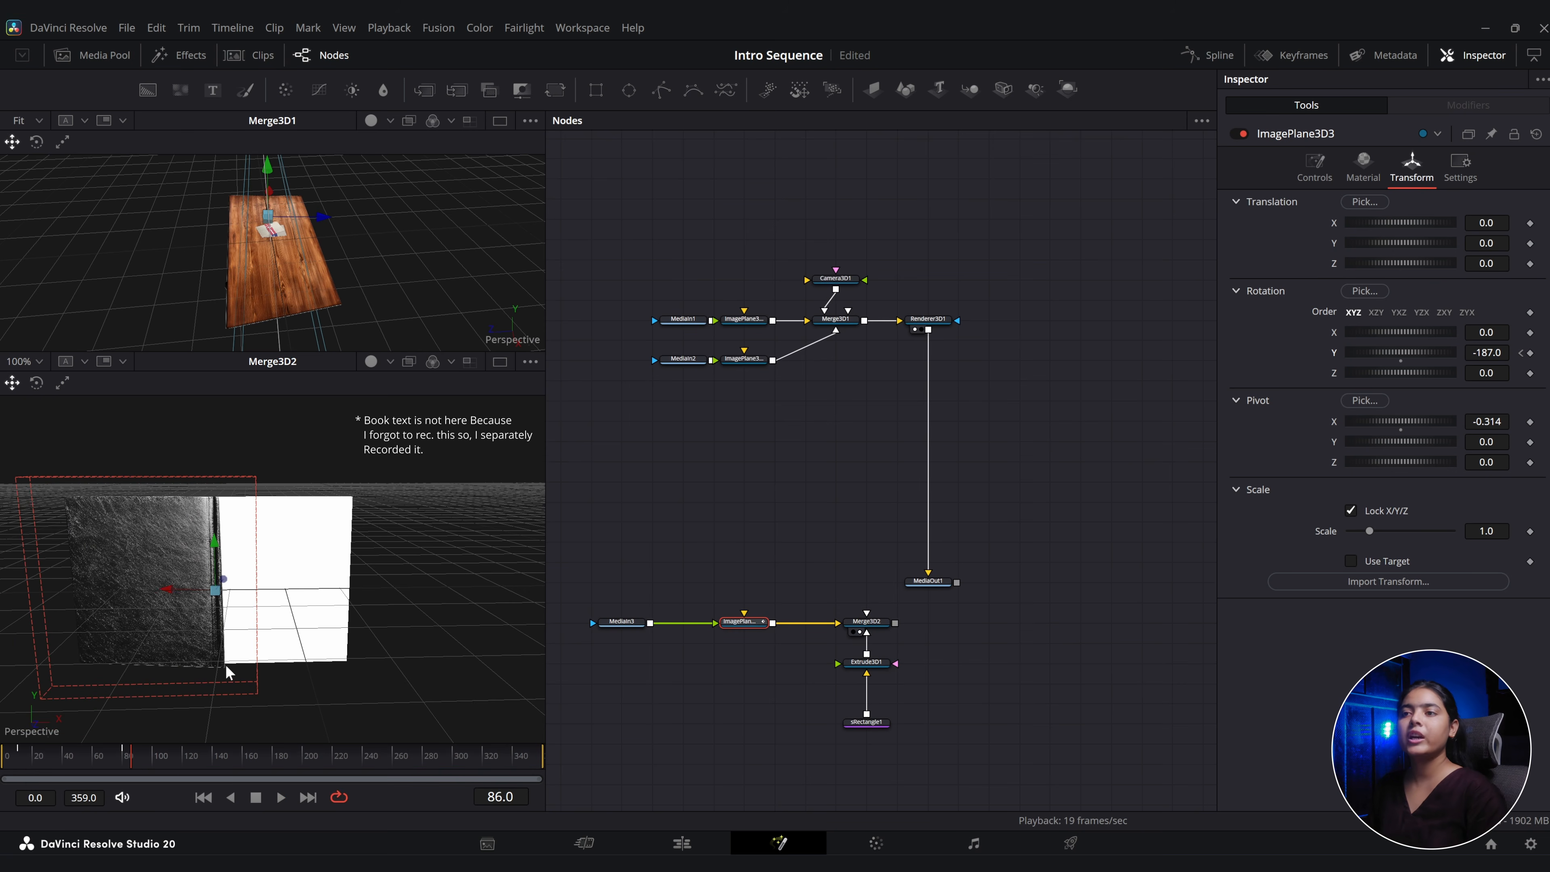
Display the cover plane's Y Rotation curve in the Spline editor and smooth all its keyframes.
click(1211, 55)
key(ctrl+a)
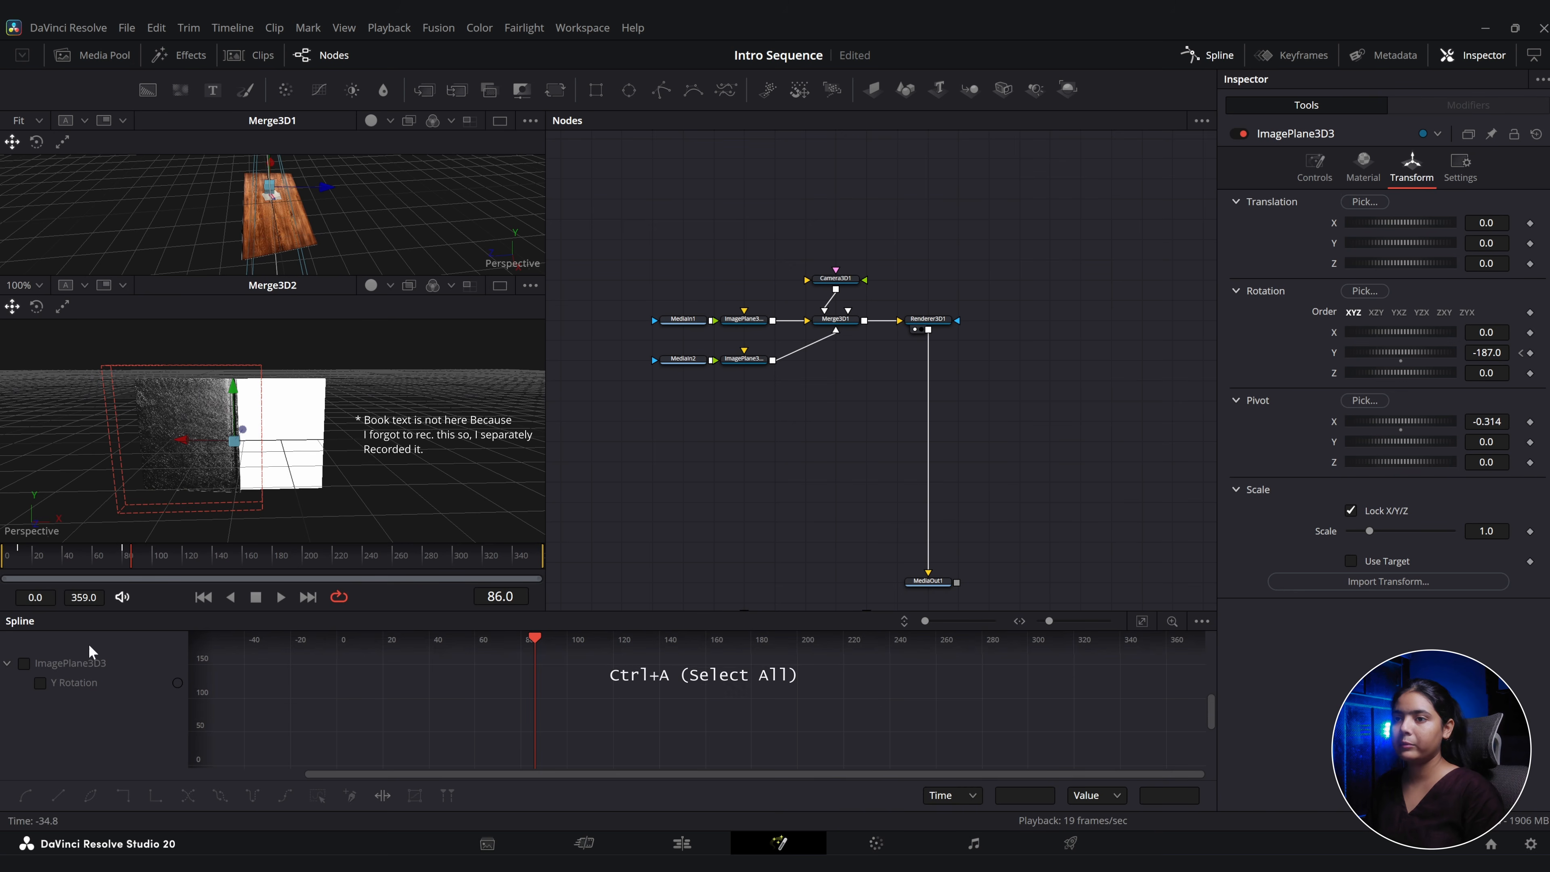
click(1142, 621)
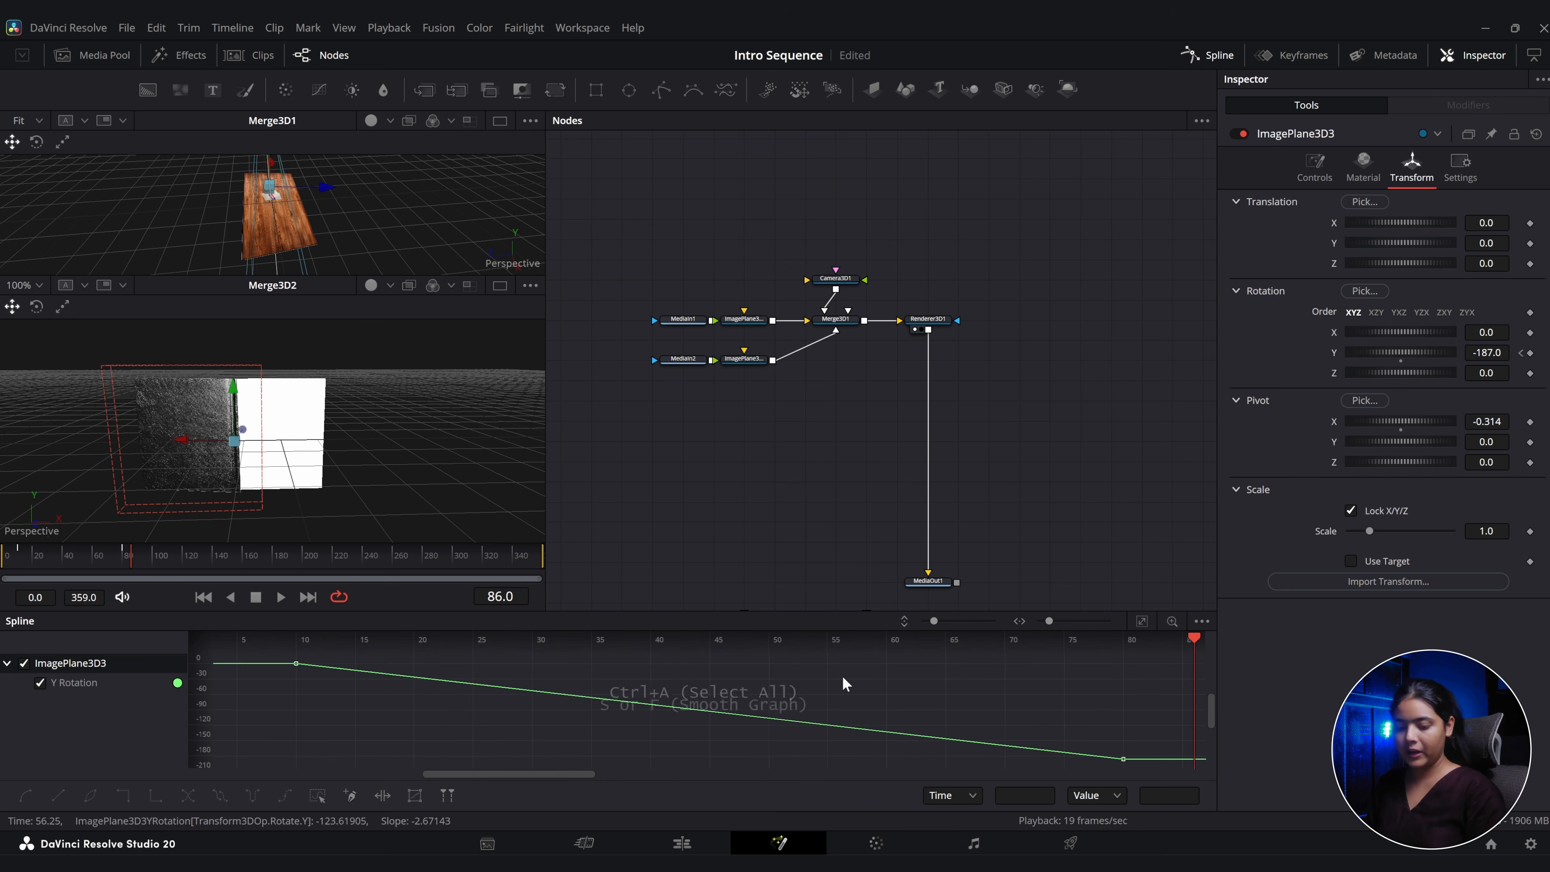
key(ctrl+a)
key(s)
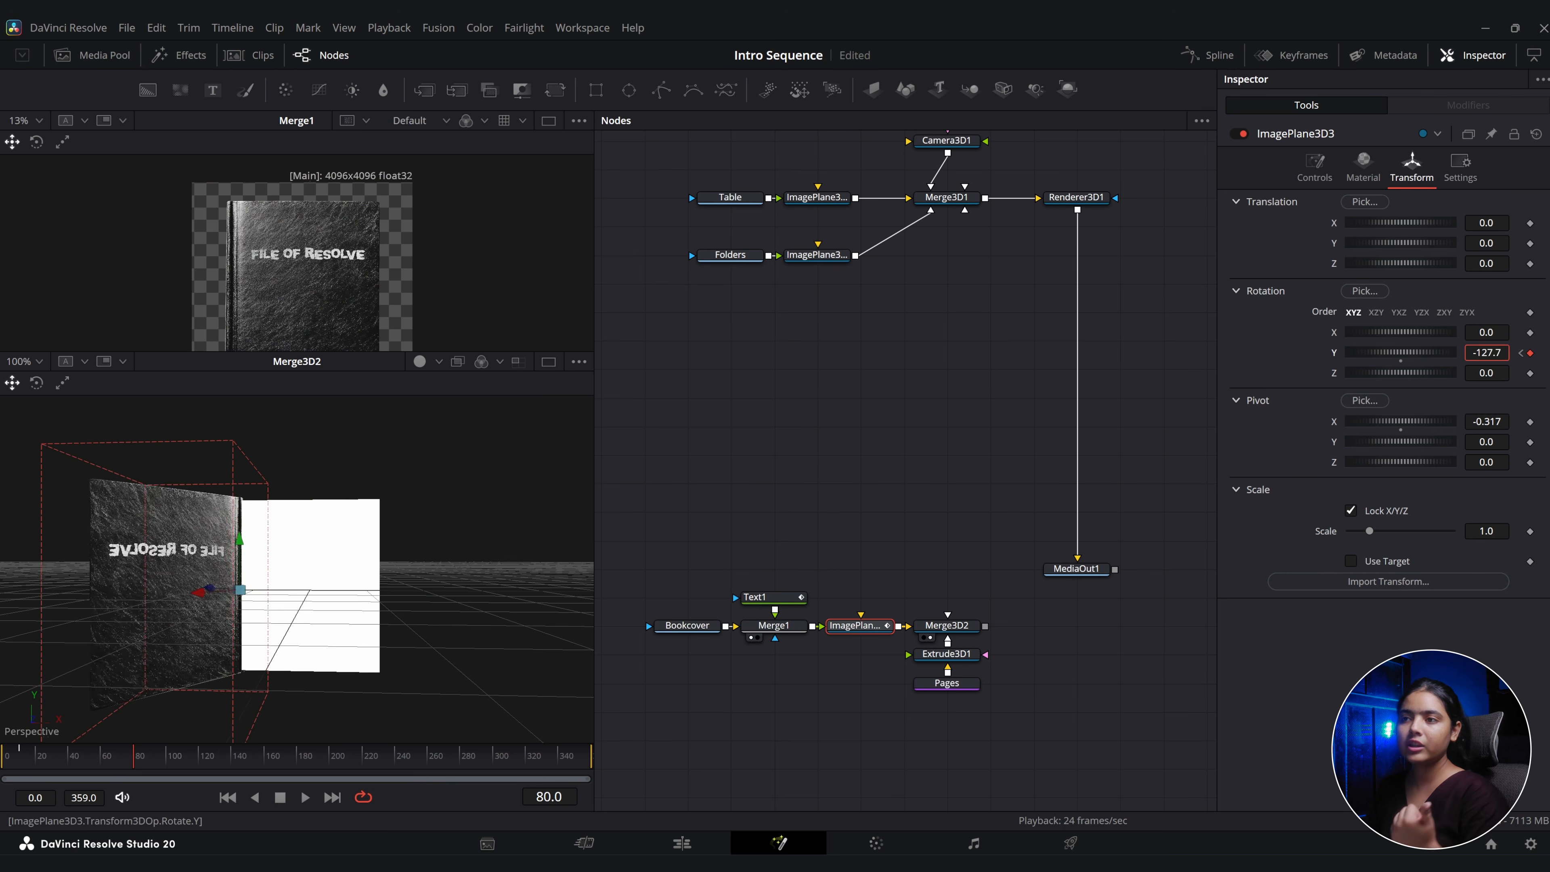
Set the cover plane's Y rotation at frame 80 to -178.5 so the cover lies open.
drag(1401, 352, 1370, 353)
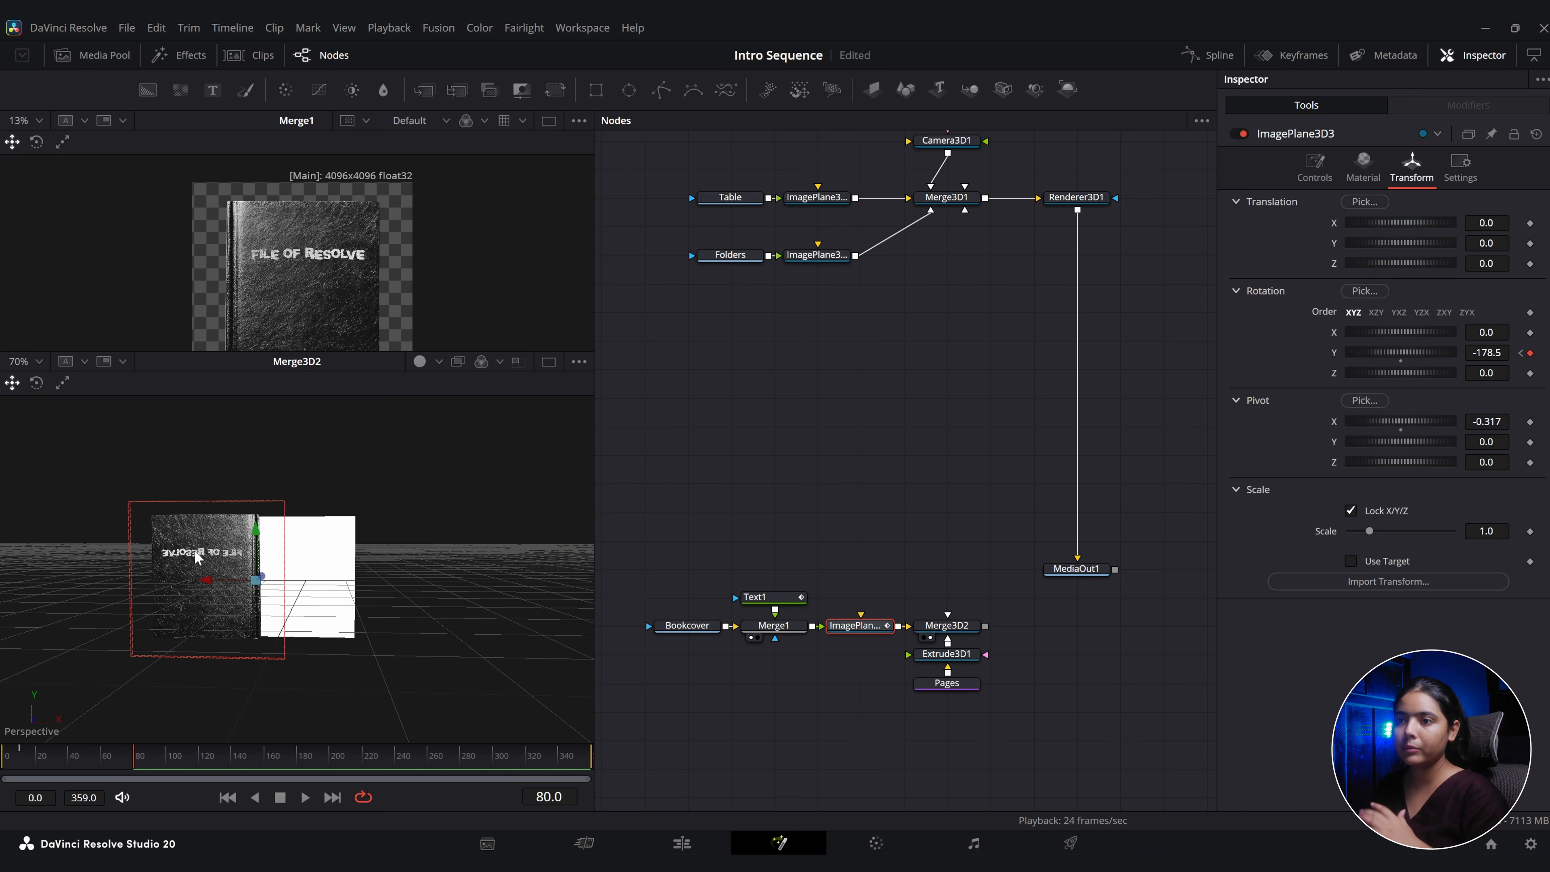
End the title text's global range at frame 40, around where the cover stands edge-on, and play back the opening.
click(70, 759)
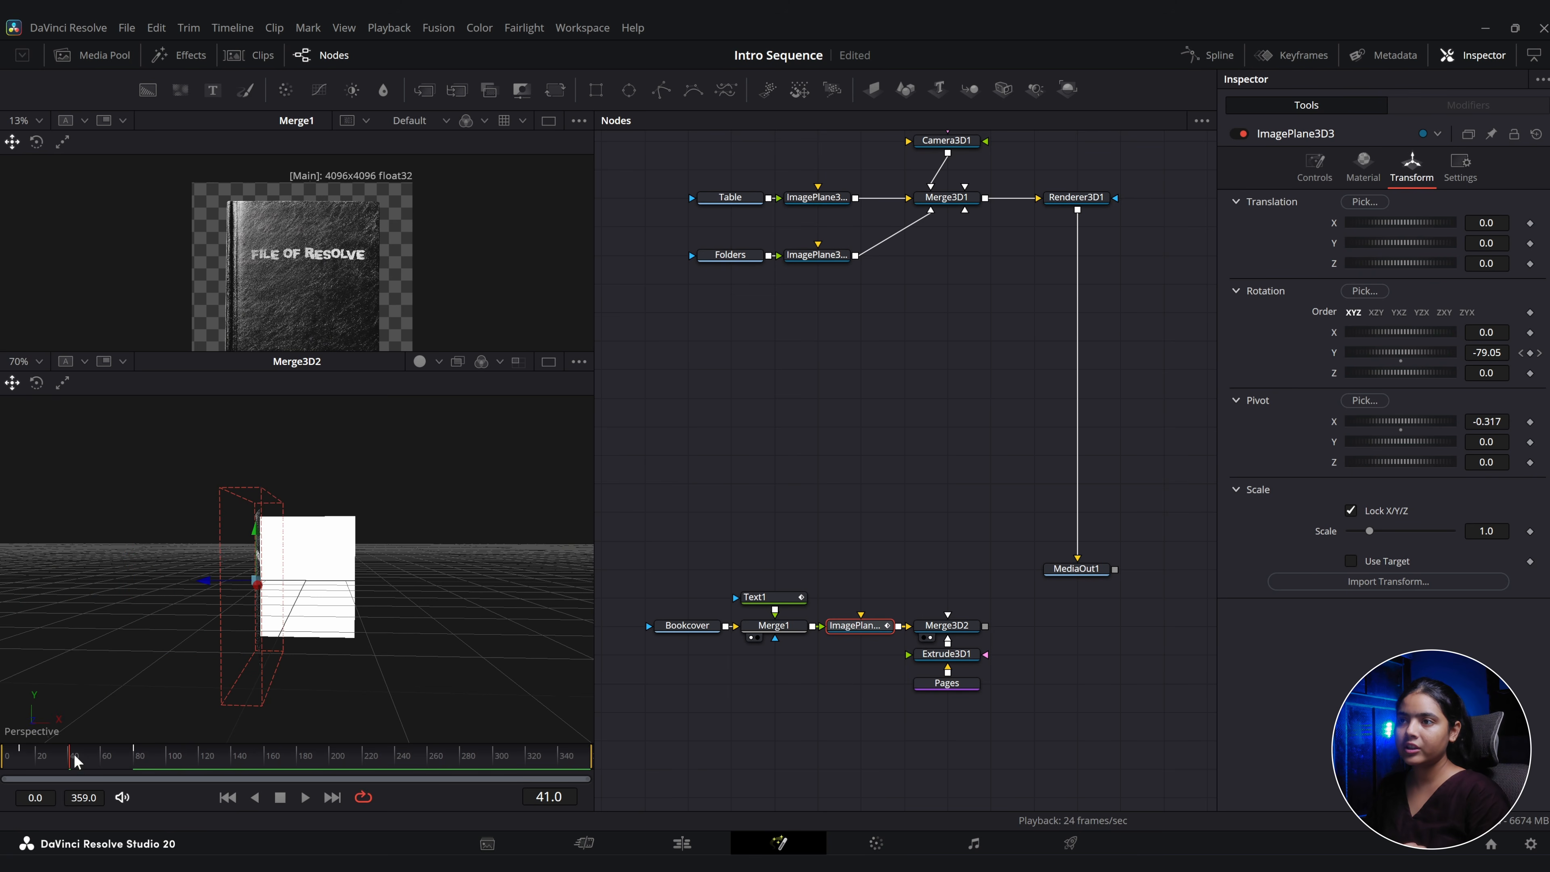
drag(321, 666, 314, 663)
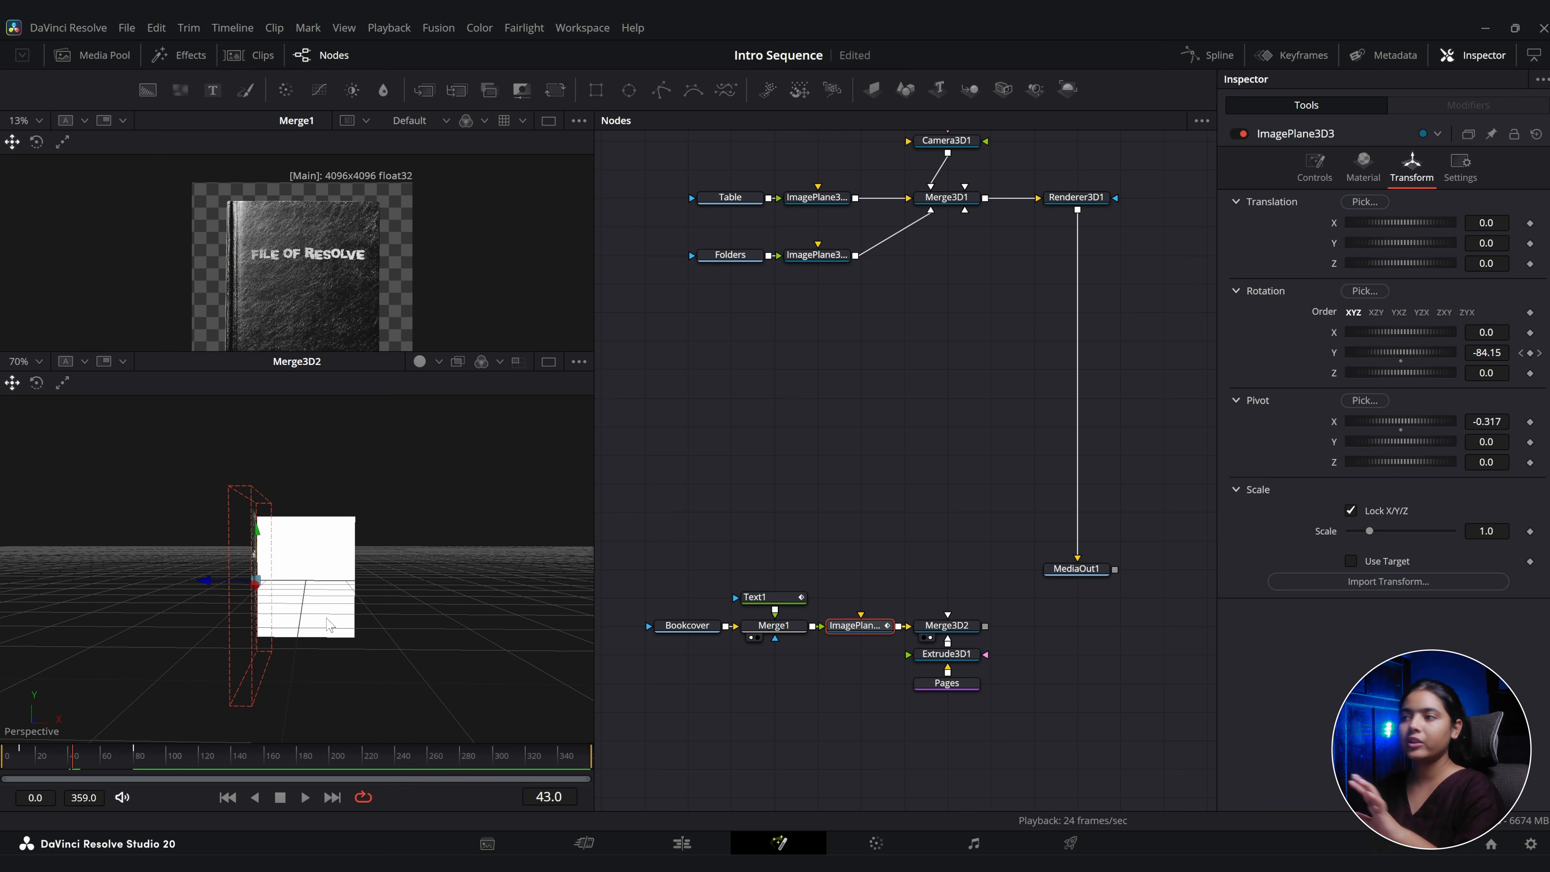
click(763, 597)
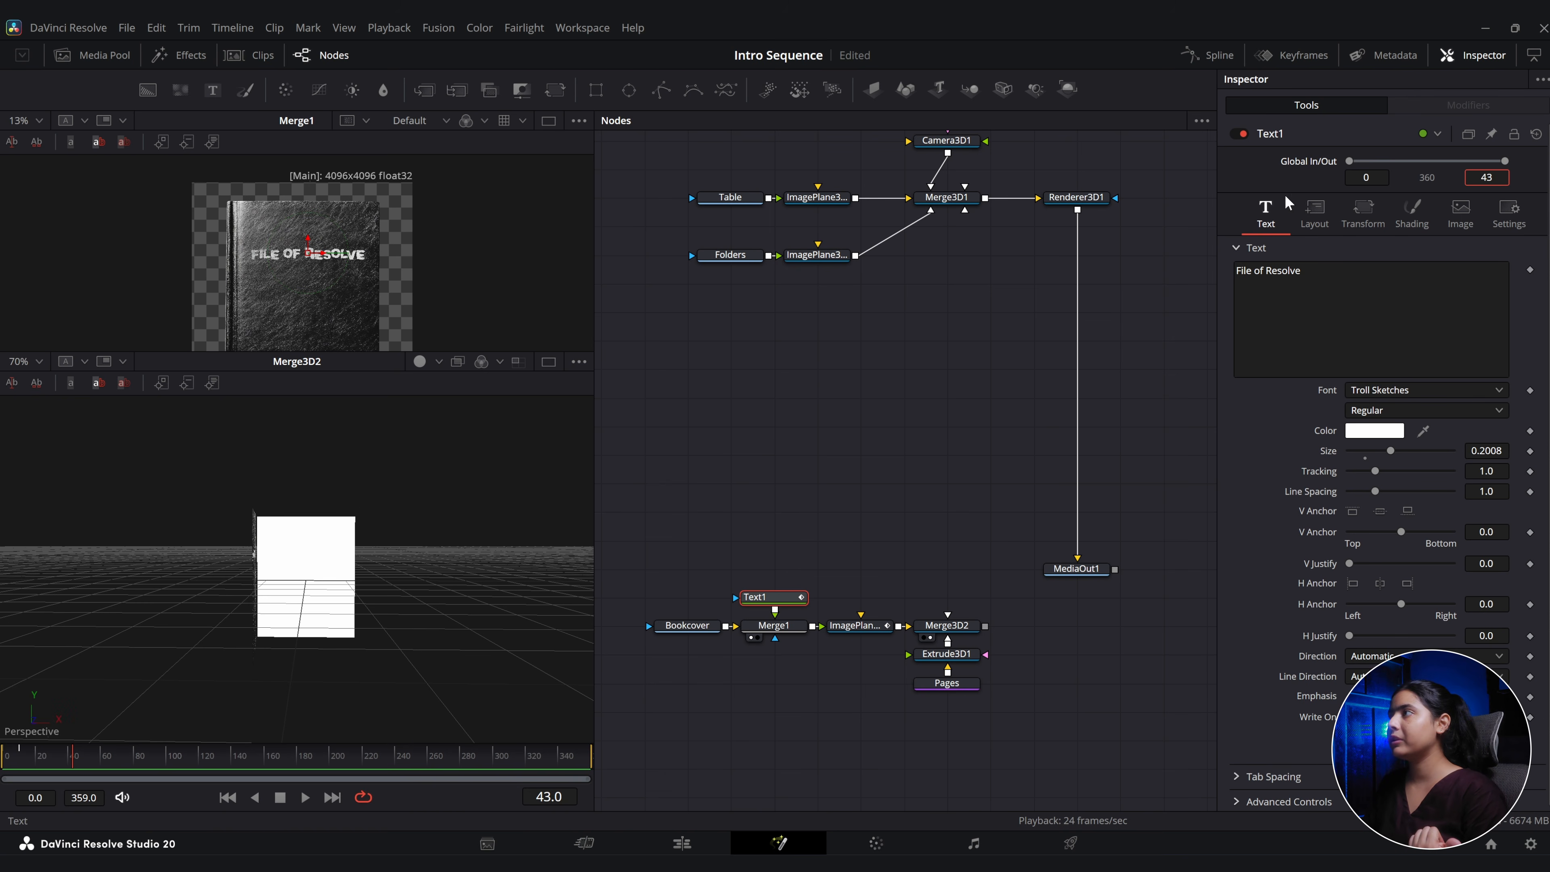
key(Return)
click(52, 756)
key(space)
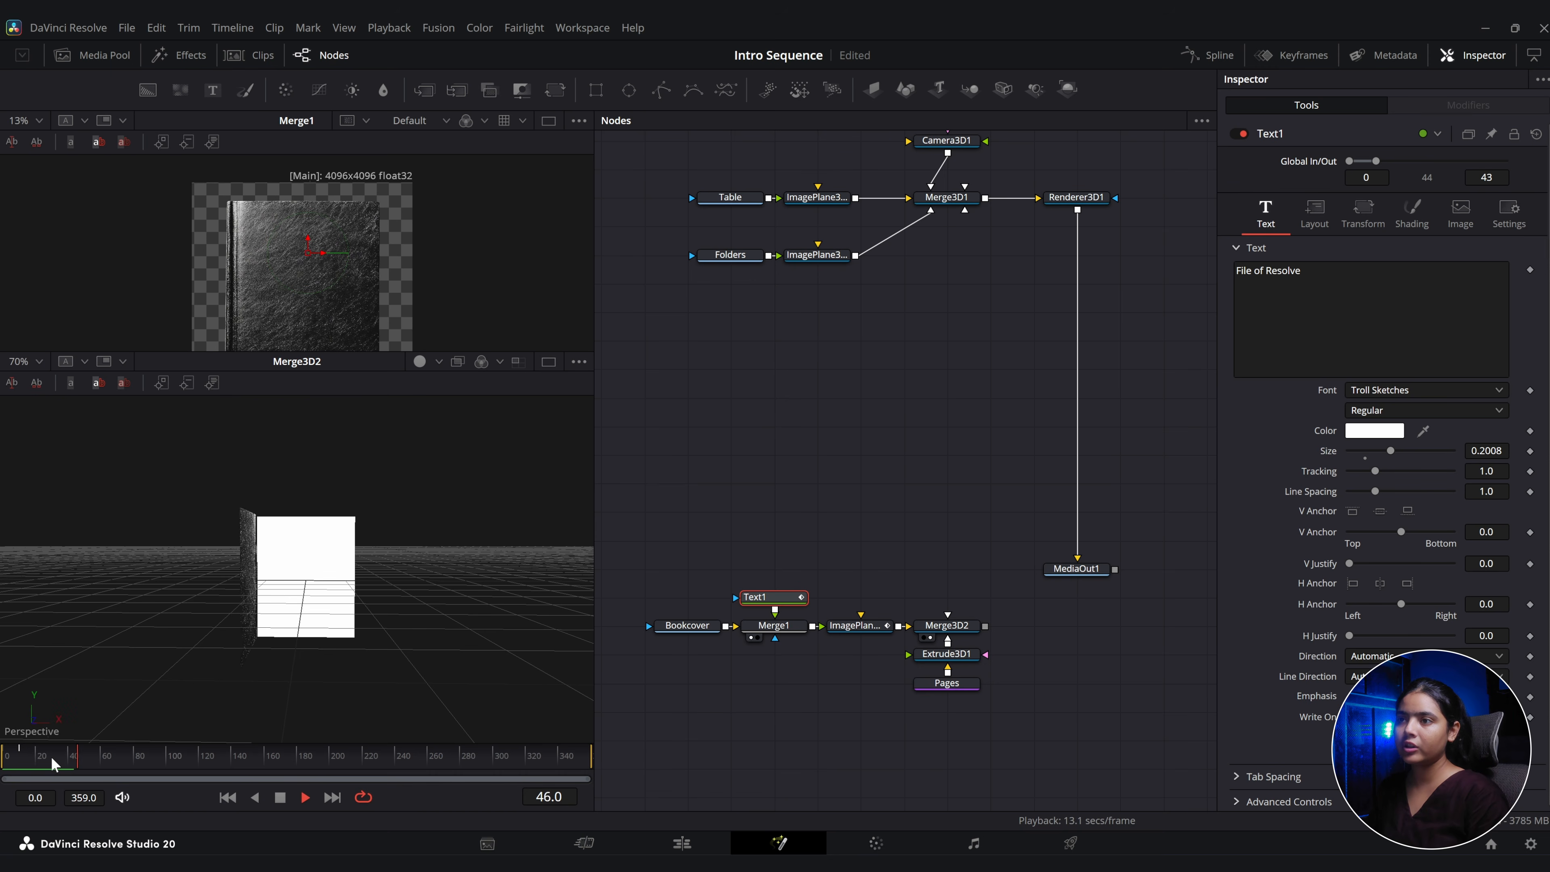
click(21, 756)
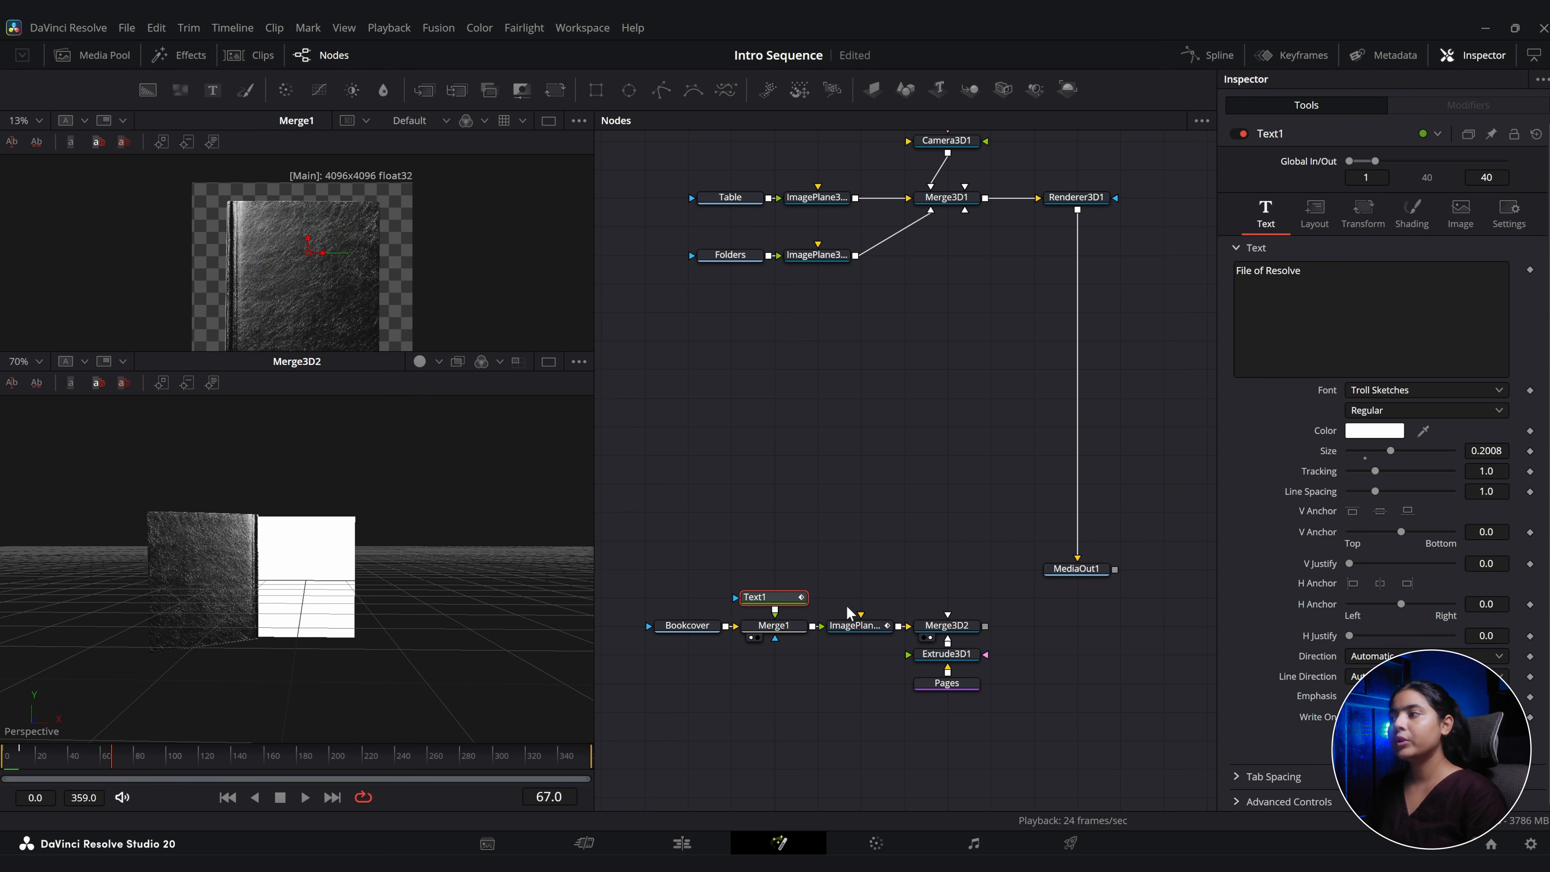
Group the title, cover, pages, extrude and merge nodes of the book and rename the group Book.
drag(630, 579, 998, 725)
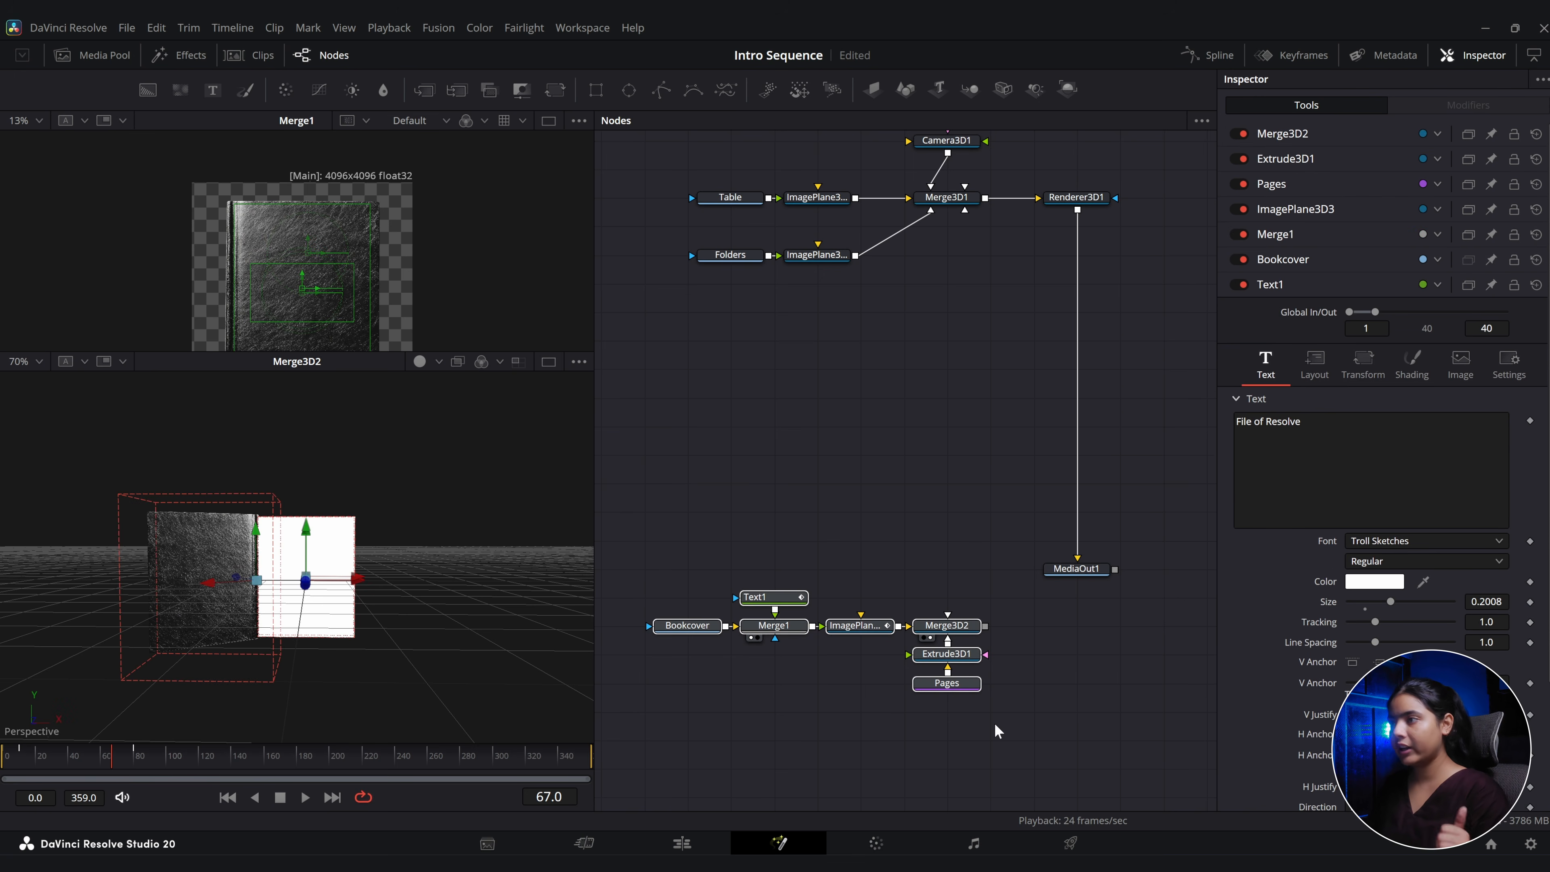
key(ctrl+g)
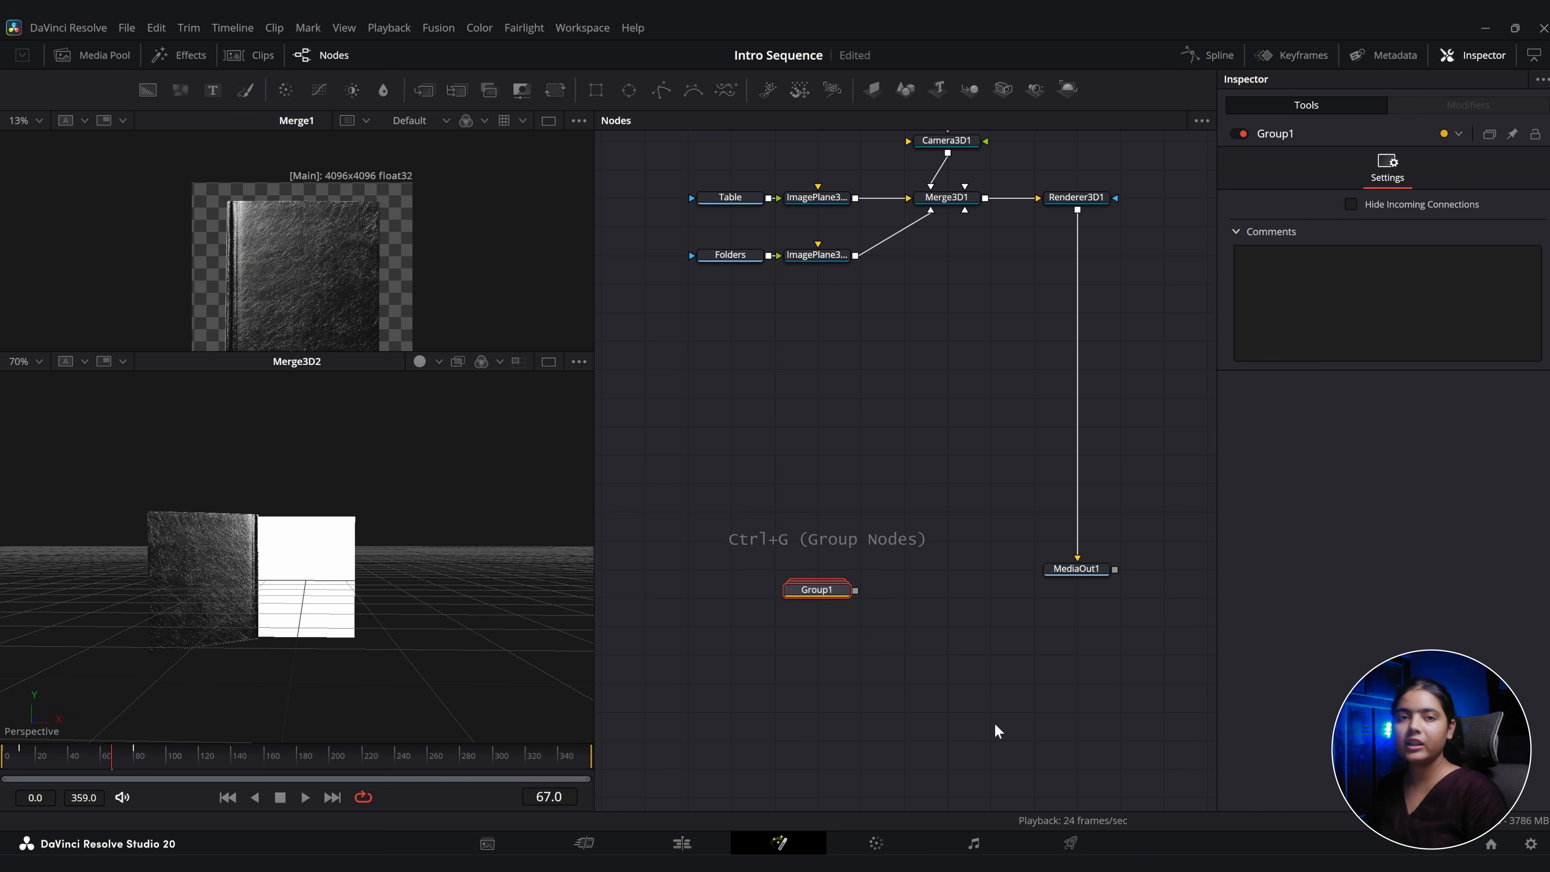
key(F2)
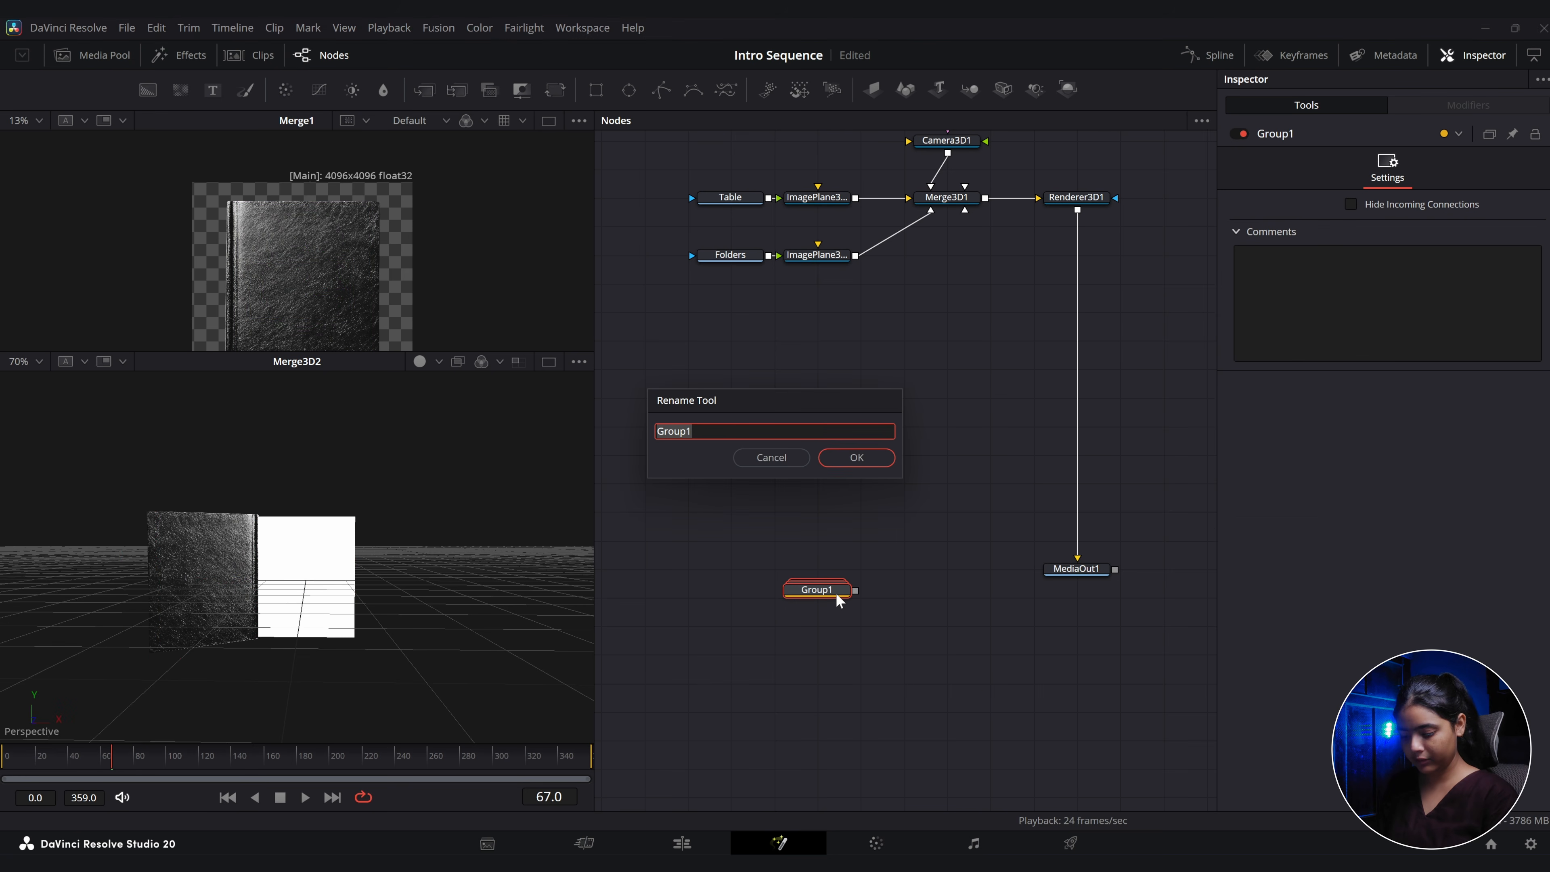
click(879, 459)
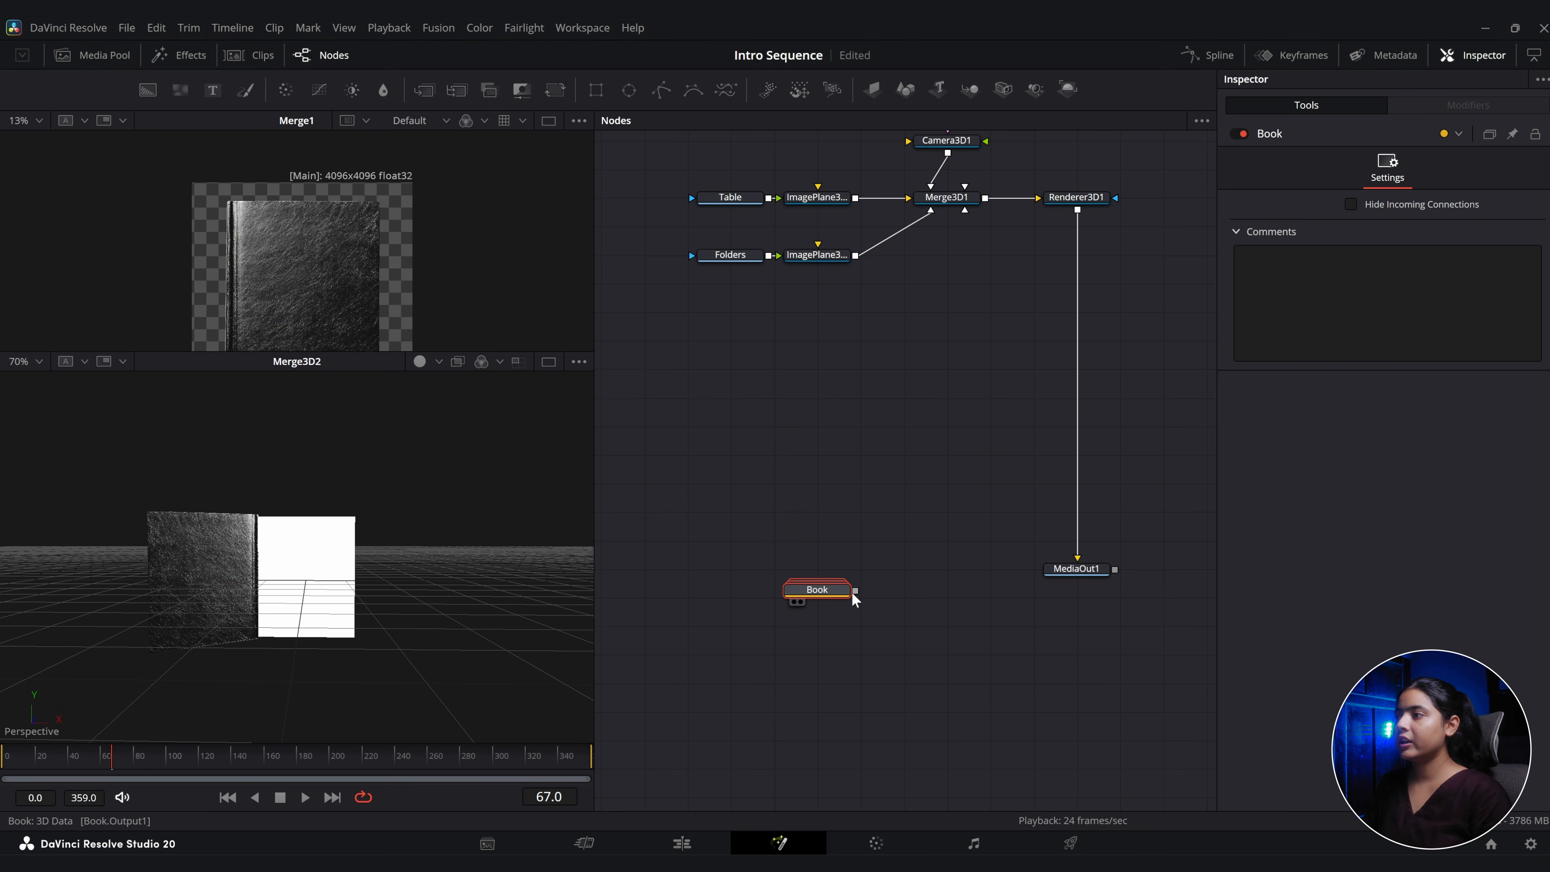
Connect the Book group to Merge3D1, expand the group, and view Merge3D1 and Renderer3D1 in the two viewers.
drag(854, 590, 807, 363)
double_click(807, 365)
drag(756, 533, 752, 634)
drag(942, 299, 278, 638)
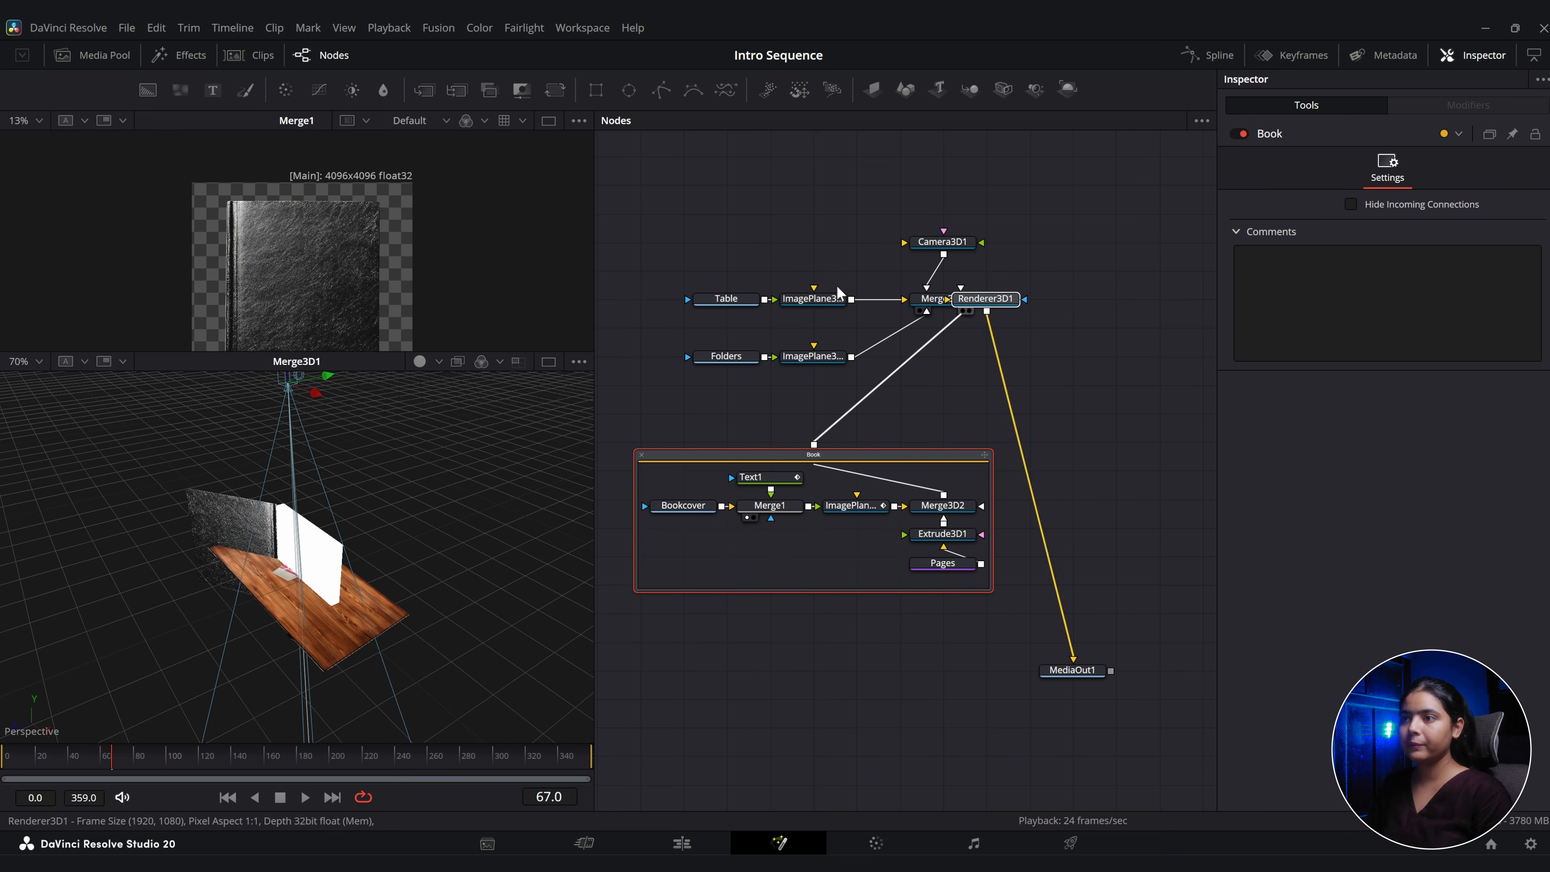
click(1049, 311)
Lay the book flat by setting Merge3D2's X rotation to -90 and scale it down to about 0.198.
click(935, 504)
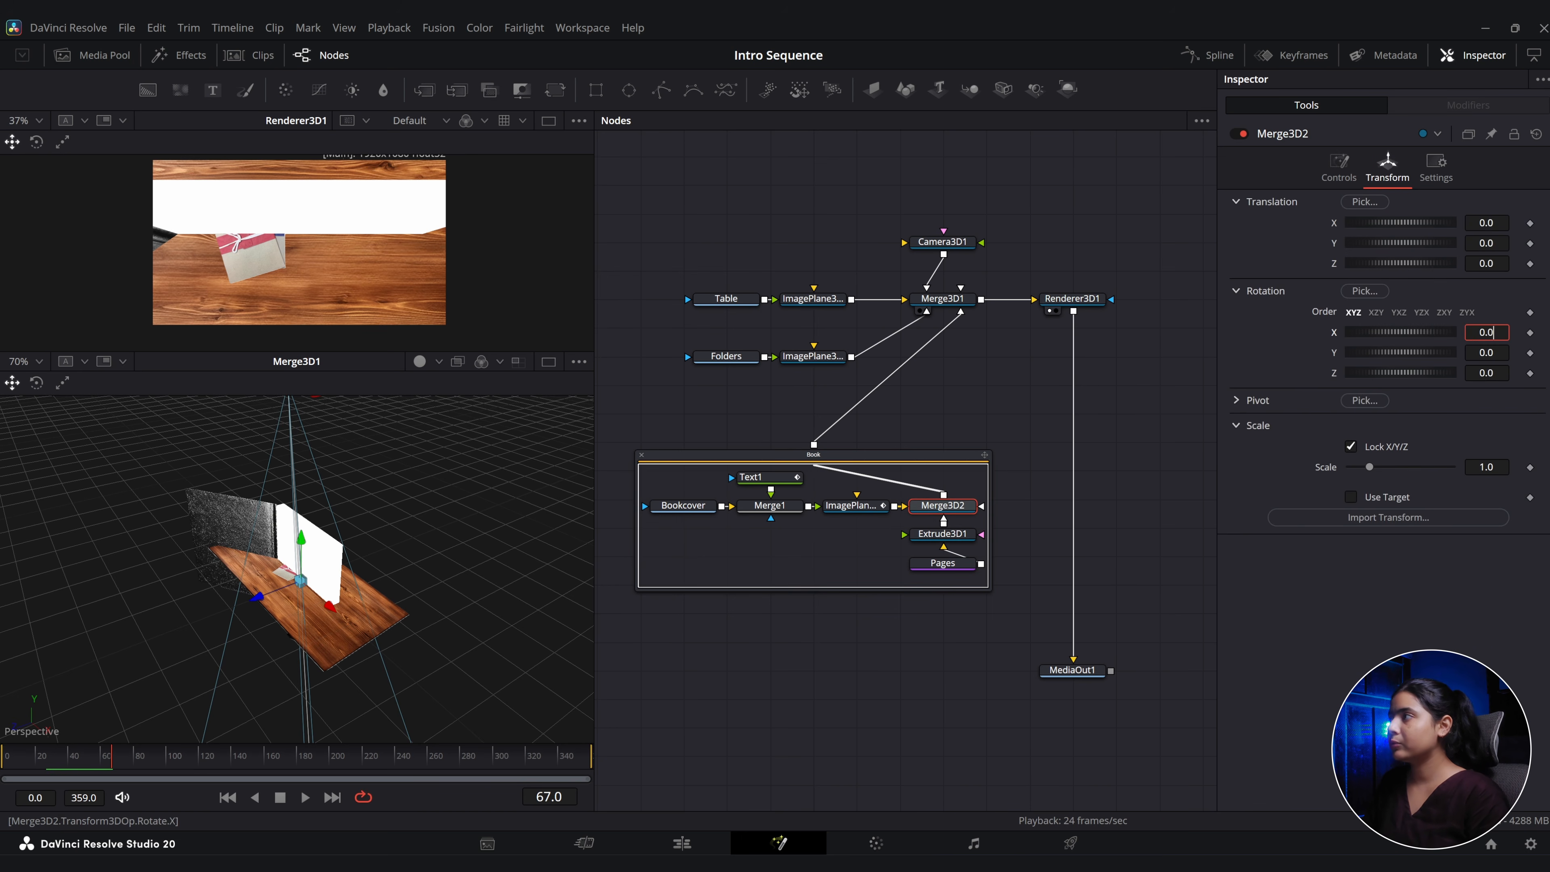
key(Tab)
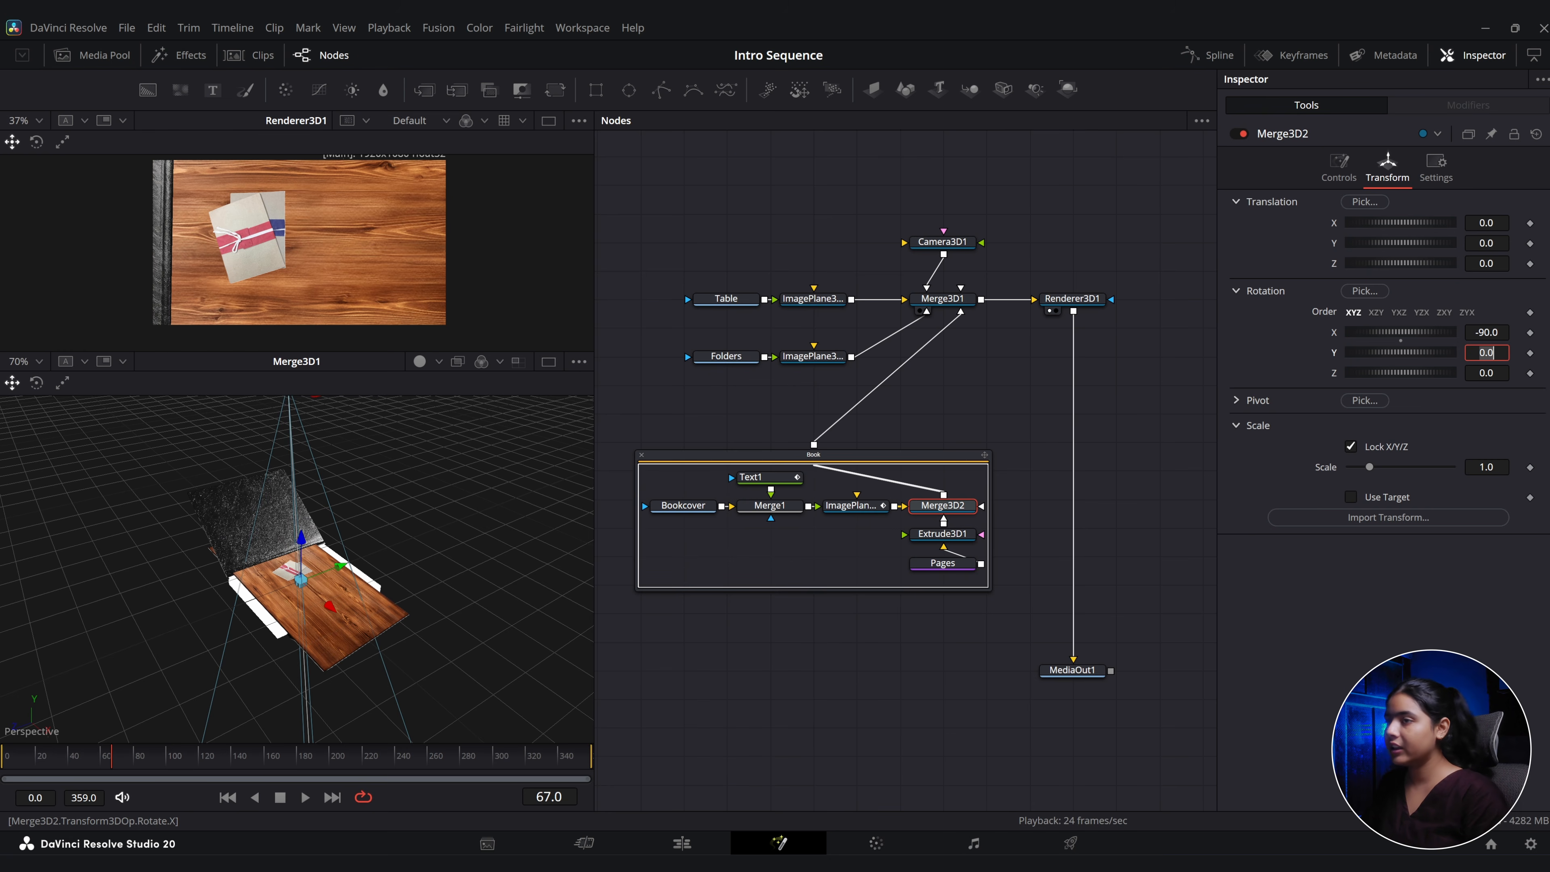
drag(1381, 472, 1353, 469)
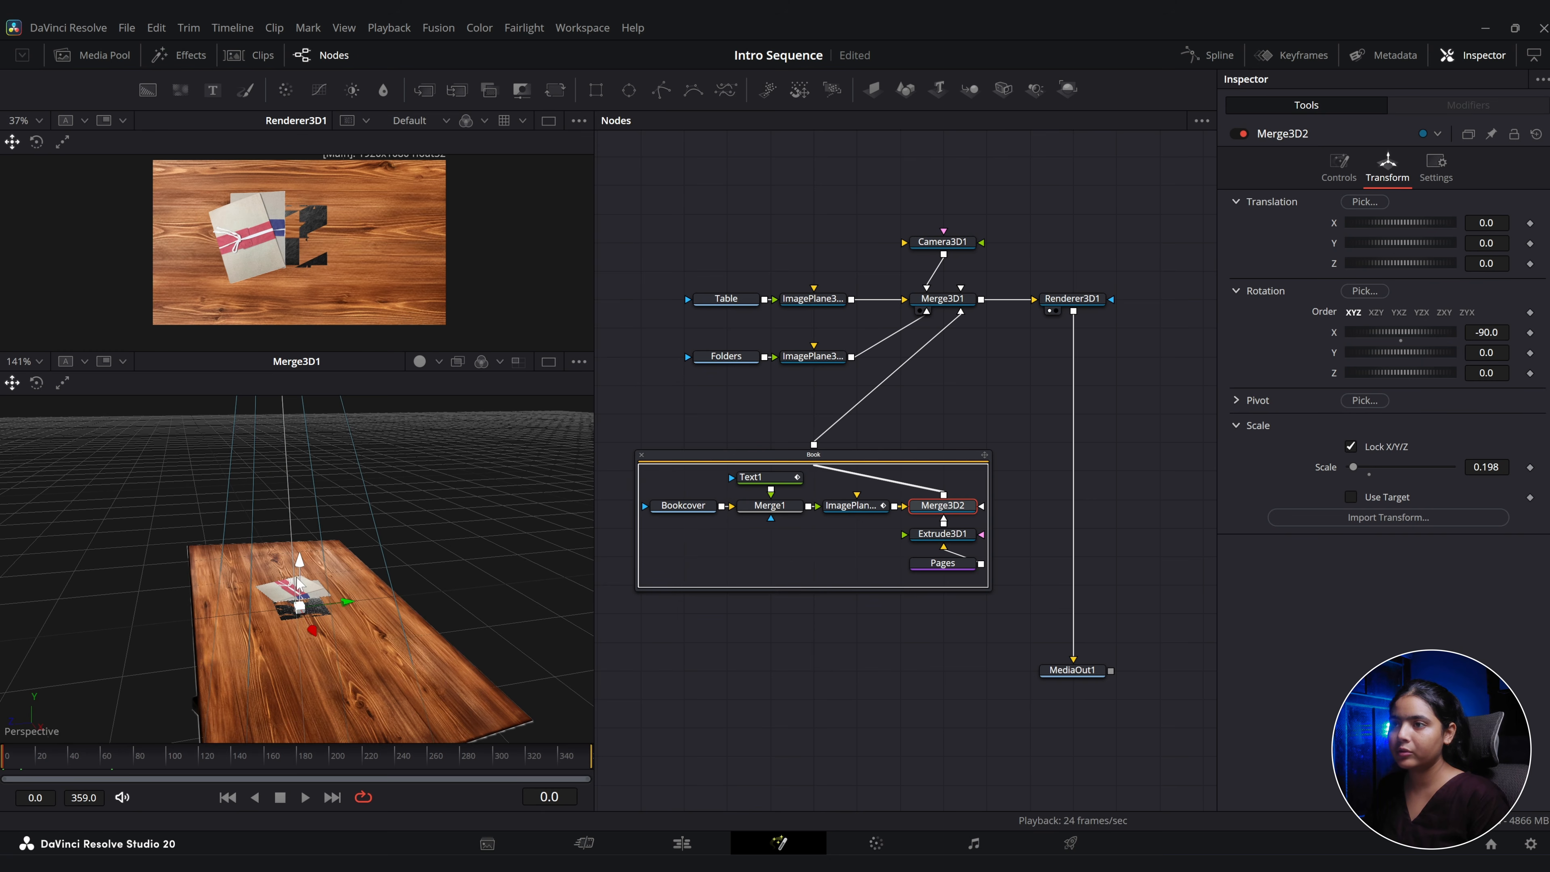
Raise the book above the table to Y about 0.0225, enlarge it slightly, shift it along X, and play back the opening.
drag(298, 589, 297, 577)
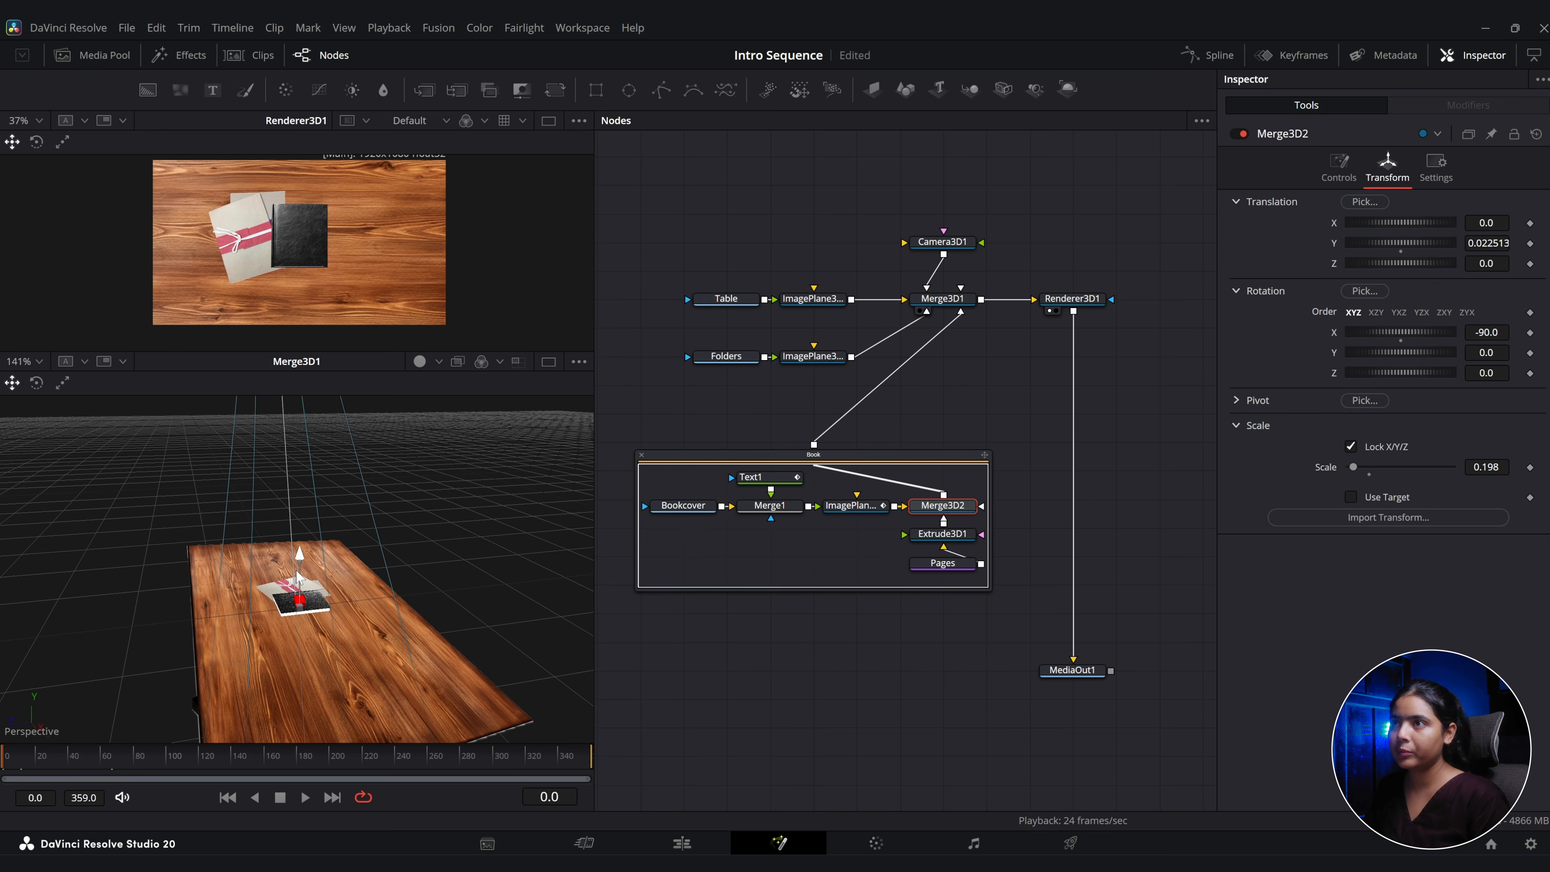
scroll(299, 645, up, 2)
drag(300, 646, 397, 702)
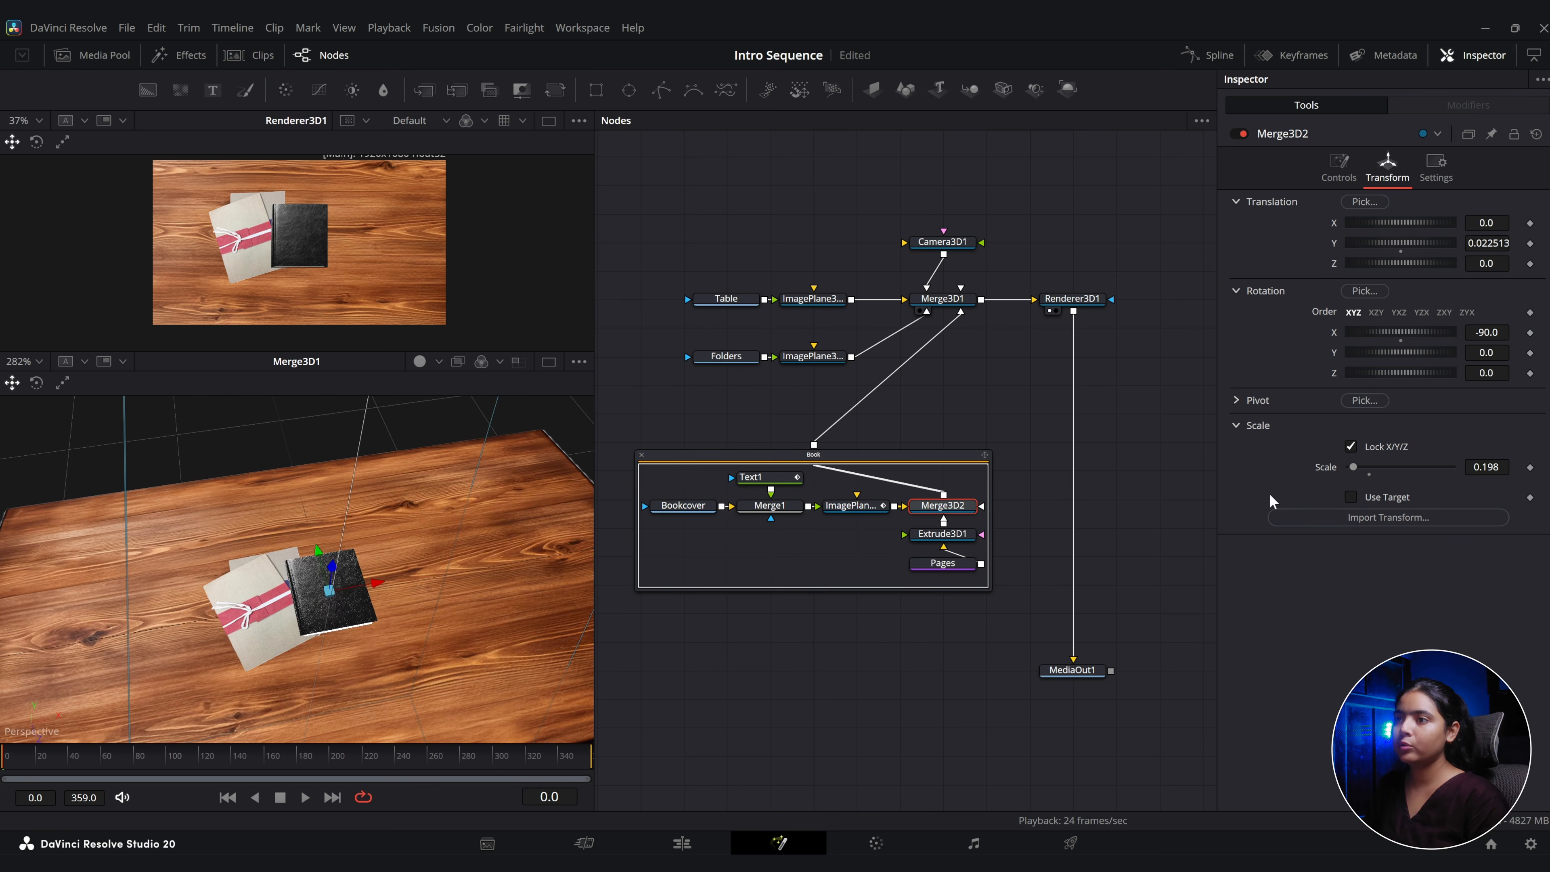
drag(1487, 467, 1498, 467)
drag(370, 585, 397, 581)
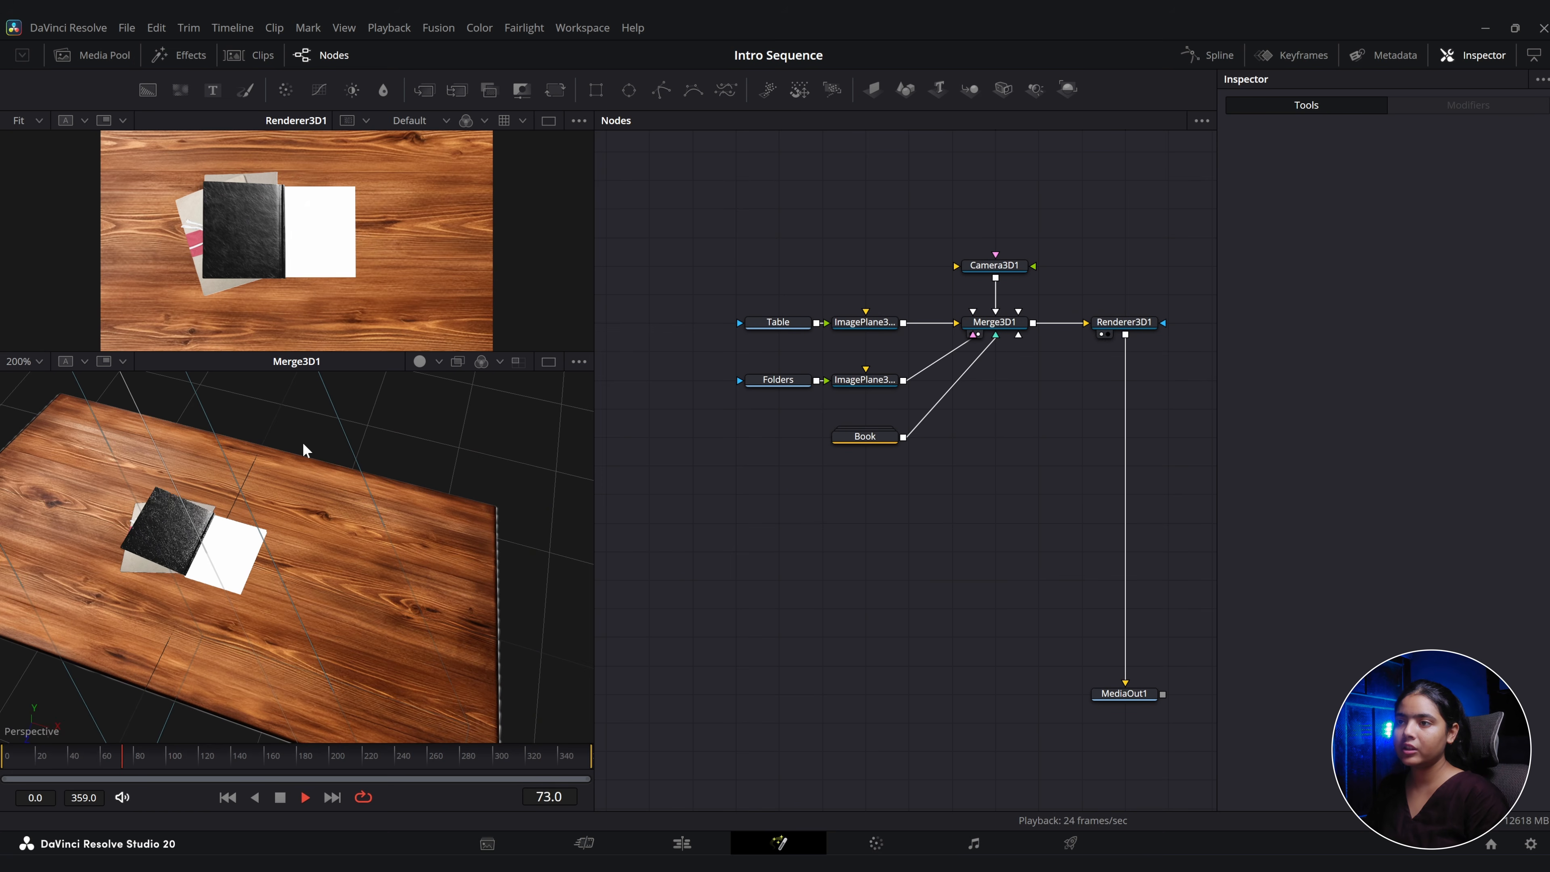
key(space)
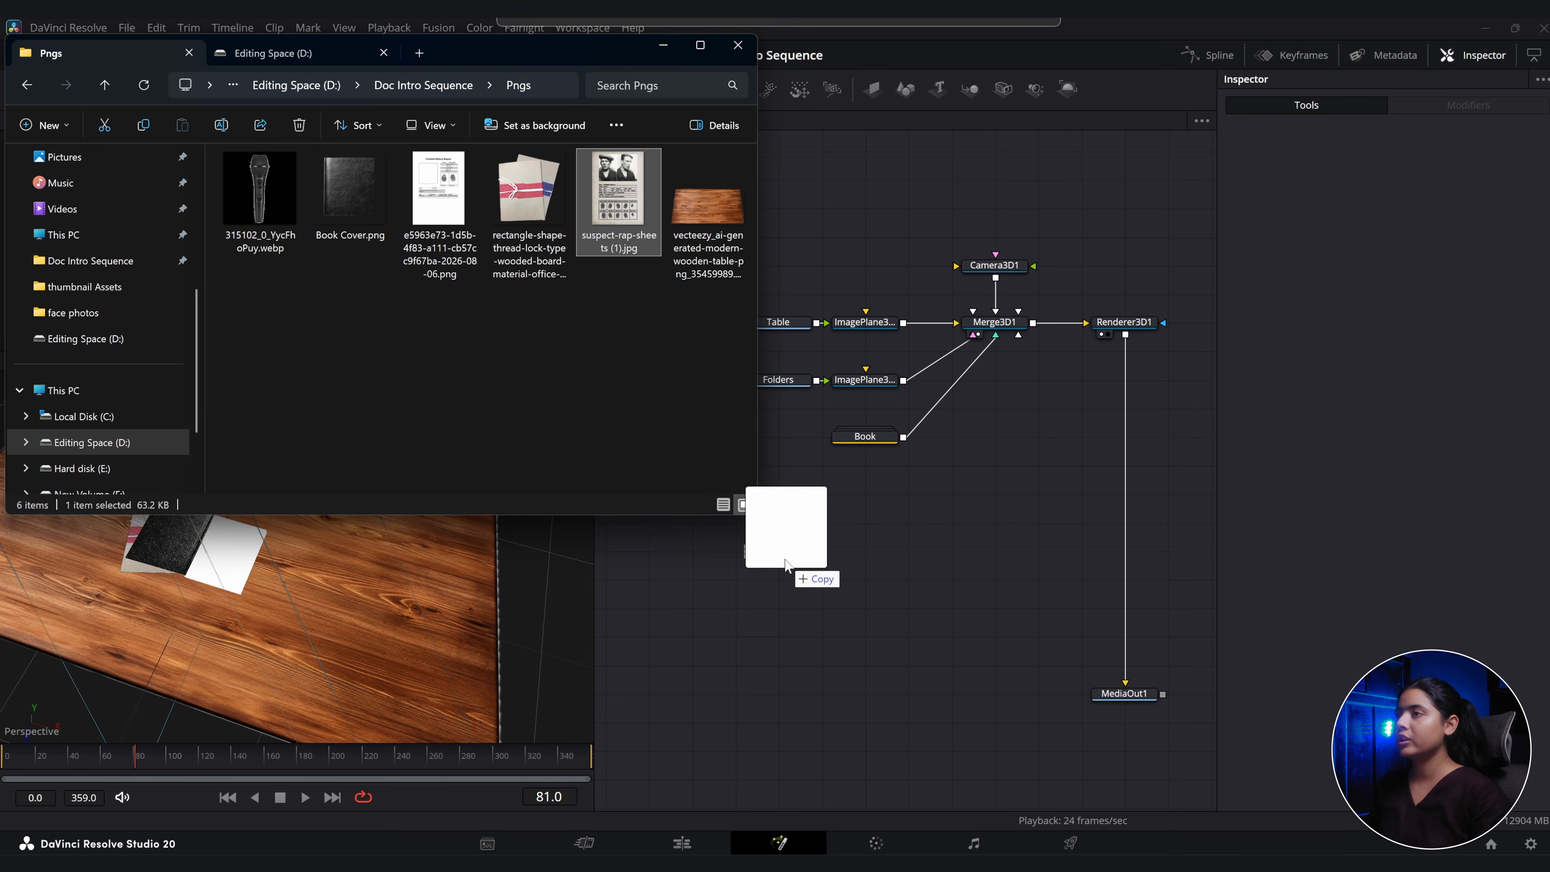
Import suspect-rap-sheets (1).jpg as a node named Doc 1, add an image plane to it and connect the plane to Merge3D1.
drag(785, 526, 692, 550)
key(F2)
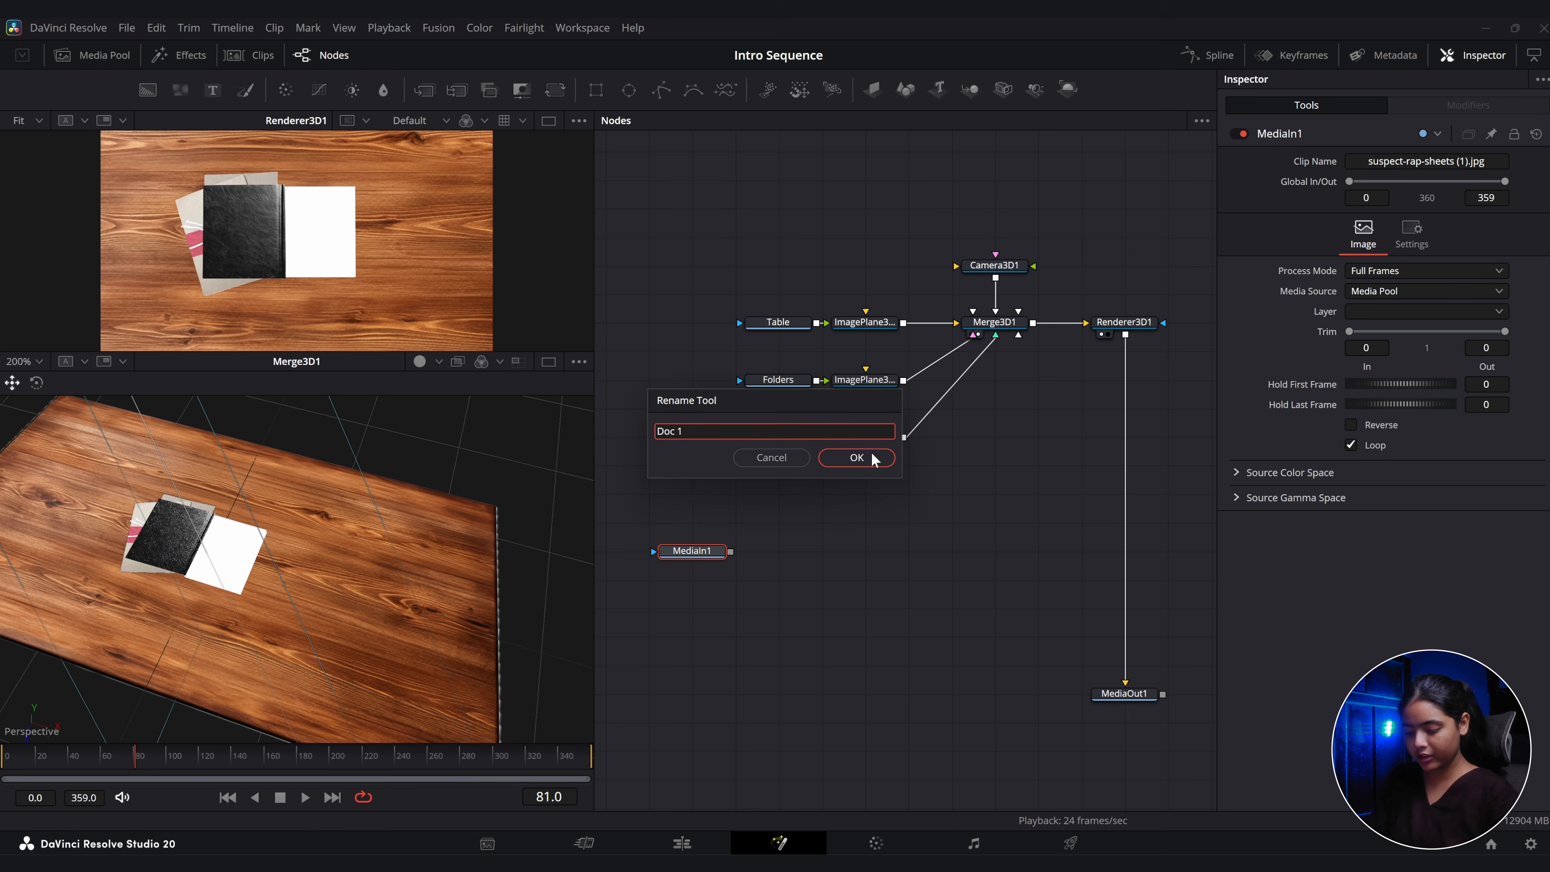
click(856, 457)
click(873, 89)
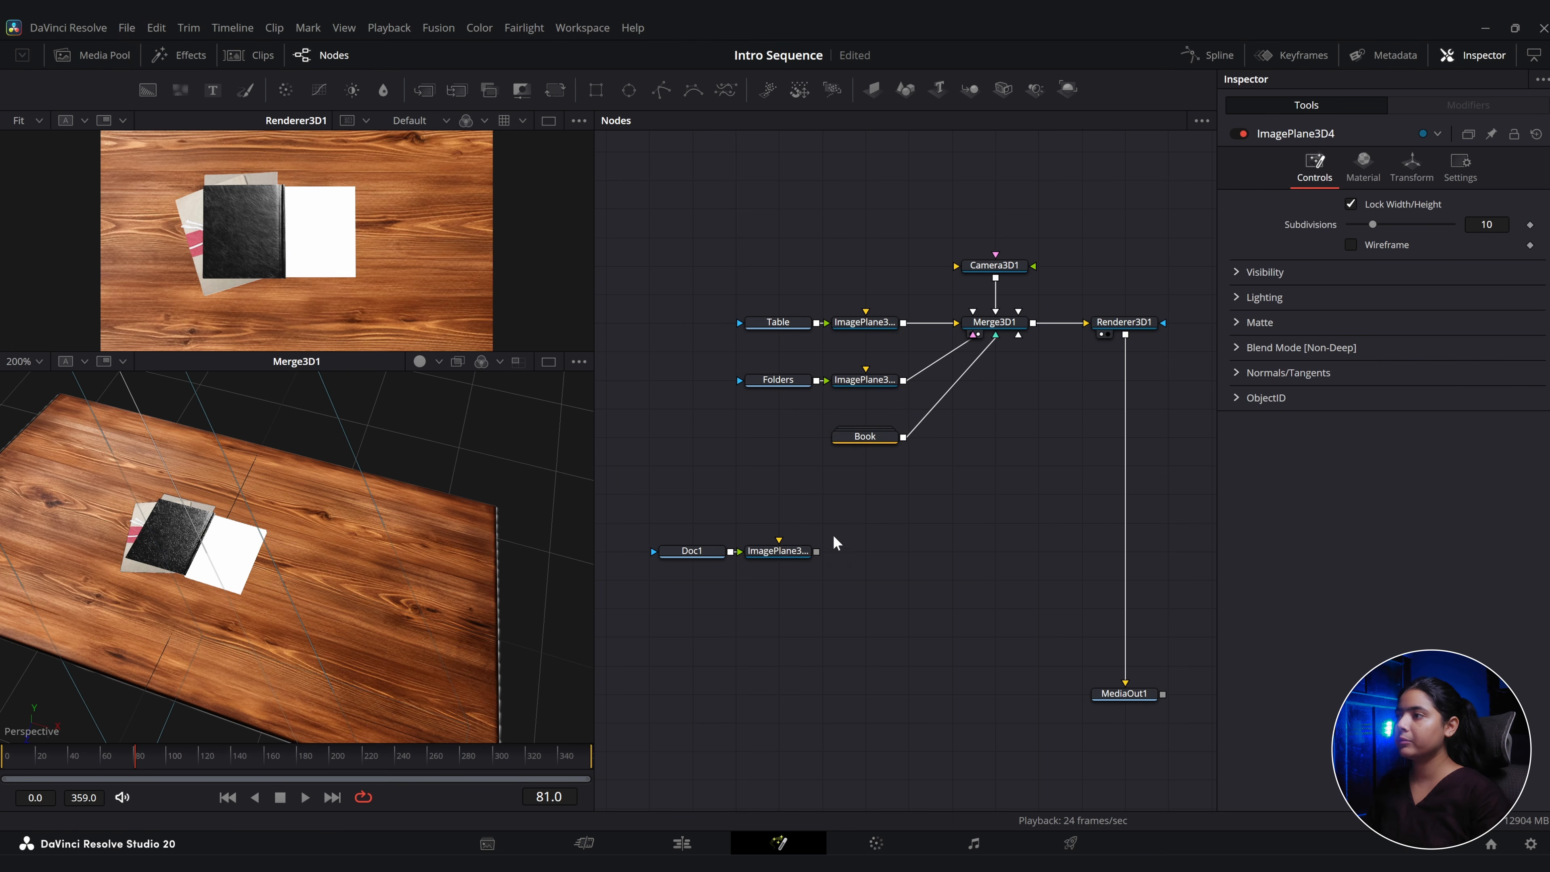
drag(816, 551, 1018, 333)
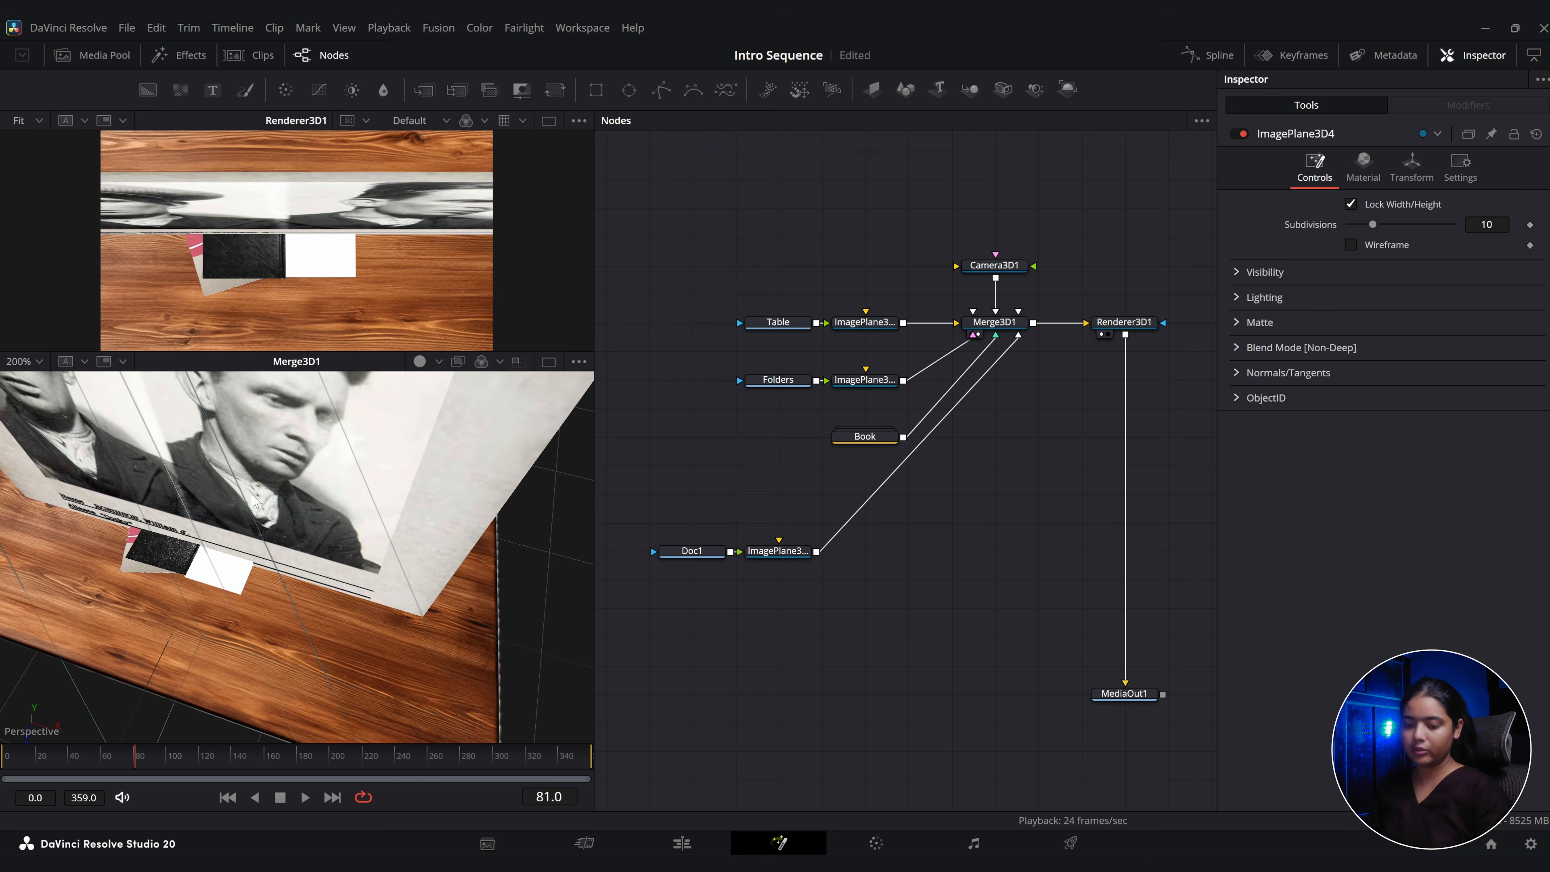
Lay the Doc1 image plane flat with an X rotation of -90 and scale it down to about 0.209.
scroll(252, 497, down, 1)
drag(253, 498, 323, 467)
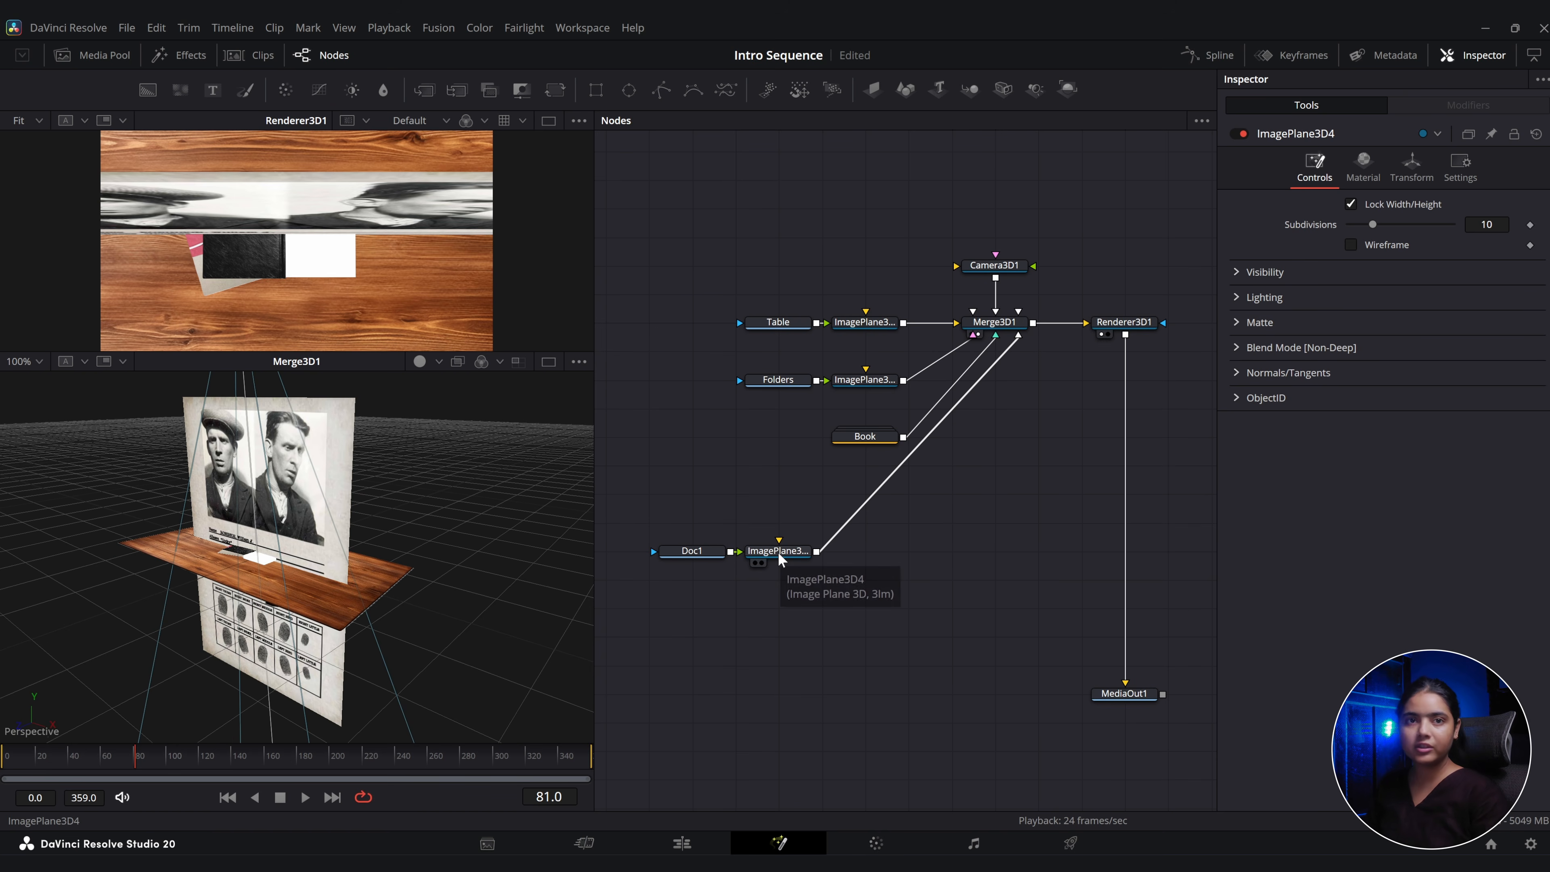
click(777, 552)
click(1407, 177)
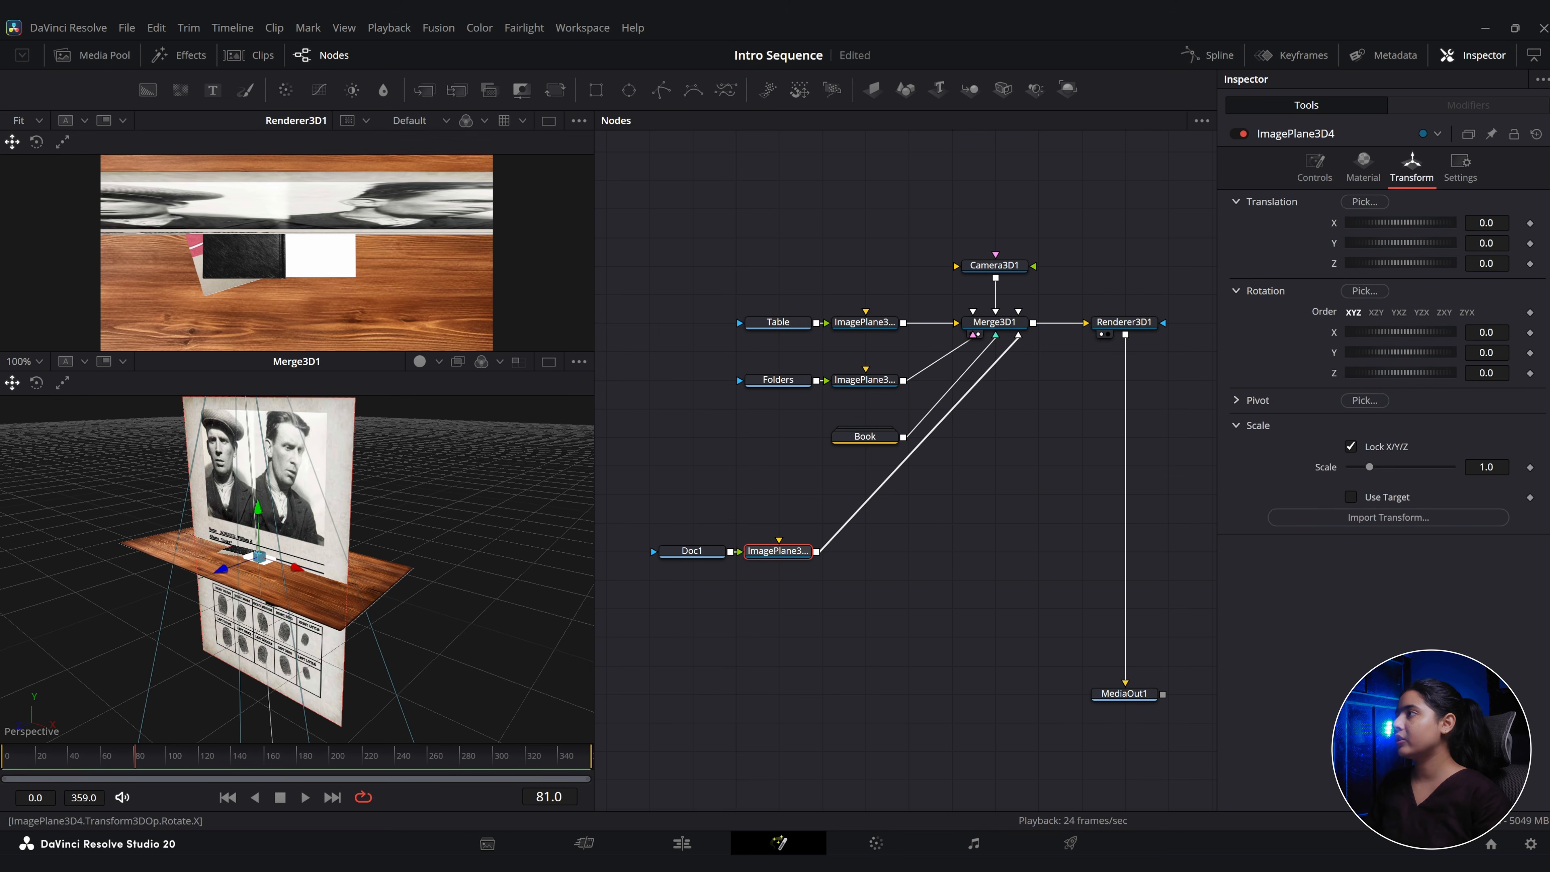
click(1486, 333)
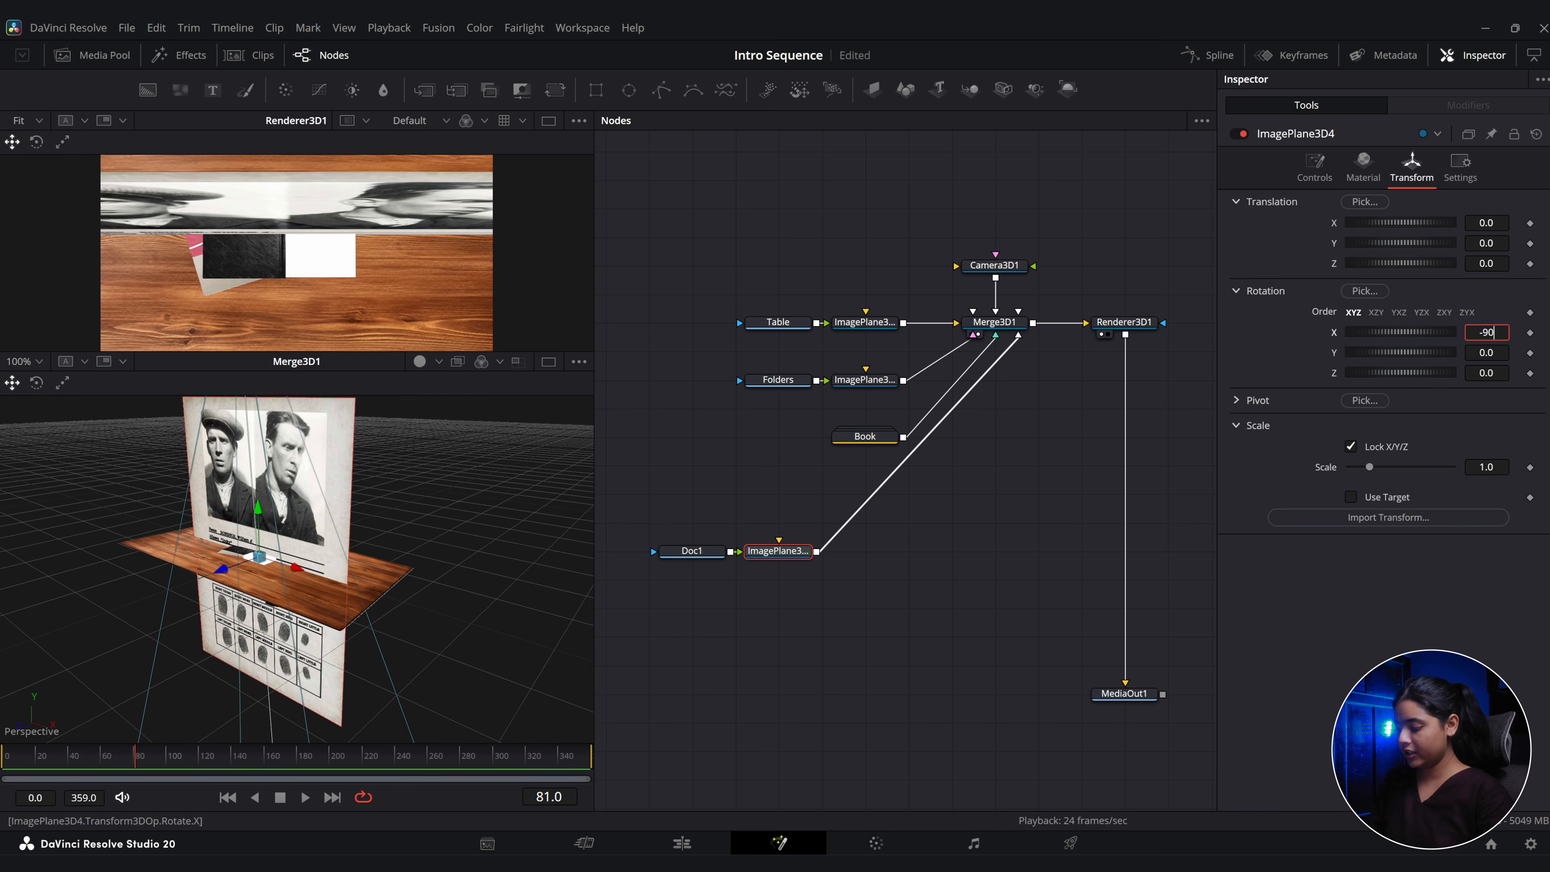
text(-90)
key(Tab)
drag(1370, 467, 1353, 467)
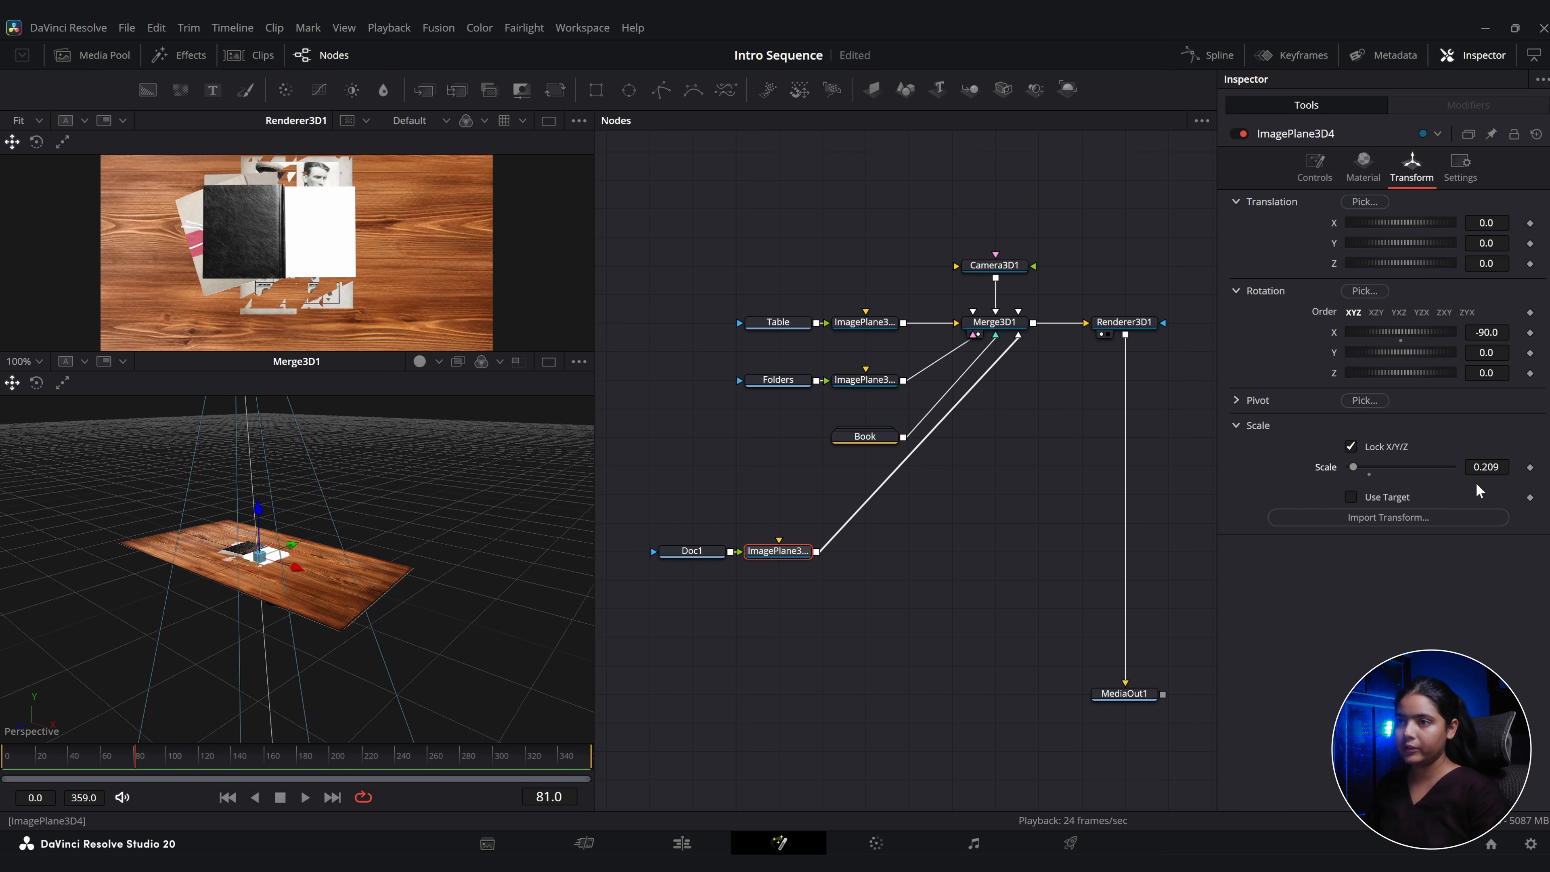
Fit Doc1 onto the book's page at about X 0.046, Y 0.024, Z -0.005, with Y rotation 2.9 and scale 0.129.
drag(198, 513, 132, 597)
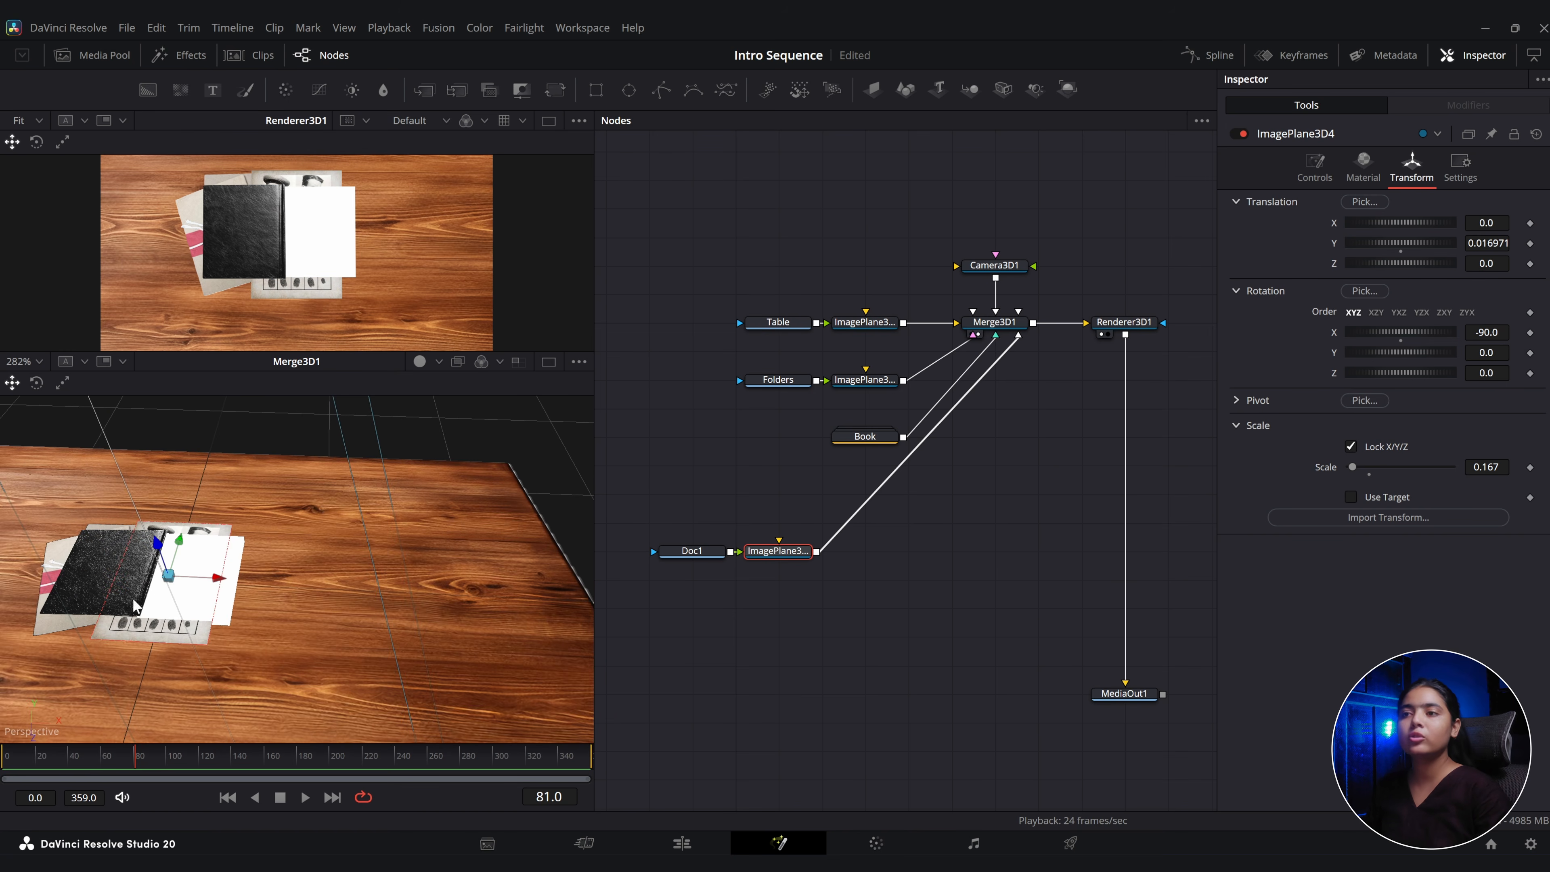
drag(244, 634, 117, 594)
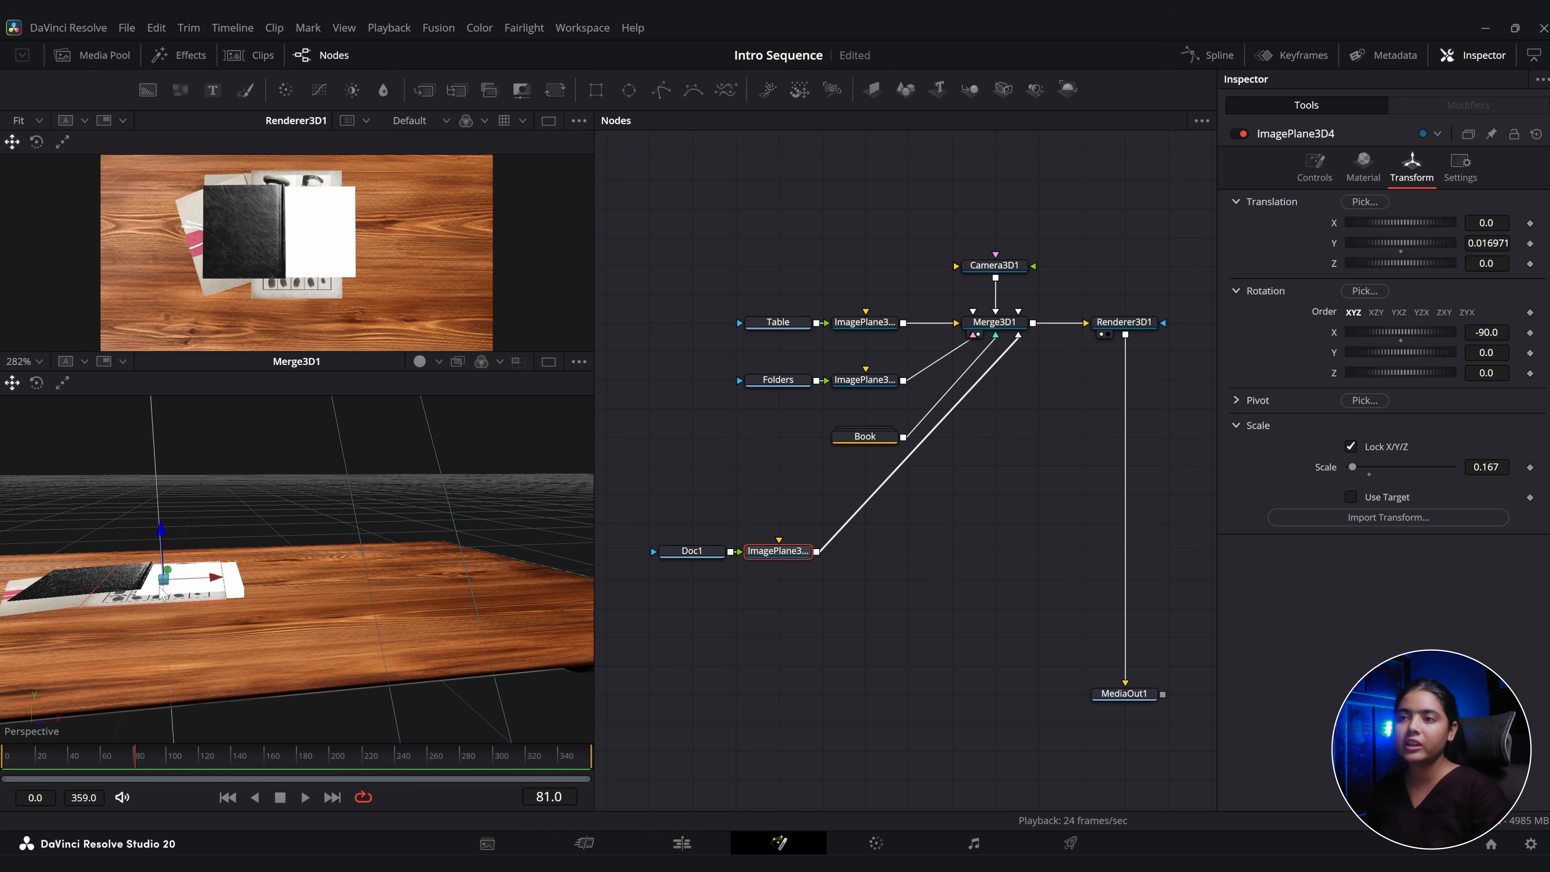
drag(143, 617, 140, 646)
drag(172, 578, 201, 575)
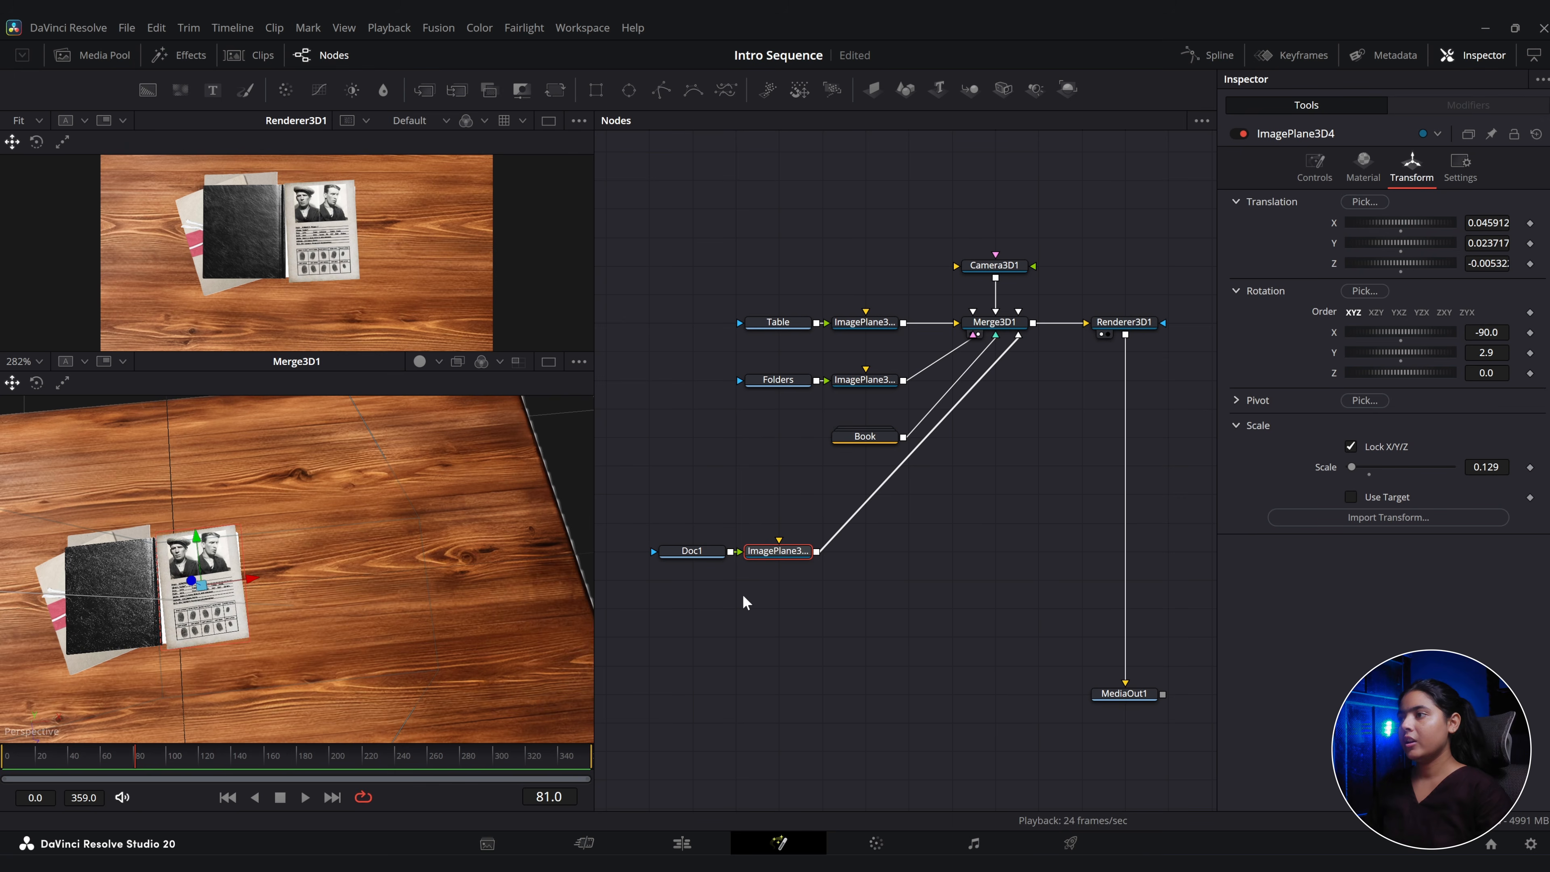
Import the criminal history report PNG from the Pngs folder as Doc2, add an image plane and connect it to Merge3D1.
key(alt+Tab)
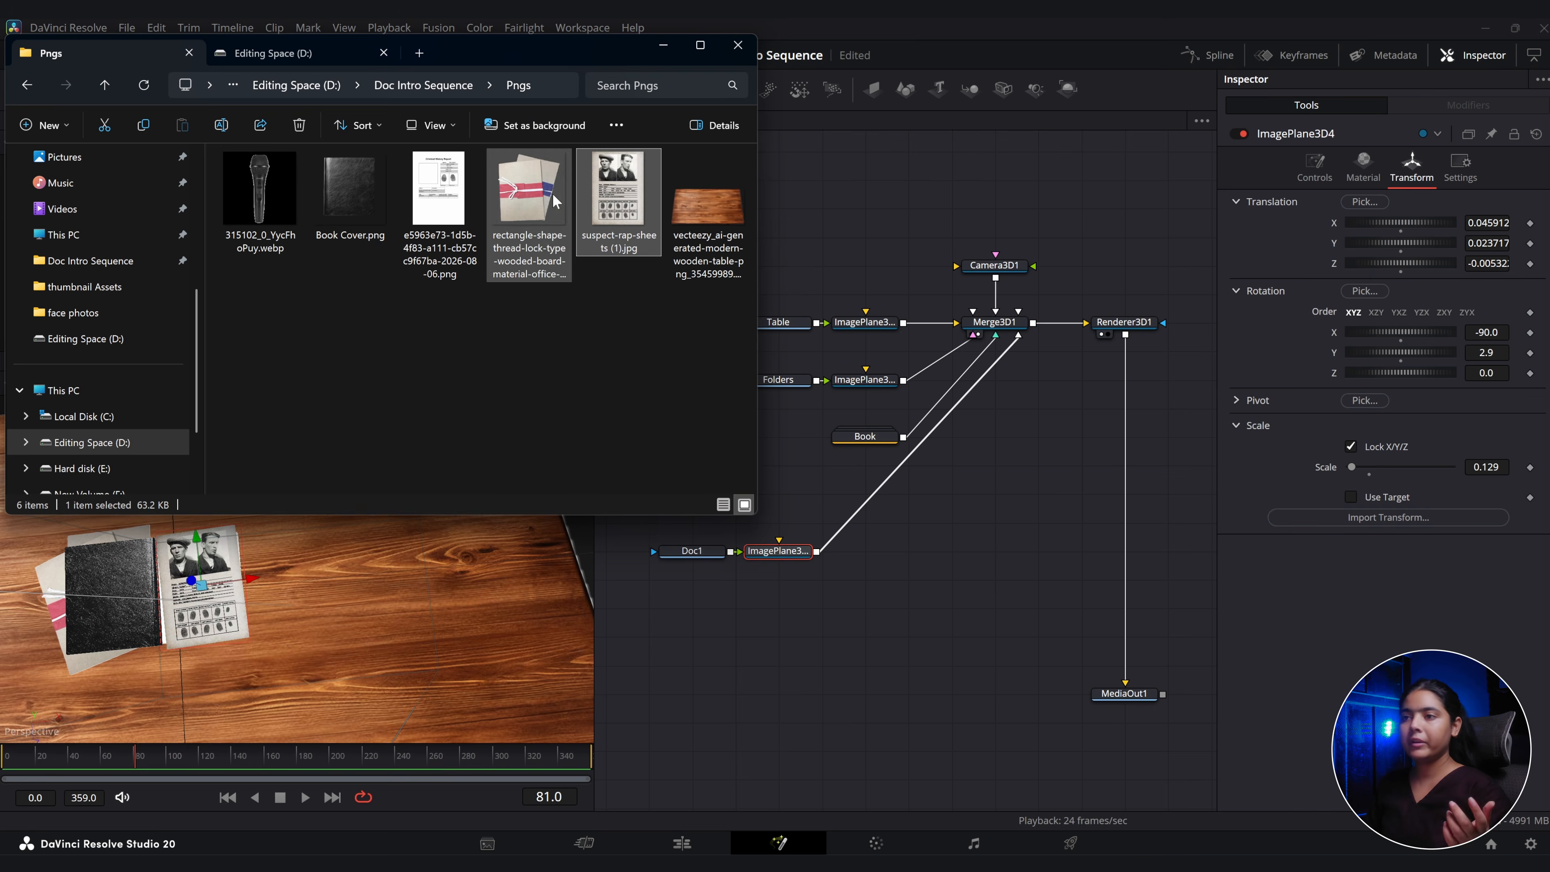
drag(439, 195, 691, 607)
click(663, 45)
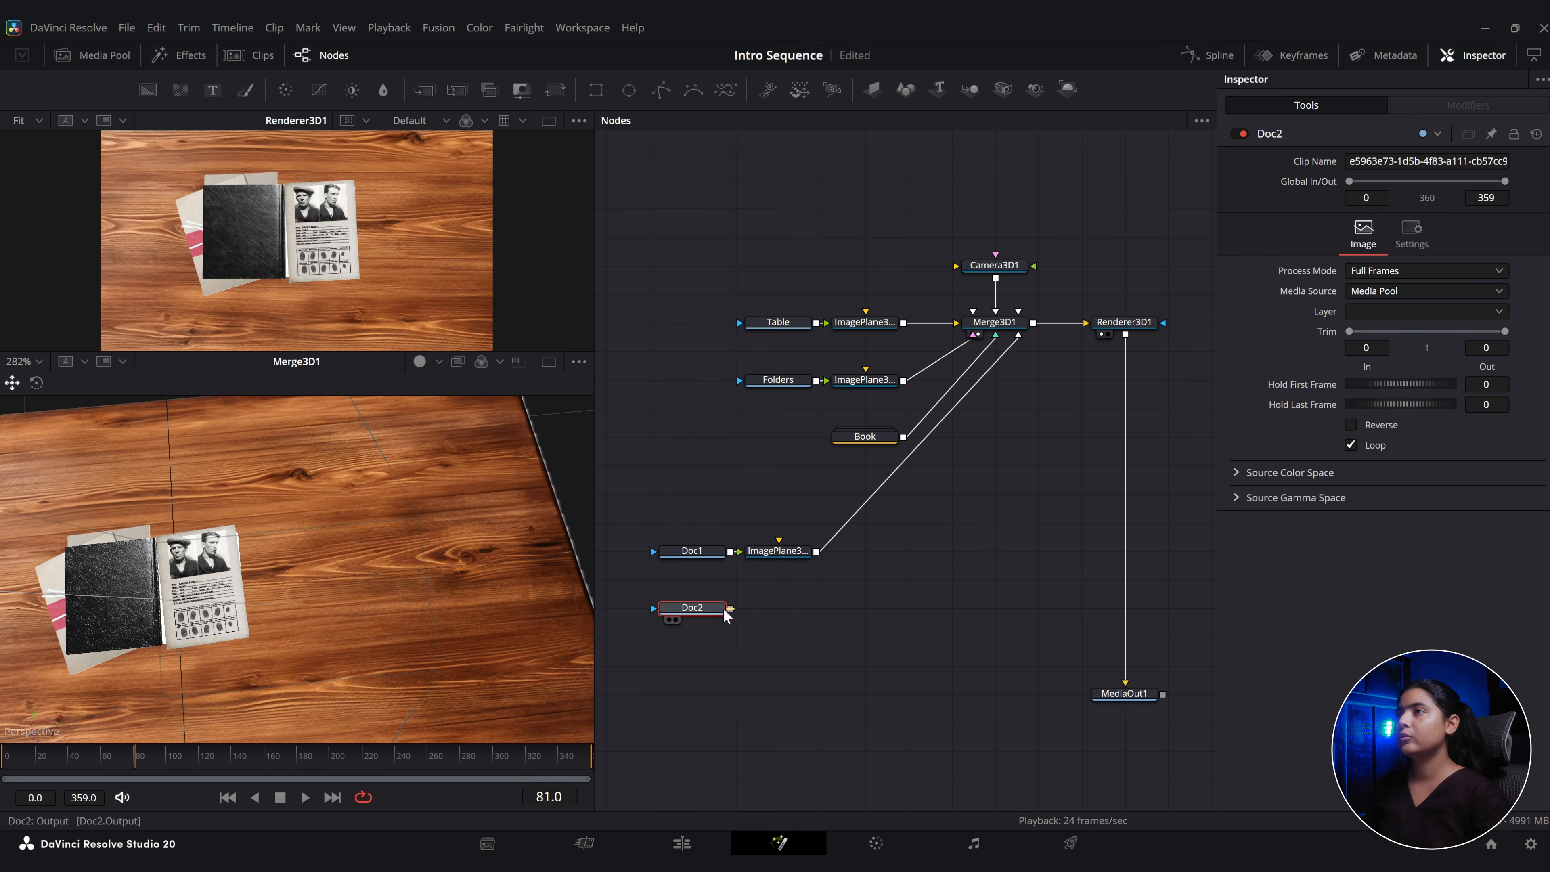
click(873, 90)
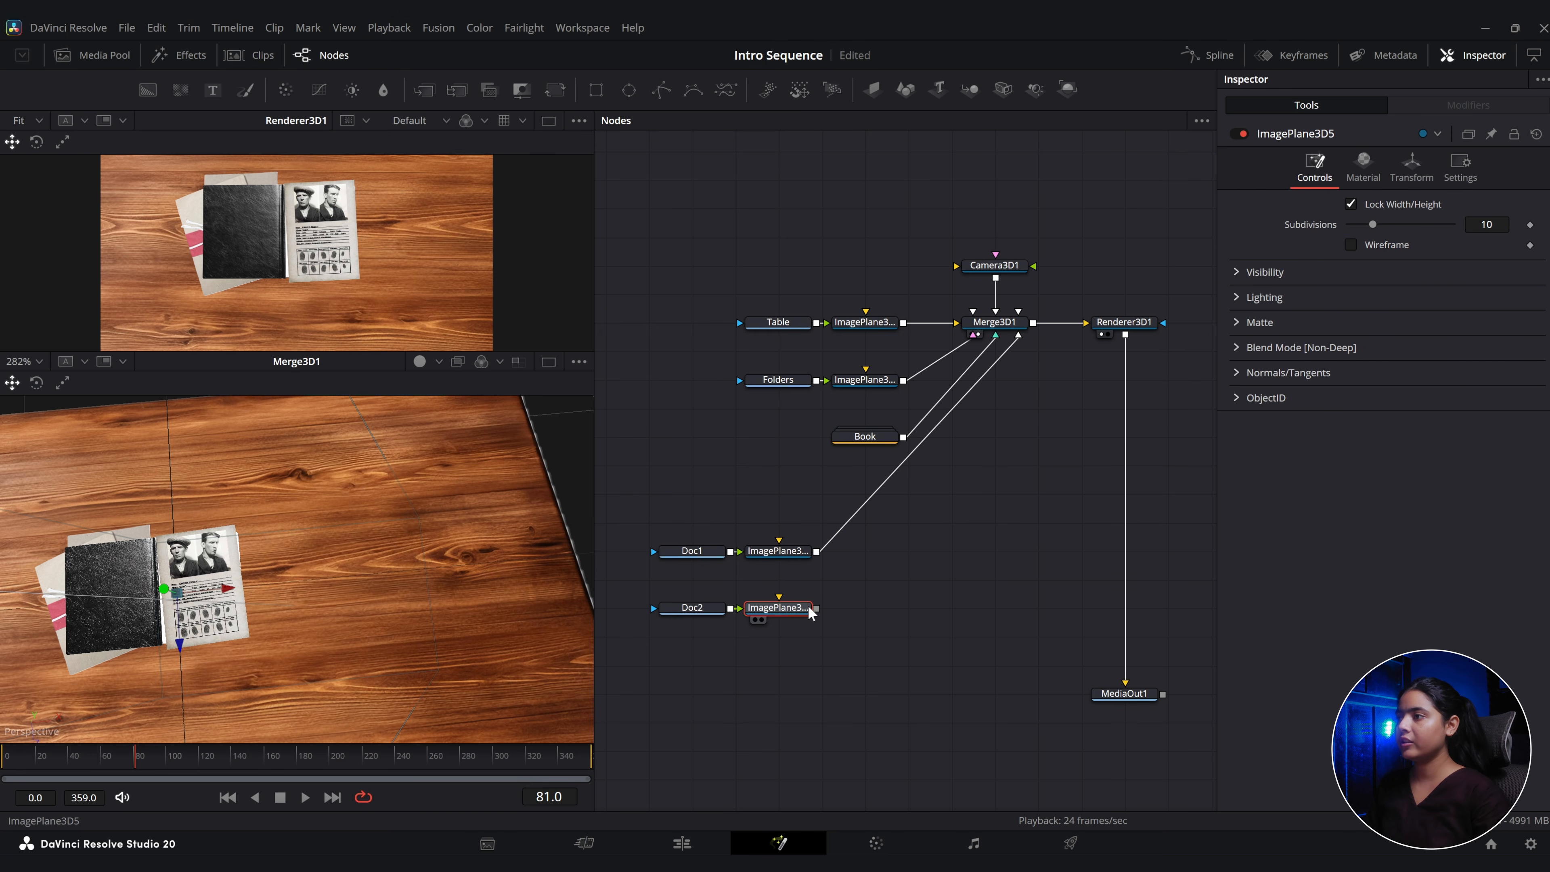
drag(816, 608, 1018, 334)
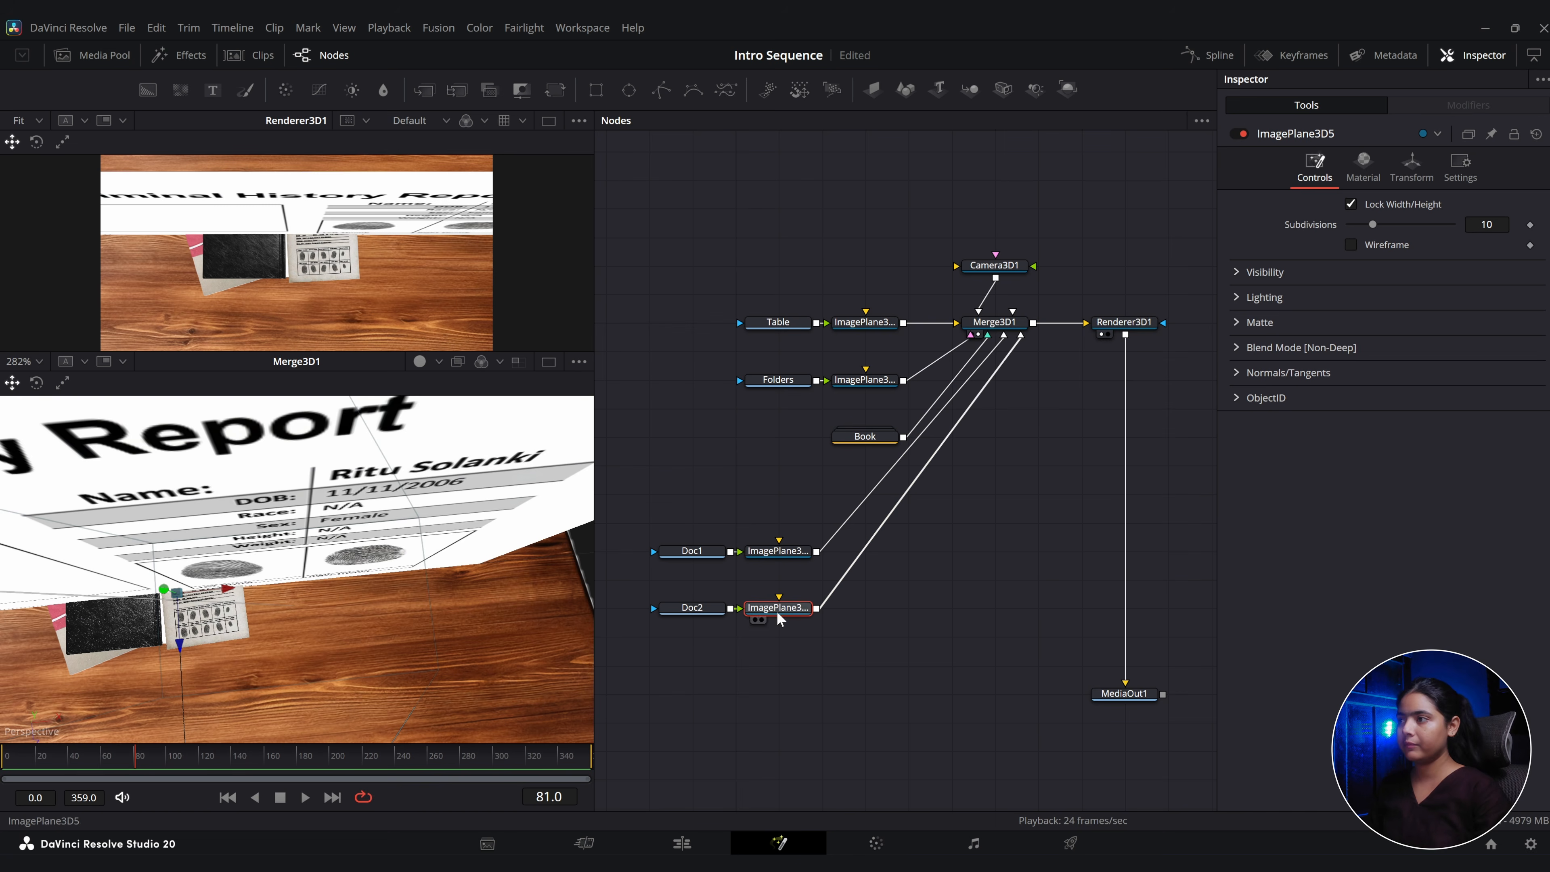
Lay the Doc2 image plane flat with an X rotation of -90 and scale it down to about 0.162.
text(-90)
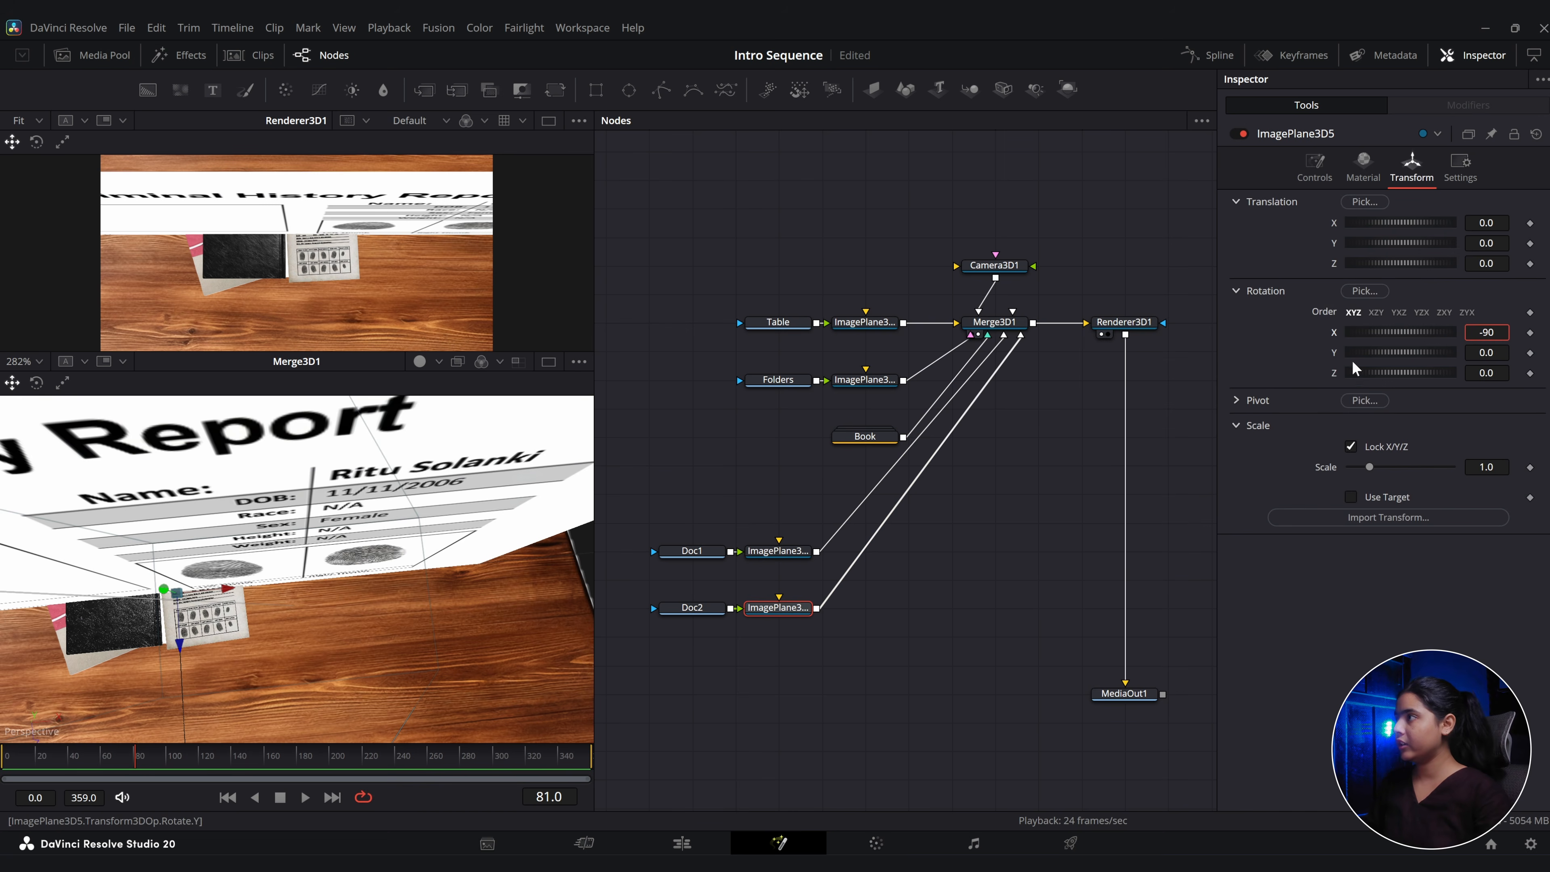
key(Return)
drag(1369, 466, 1353, 468)
Place Doc2 over Doc1 on the book's page at X about 0.050 and Y about 0.025, and reduce its scale to 0.131.
drag(164, 588, 146, 585)
drag(146, 585, 200, 483)
drag(249, 425, 245, 490)
drag(245, 507, 423, 568)
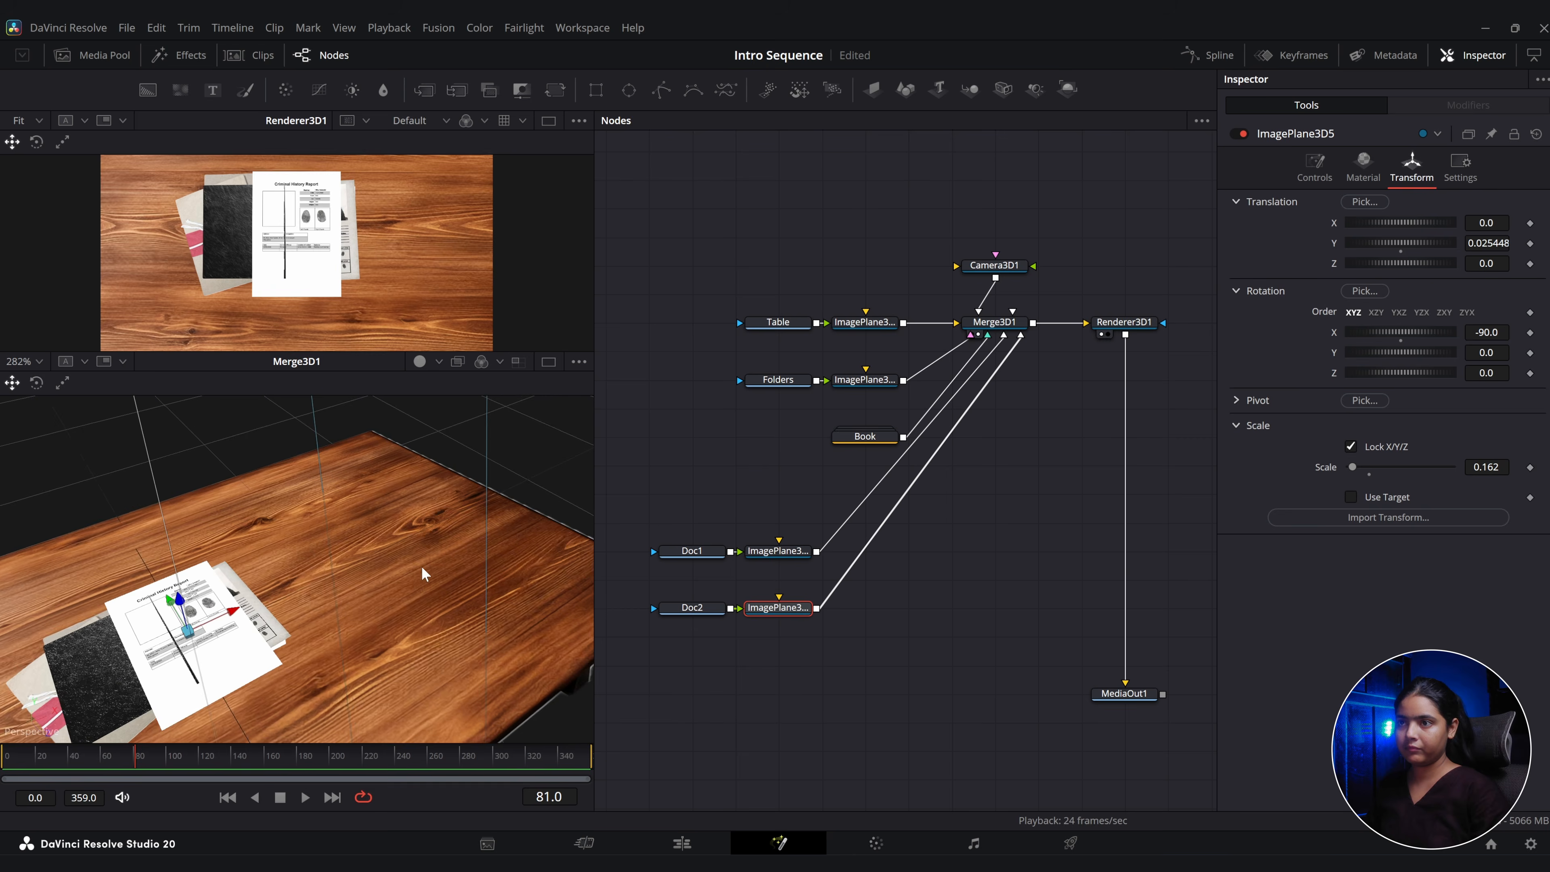
drag(184, 613, 153, 556)
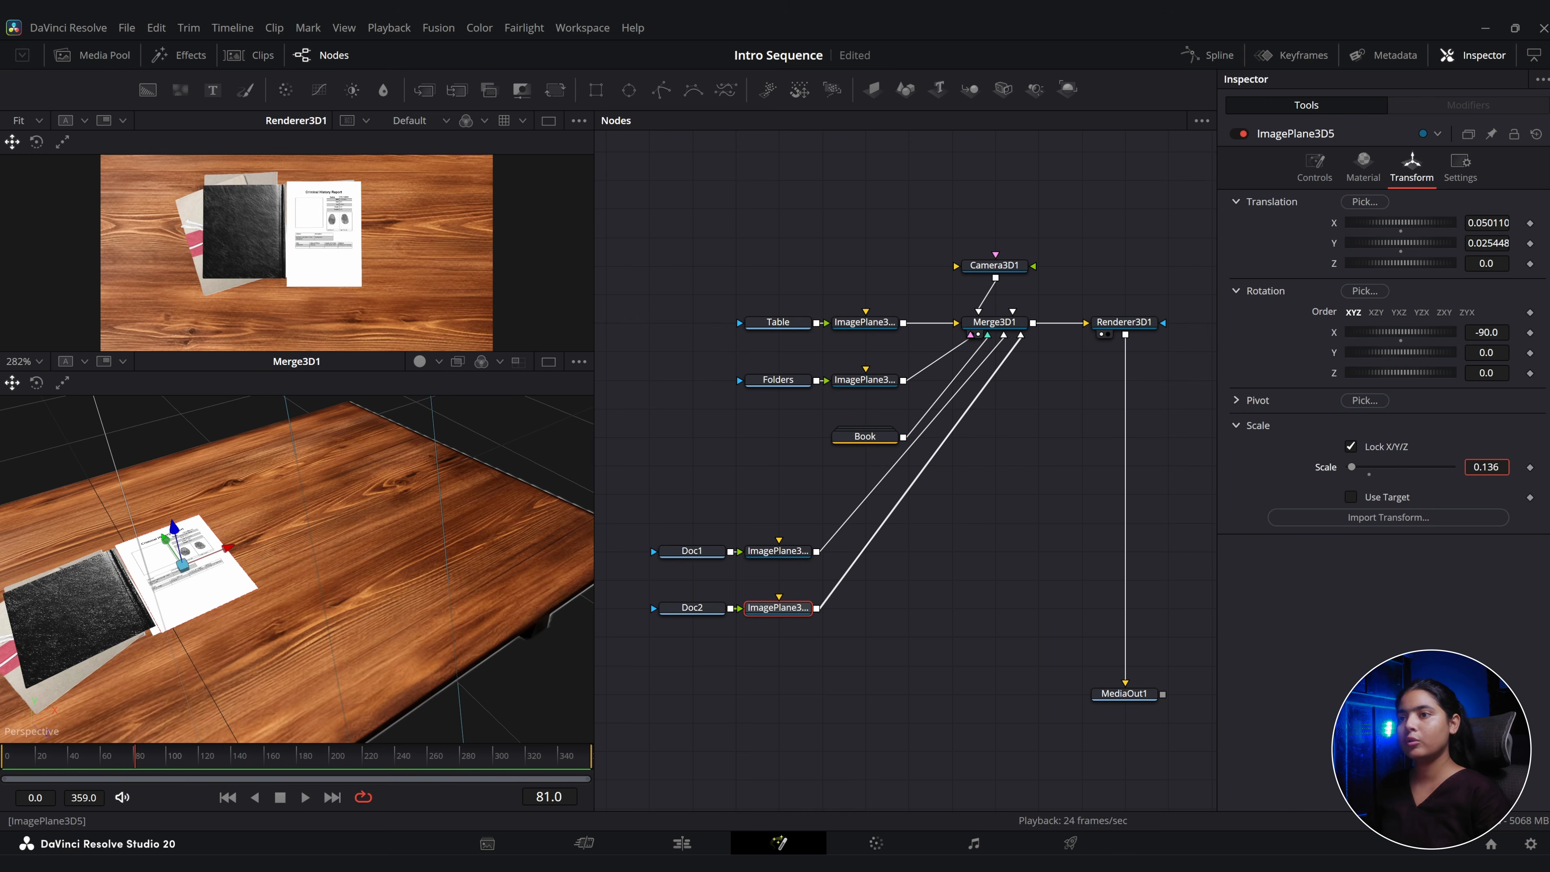
drag(1486, 467, 1483, 467)
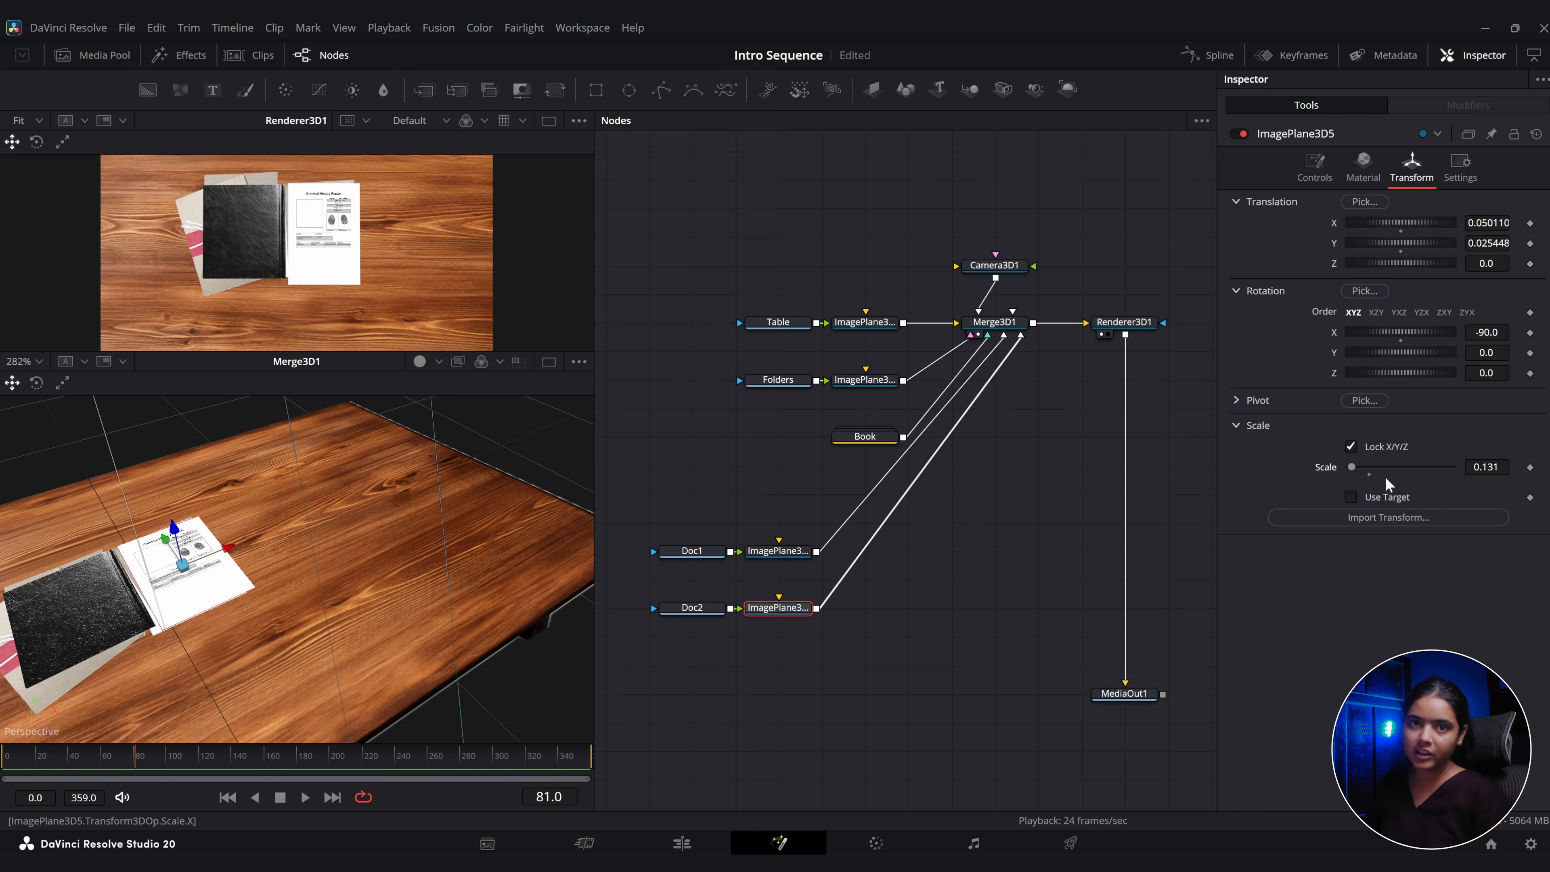
Lower Doc2 to about Y 0.023 and Doc1 to about Y 0.022 so both pages sit closer to the book.
click(10, 756)
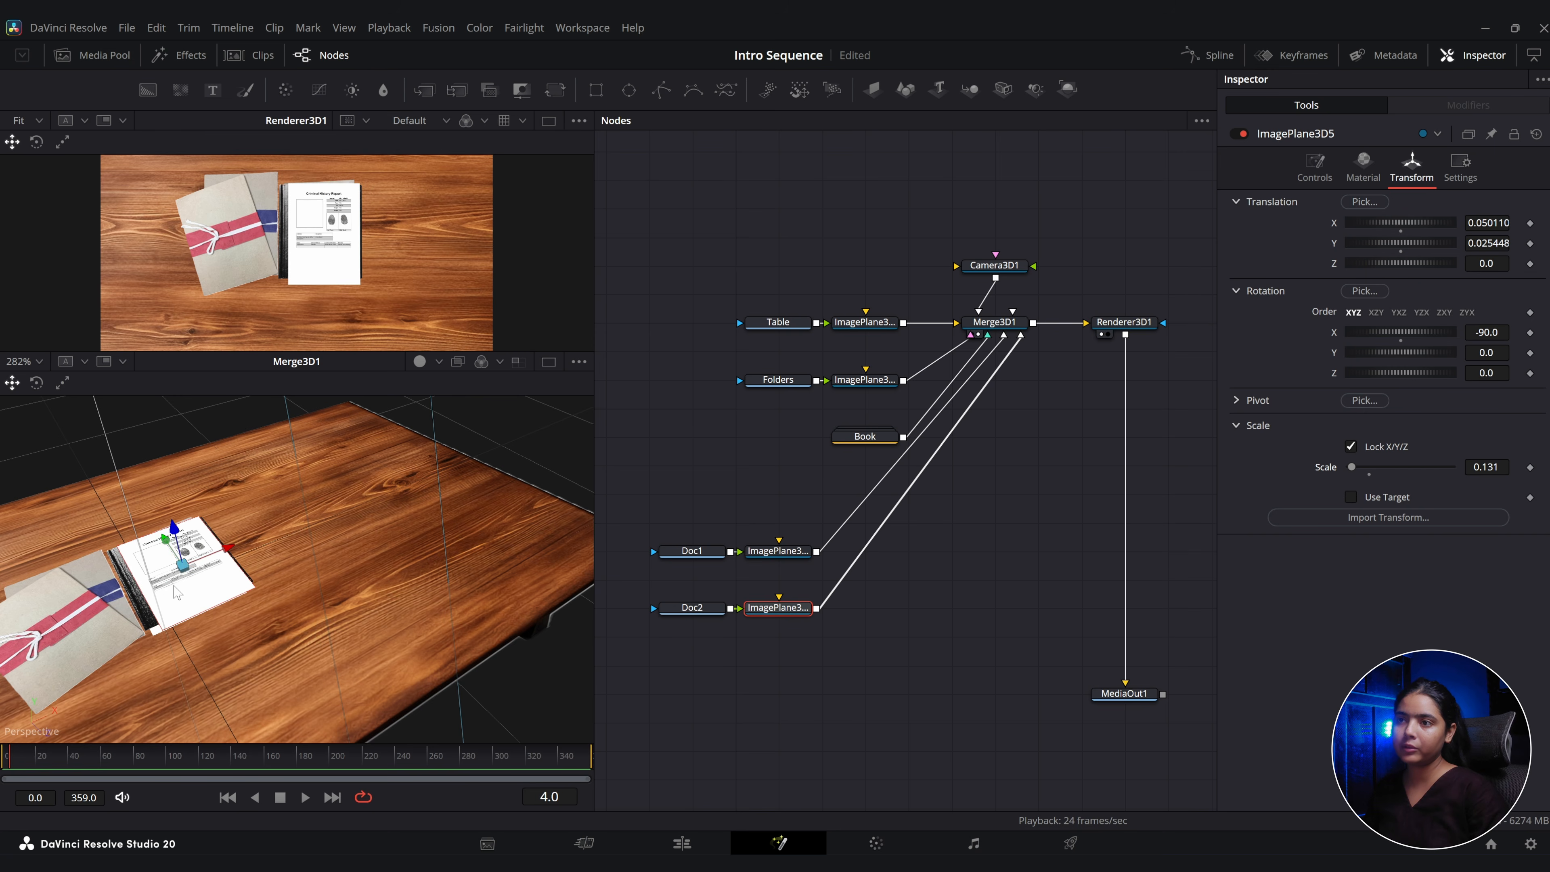
drag(85, 758, 100, 758)
drag(152, 641, 187, 562)
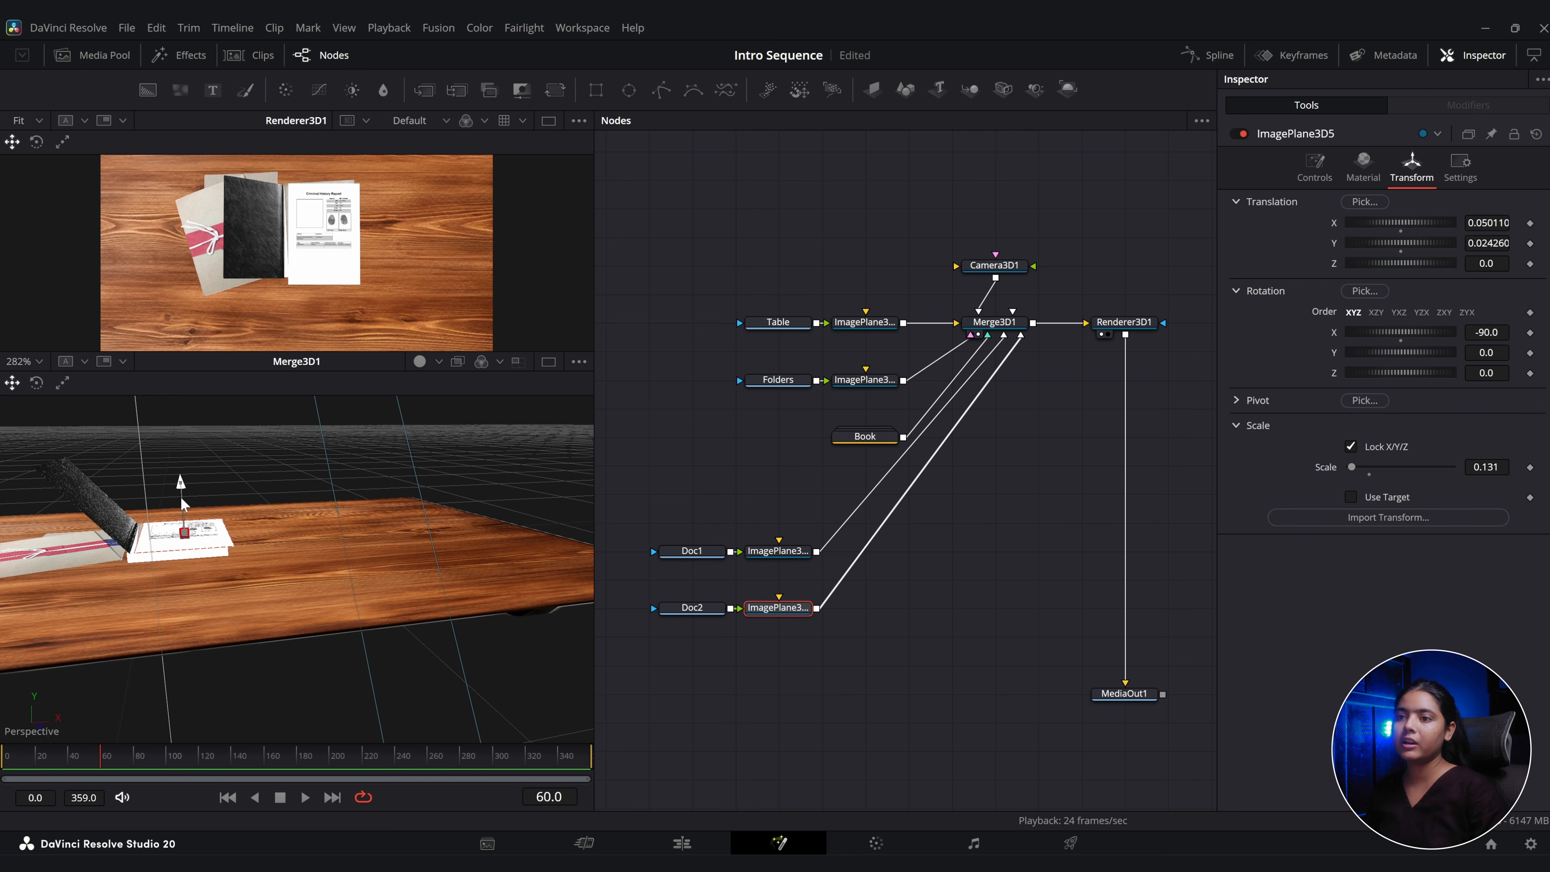
drag(180, 497, 179, 499)
click(763, 552)
click(33, 763)
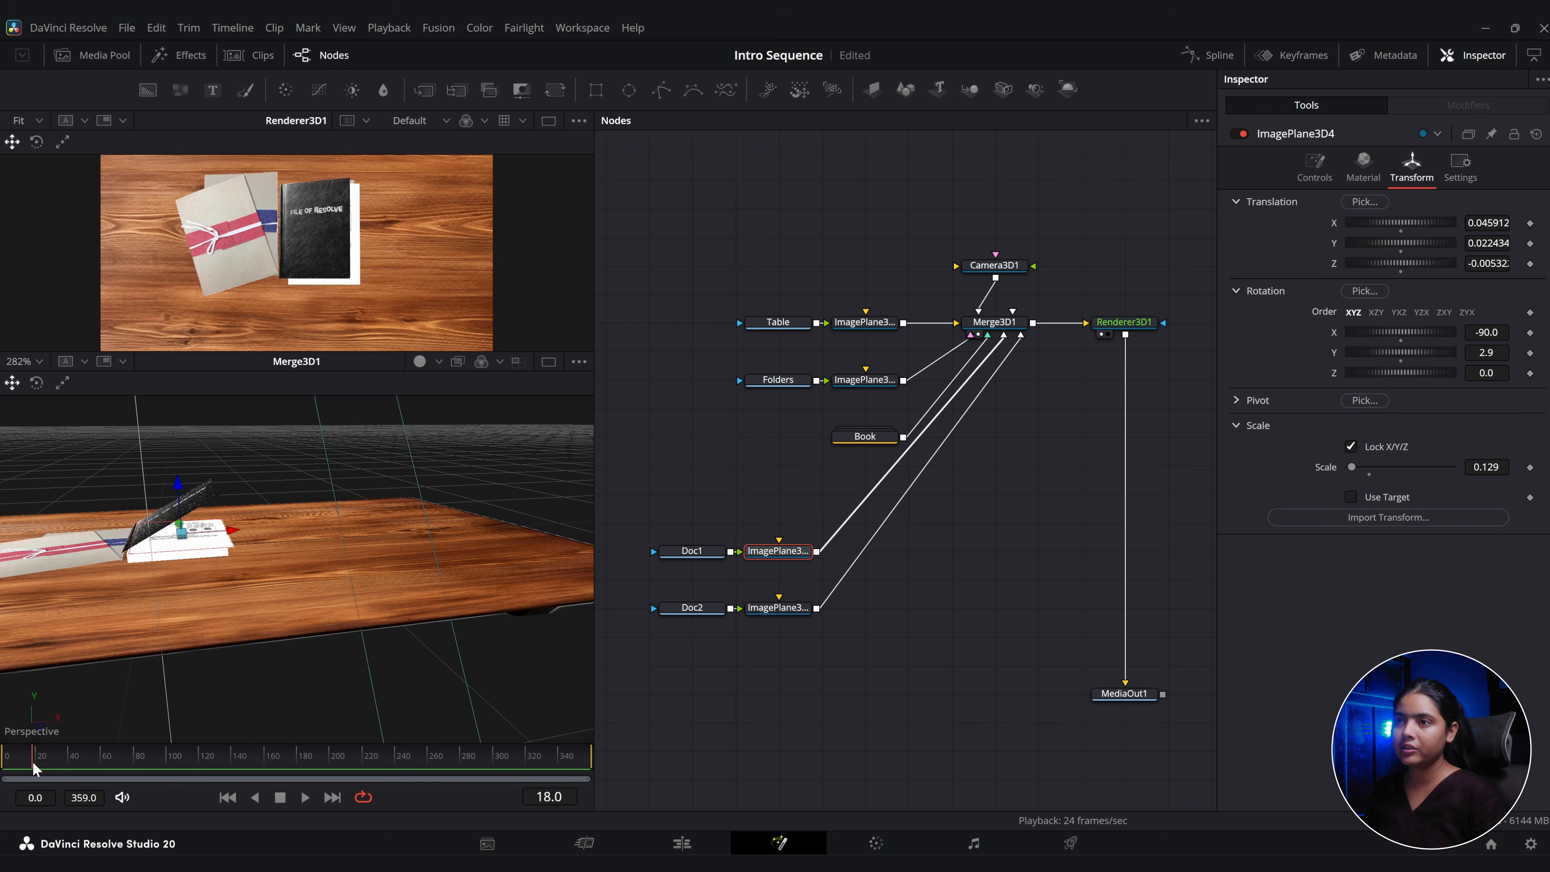
drag(33, 763, 176, 759)
drag(207, 578, 199, 687)
Tidy the node graph by moving the Doc1 pair just below Book and aligning the Doc2 pair in the same columns.
drag(651, 524, 796, 566)
drag(776, 552, 862, 466)
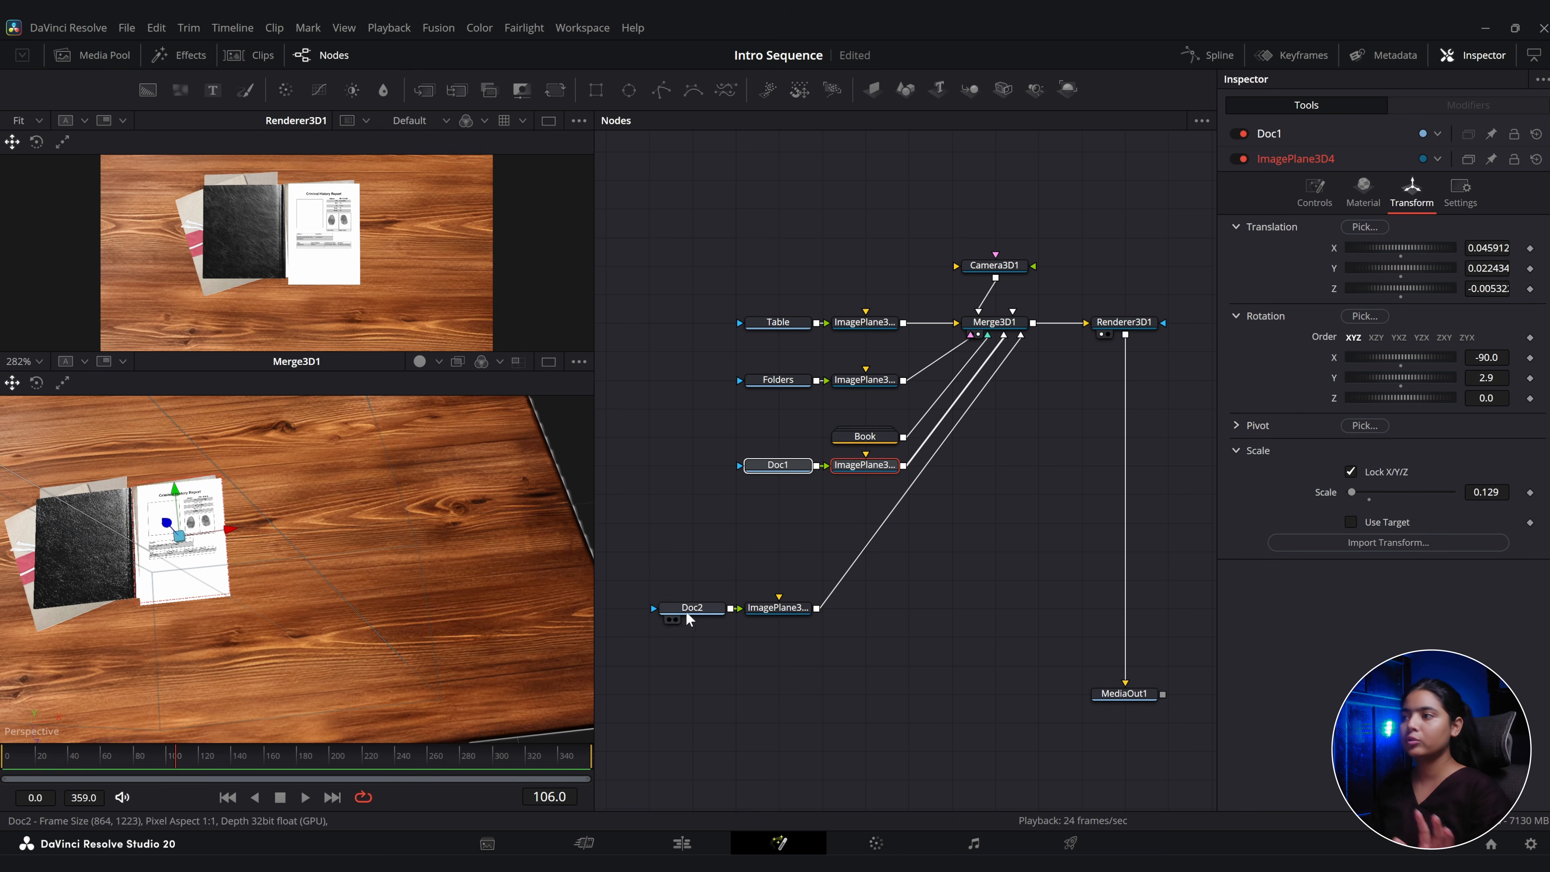
drag(653, 567, 769, 634)
drag(778, 608, 864, 608)
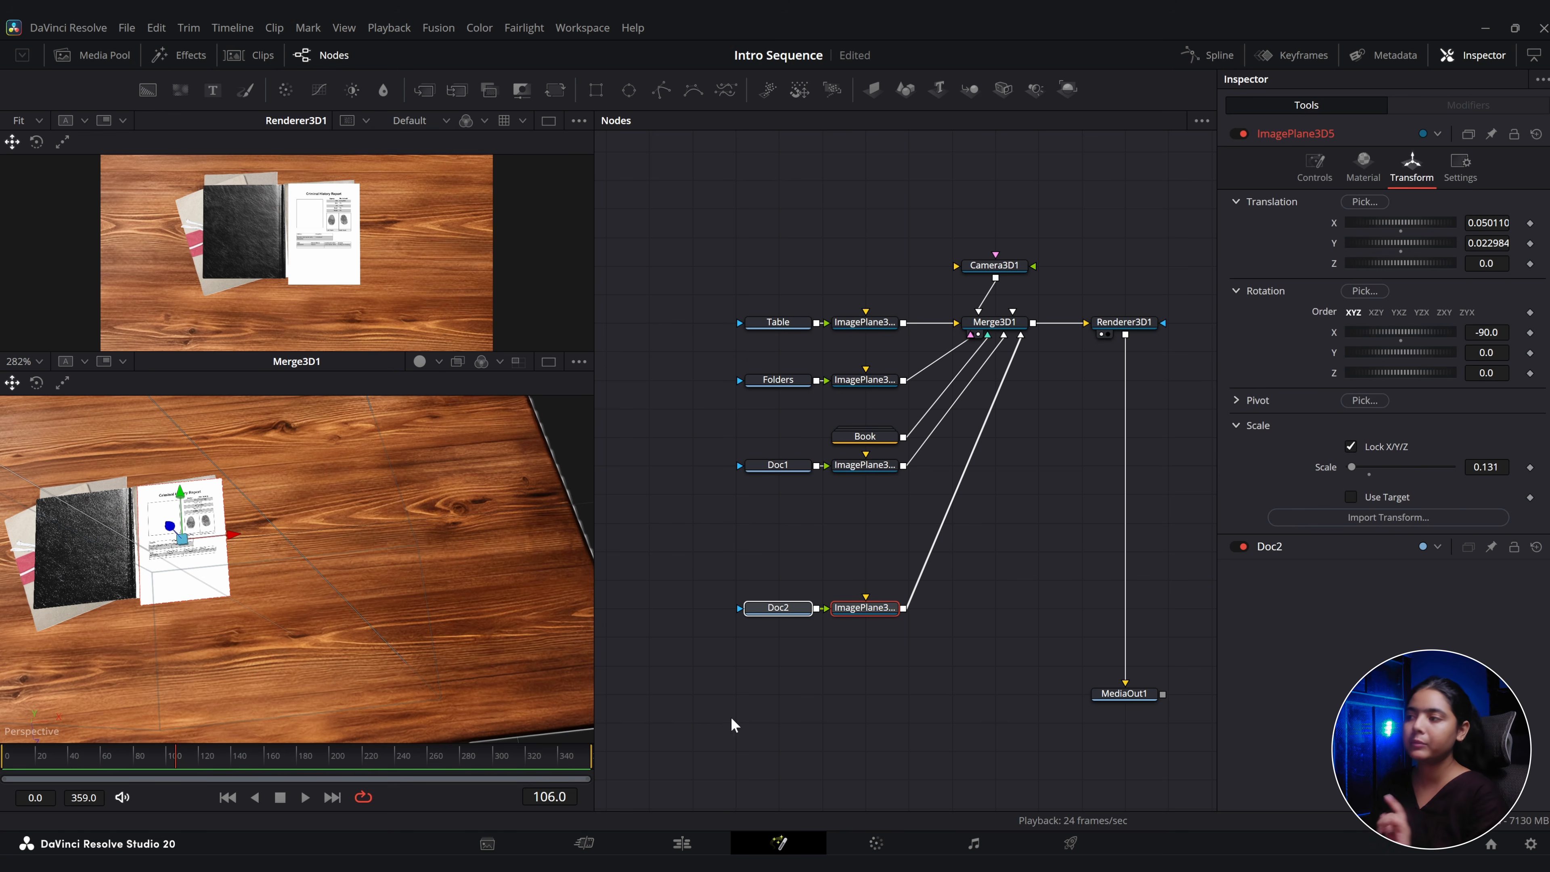
click(831, 723)
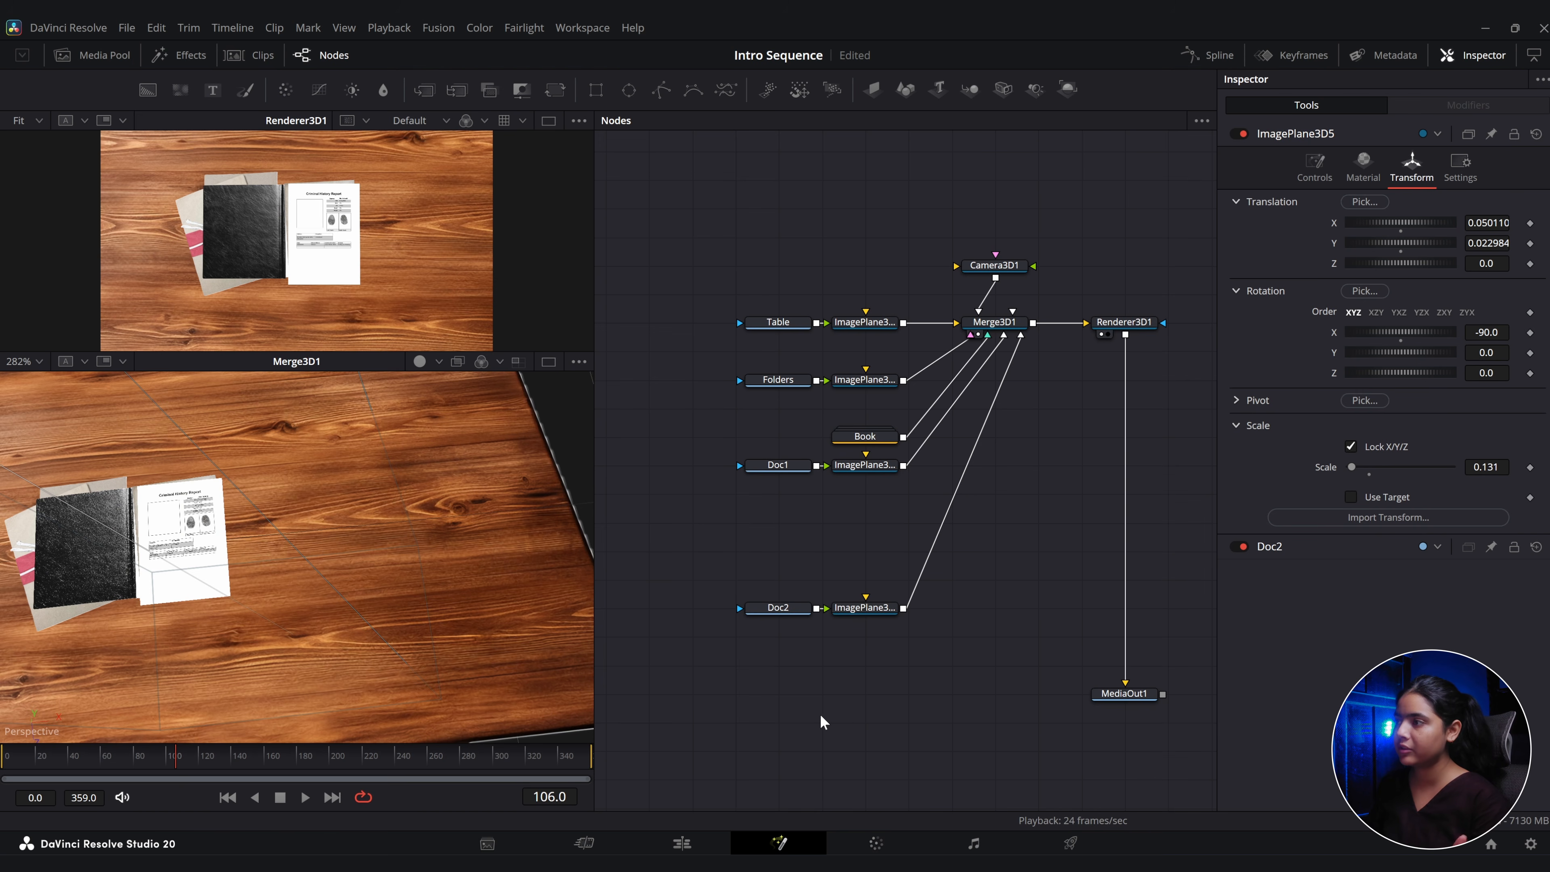
Animate Doc2 sliding off the book with X and Y translation keyframes from frame 80 to frame 160, ending at about X 0.266, Y 0.041.
click(867, 608)
drag(131, 770, 135, 767)
click(1530, 224)
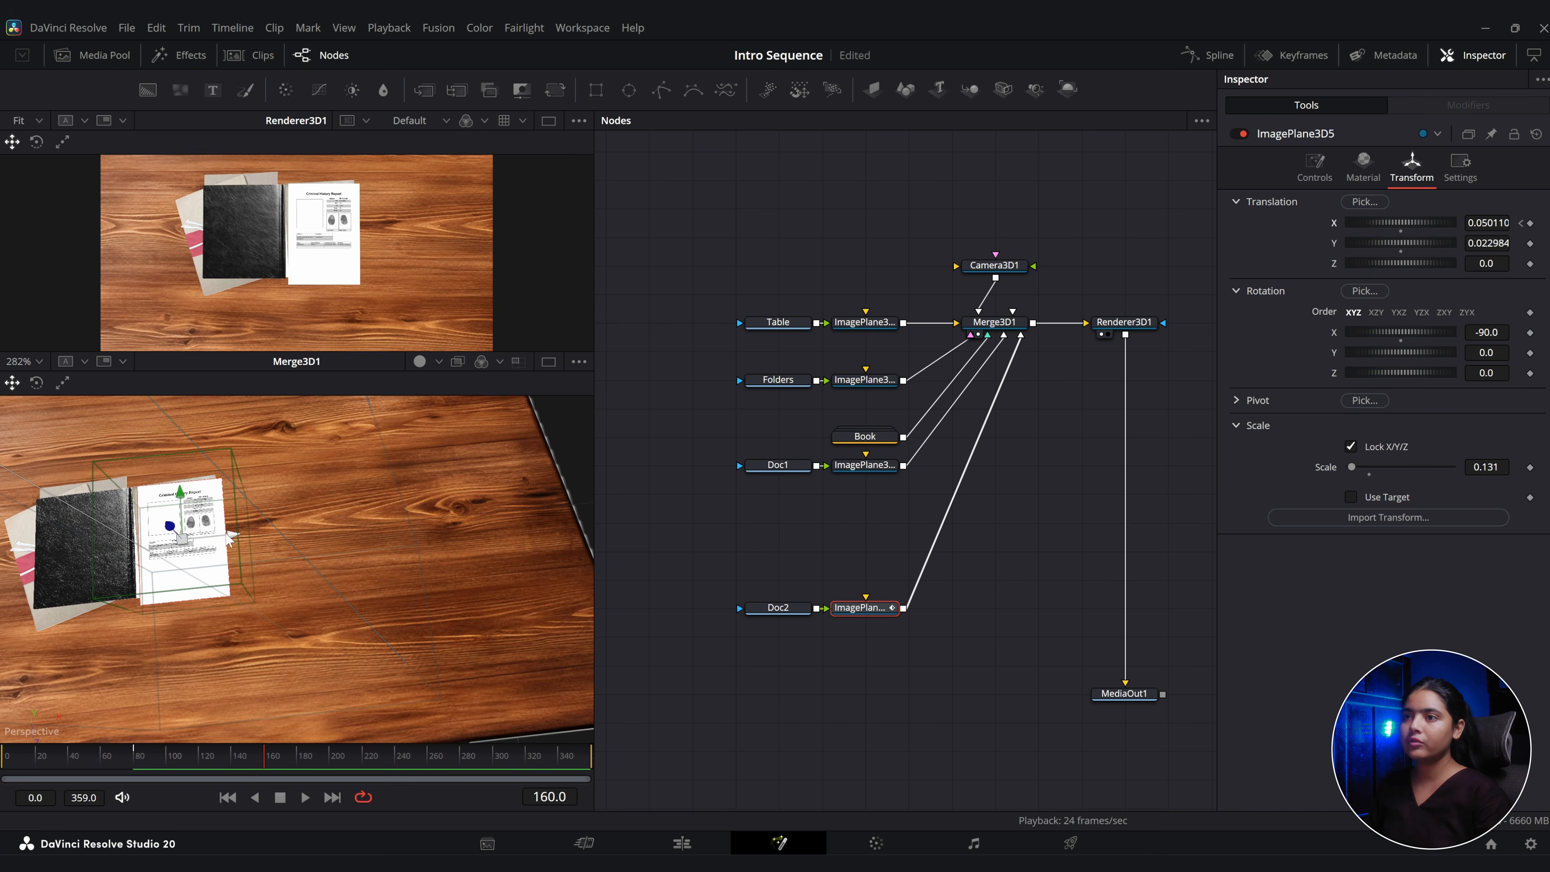
drag(219, 536, 361, 539)
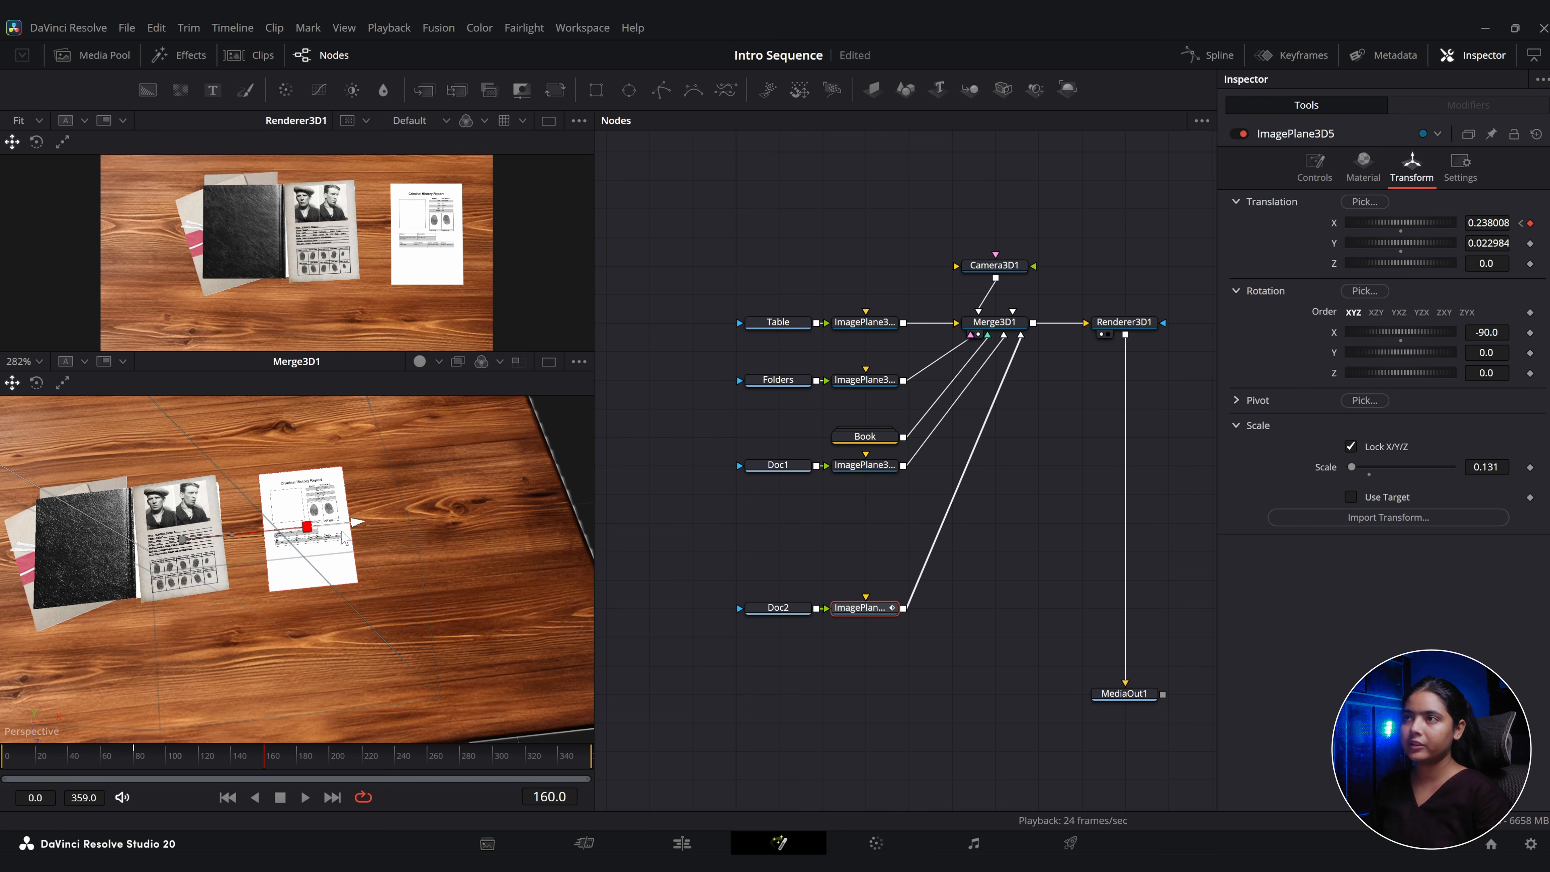
click(1519, 224)
click(1538, 245)
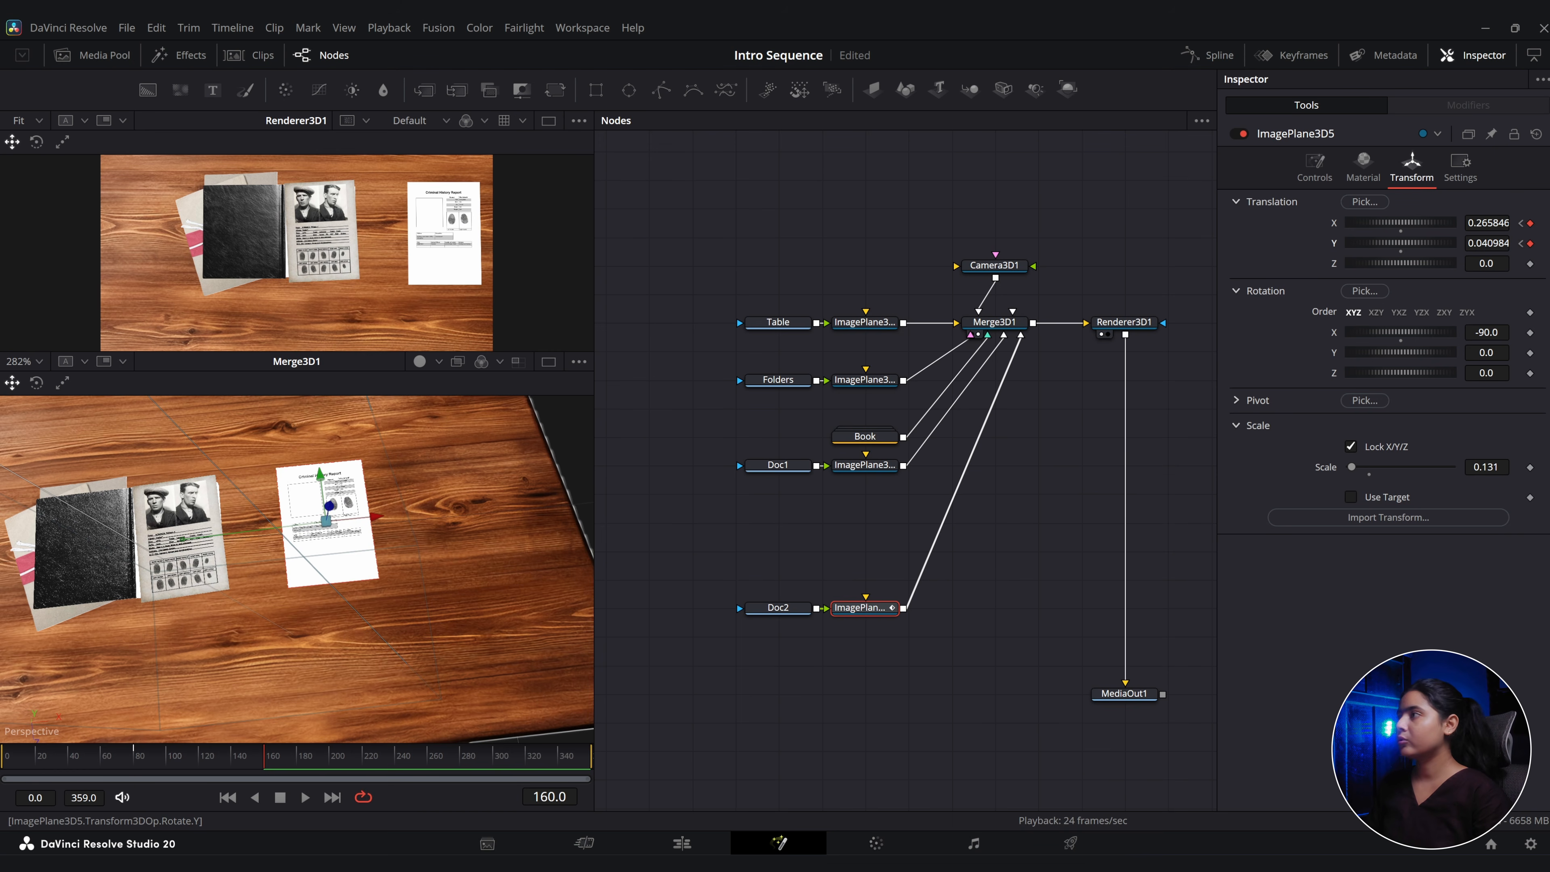
Set Doc2's Y rotation to -3.1 and scrub through its slide from frame 80.
drag(1487, 353, 1458, 353)
drag(78, 762, 134, 768)
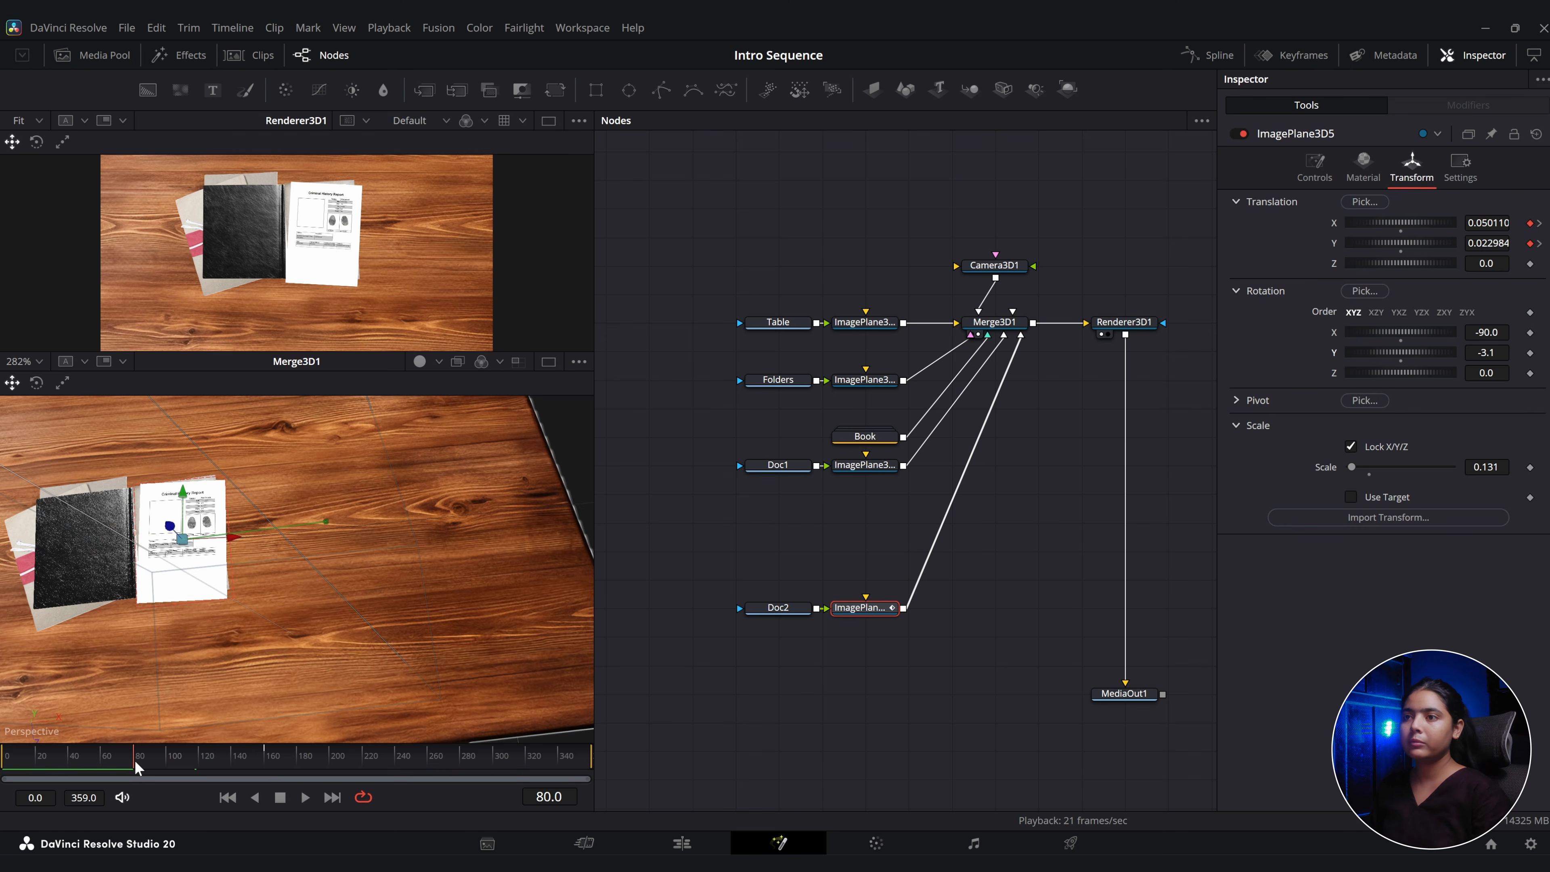
drag(135, 768, 211, 767)
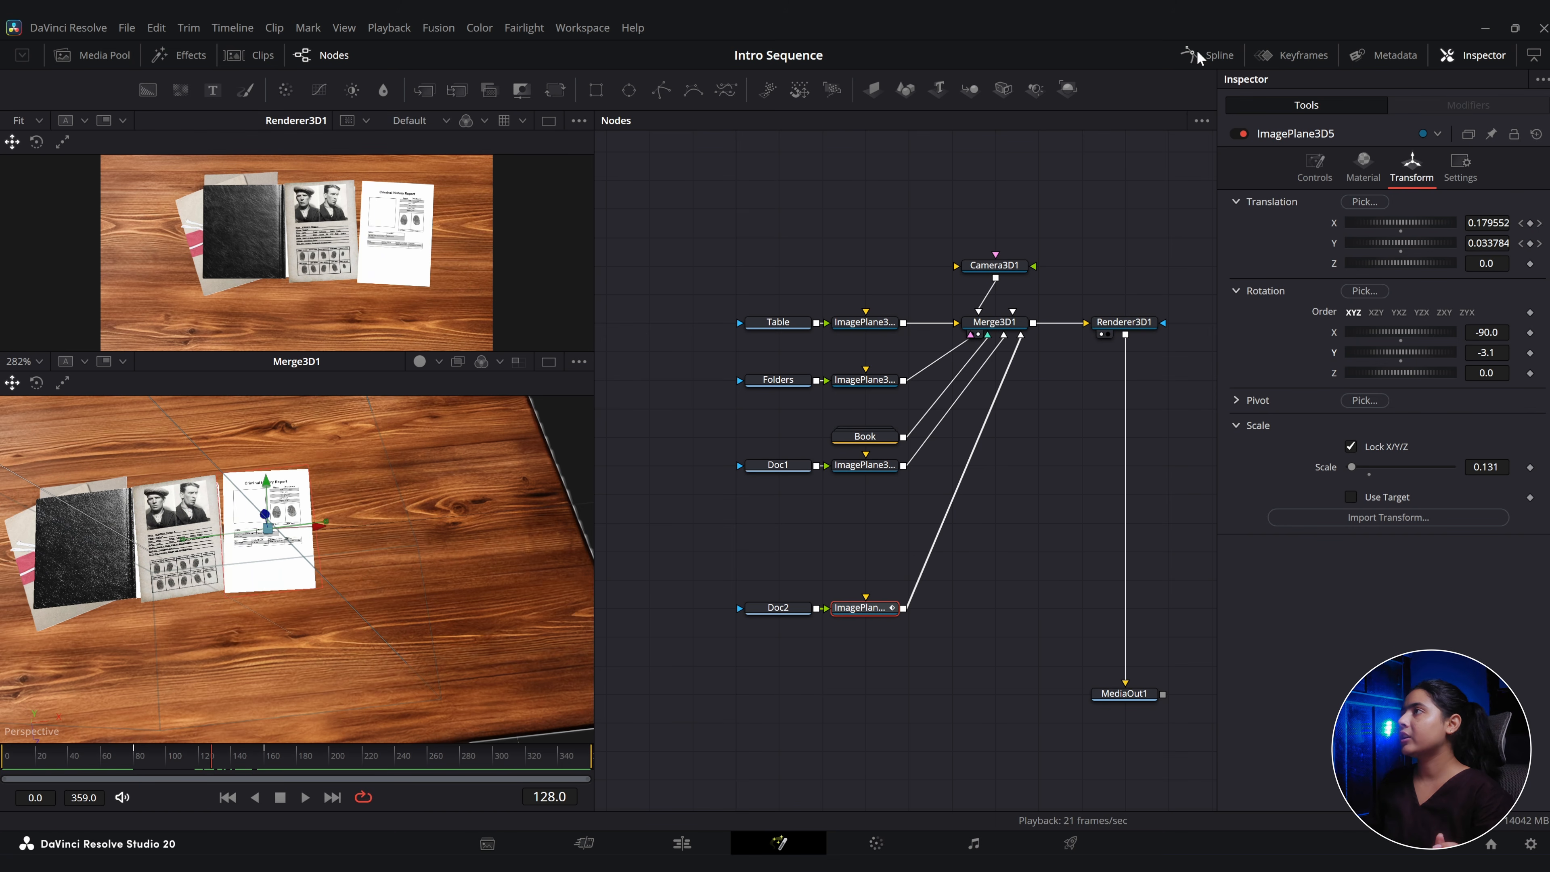
Smooth all of Doc2's X and Y offset keyframes in the Spline editor and close the editor.
click(1209, 55)
click(24, 663)
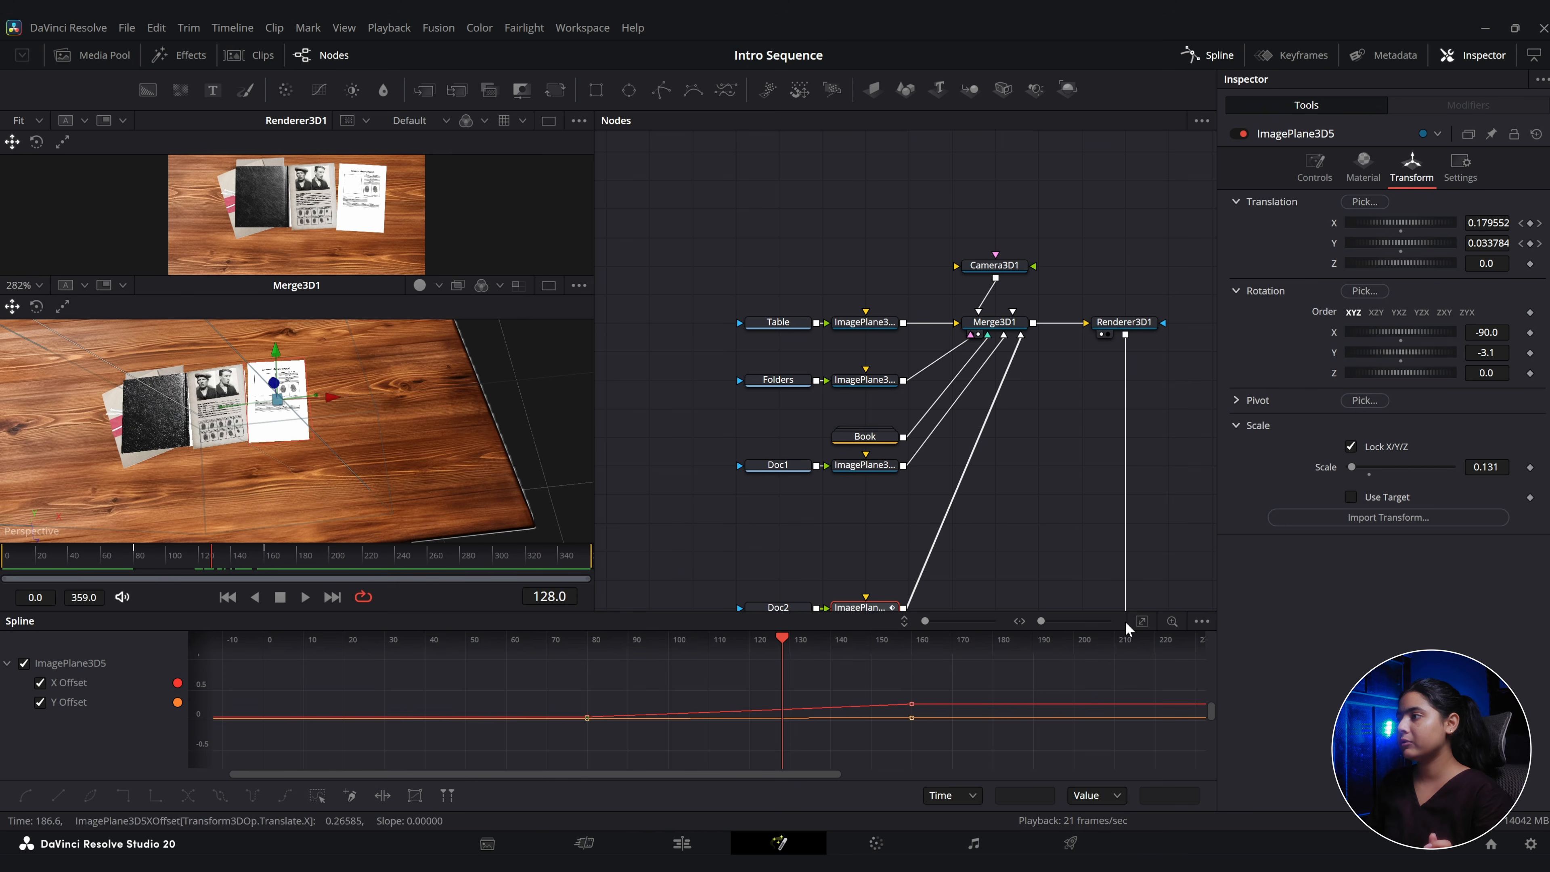
click(1141, 621)
key(ctrl+a)
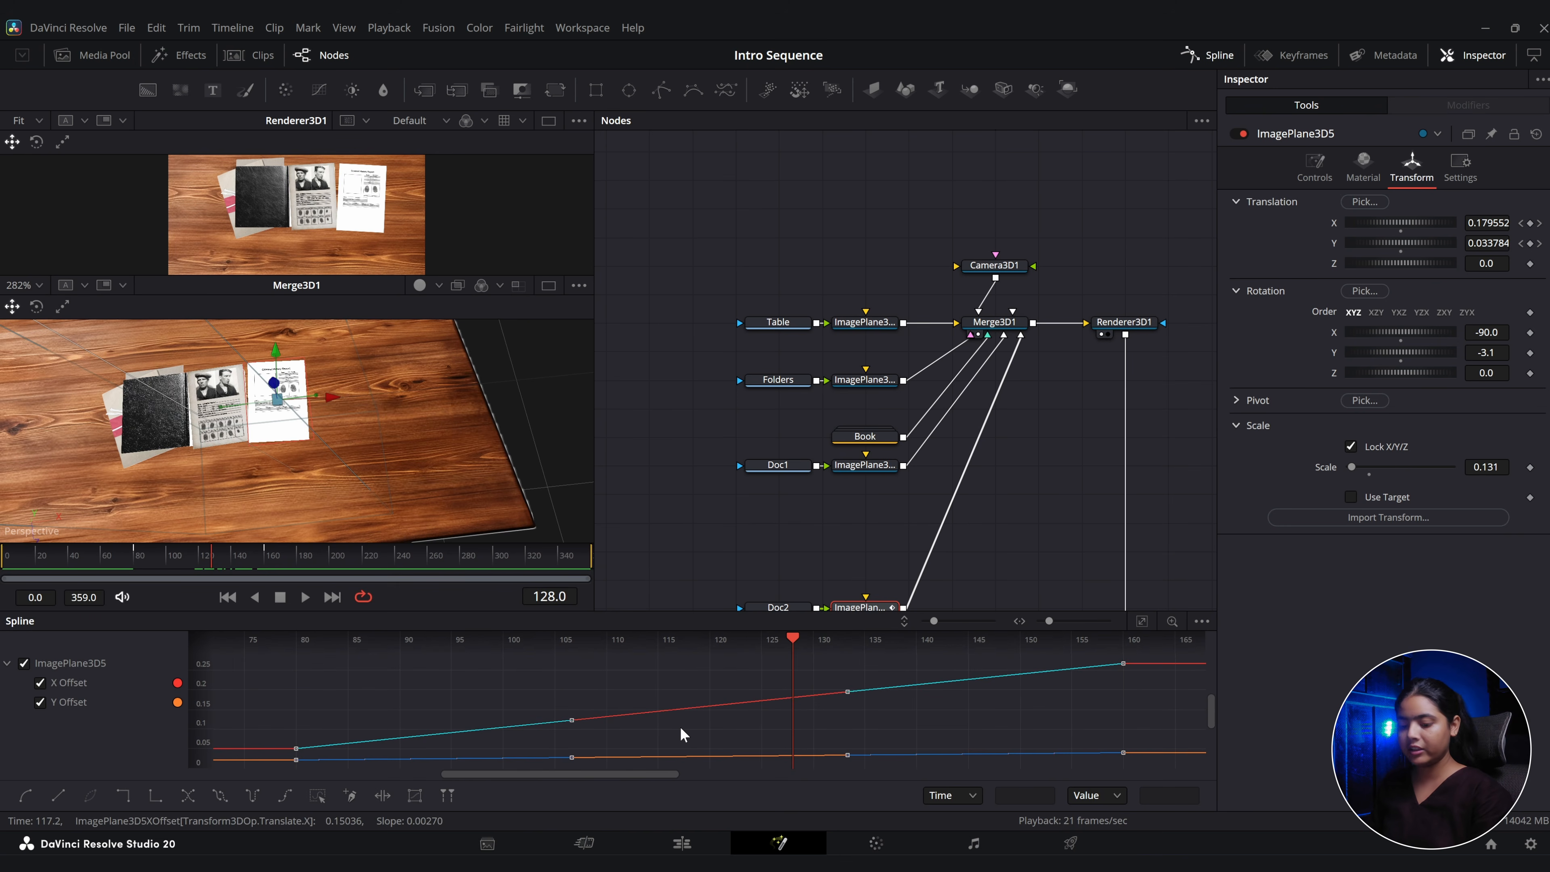
key(s)
click(1209, 55)
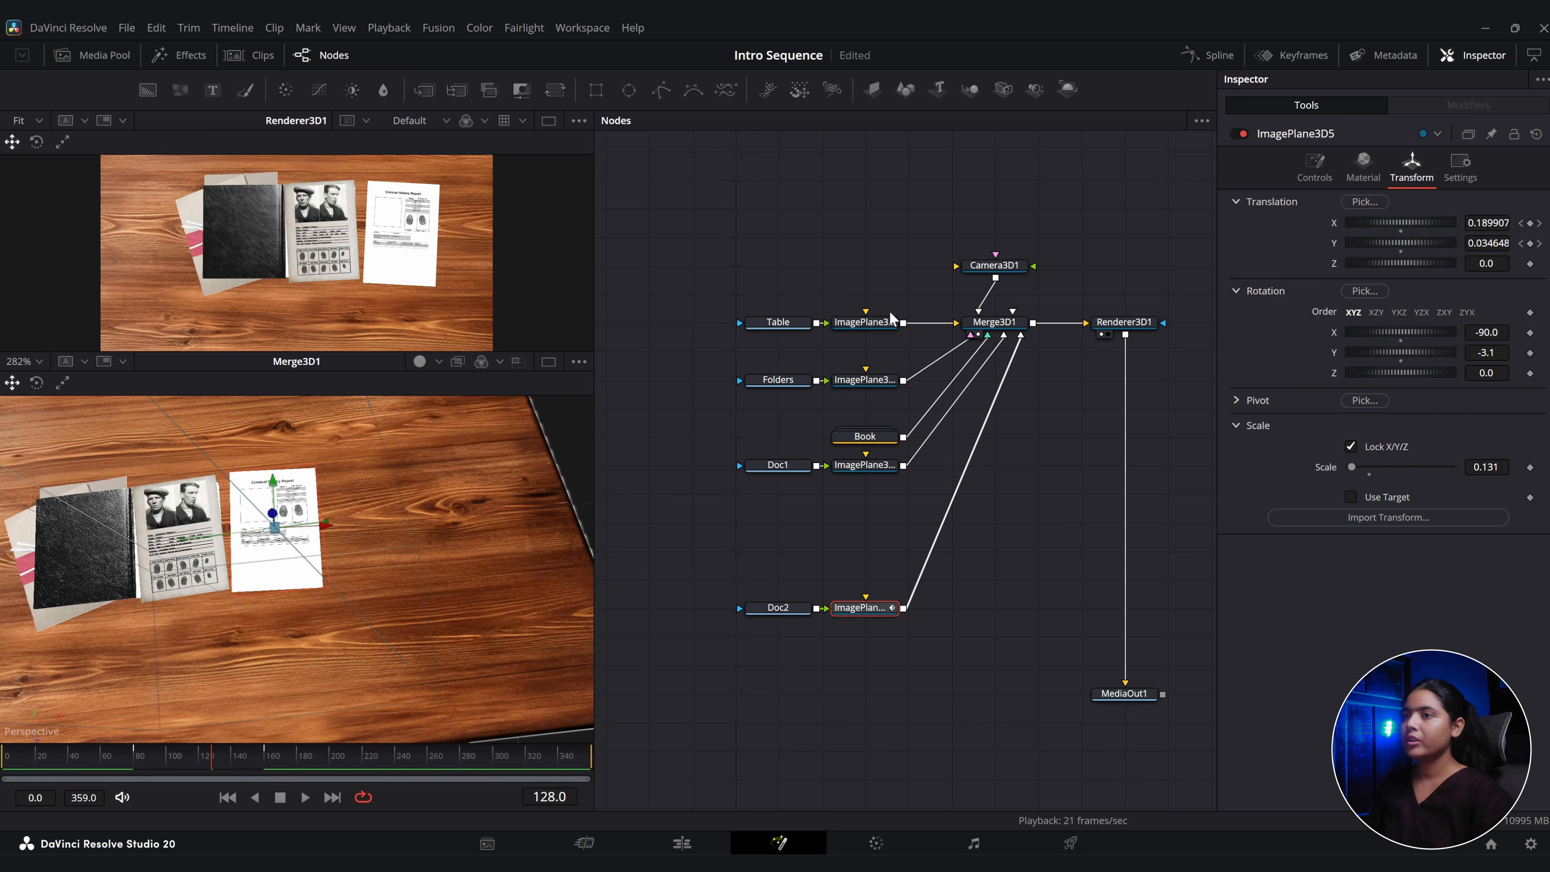
Play and scrub through the animation to review the book opening and Doc2 sliding away.
click(104, 764)
key(space)
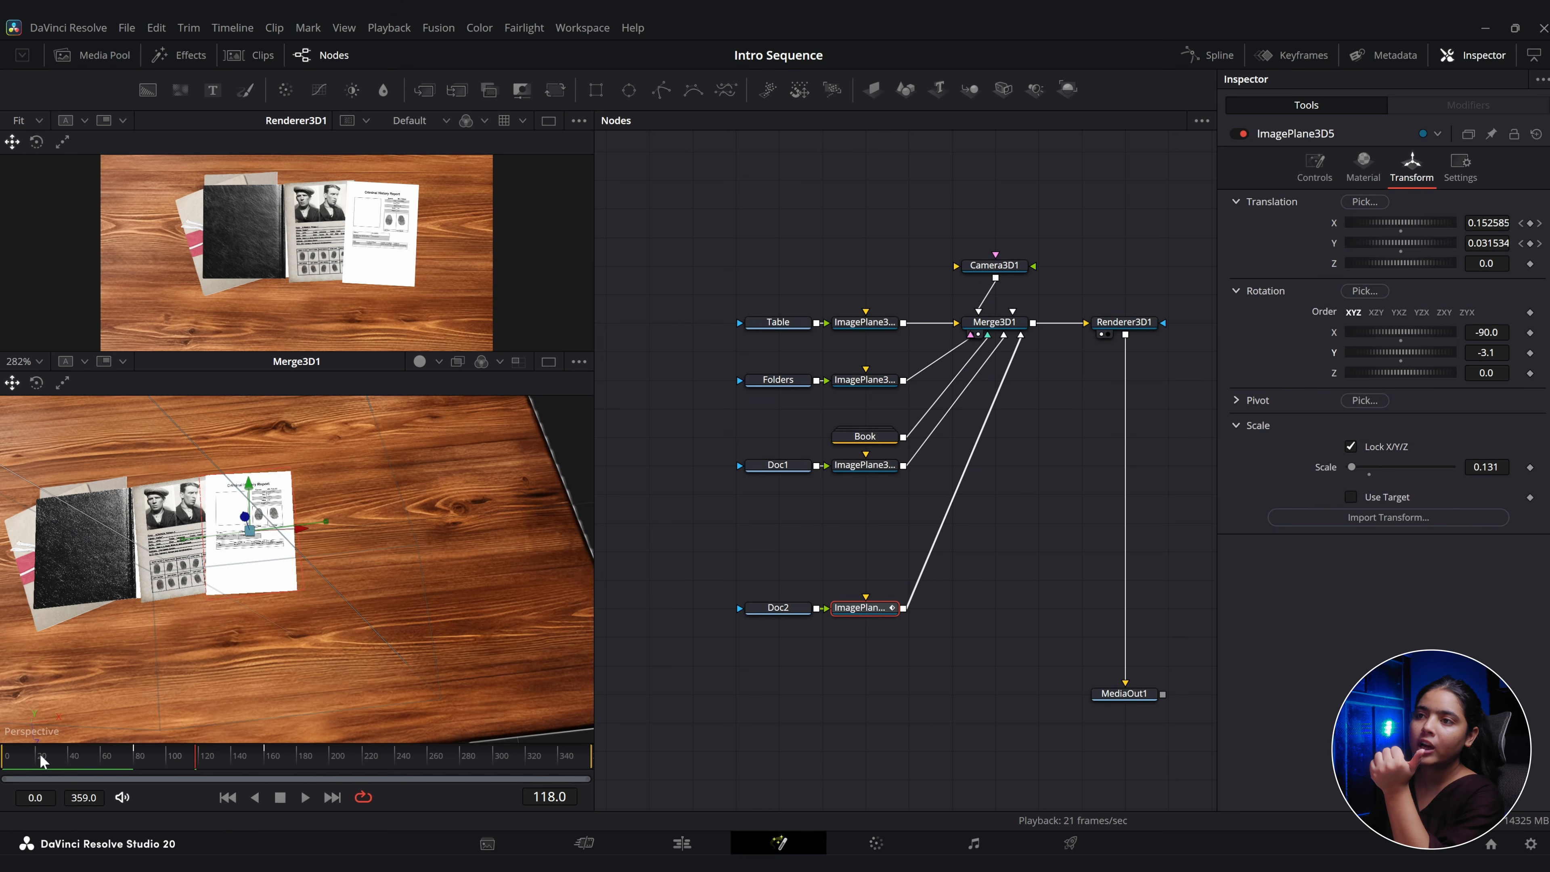
click(2, 761)
drag(15, 766, 23, 767)
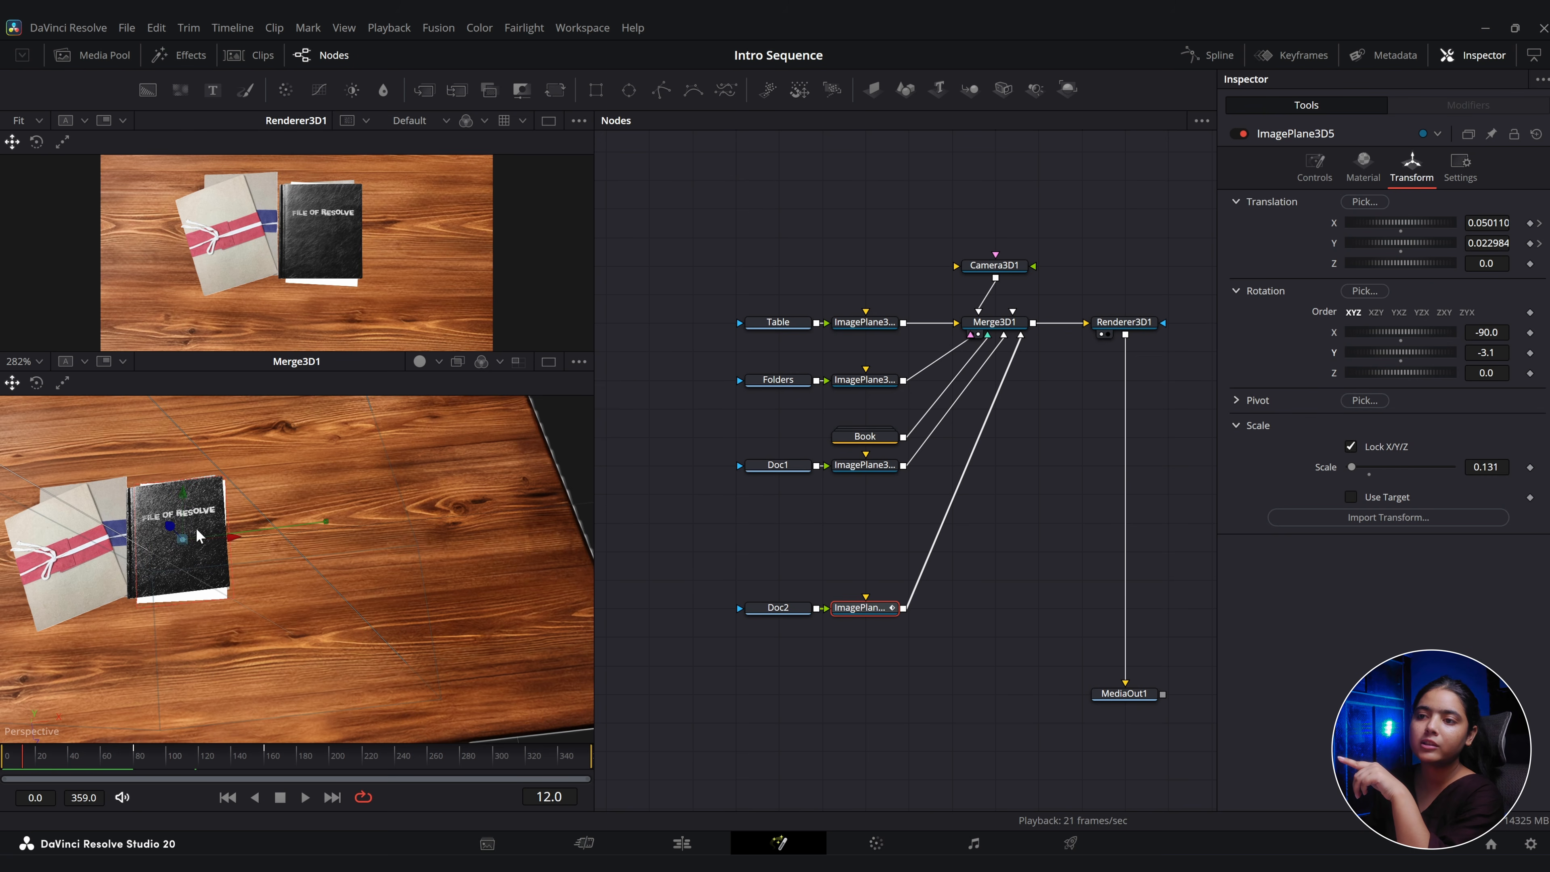
drag(23, 766, 135, 767)
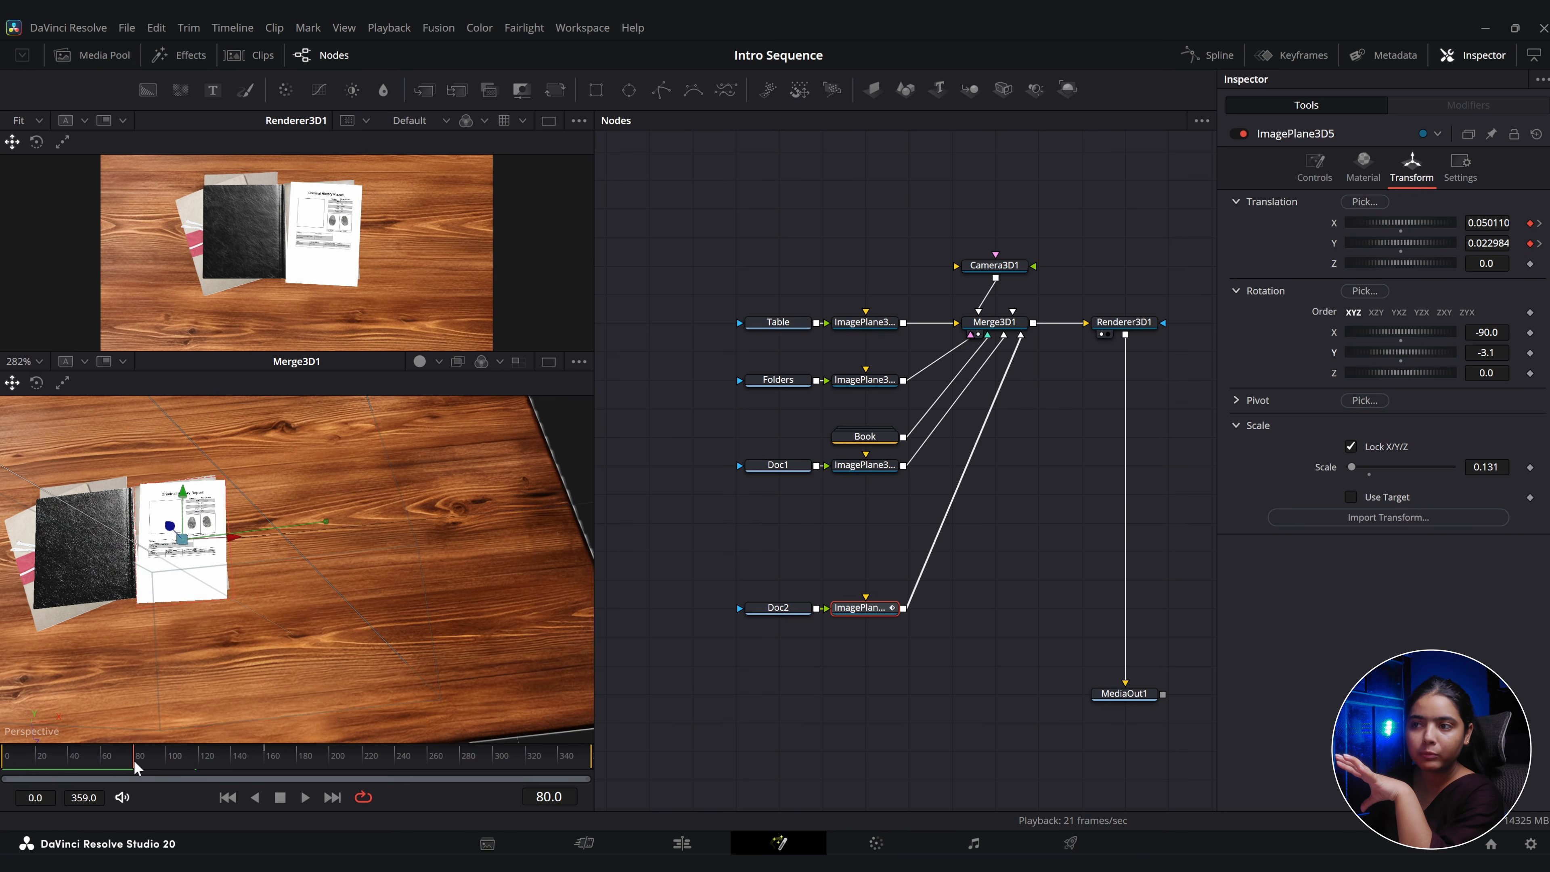
drag(136, 767, 212, 767)
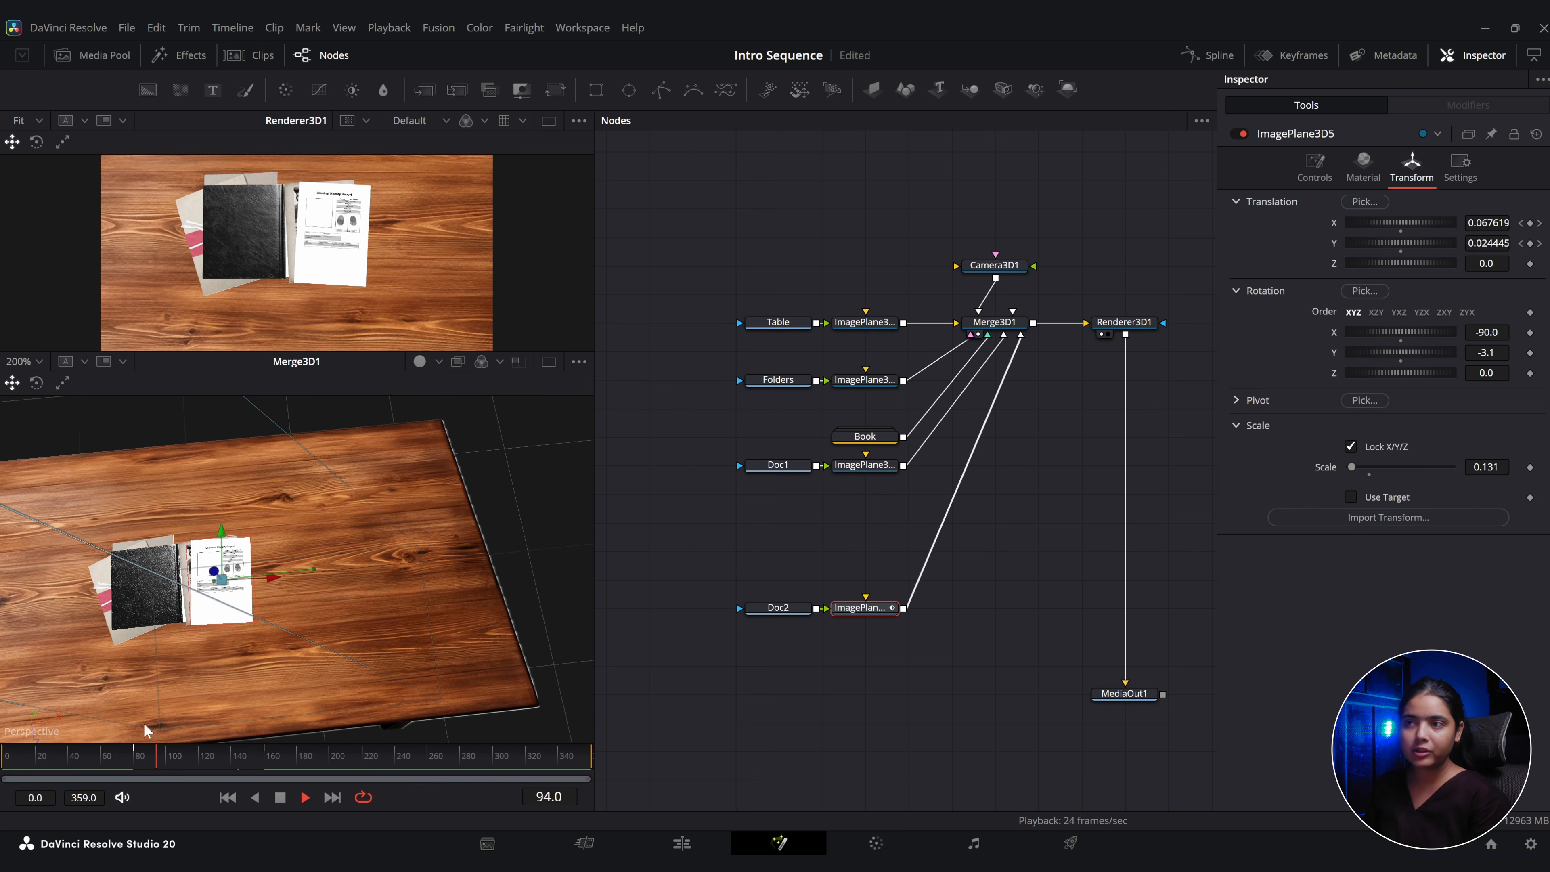
key(space)
Examine the empty photo box on the criminal history report up close as the page slides.
scroll(245, 567, up, 4)
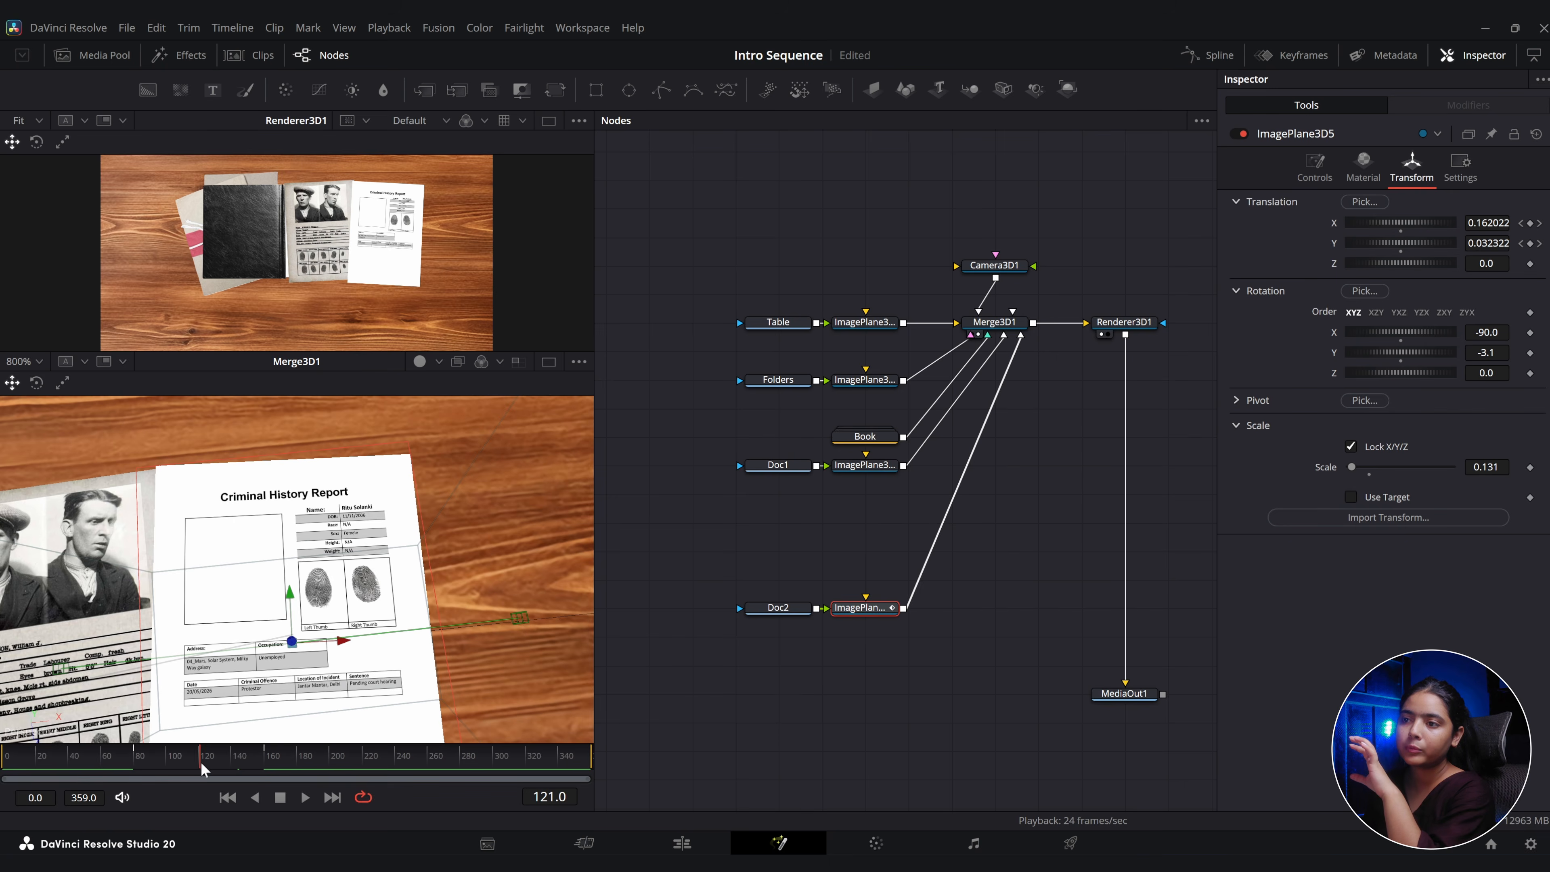
drag(201, 768, 237, 767)
drag(389, 593, 270, 591)
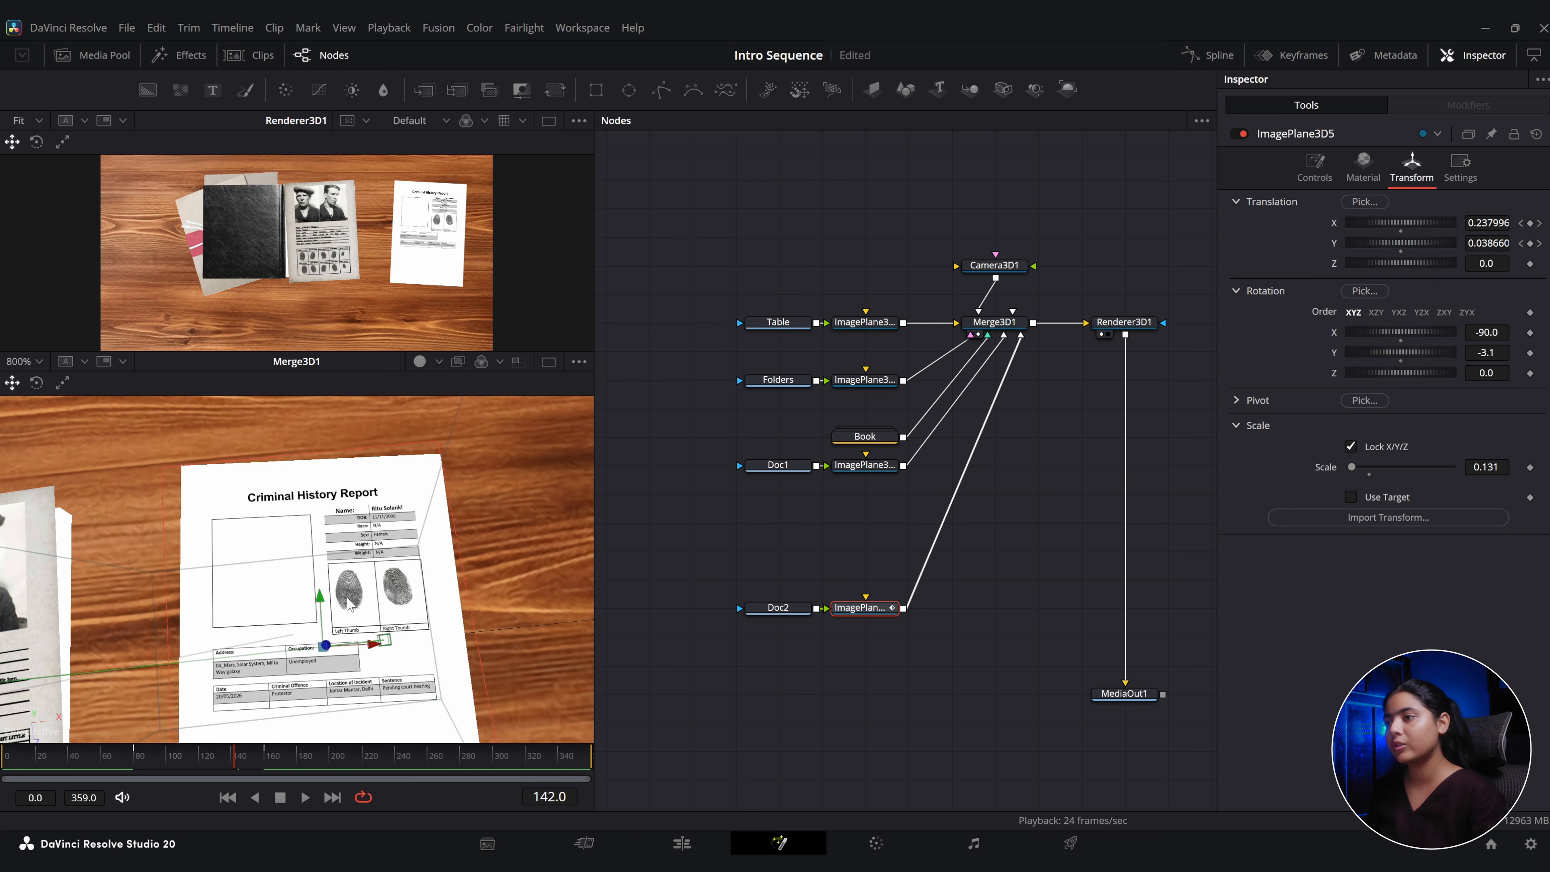
Go to the Edit page, place the playhead at 00:00:18:15 after the Fusion composition, and open the Doc Intro Sequence AI Gen folder in File Explorer.
click(682, 845)
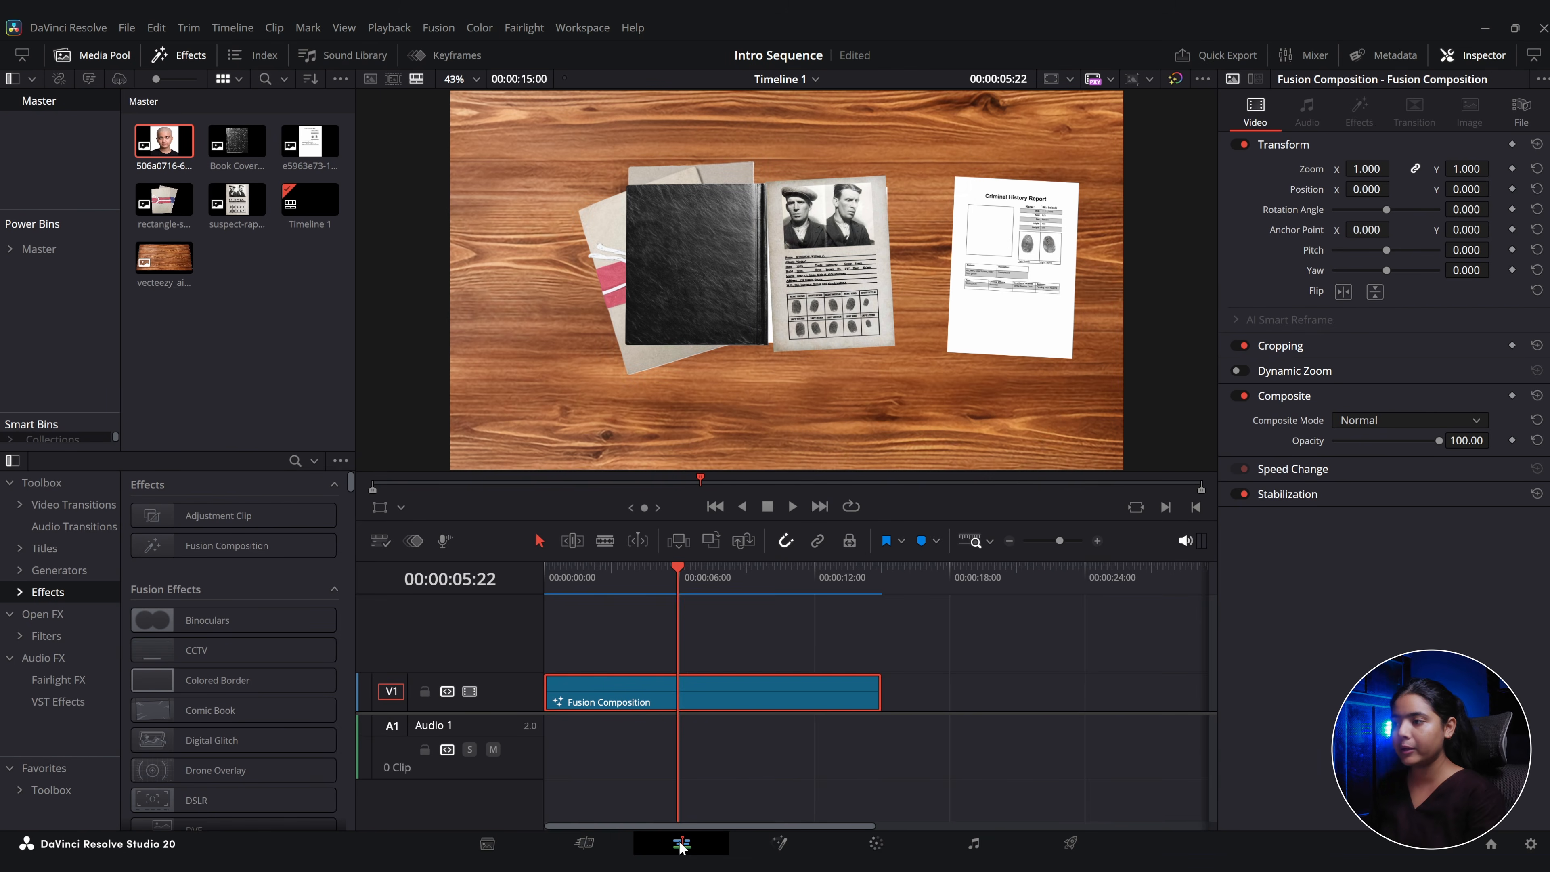
drag(922, 693, 679, 696)
click(723, 579)
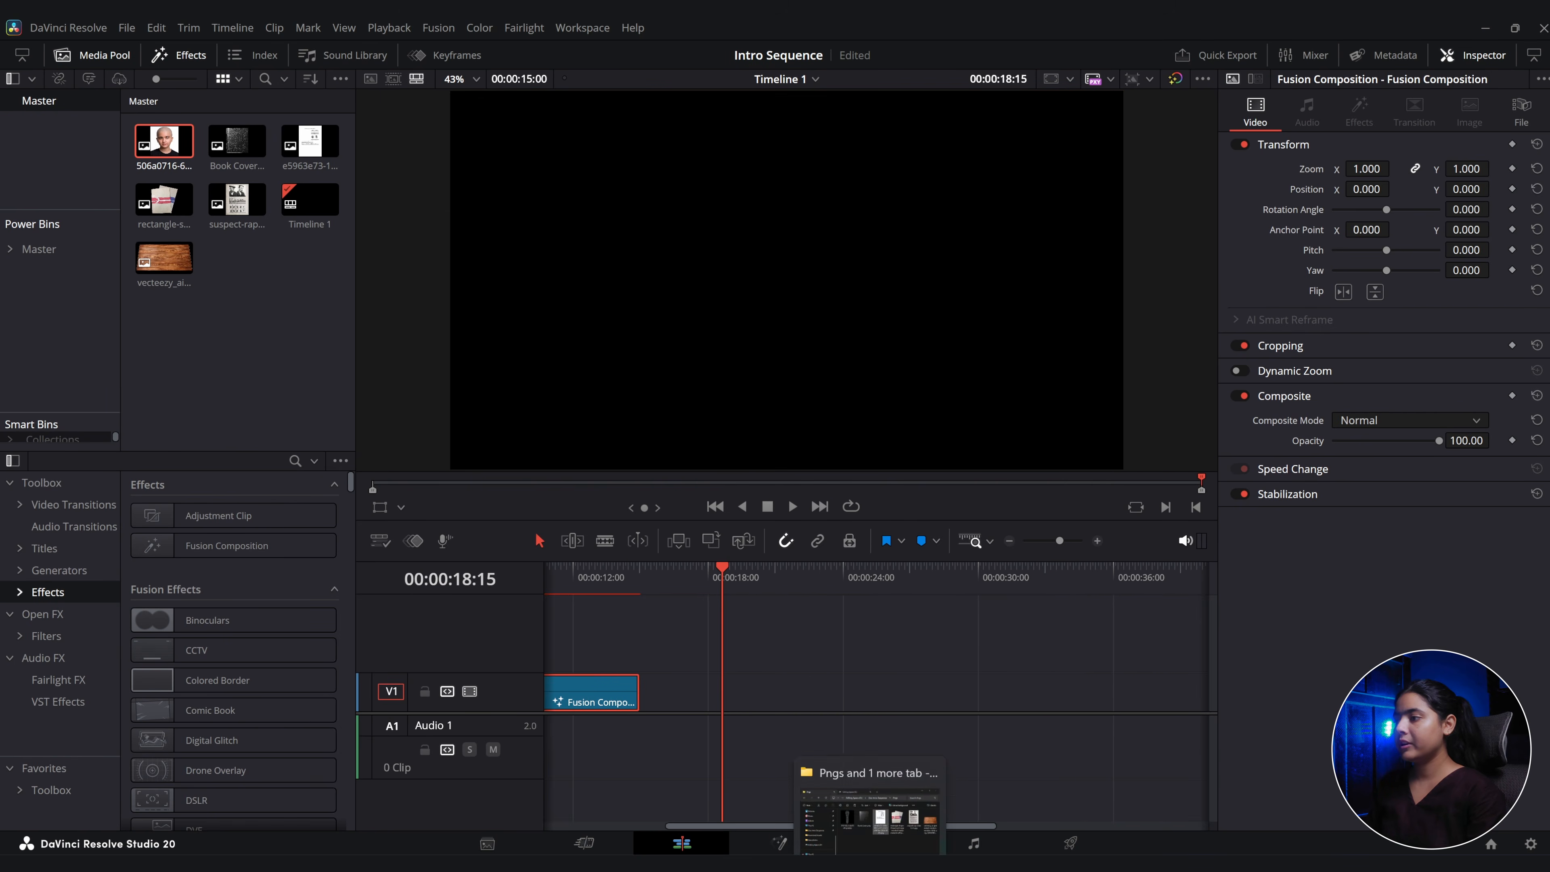
click(870, 862)
click(405, 86)
double_click(261, 214)
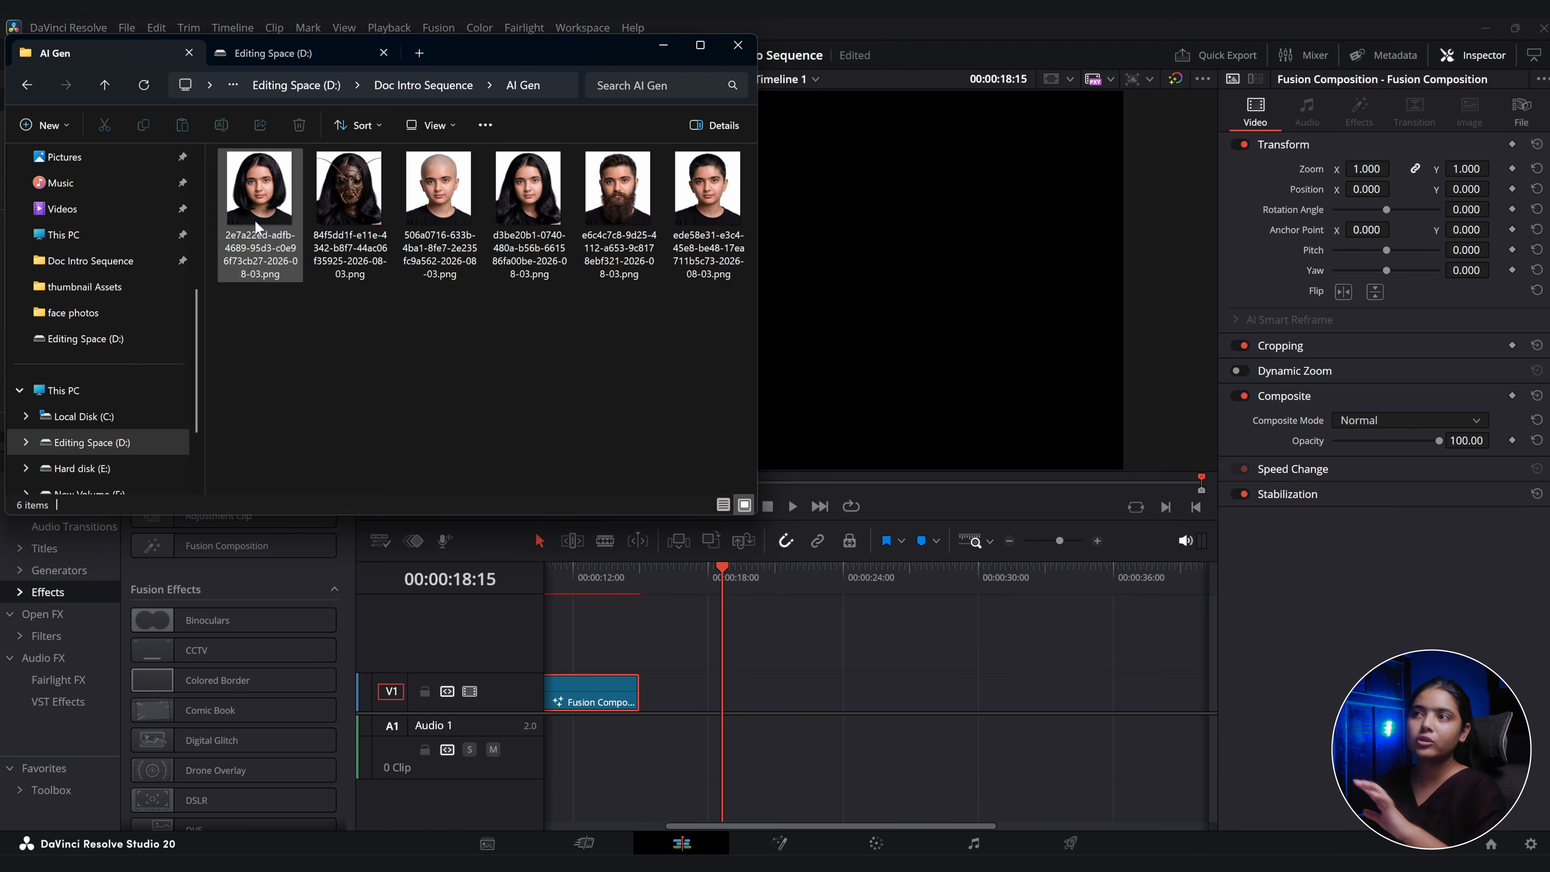
drag(242, 330, 708, 221)
click(664, 266)
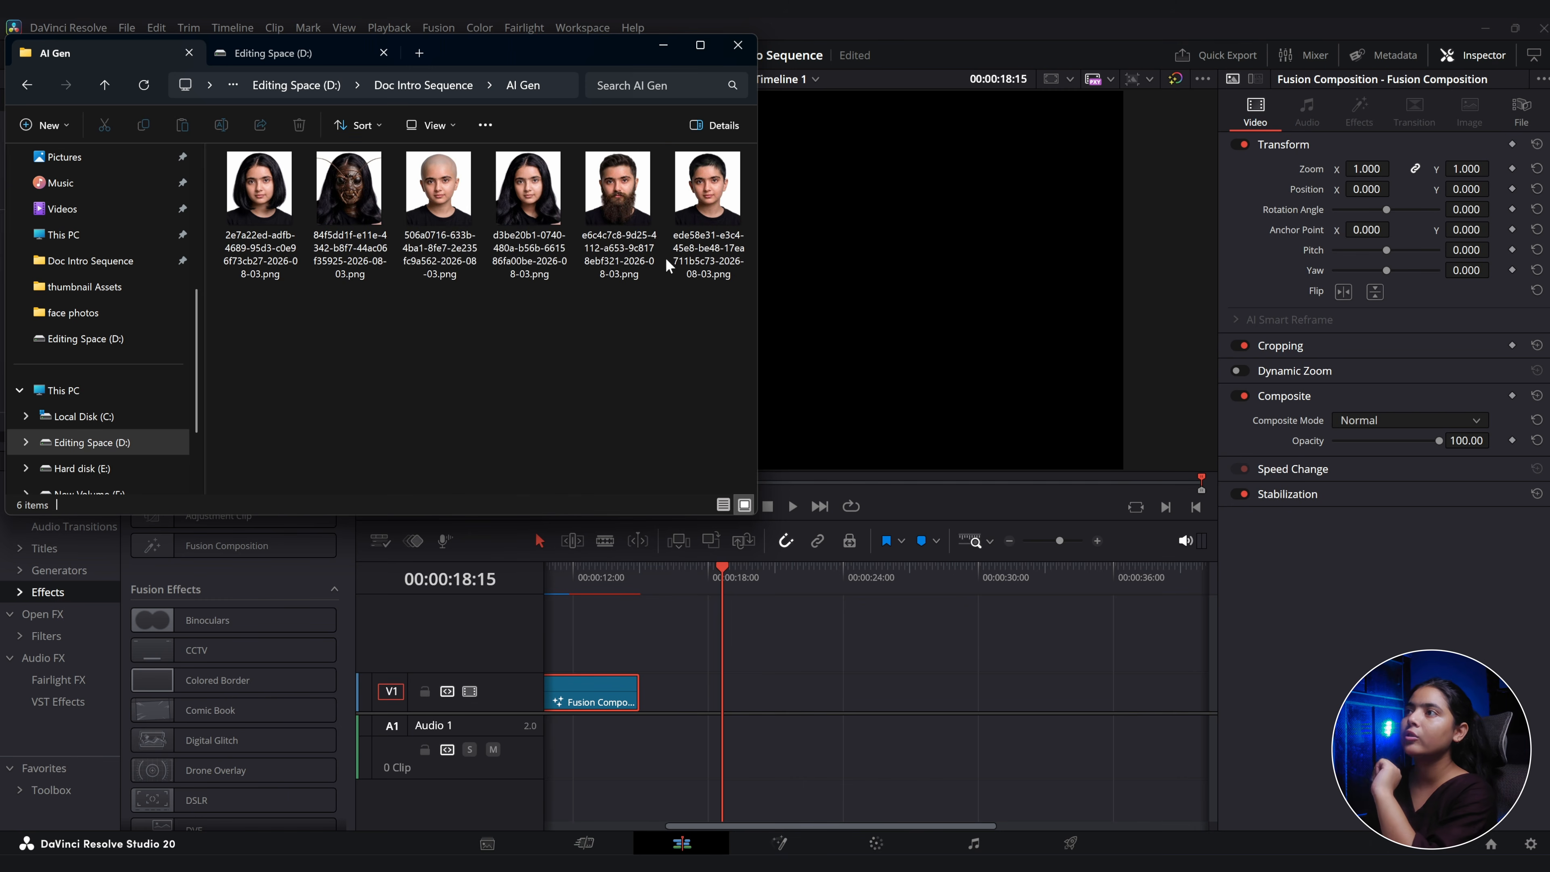
Open the long-haired portrait in the AI Gen folder and browse through the other generated portraits.
double_click(502, 207)
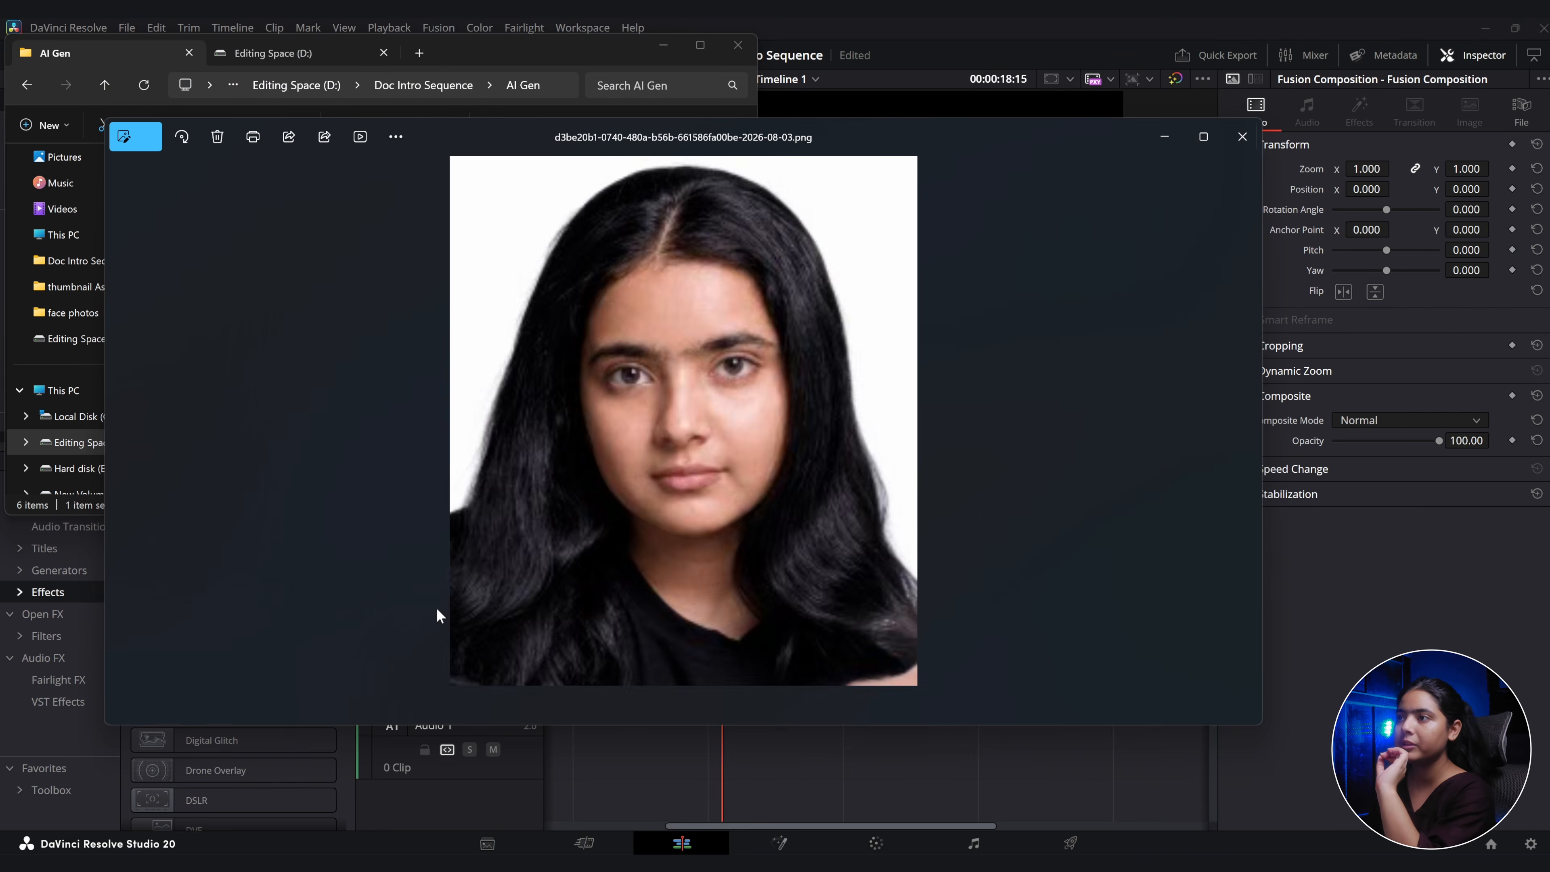
click(1237, 421)
click(1239, 421)
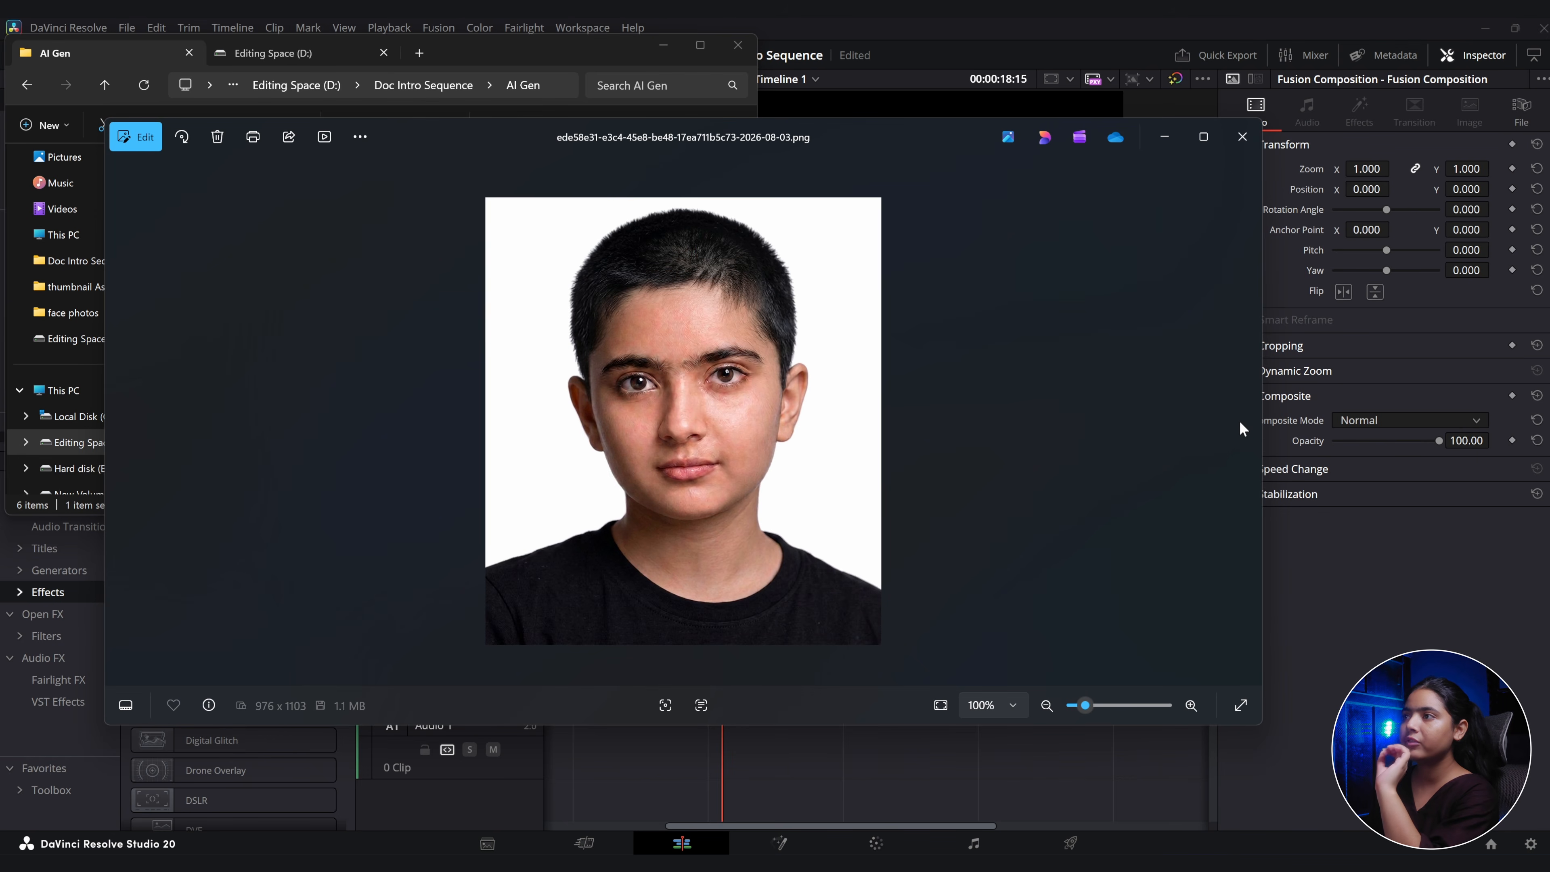
click(119, 421)
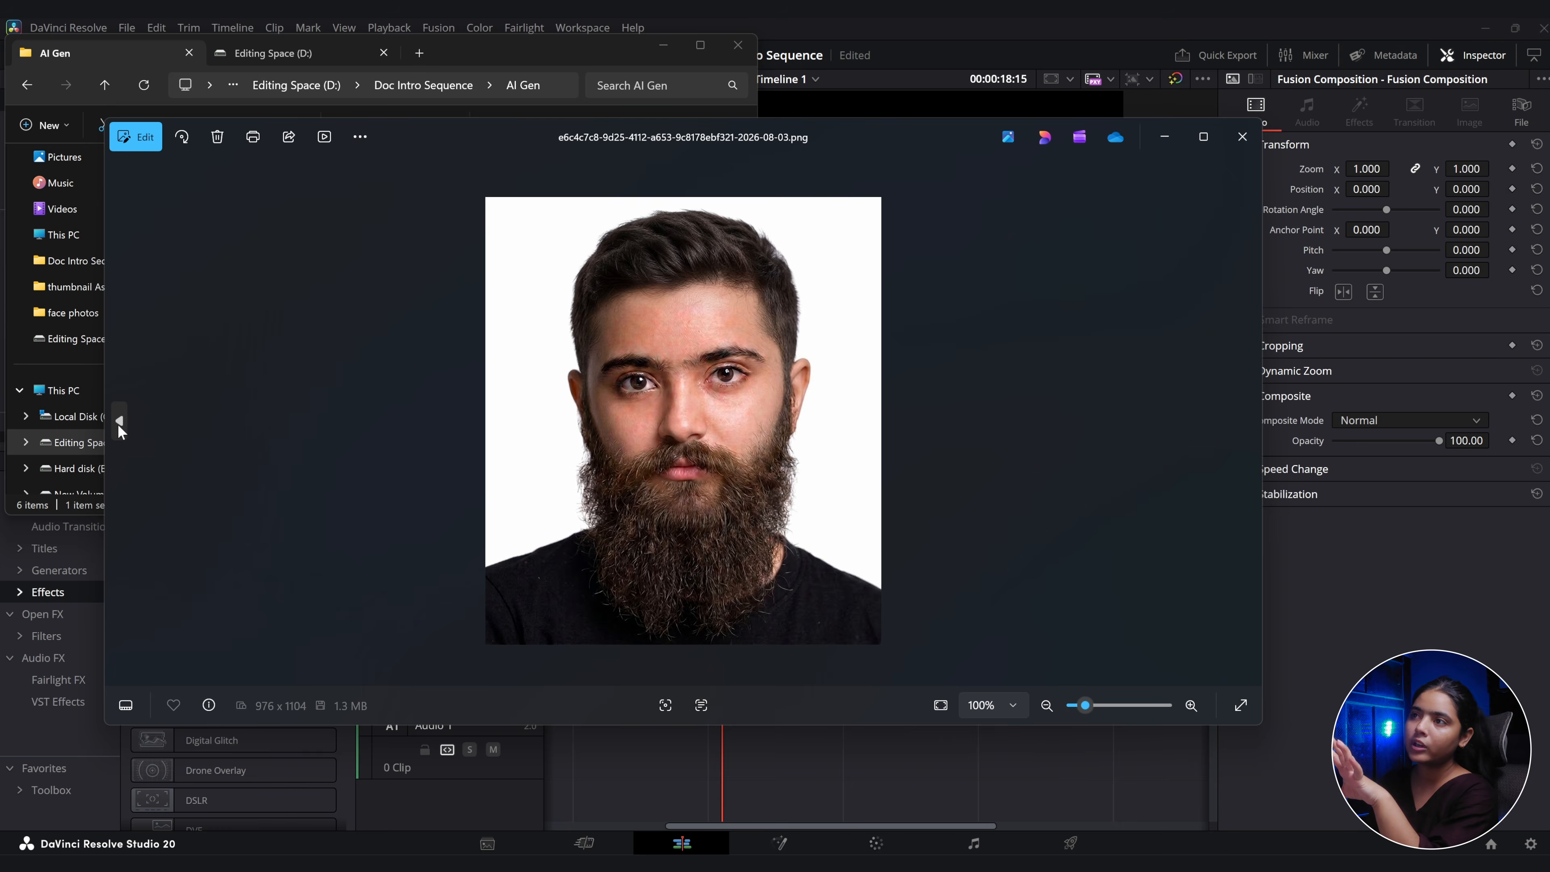
click(119, 422)
click(119, 422)
click(119, 422)
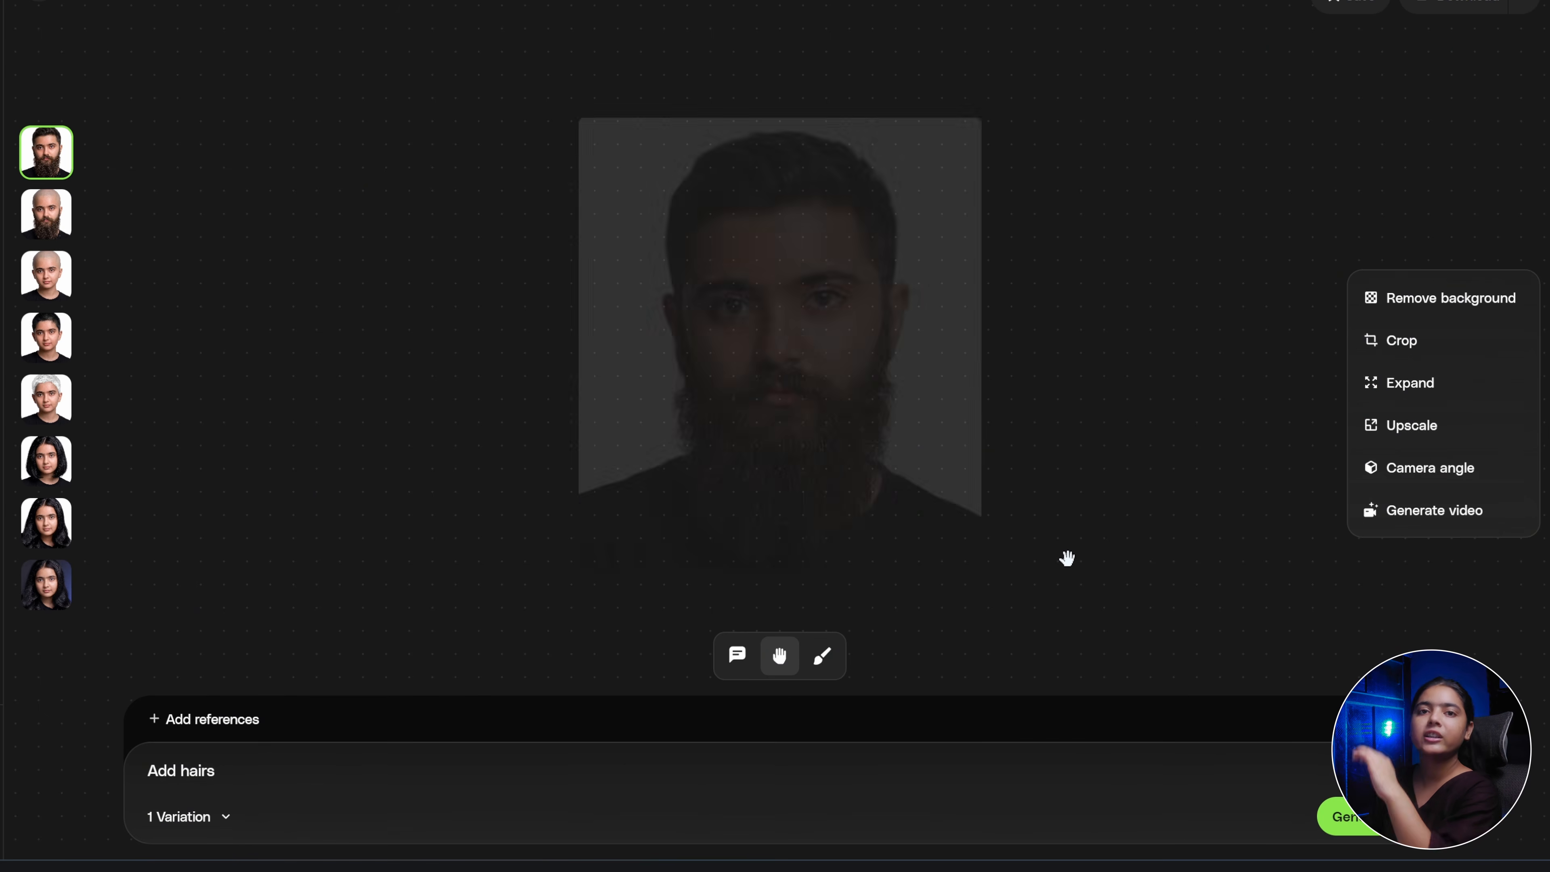
Look through the portrait variations and their prompts in the AI image generator, back to the original photo.
click(44, 223)
click(44, 281)
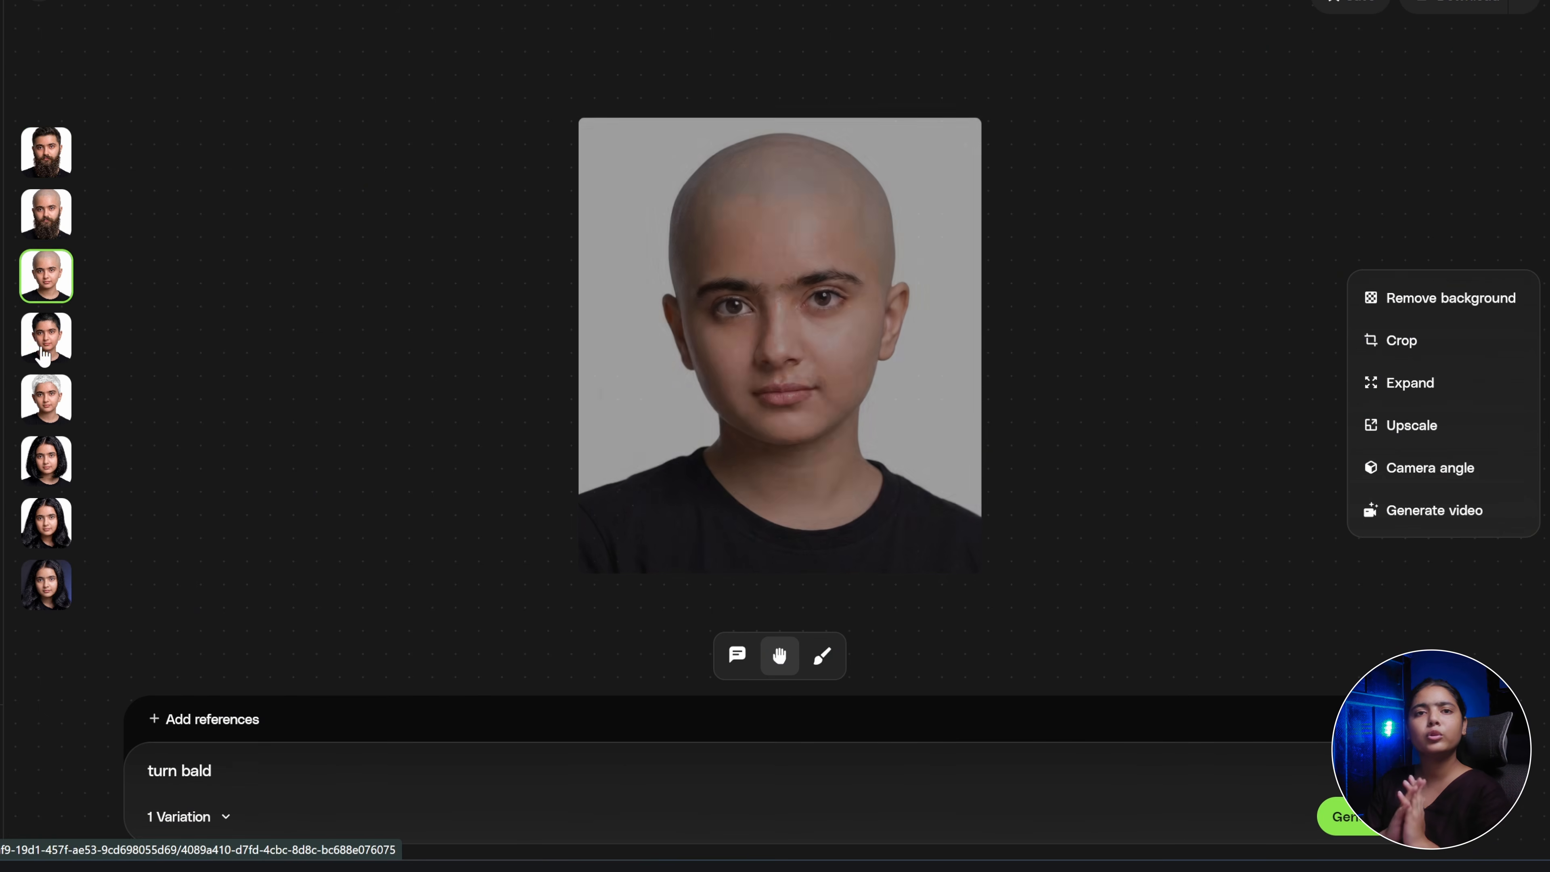
click(44, 342)
click(46, 403)
click(48, 462)
click(45, 524)
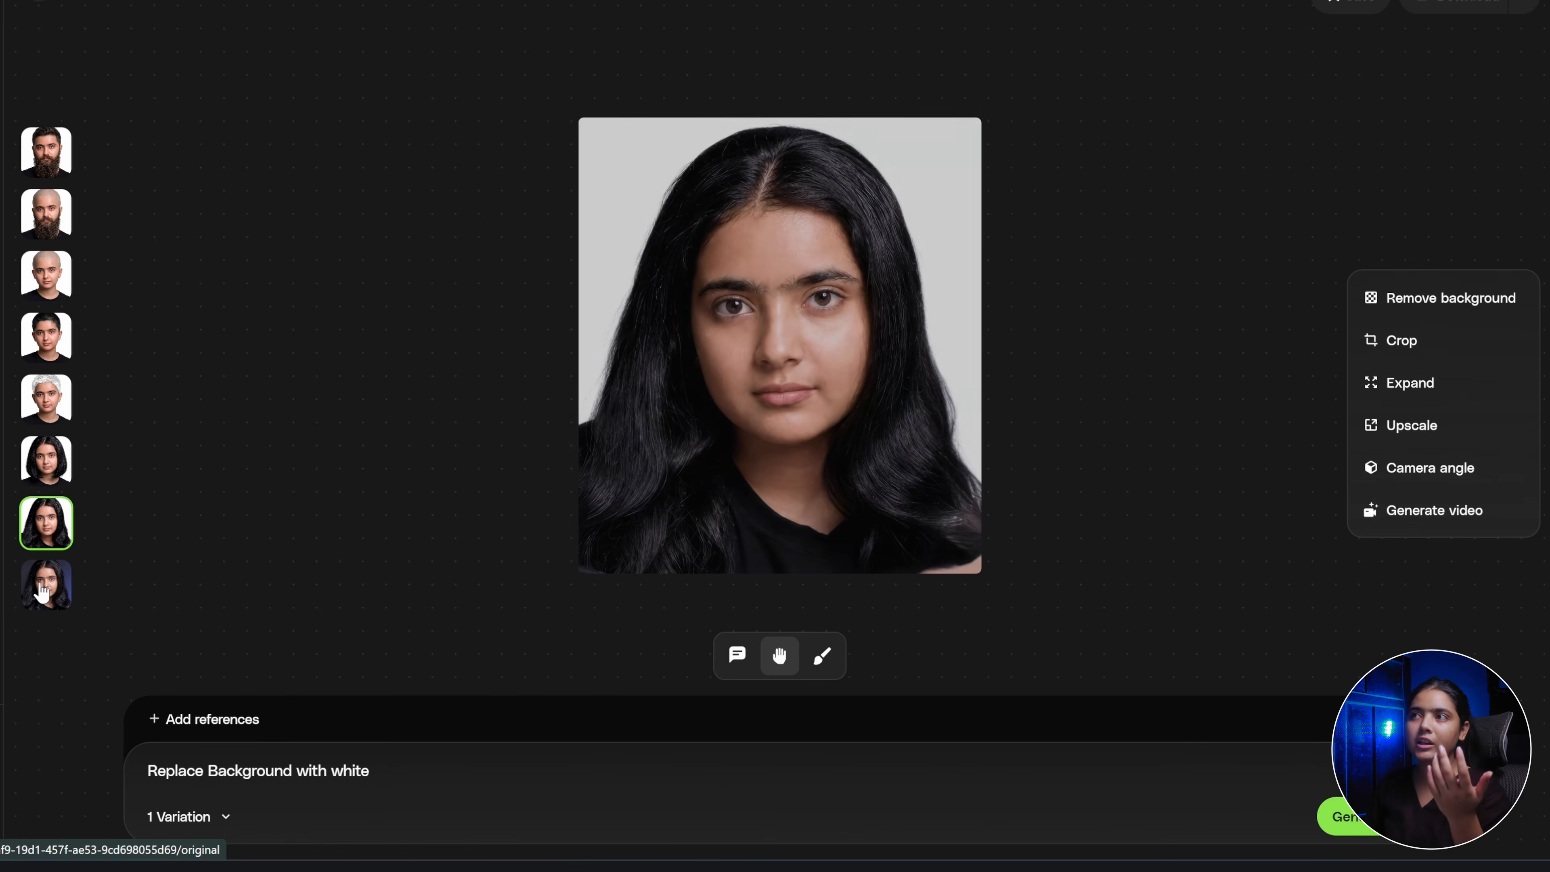
click(45, 585)
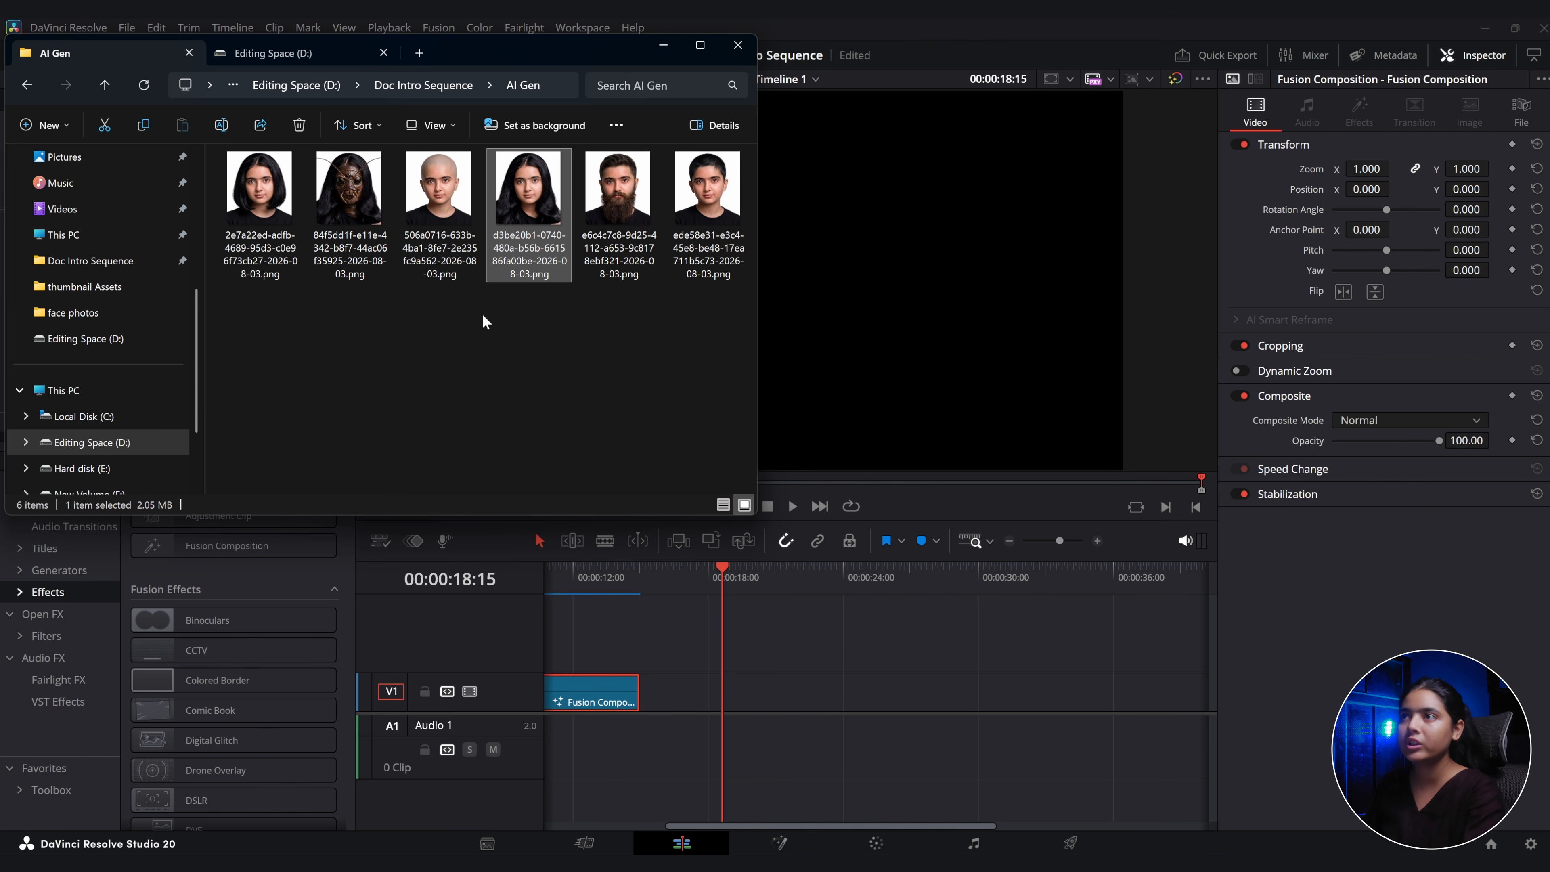
Place the bald portrait PNG on track V1 after the Fusion composition and fully desaturate it to black and white on the Color page.
drag(439, 207, 726, 689)
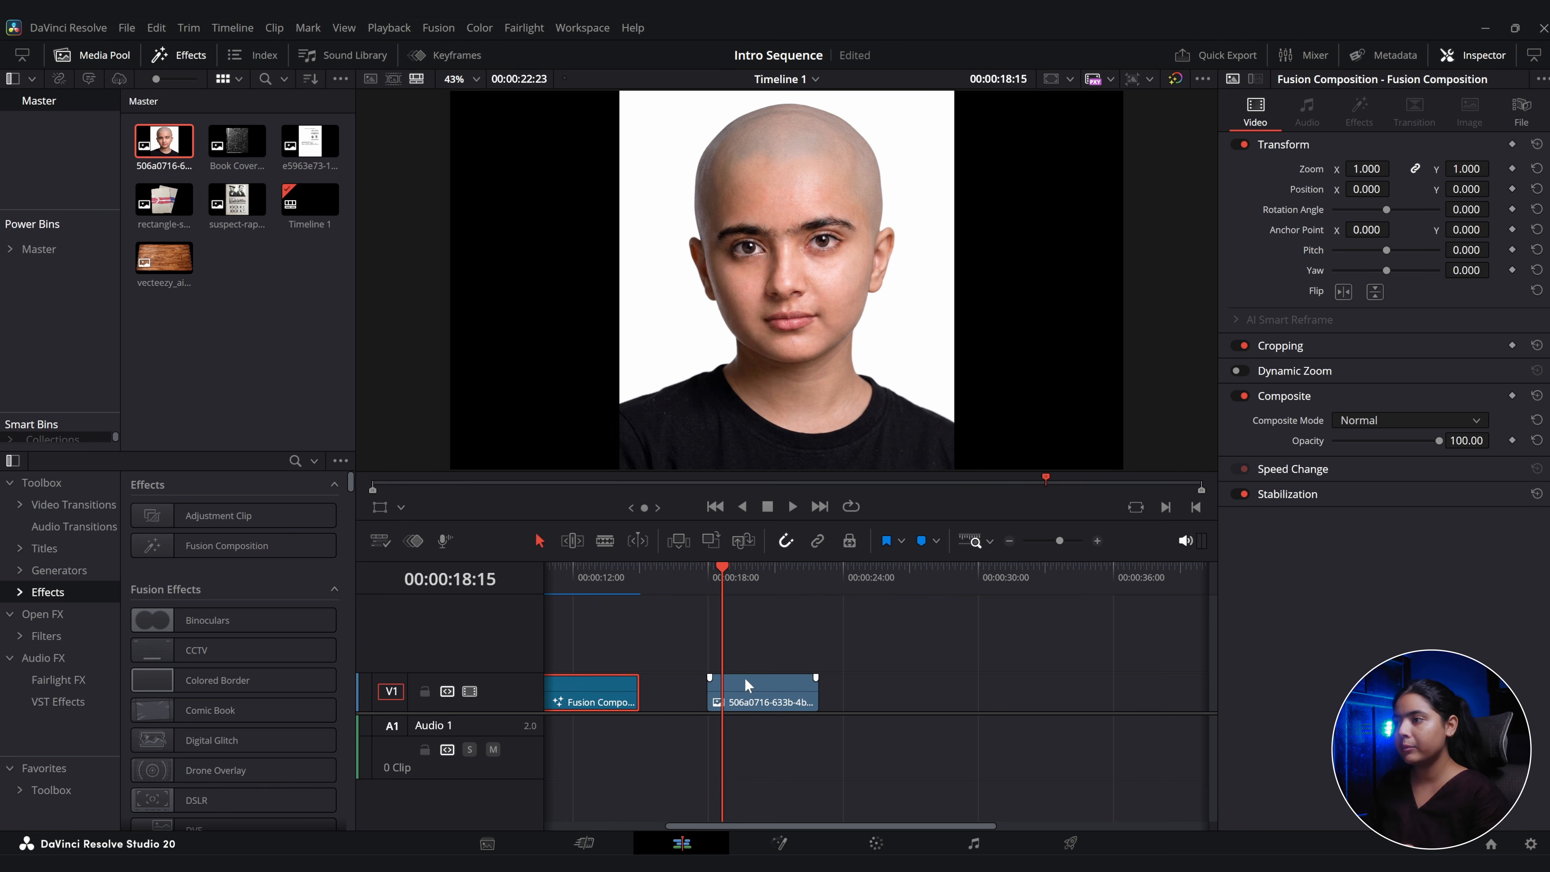
click(757, 702)
click(877, 843)
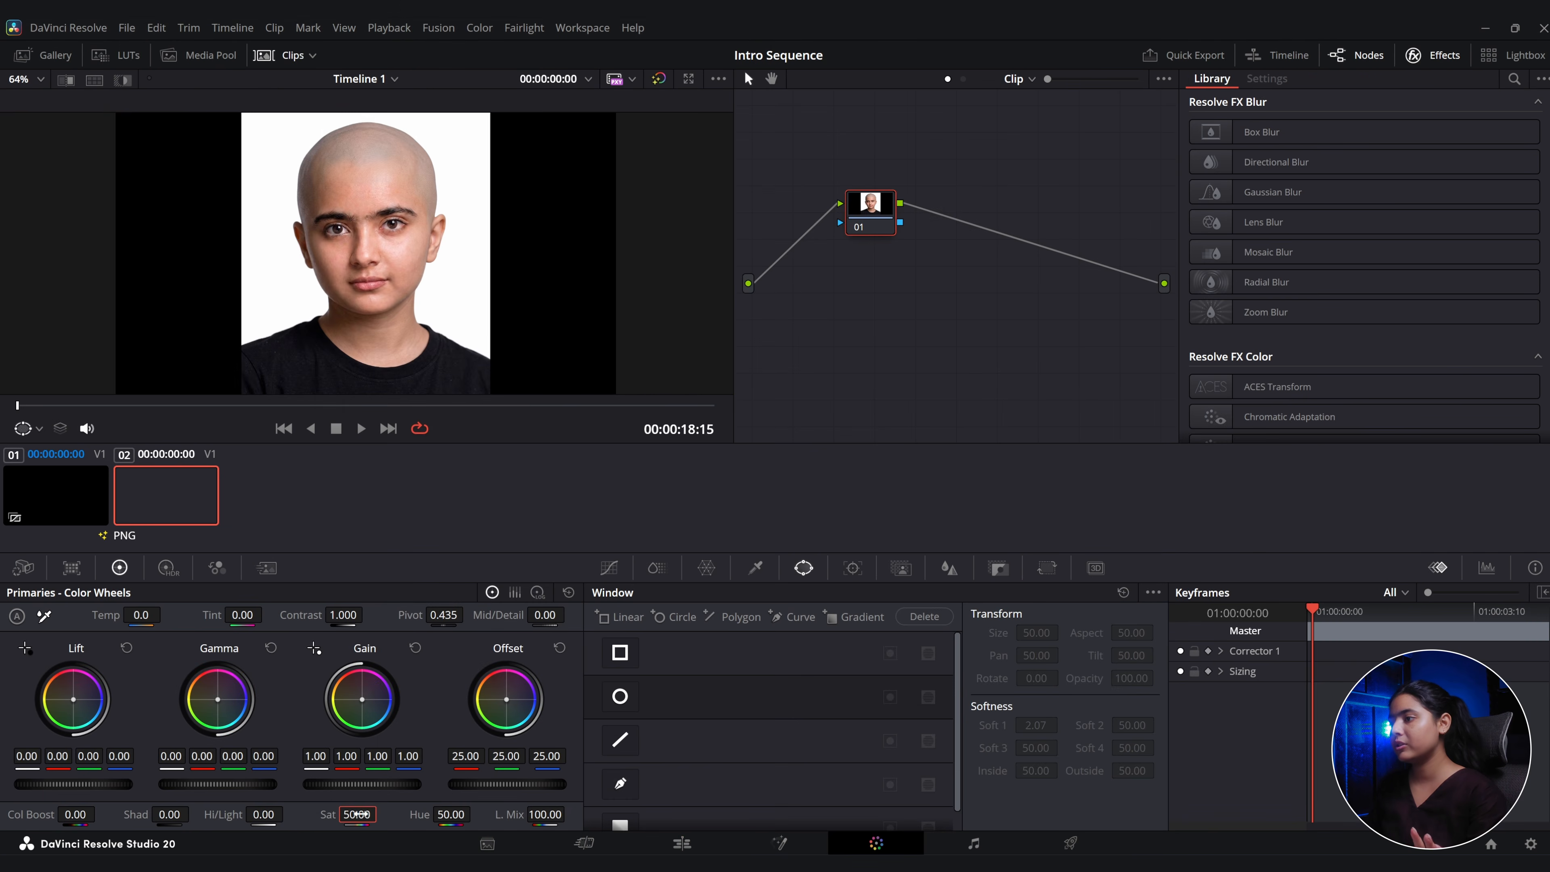
drag(361, 814, 268, 813)
click(695, 846)
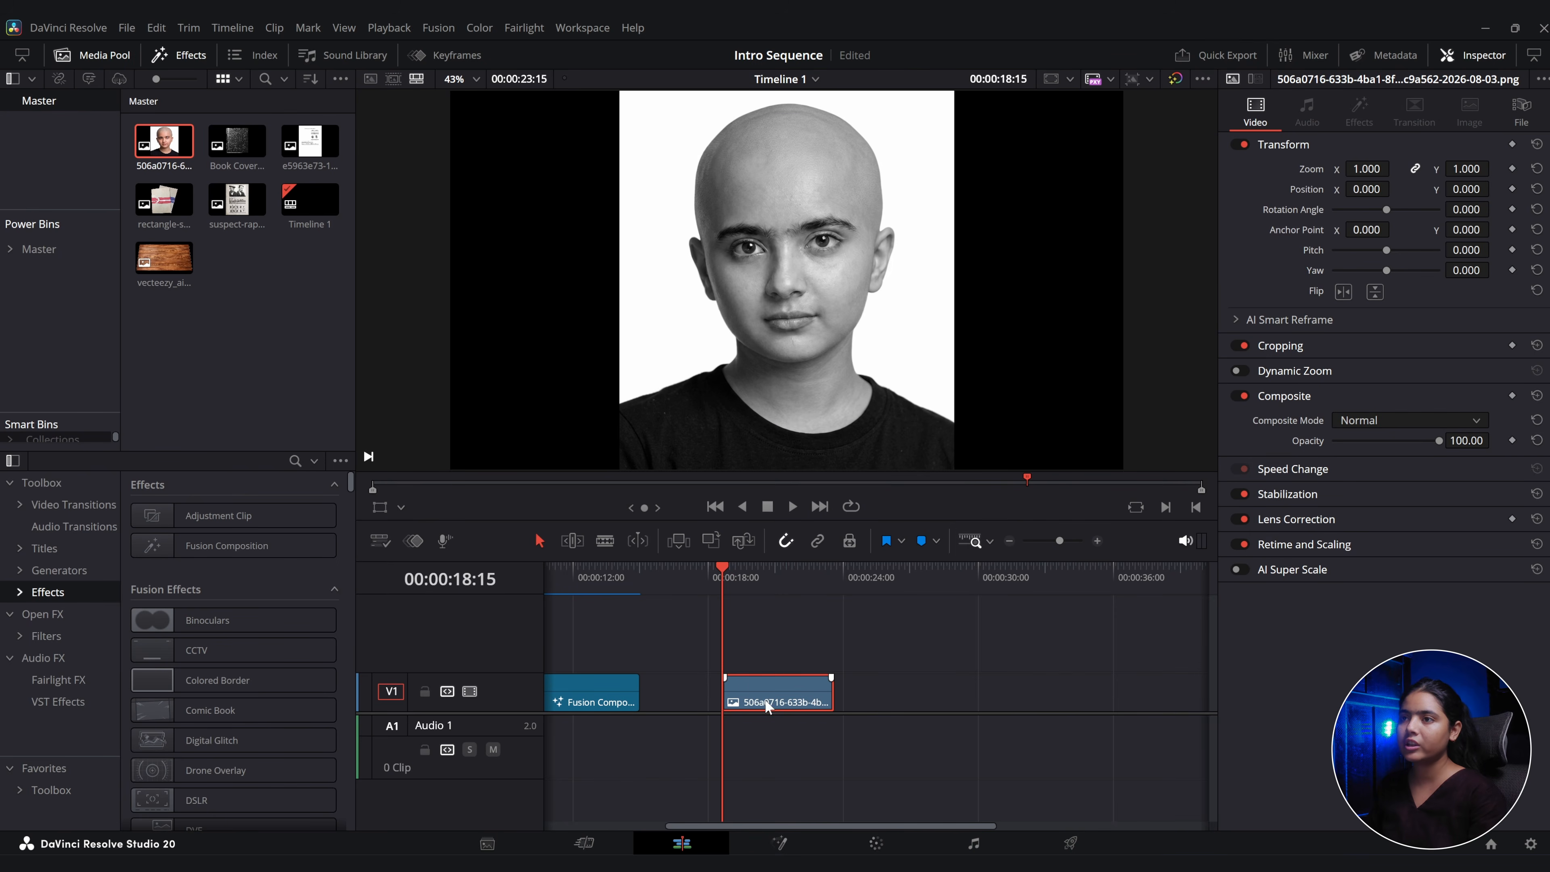
Stack the bearded, short-haired, bob-haired and long-haired portrait PNGs on tracks V2 to V5 above the bald portrait, starting at 00:00:18:15.
key(alt+Tab)
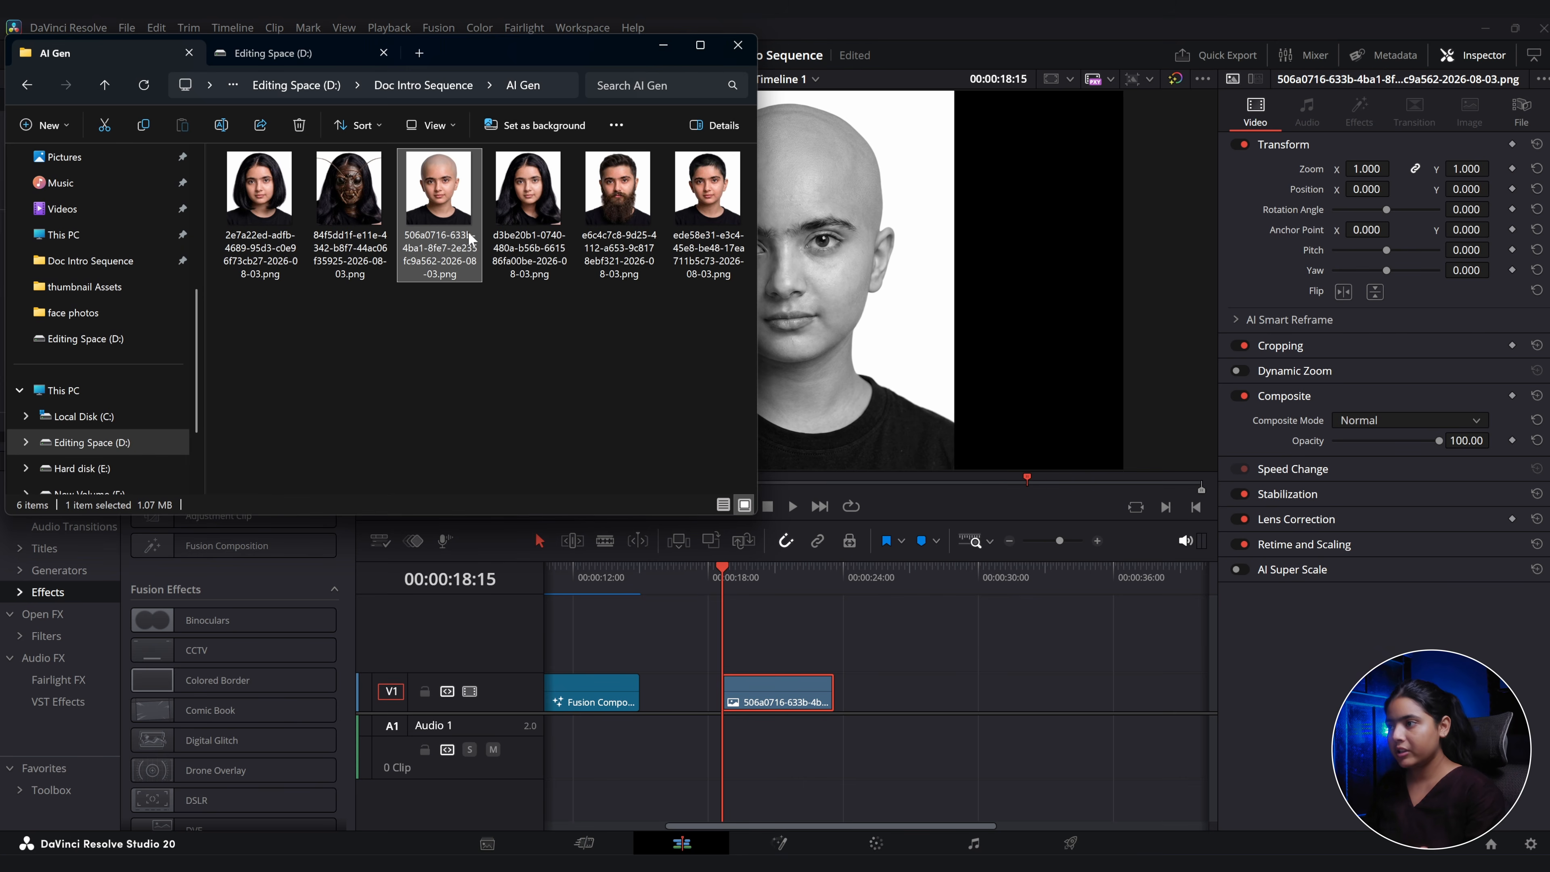
drag(632, 235, 757, 653)
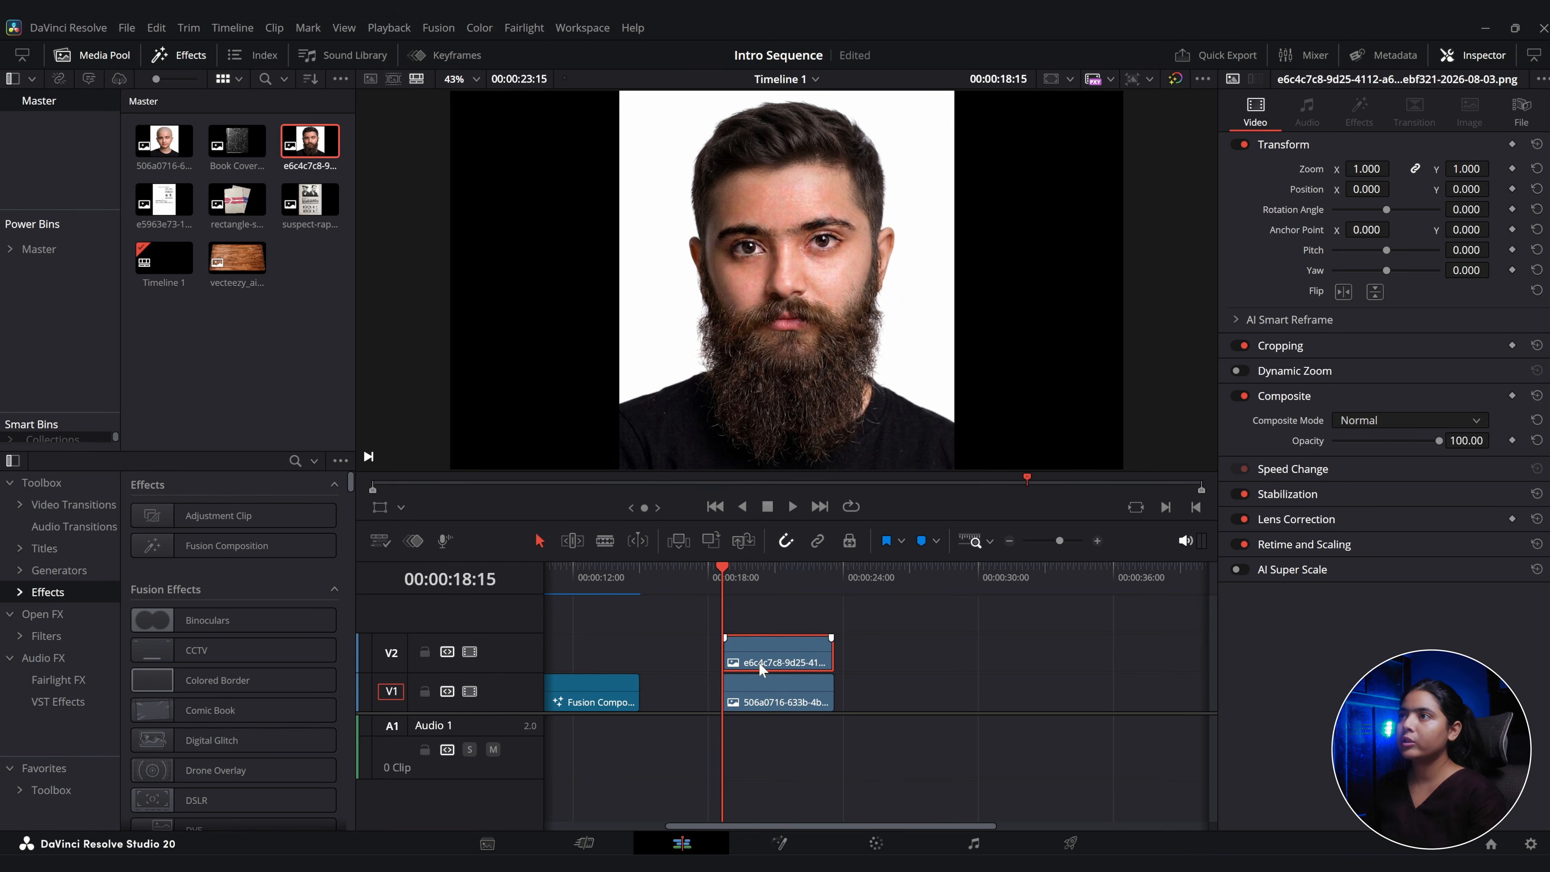
key(alt+Tab)
drag(708, 195, 775, 623)
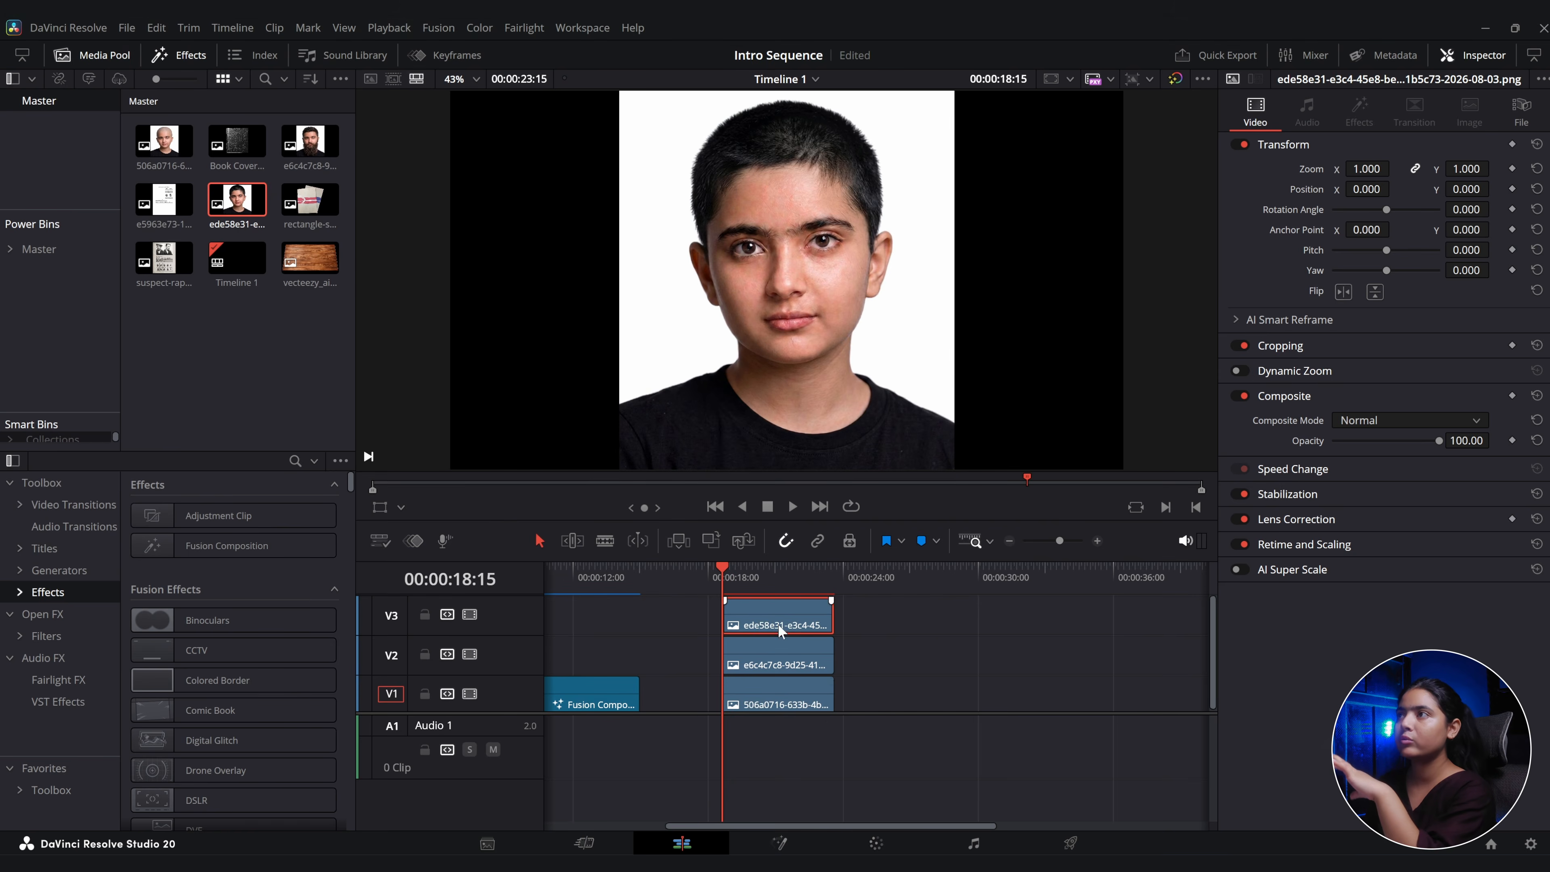
key(alt+Tab)
drag(241, 192, 933, 623)
drag(927, 617, 769, 586)
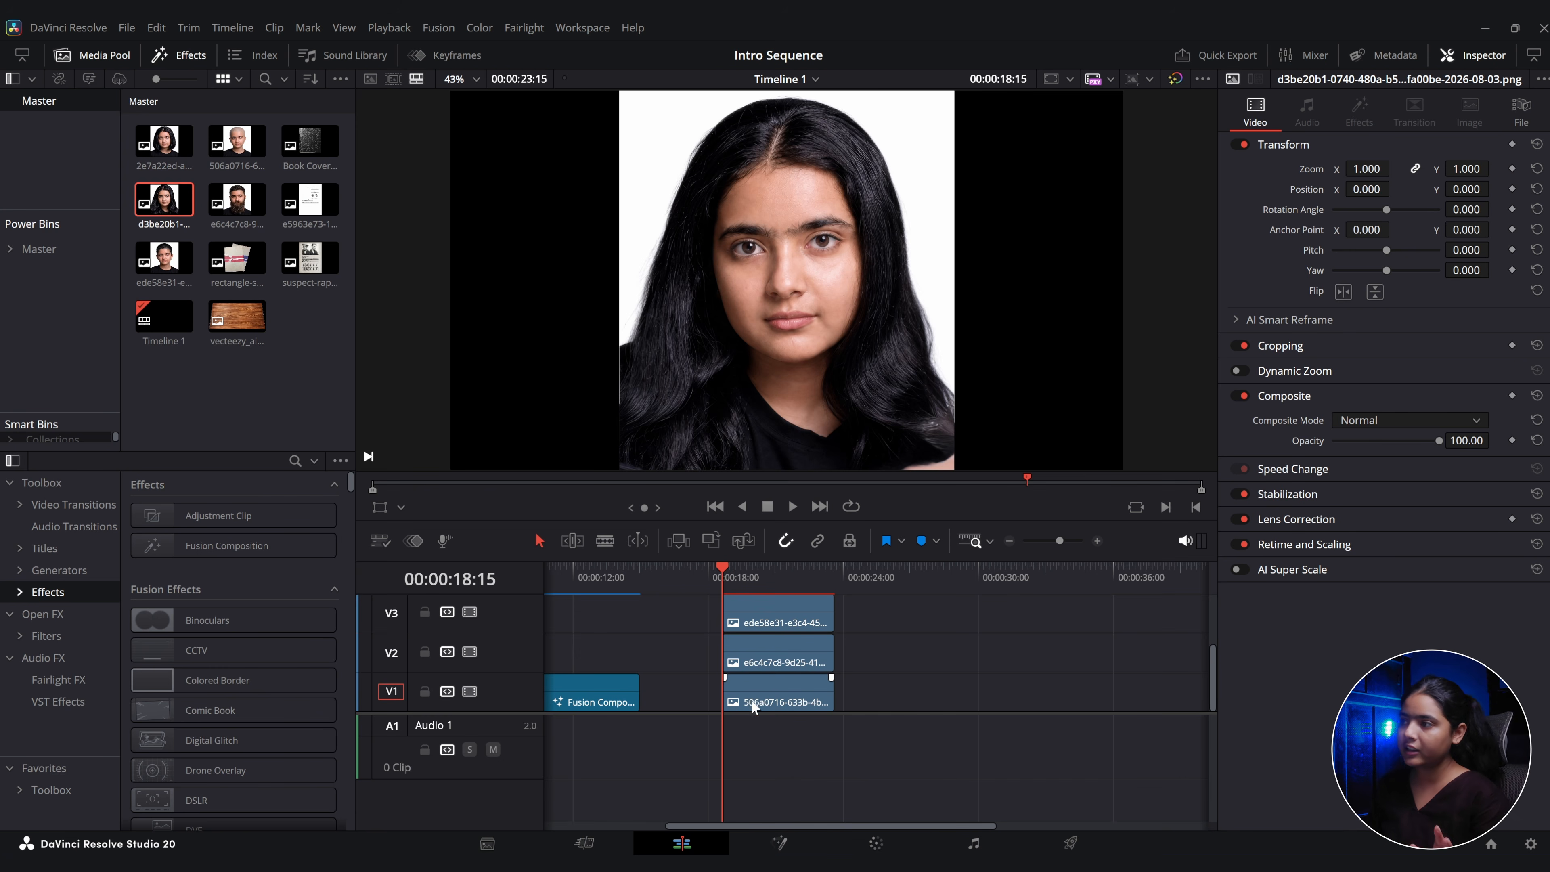
Copy the bald portrait clip's attributes and paste only its Color Correction onto the four portrait clips above it.
click(753, 706)
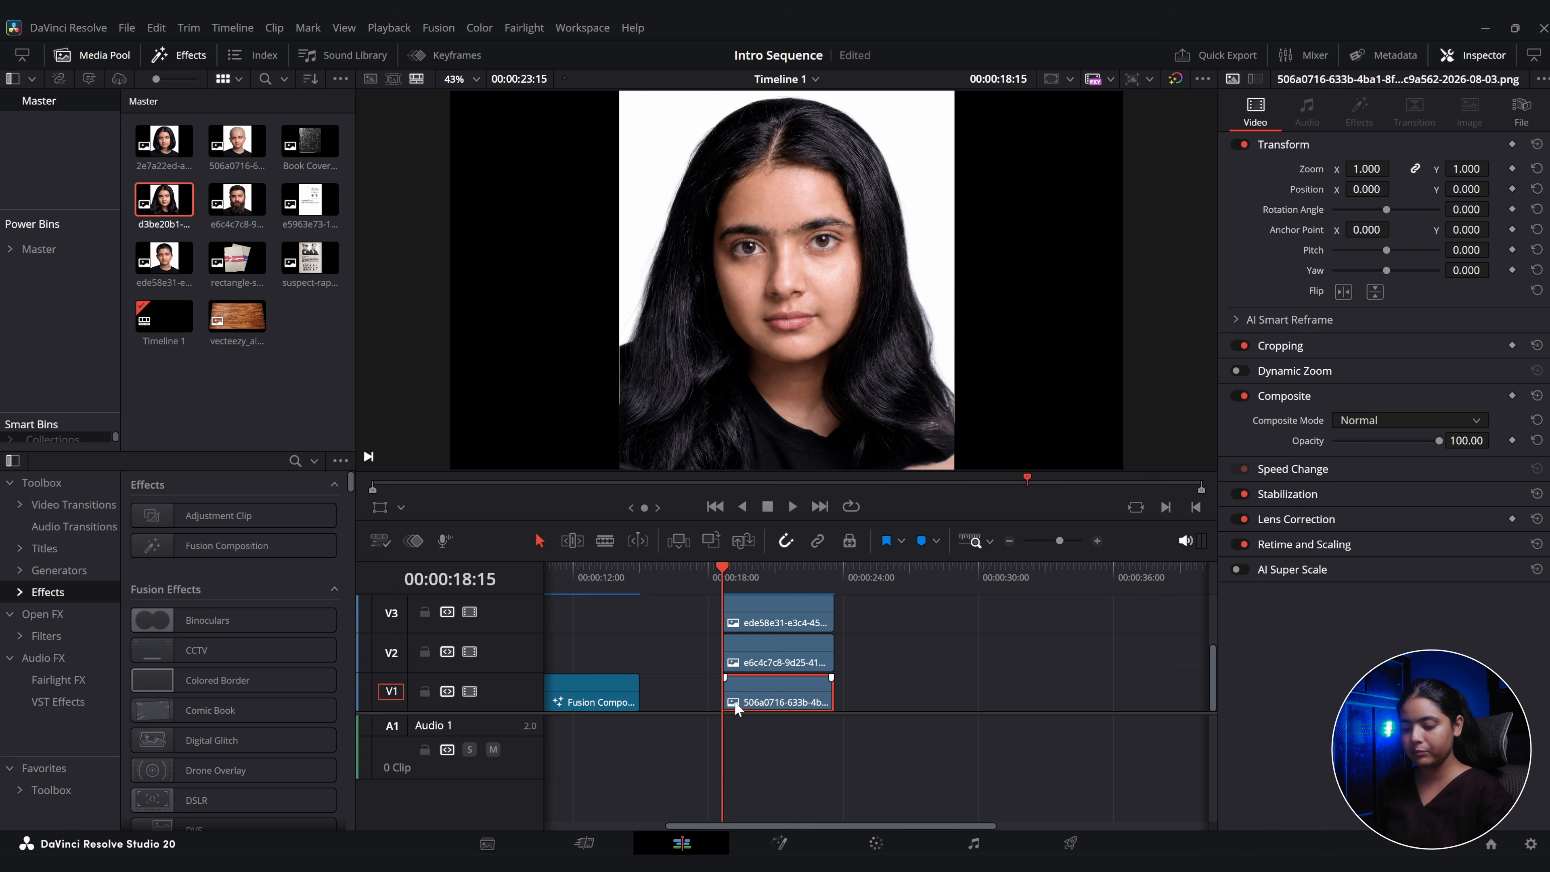
drag(877, 657, 699, 596)
key(alt+v)
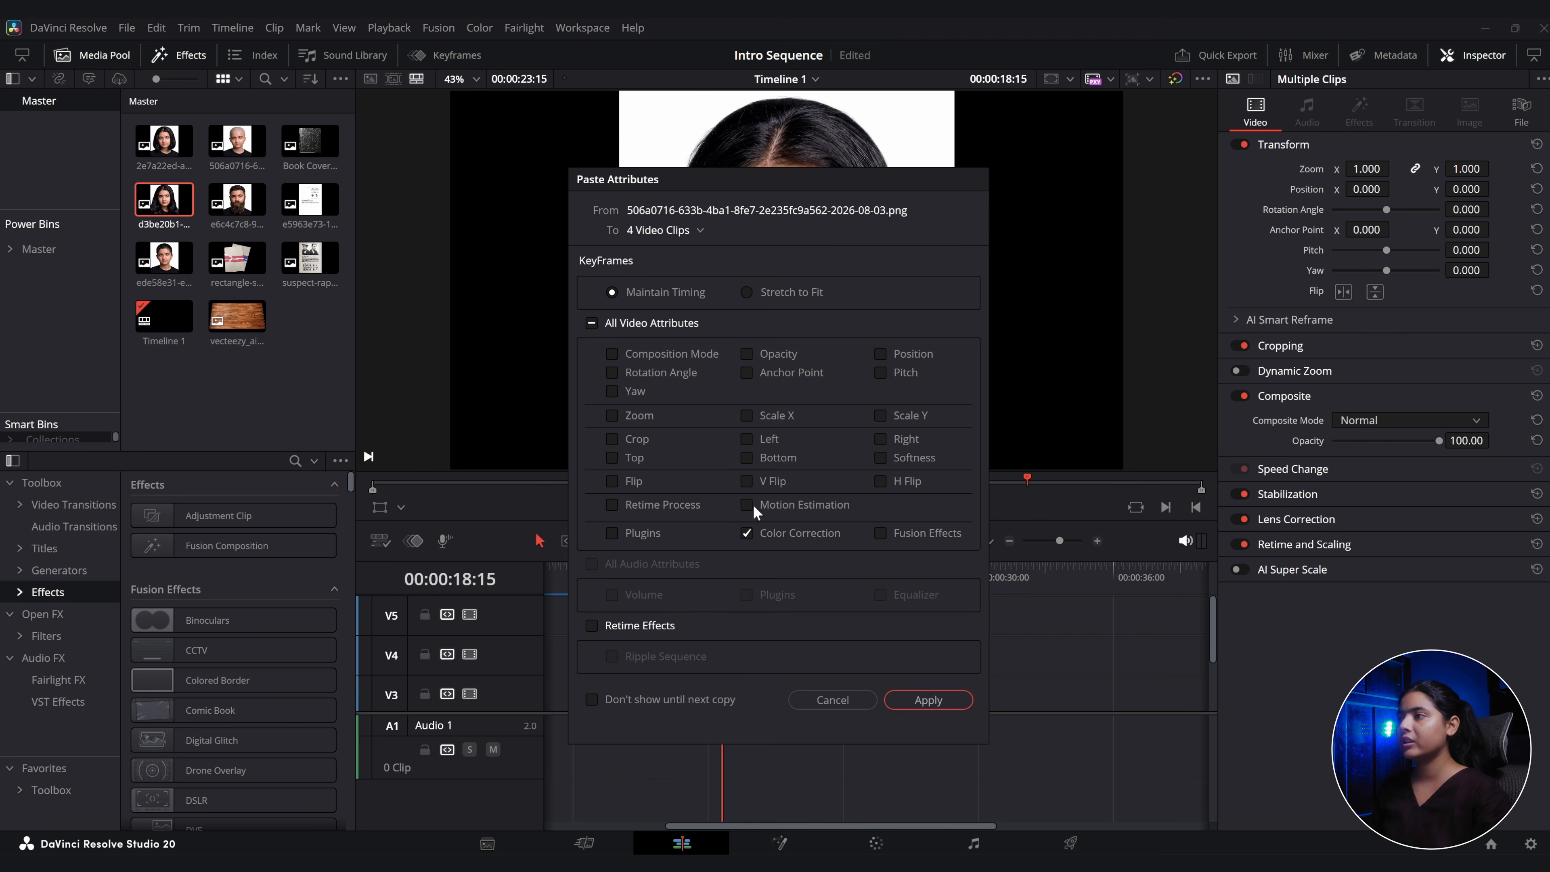
click(922, 700)
scroll(755, 646, down, 3)
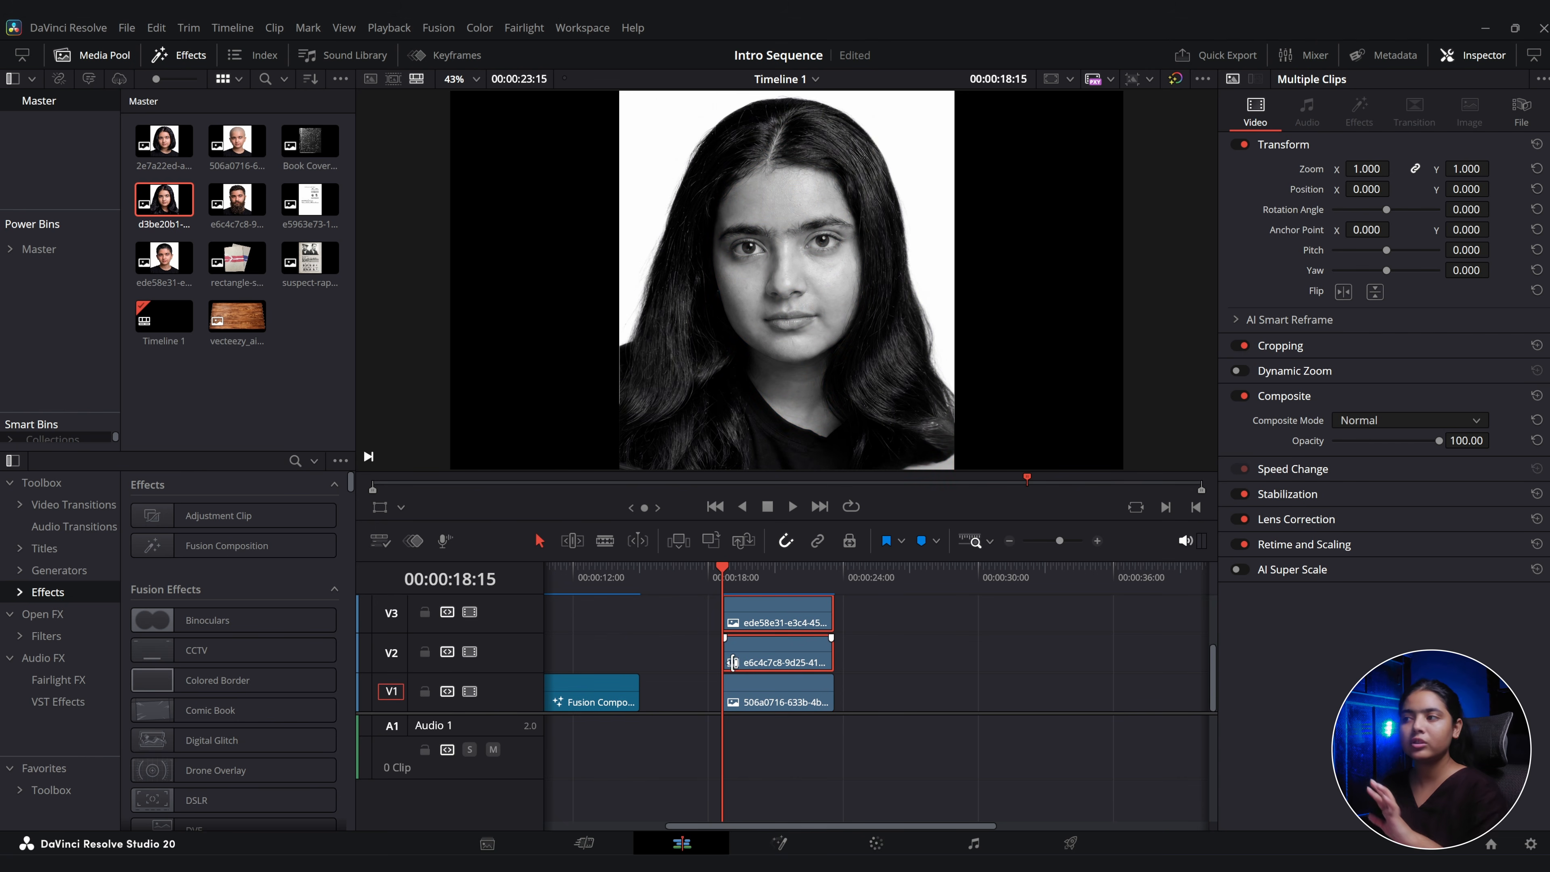
Trim the starts of the stacked portrait clips so each higher track begins slightly later, and play back the staggered sequence.
scroll(739, 652, up, 3)
scroll(851, 681, up, 2)
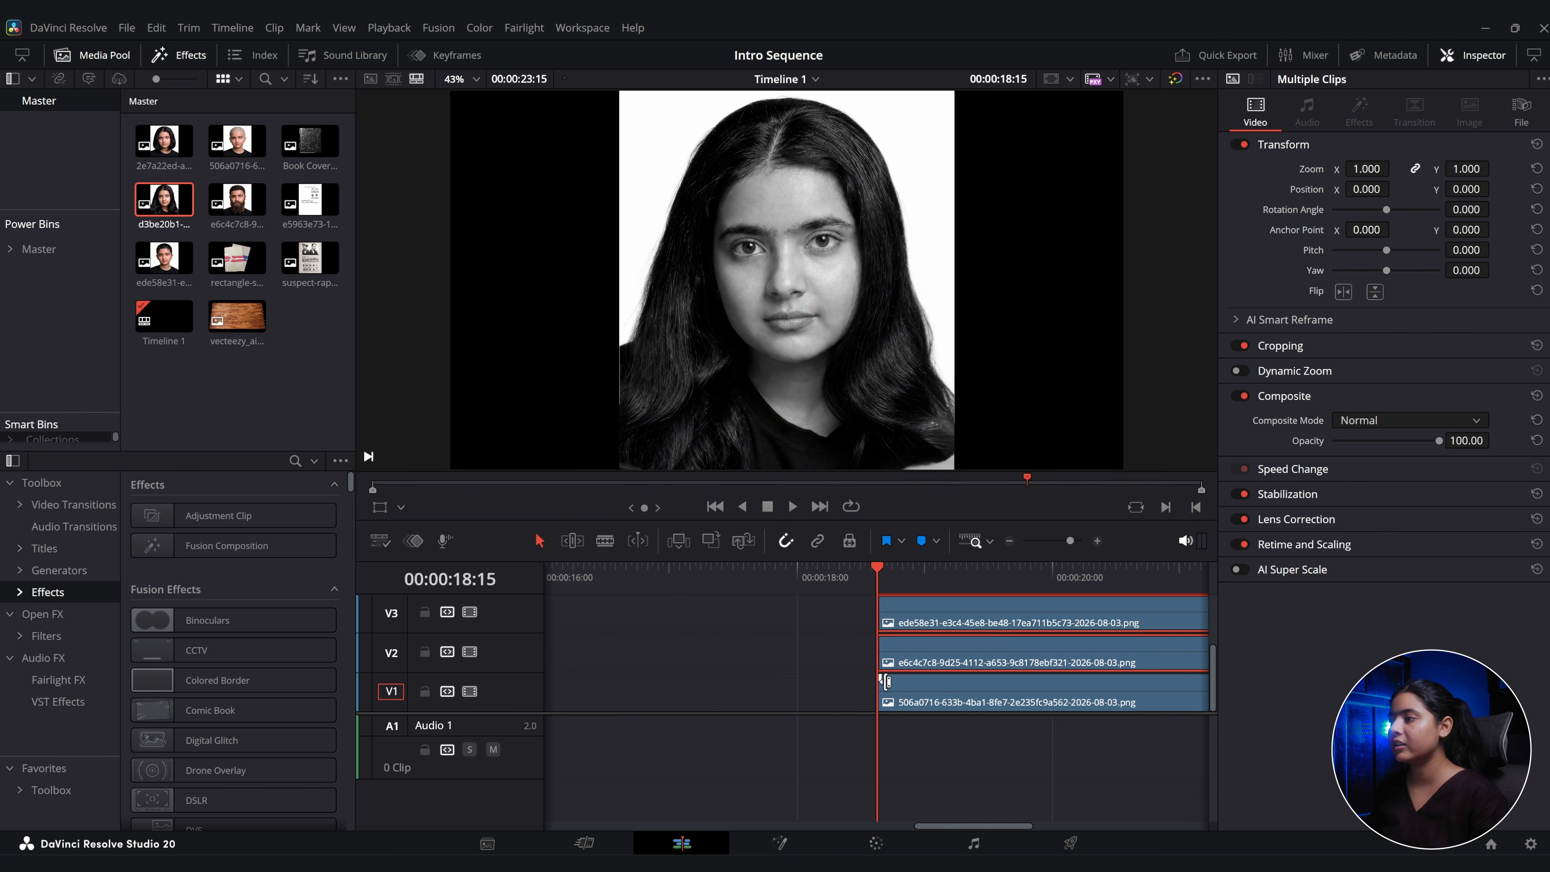
scroll(884, 679, right, 3)
drag(678, 657, 736, 651)
scroll(719, 646, up, 1)
scroll(719, 646, right, 1)
scroll(690, 629, down, 1)
key(space)
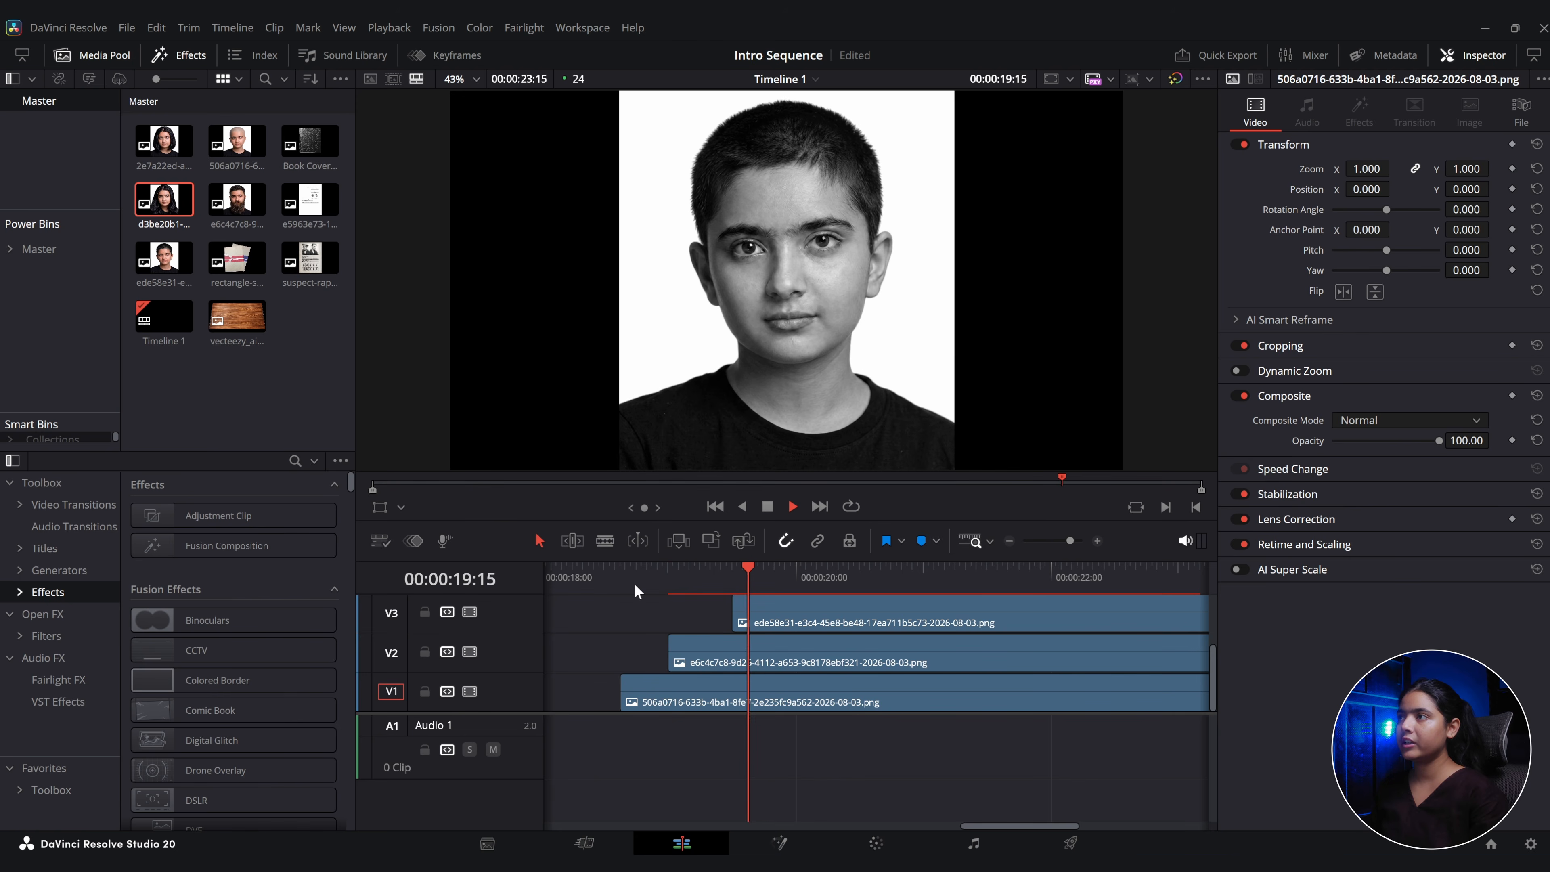
key(space)
Fine-tune the staggered start points of the portrait clips on the upper tracks.
scroll(795, 668, up, 2)
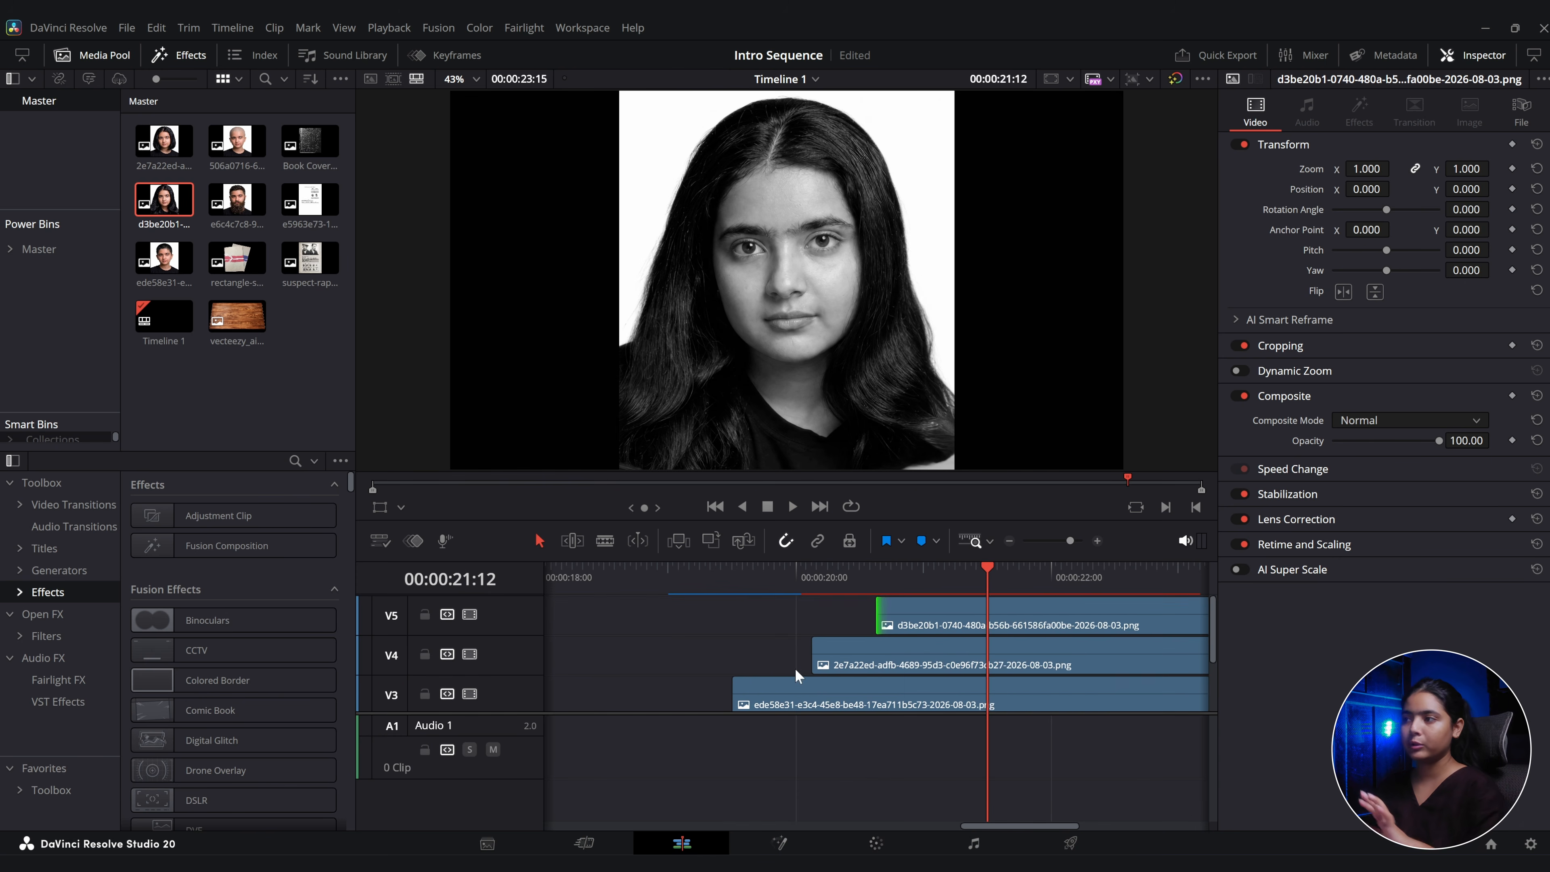
scroll(795, 667, down, 2)
drag(836, 618, 772, 615)
scroll(799, 644, down, 2)
click(772, 616)
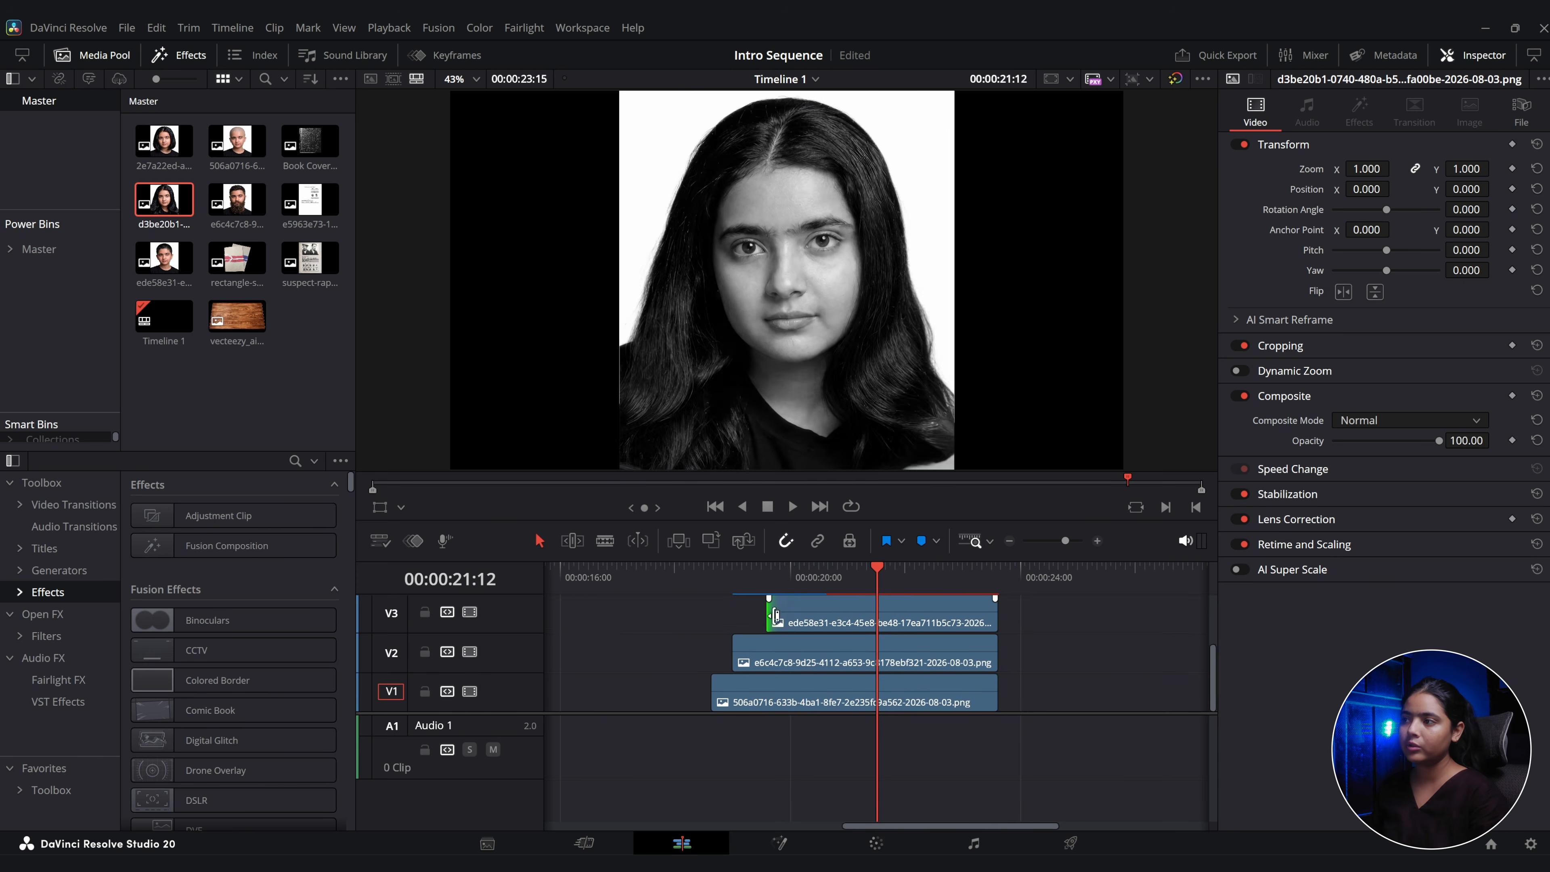
Add the Clock Wipe video transition to the start of each portrait clip on tracks V2 to V5.
scroll(187, 676, down, 2)
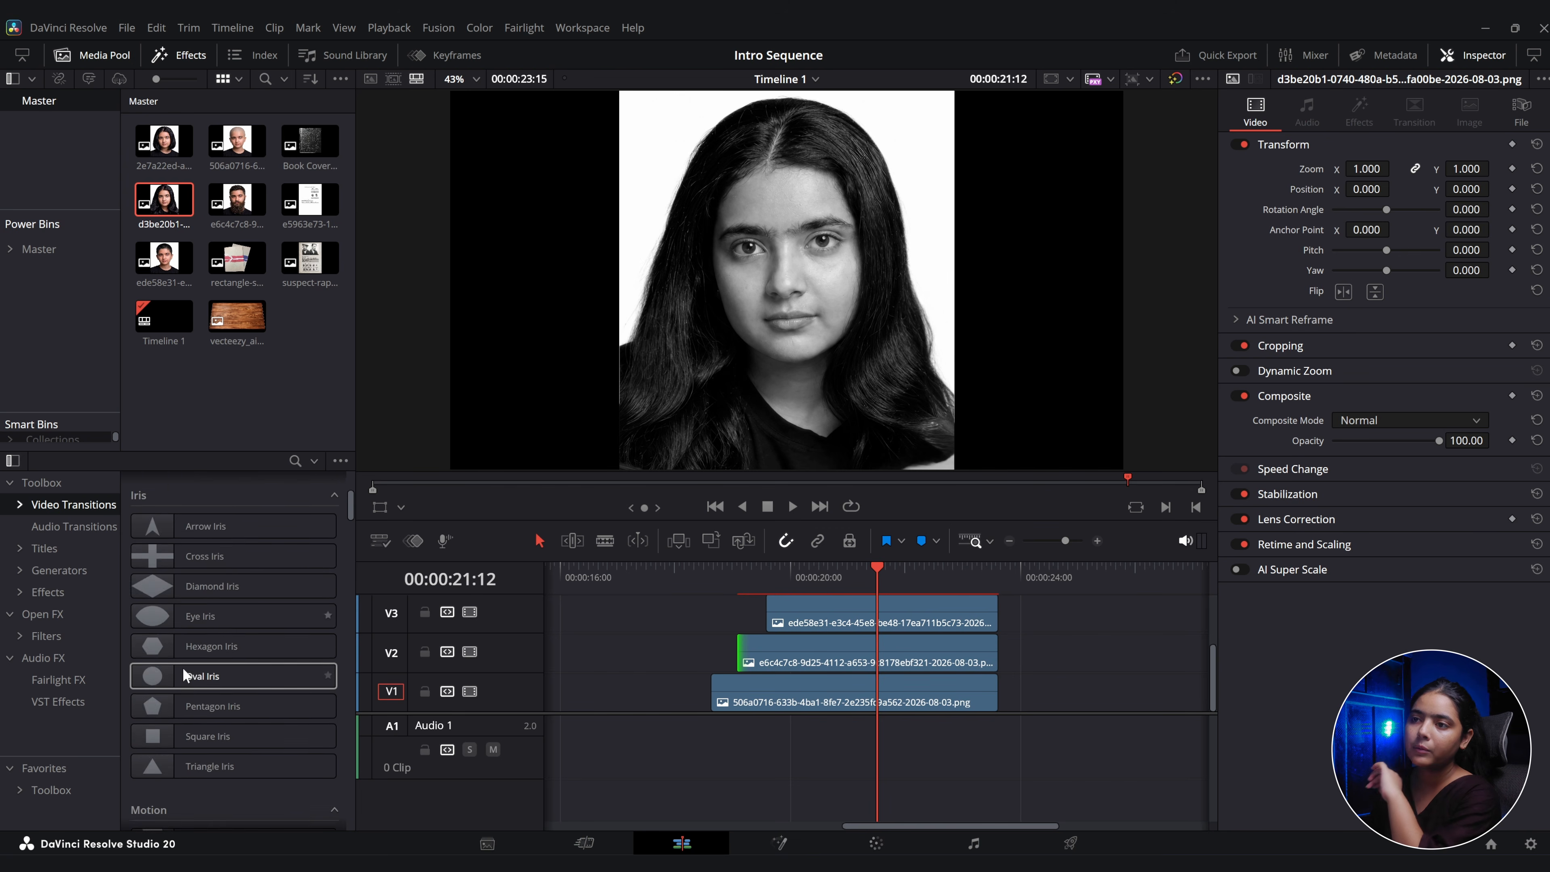
scroll(183, 667, down, 5)
drag(165, 618, 721, 619)
scroll(750, 667, up, 2)
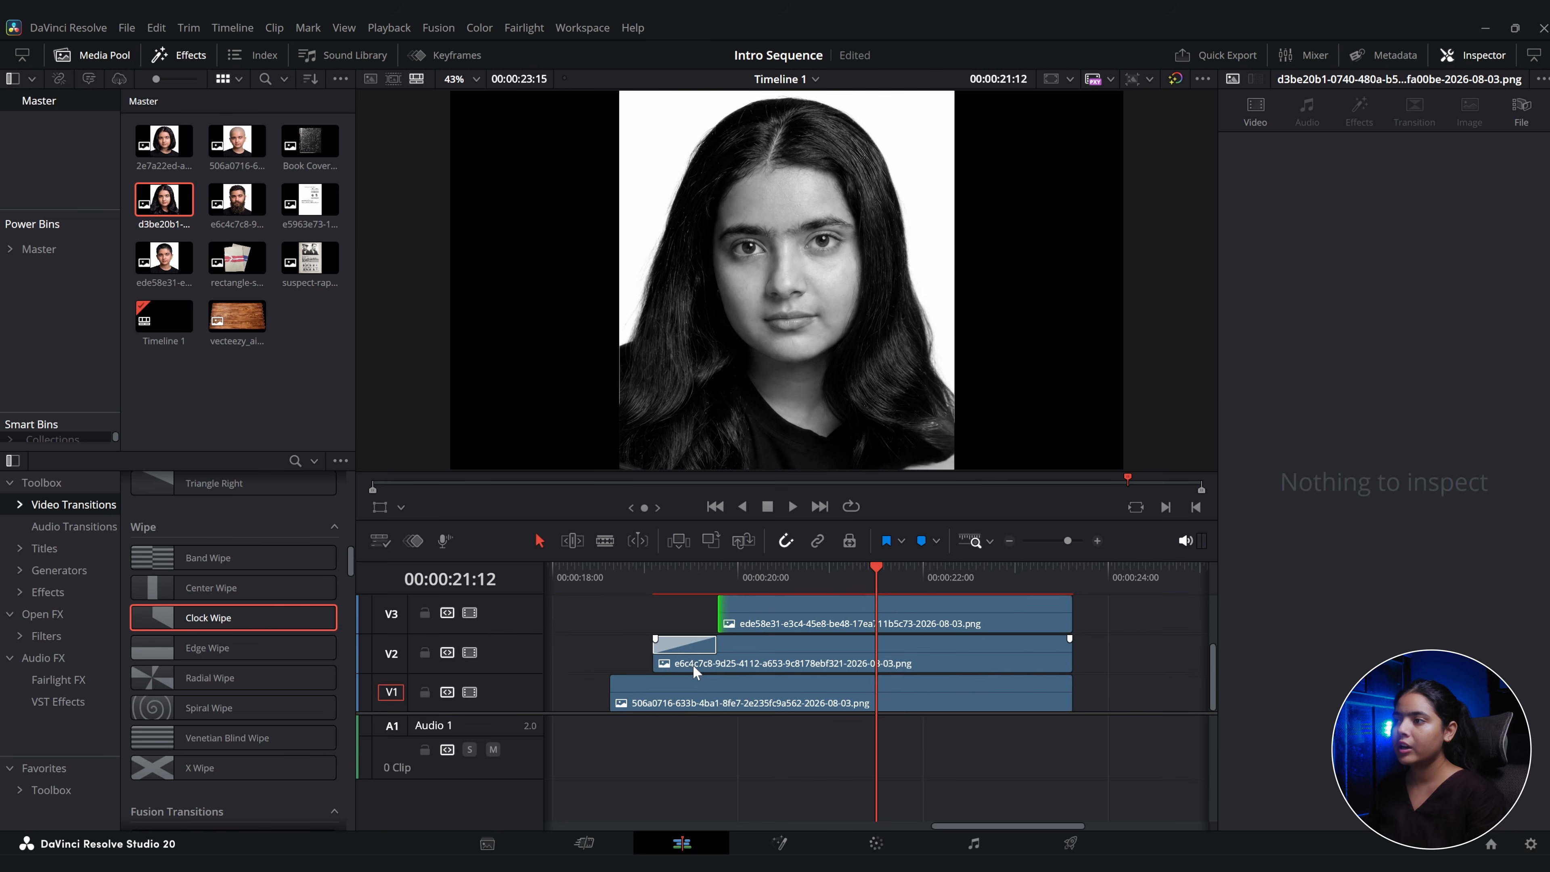
scroll(694, 672, up, 1)
drag(678, 687, 772, 612)
scroll(747, 665, up, 1)
drag(737, 690, 869, 623)
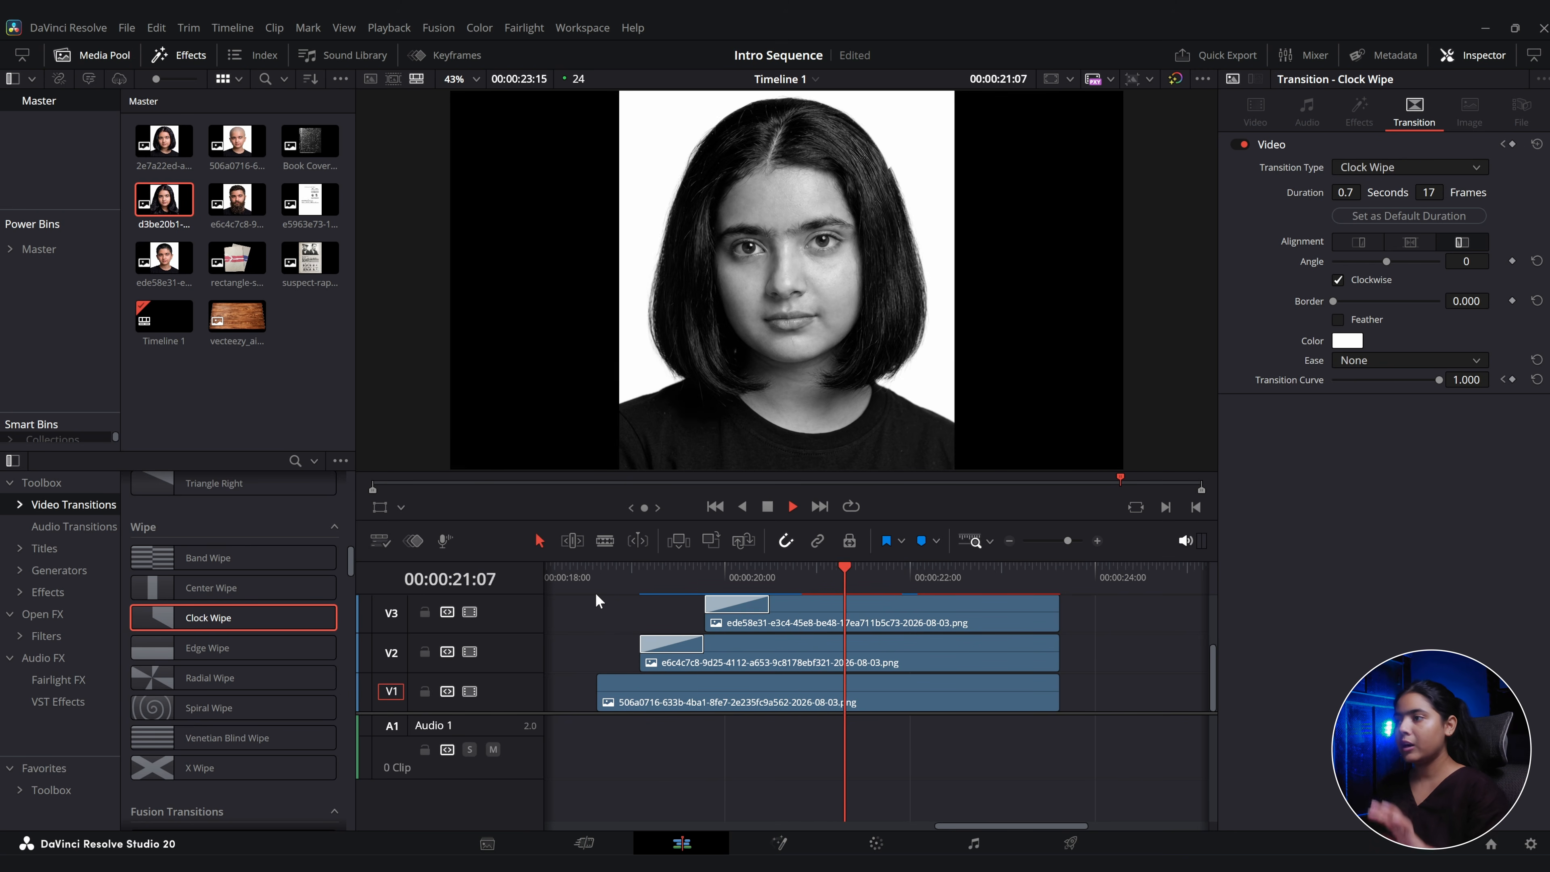
Mark an in/out range from 00:00:18:15 to the end of the stacked portrait clips.
click(595, 590)
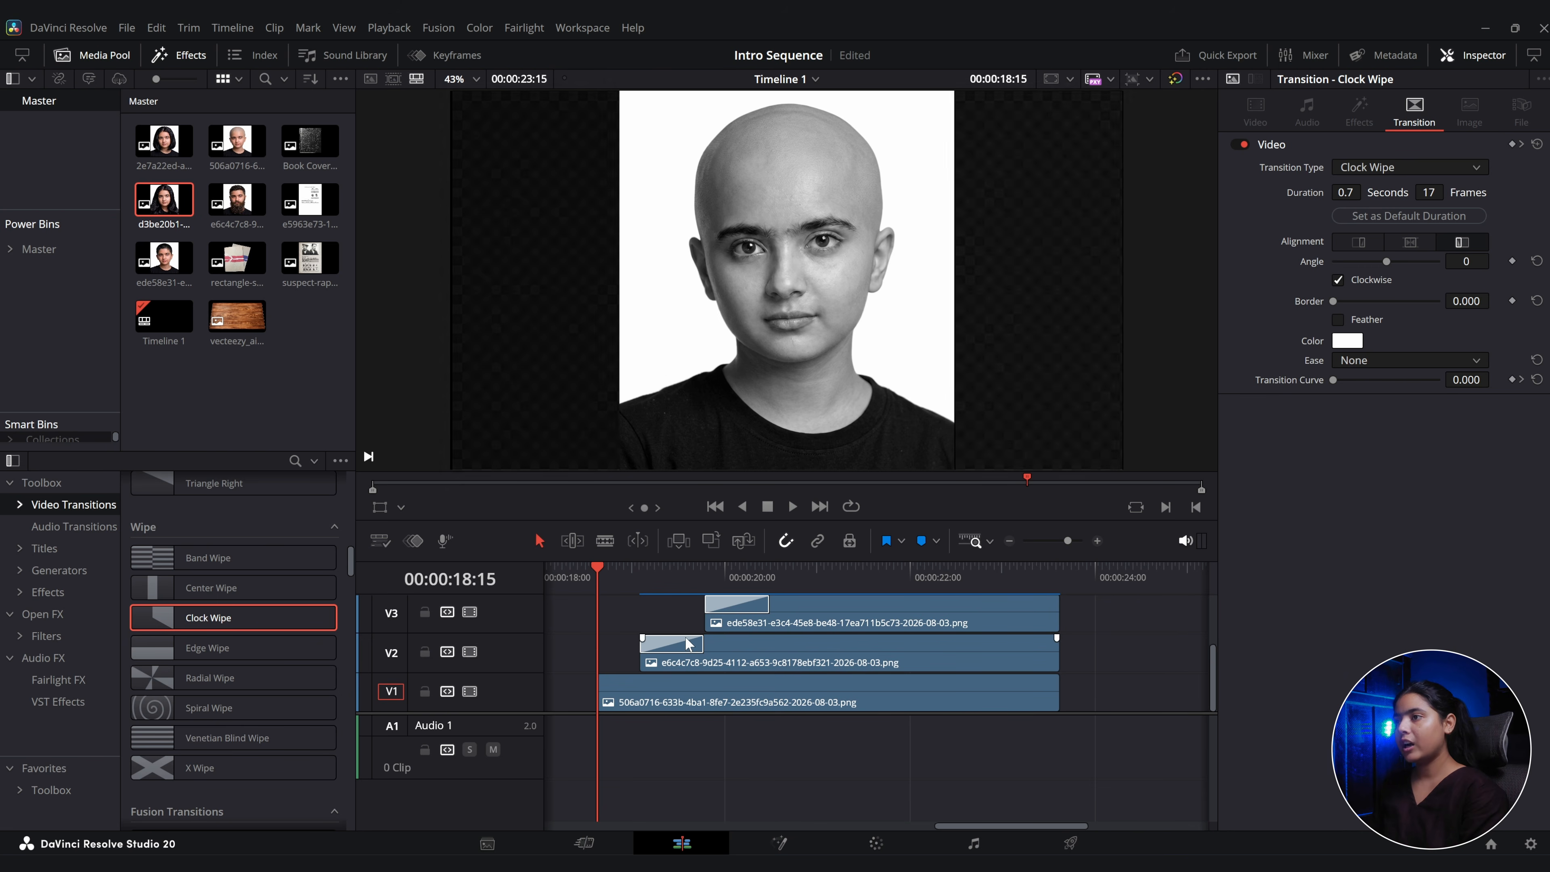
key(i)
click(1052, 571)
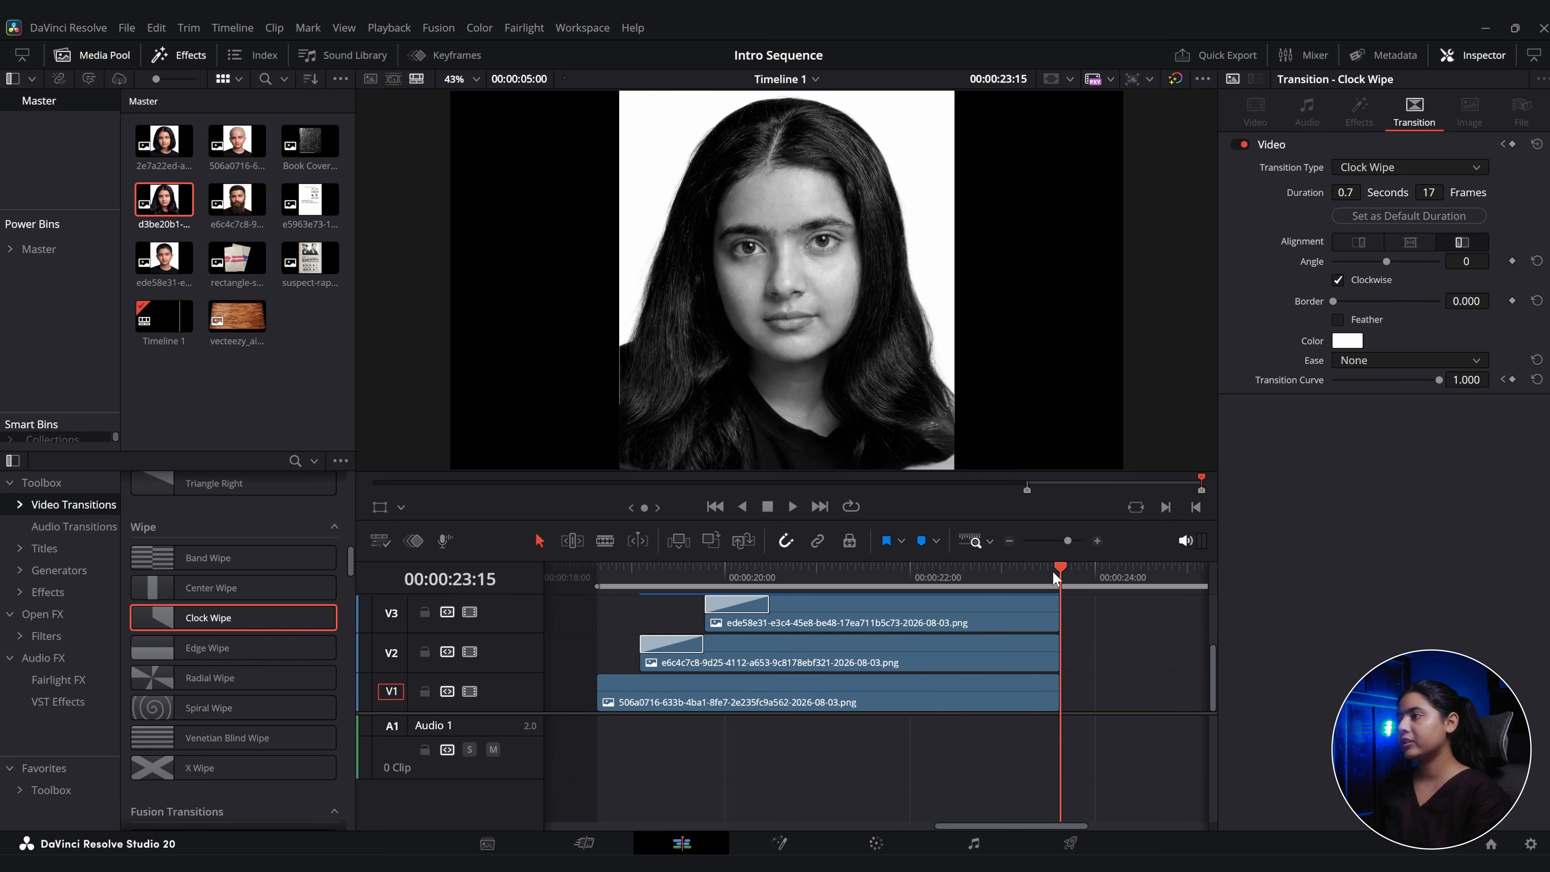
key(o)
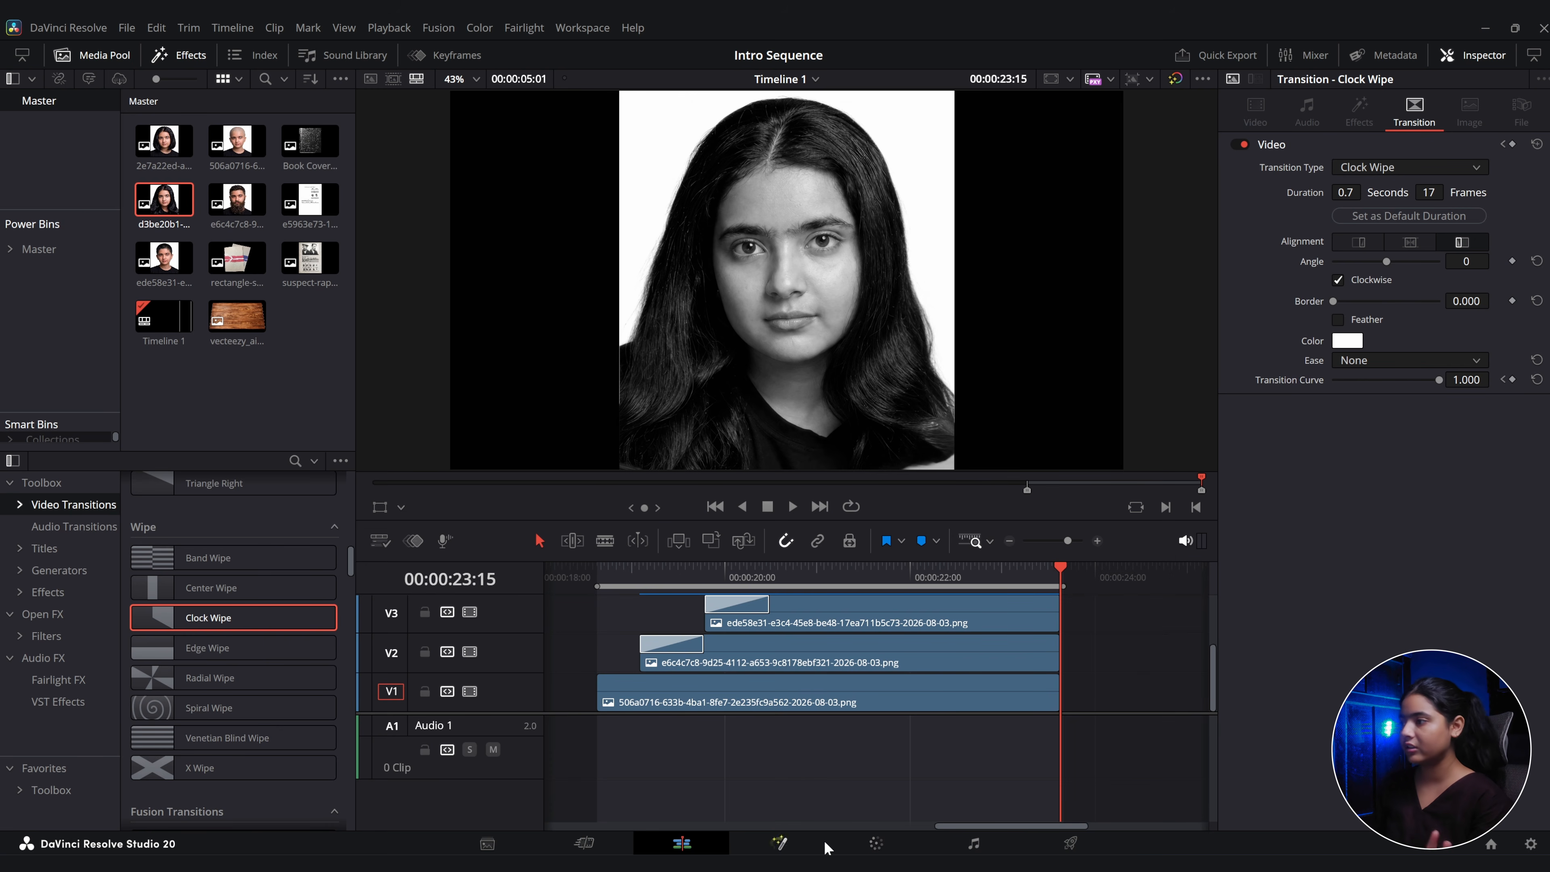
Render the in/out range on the Deliver page as Image Sequence, in QuickTime DNxHR 444 12-bit with Export Alpha enabled.
click(1058, 844)
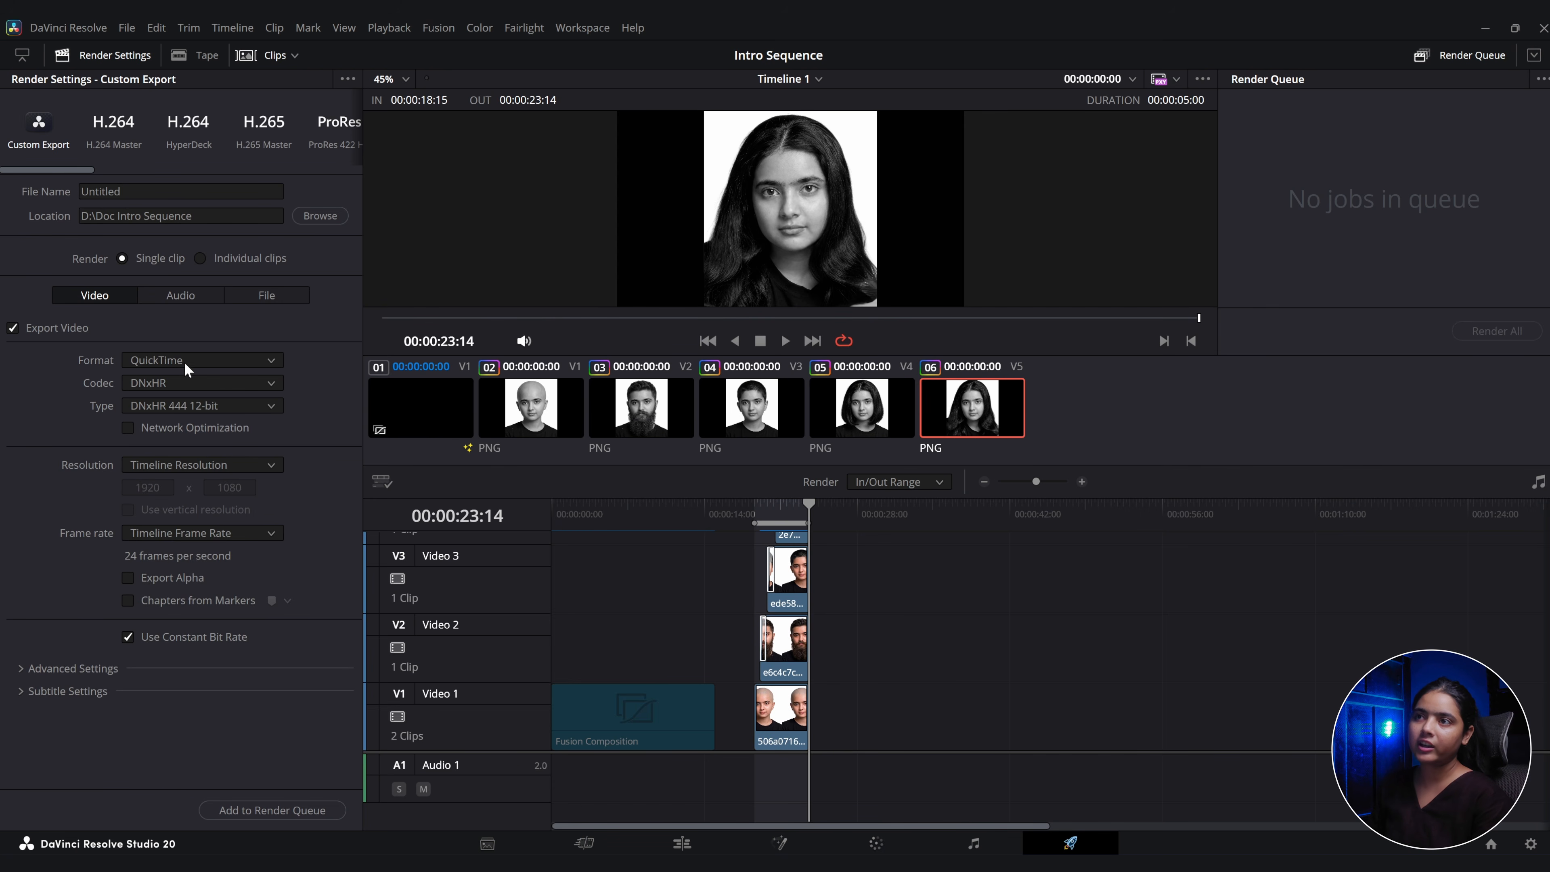
click(127, 578)
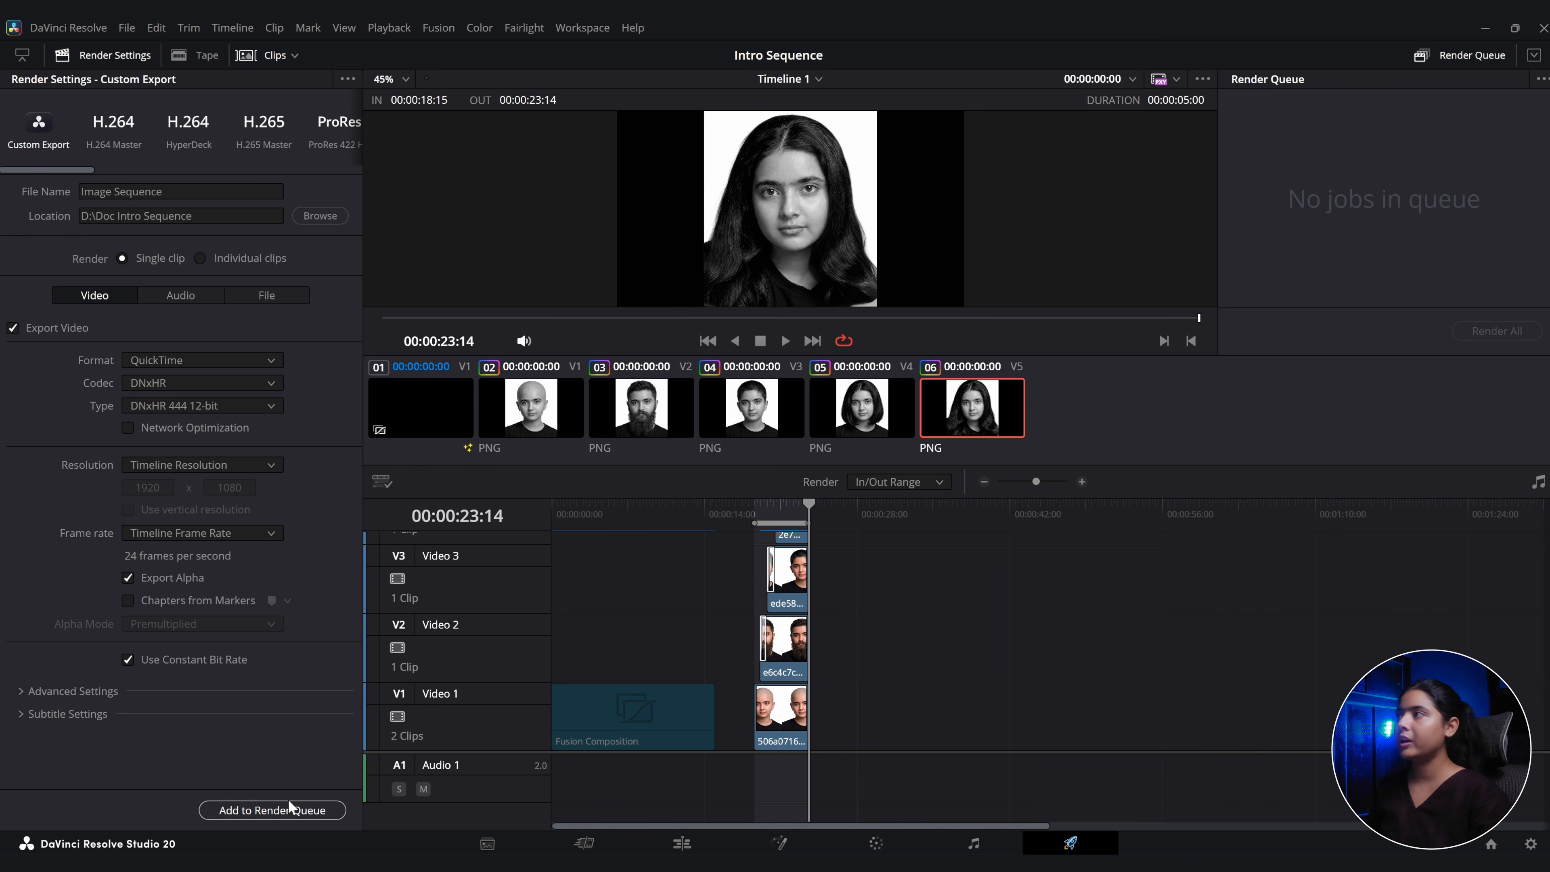
click(281, 810)
click(1496, 330)
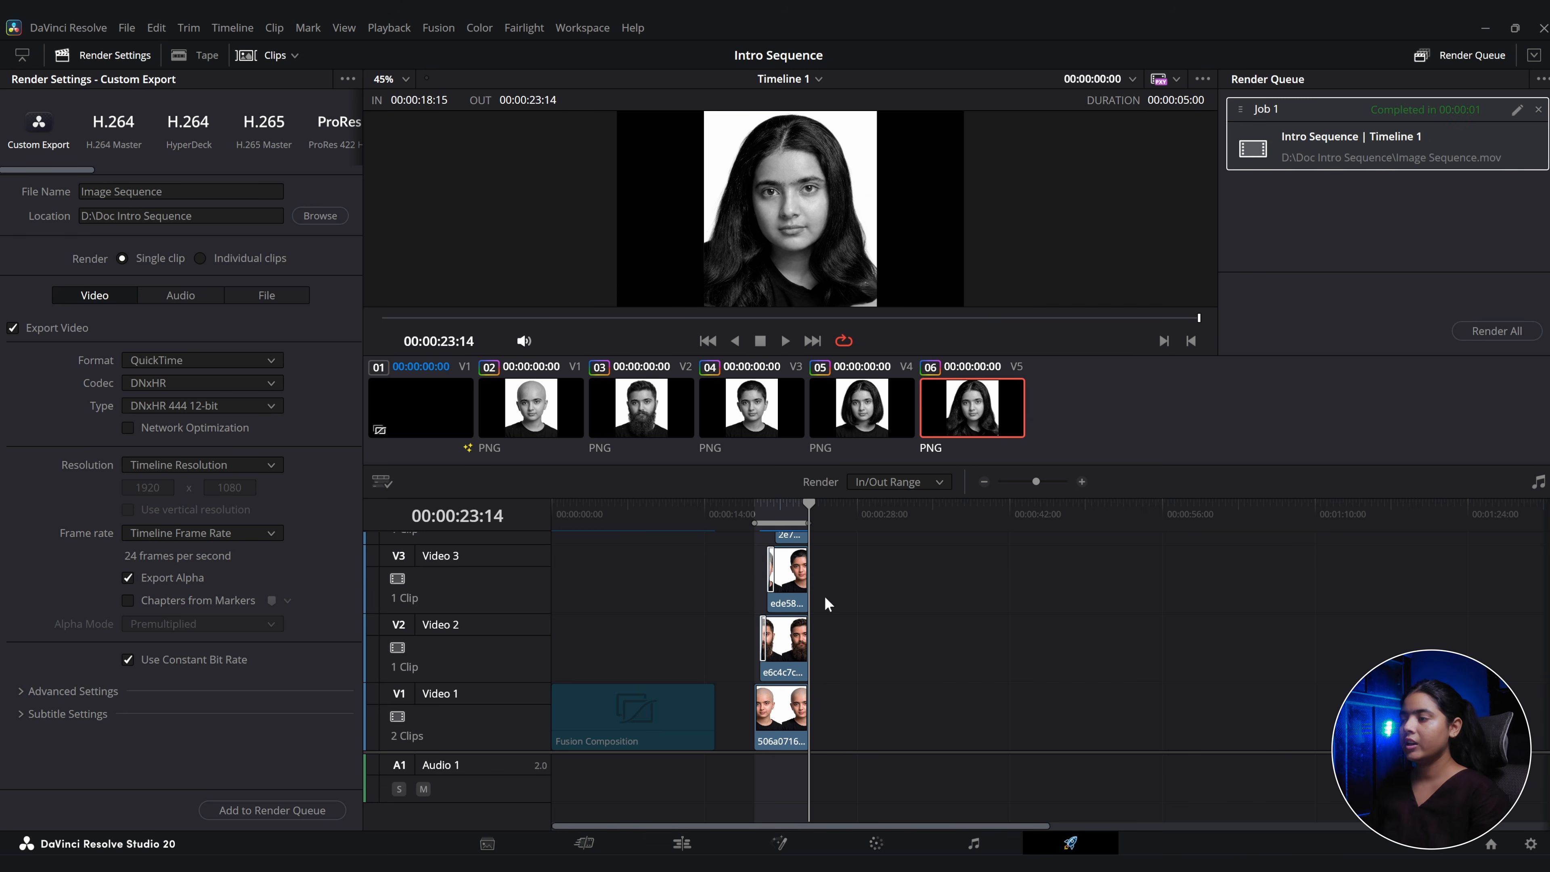
Switch to the AI Gen folder, edit the bald portrait in the photo editor to remove all its saturation, and save the edited image.
key(alt+Tab)
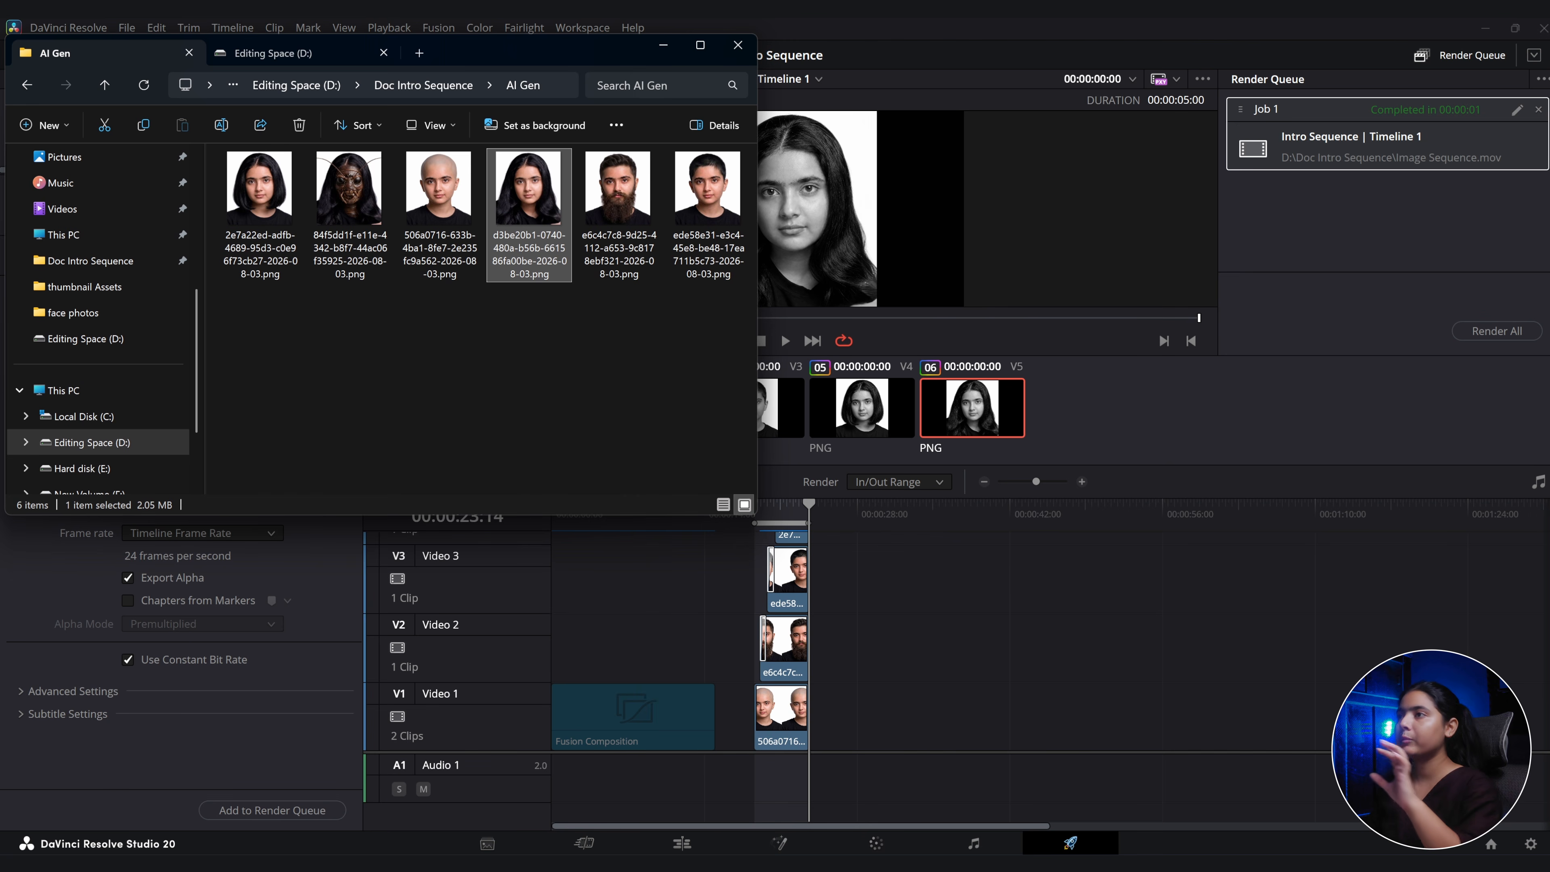
click(432, 211)
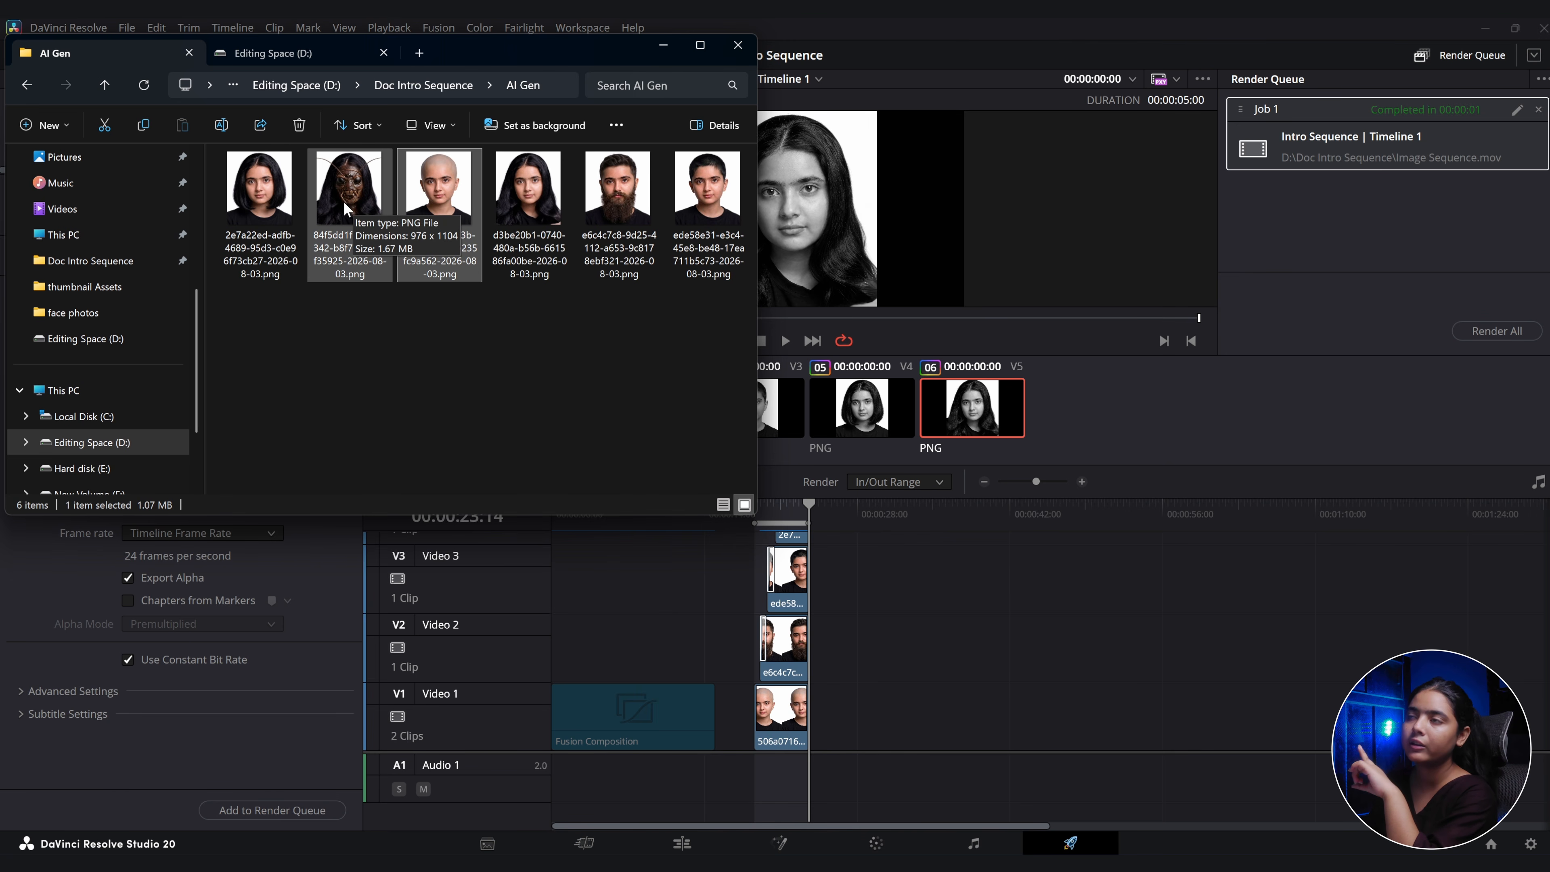
double_click(425, 225)
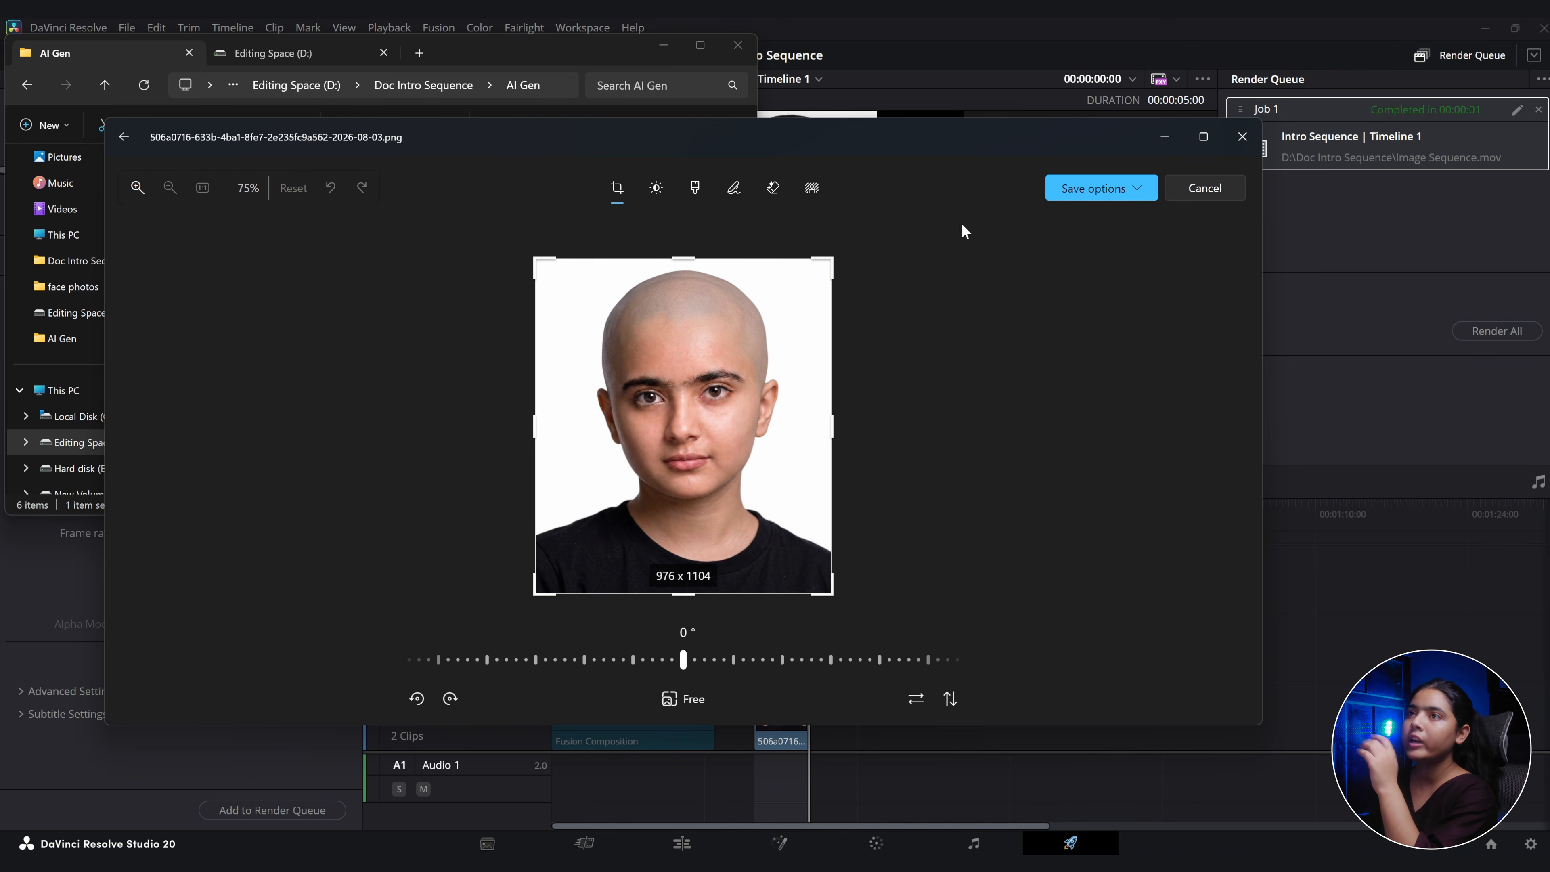
click(656, 189)
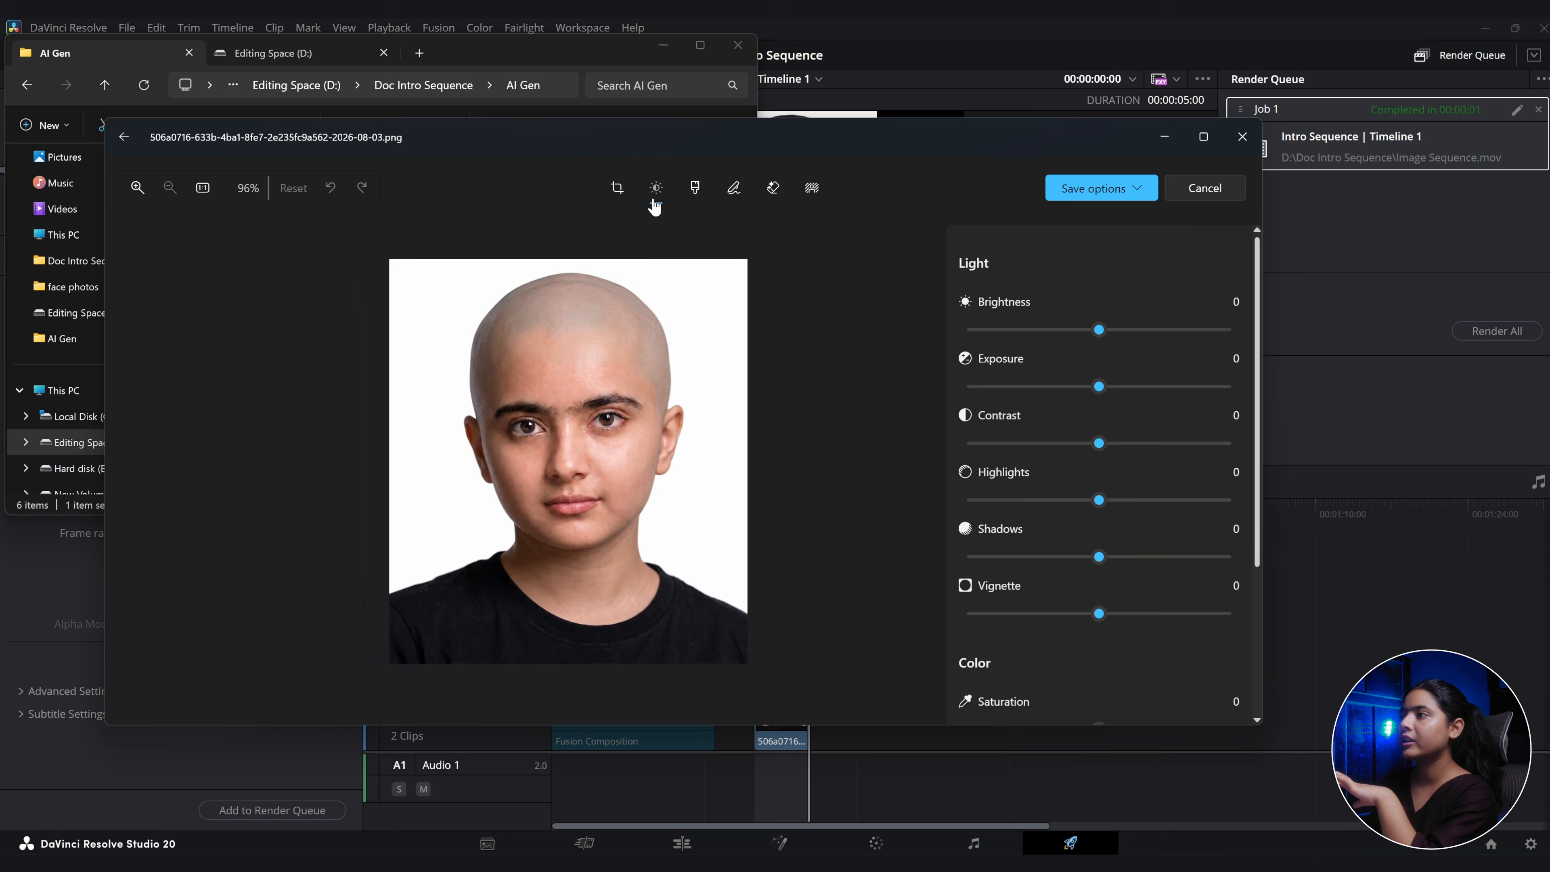
scroll(1099, 477, down, 8)
drag(1099, 512, 822, 539)
click(1098, 190)
click(1085, 221)
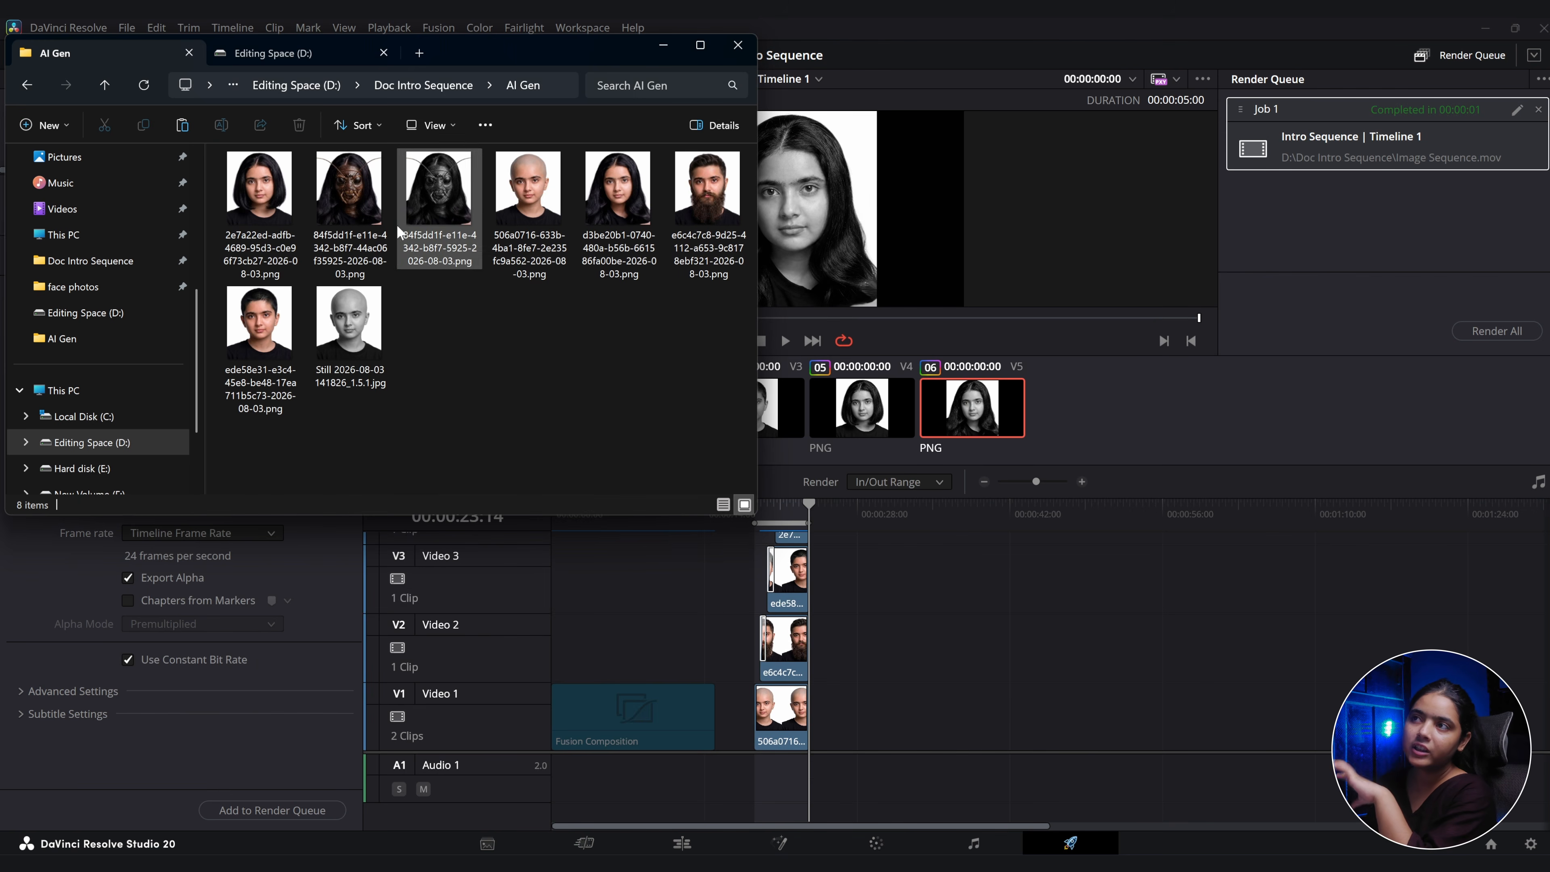
Return to the DaVinci Resolve Edit page and open the Fusion Composition clip on track V1 in the Fusion page.
click(663, 45)
click(681, 843)
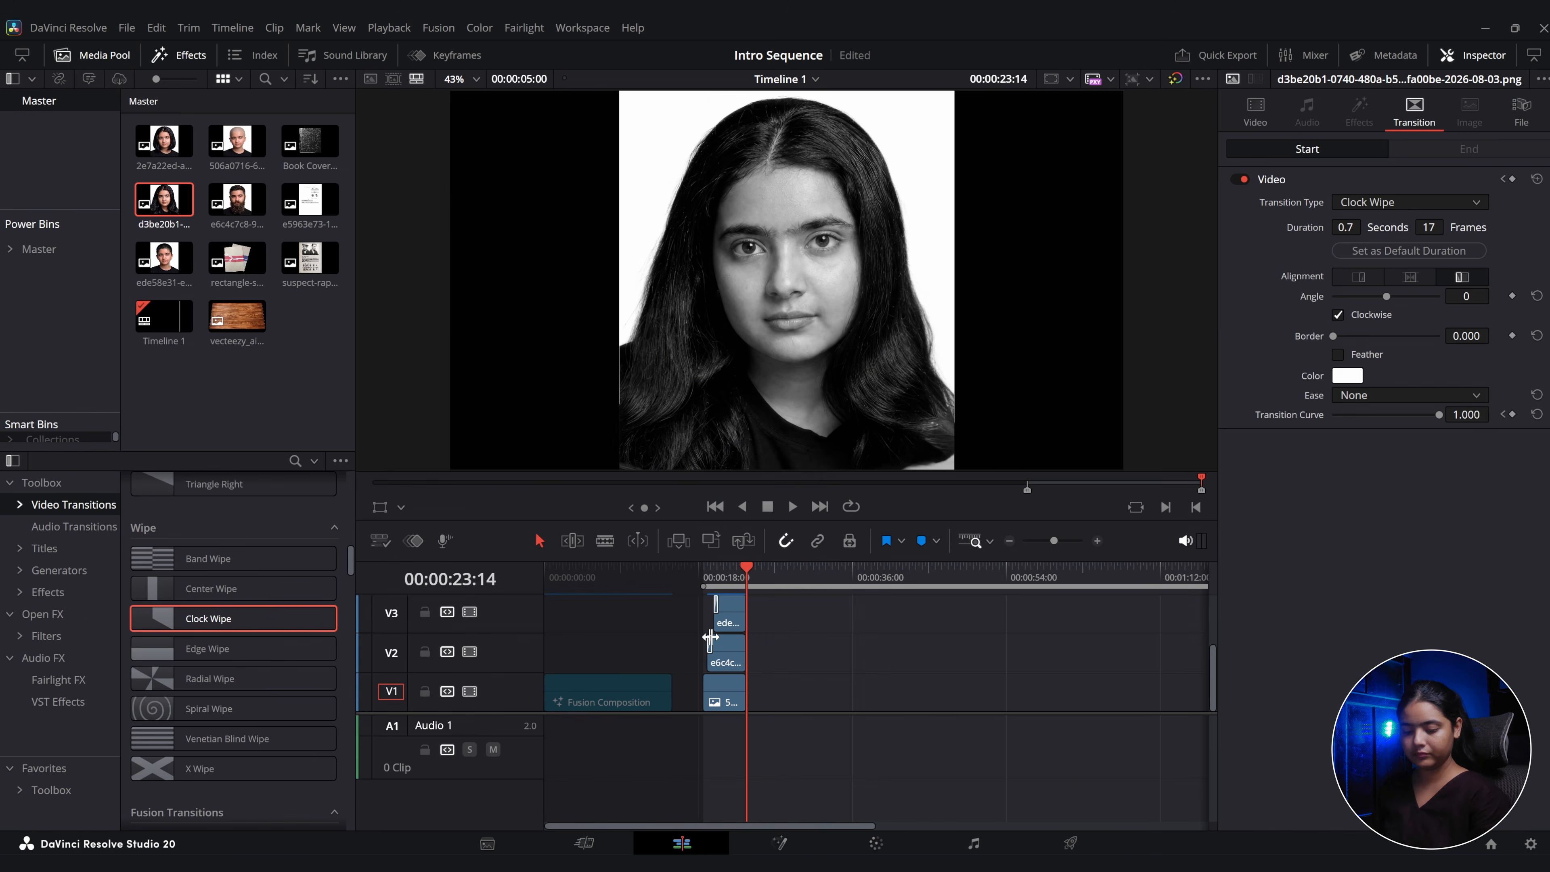
click(601, 684)
right_click(601, 685)
click(687, 581)
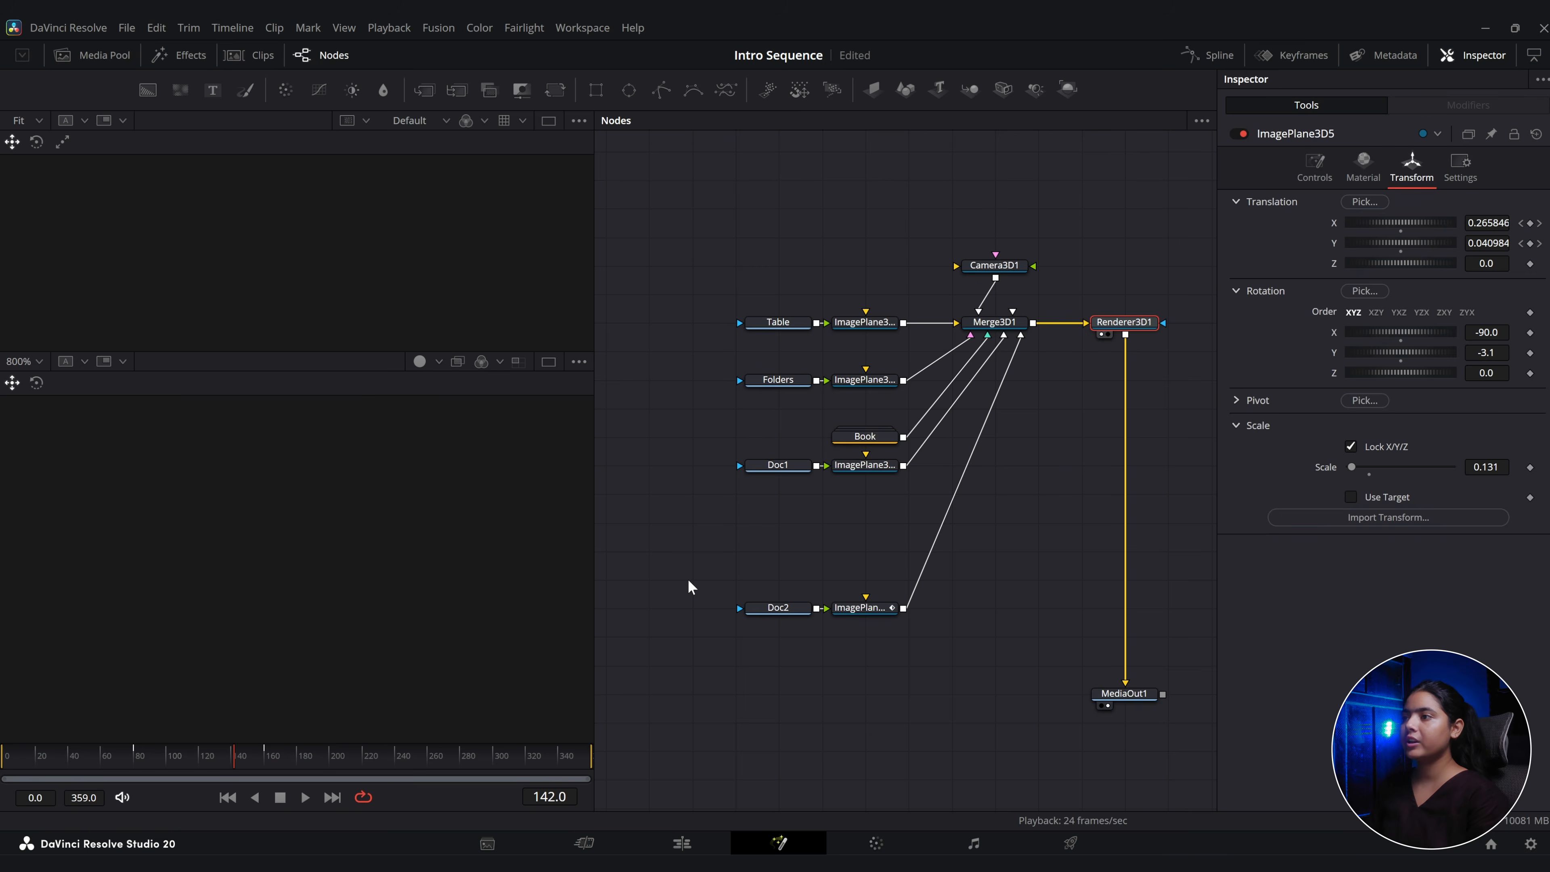
Move the Doc2 node away from its image plane to make room, and show Doc2 in the second viewer.
scroll(885, 604, up, 2)
drag(771, 545, 642, 546)
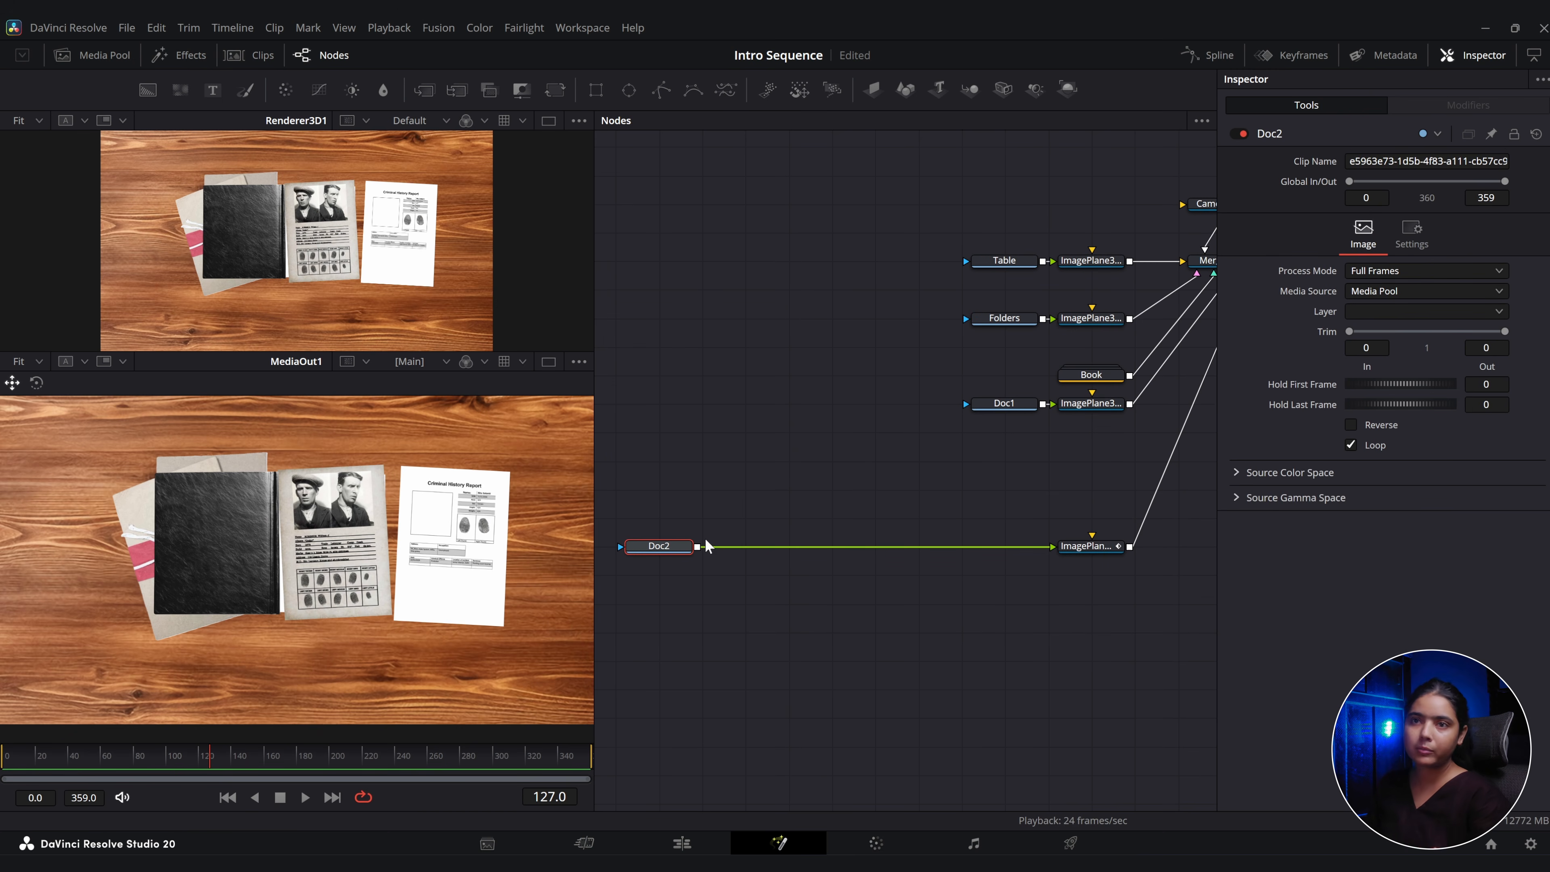
key(2)
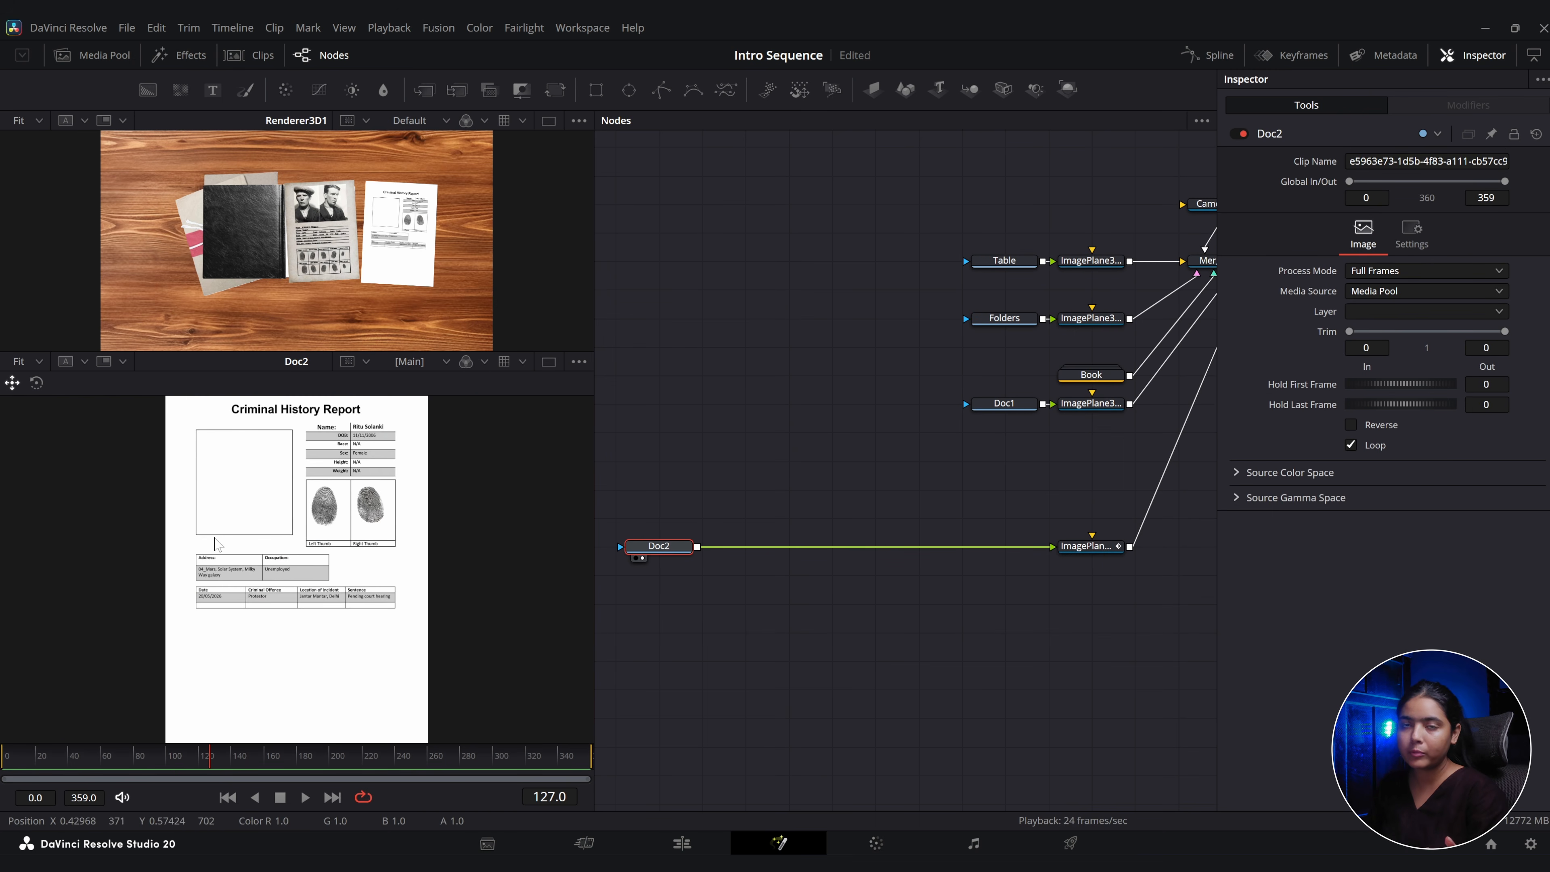
click(851, 801)
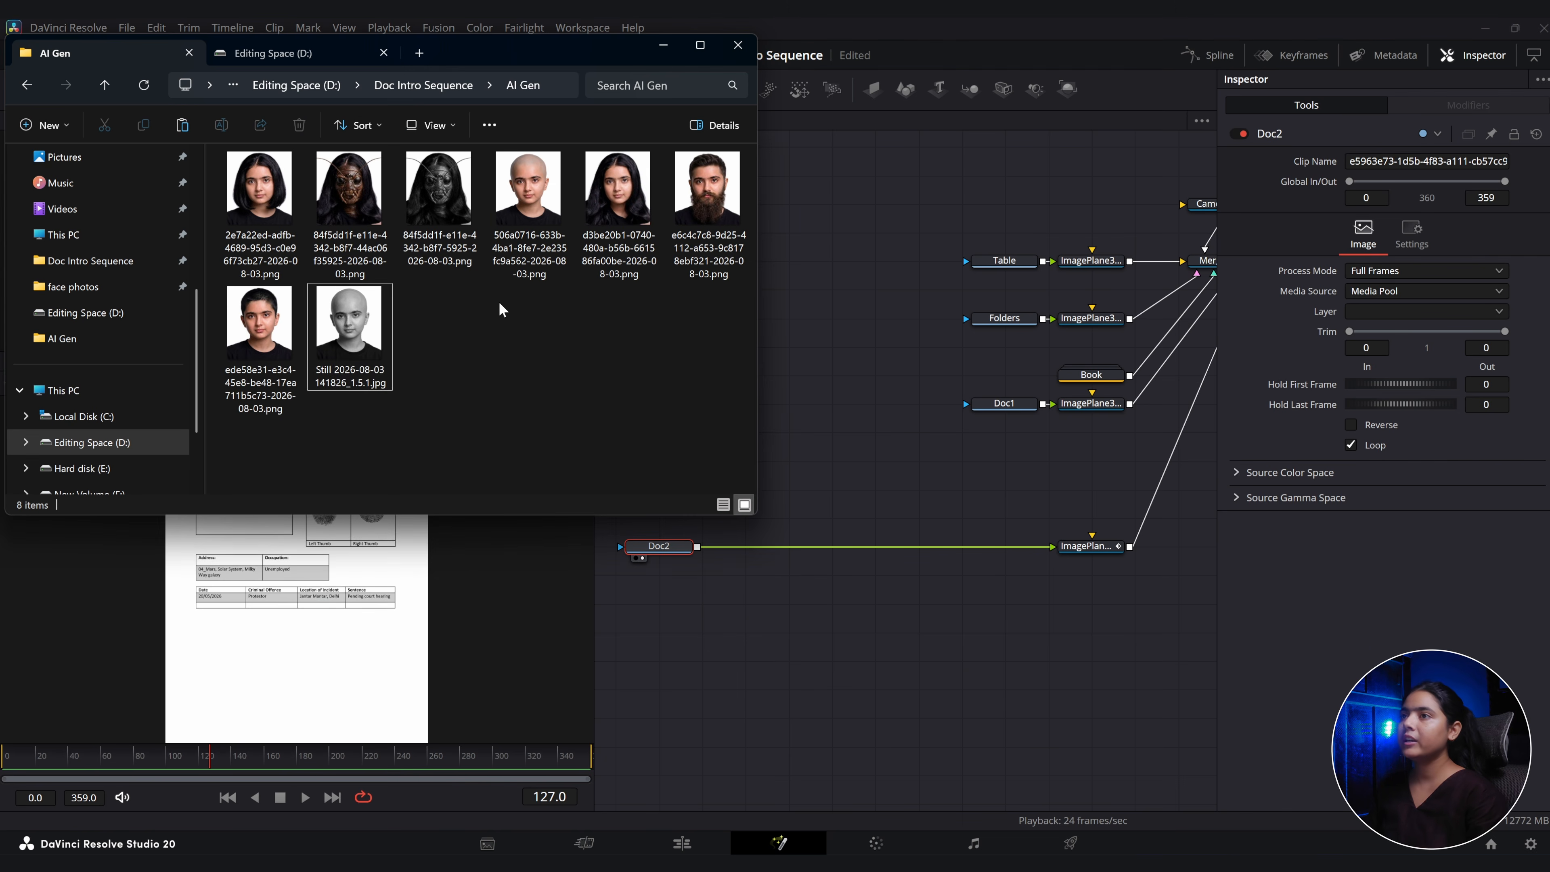
drag(362, 352, 702, 545)
click(663, 45)
drag(800, 471, 713, 478)
click(729, 558)
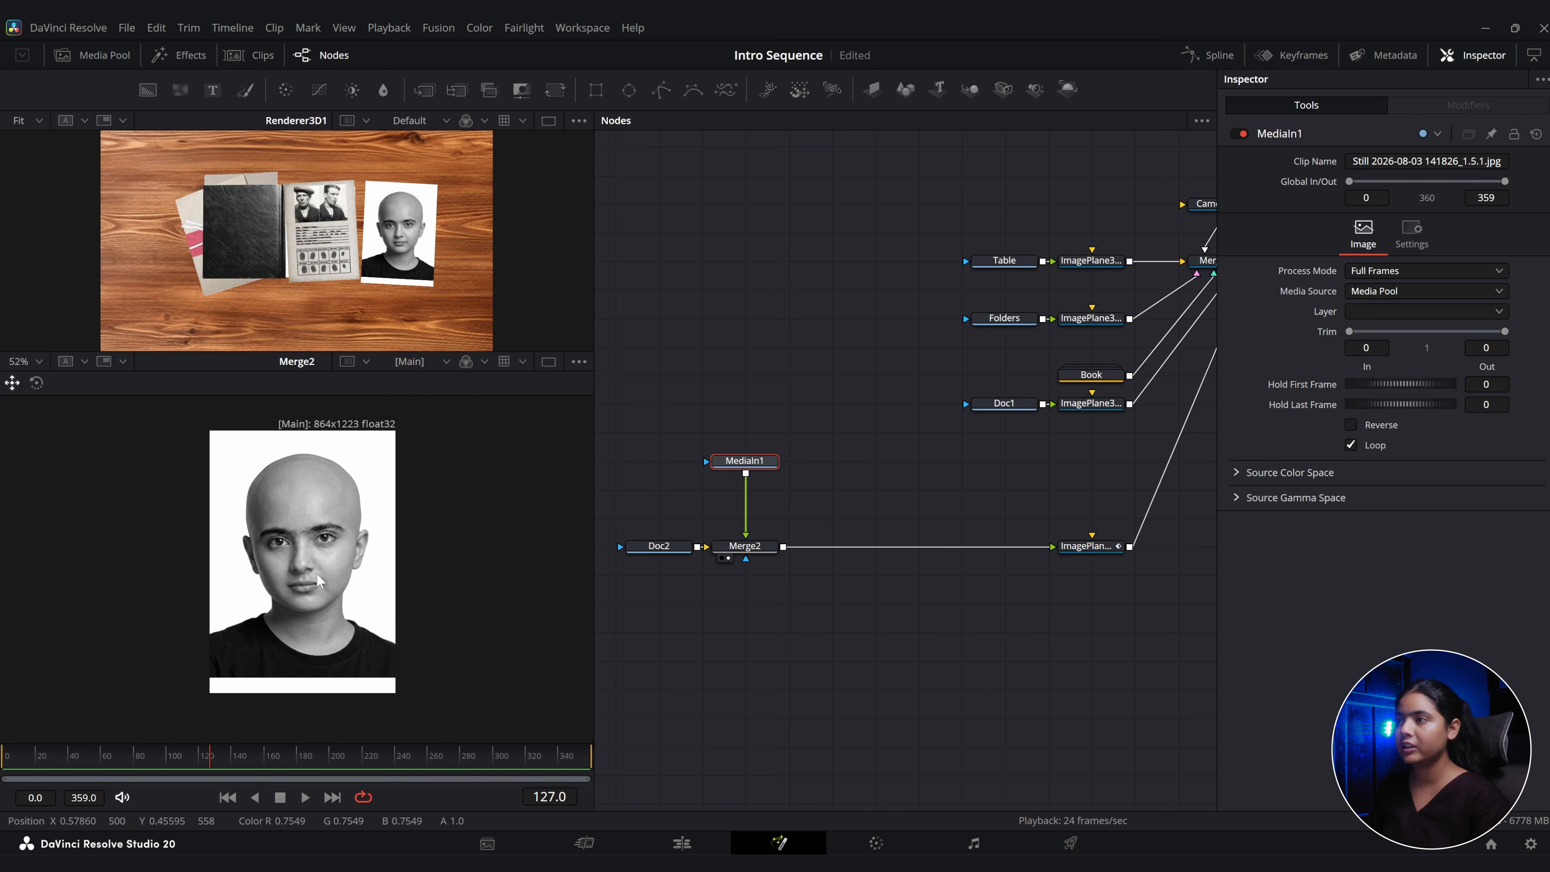
Scale the merged portrait down to about 0.3 and position it inside the empty photo box of the Criminal History Report.
click(717, 547)
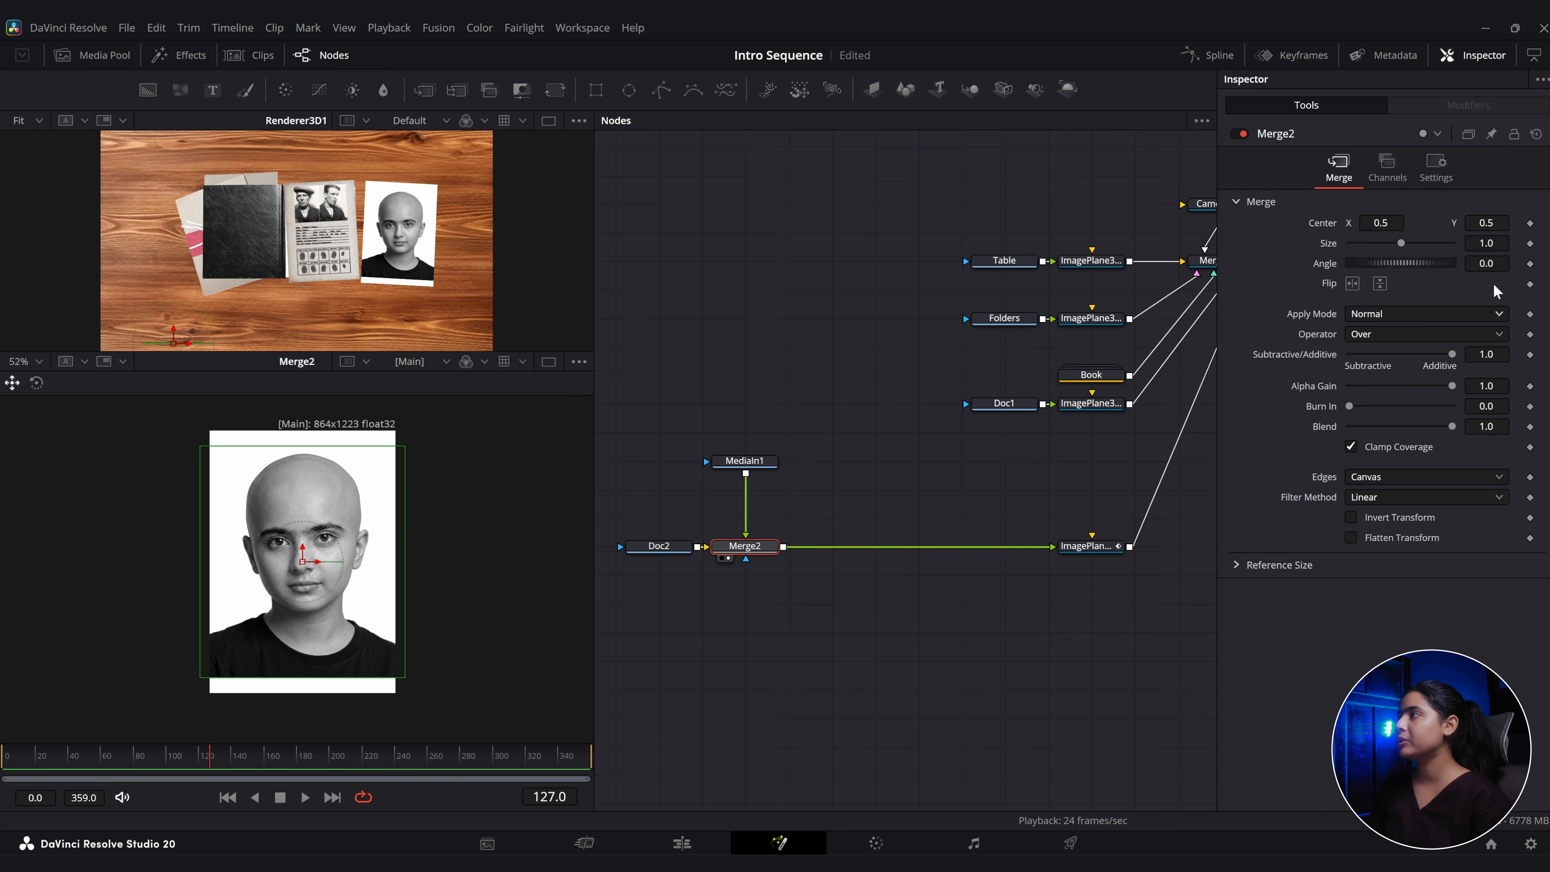
drag(1486, 243, 1272, 243)
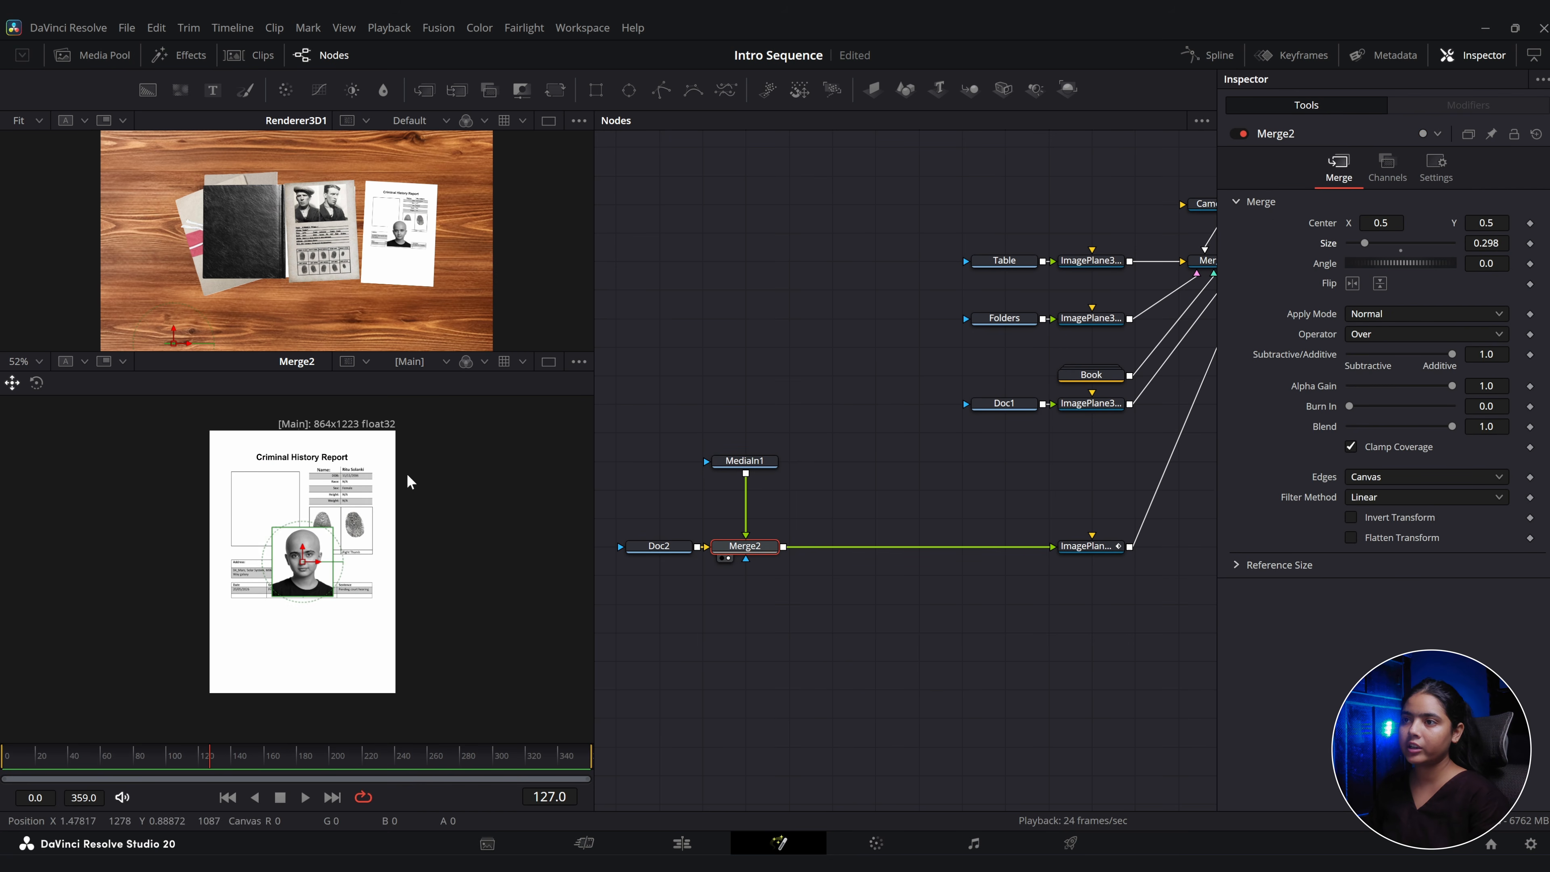
drag(319, 563, 272, 527)
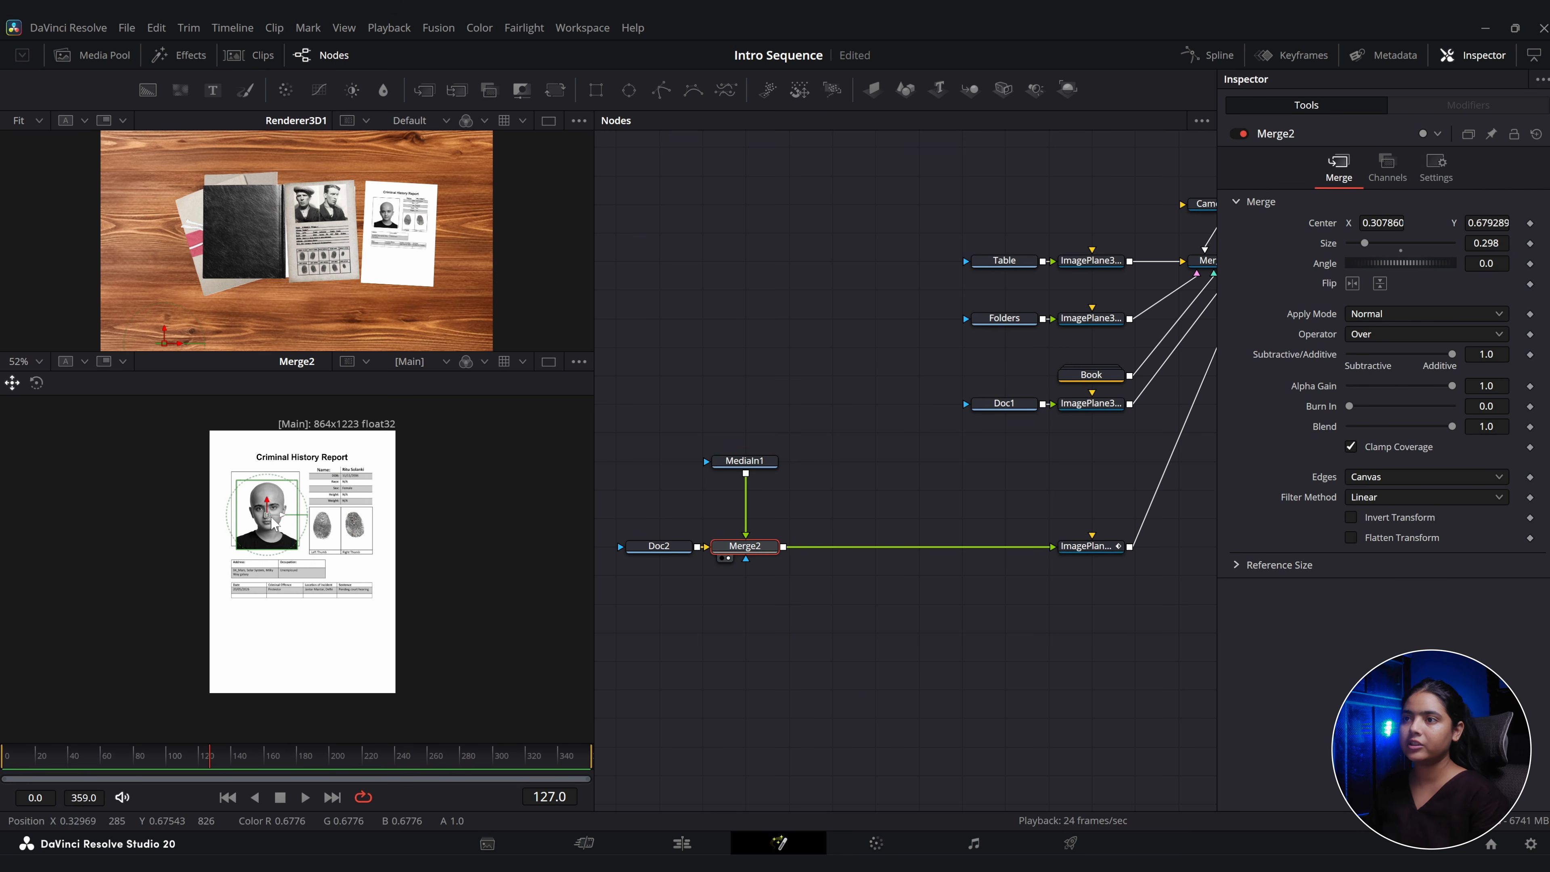
scroll(297, 571, up, 3)
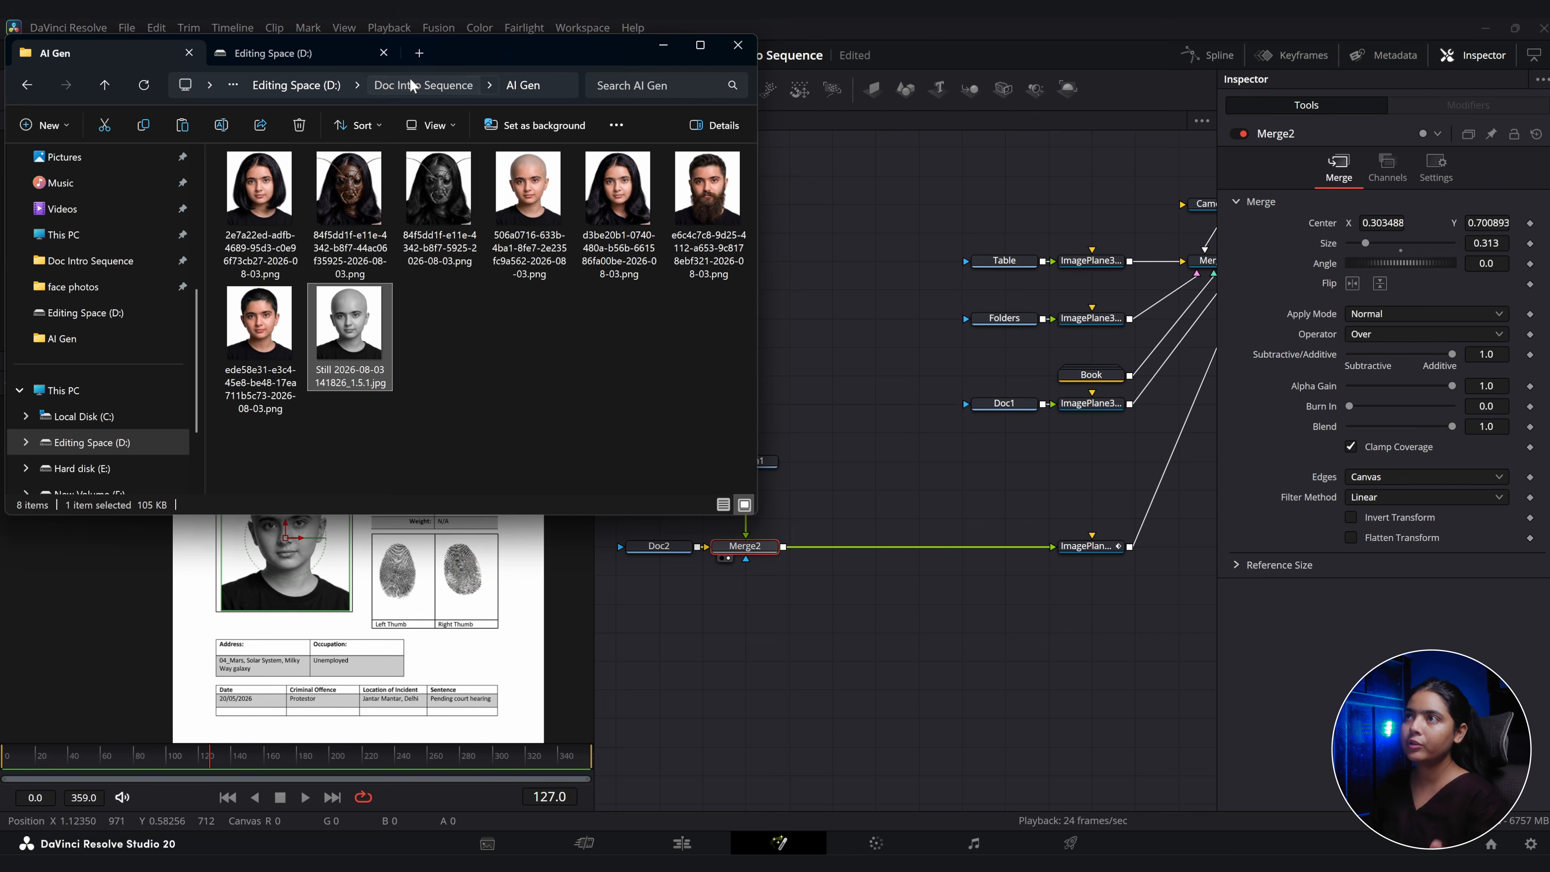
Add Image Sequence.mov from the Doc Intro Sequence folder, merge it after Merge2 using a copy of that merge, and show the result in the second viewer.
click(412, 86)
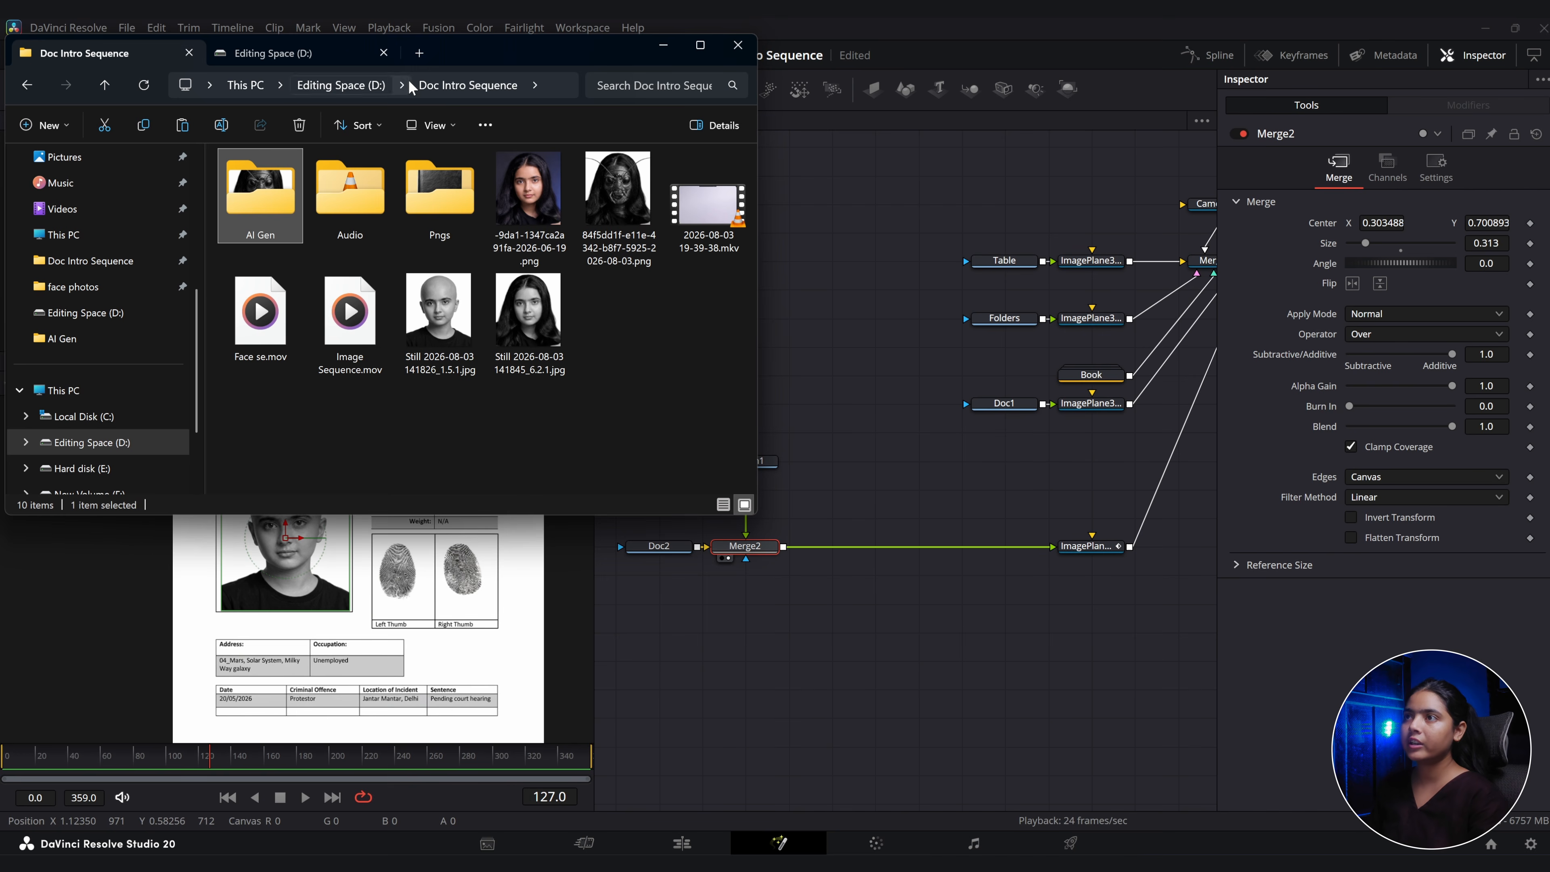
drag(378, 373, 842, 464)
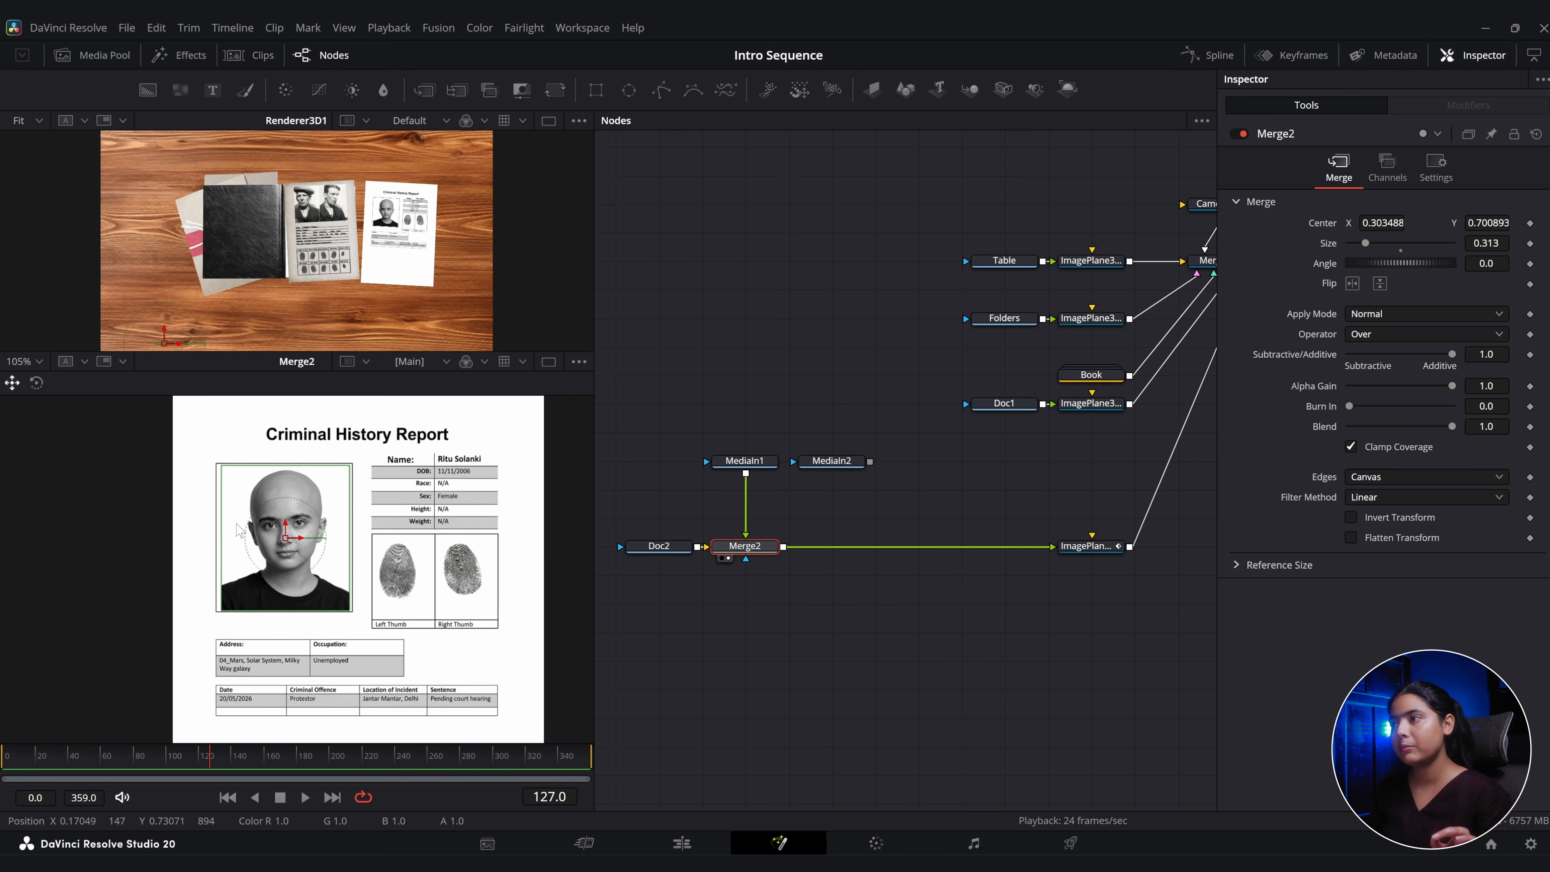
click(832, 459)
key(ctrl+v)
drag(925, 465, 838, 551)
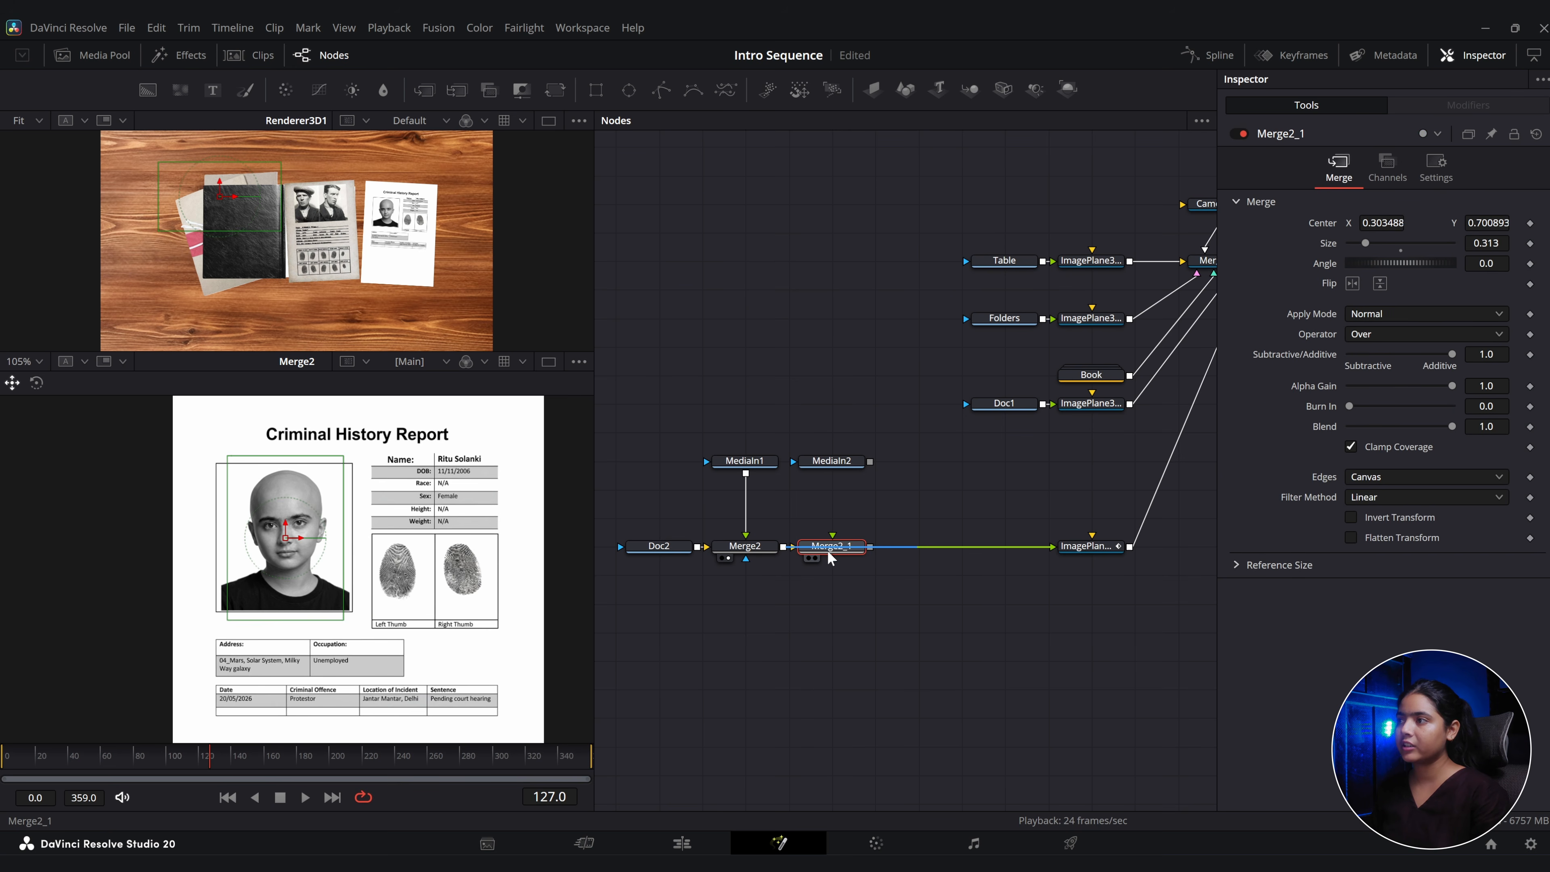
drag(870, 461, 832, 537)
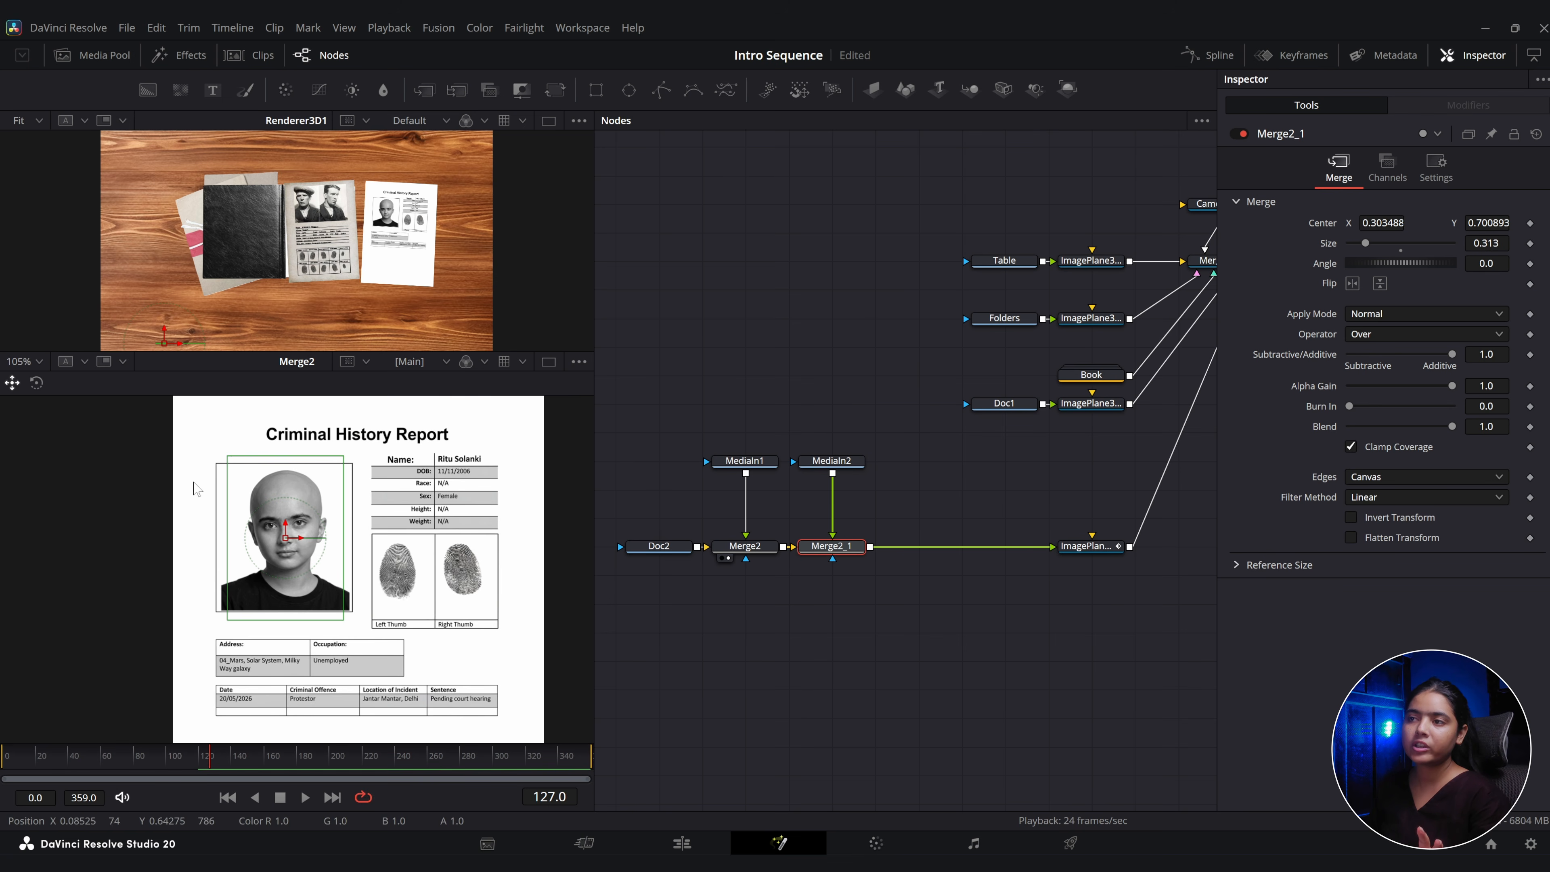
key(2)
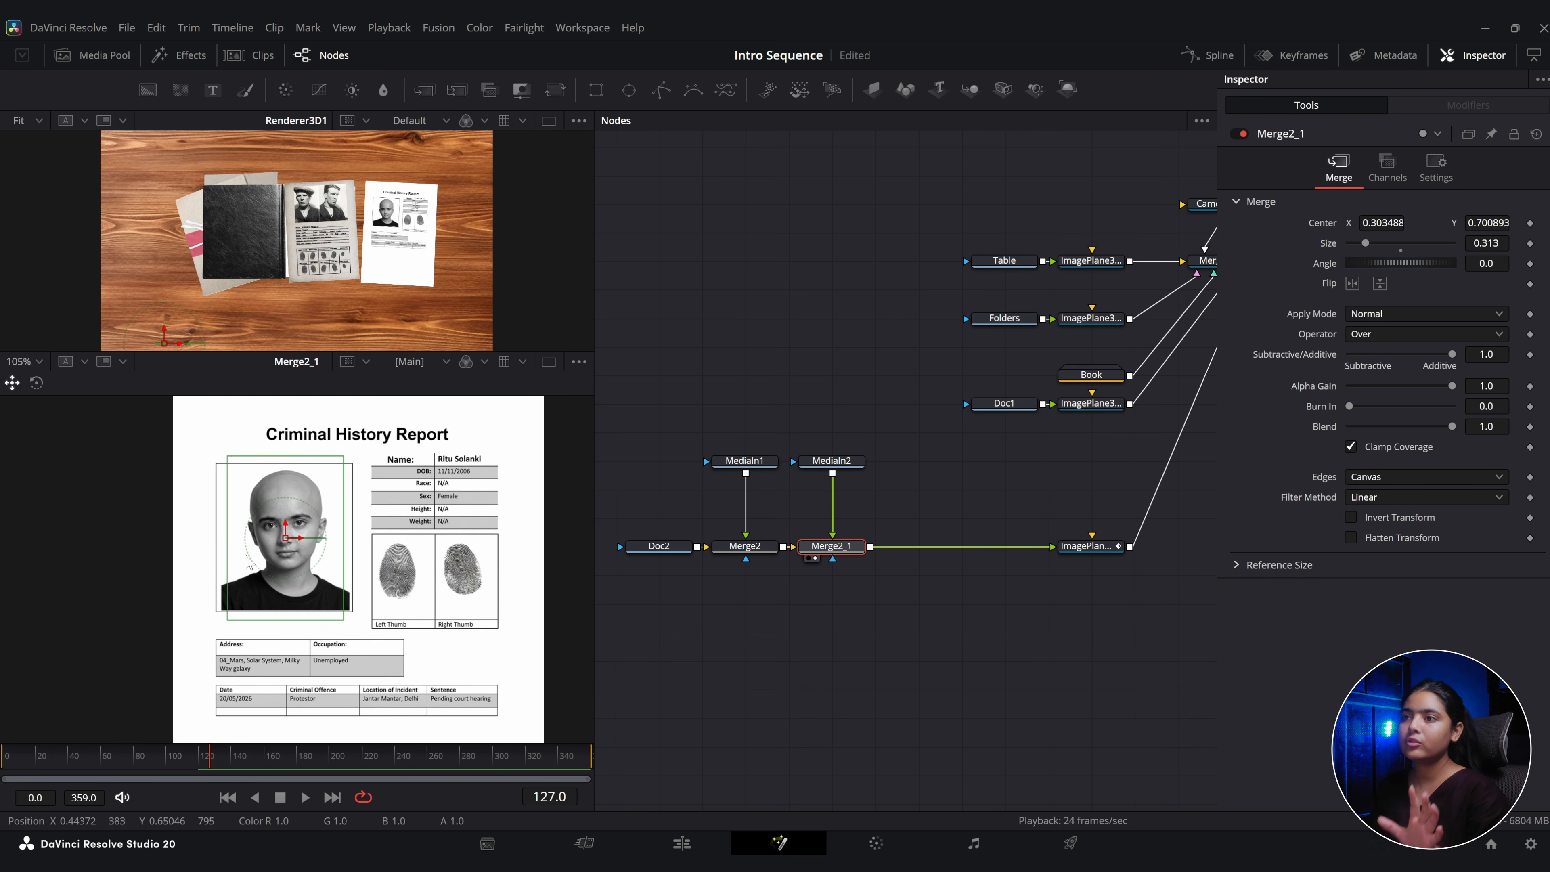
Scrub to frame 130, where the document is sliding out, and shift MediaIn2's global range to 130–249.
drag(112, 762, 185, 757)
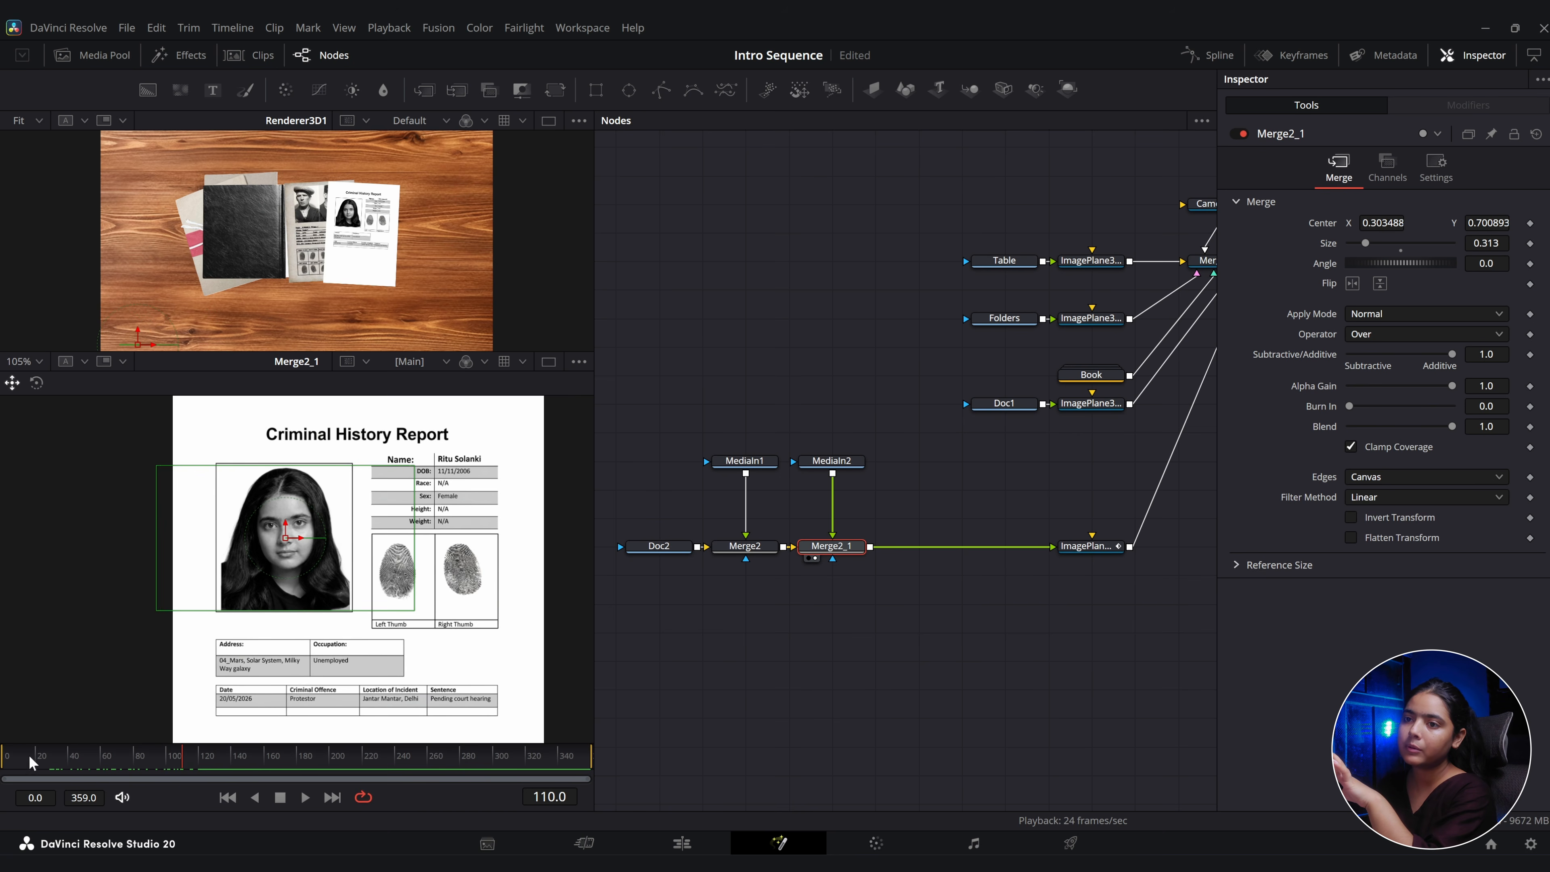
drag(31, 763, 230, 773)
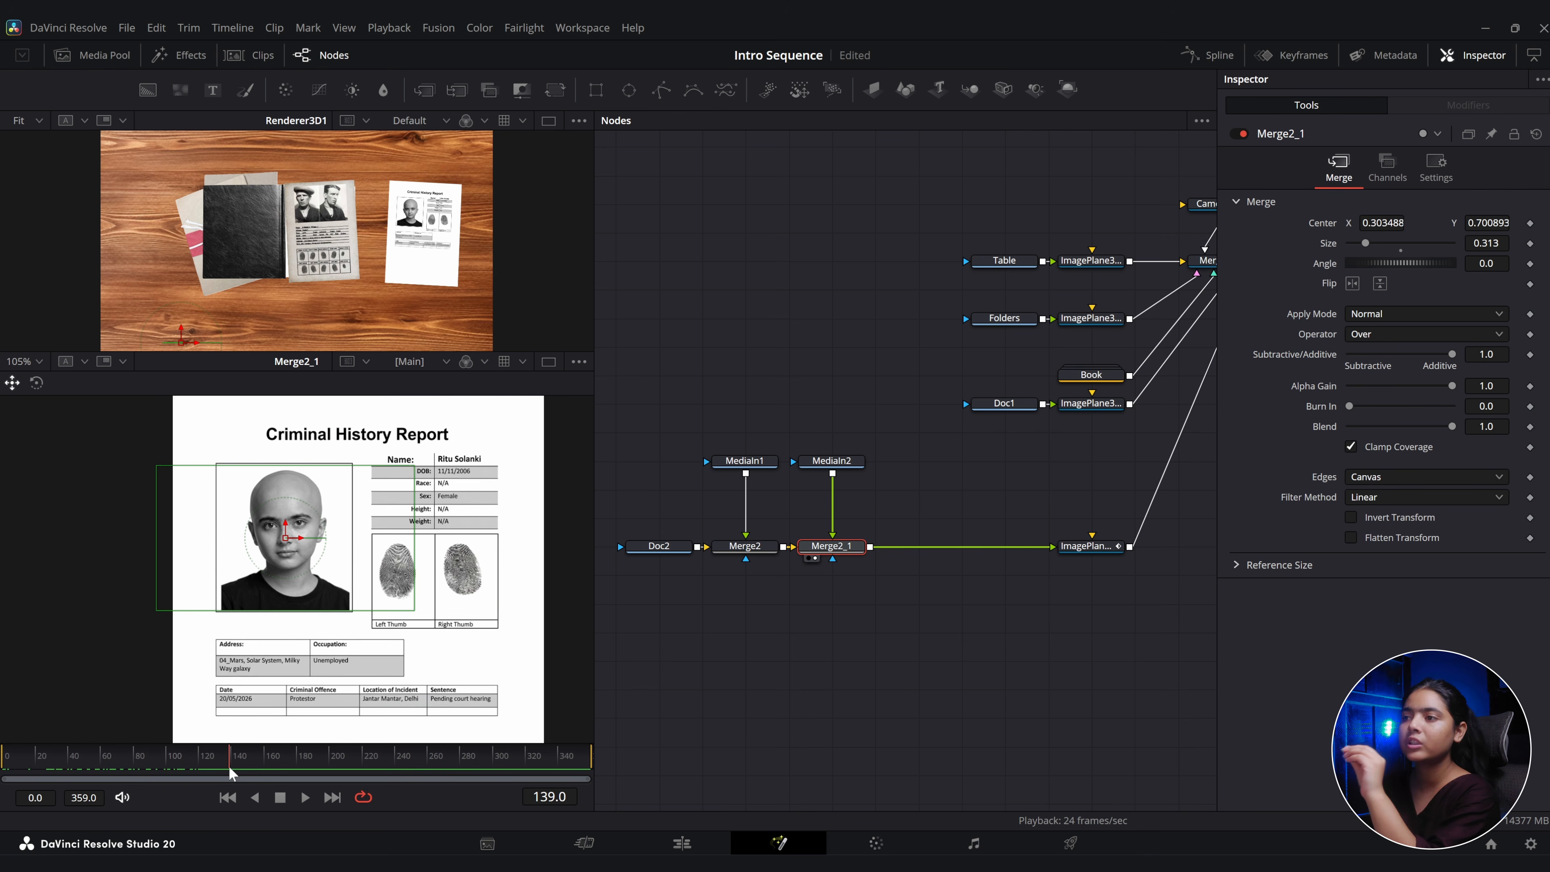
mouse_move(231, 772)
mouse_down()
mouse_move(7, 774)
mouse_move(216, 769)
mouse_up()
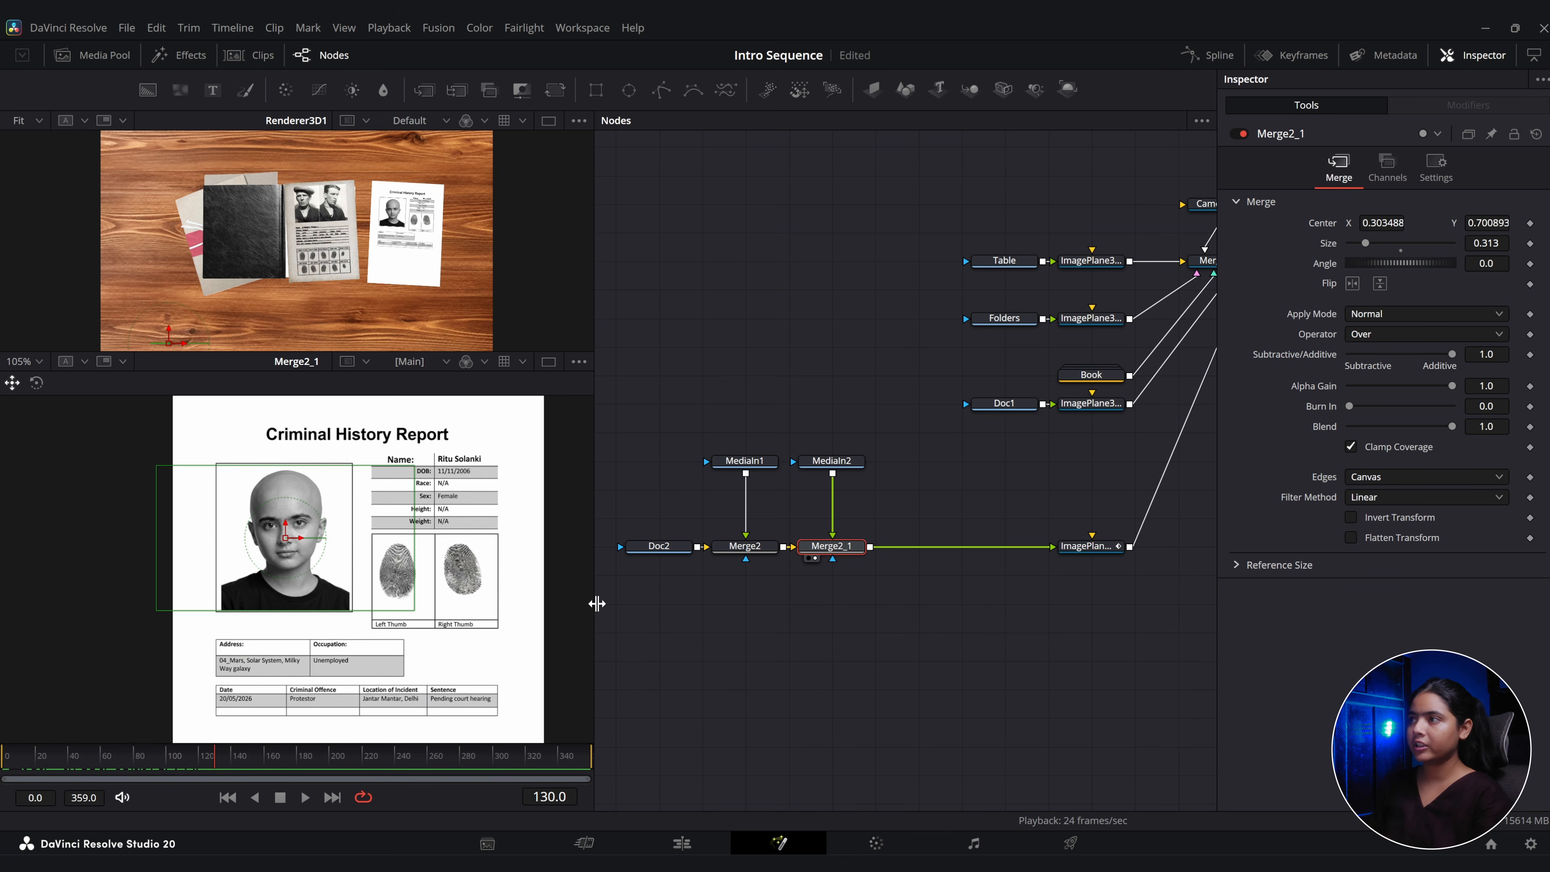
click(830, 465)
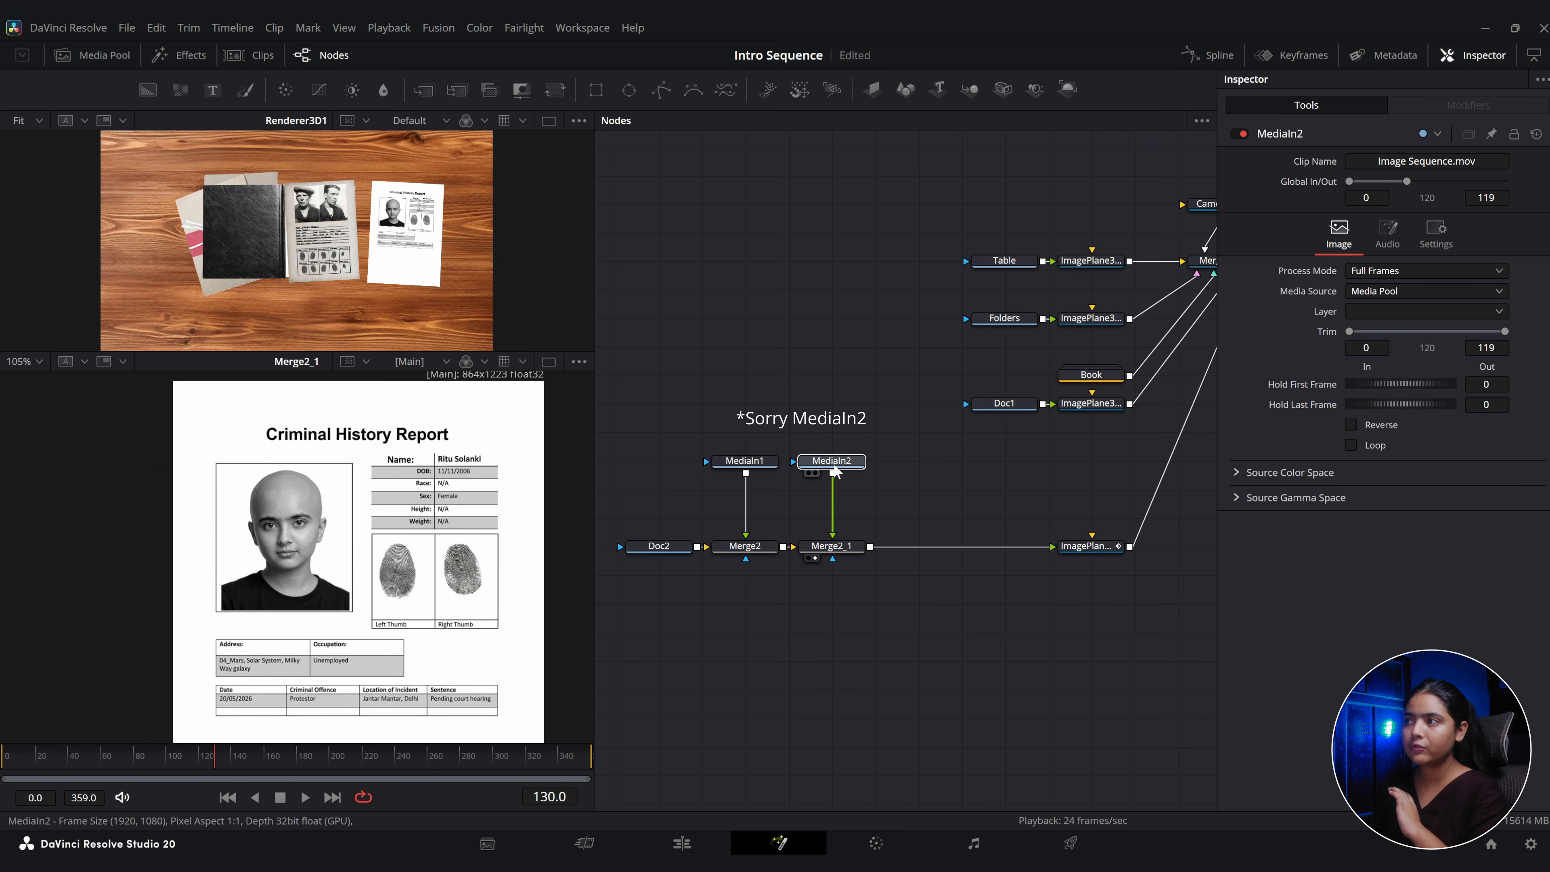
drag(1368, 181, 1427, 182)
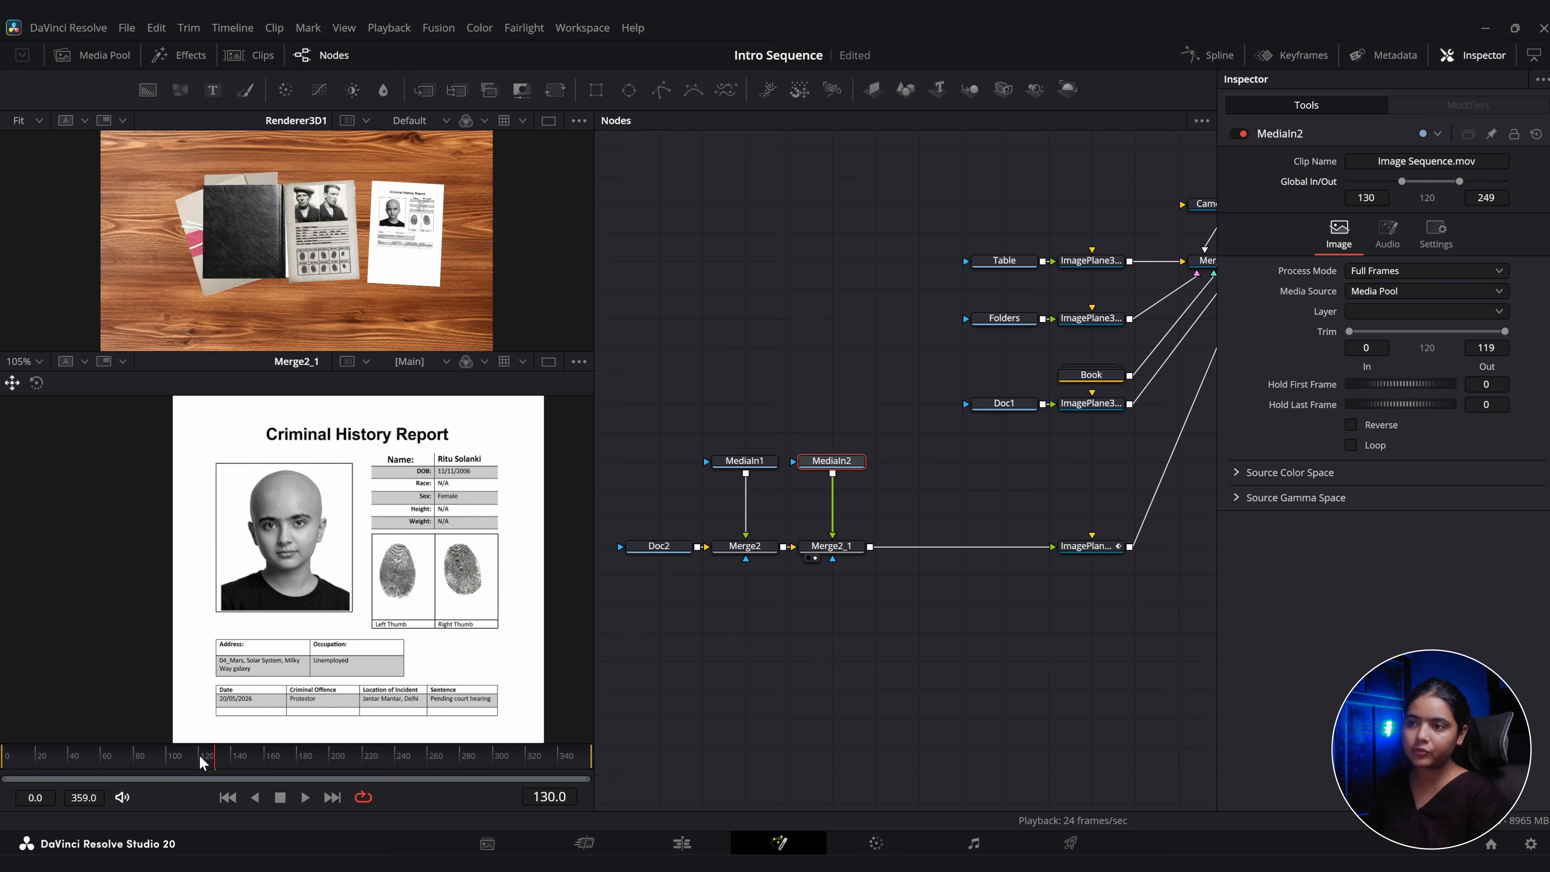
Play the composition from the start to review the portrait sequence and park the playhead at frame 208 near its end.
key(space)
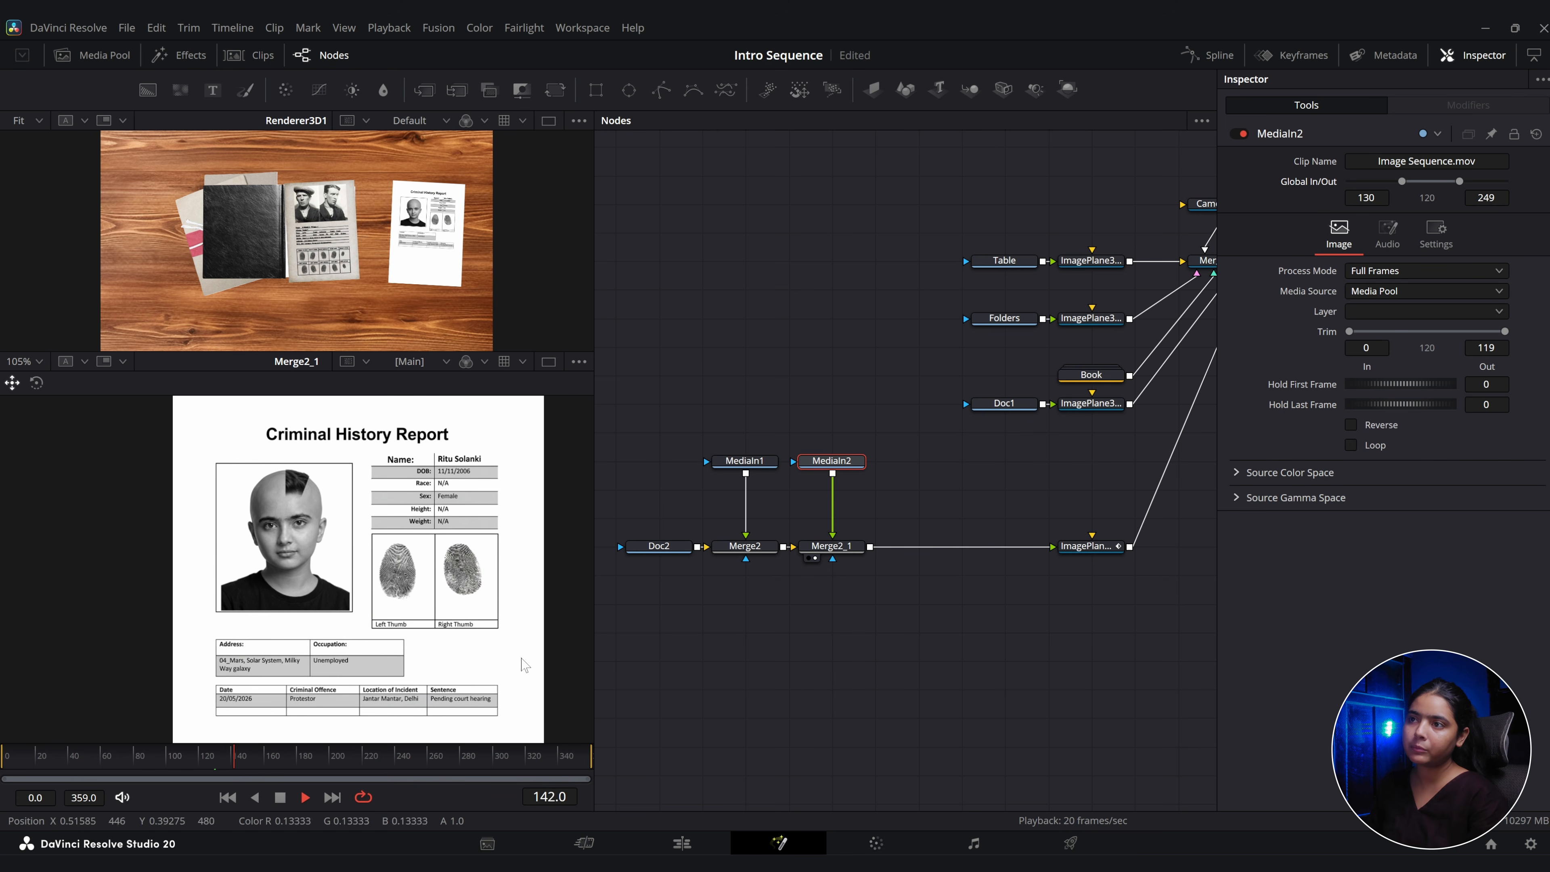
click(3, 765)
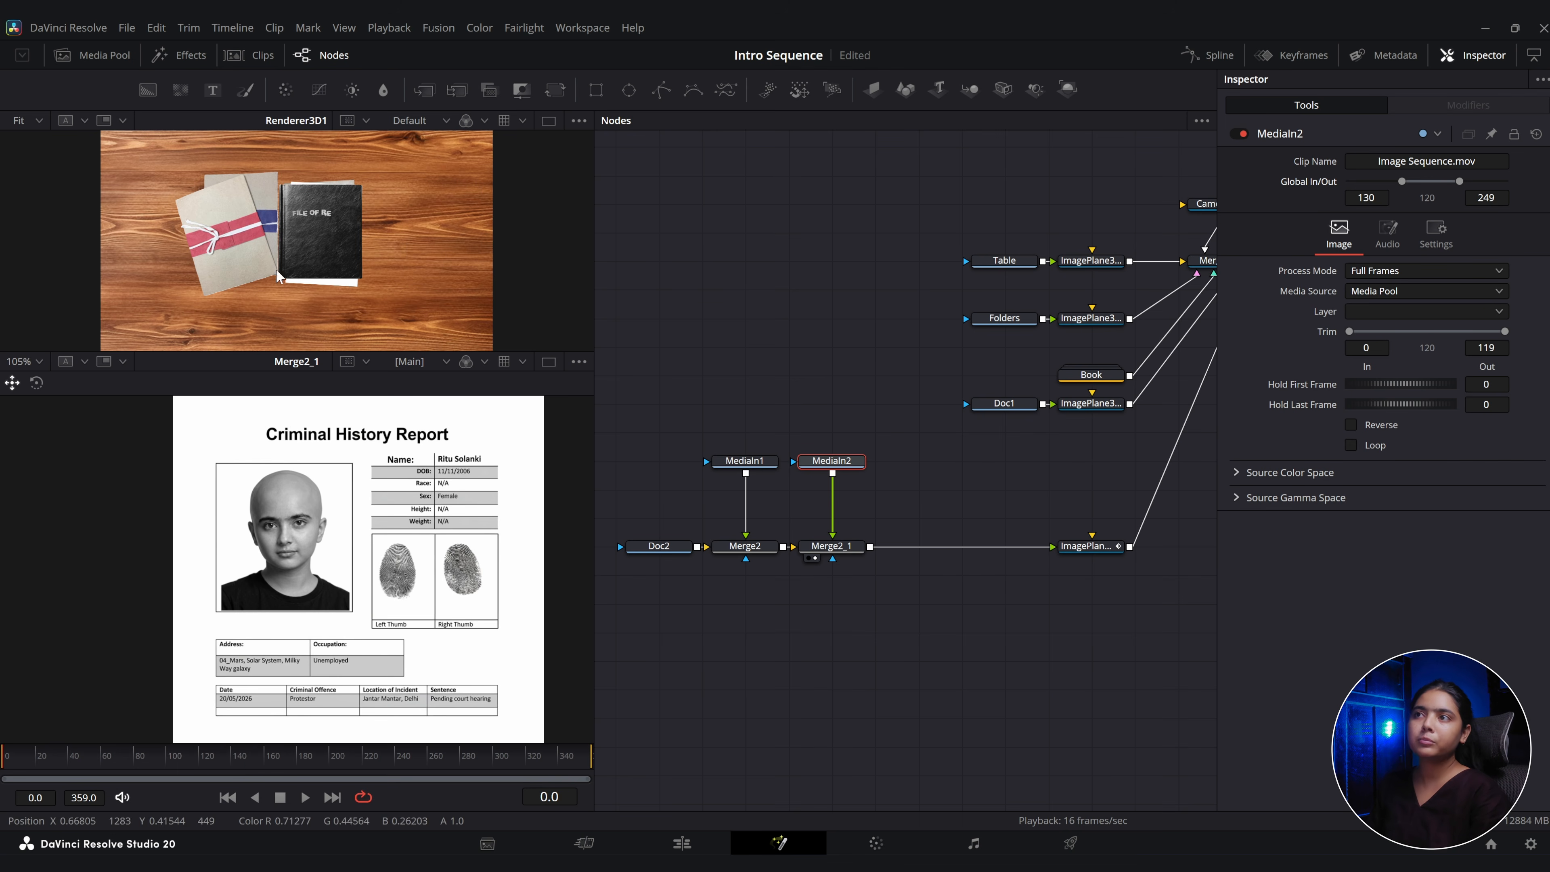
key(space)
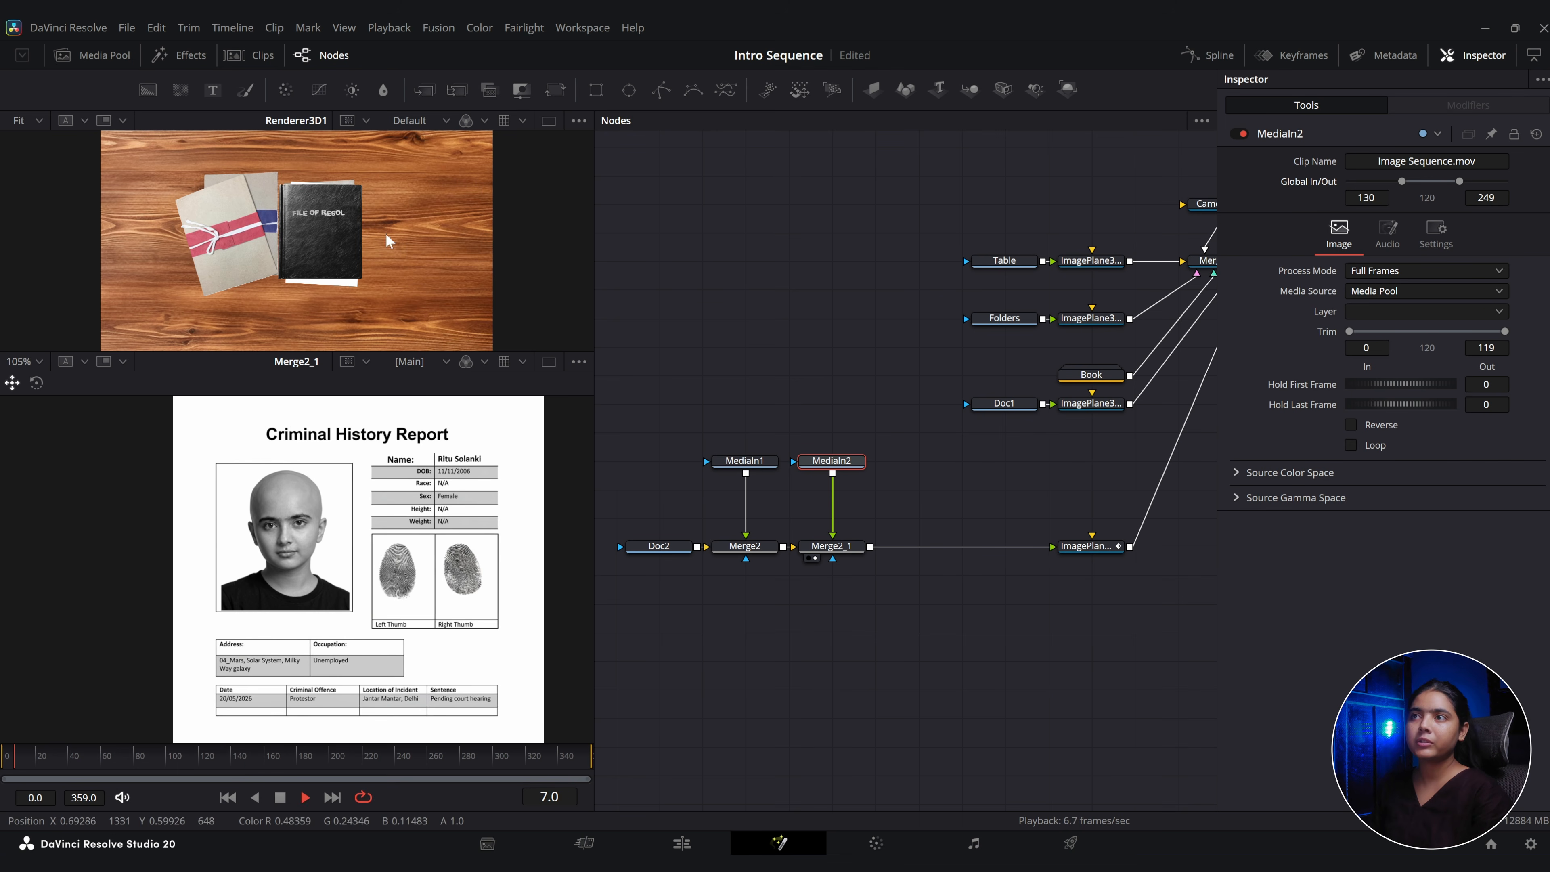
key(space)
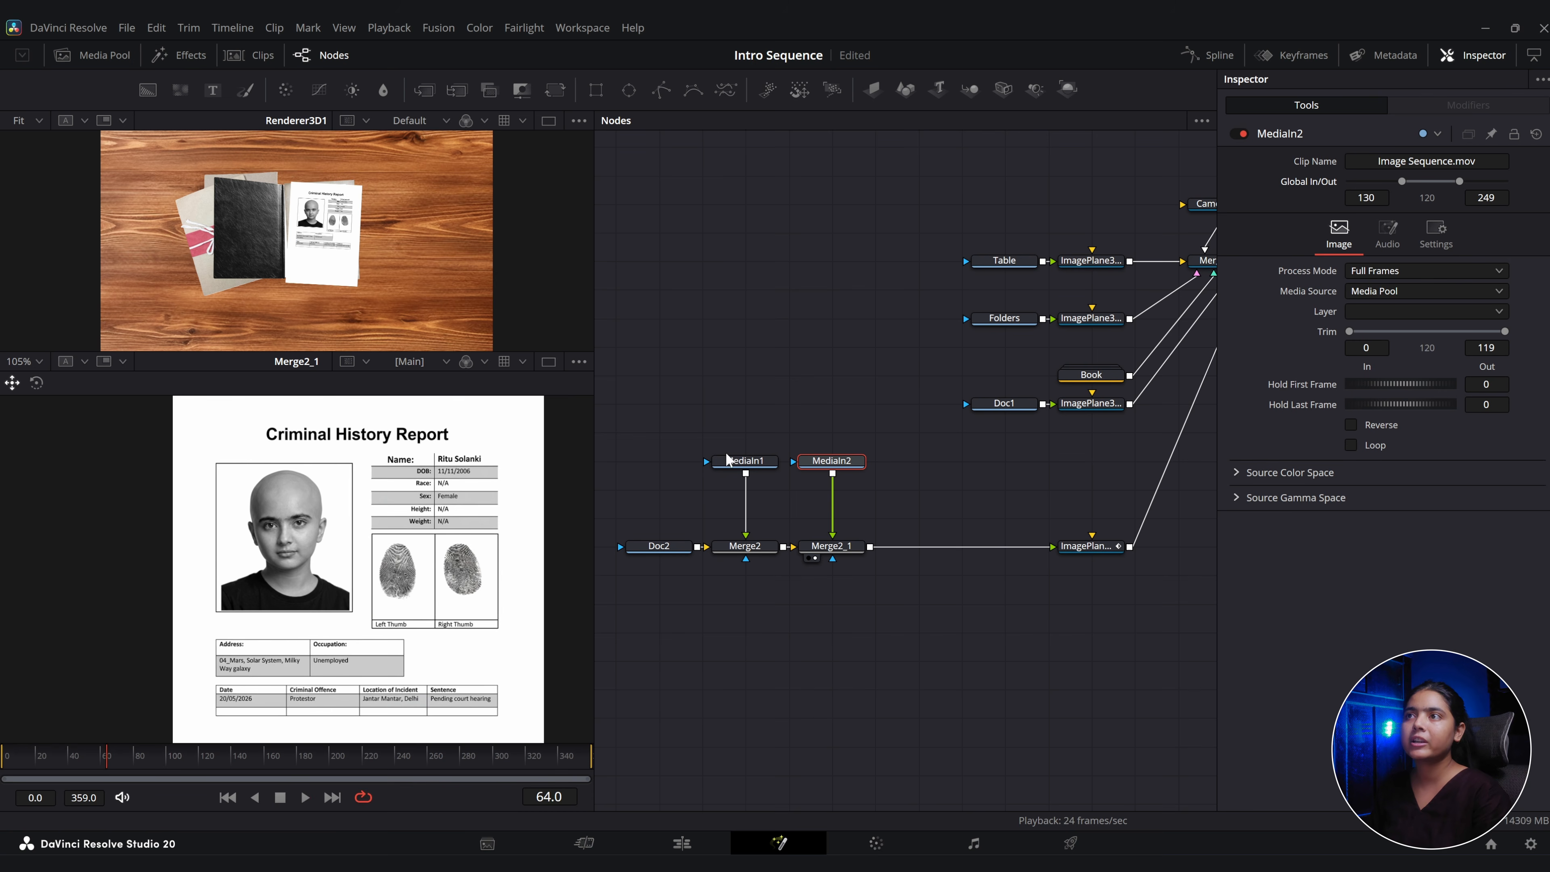
key(space)
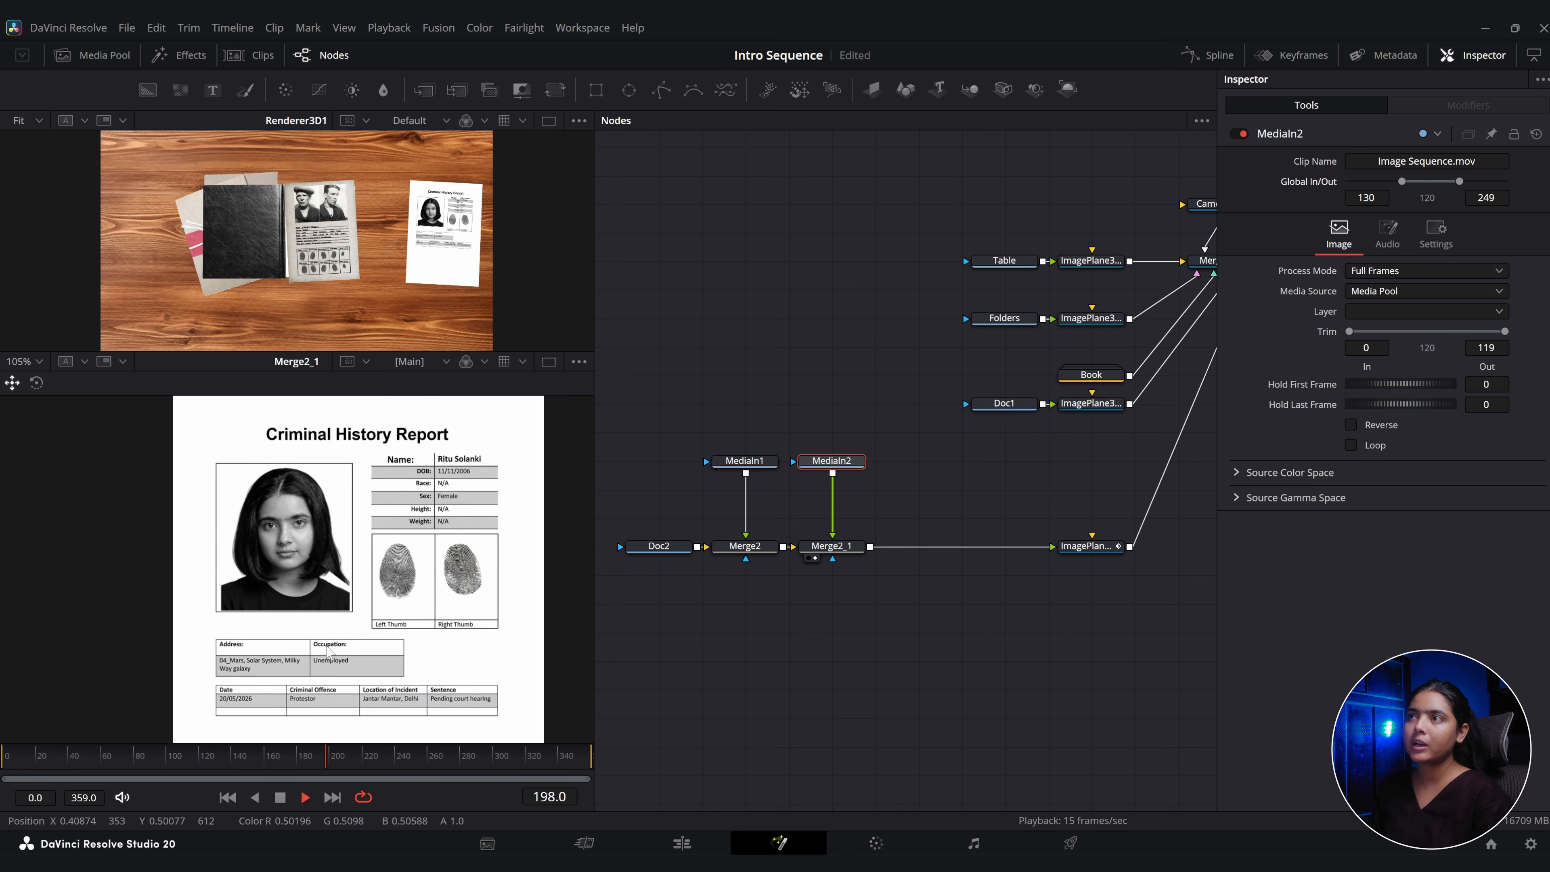
click(339, 760)
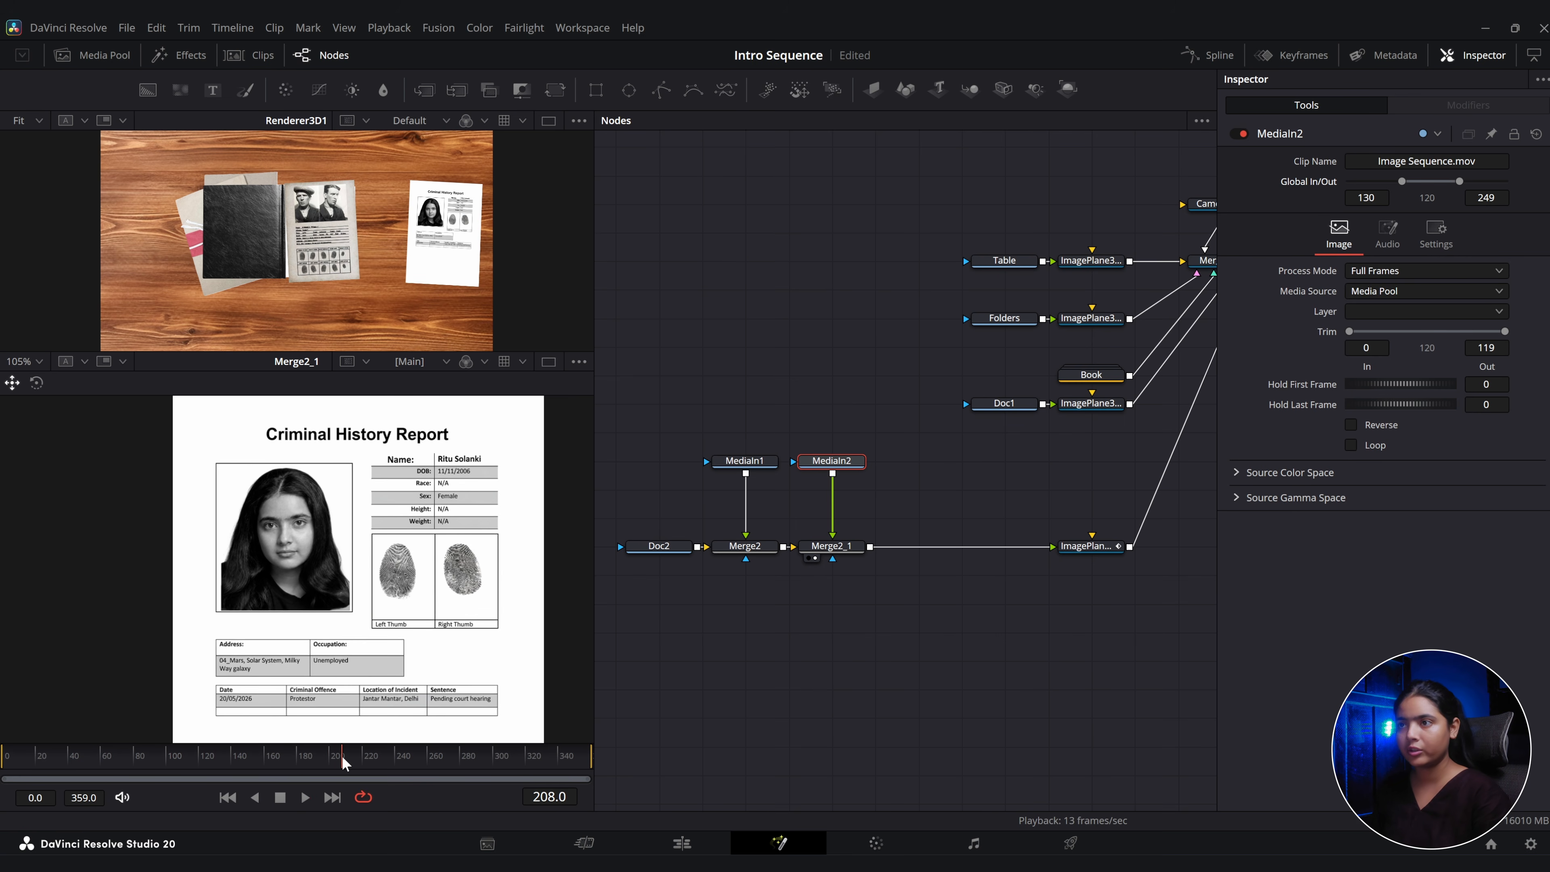
drag(342, 758, 323, 756)
key(space)
key(space)
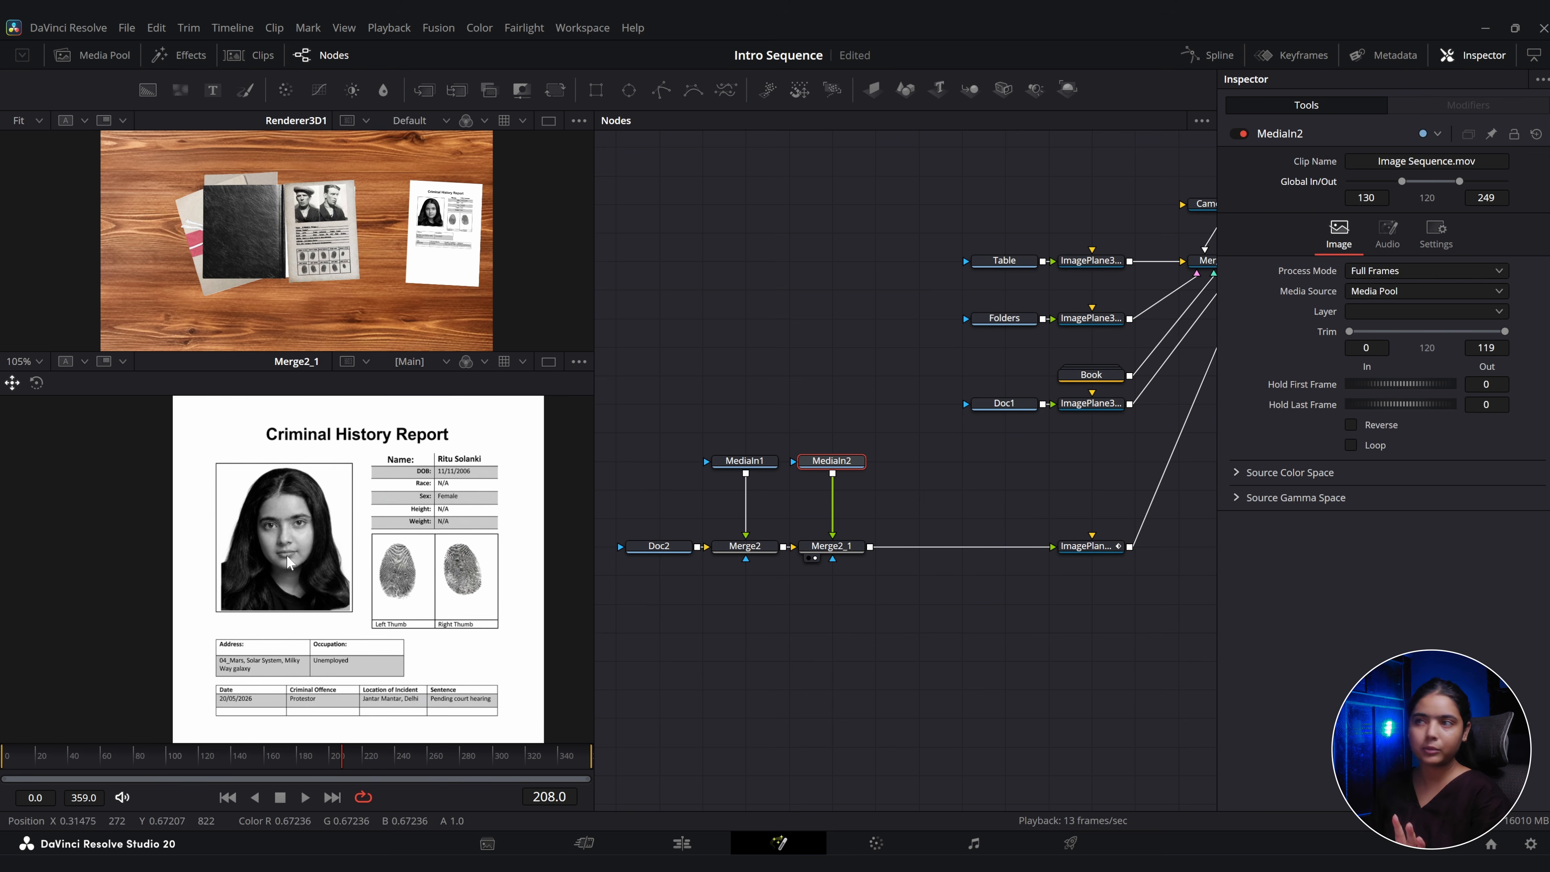
key(alt+Tab)
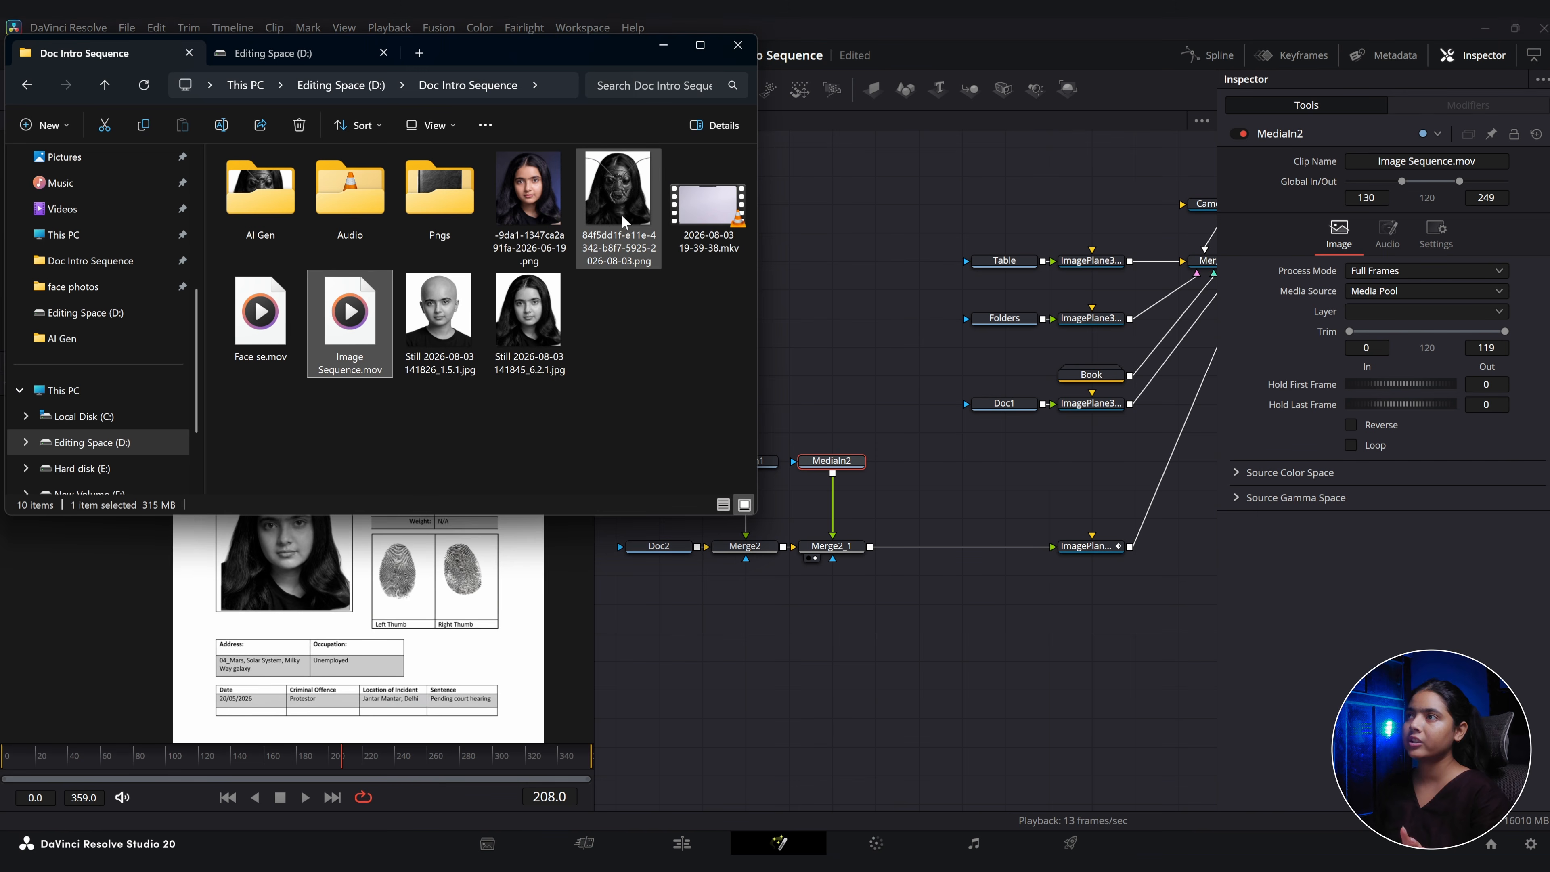
drag(618, 201, 932, 471)
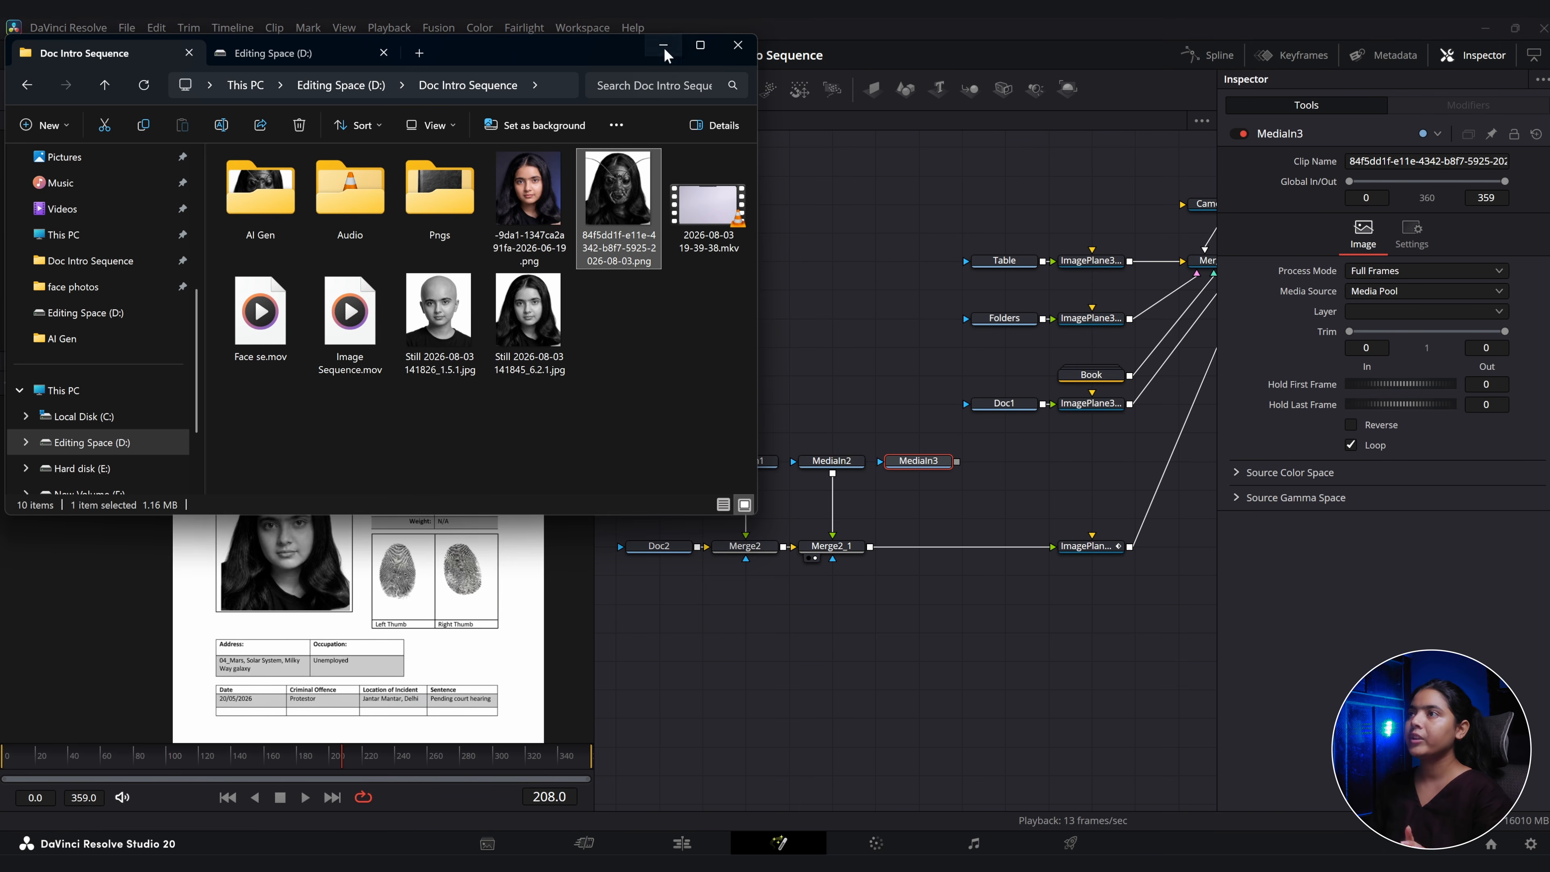
click(663, 47)
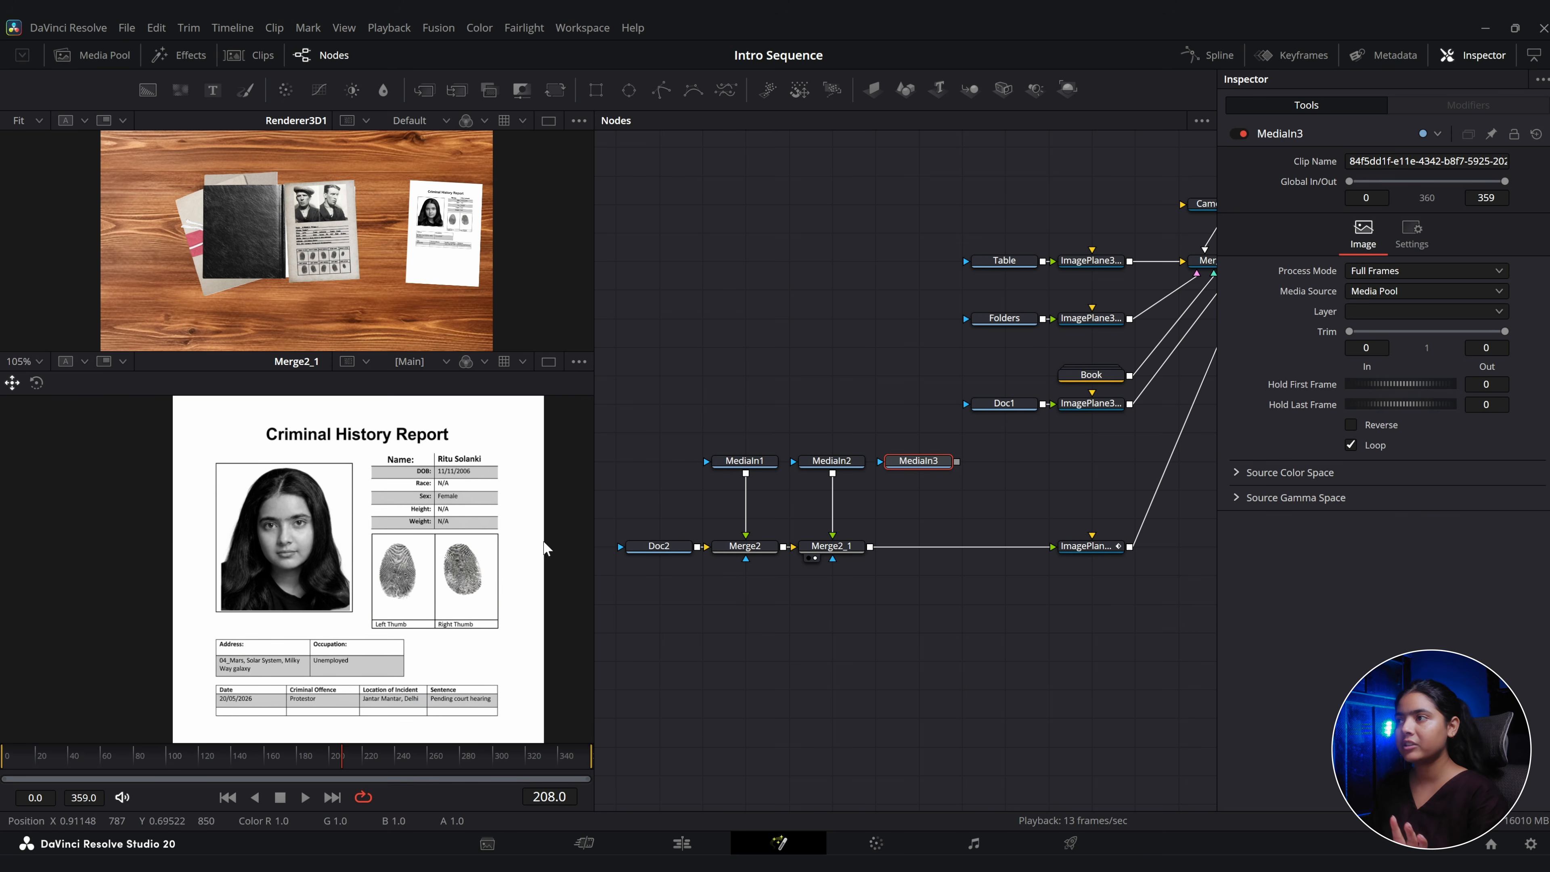
drag(956, 461, 854, 563)
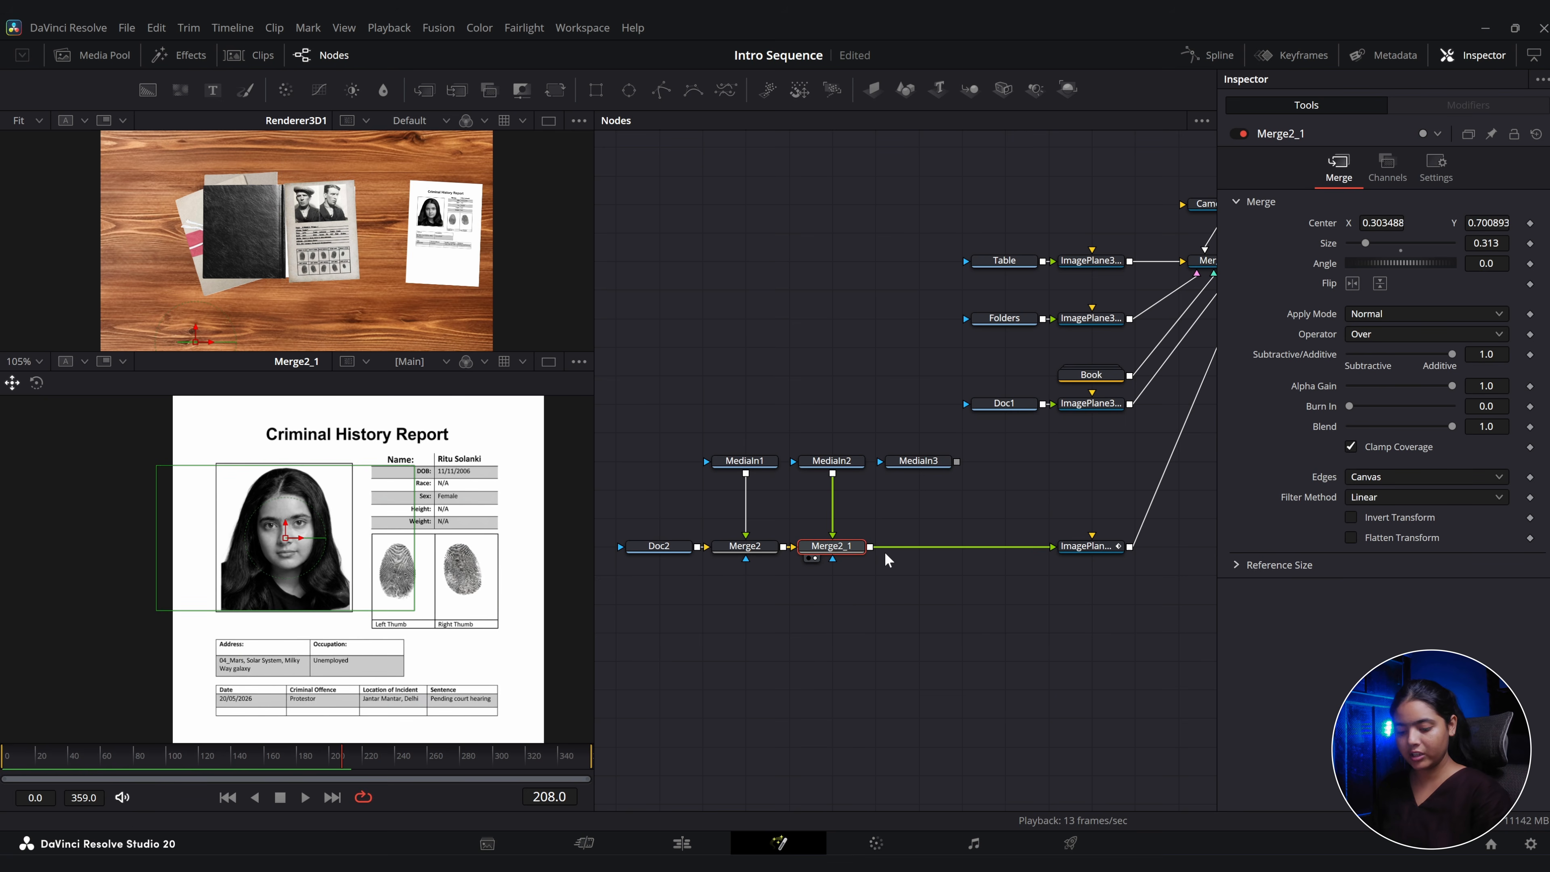
key(ctrl+v)
drag(956, 461, 927, 553)
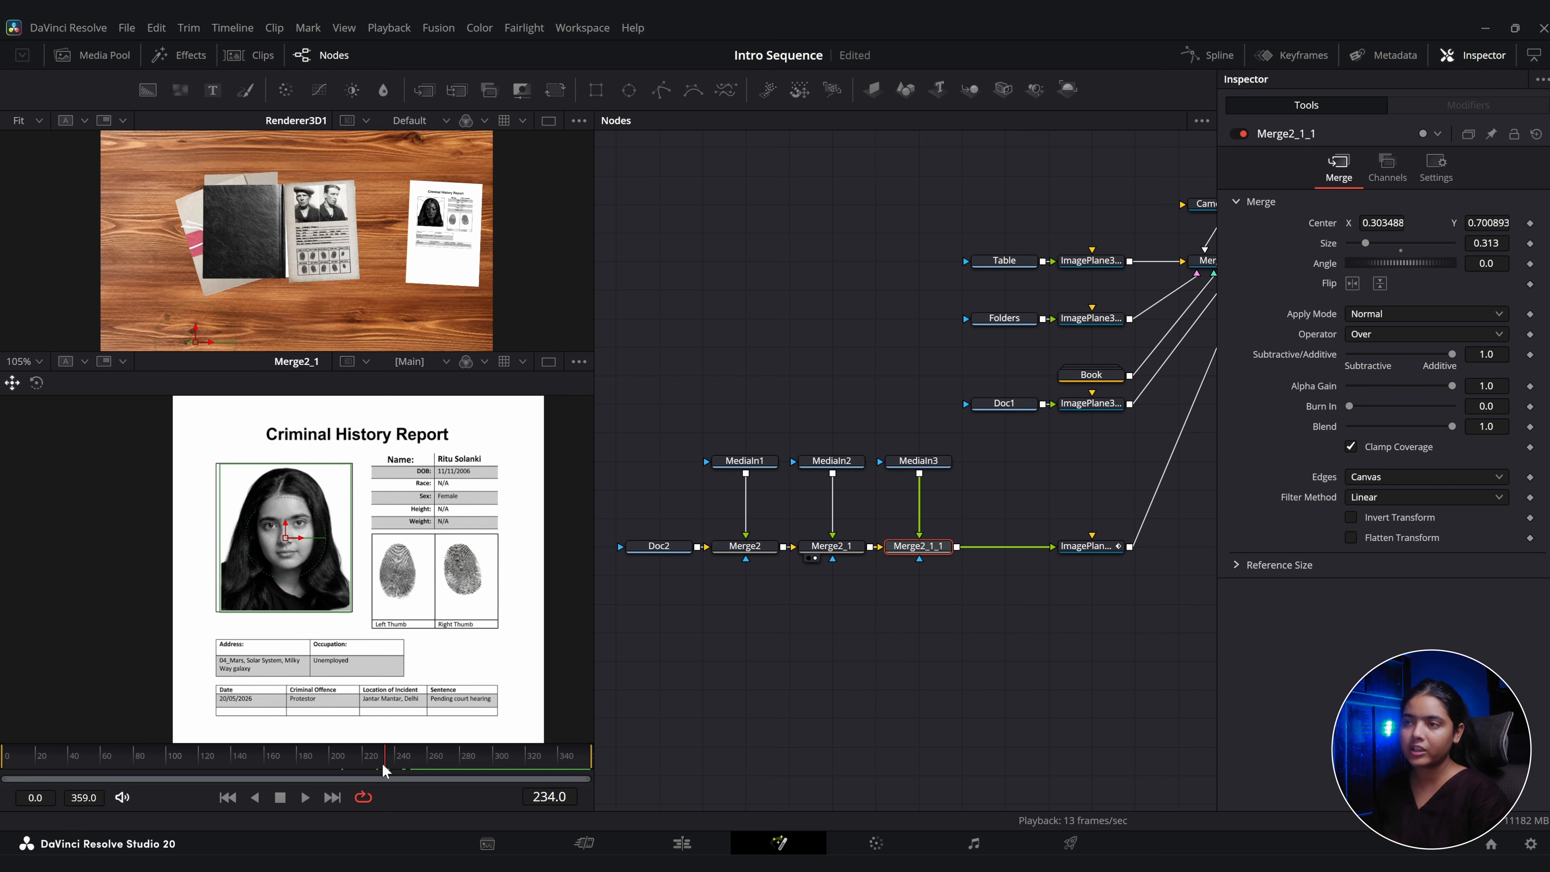
drag(918, 461, 831, 488)
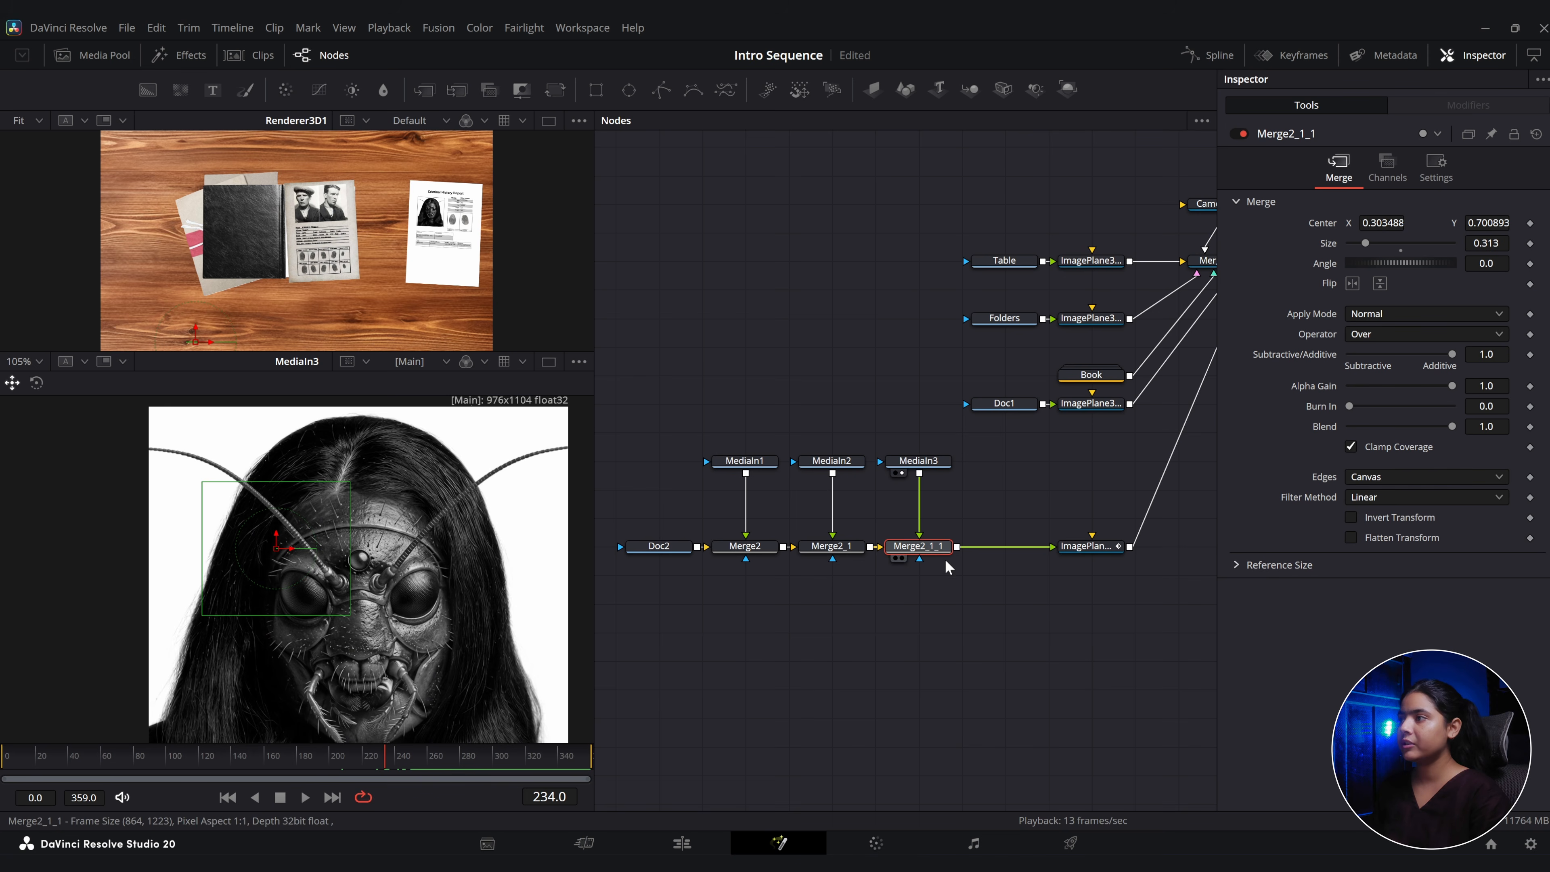
key(2)
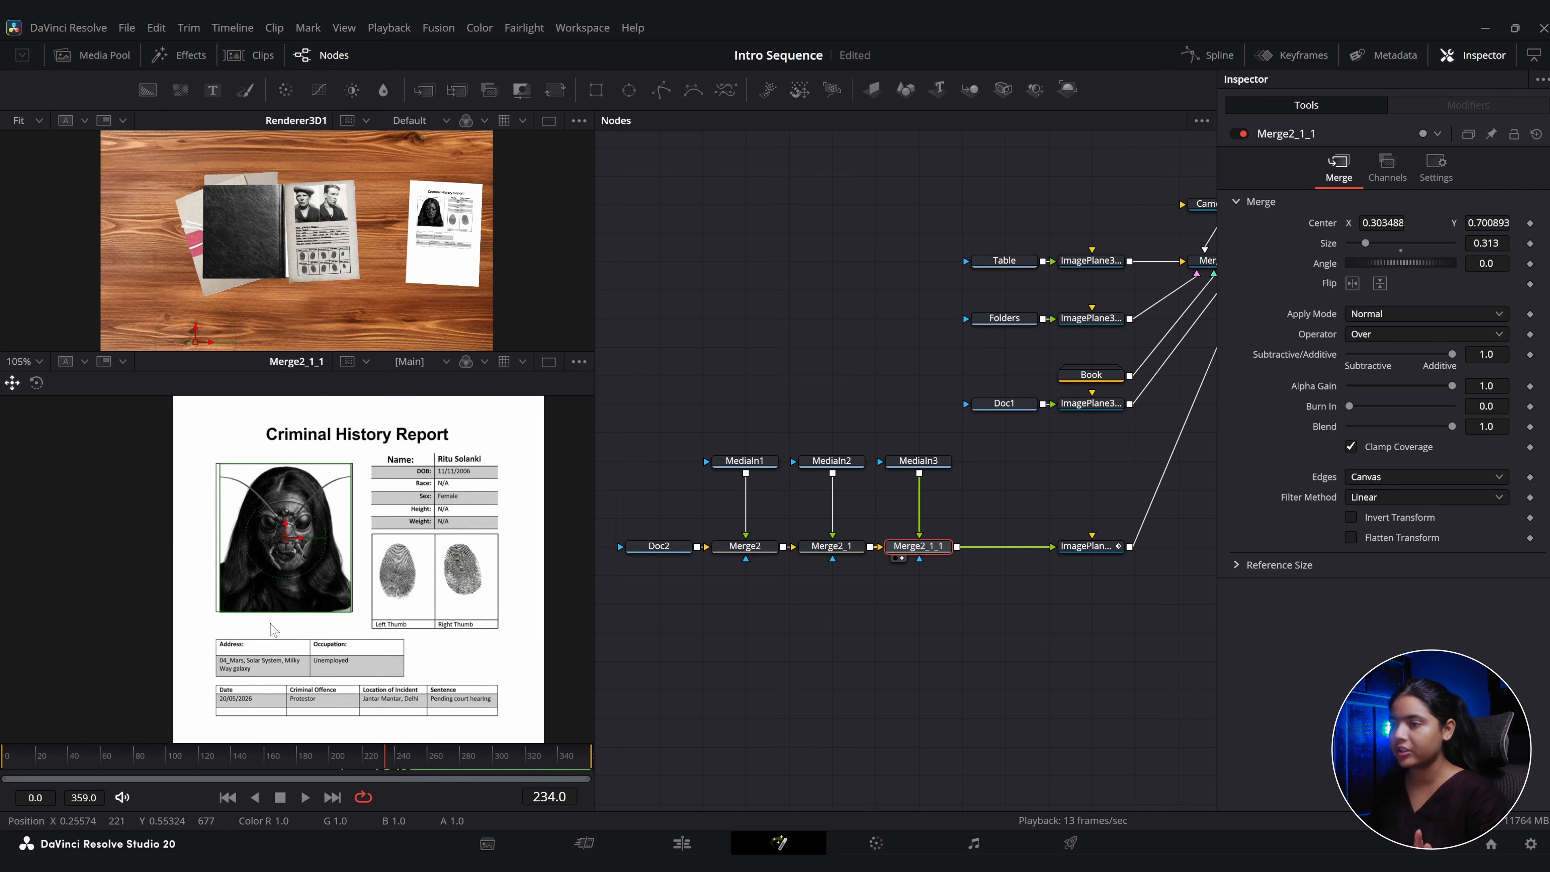
Set MediaIn3's Global In to frame 208 and play back the portrait change.
click(923, 462)
click(361, 756)
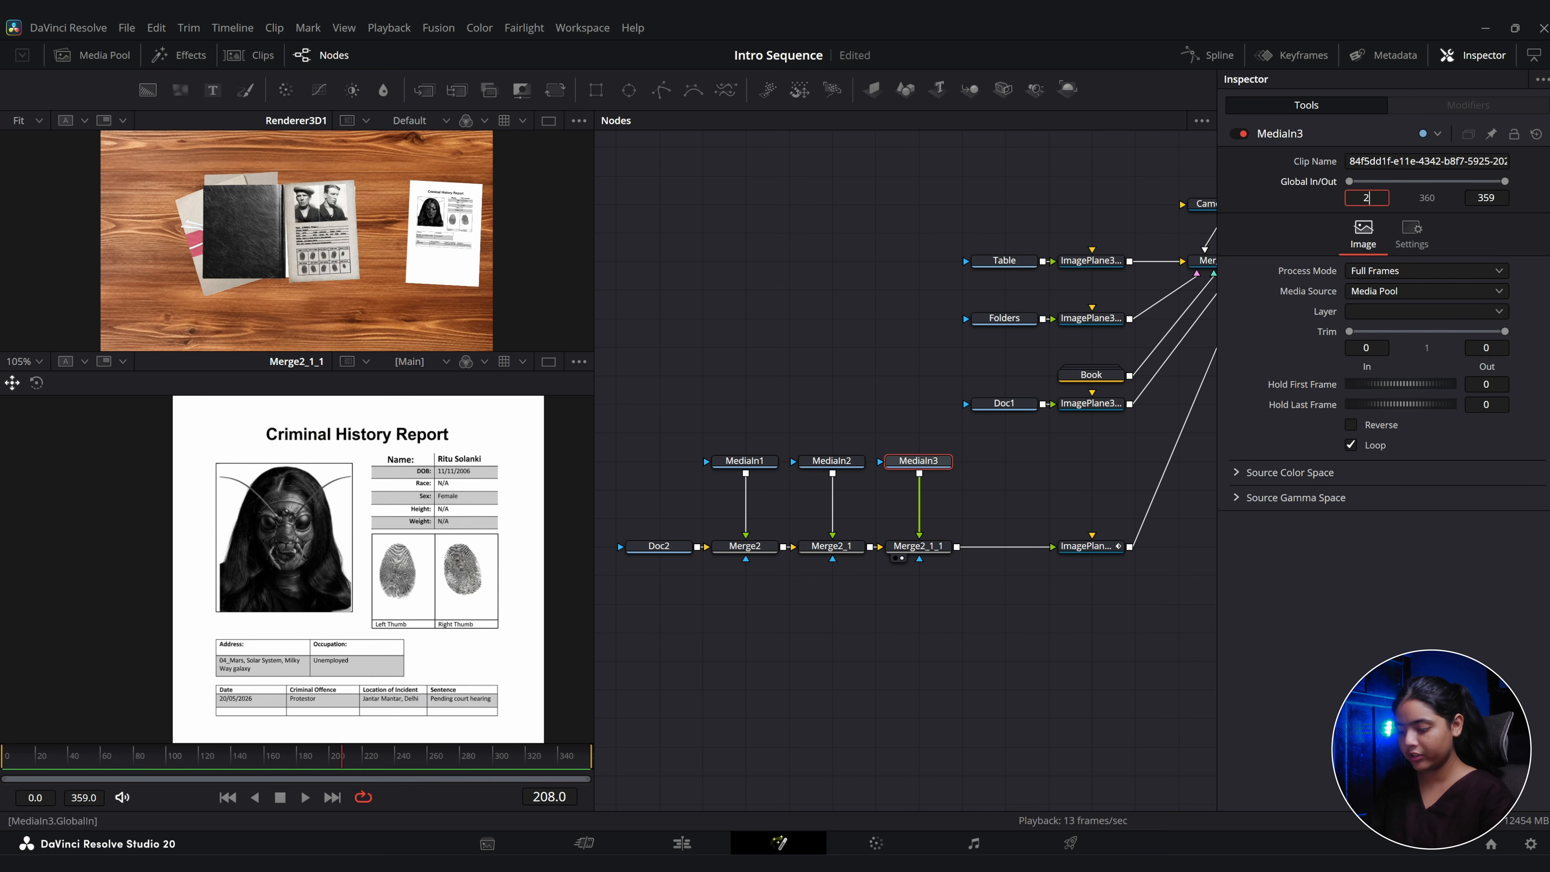
key(Return)
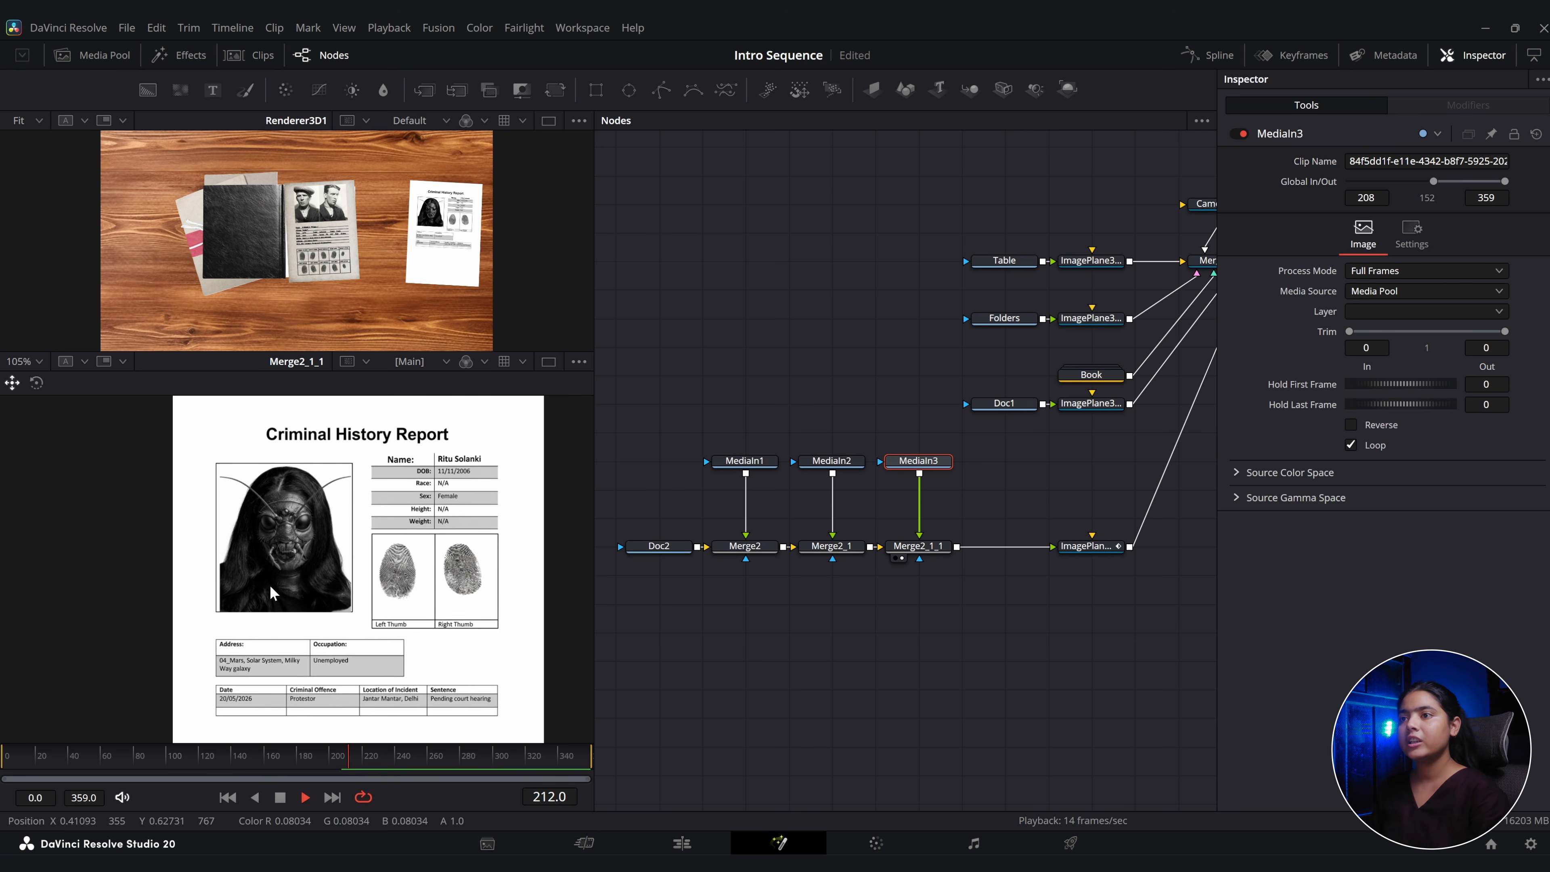
key(space)
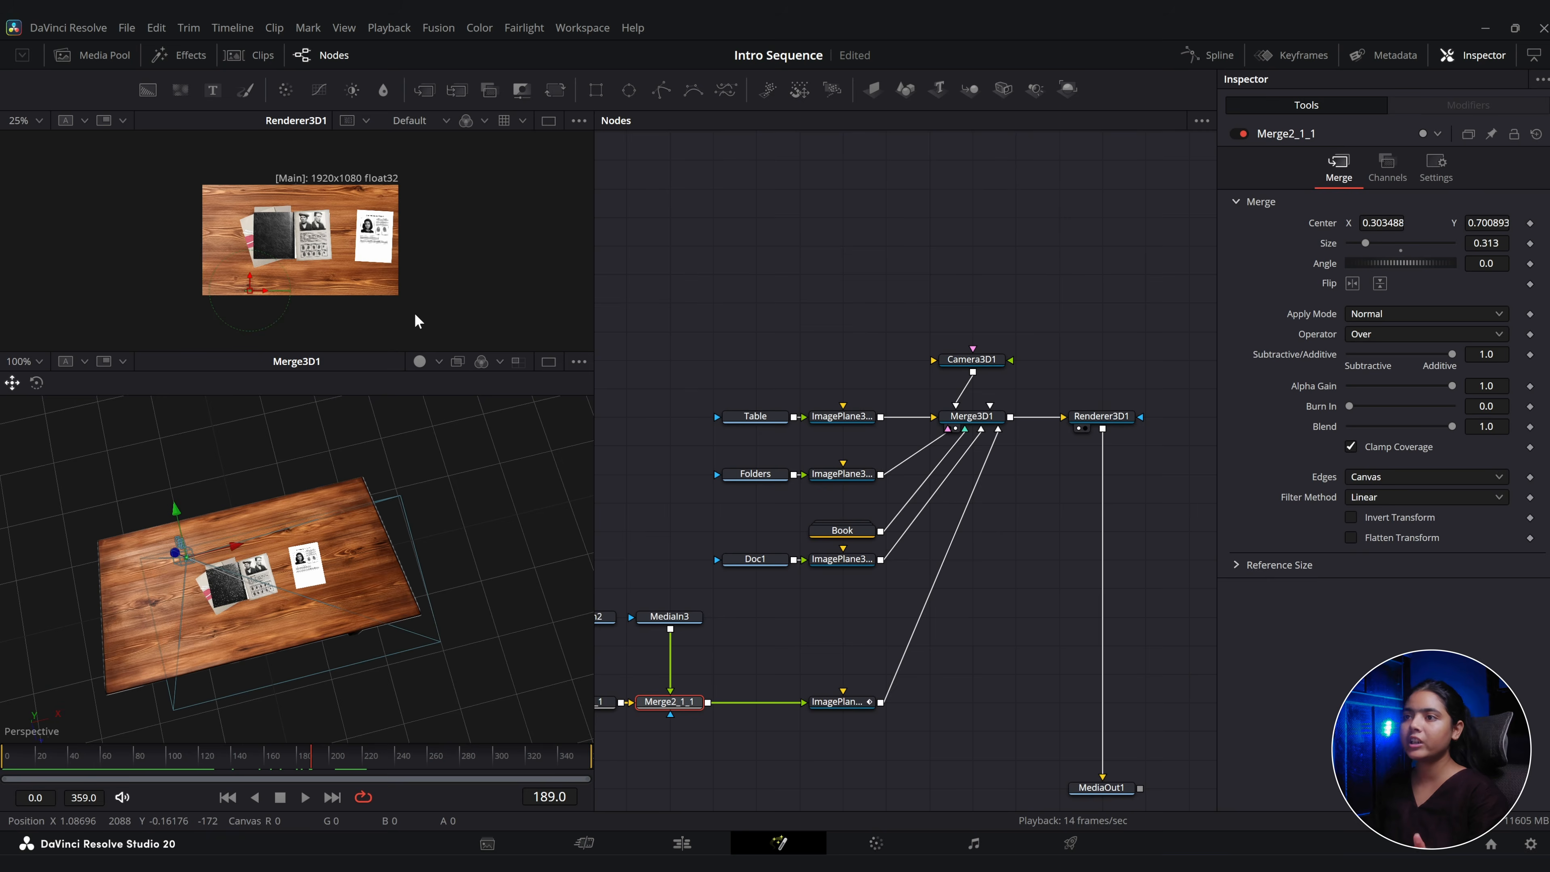
Add keyframes at frame 0 for the X, Y and Z translation of Camera3D1.
key(ctrl+f)
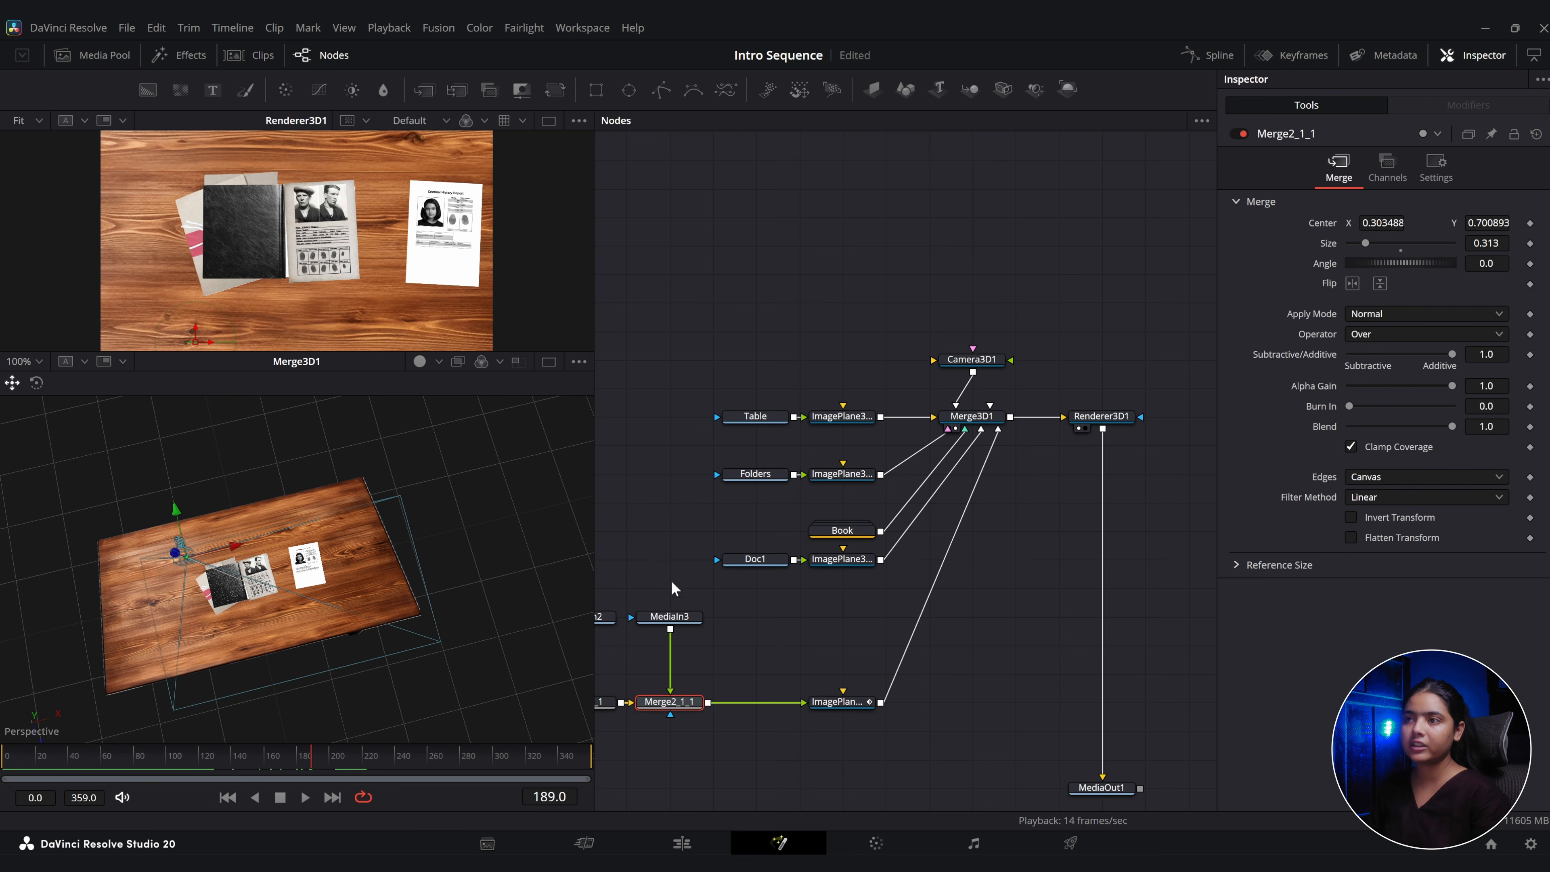
click(997, 364)
drag(15, 769, 4, 784)
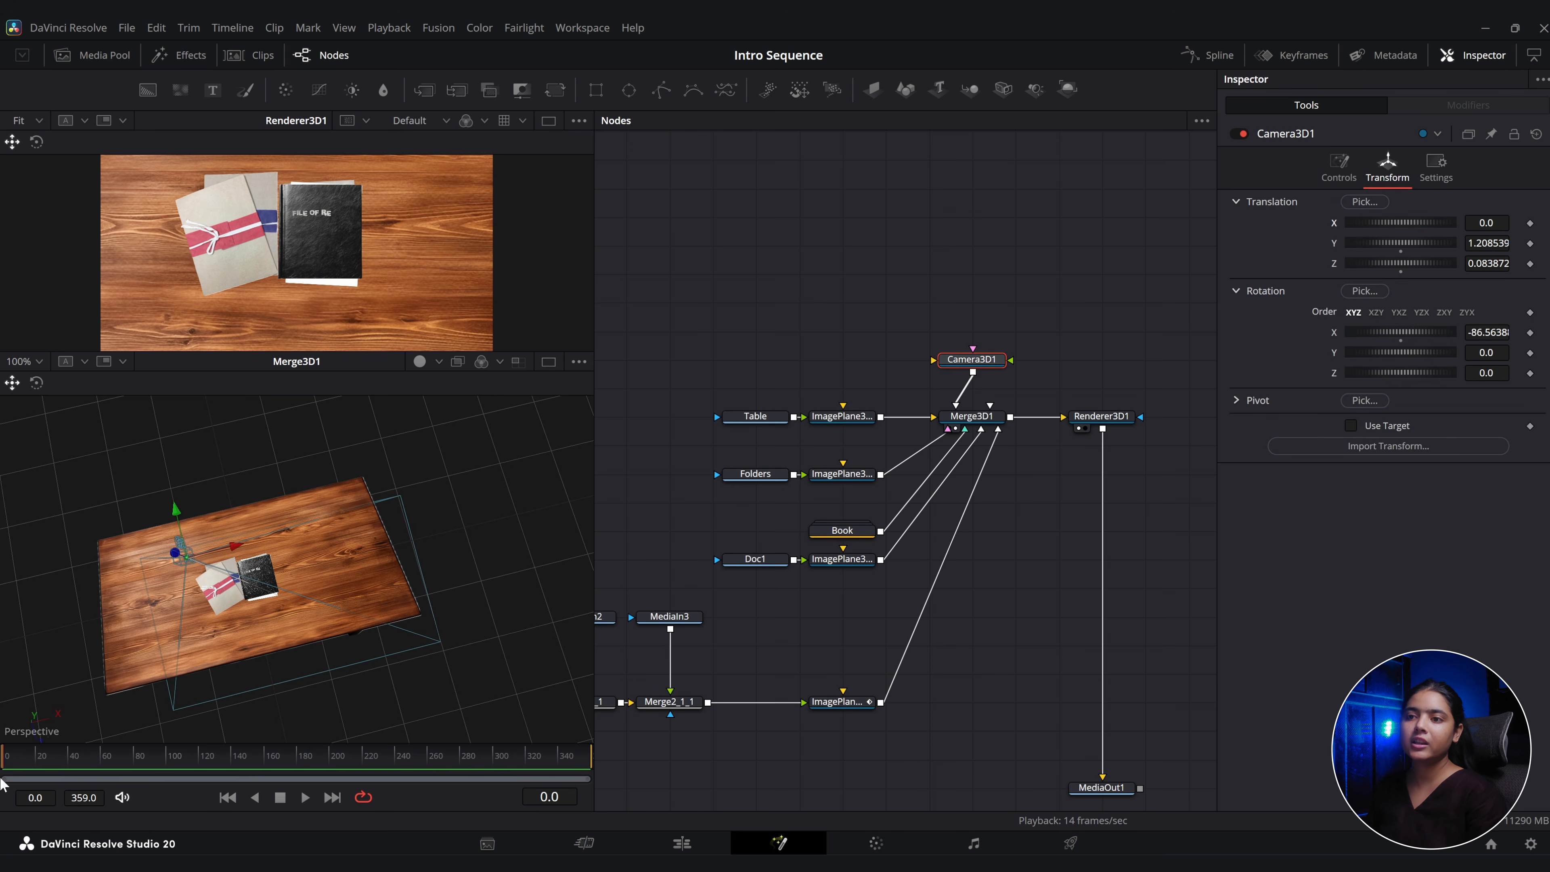
click(1531, 222)
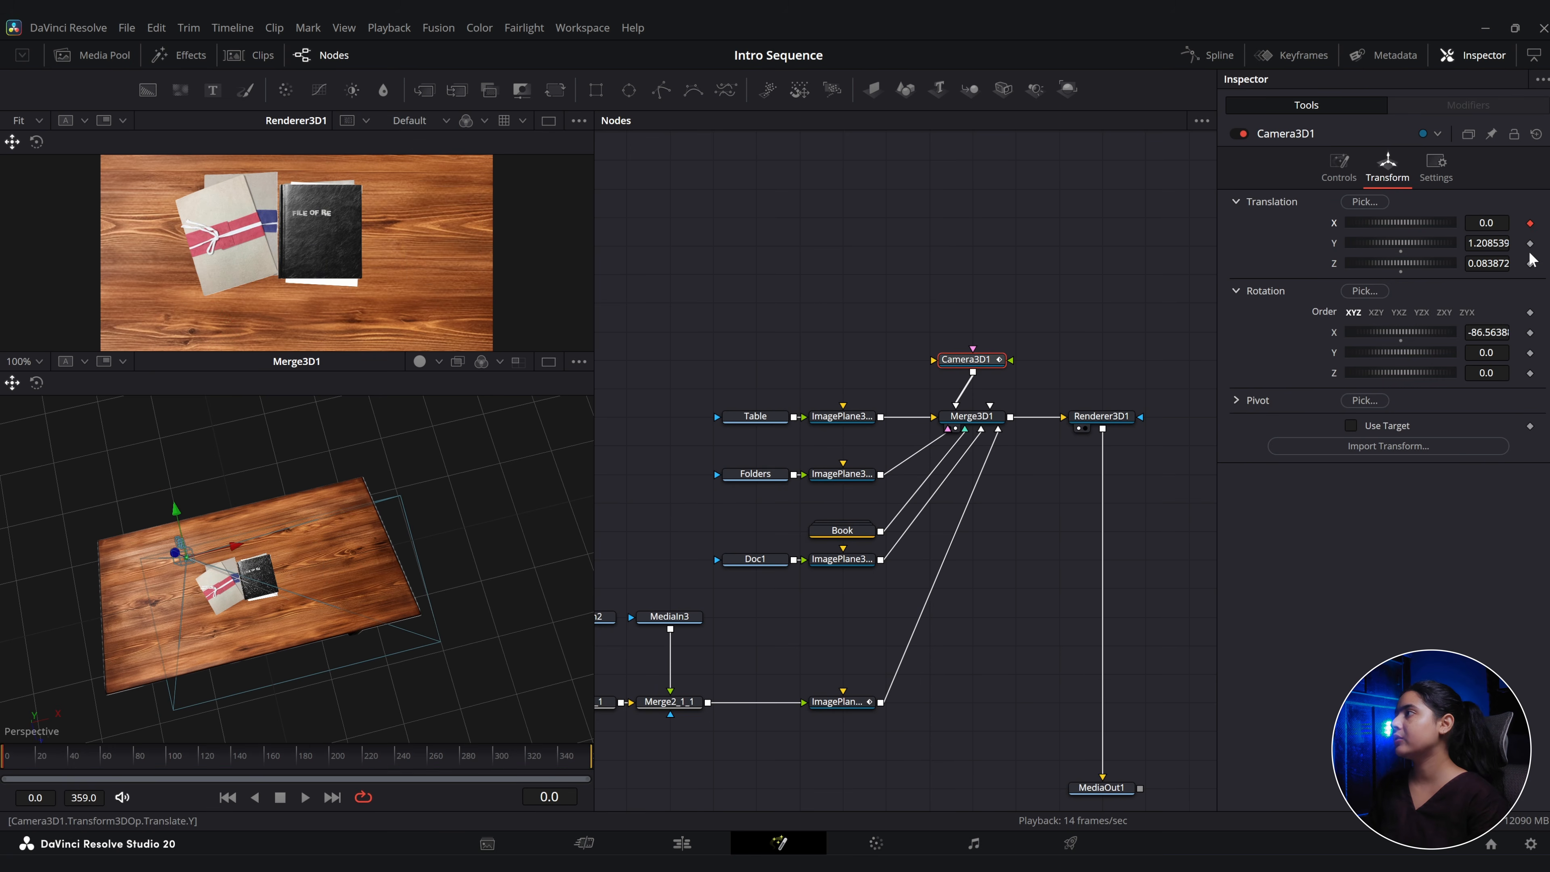
click(1530, 264)
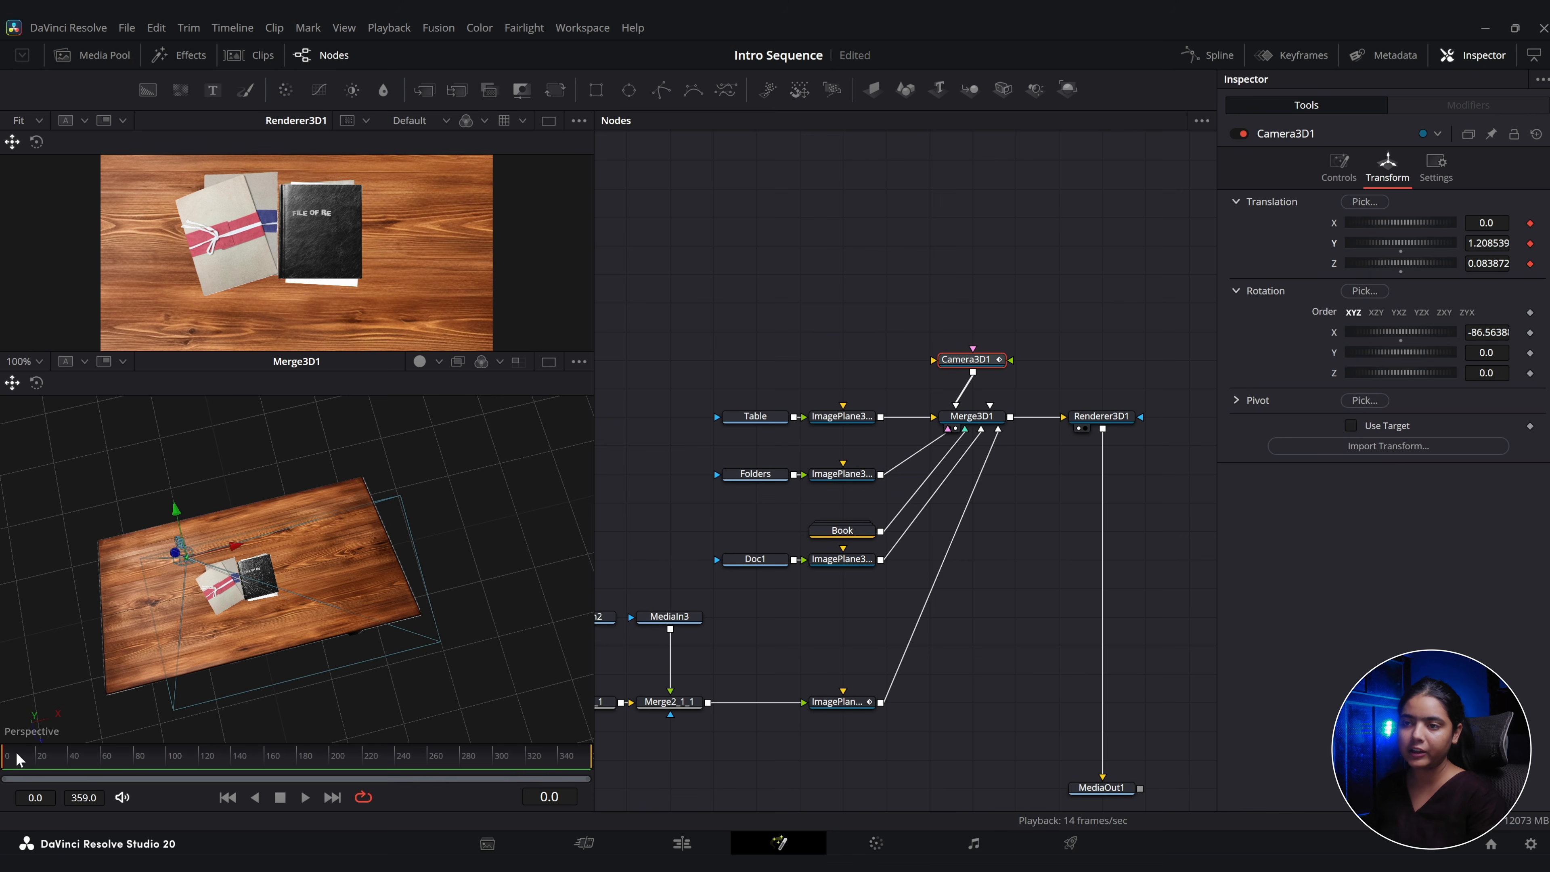
Animate Camera3D1 sideways along X from about -0.22 at frame 0 to about 0.11 at frame 100.
drag(214, 554, 69, 568)
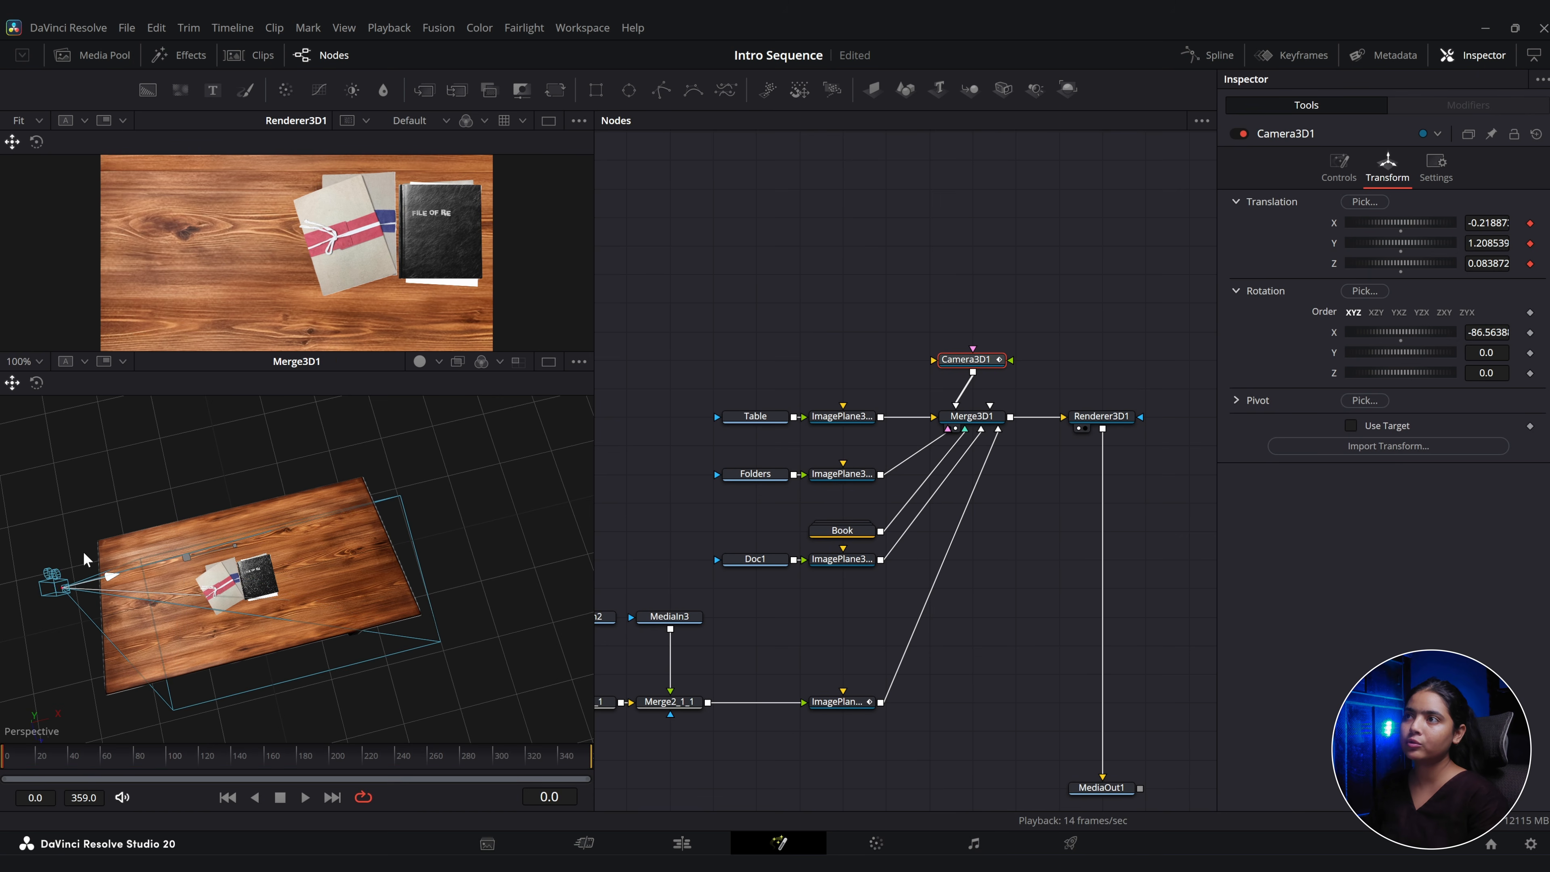
scroll(250, 246, down, 1)
drag(243, 250, 241, 255)
drag(56, 758, 167, 772)
drag(108, 584, 306, 585)
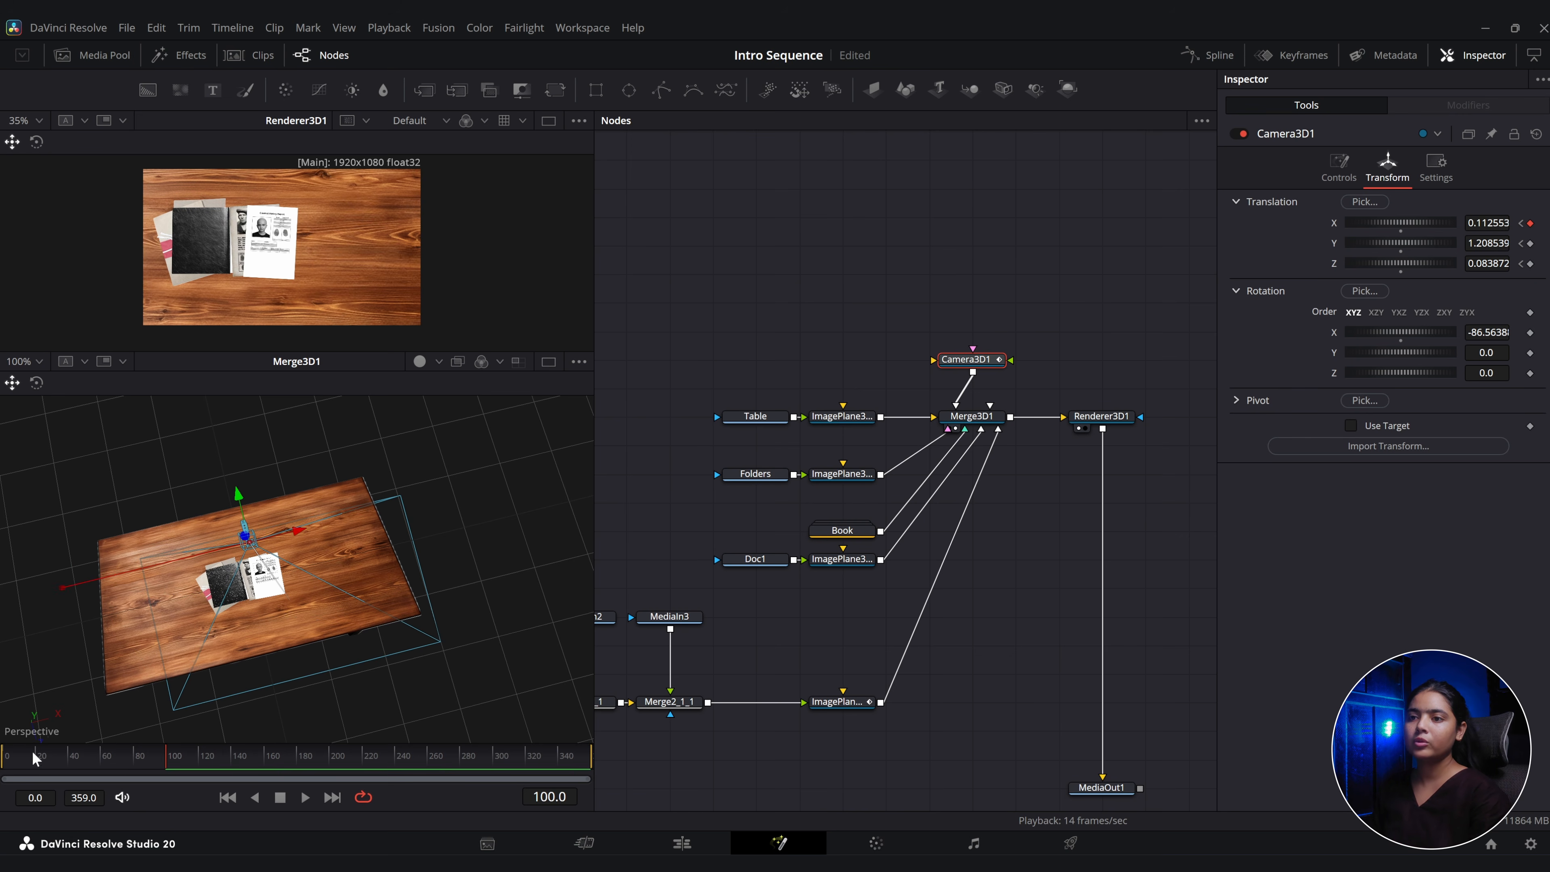
Preview the camera move and shift the ending X Offset keyframe of Camera3D1 to frame 90 in the Keyframes editor.
click(3, 771)
key(space)
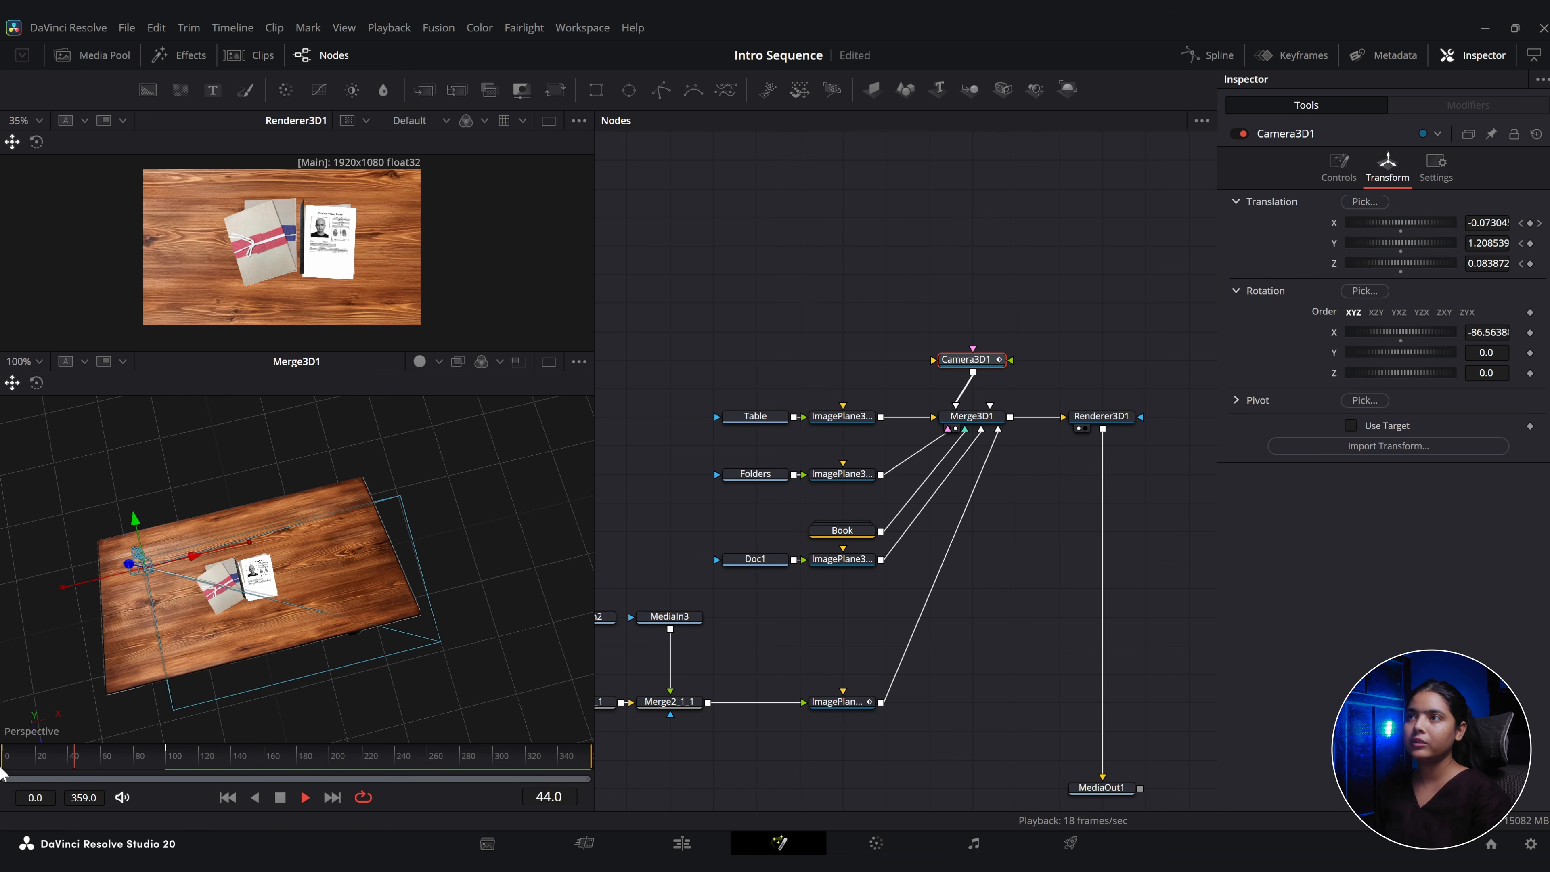
click(148, 765)
drag(149, 763, 150, 764)
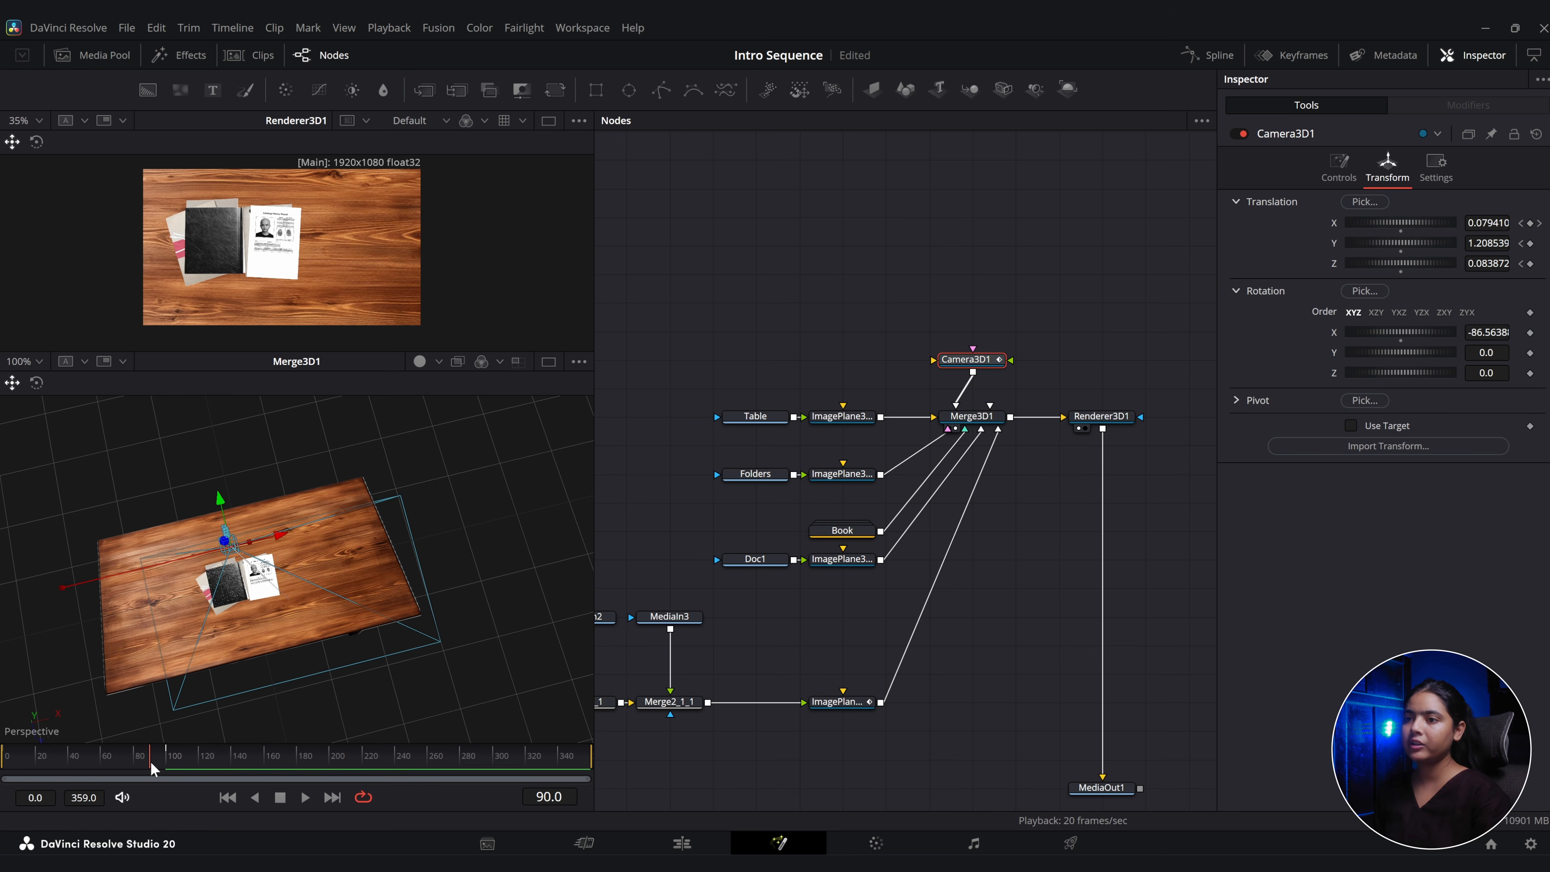
click(1265, 58)
click(35, 664)
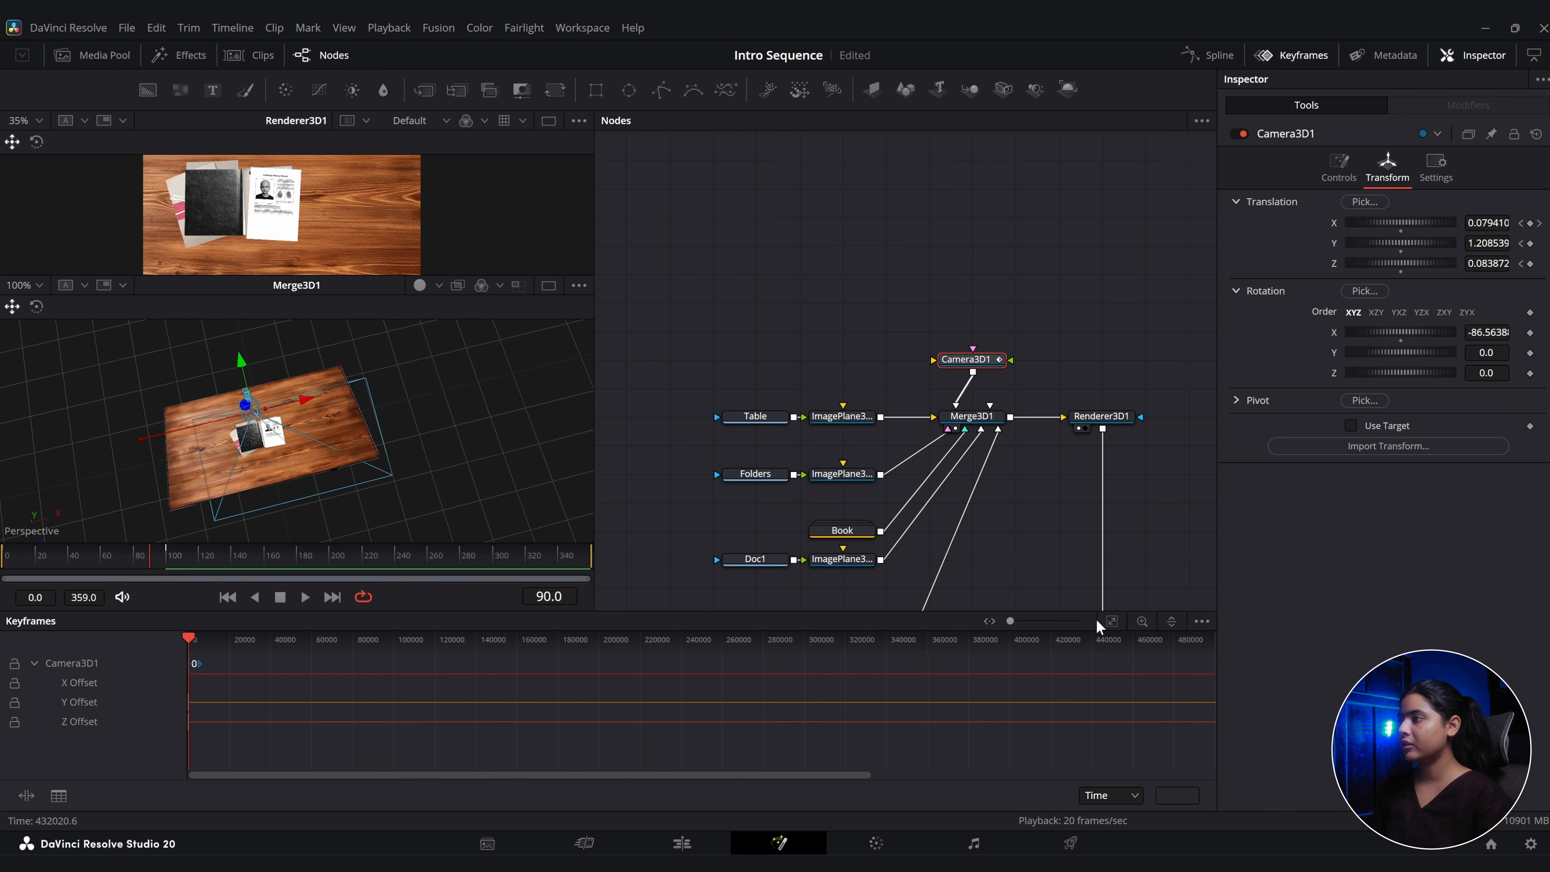
click(1110, 621)
drag(505, 698, 491, 698)
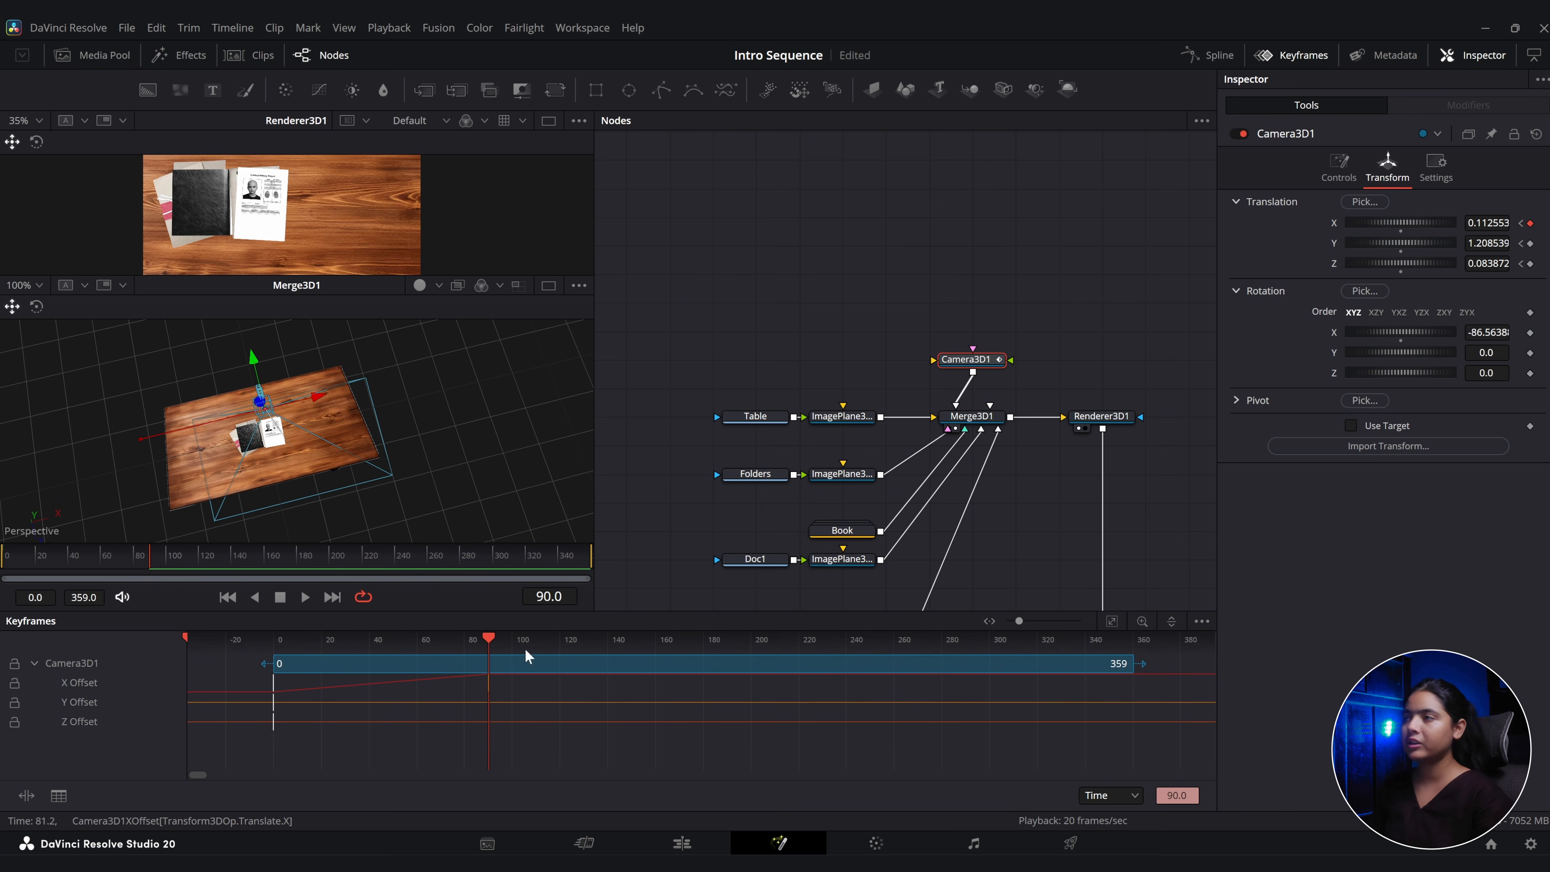
Replace the Keyframes editor with the Spline editor and fit the offset curves of Camera3D1 in it.
click(1215, 56)
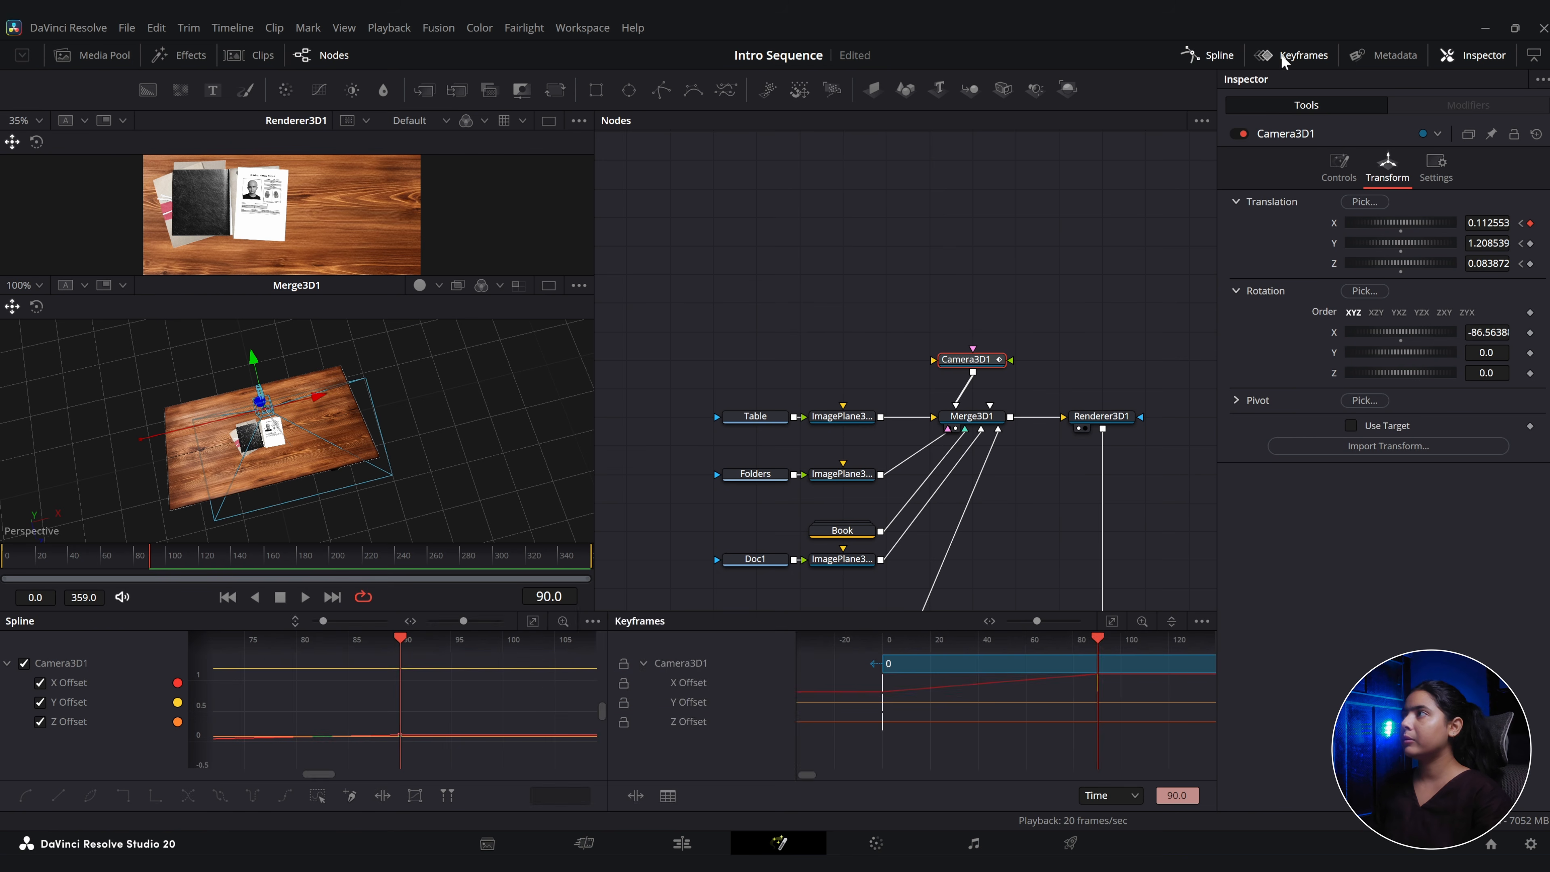
click(1291, 55)
click(1142, 620)
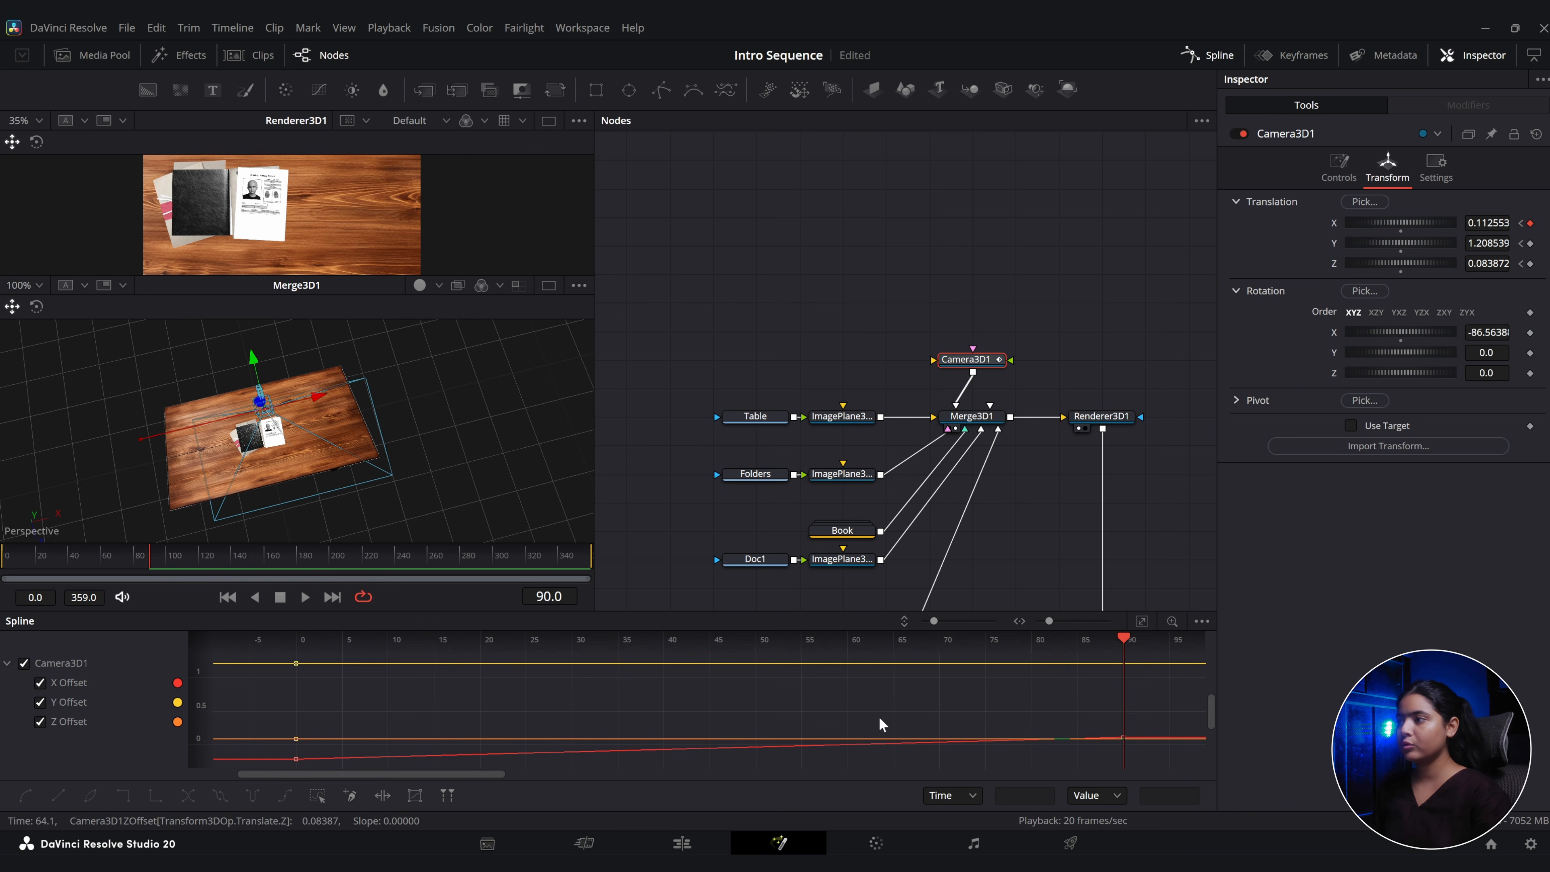
Flatten all of Camera3D1's X, Y and Z Offset keyframes in the spline editor to ease the camera move.
key(ctrl+a)
key(f)
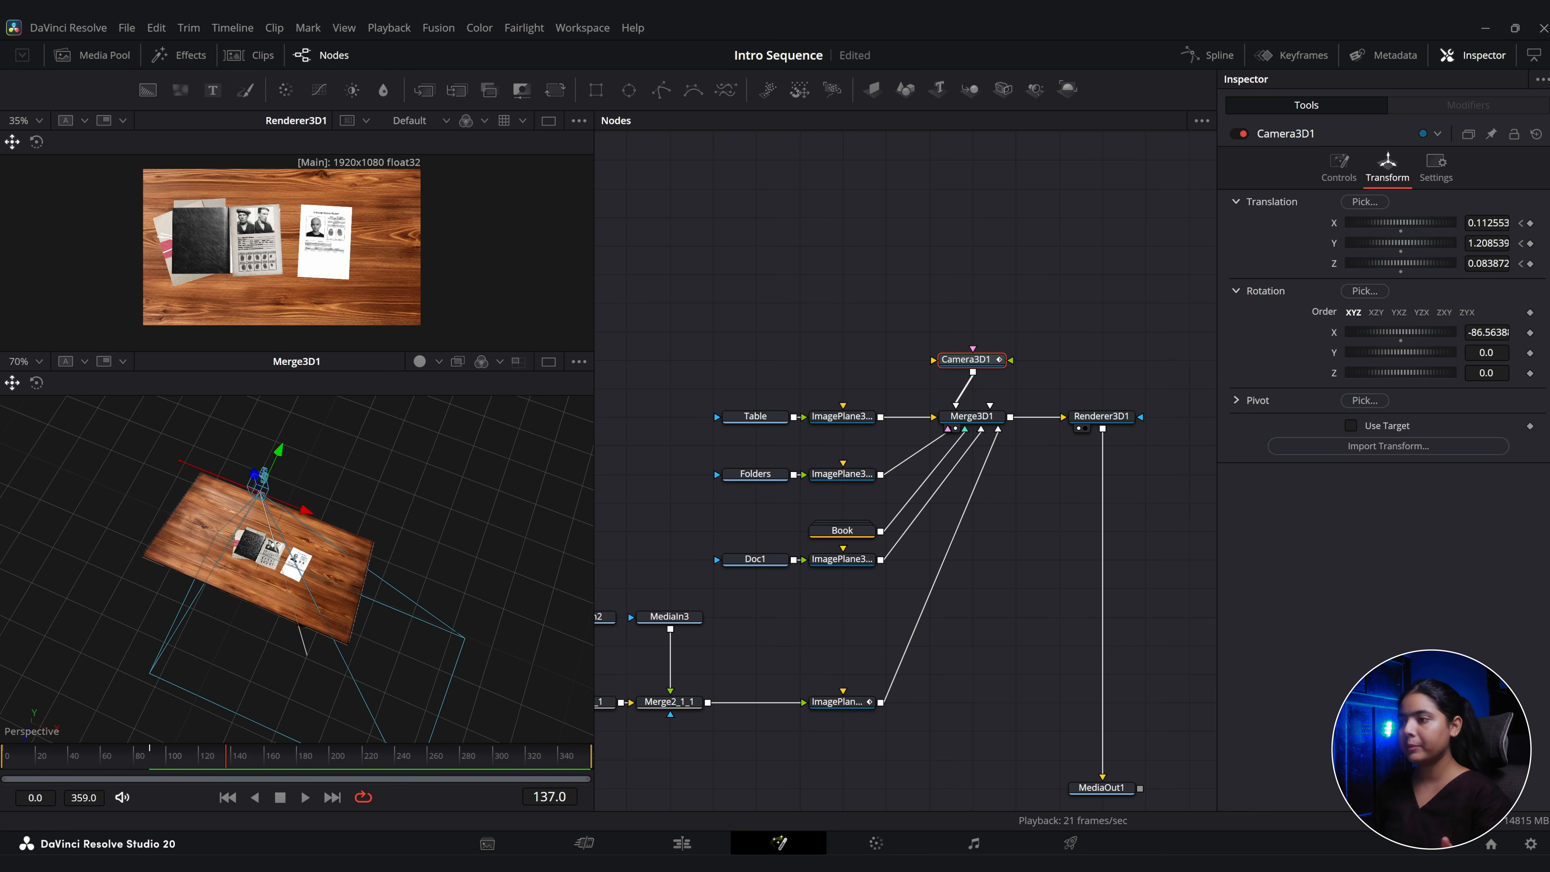
Split the Fusion Composition clip on the edit timeline at 00:00:04:15.
click(681, 844)
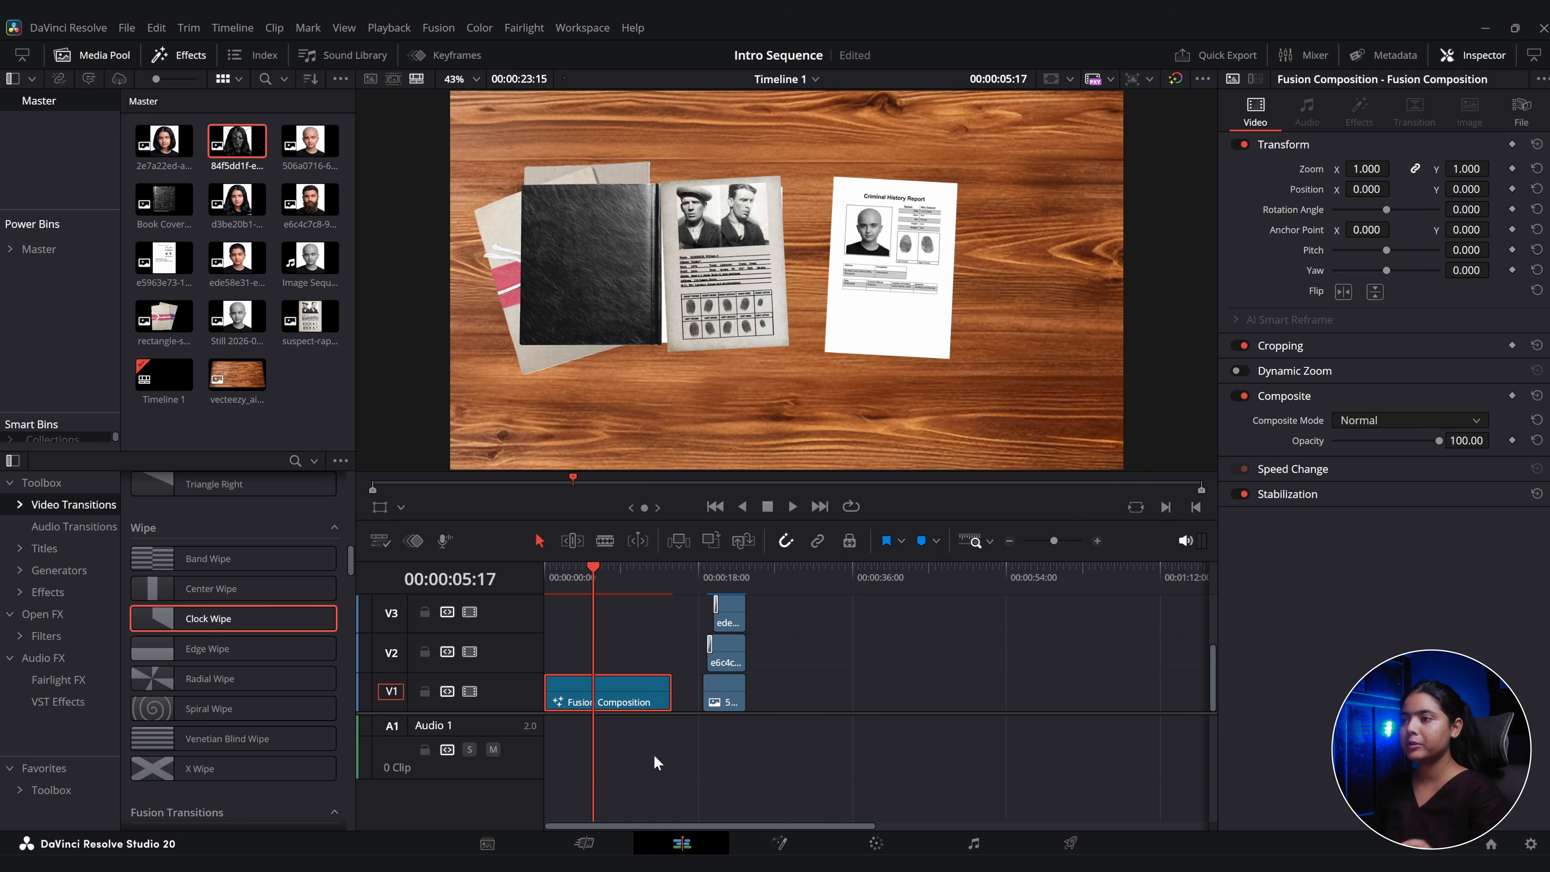
scroll(612, 715, up, 3)
click(613, 576)
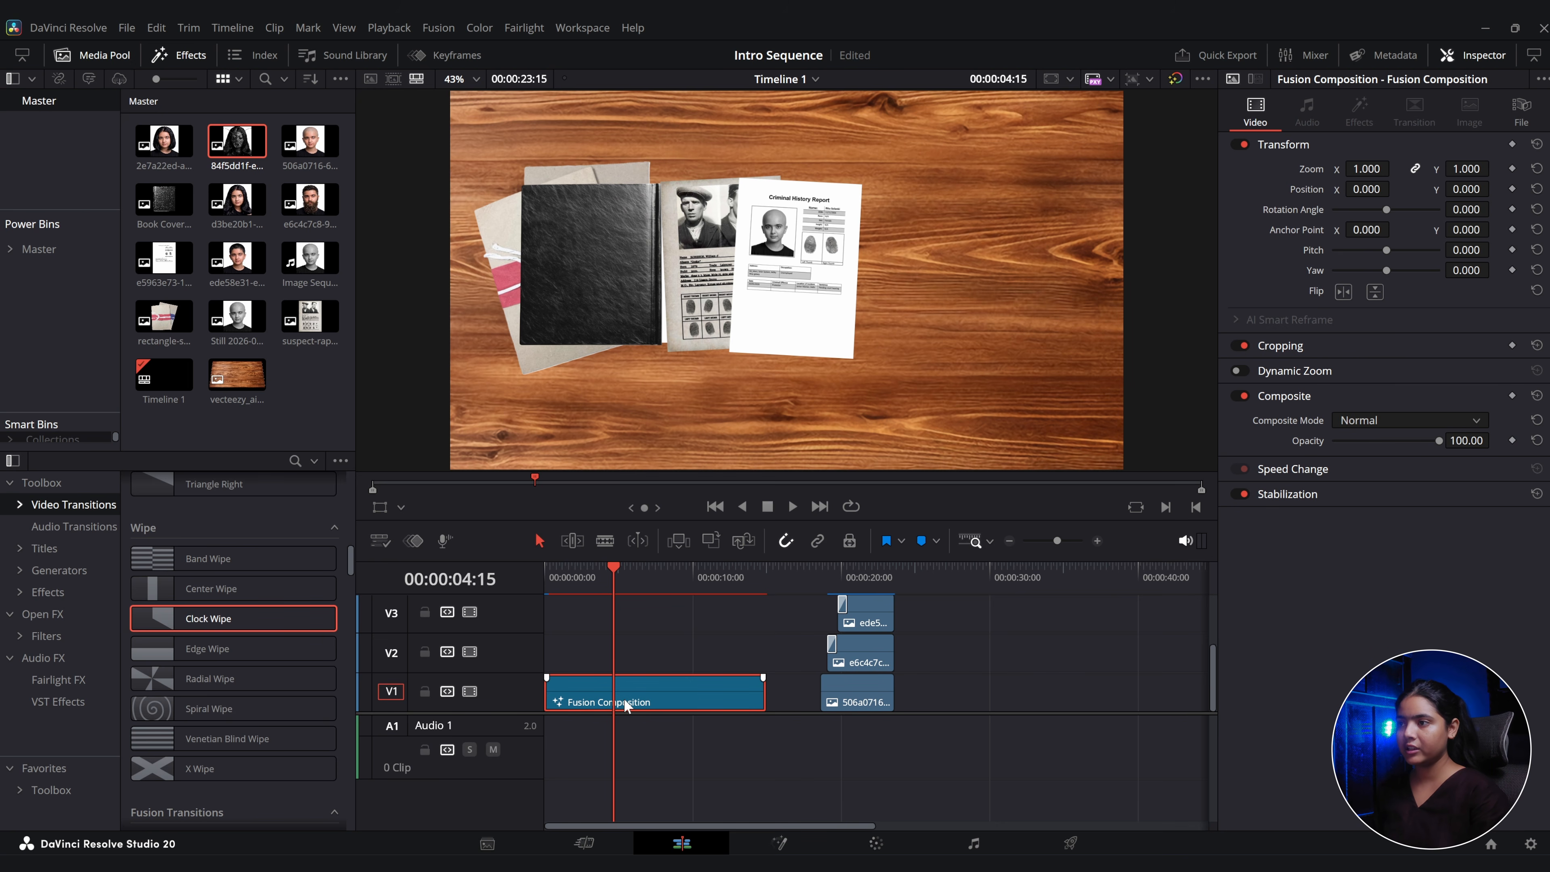
key(ctrl+b)
Open the second Fusion Composition in Fusion and remove Camera3D1's translation keyframes.
right_click(643, 707)
click(690, 603)
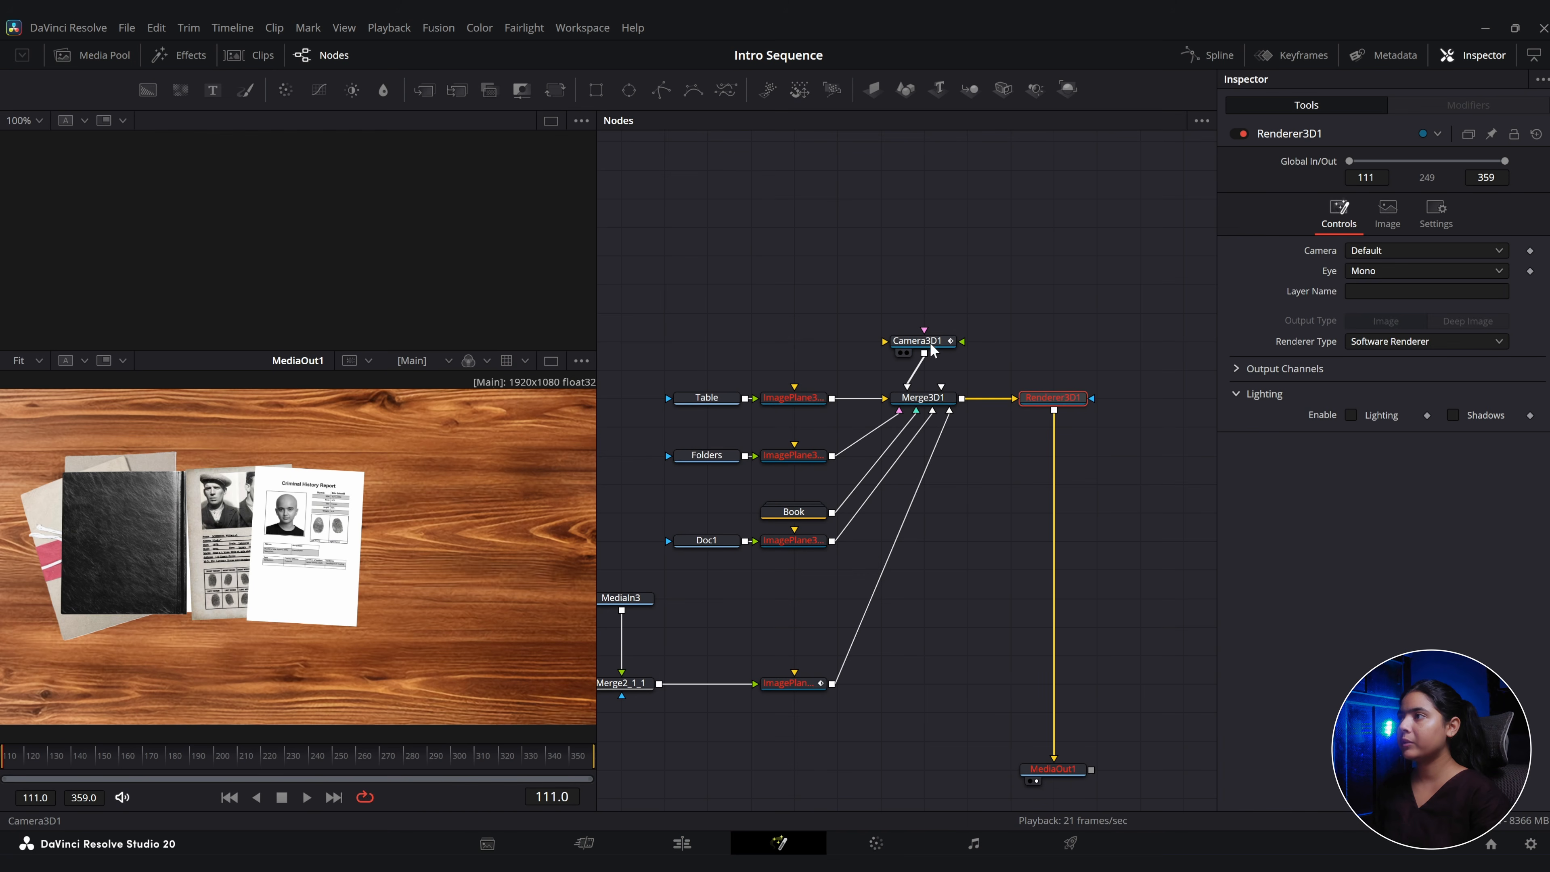
click(949, 344)
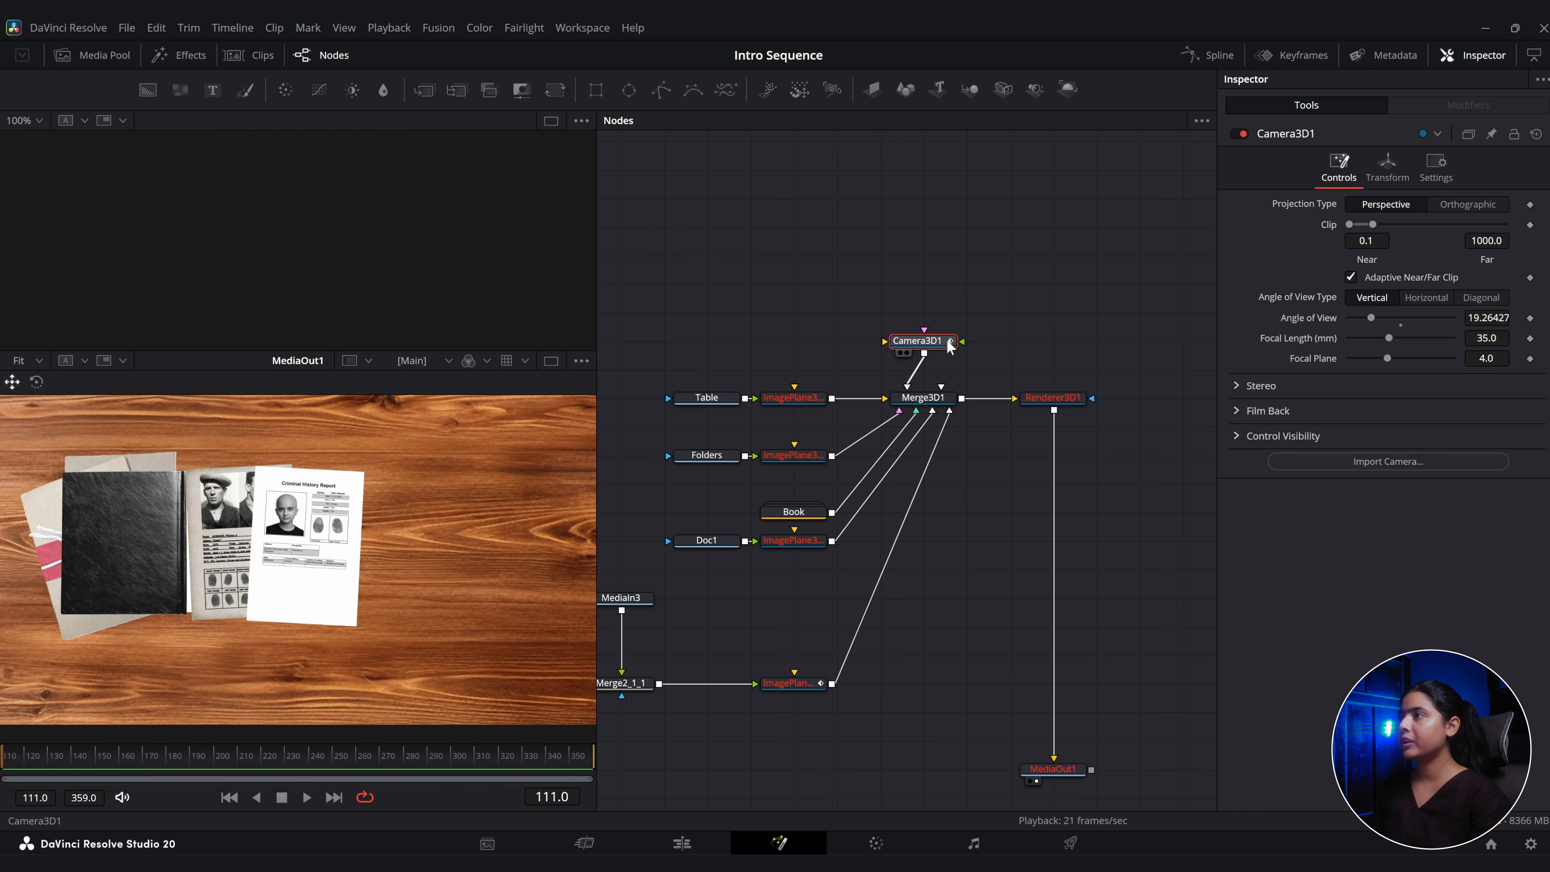
click(1386, 169)
click(1522, 224)
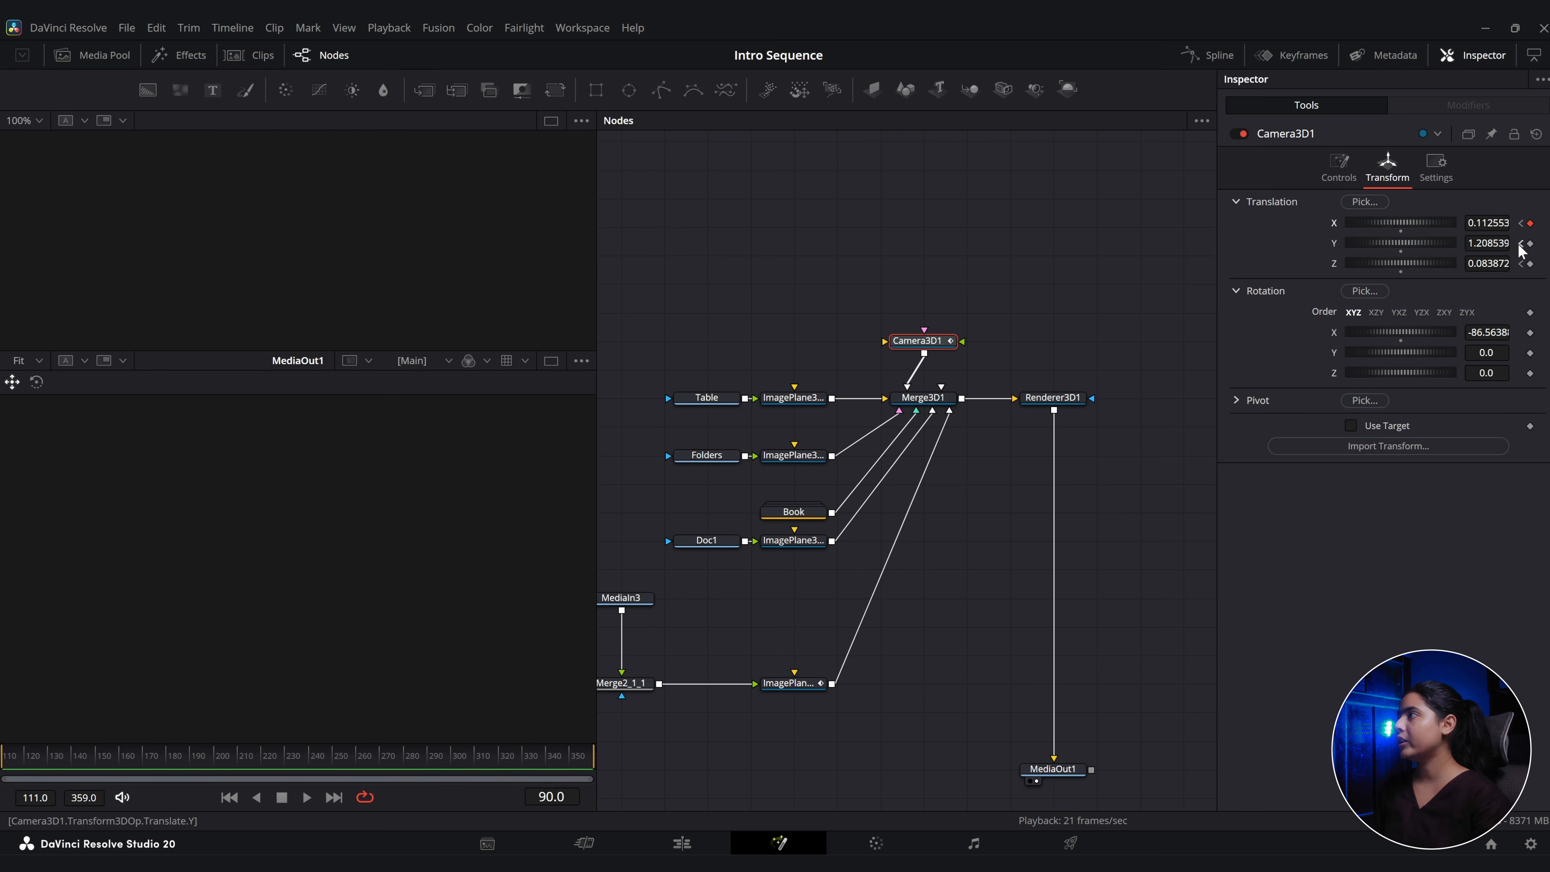
click(3, 771)
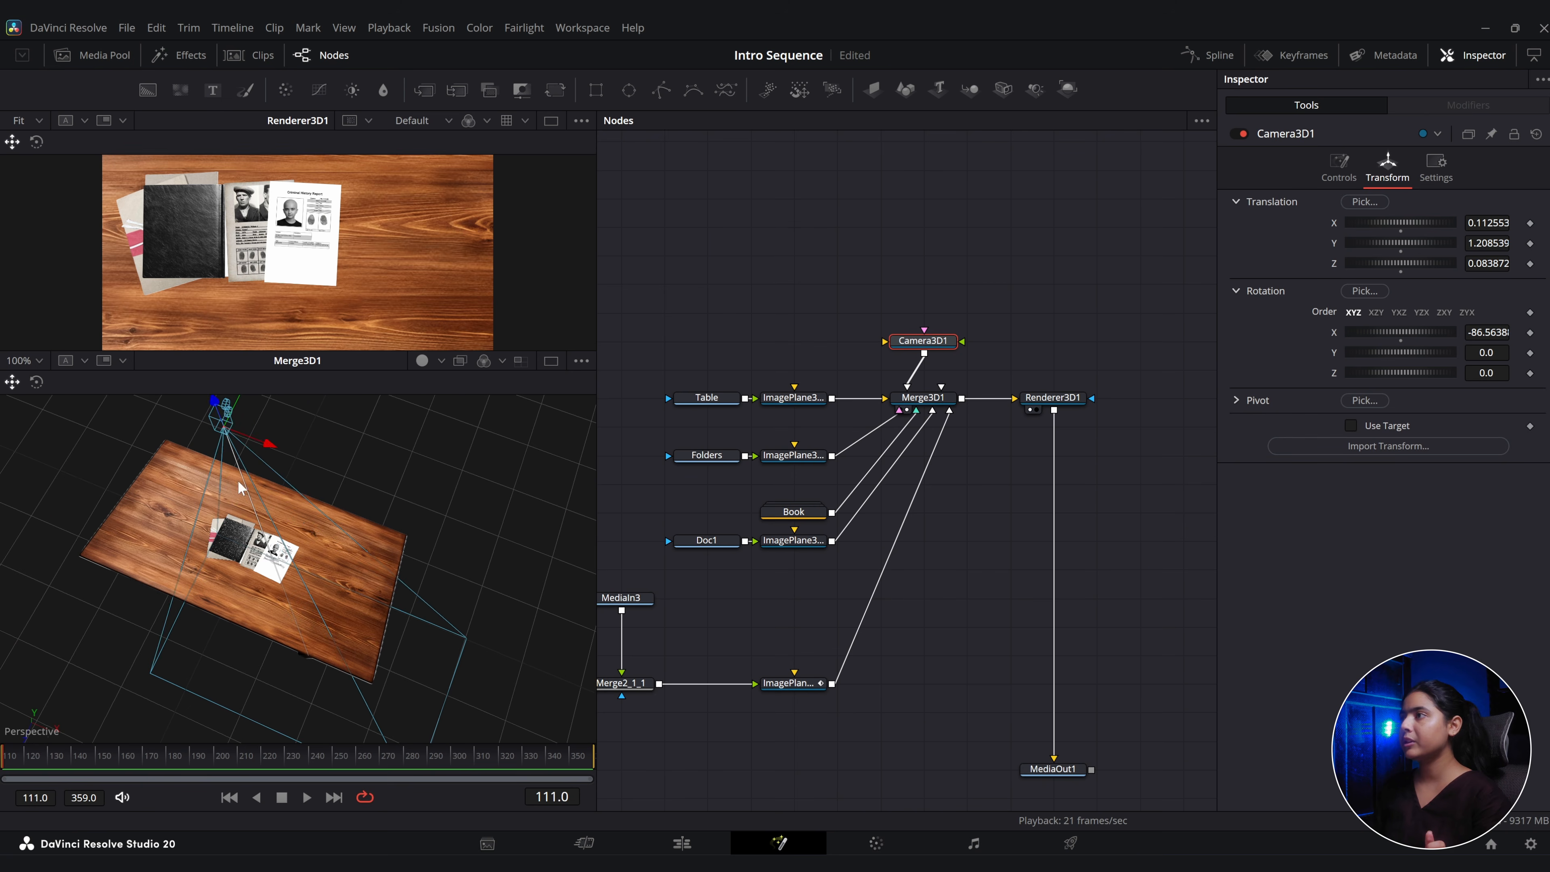
Reposition Camera3D1 closer to the criminal report, at about X 0.264, Y 0.695 and Z 0.025.
drag(242, 484, 317, 539)
click(245, 765)
scroll(317, 270, down, 2)
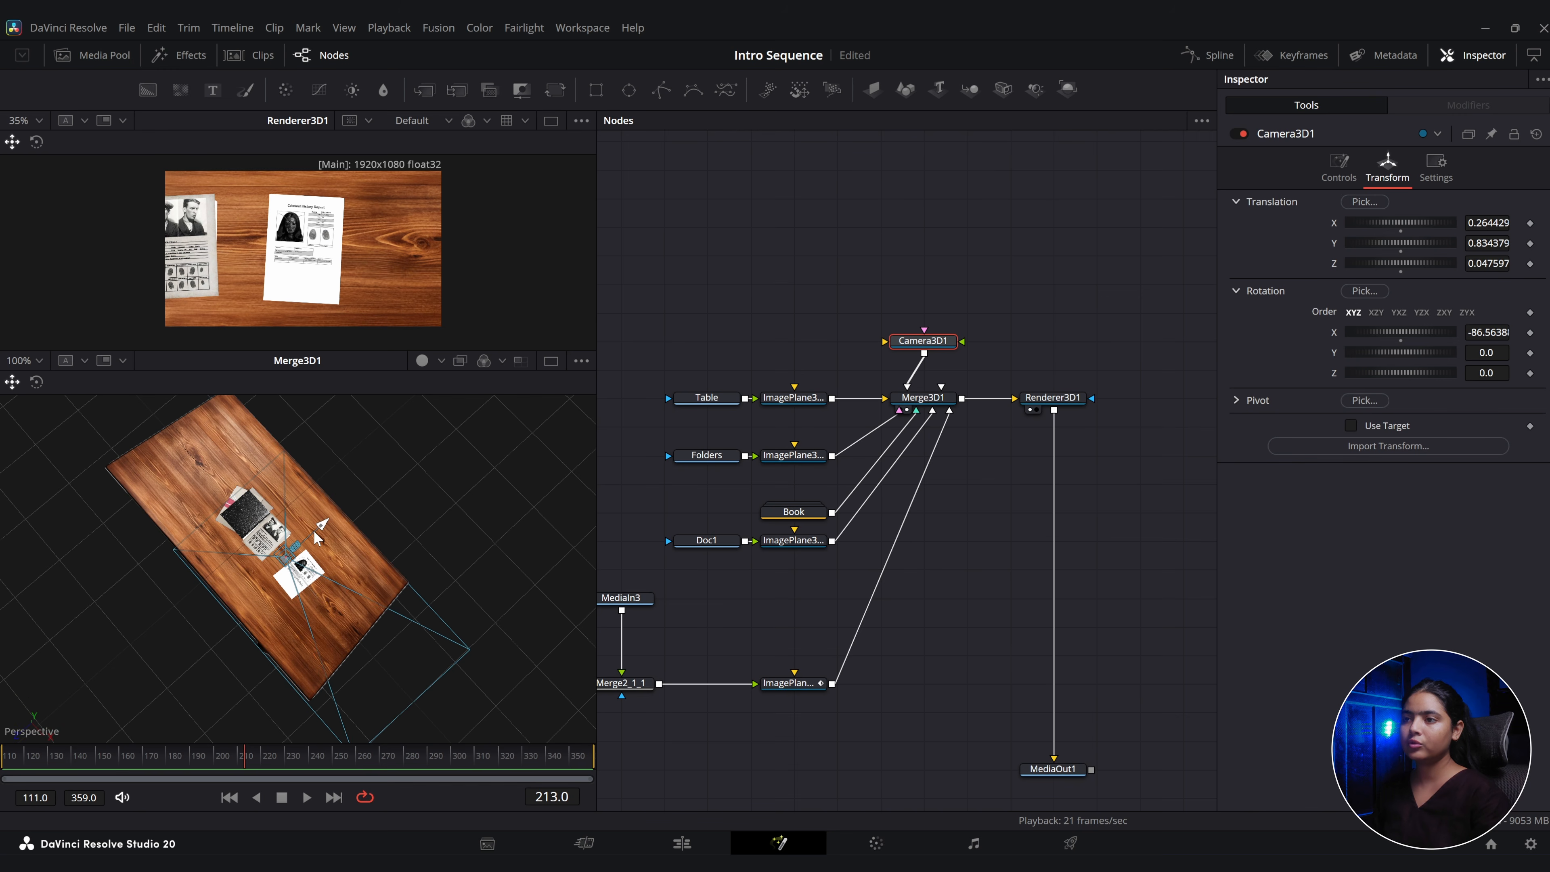
drag(289, 645, 274, 535)
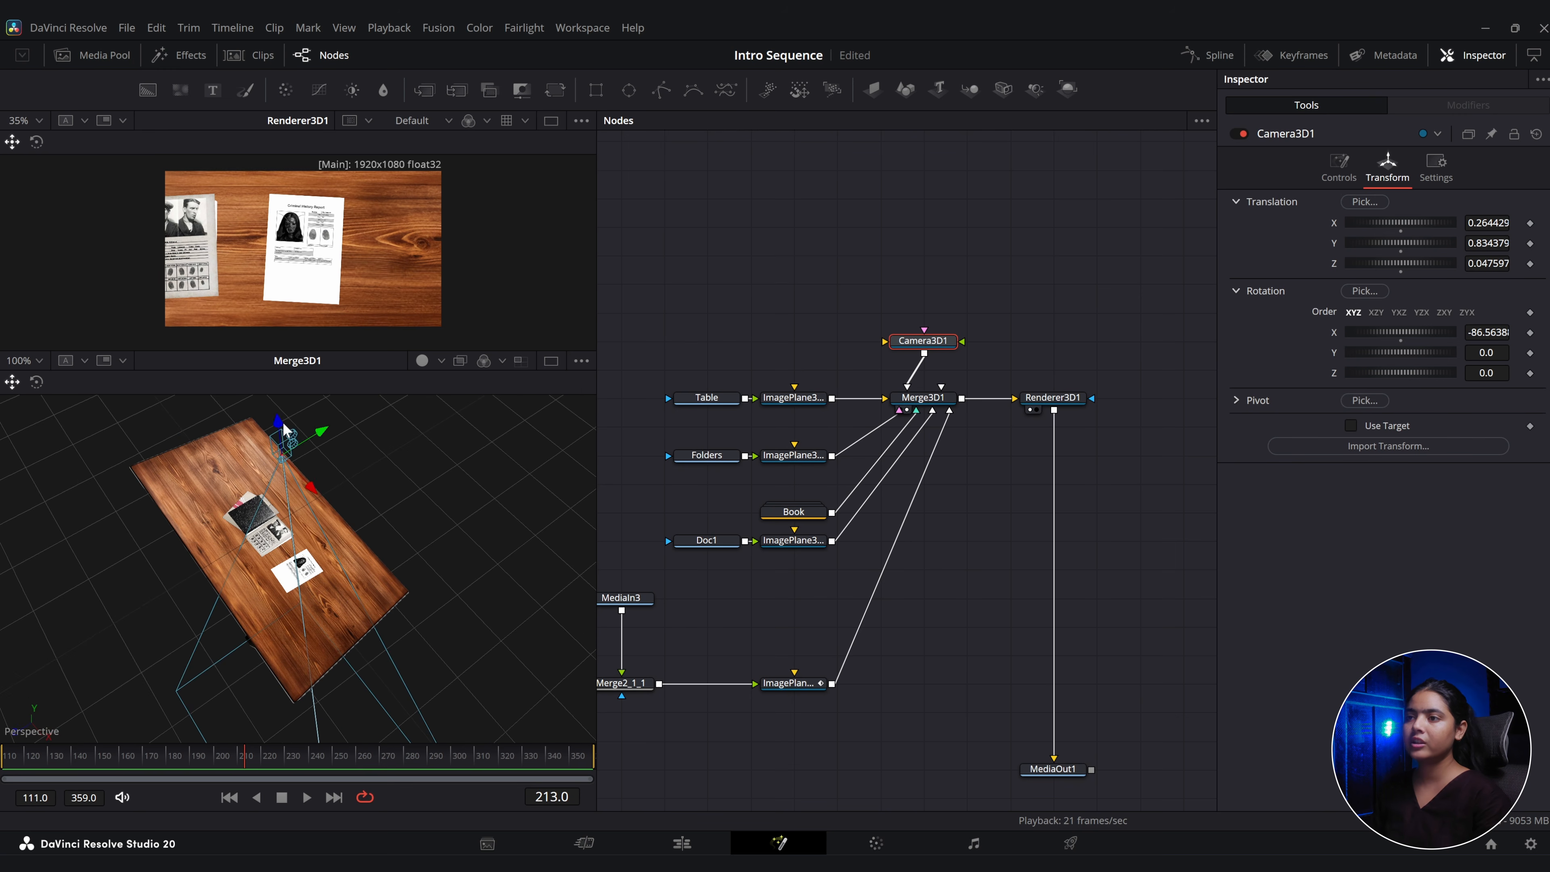
mouse_move(279, 431)
mouse_down()
mouse_move(279, 448)
mouse_move(330, 449)
mouse_move(287, 453)
mouse_up()
Keyframe Camera3D1's Y translation at frame 111 and move the camera slightly closer to the table at frame 359.
click(7, 762)
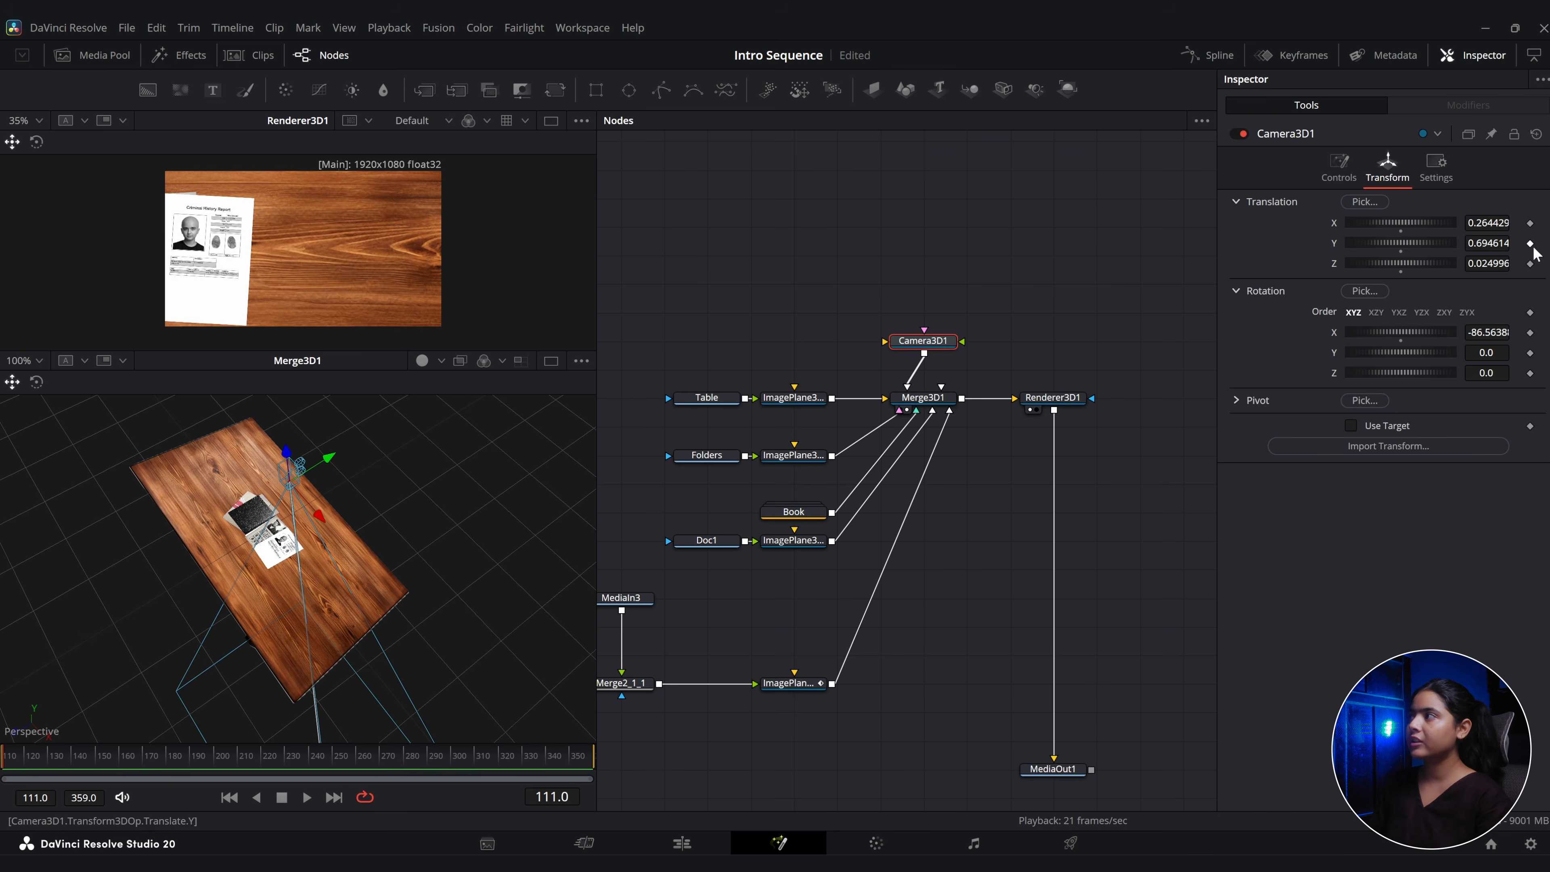
click(1530, 244)
drag(59, 763, 592, 763)
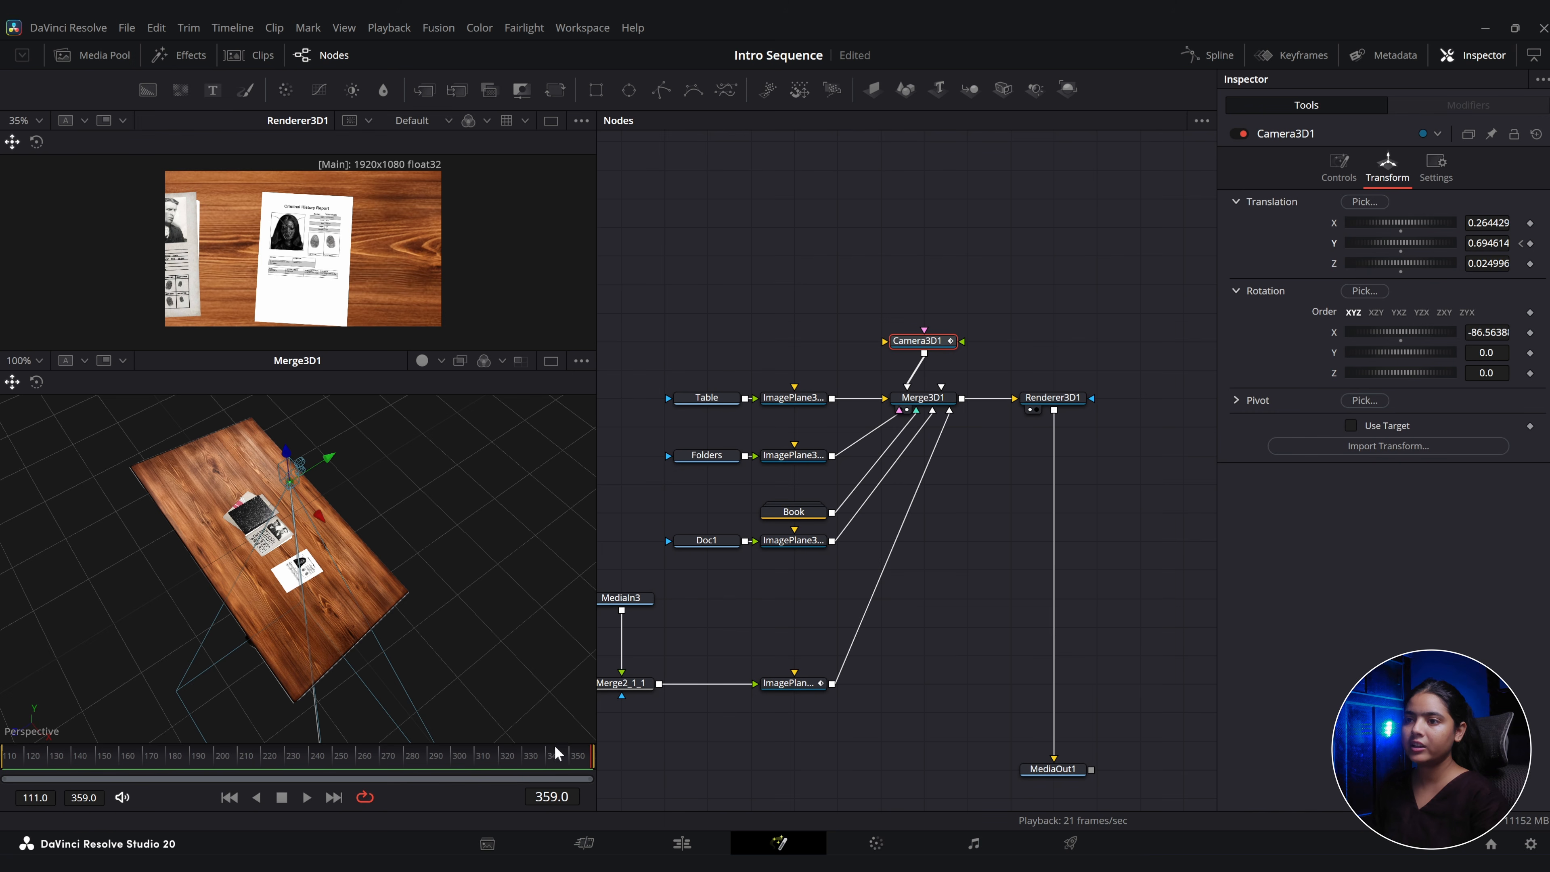
drag(288, 456, 290, 467)
Raise Camera3D1's Y translation at frame 111 to about 0.740 and play back the slow push-in.
drag(27, 760, 4, 758)
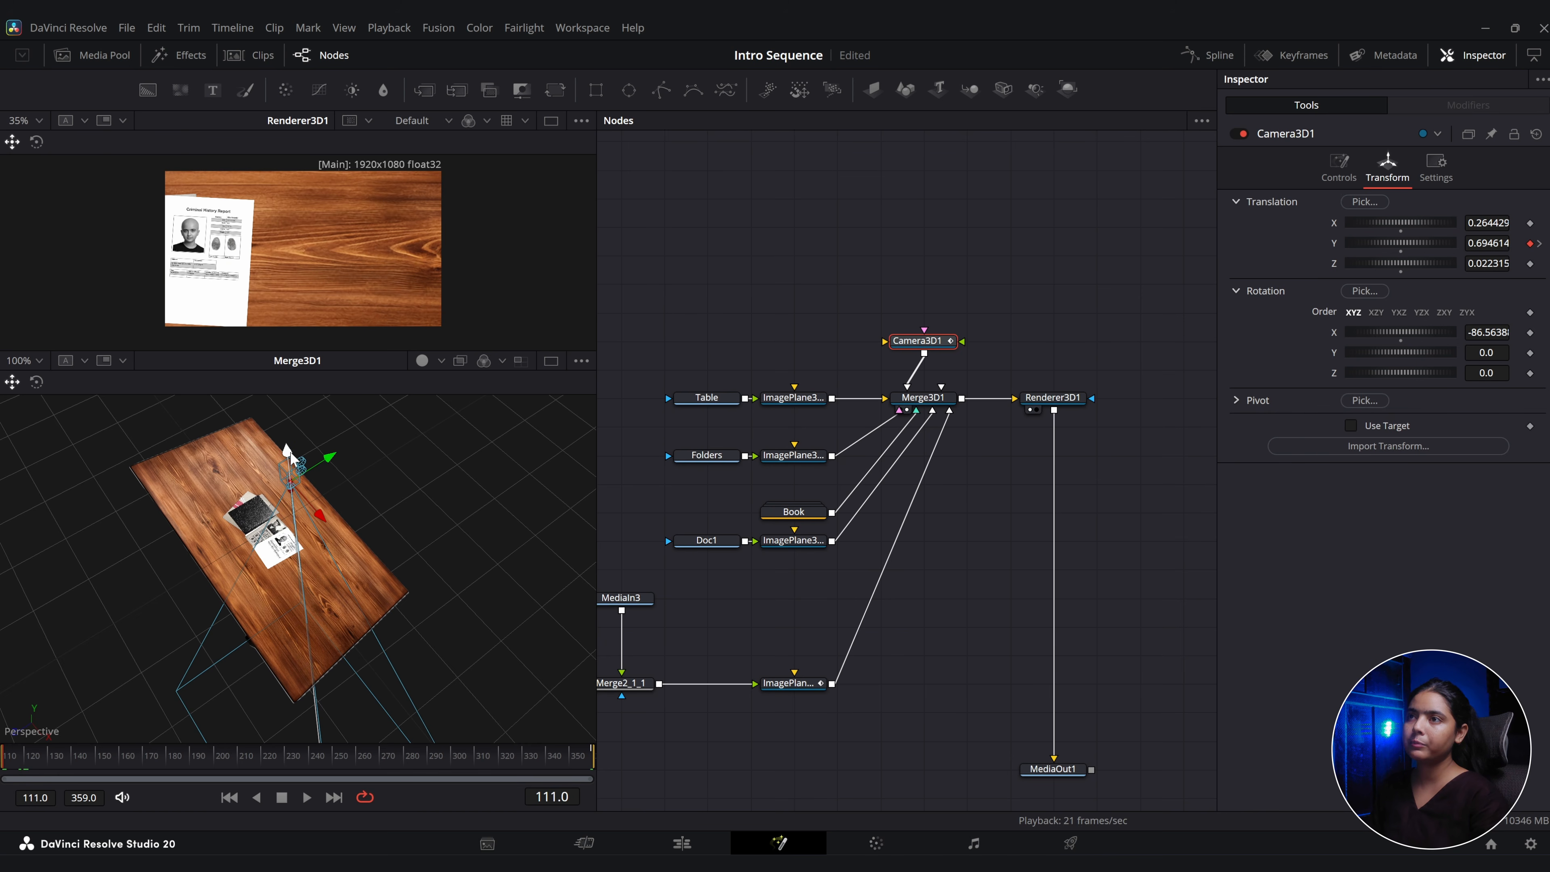
drag(287, 454, 287, 444)
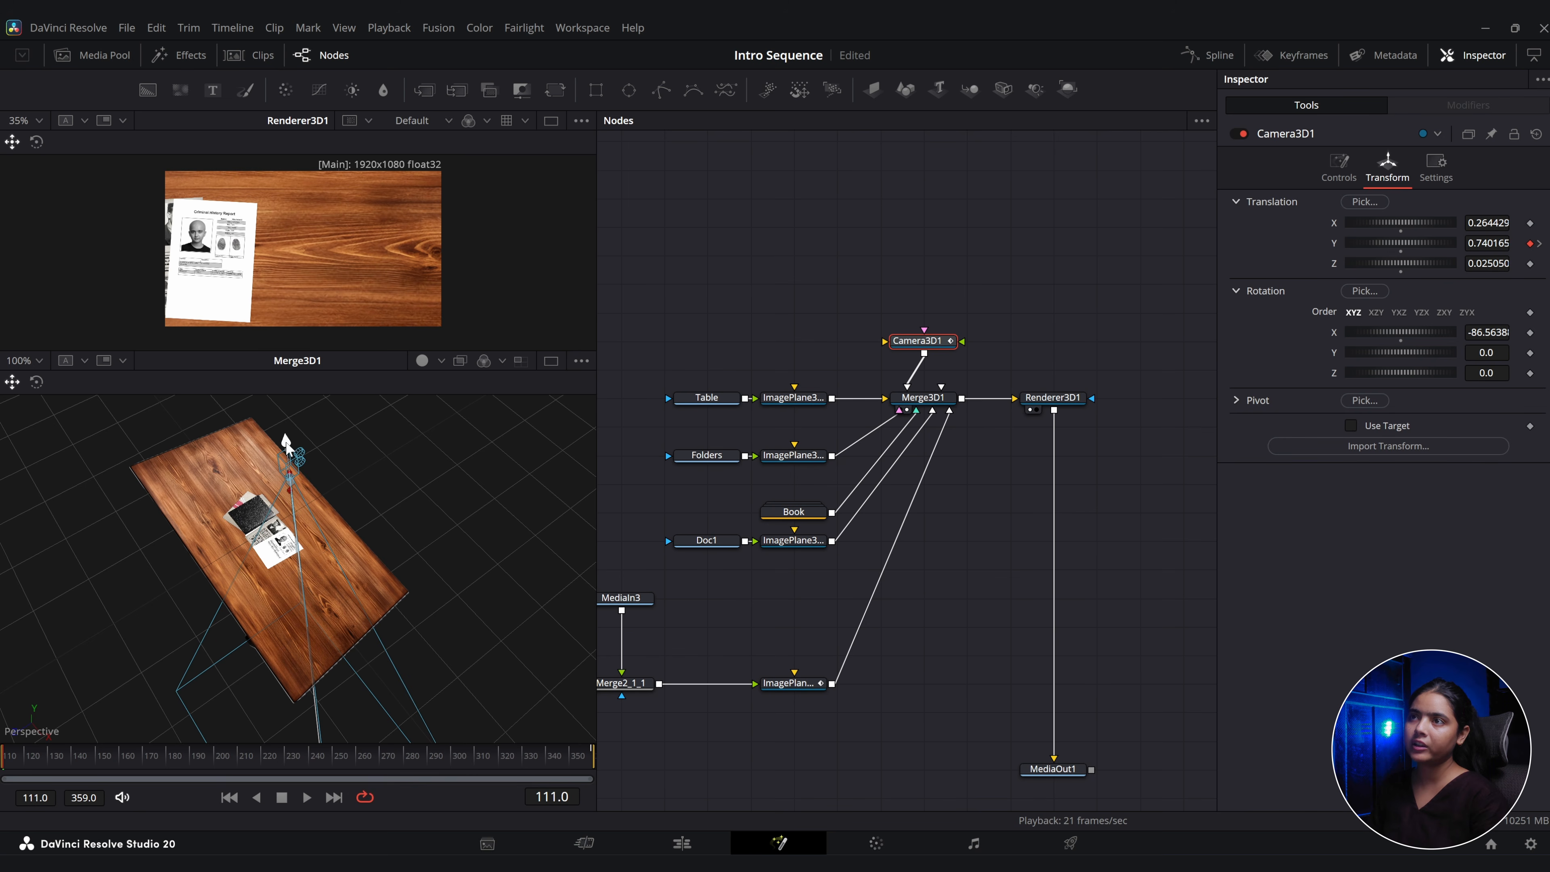
key(space)
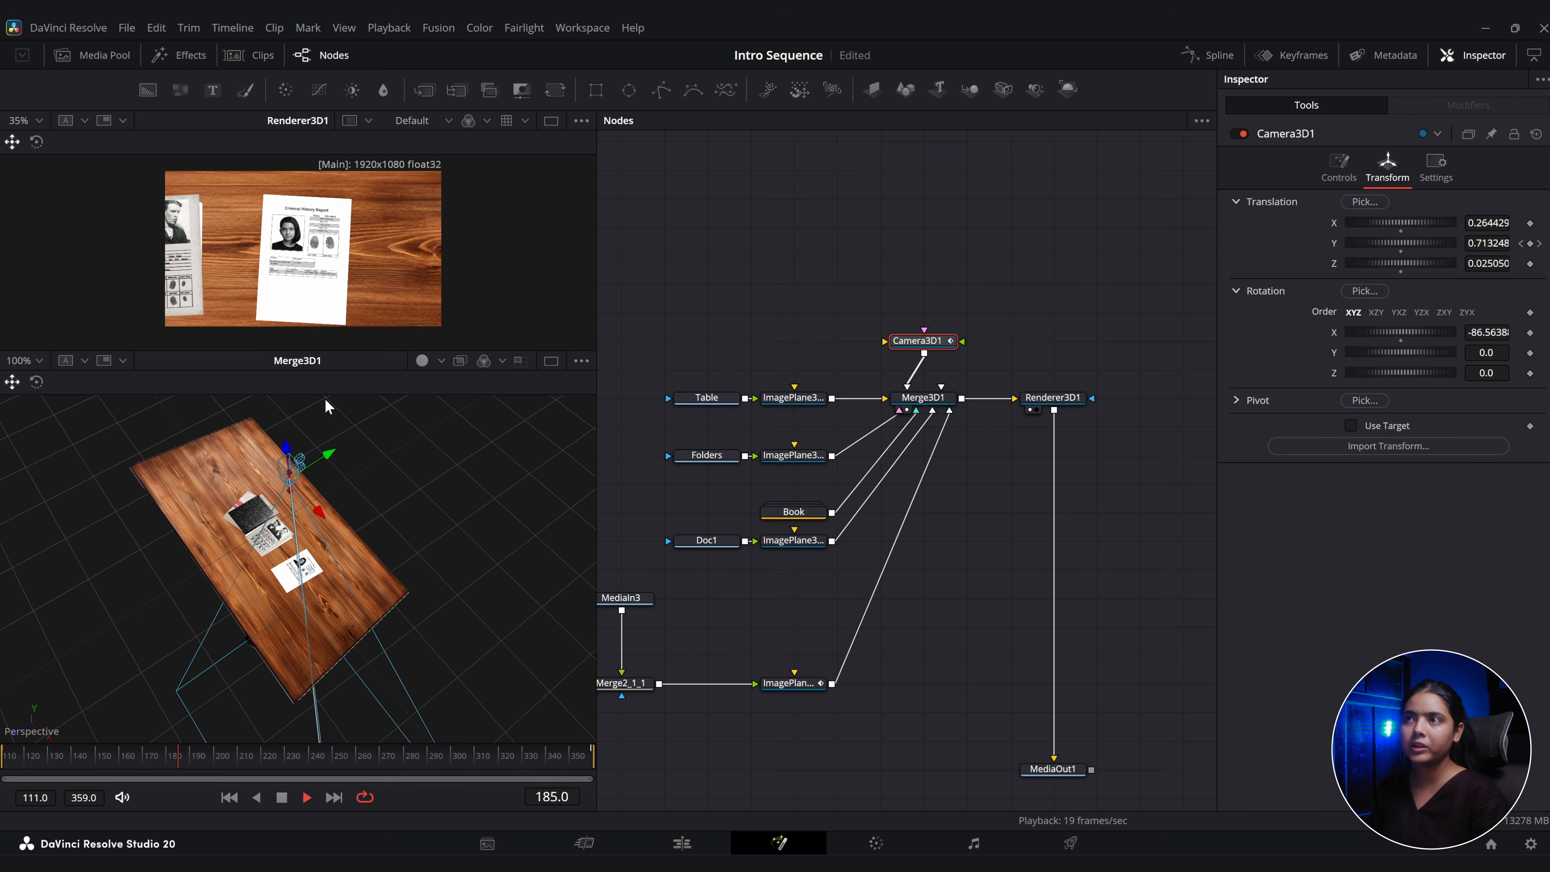
key(space)
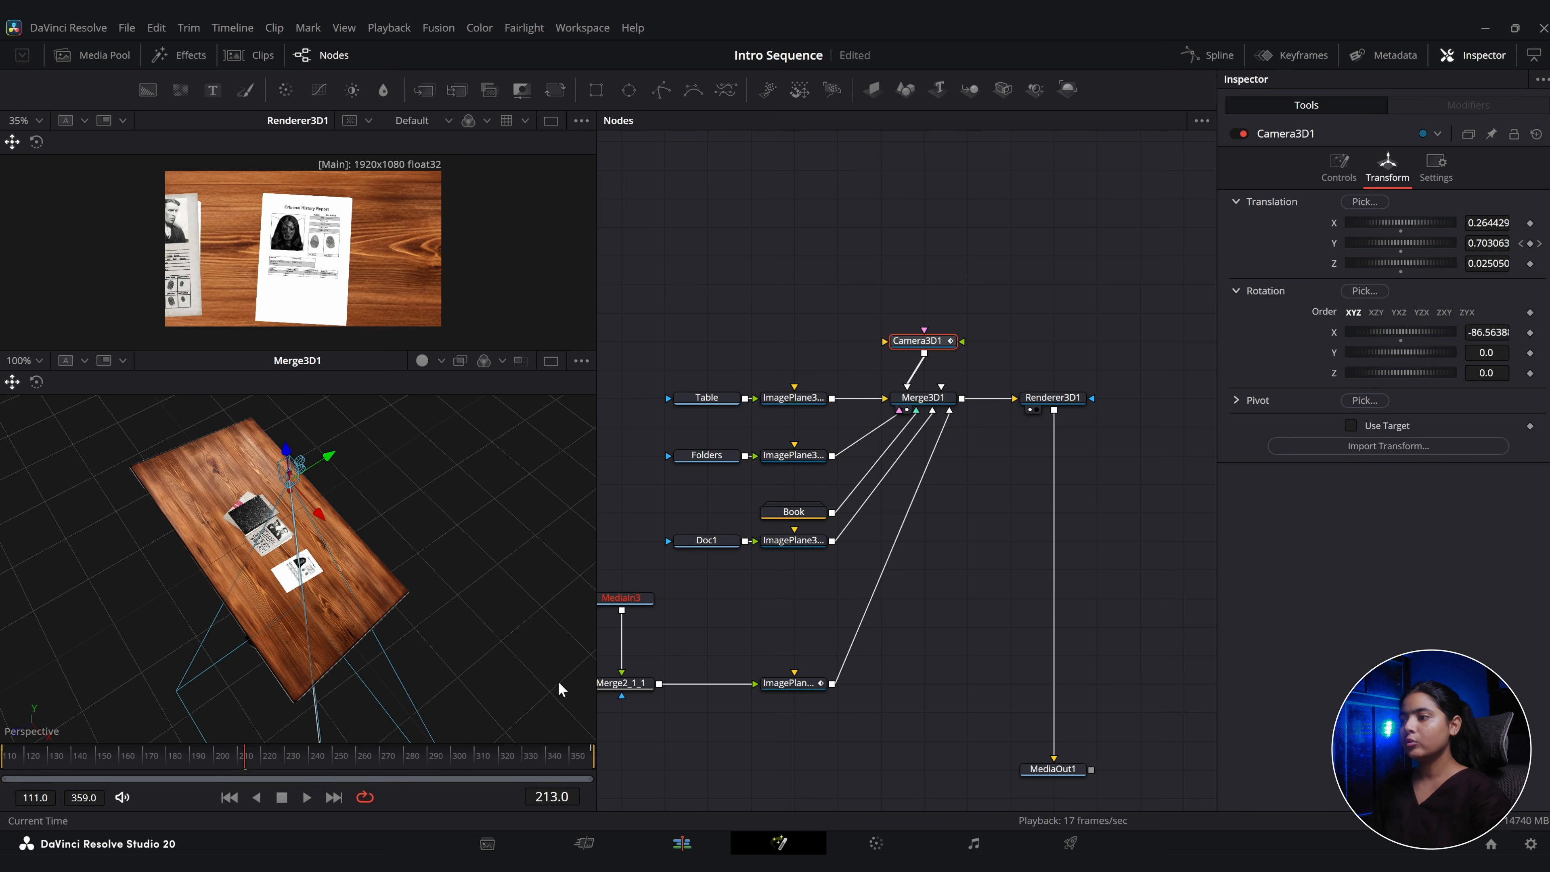
Play the edit timeline from the start to review the camera moves across the two Fusion compositions.
key(shift+4)
key(Home)
key(space)
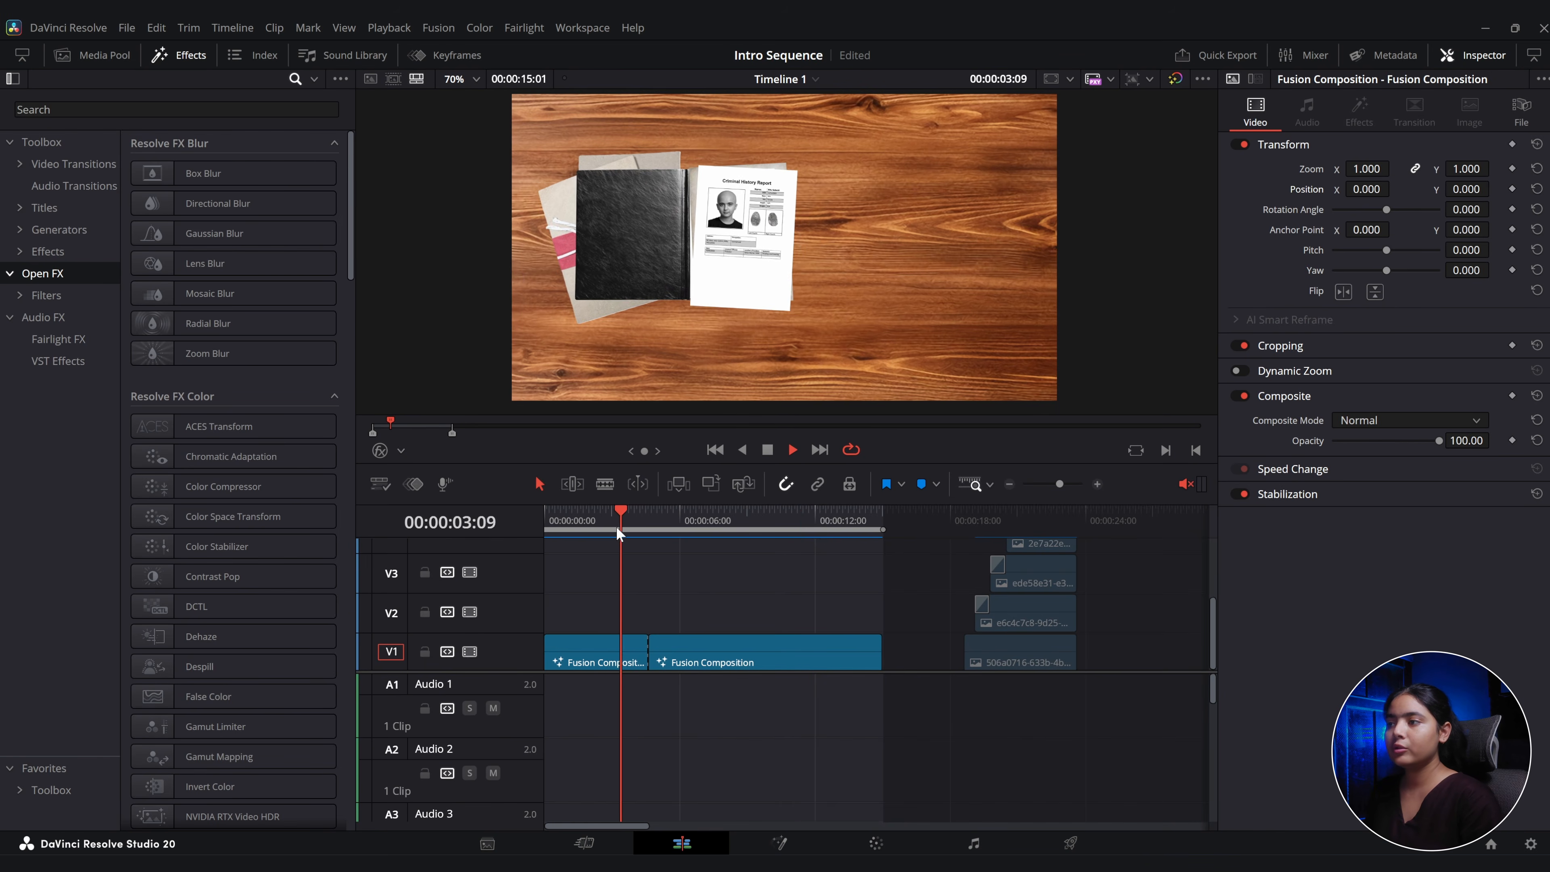
key(space)
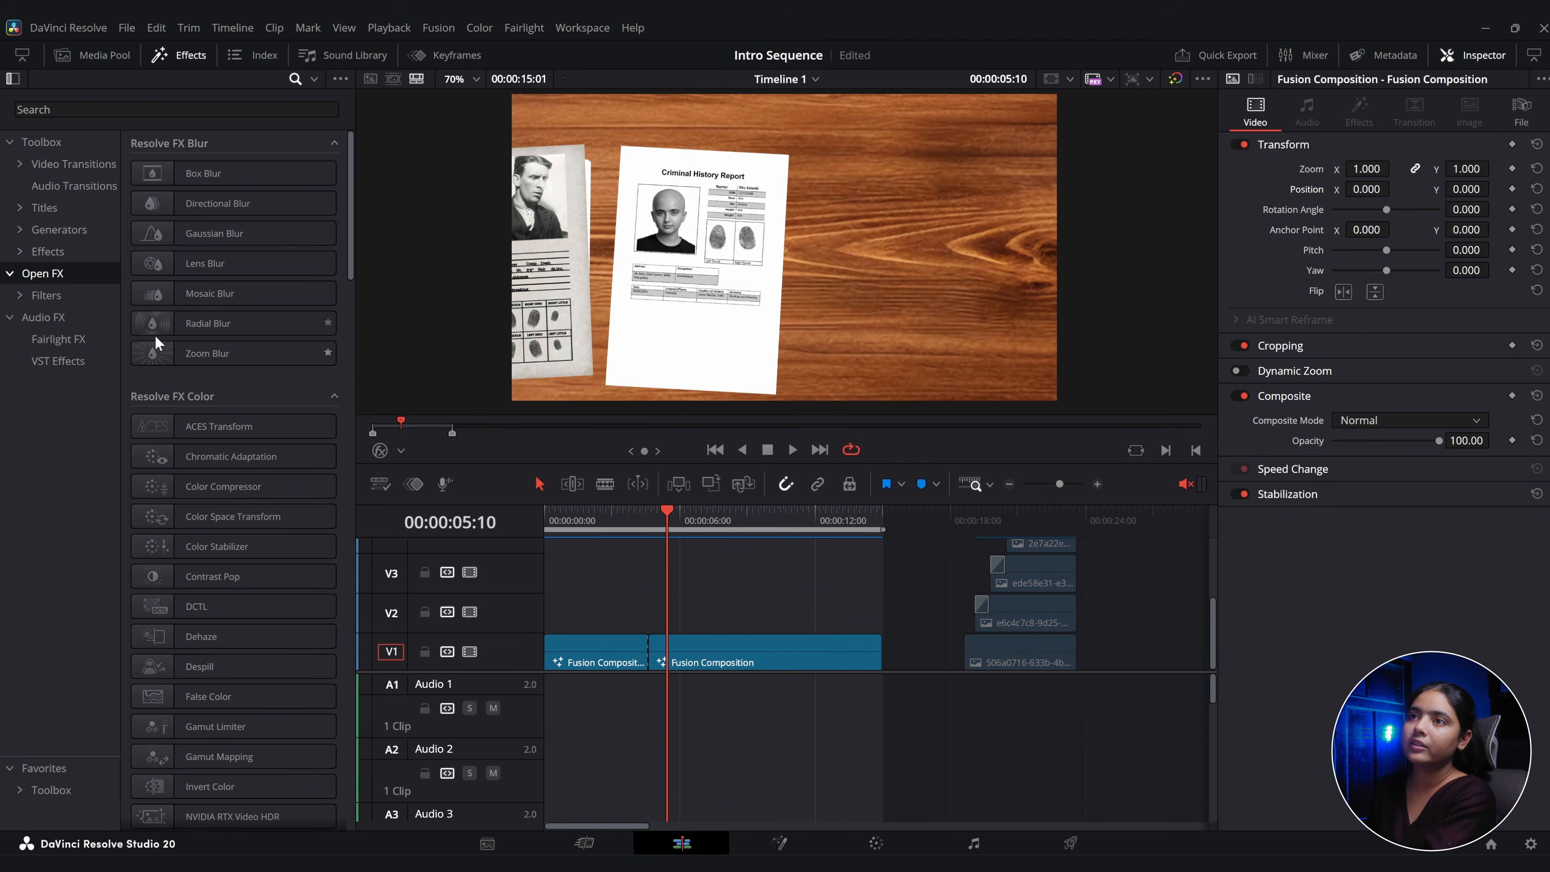
Add an adjustment clip on V2 with a duration of 00:00:02:00, centred over the cut between the two Fusion compositions.
click(45, 253)
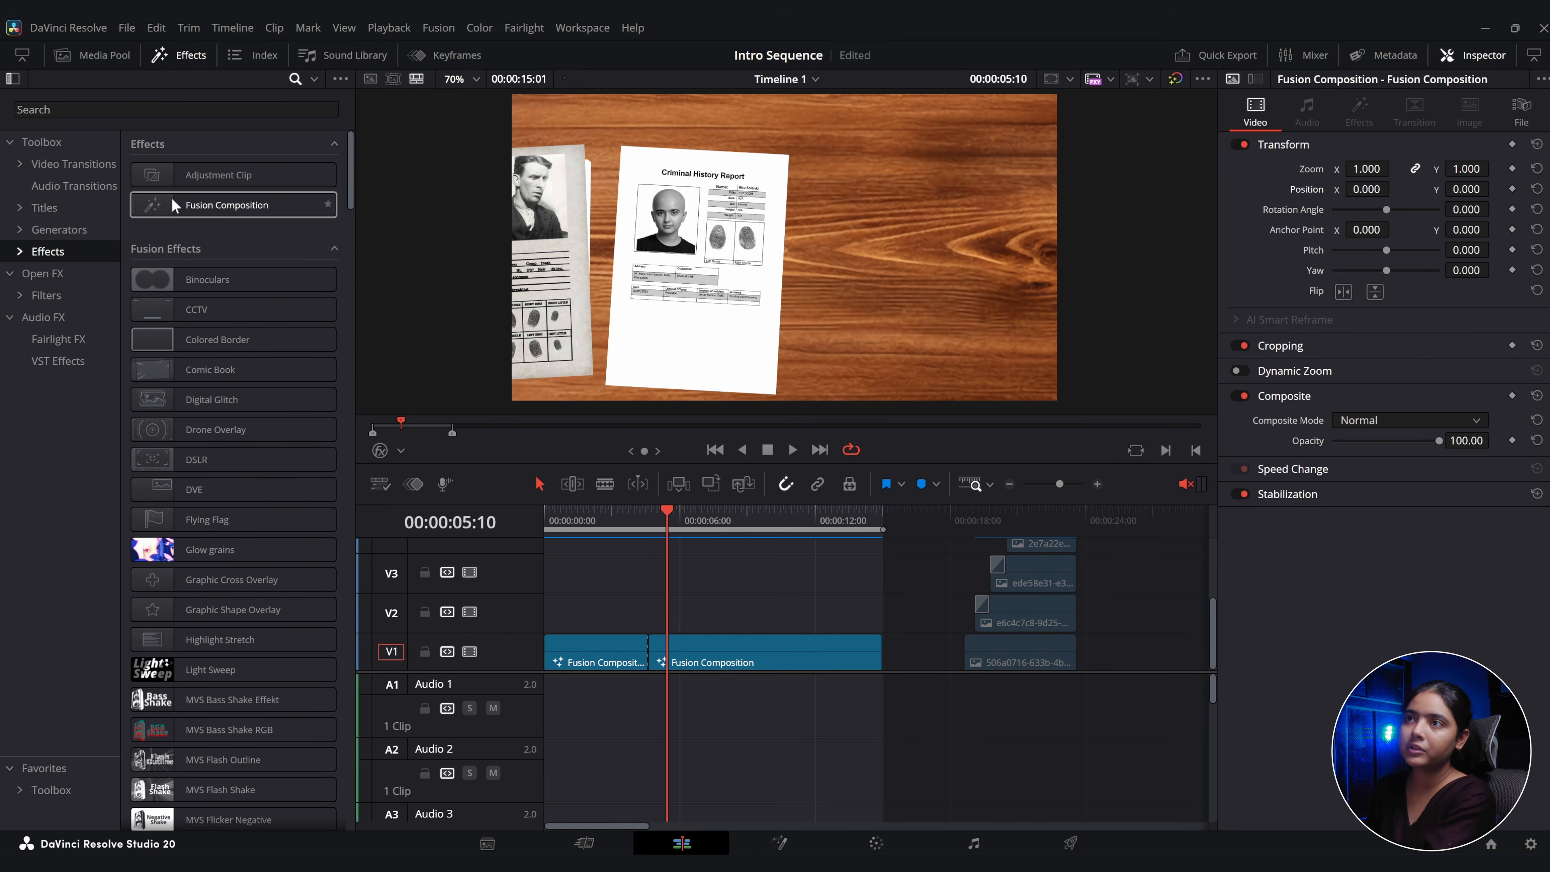
drag(201, 175, 635, 618)
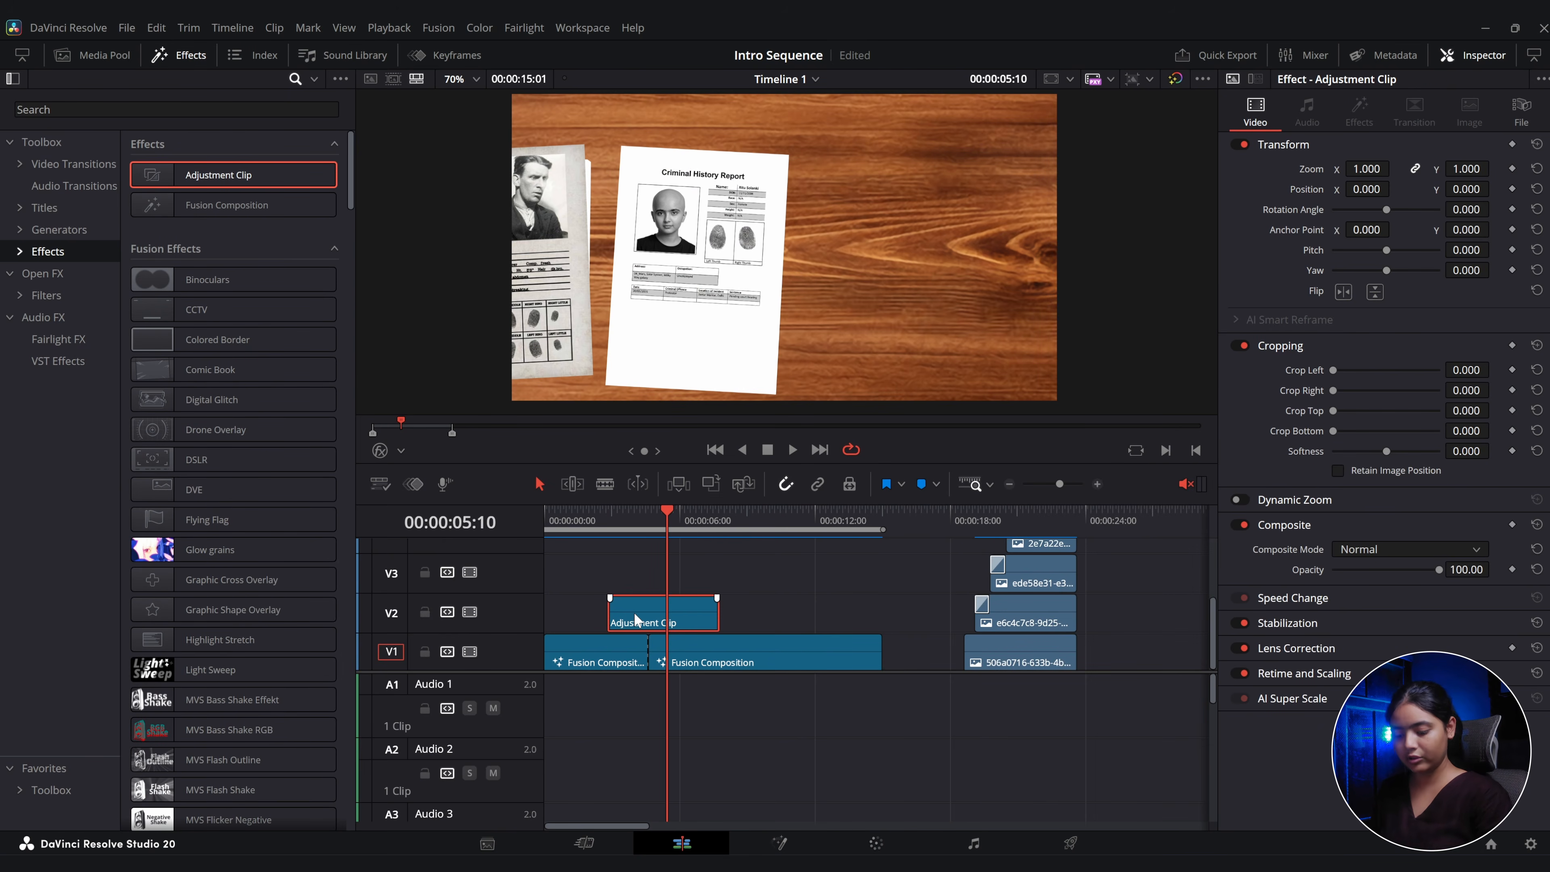
key(ctrl+d)
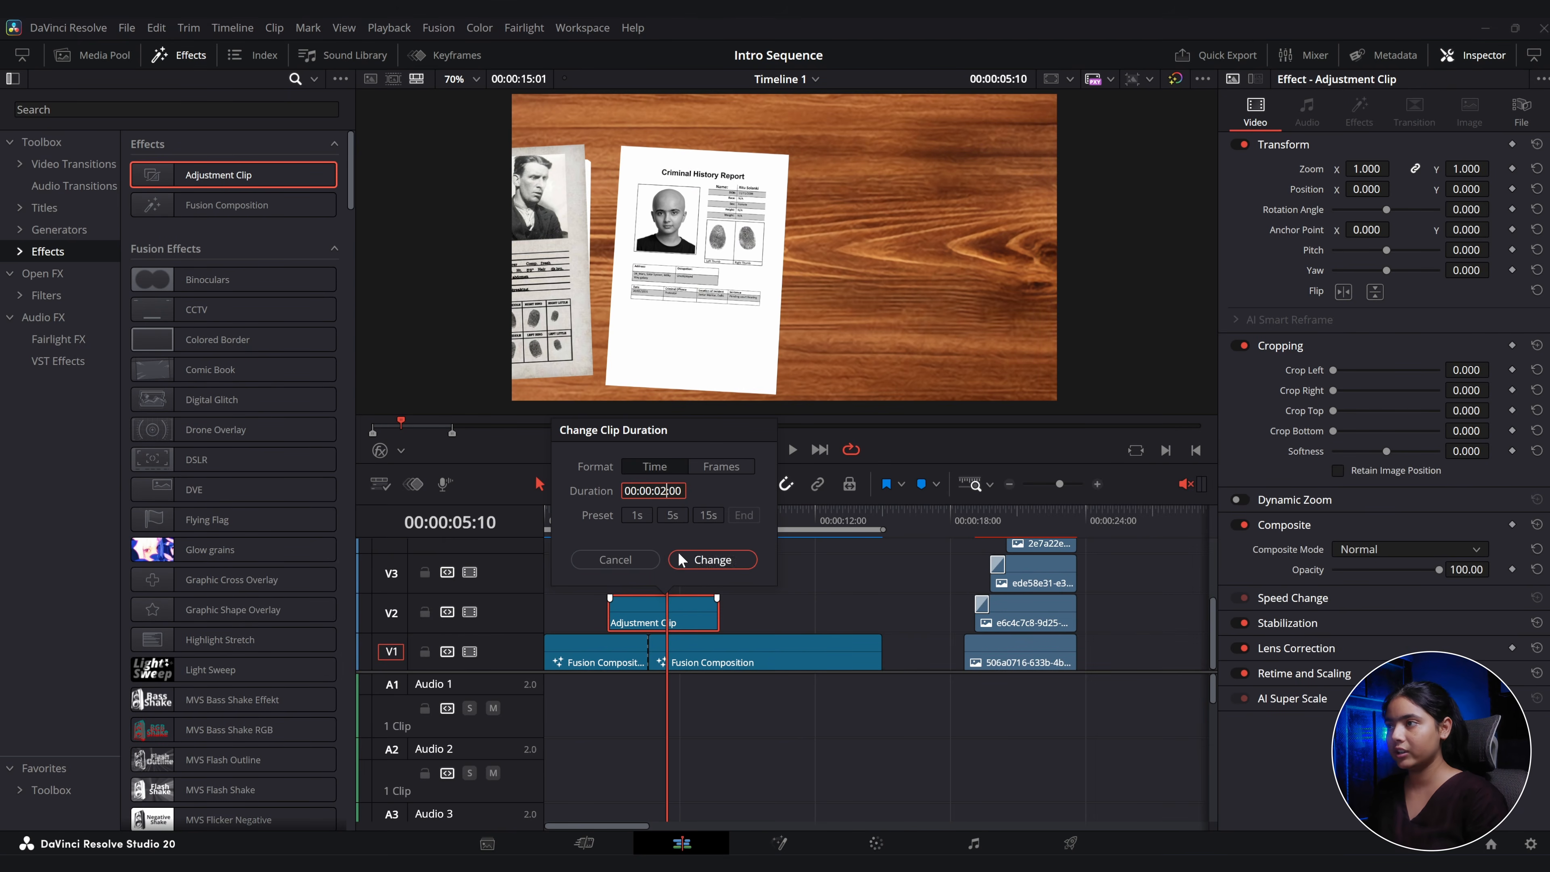
click(711, 561)
scroll(719, 630, up, 5)
drag(726, 618, 794, 611)
Apply Lens Blur to the adjustment clip and keyframe its Blur Size at 4.00 at 00:00:04:08.
click(39, 273)
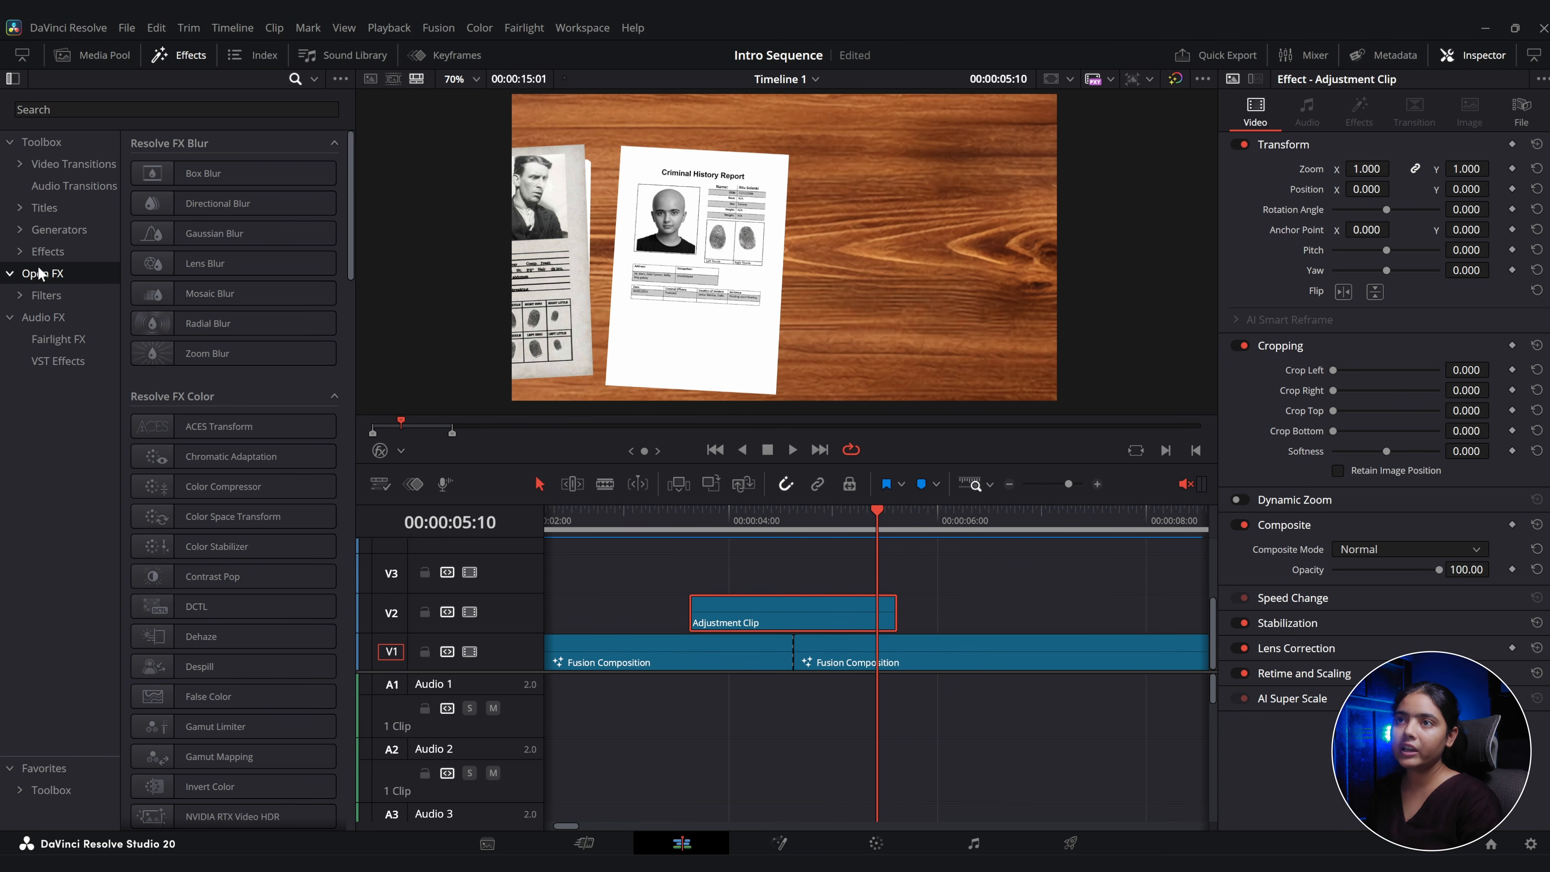
drag(205, 263, 744, 618)
click(763, 524)
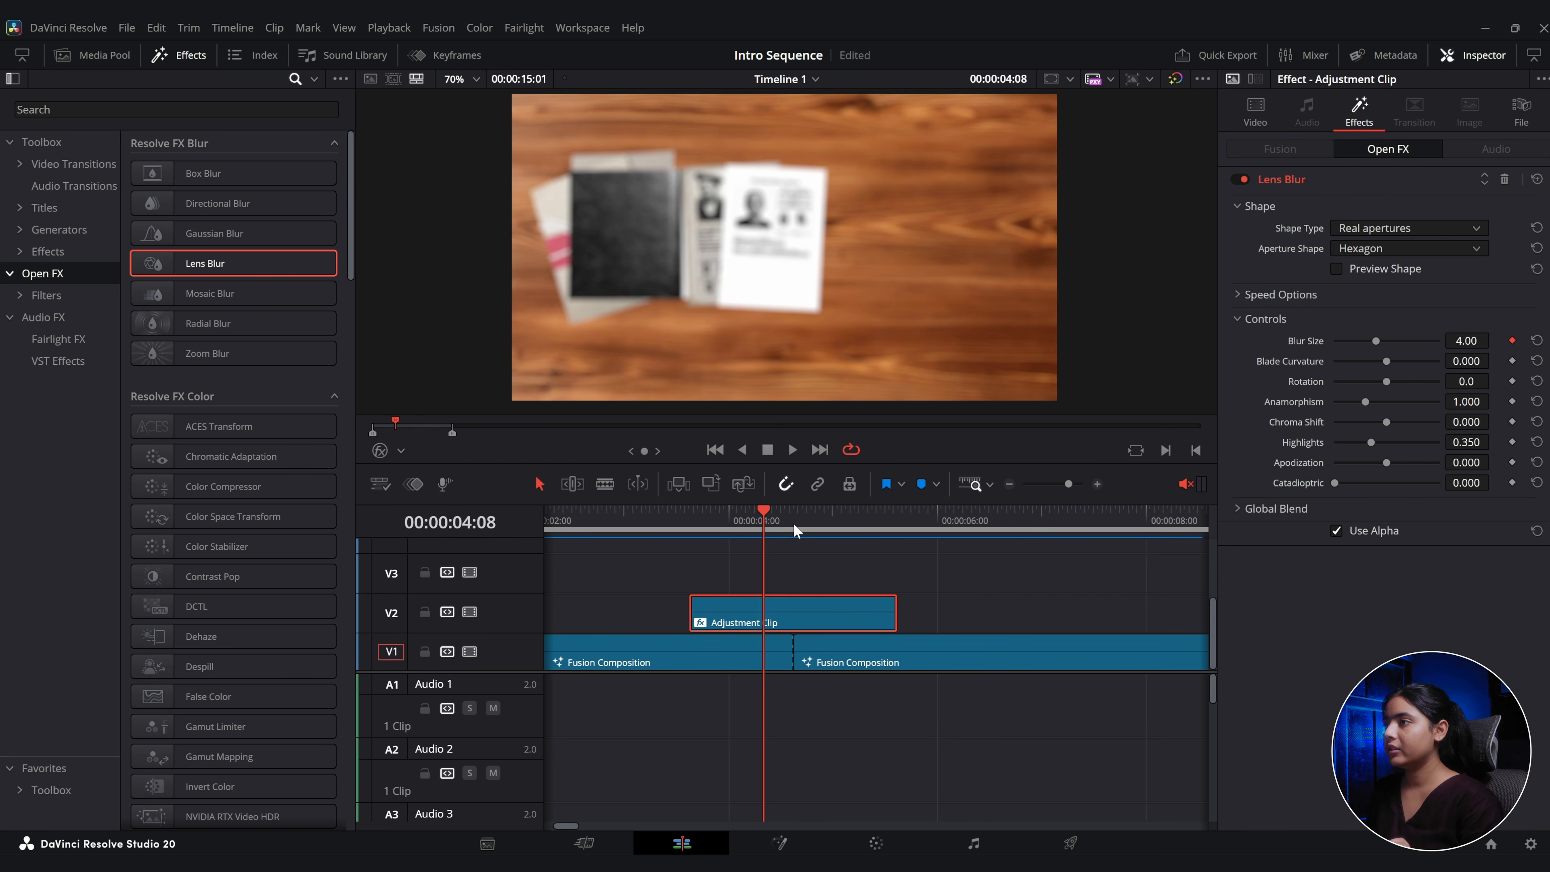
Keyframe the Lens Blur's Blur Size to about 3.26 at 00:00:04:20 and to 0 at the adjustment clip's end.
drag(795, 530, 818, 530)
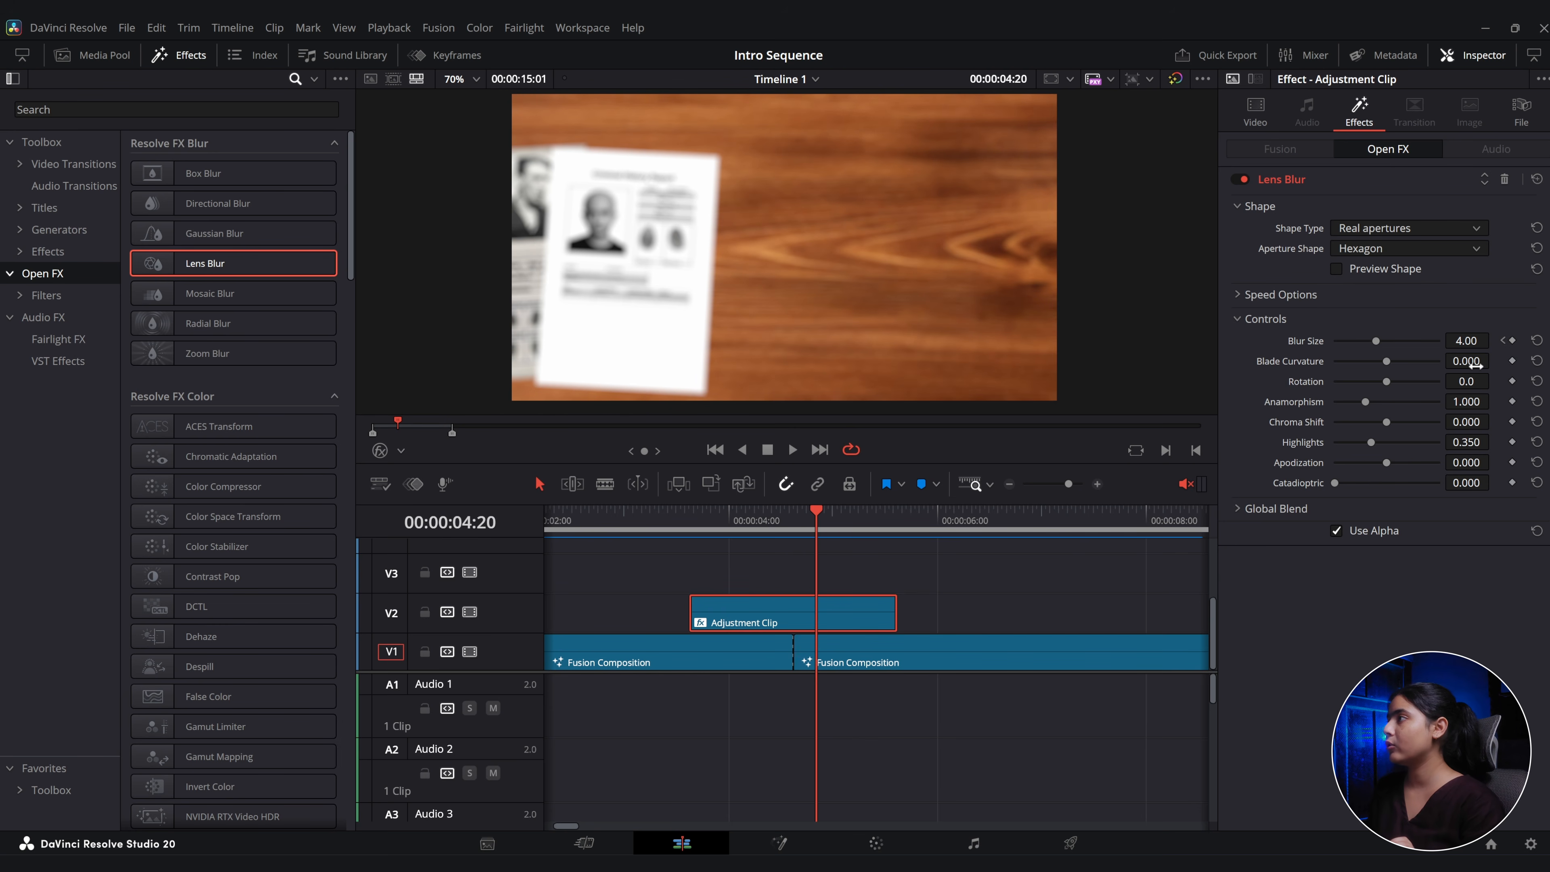
drag(1374, 342, 1366, 342)
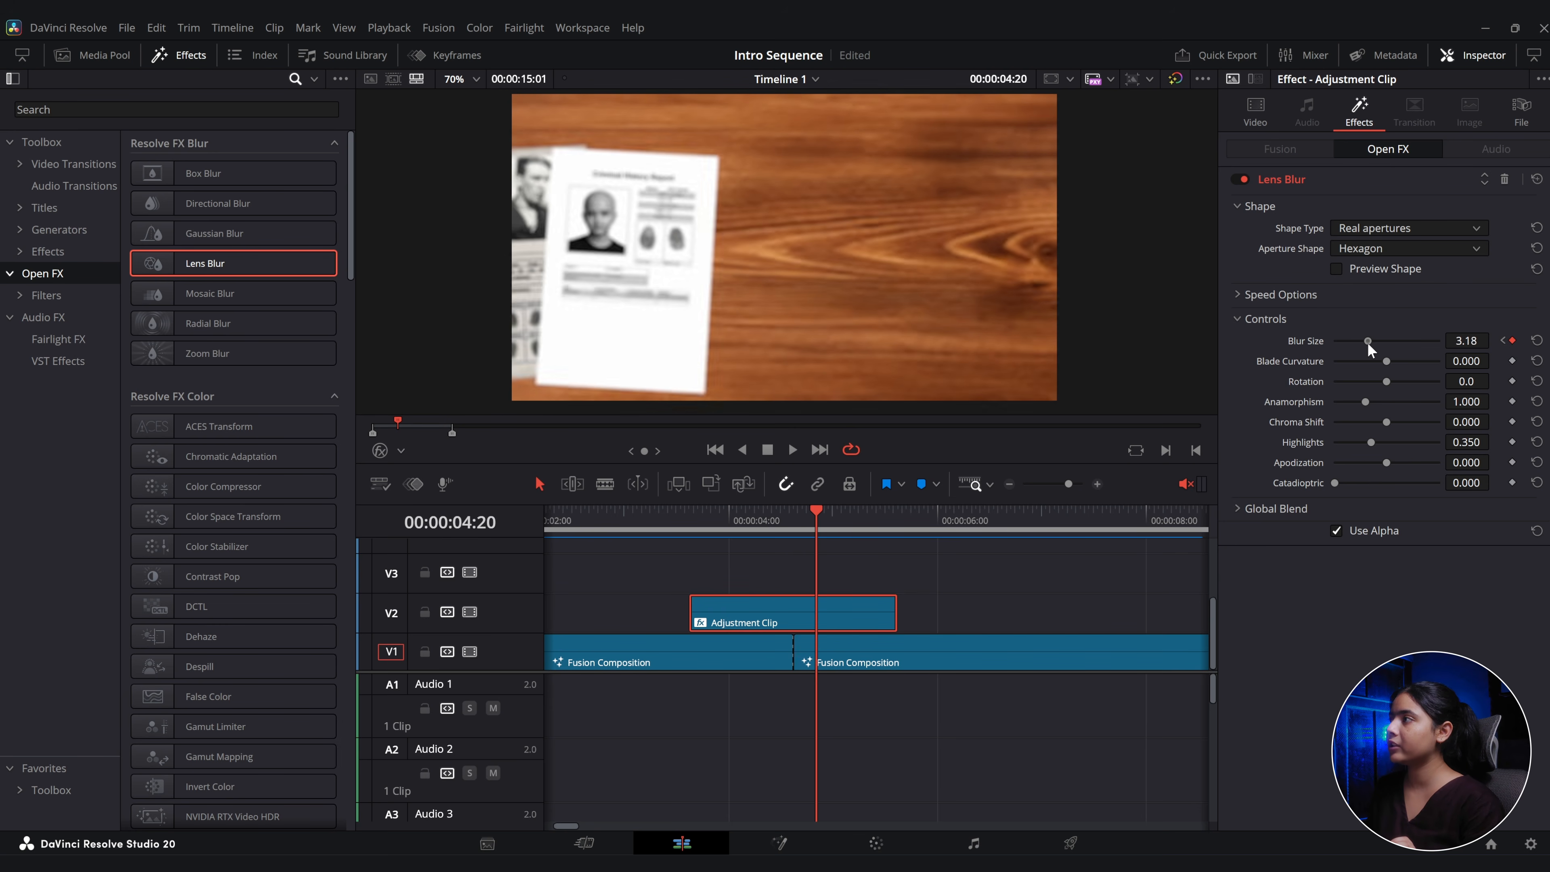
drag(871, 530, 892, 527)
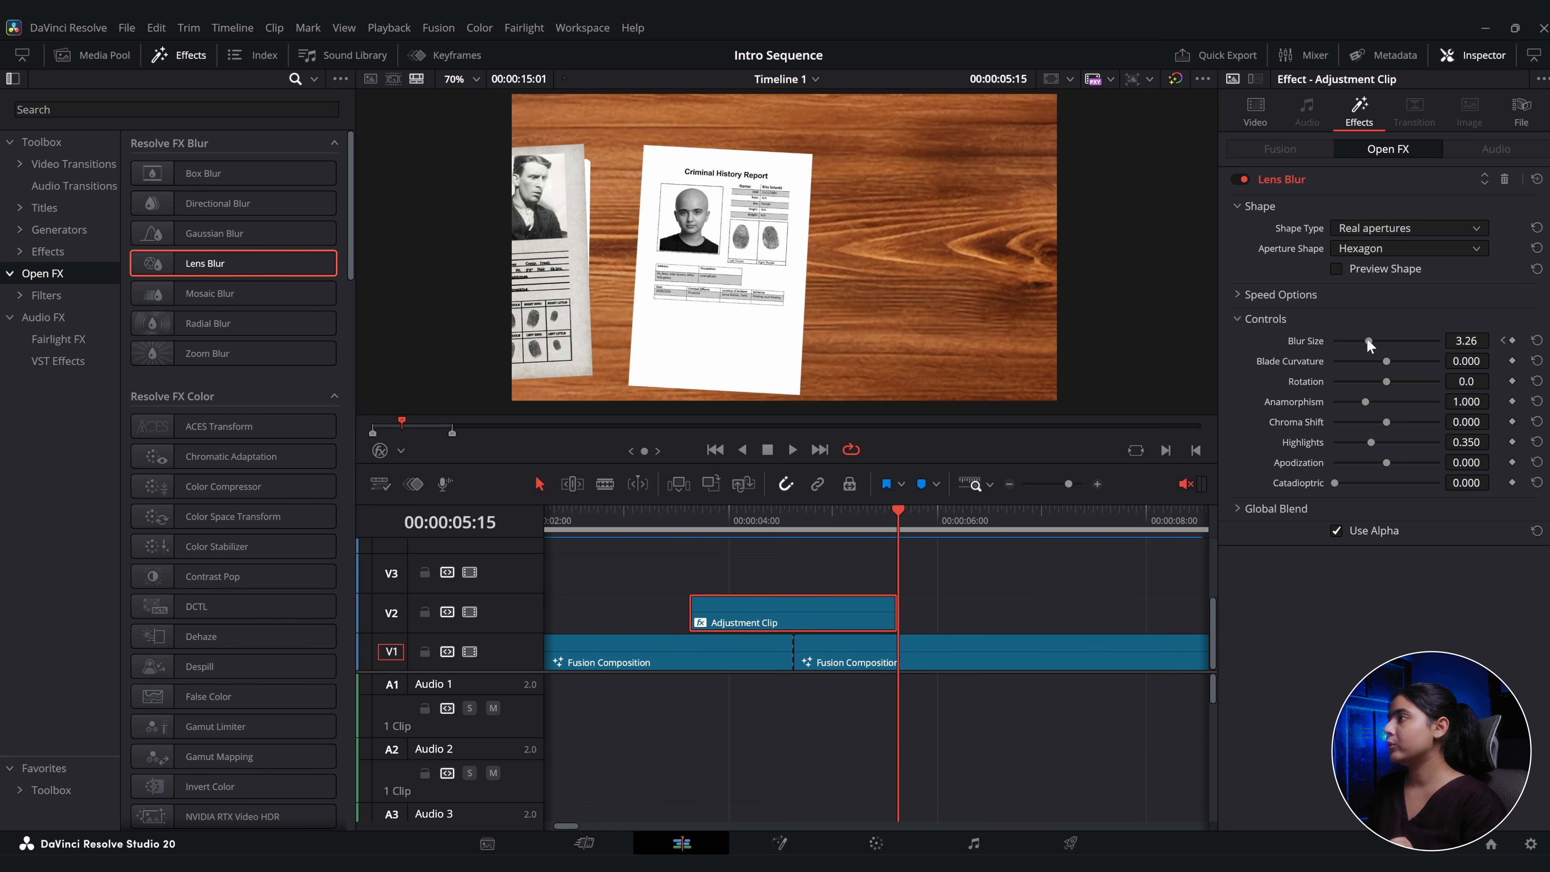
drag(1367, 340, 1145, 381)
Shift the blurred adjustment clip slightly later over the cut and play back the blur transition.
click(696, 525)
click(655, 523)
key(space)
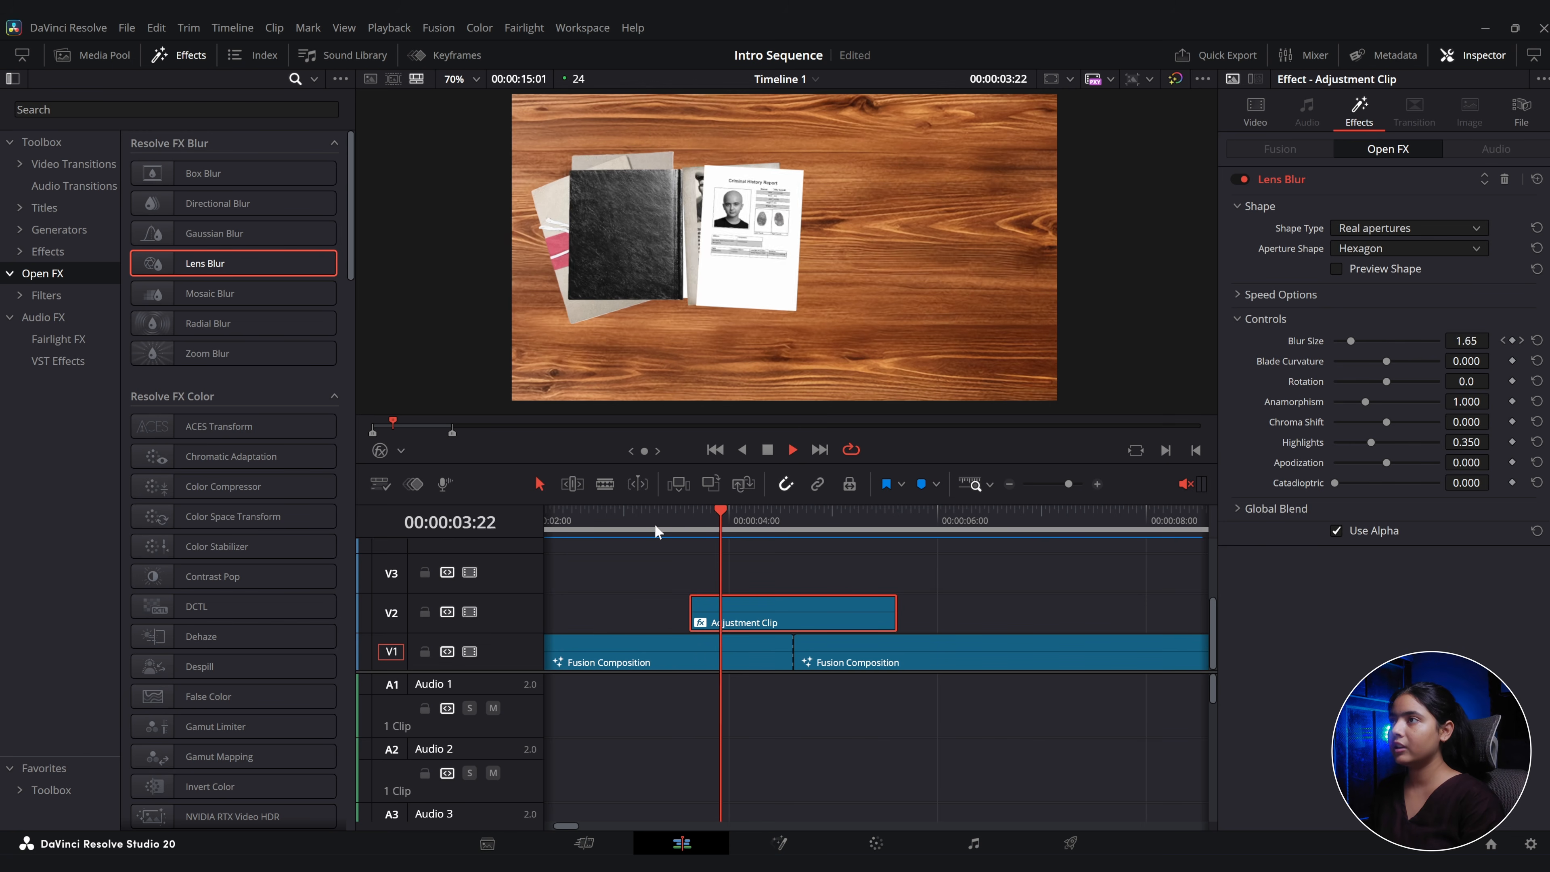
drag(756, 624, 769, 612)
click(701, 511)
key(space)
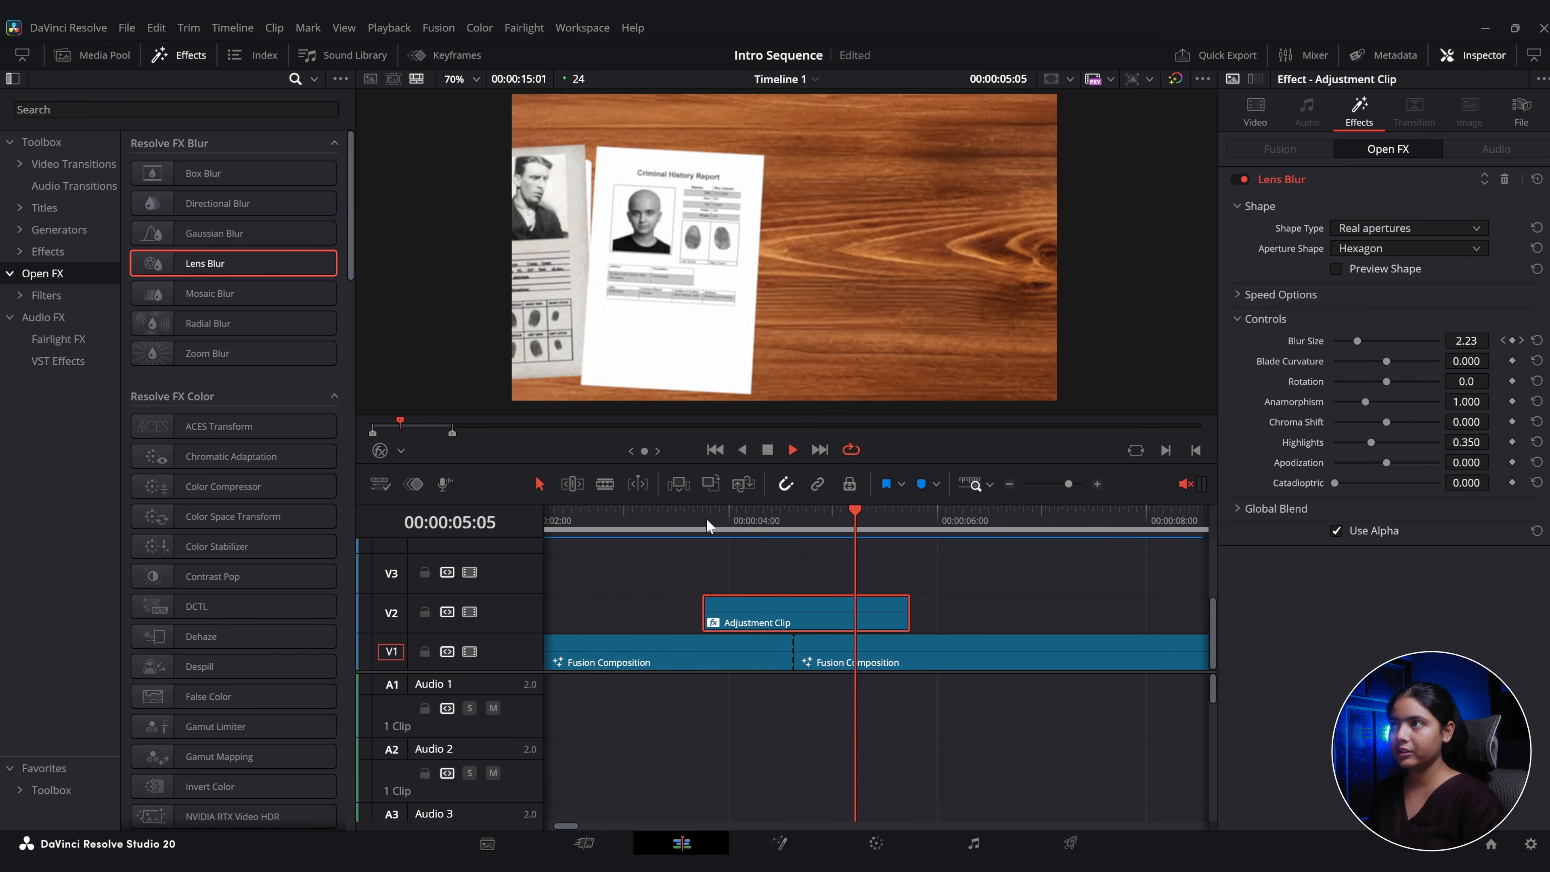
key(space)
Copy the adjustment clip on V2 to around 00:00:09:14 and remove Lens Blur from the copy.
scroll(738, 645, down, 3)
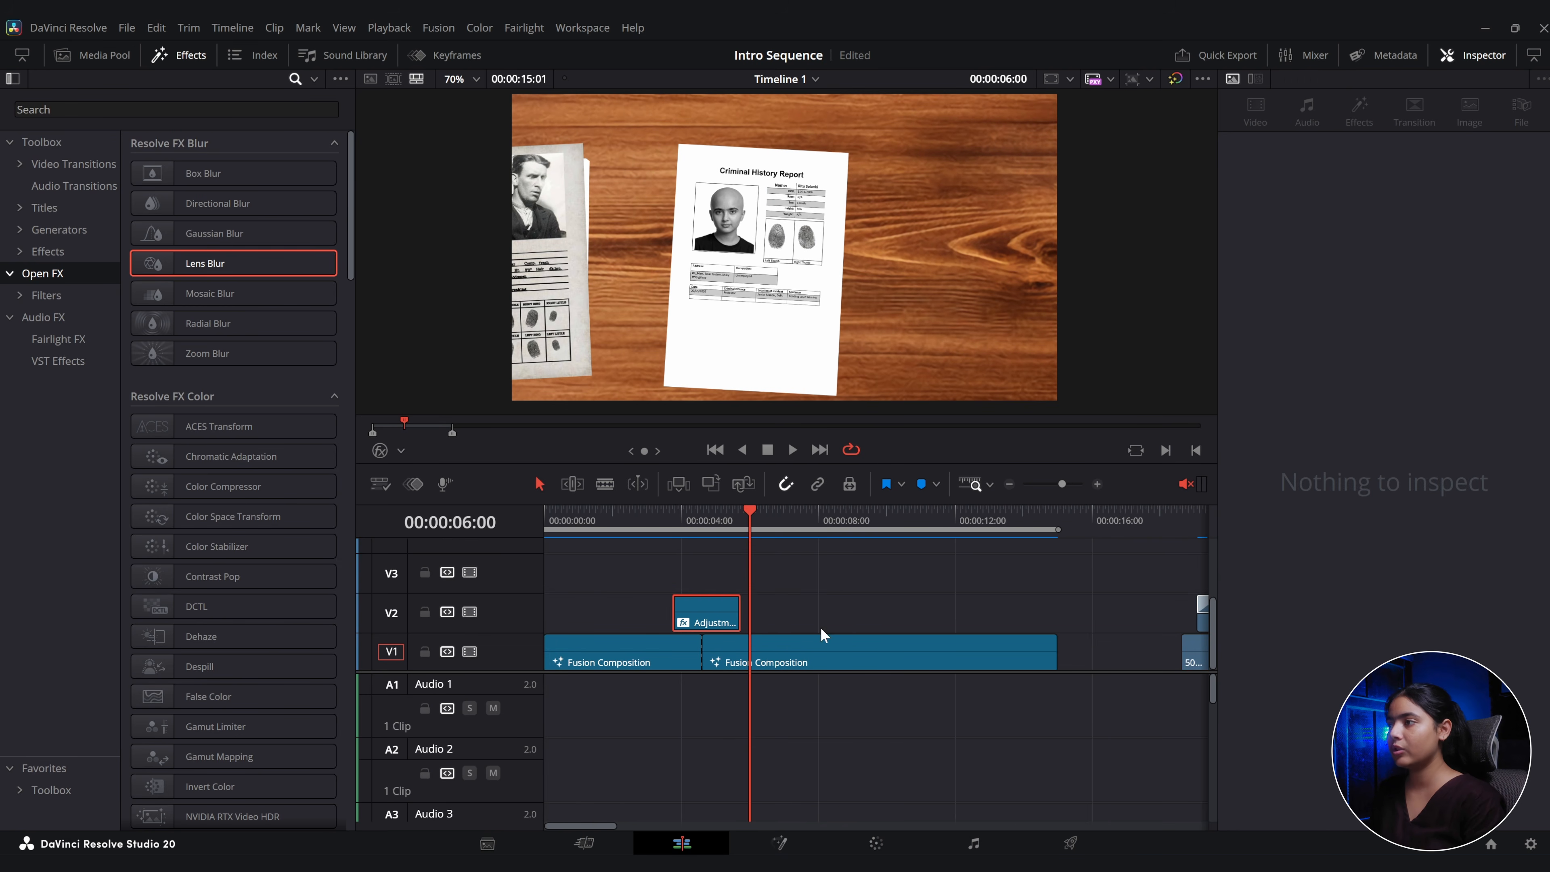
drag(853, 523, 872, 529)
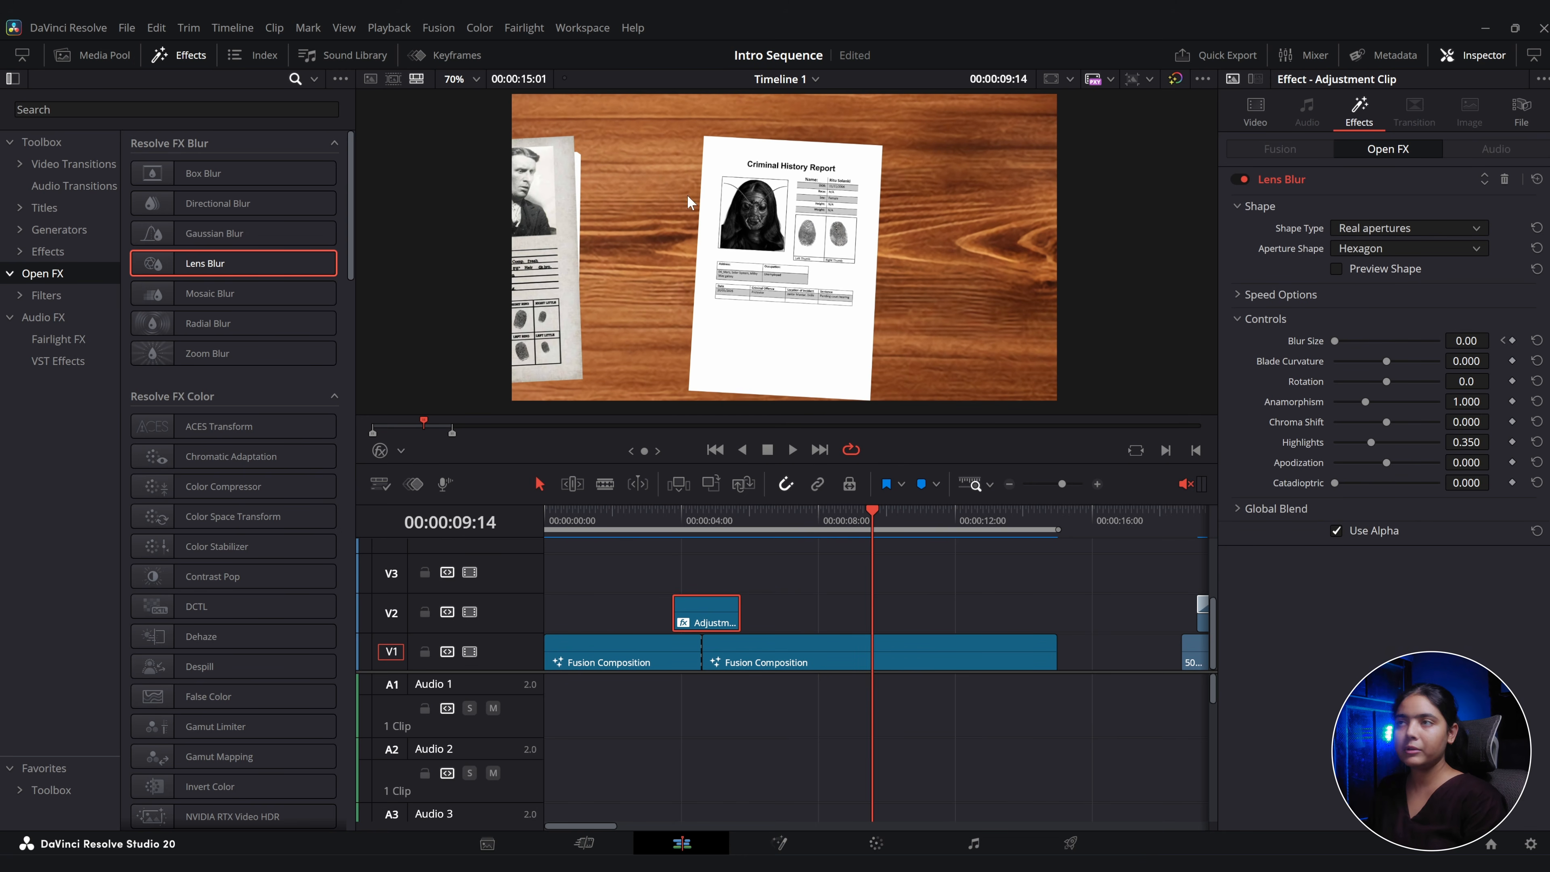
drag(698, 616, 858, 620)
scroll(902, 622, up, 3)
scroll(851, 628, up, 1)
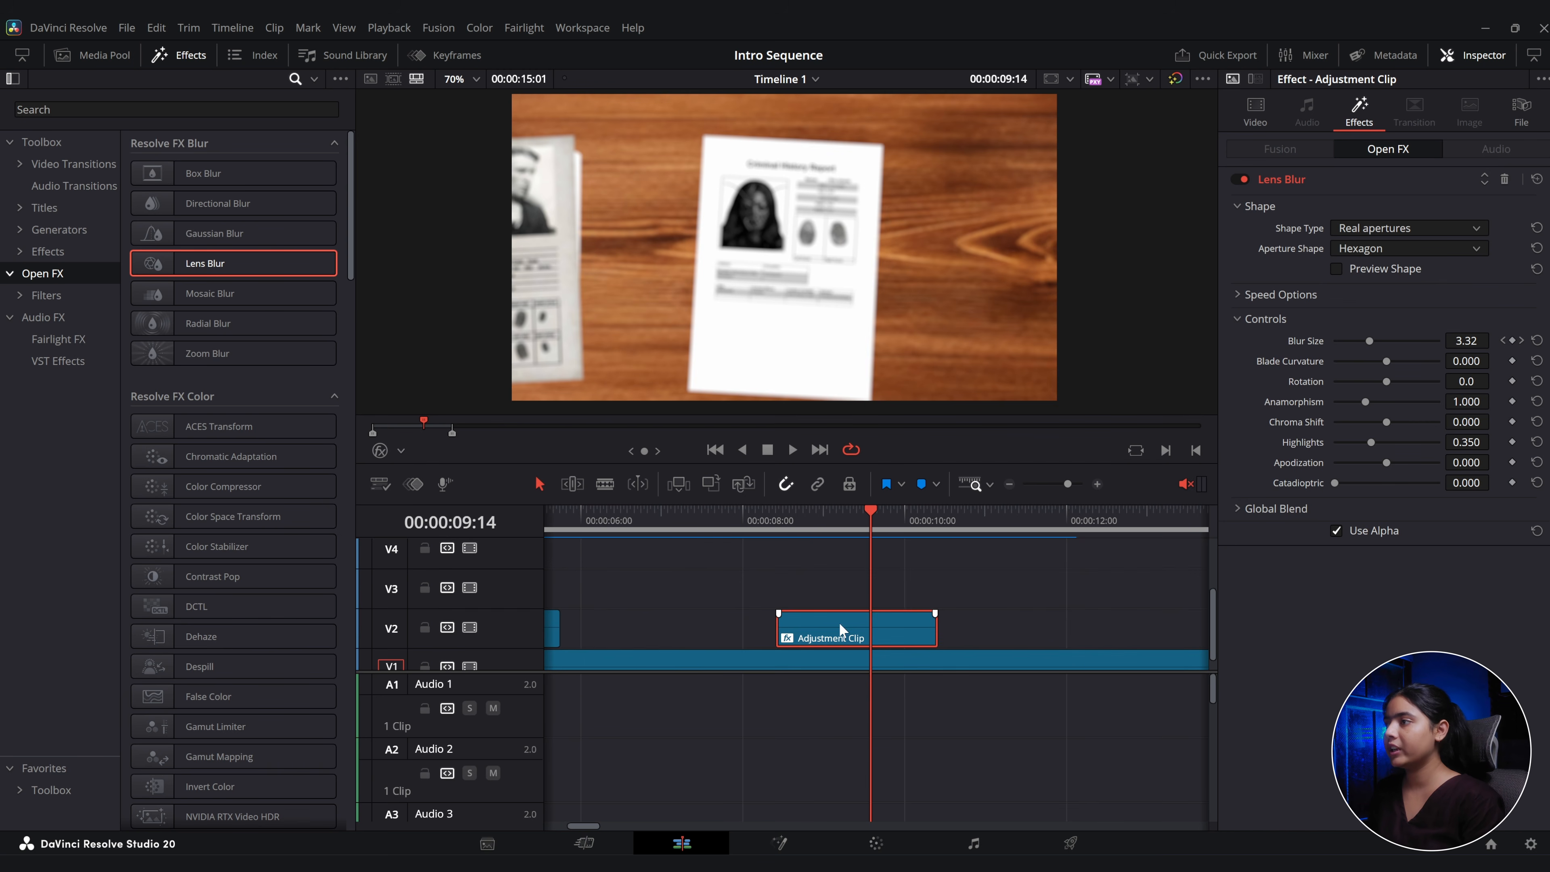
click(1505, 179)
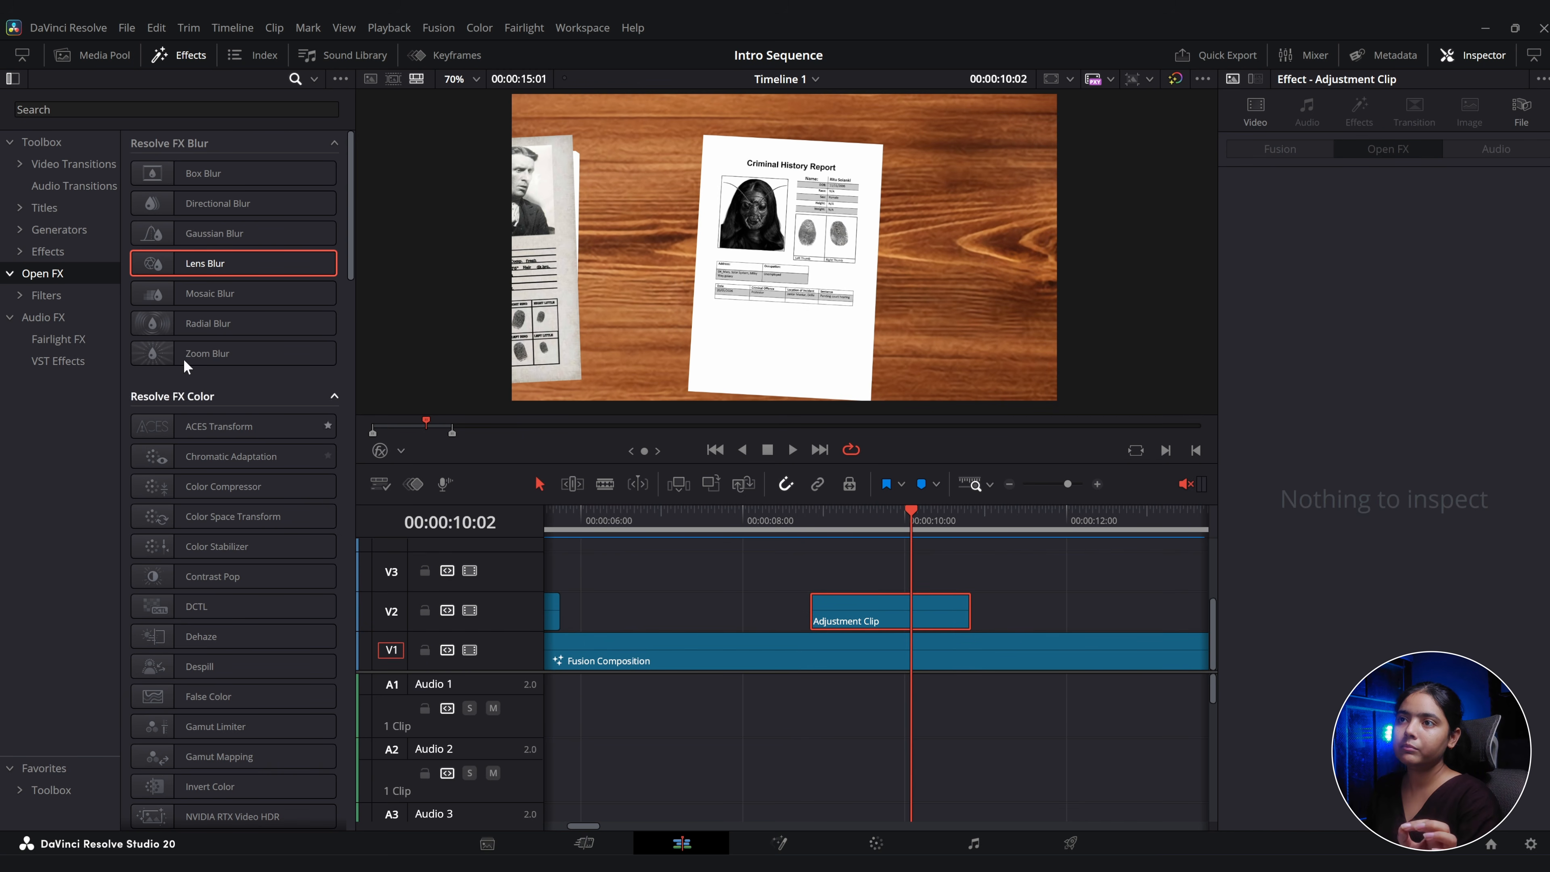
Apply the Camera Shake effect to the copied adjustment clip and set its Zoom to Crop to 0.000.
click(95, 110)
text(camera)
drag(170, 167, 833, 602)
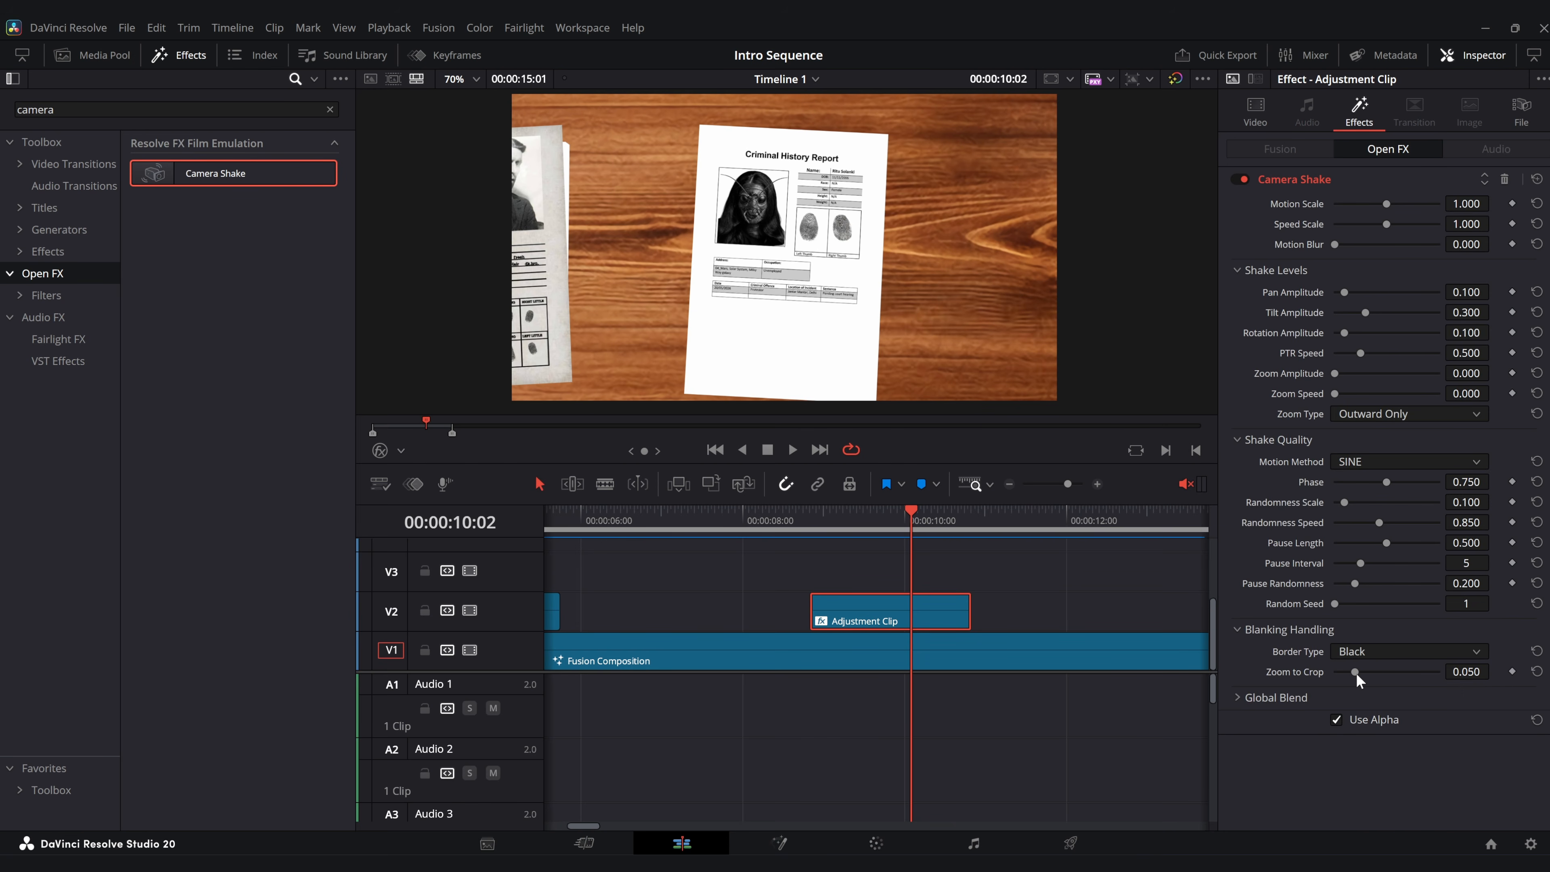
drag(1355, 674, 1327, 677)
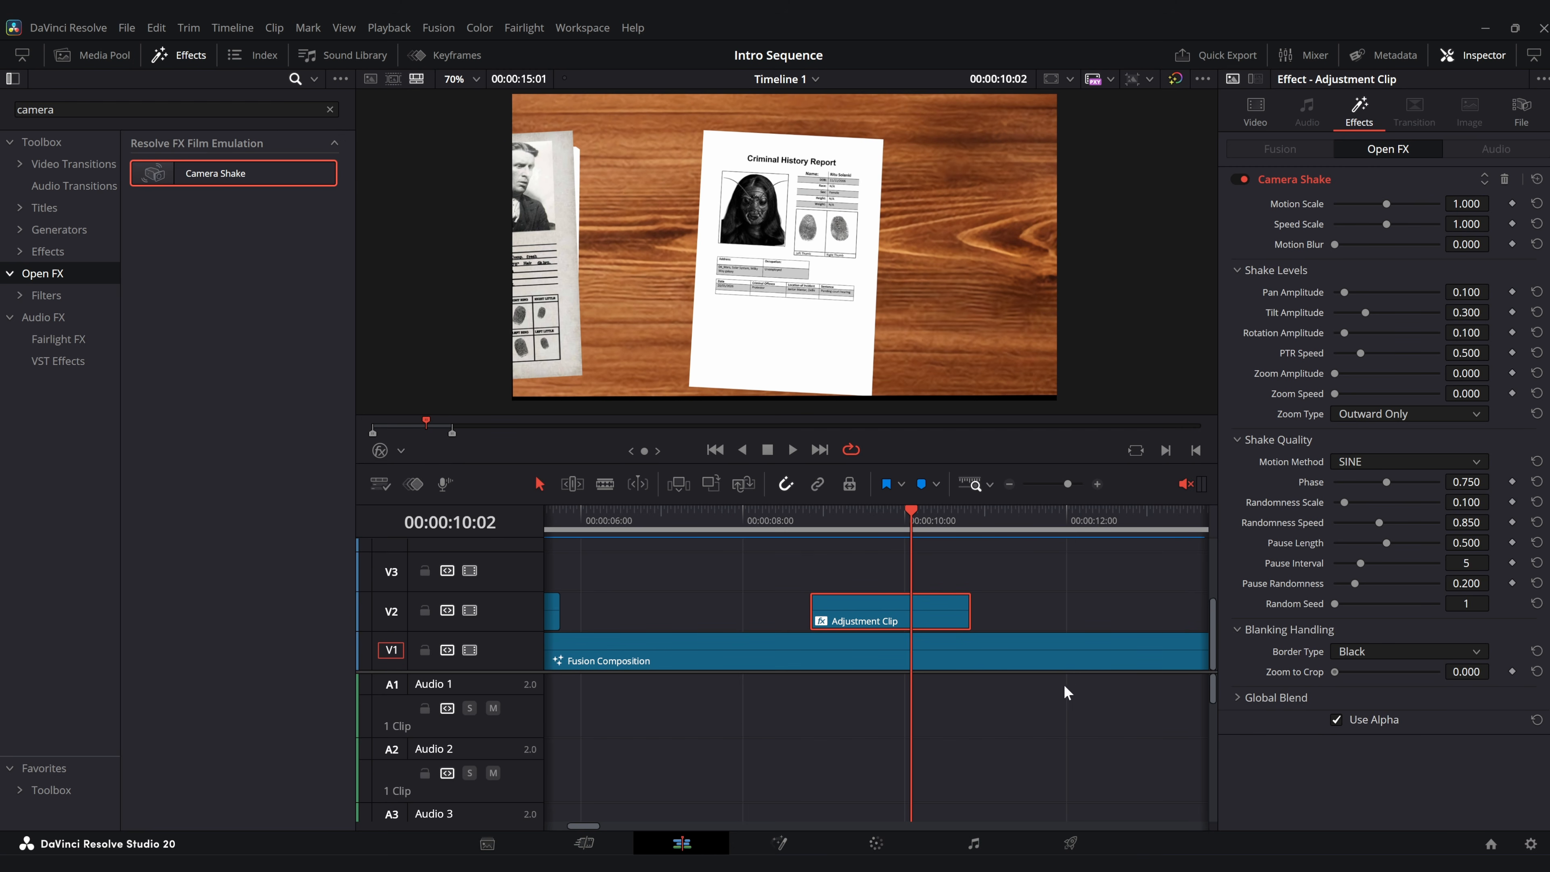
Keyframe Camera Shake's Motion Scale to about 0.775 and Speed Scale to about 0.791 at 00:00:09:21, and both to 0 at the clip's start.
click(824, 618)
click(895, 520)
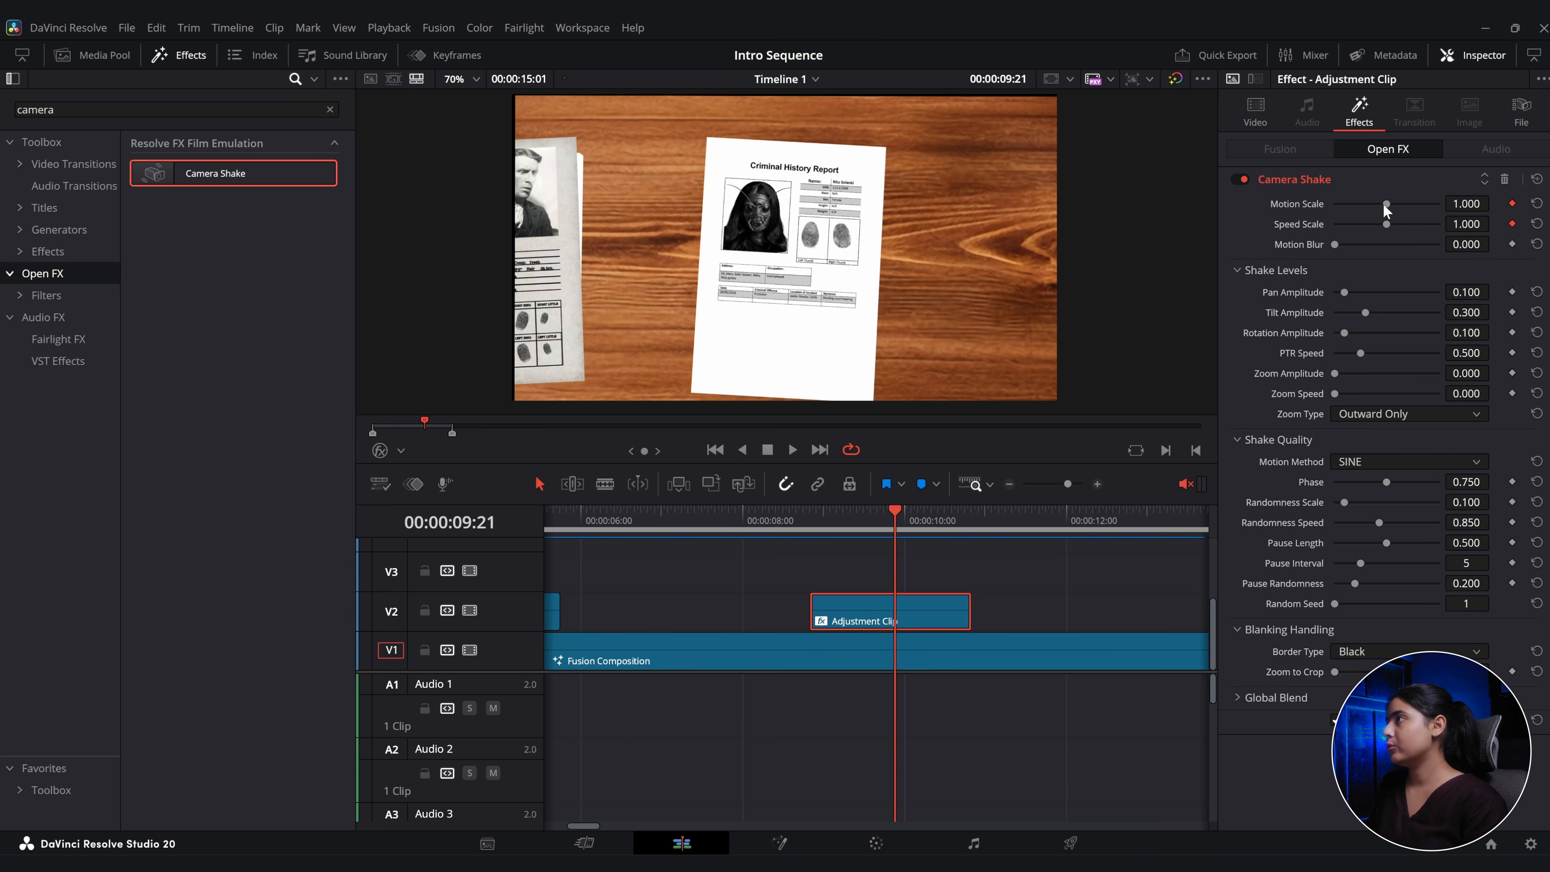
drag(1384, 205, 1376, 224)
key(Up)
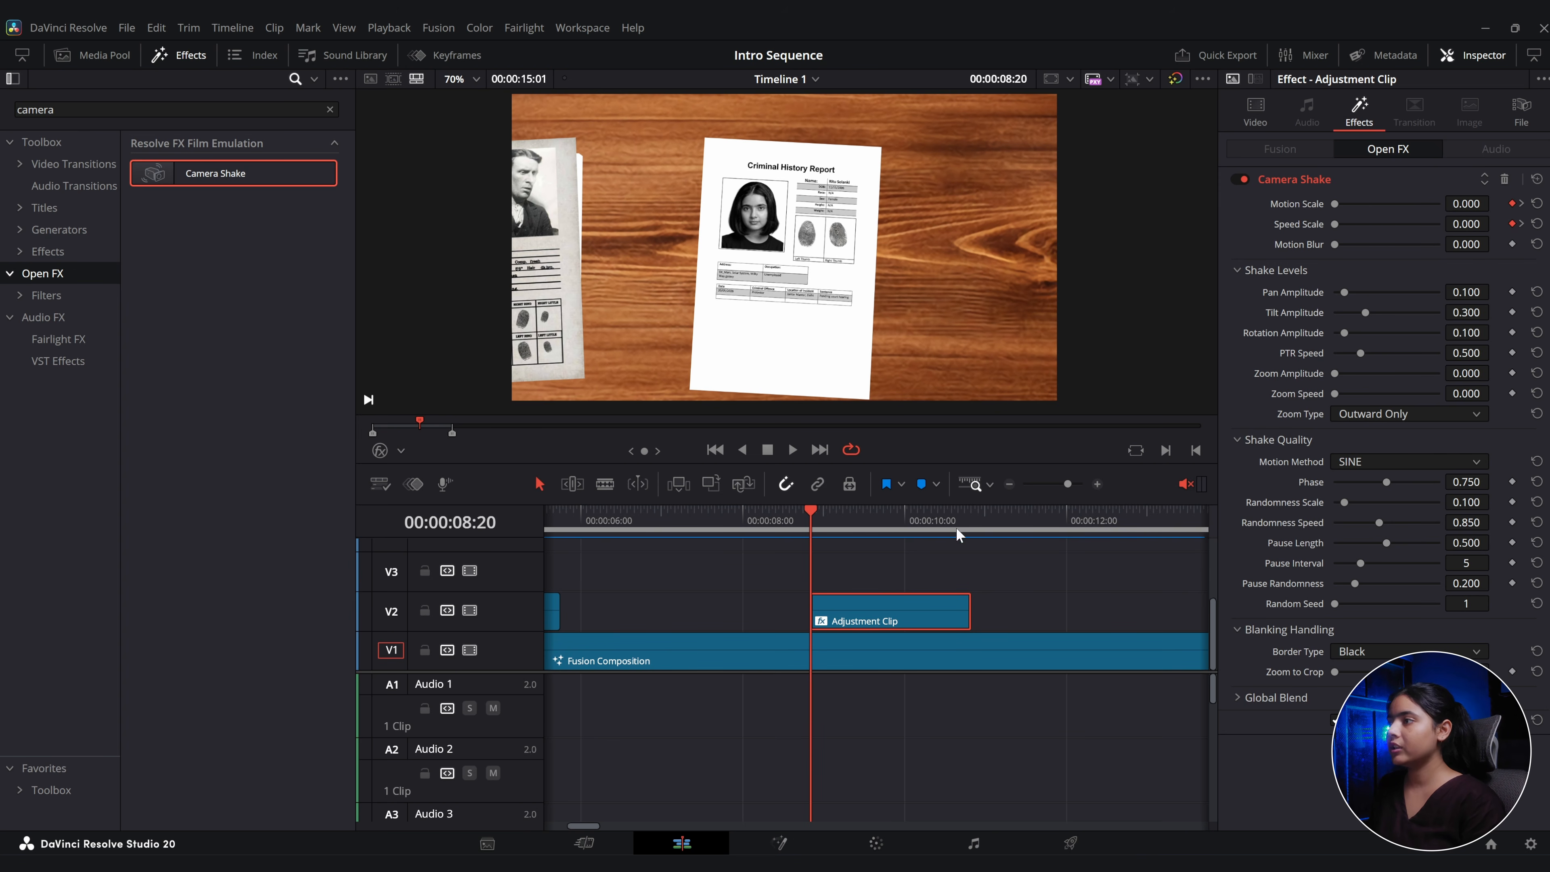
Keyframe Camera Shake's Motion Scale and Speed Scale to 0 at 00:00:10:20 and play back the shake from the clip's start.
click(971, 528)
drag(1375, 204, 1335, 204)
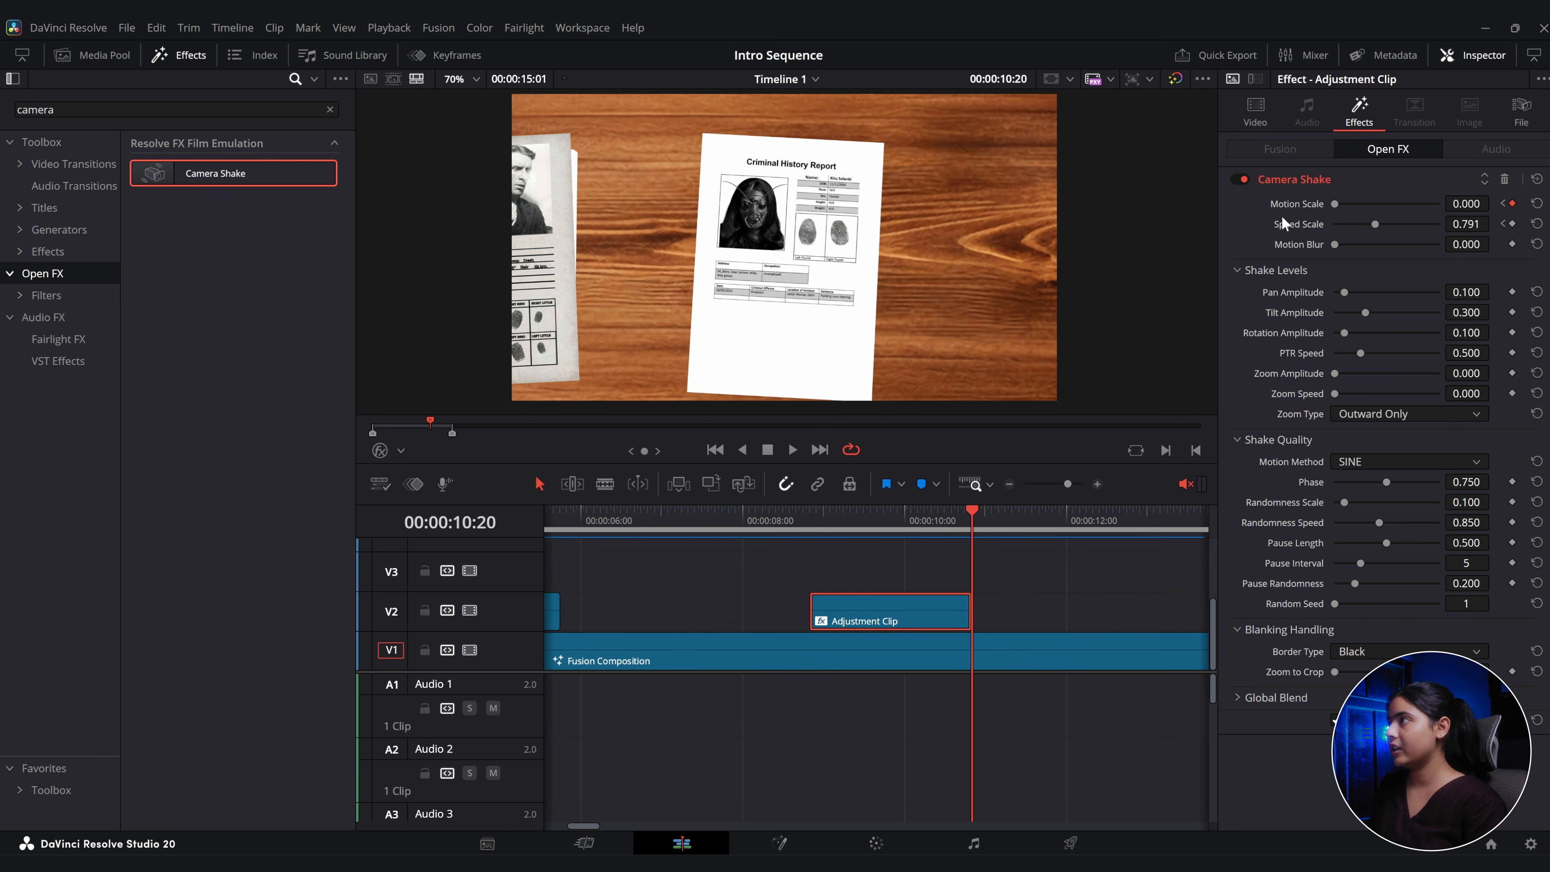
click(812, 524)
key(space)
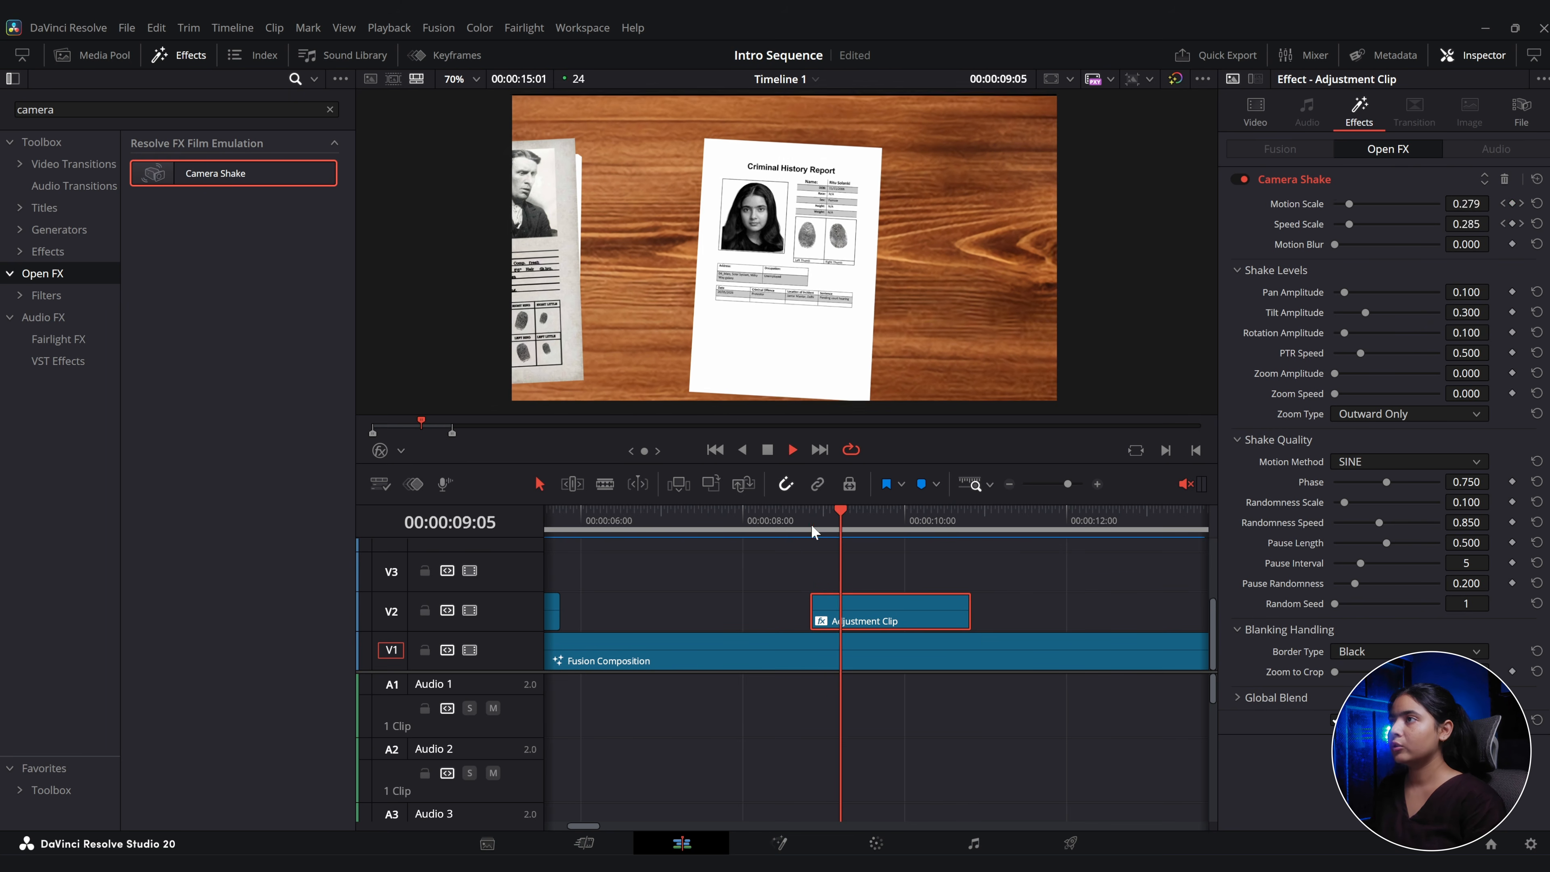
key(space)
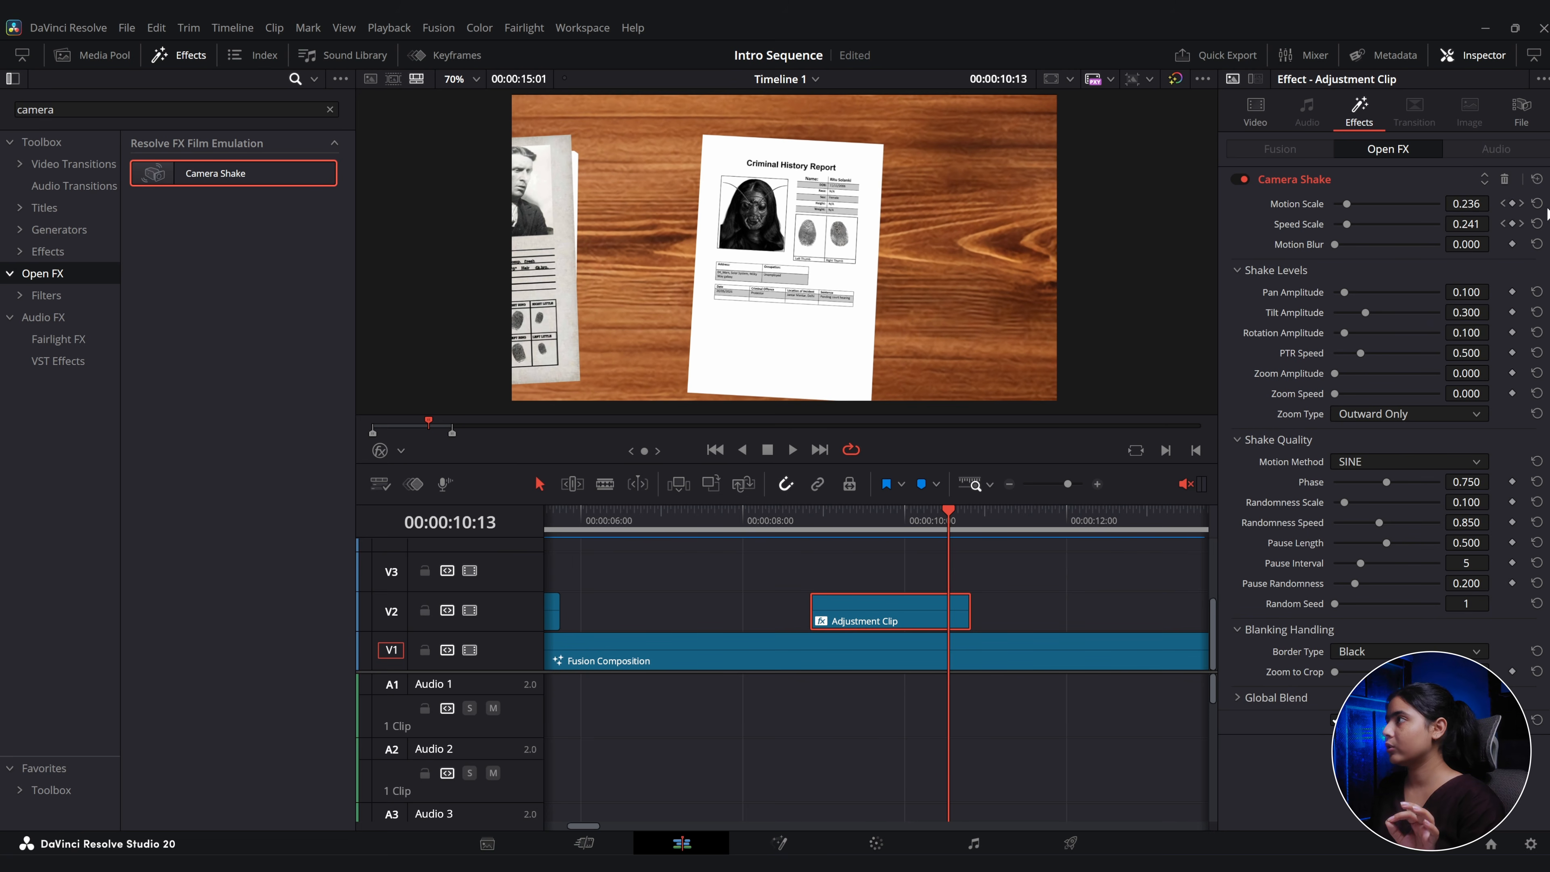
Lower the Motion Scale and Speed Scale keyframes at 00:00:09:21 slightly and play back the softened shake.
click(1504, 203)
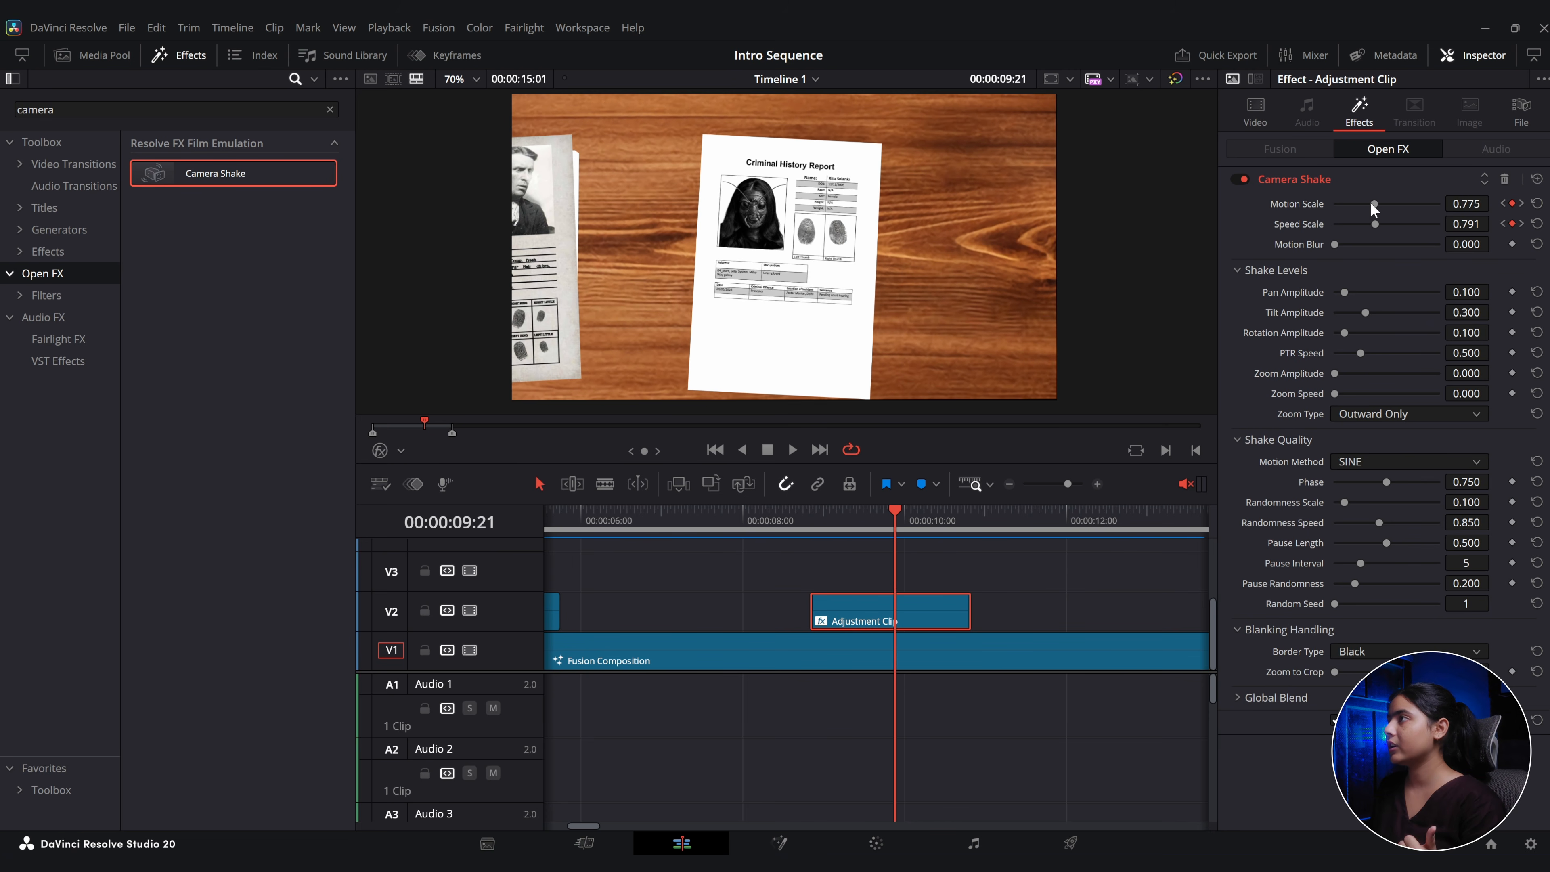
drag(1375, 204, 1367, 224)
drag(1366, 204, 1365, 224)
click(821, 532)
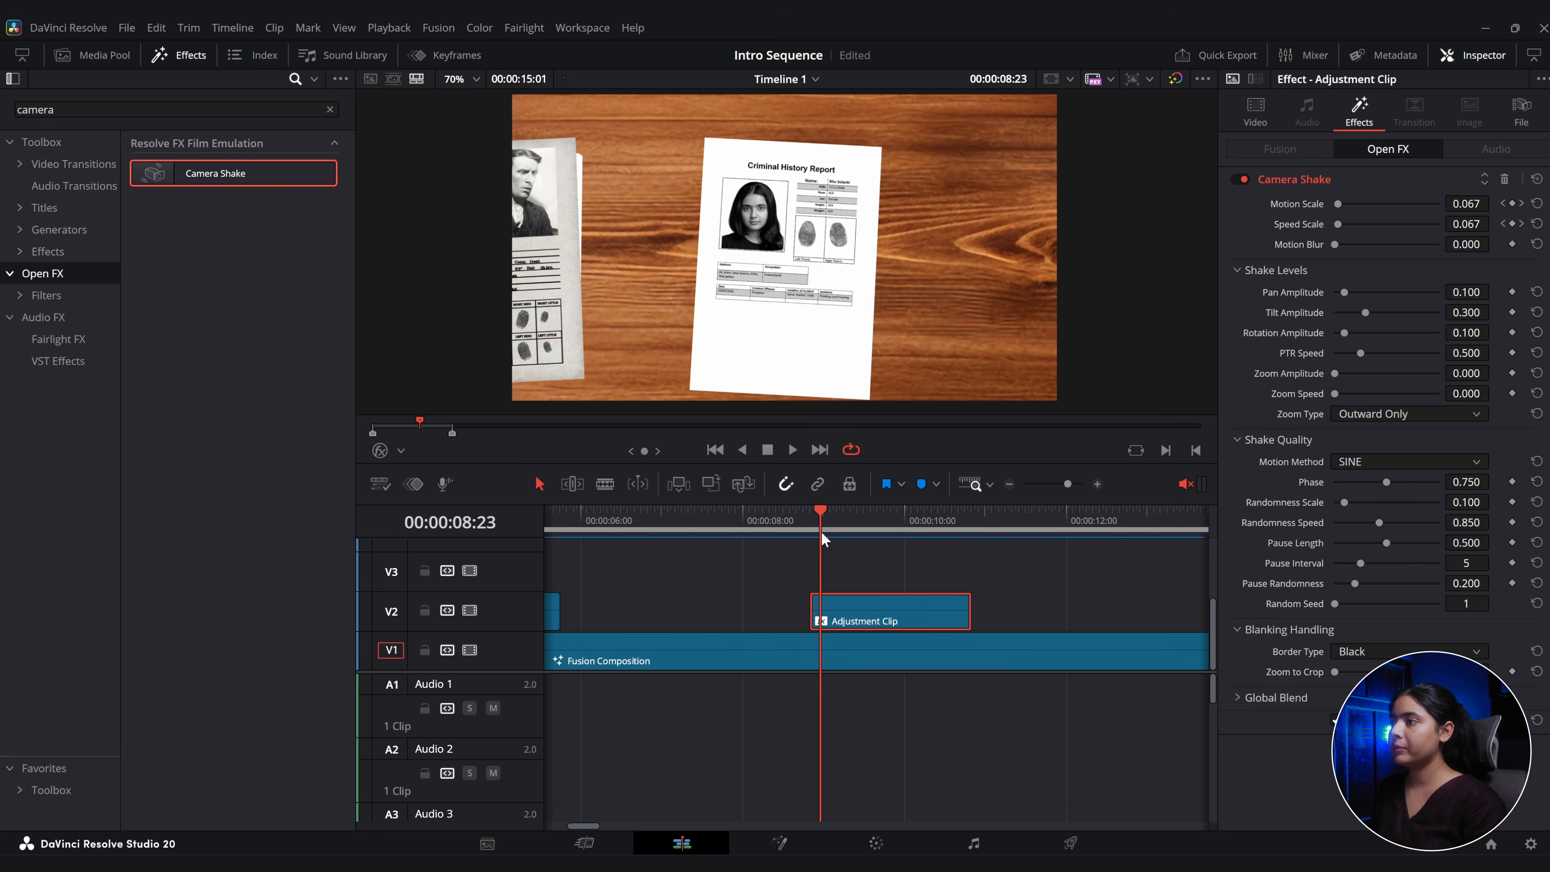
key(space)
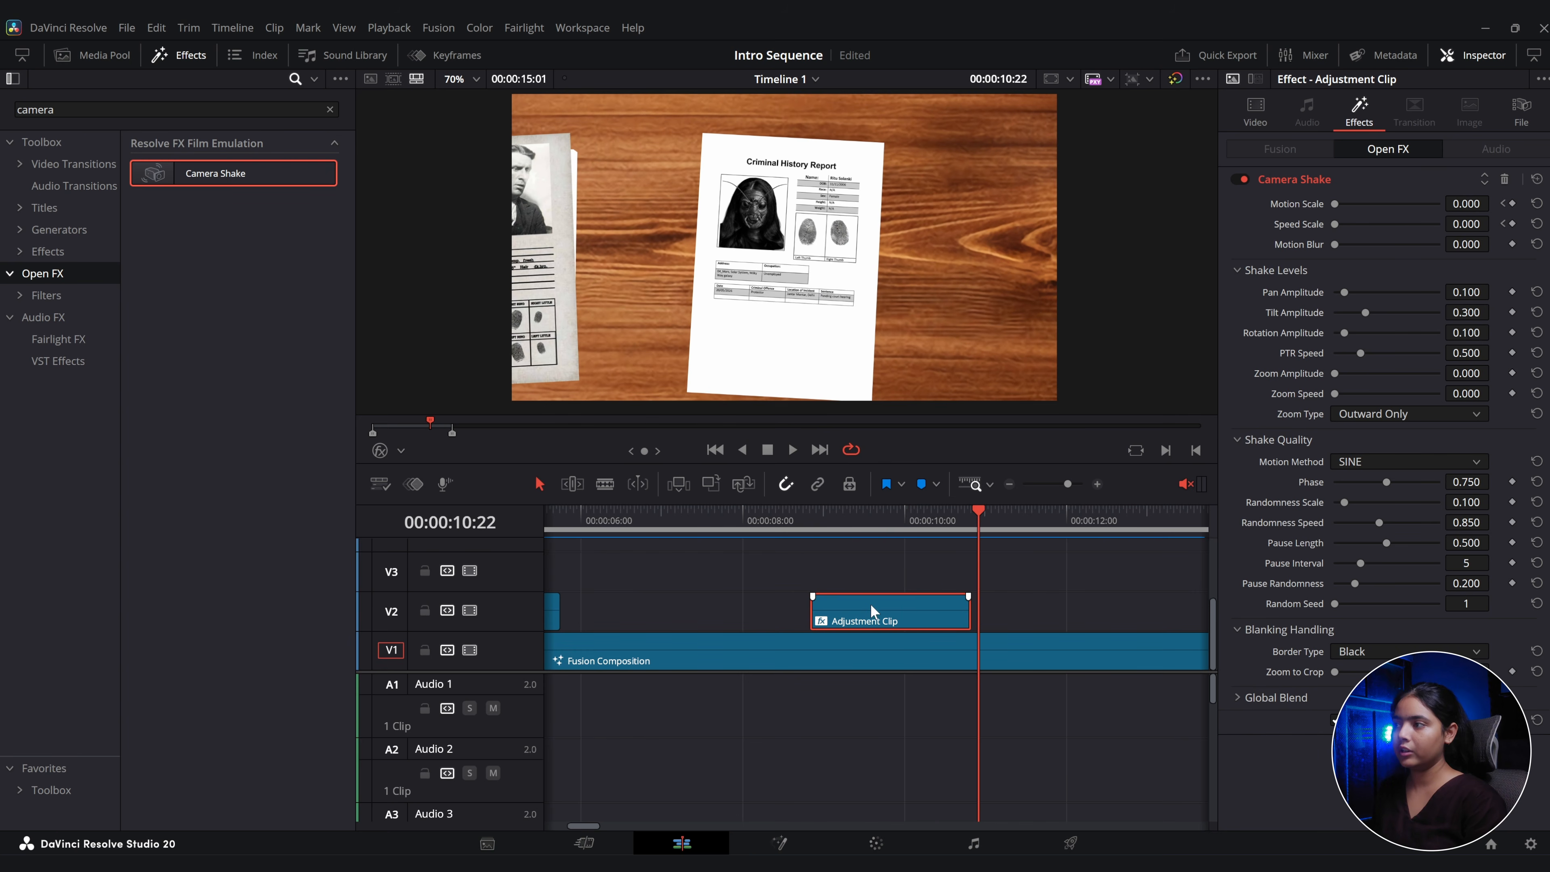
Apply the Film Damage effect to the second adjustment clip and keyframe its Global Blend to 0 at 00:00:08:20.
click(331, 113)
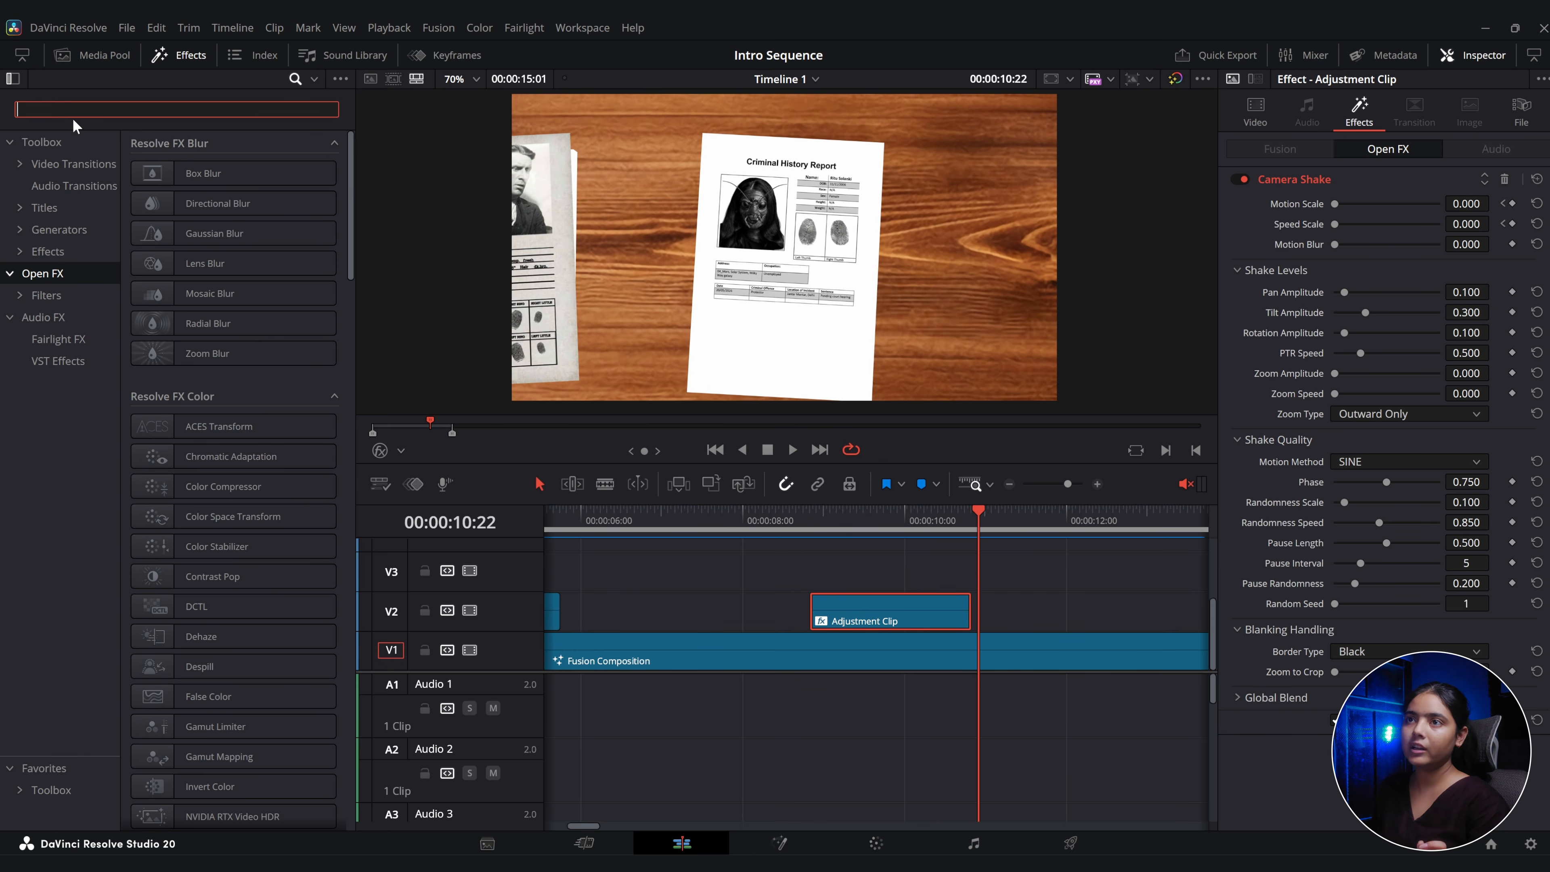
text(film)
drag(211, 203, 869, 615)
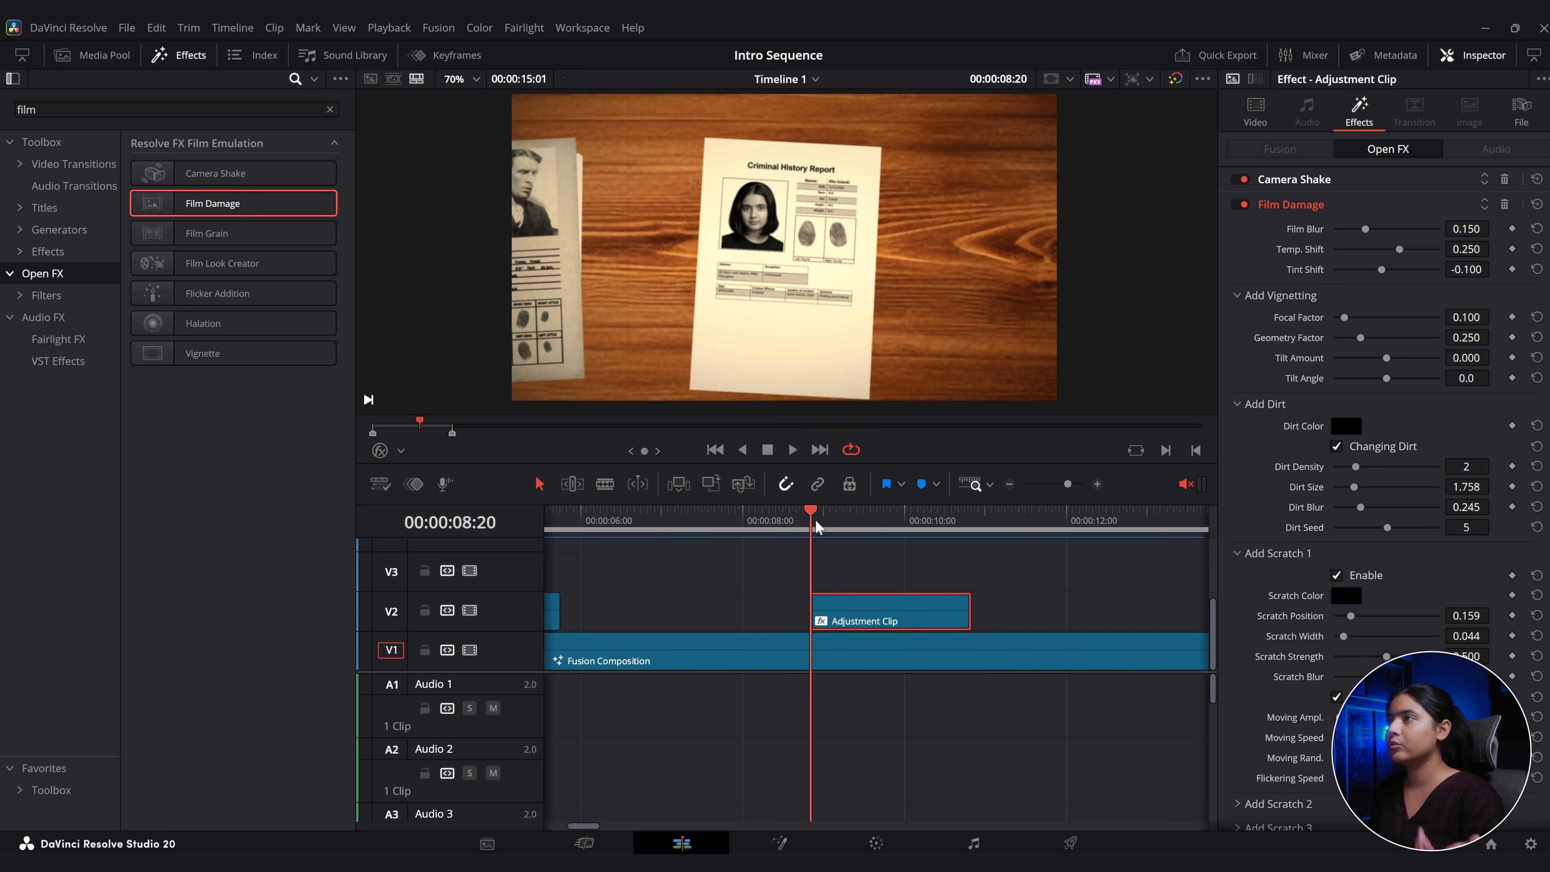
scroll(1276, 815, down, 10)
scroll(1276, 816, down, 1)
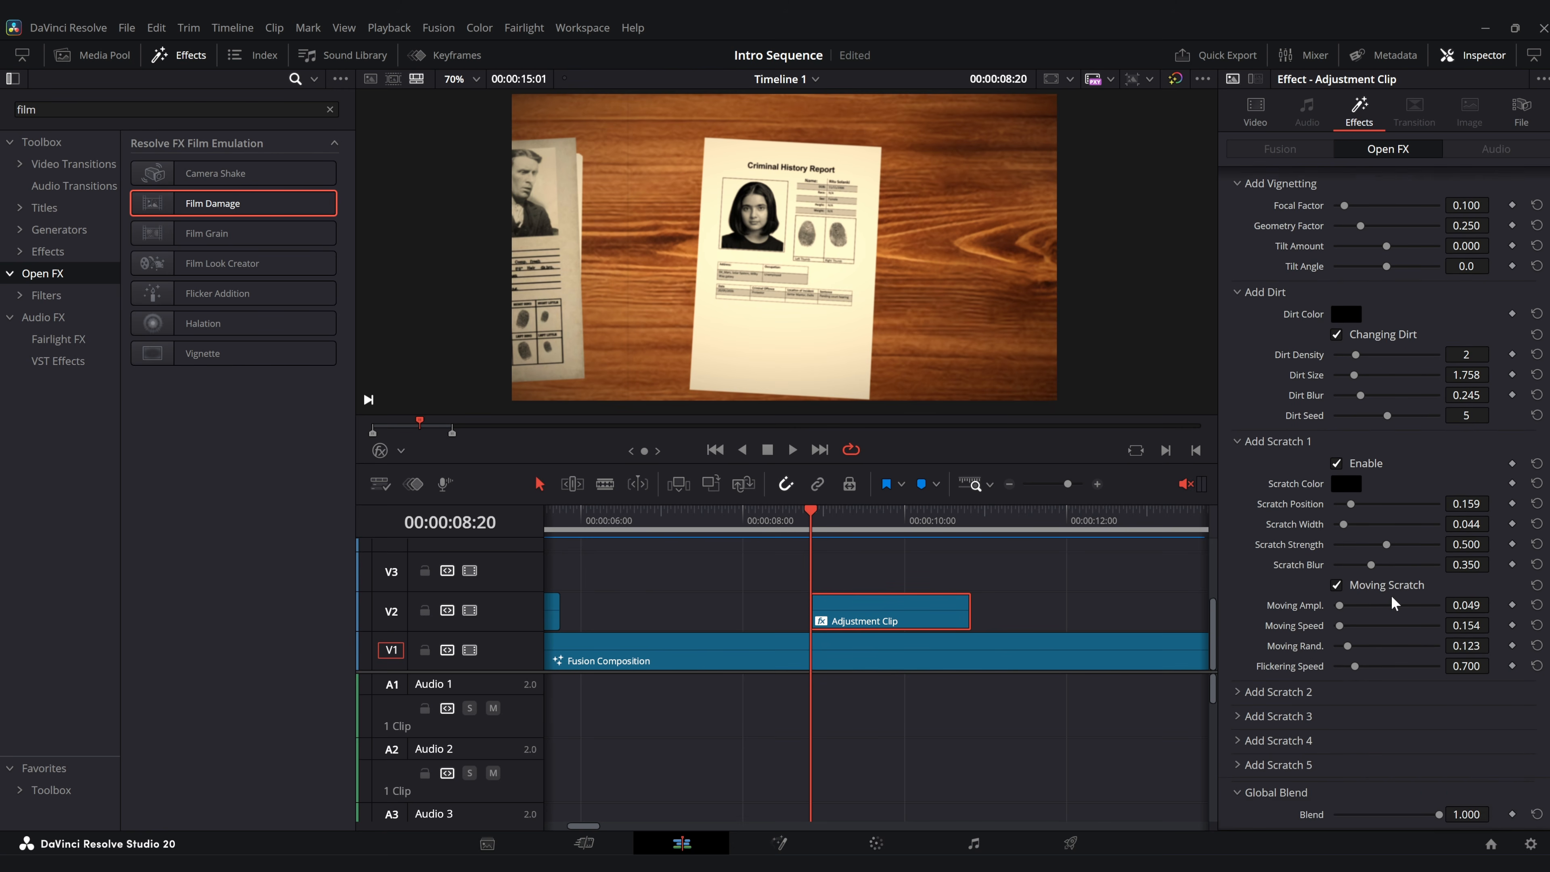
click(1512, 814)
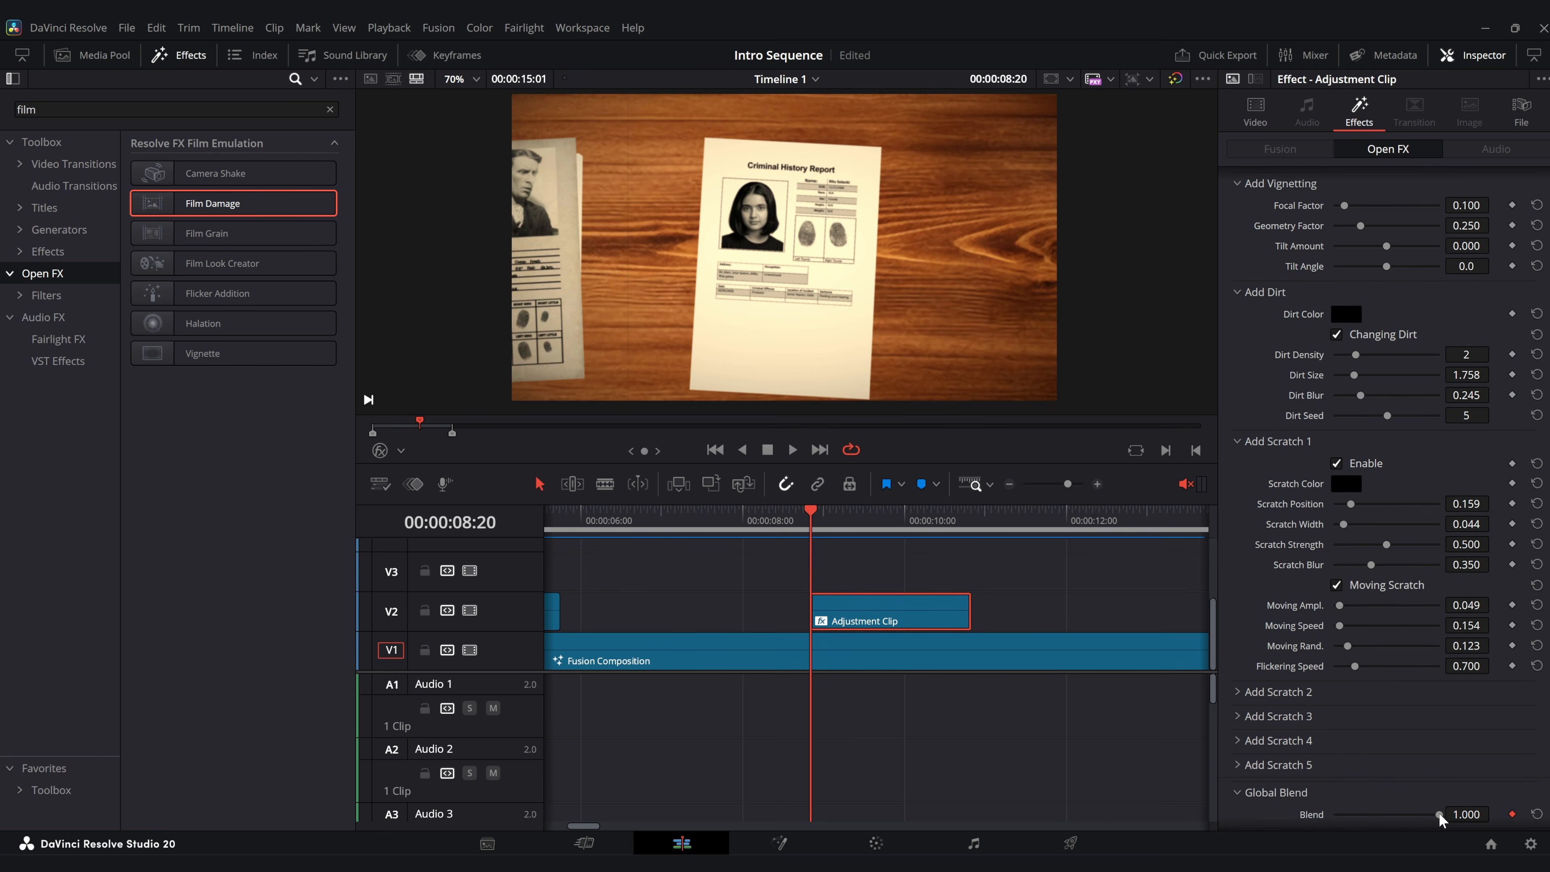
drag(1440, 819, 1217, 821)
Keyframe Film Damage's Blend to 1.000 at 00:00:09:17 and to 0 at 00:00:10:20, and play back the effect.
click(880, 527)
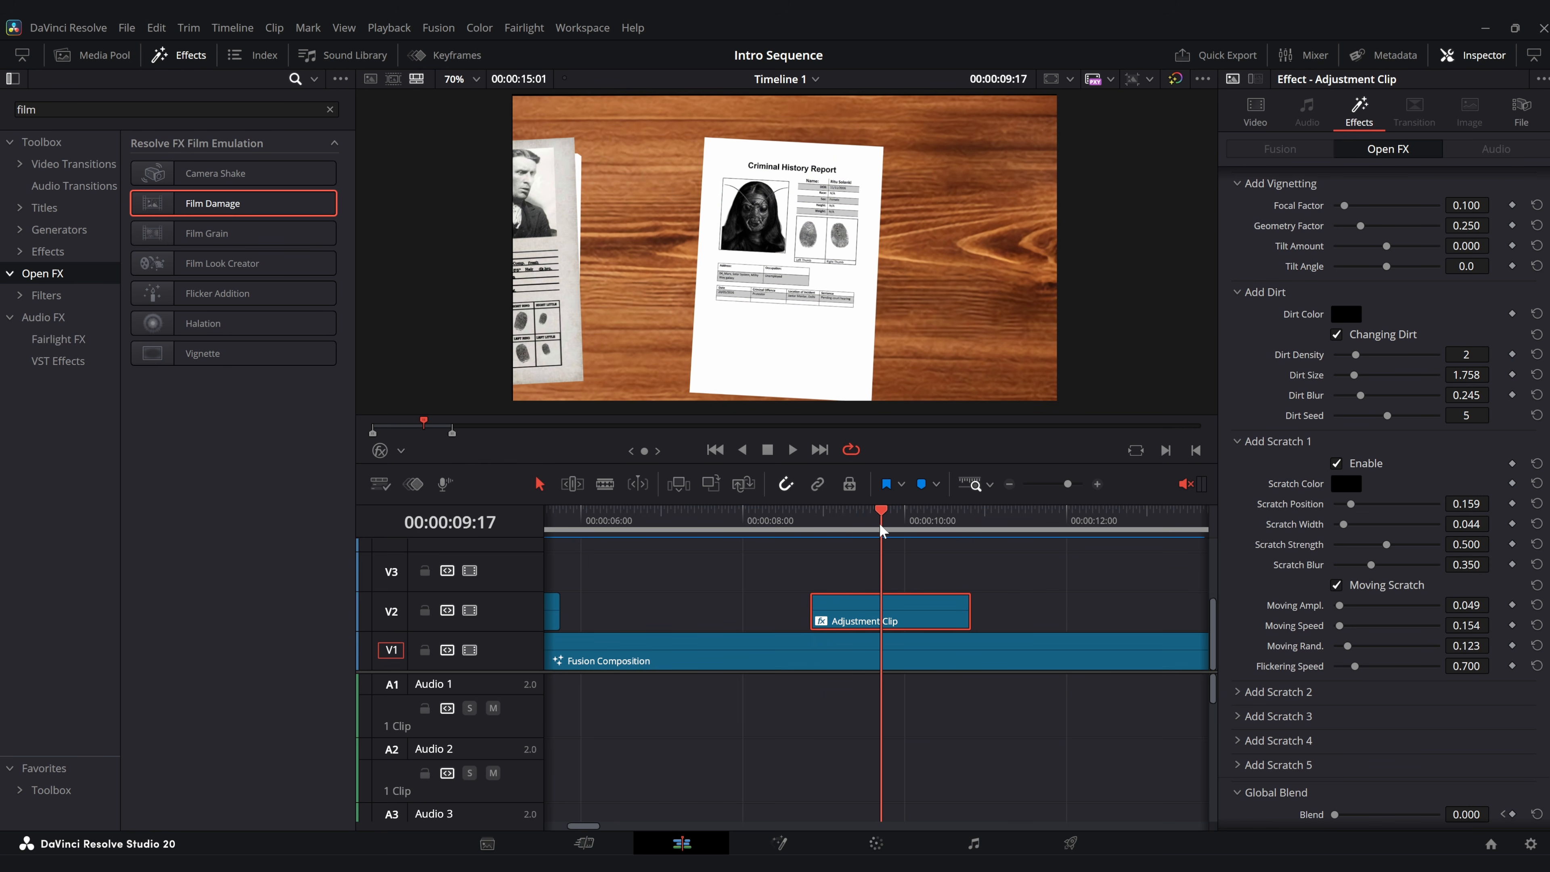
scroll(1440, 738, down, 1)
drag(1378, 819, 1477, 818)
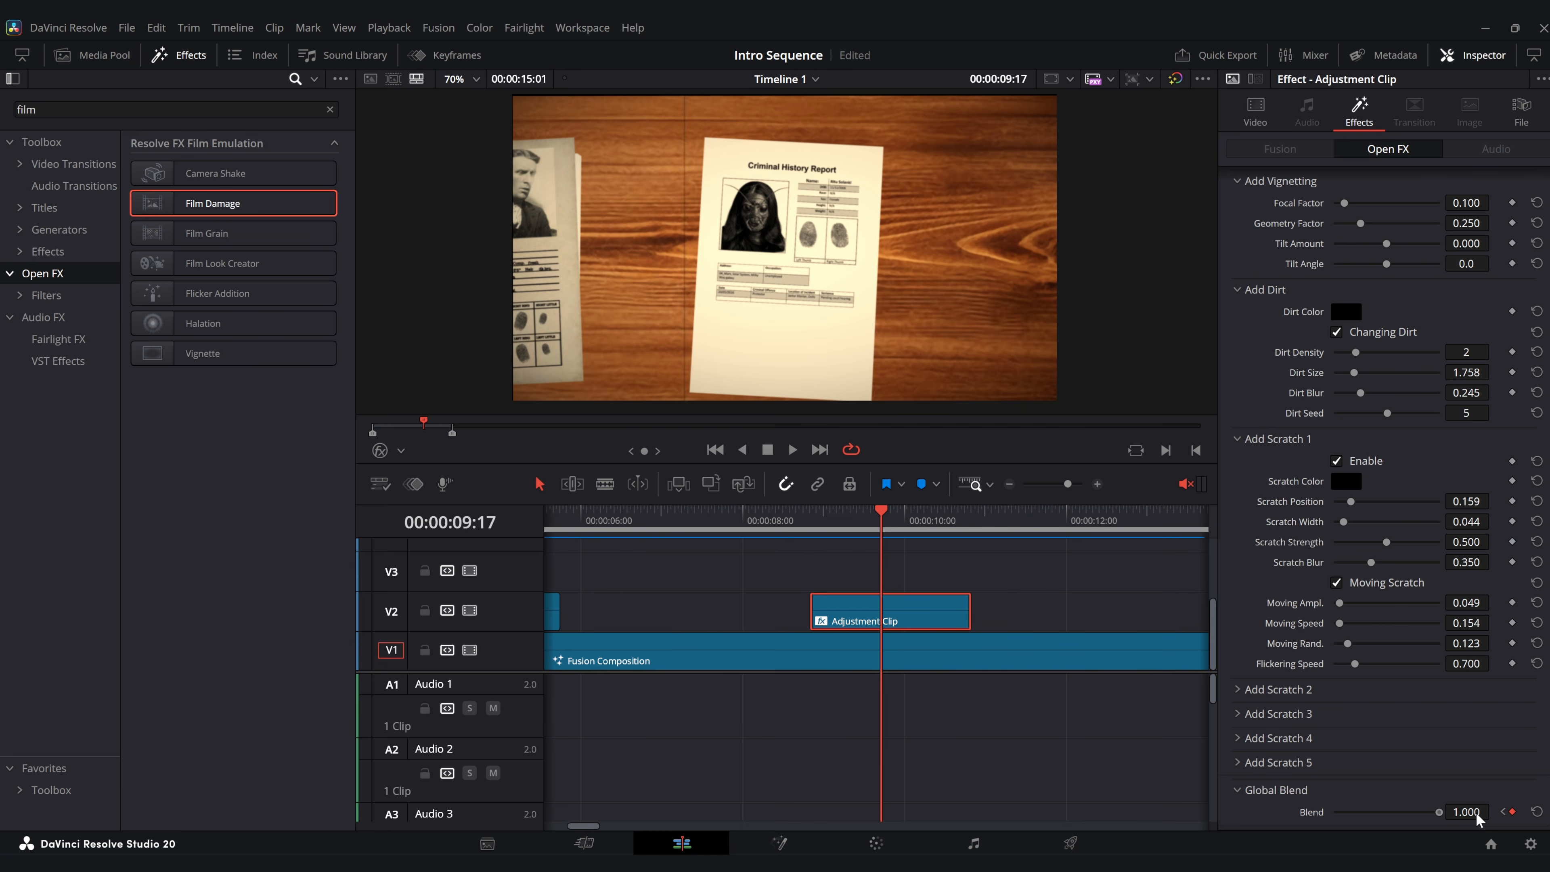
drag(940, 525, 972, 524)
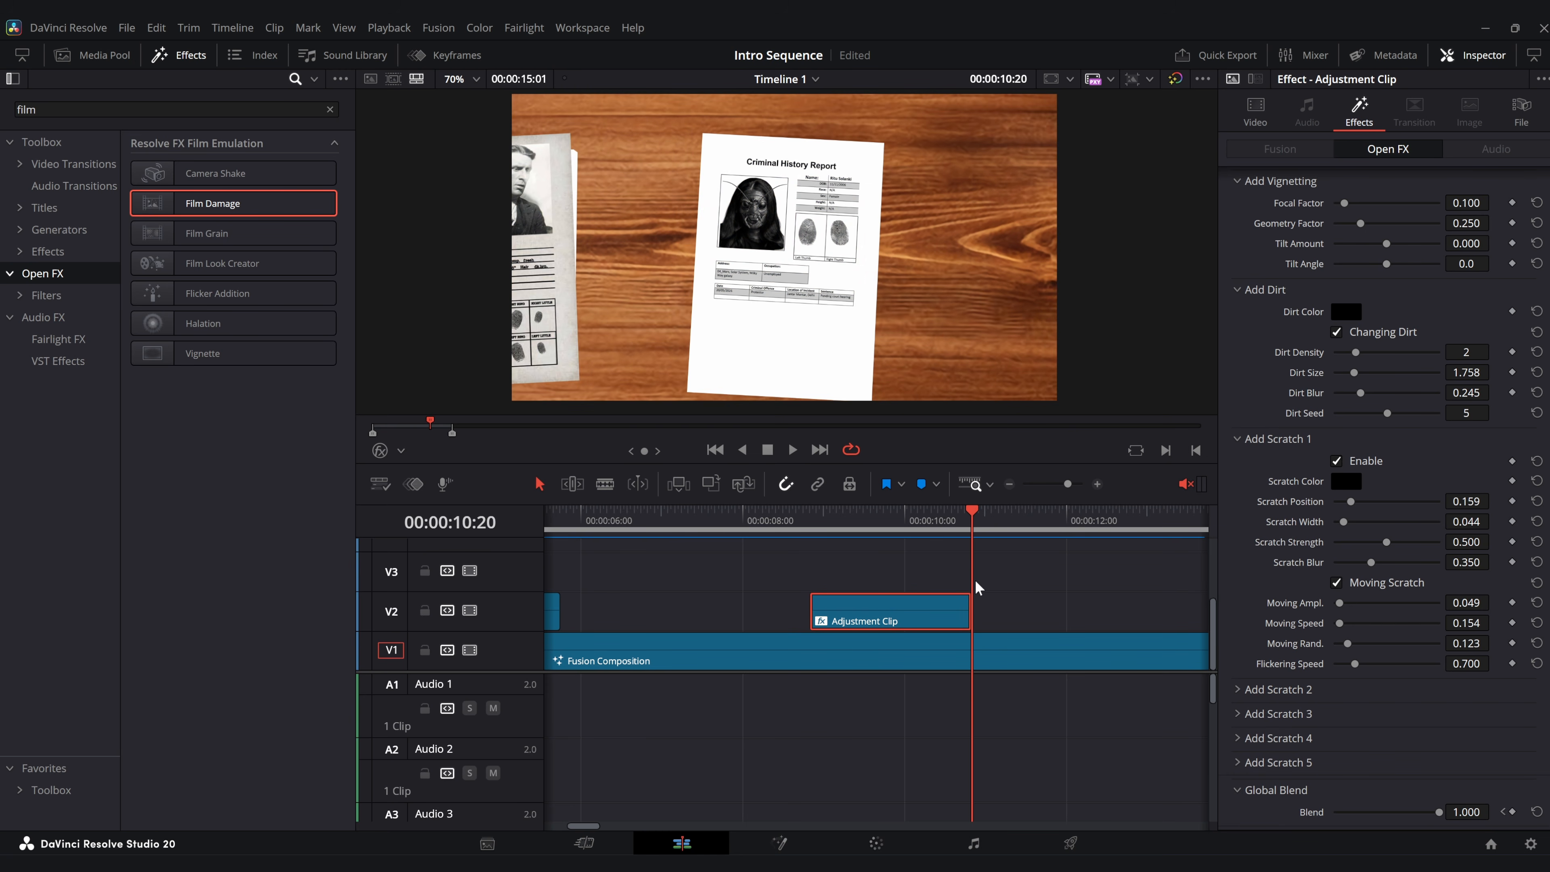
drag(1439, 812, 1338, 821)
click(799, 525)
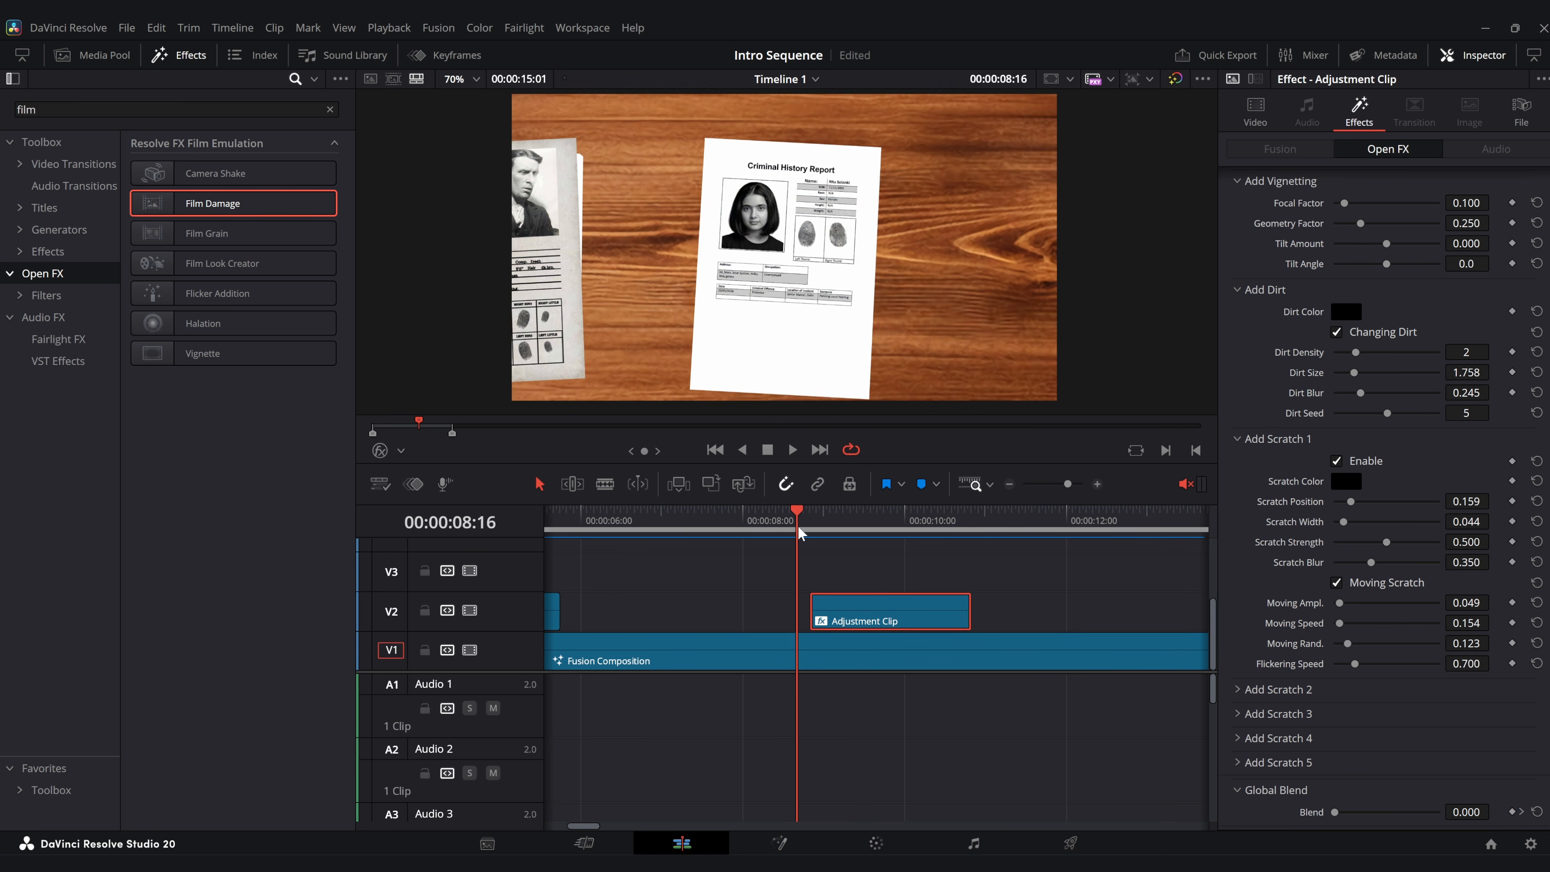
key(space)
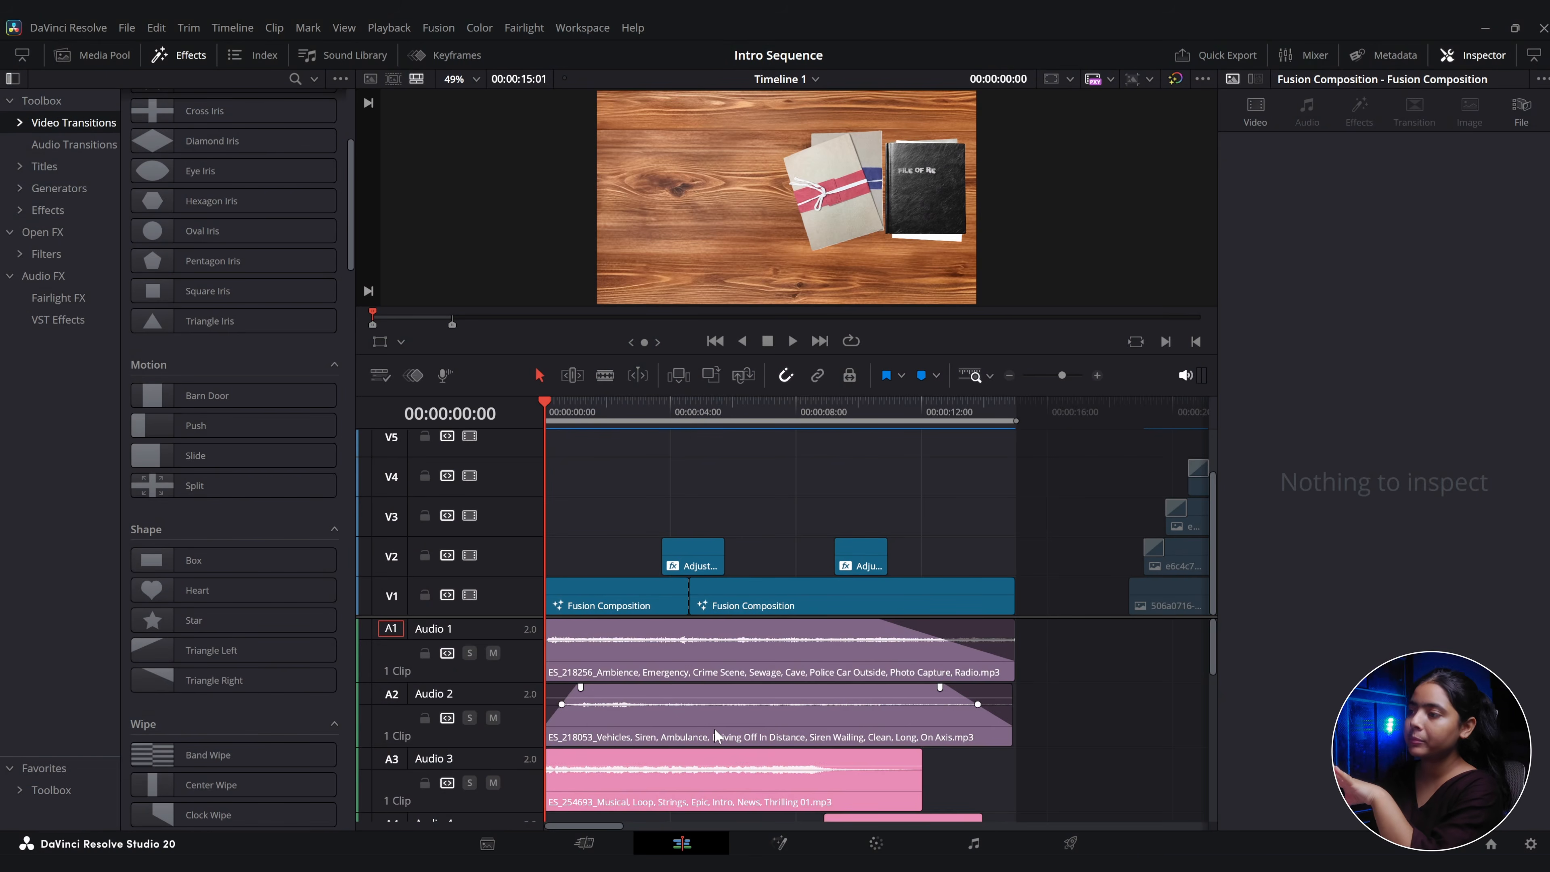
Look over the timeline's audio tracks, switch to the Fairlight page and move the playhead to 00:00:08:22.
scroll(715, 729, down, 4)
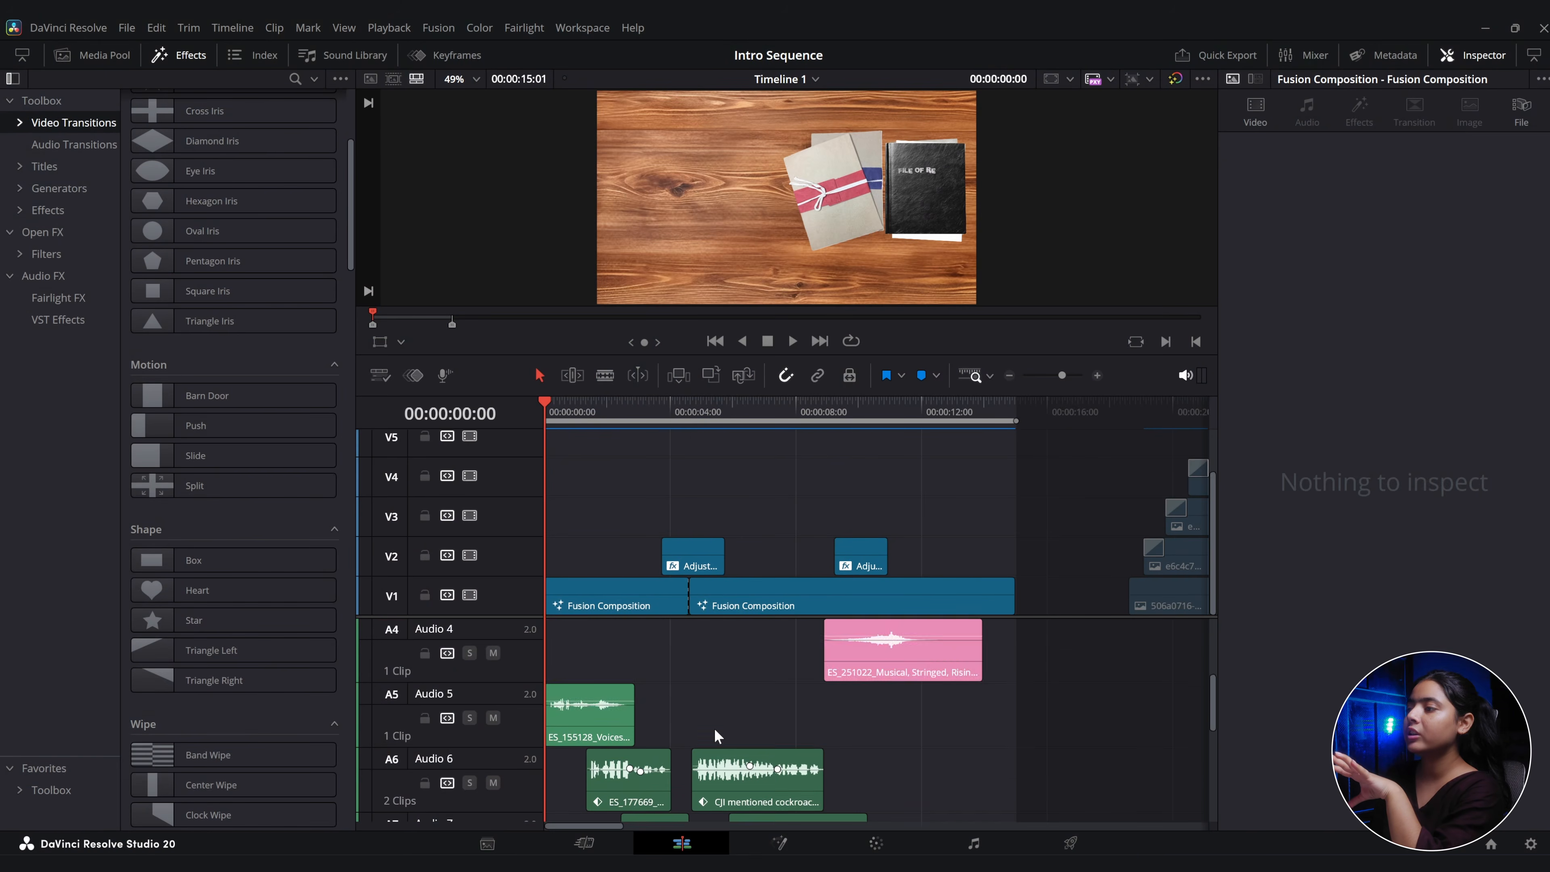
scroll(714, 729, up, 1)
scroll(714, 729, up, 3)
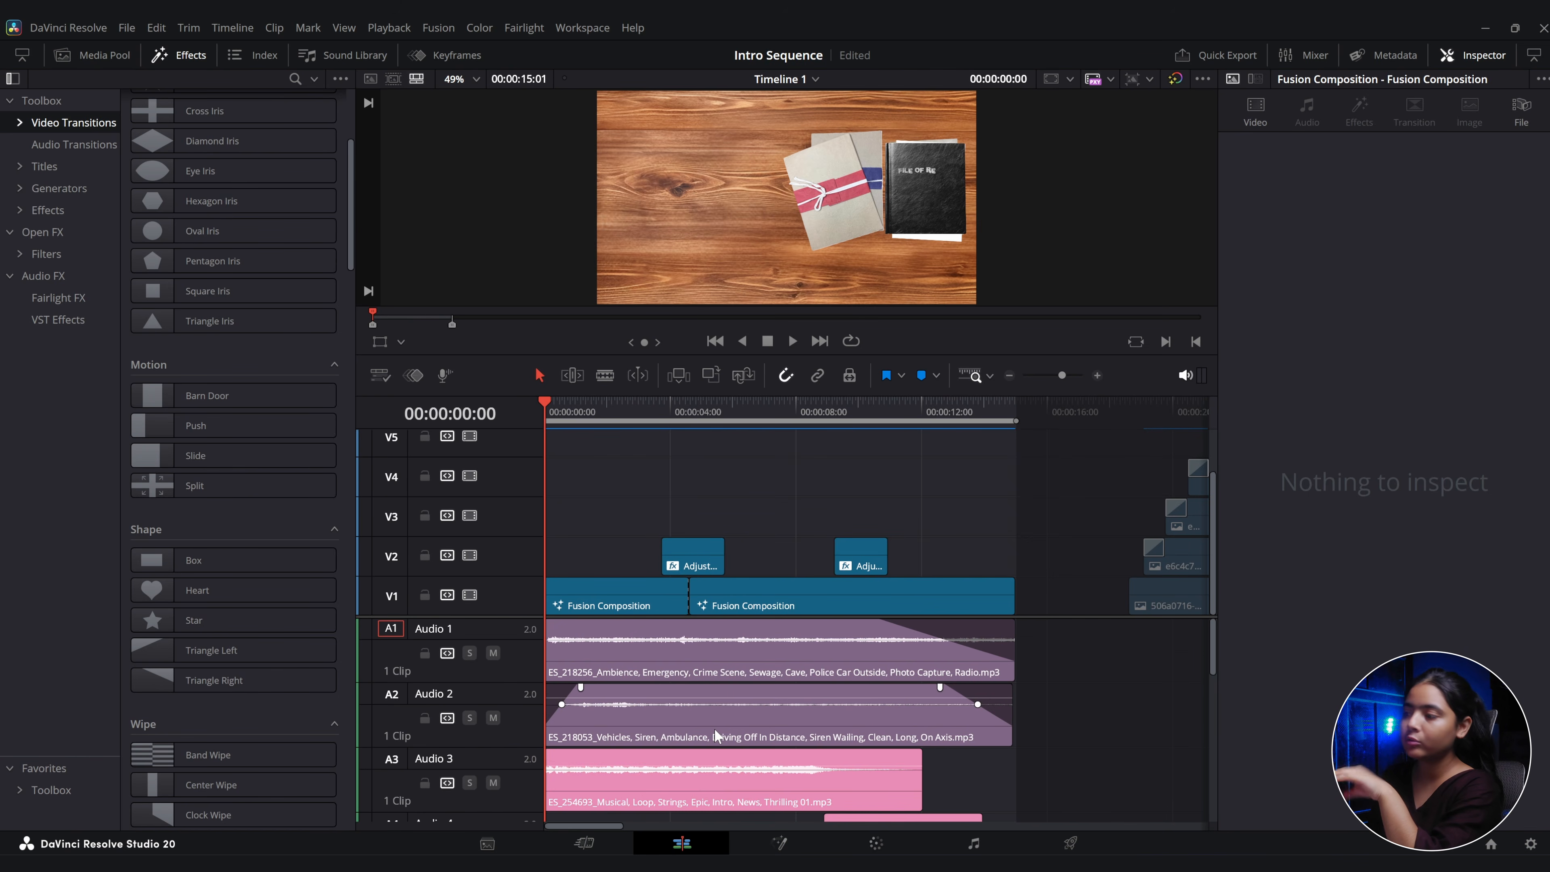
click(973, 843)
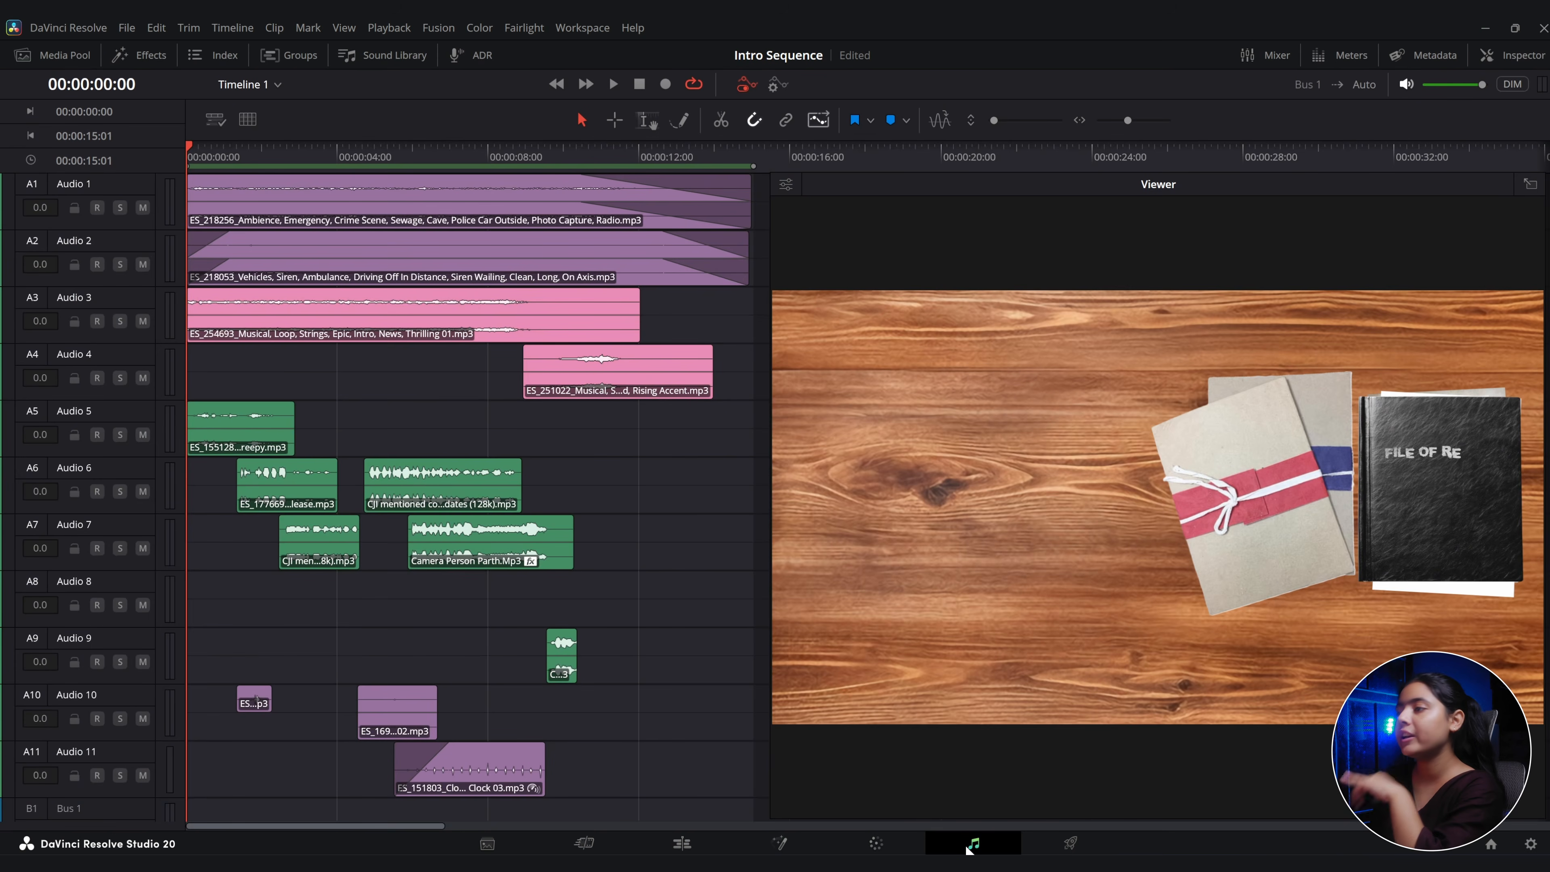
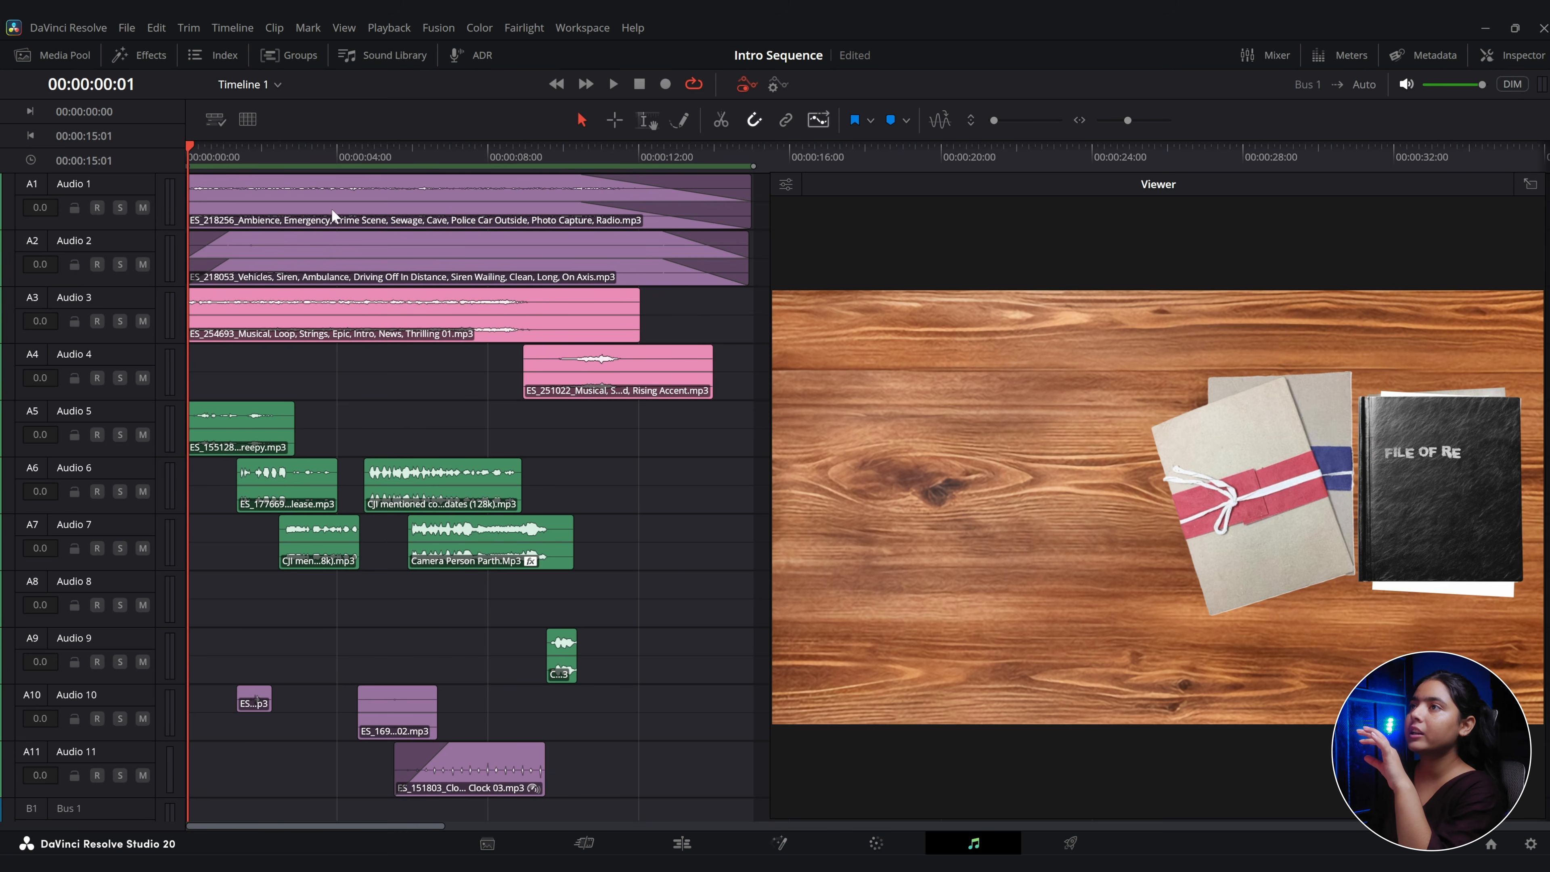
click(524, 149)
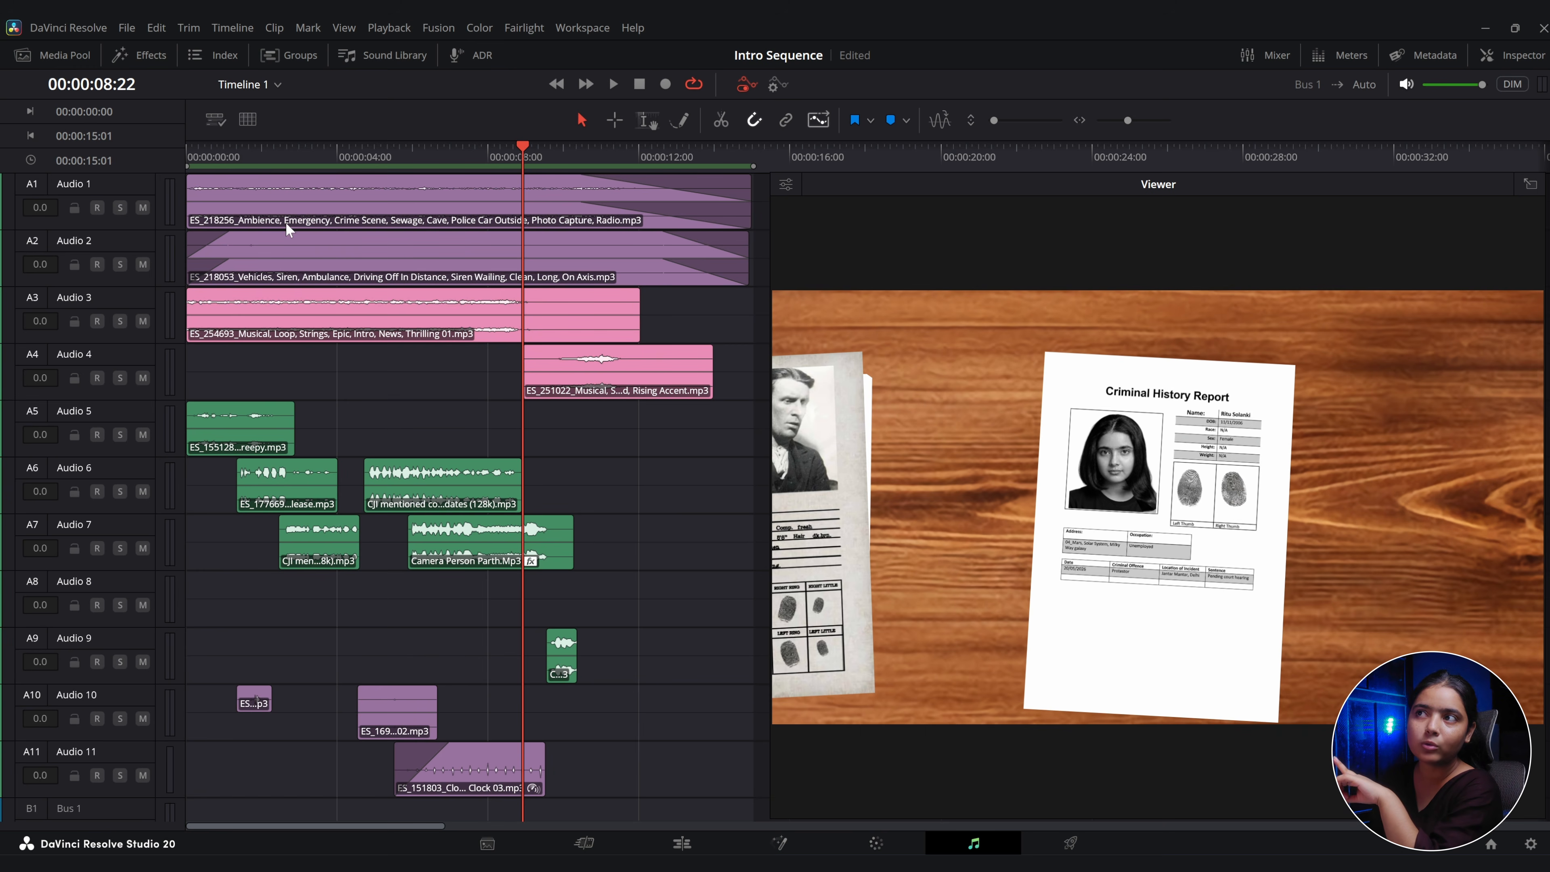
Solo the ambience track Audio 1, play from the start, and add the siren track Audio 2 to the solo.
click(119, 207)
click(194, 157)
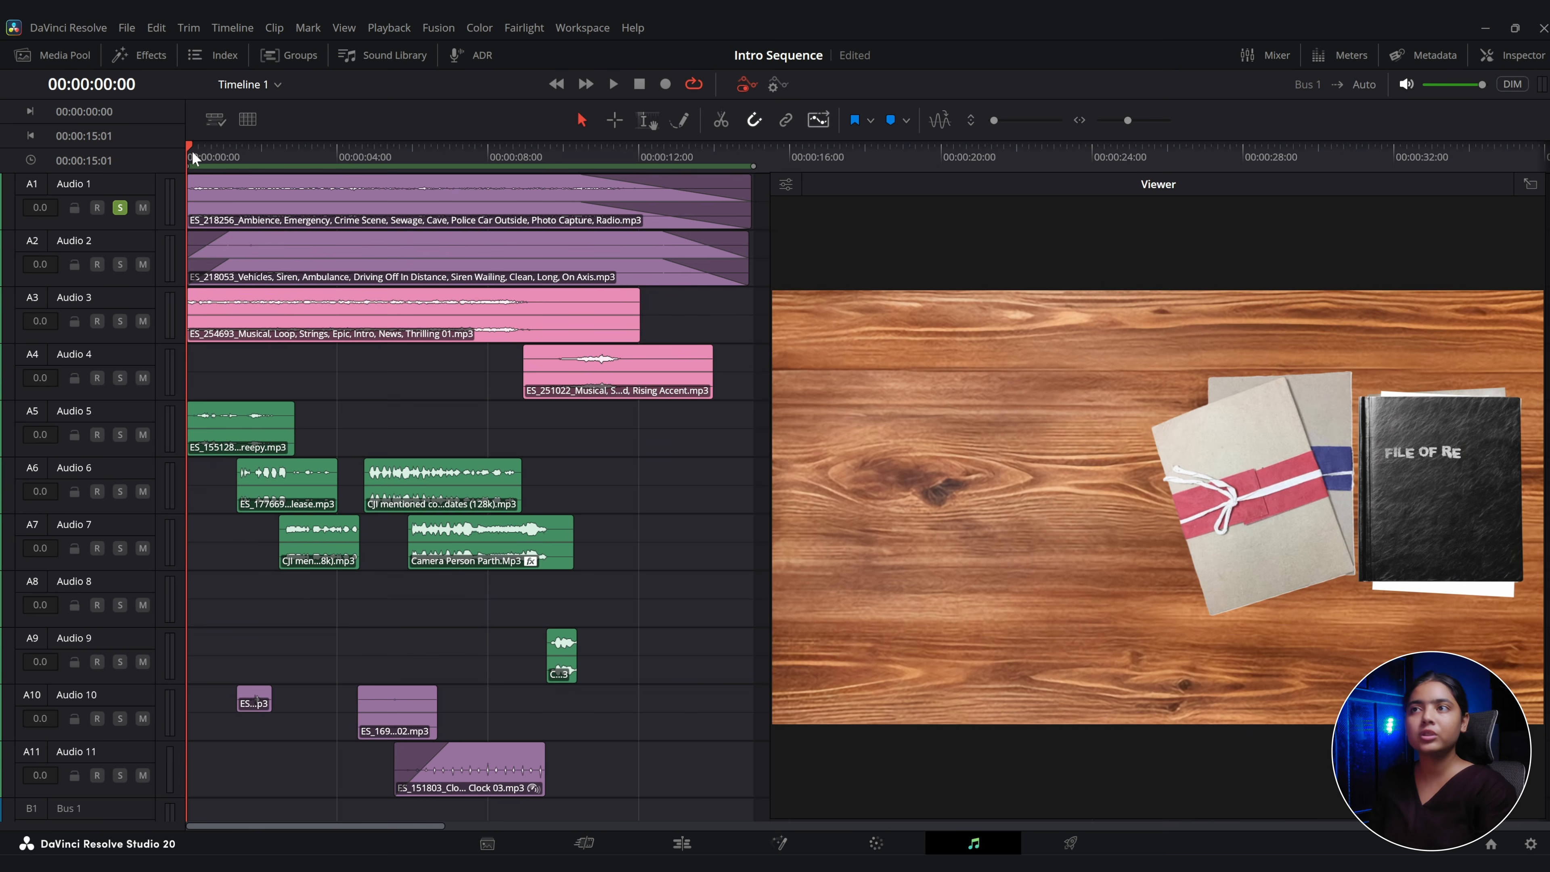
key(space)
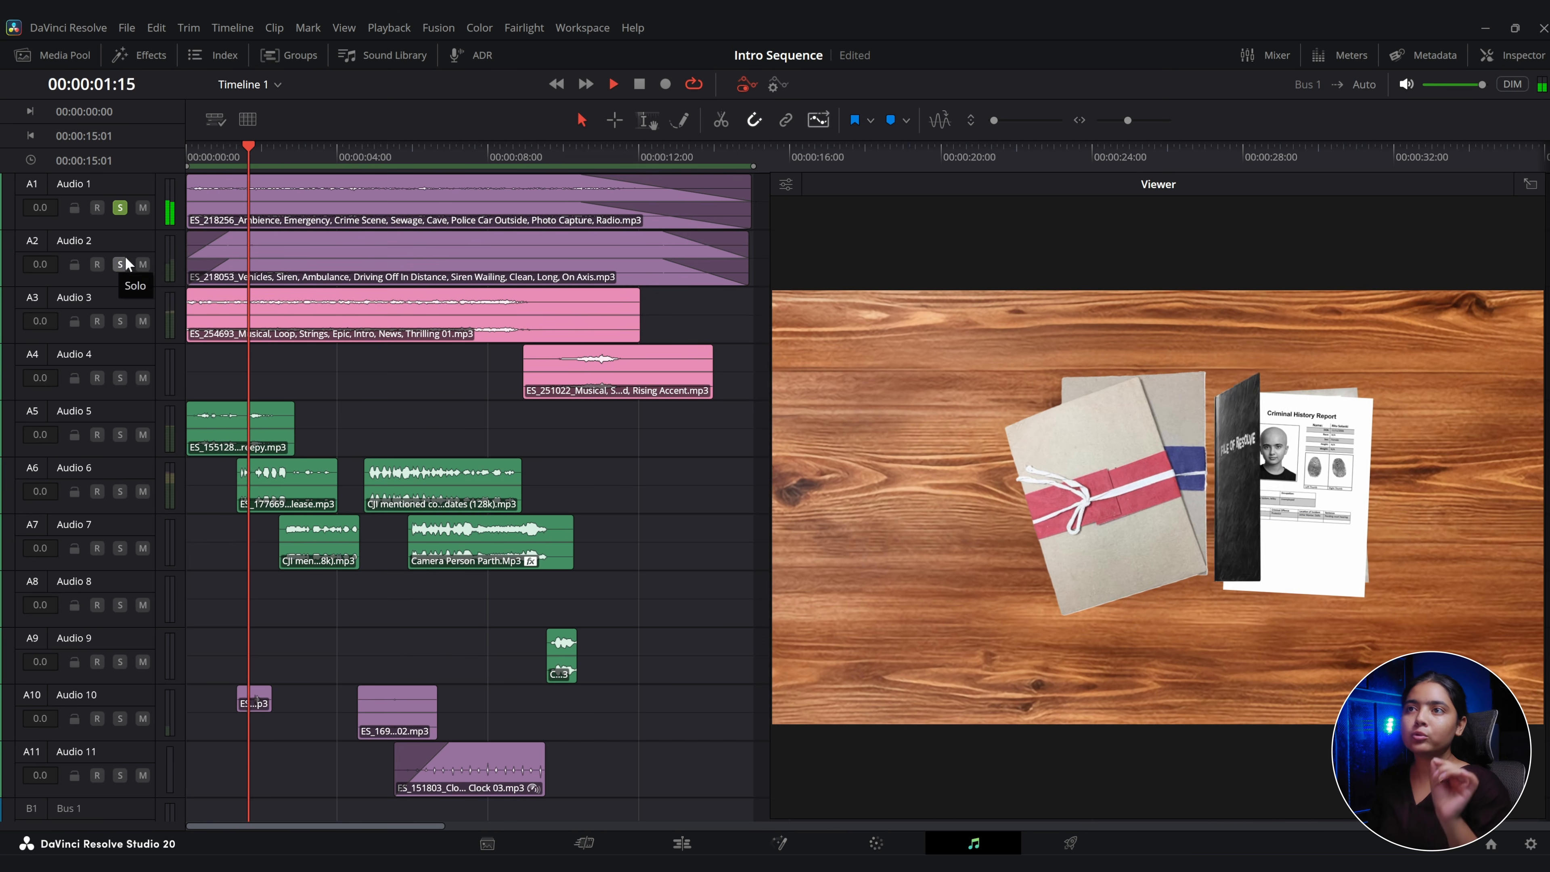
click(124, 264)
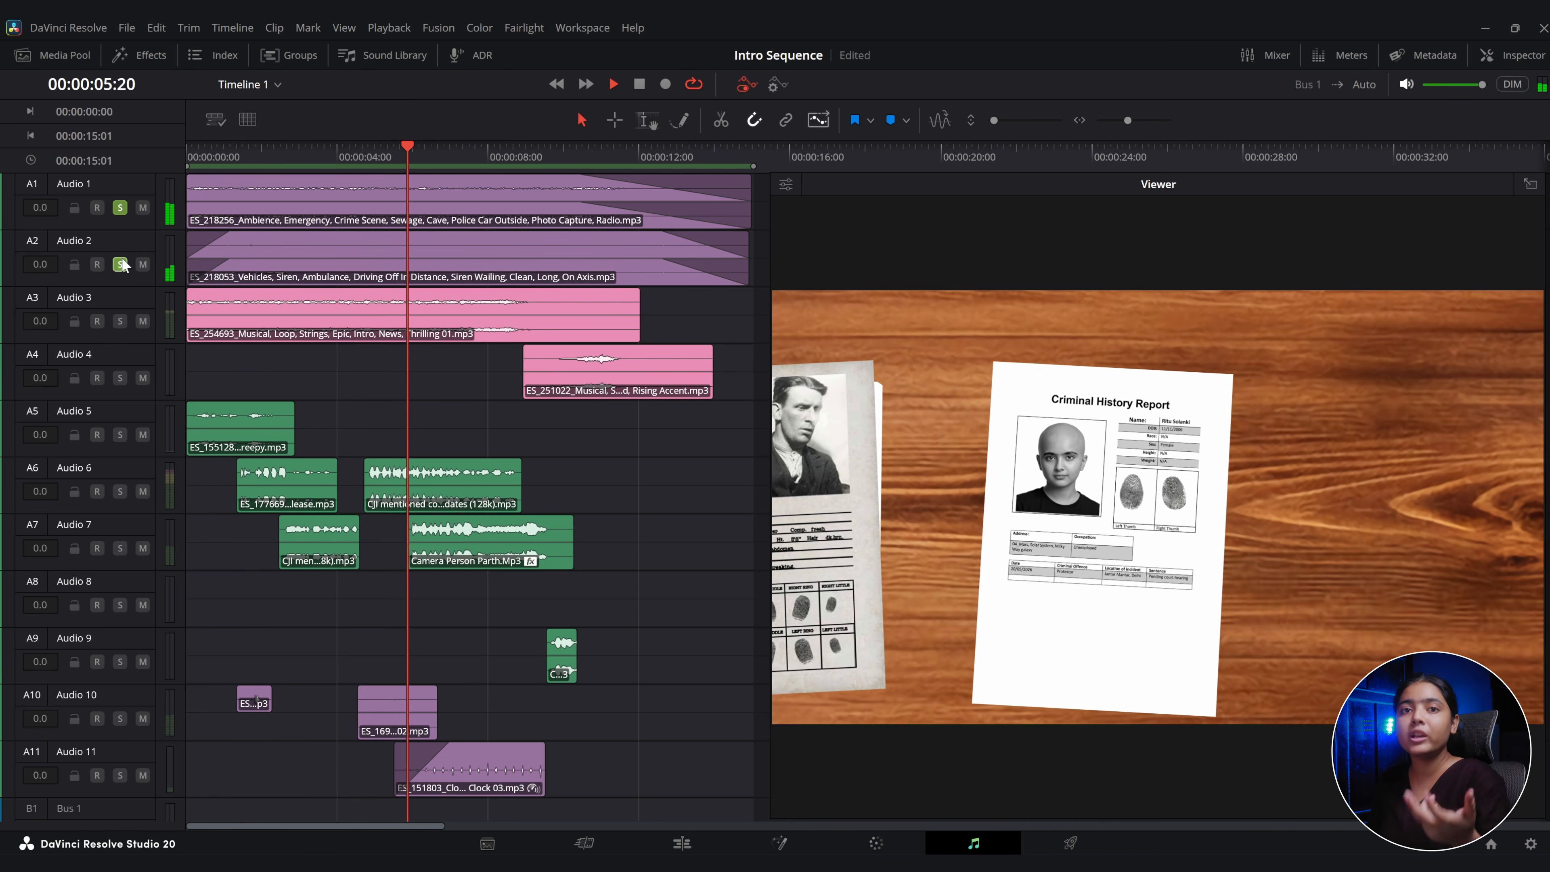
key(space)
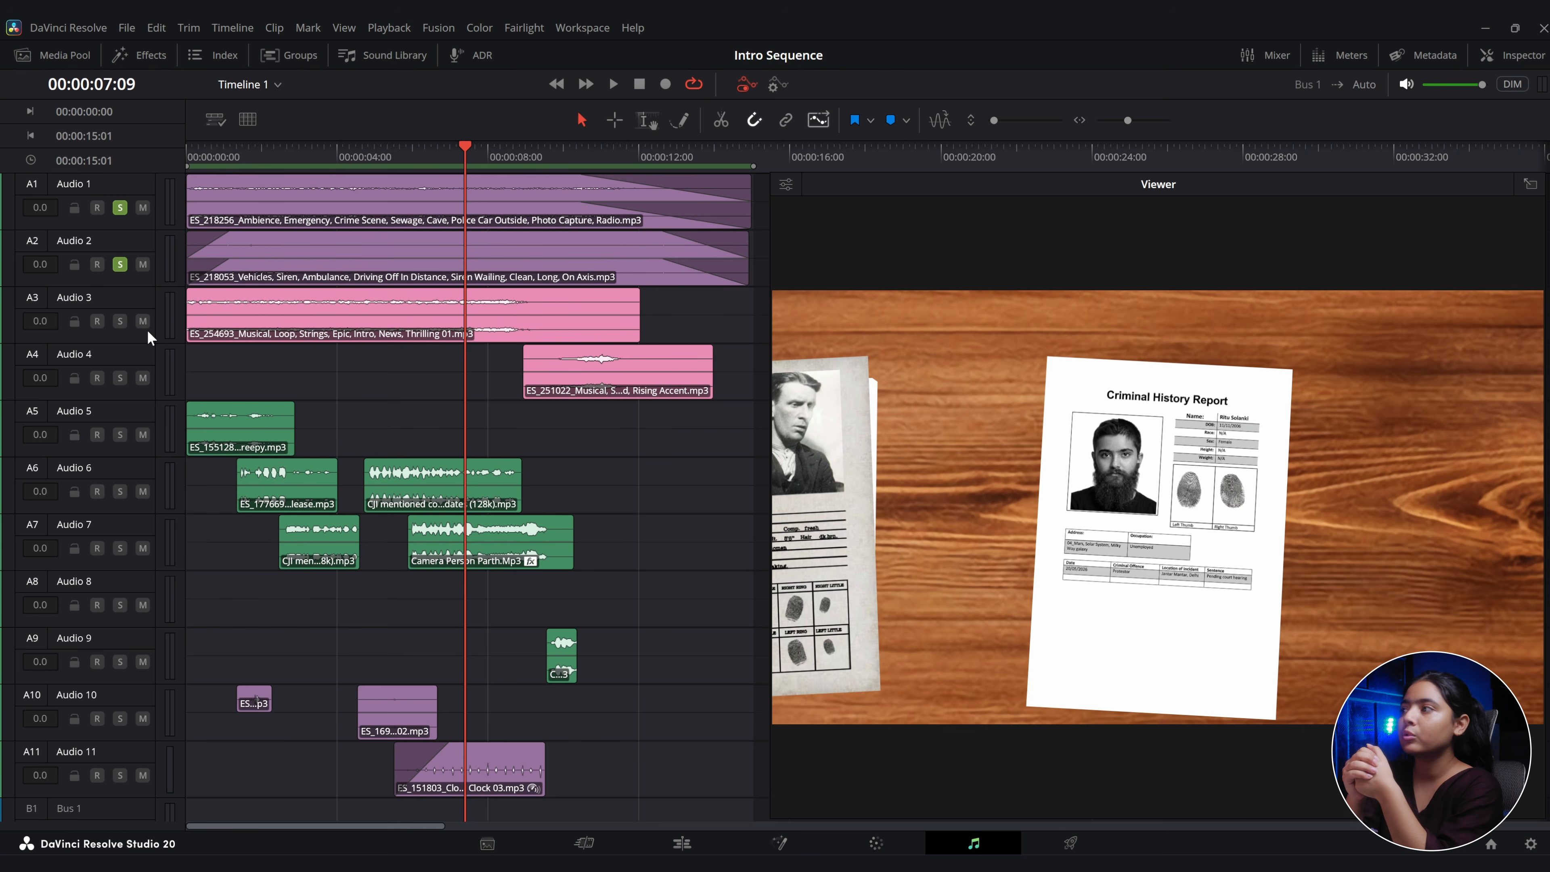
Solo the music loop on Audio 3 as well and listen to the mix from the timeline's start.
click(119, 320)
key(Home)
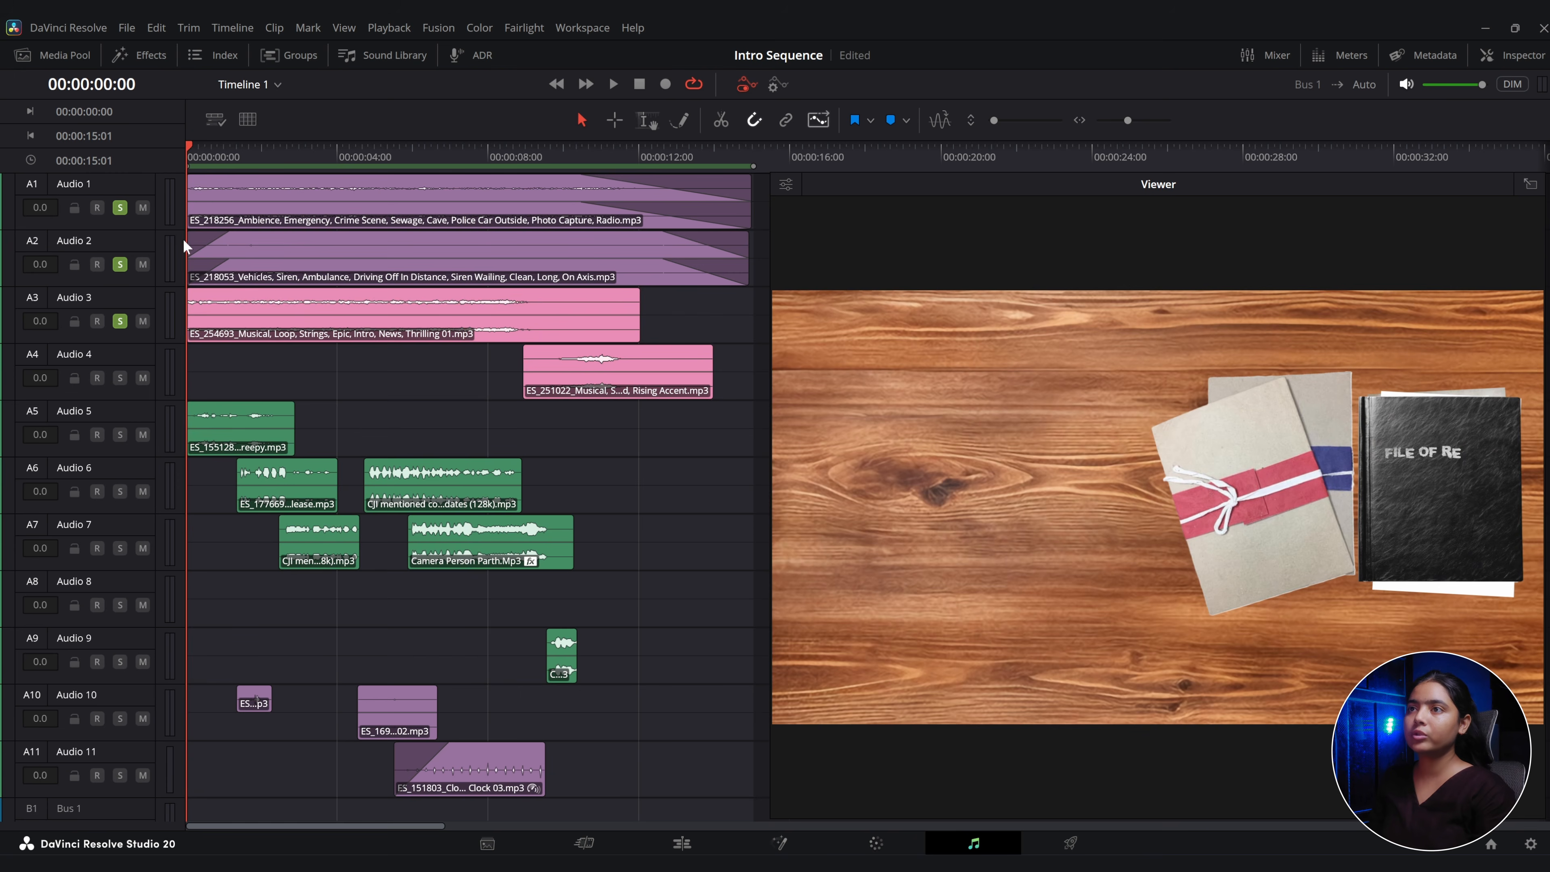
key(space)
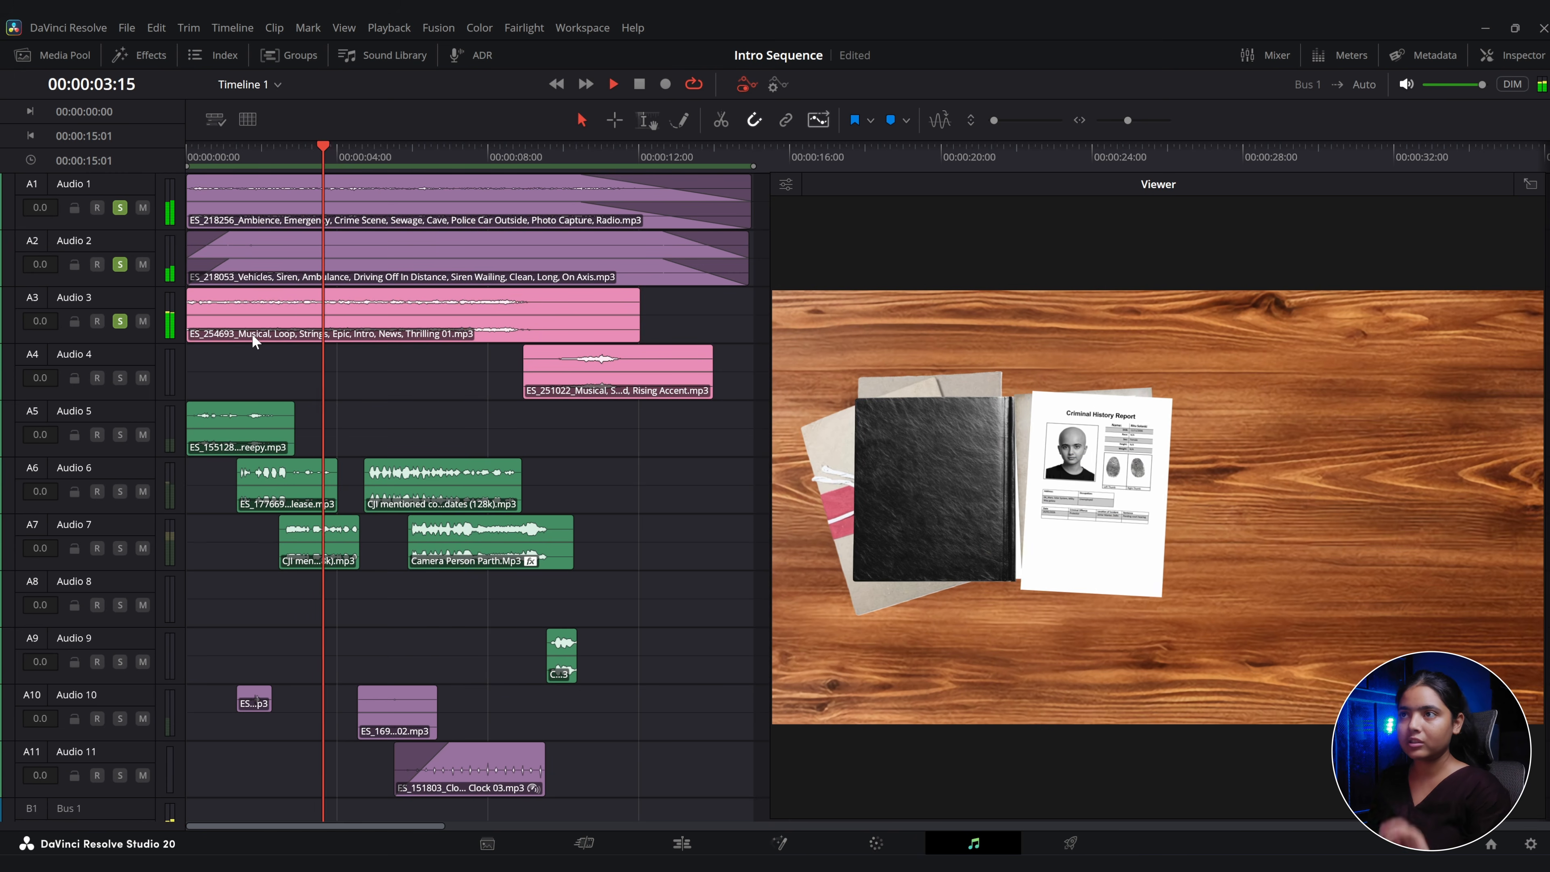
key(space)
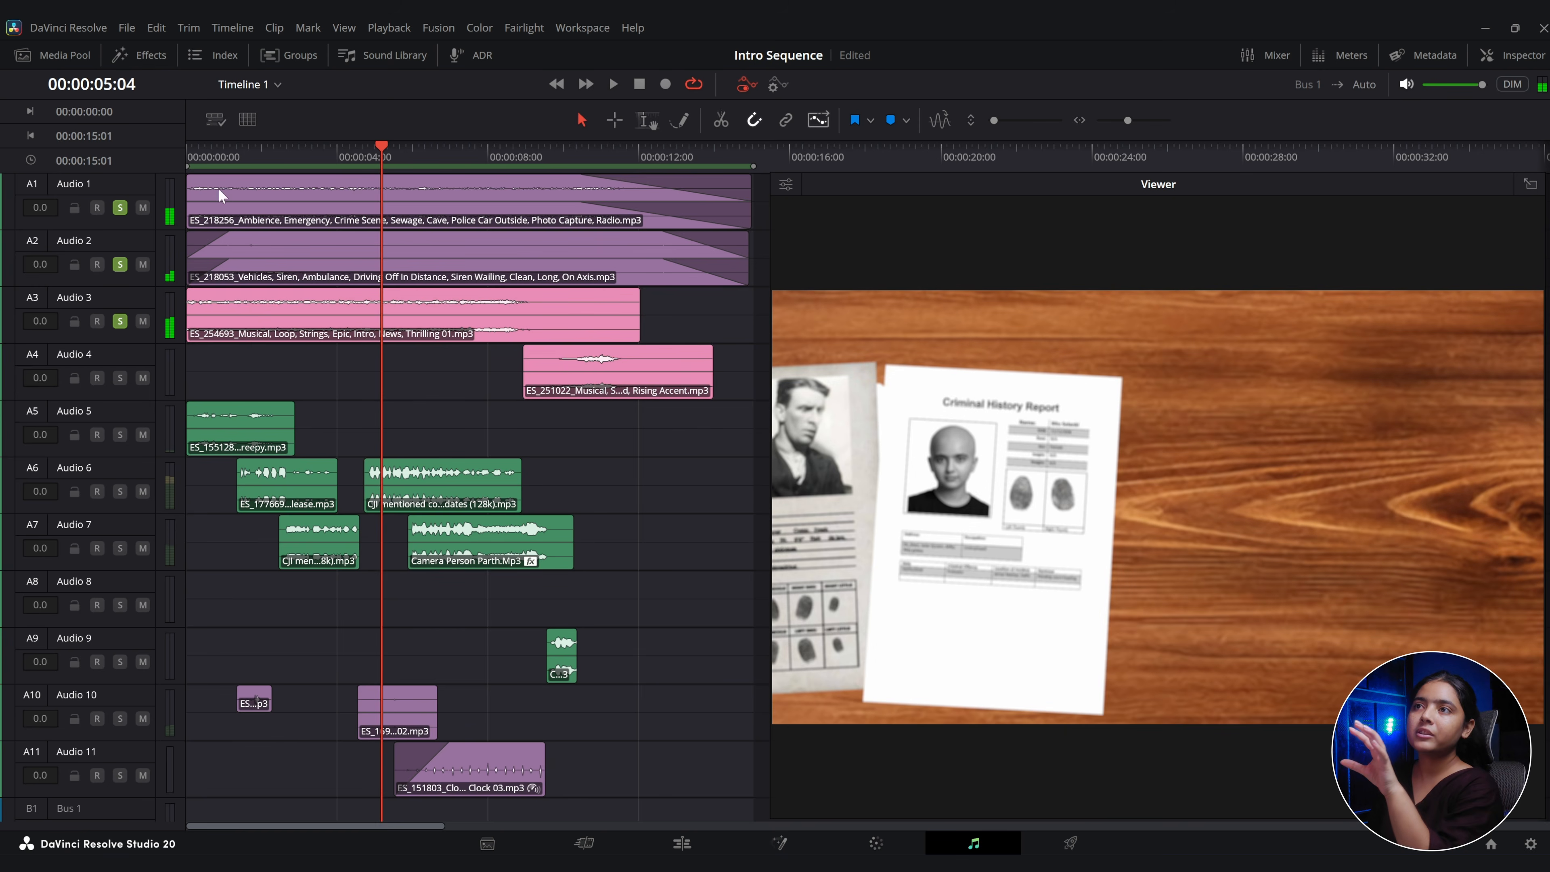
mouse_move(206, 154)
mouse_down()
mouse_move(166, 157)
mouse_move(202, 159)
mouse_up()
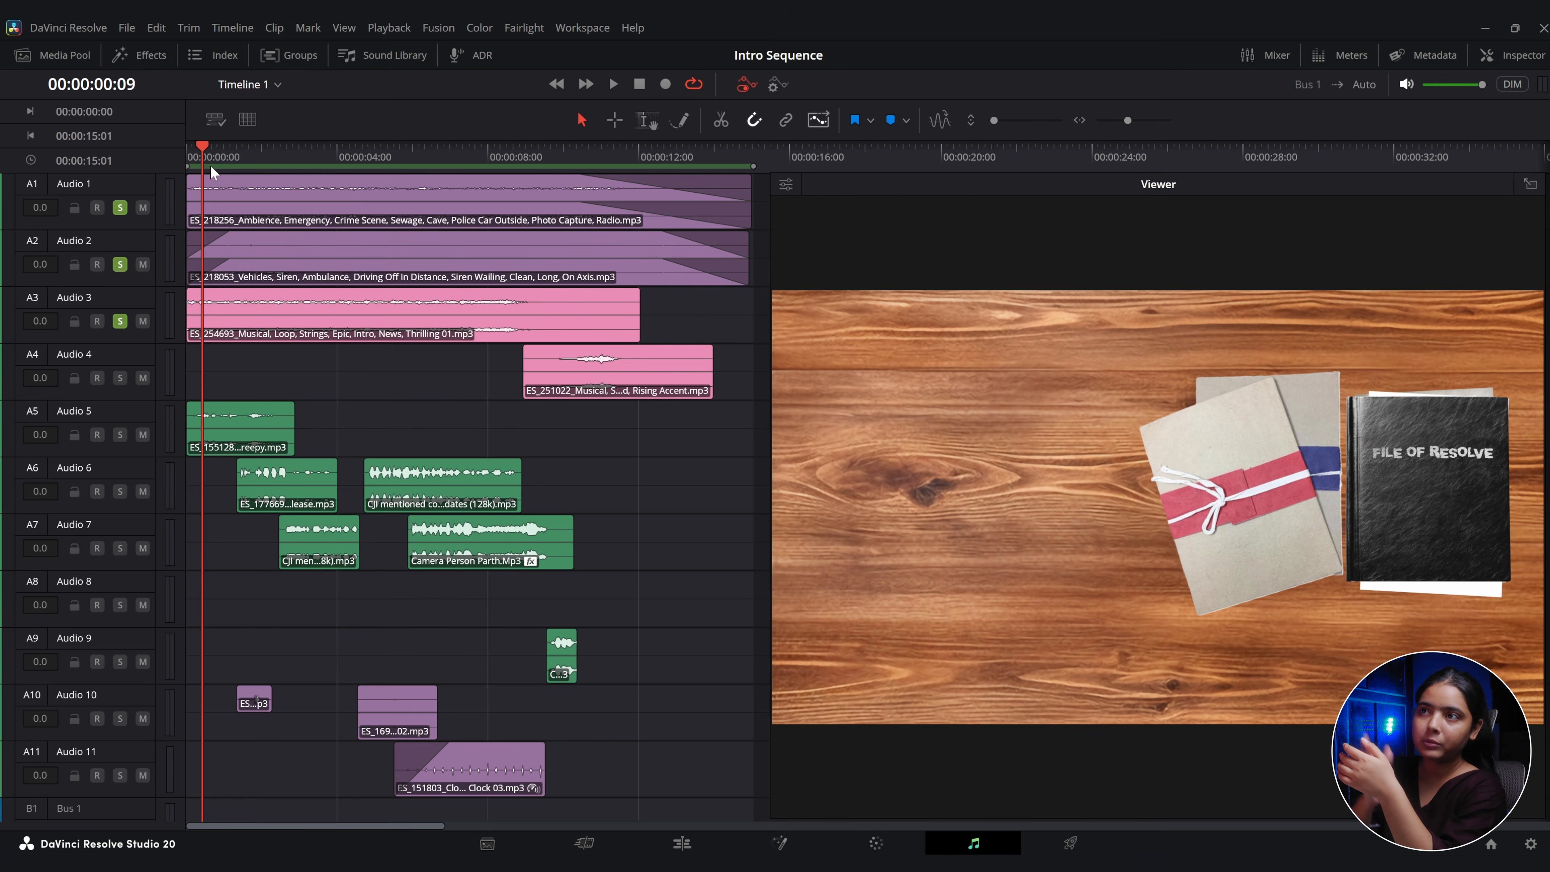
drag(202, 157, 167, 157)
key(space)
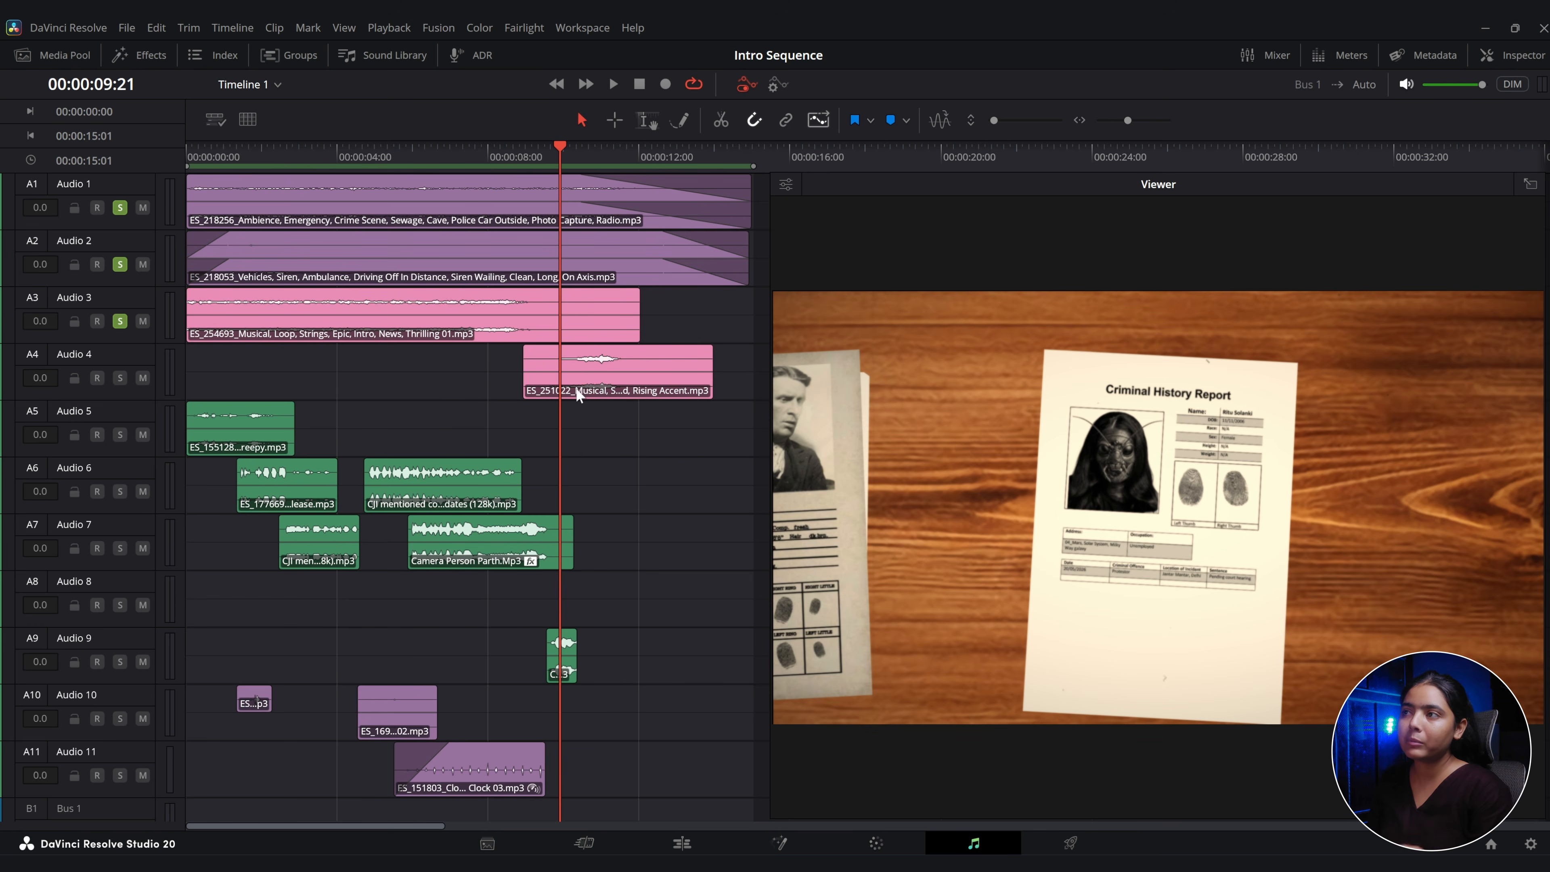
Add Audio 4's rising accent to the solo, listen from 00:00:09:21 and return to the timeline's start.
click(120, 378)
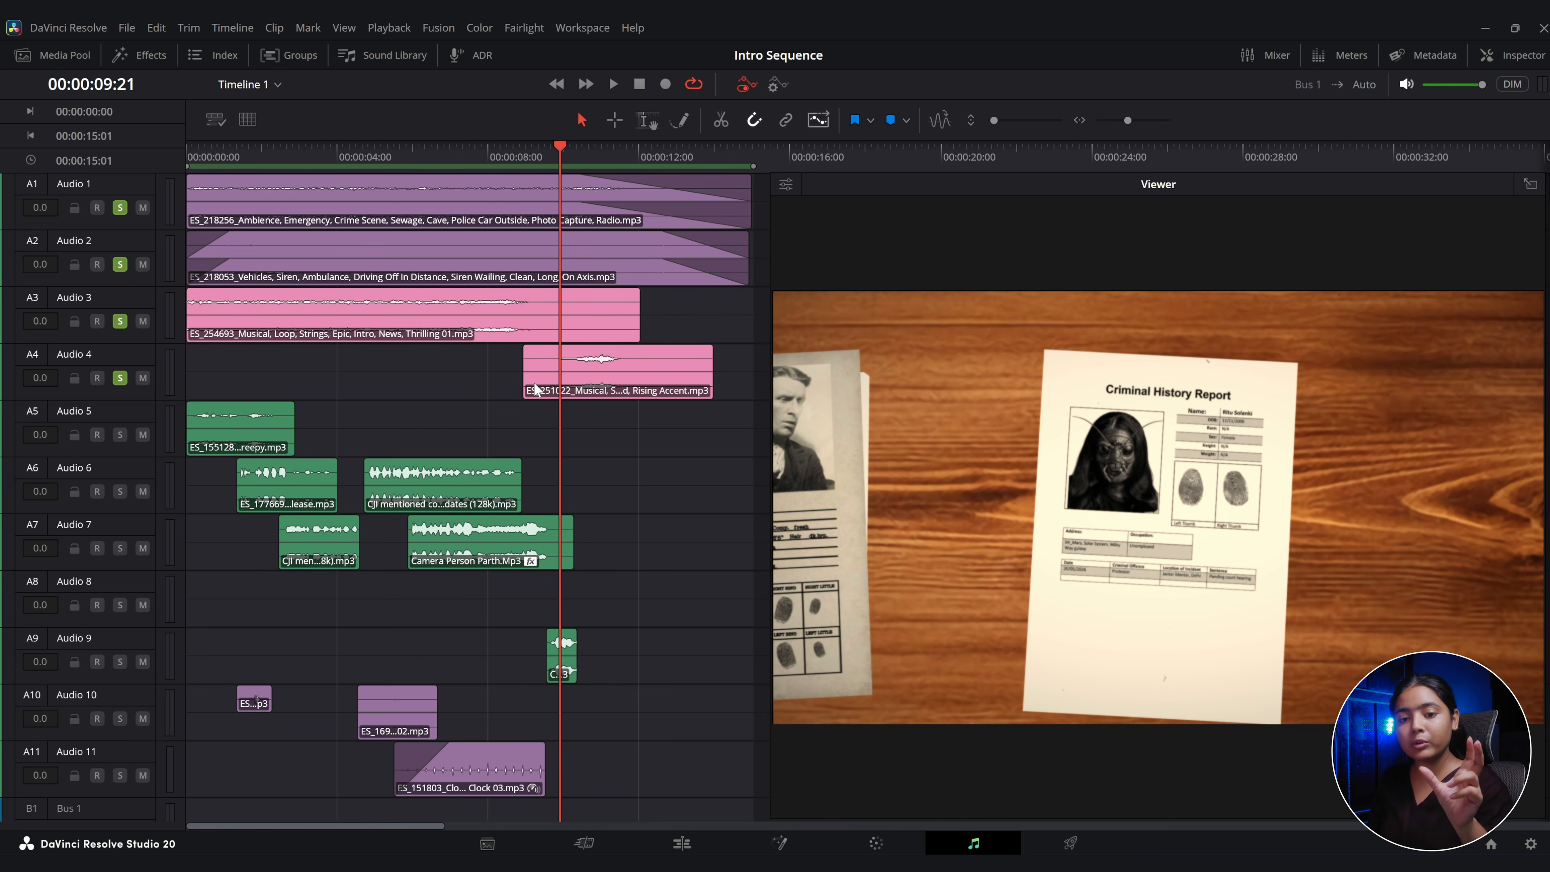
key(space)
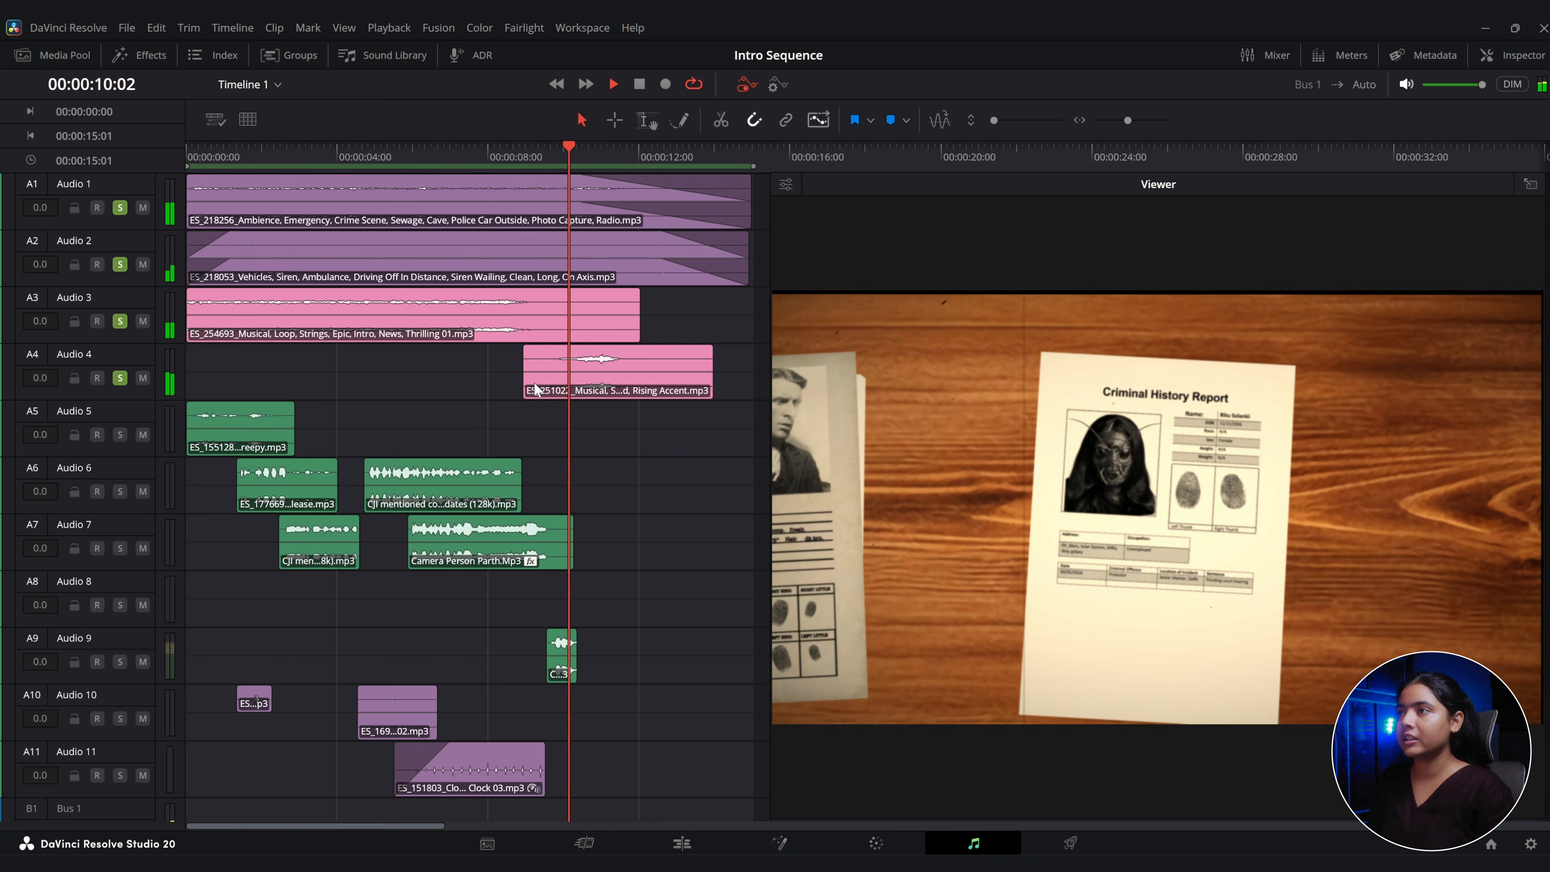
key(space)
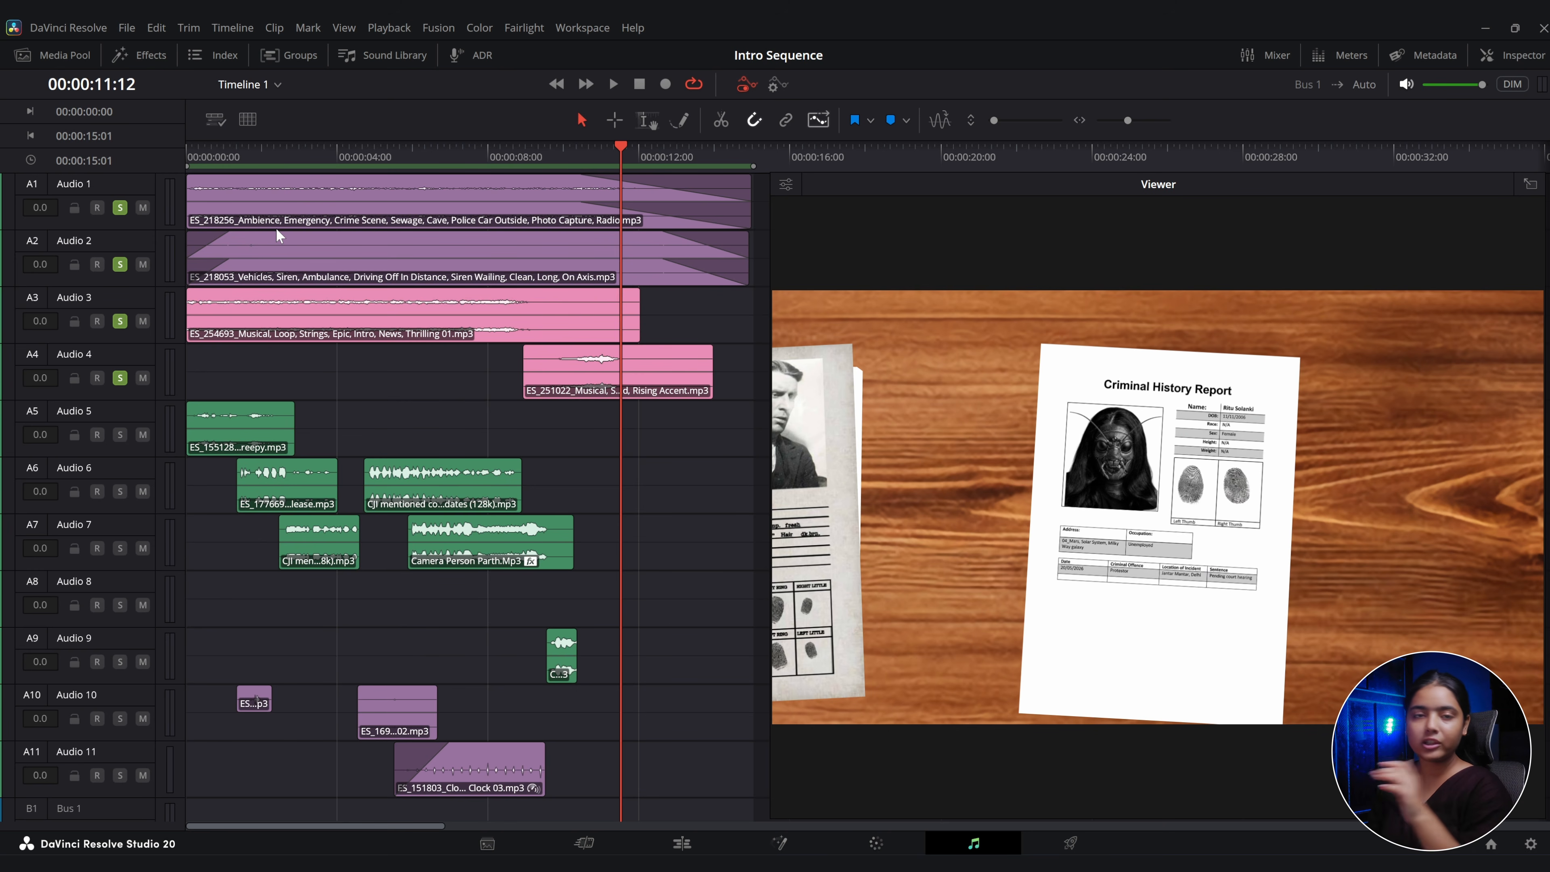
key(Home)
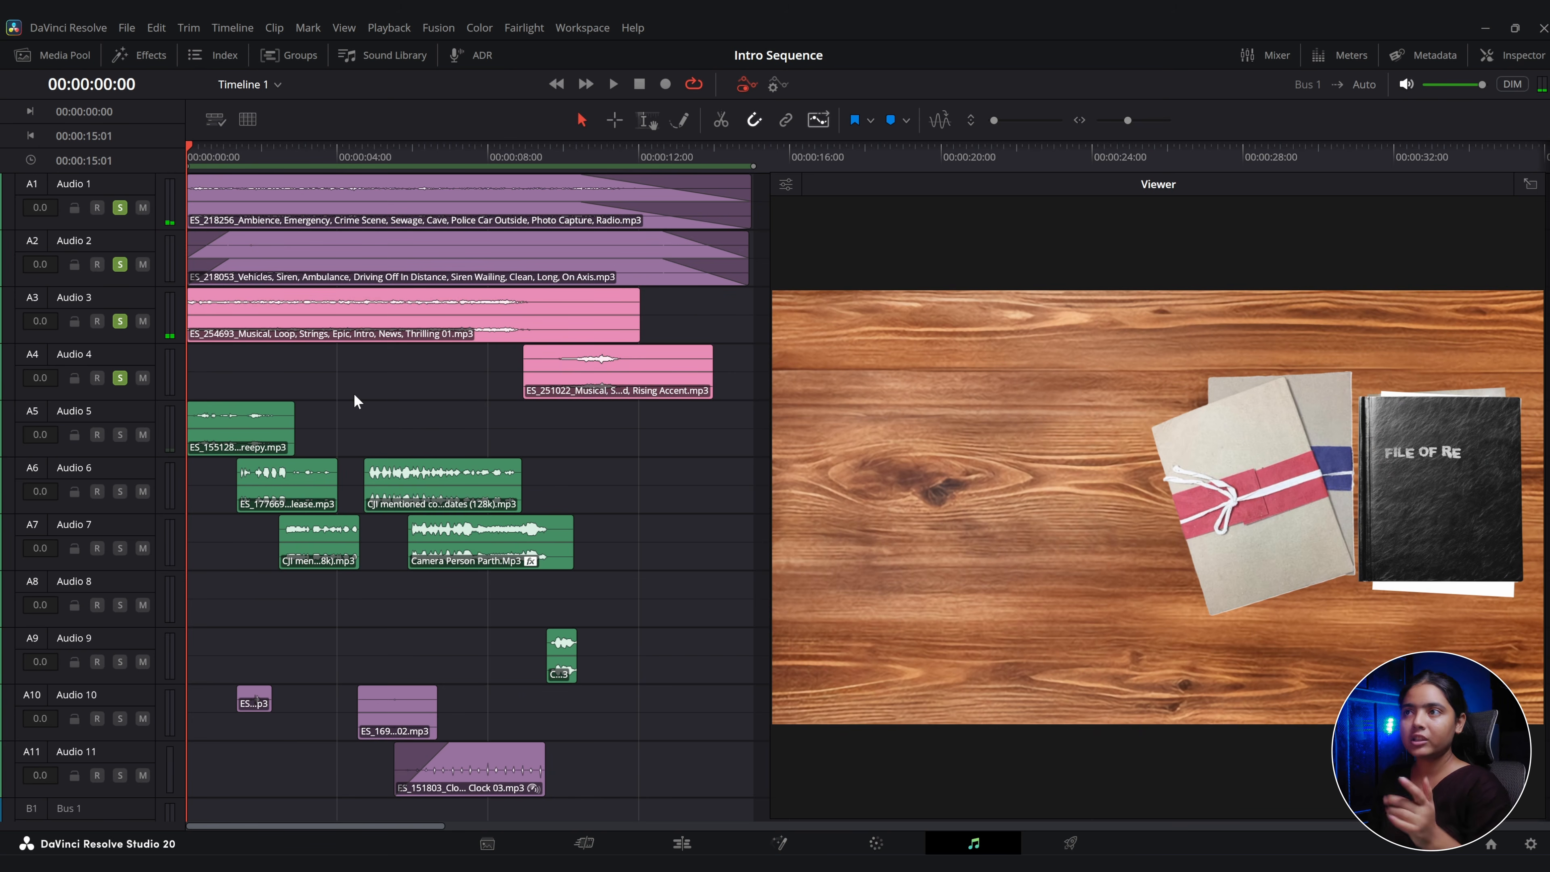
Listen to the current solo mix from the start and add tracks Audio 5 through Audio 9 to the solo.
key(space)
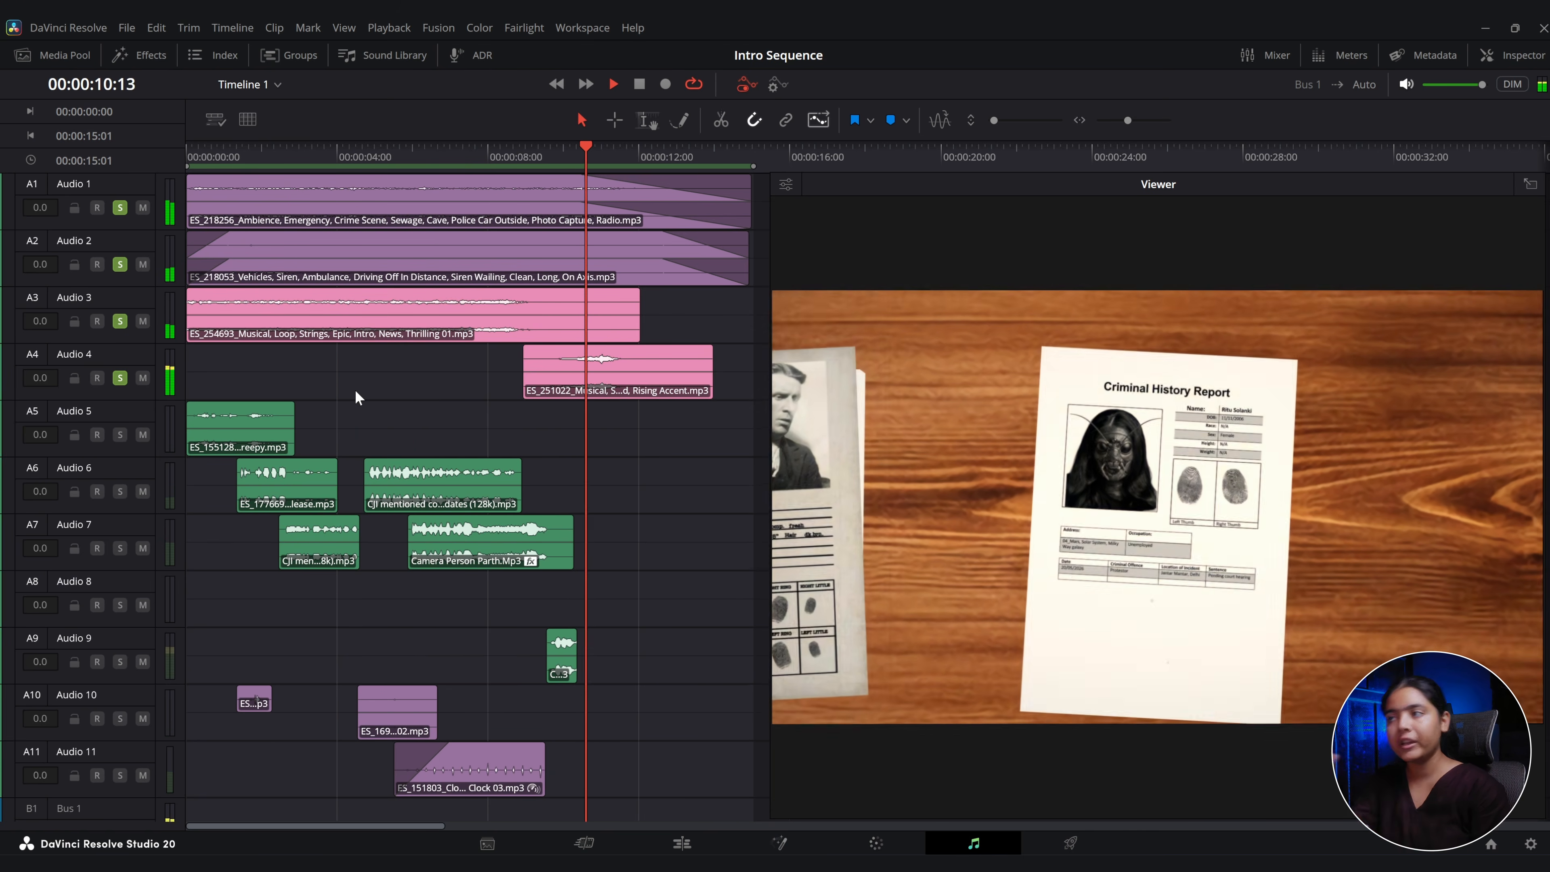
key(space)
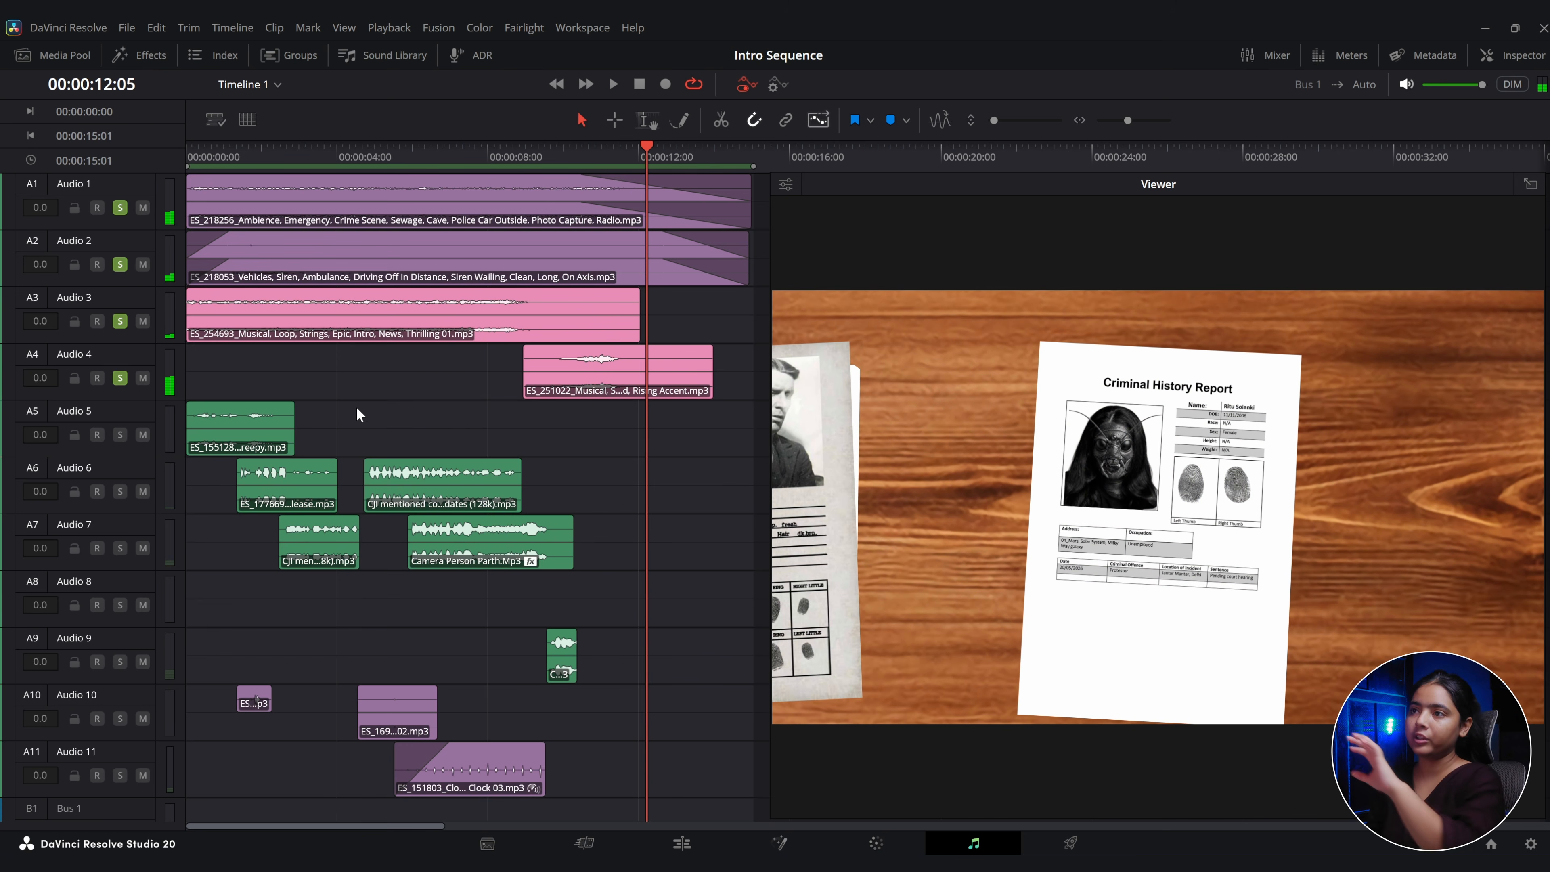
click(120, 434)
click(120, 491)
click(120, 550)
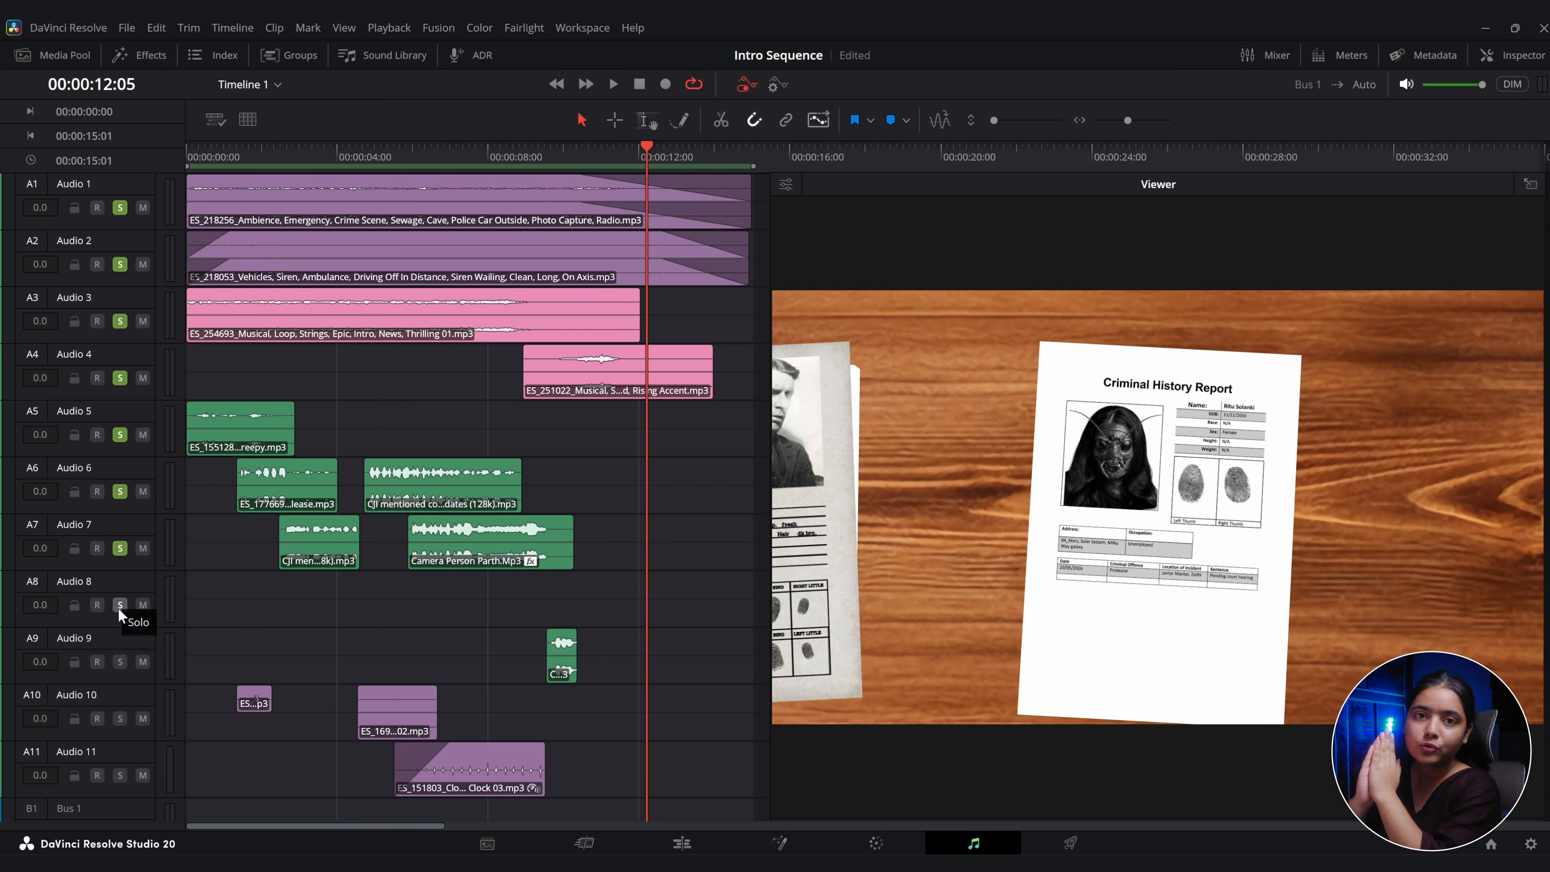
click(121, 606)
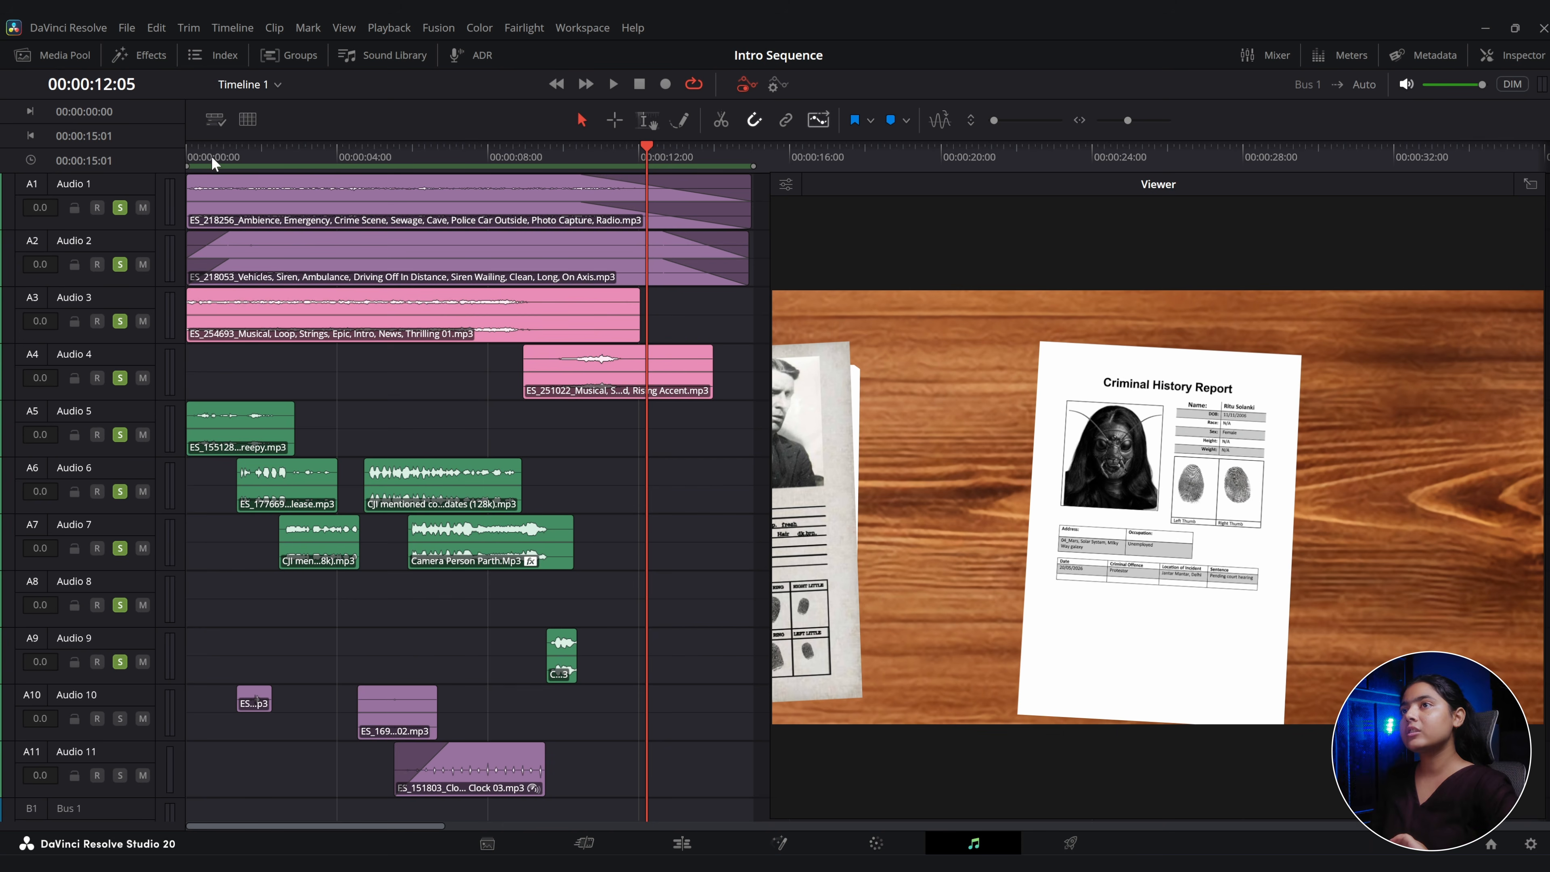
Listen from the timeline's start to the mix with the voice tracks Audio 5 through Audio 9 included.
key(Home)
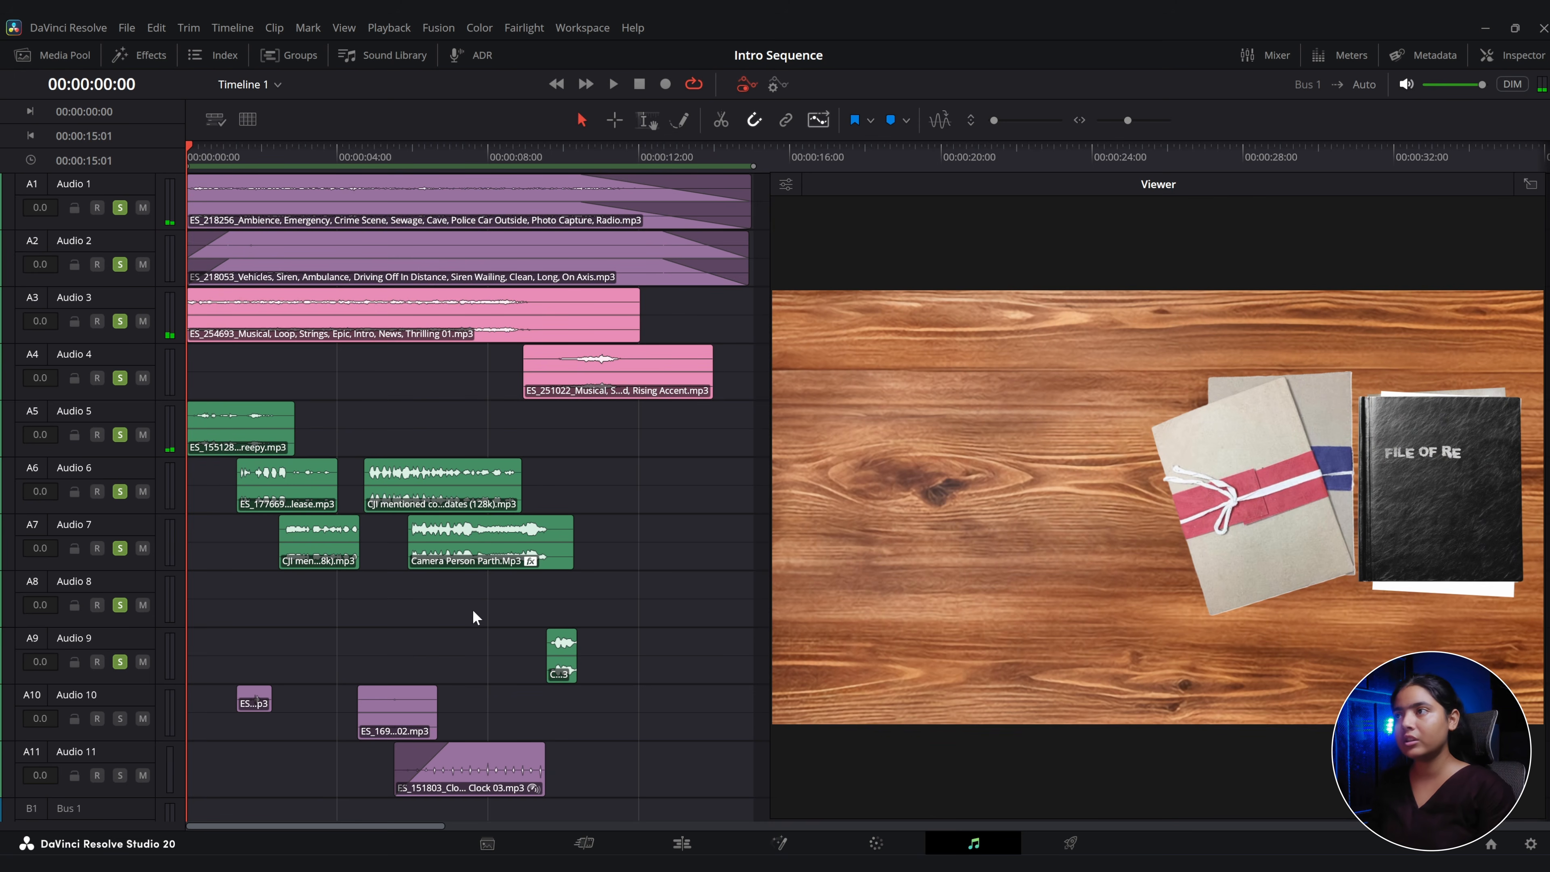
key(space)
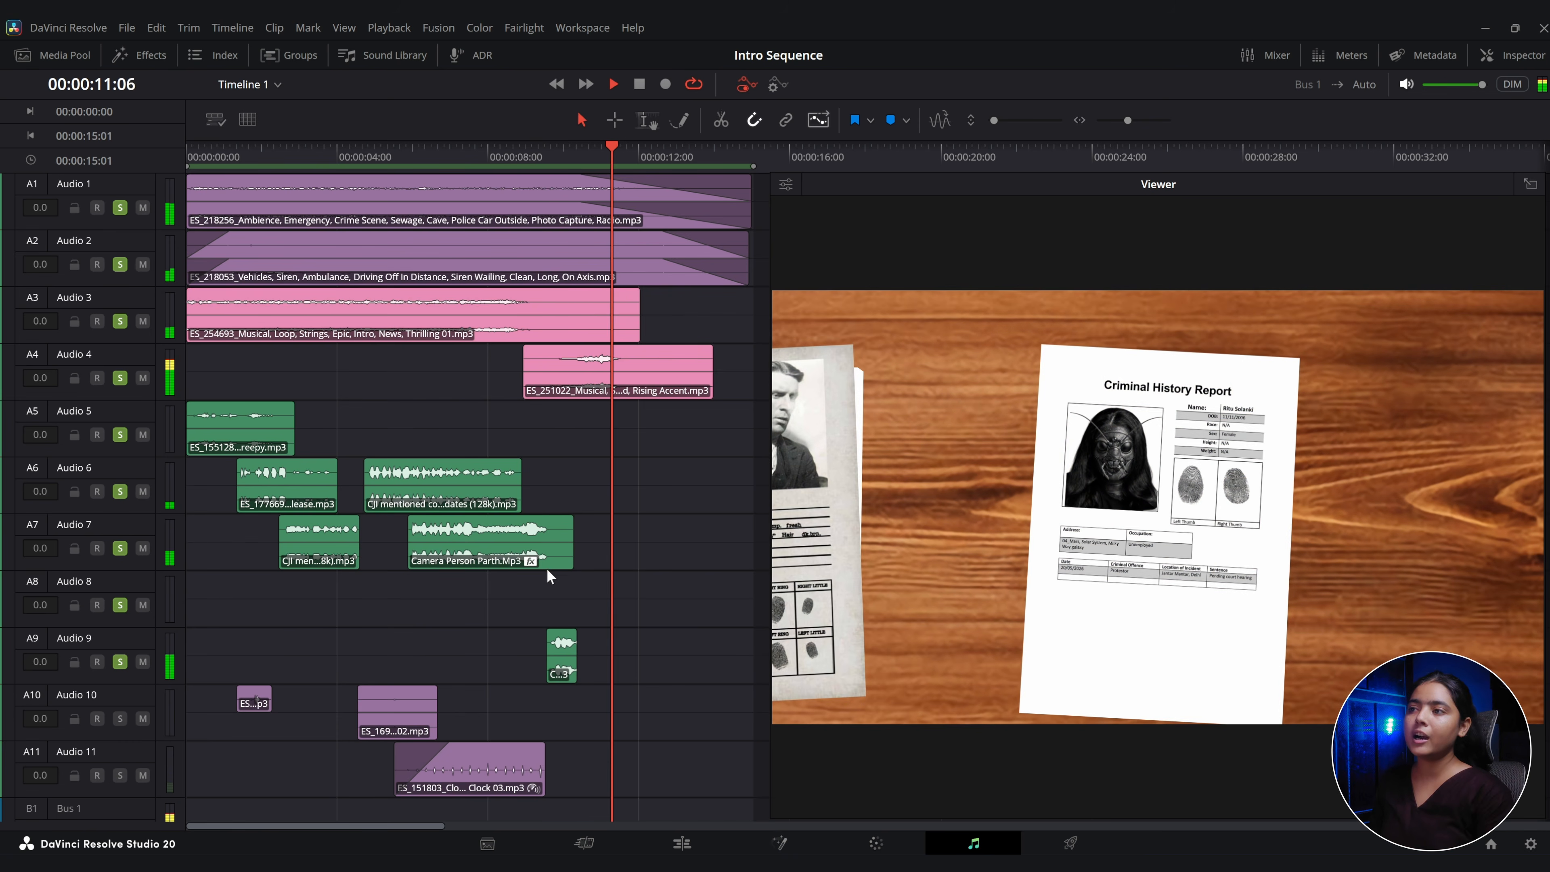
key(space)
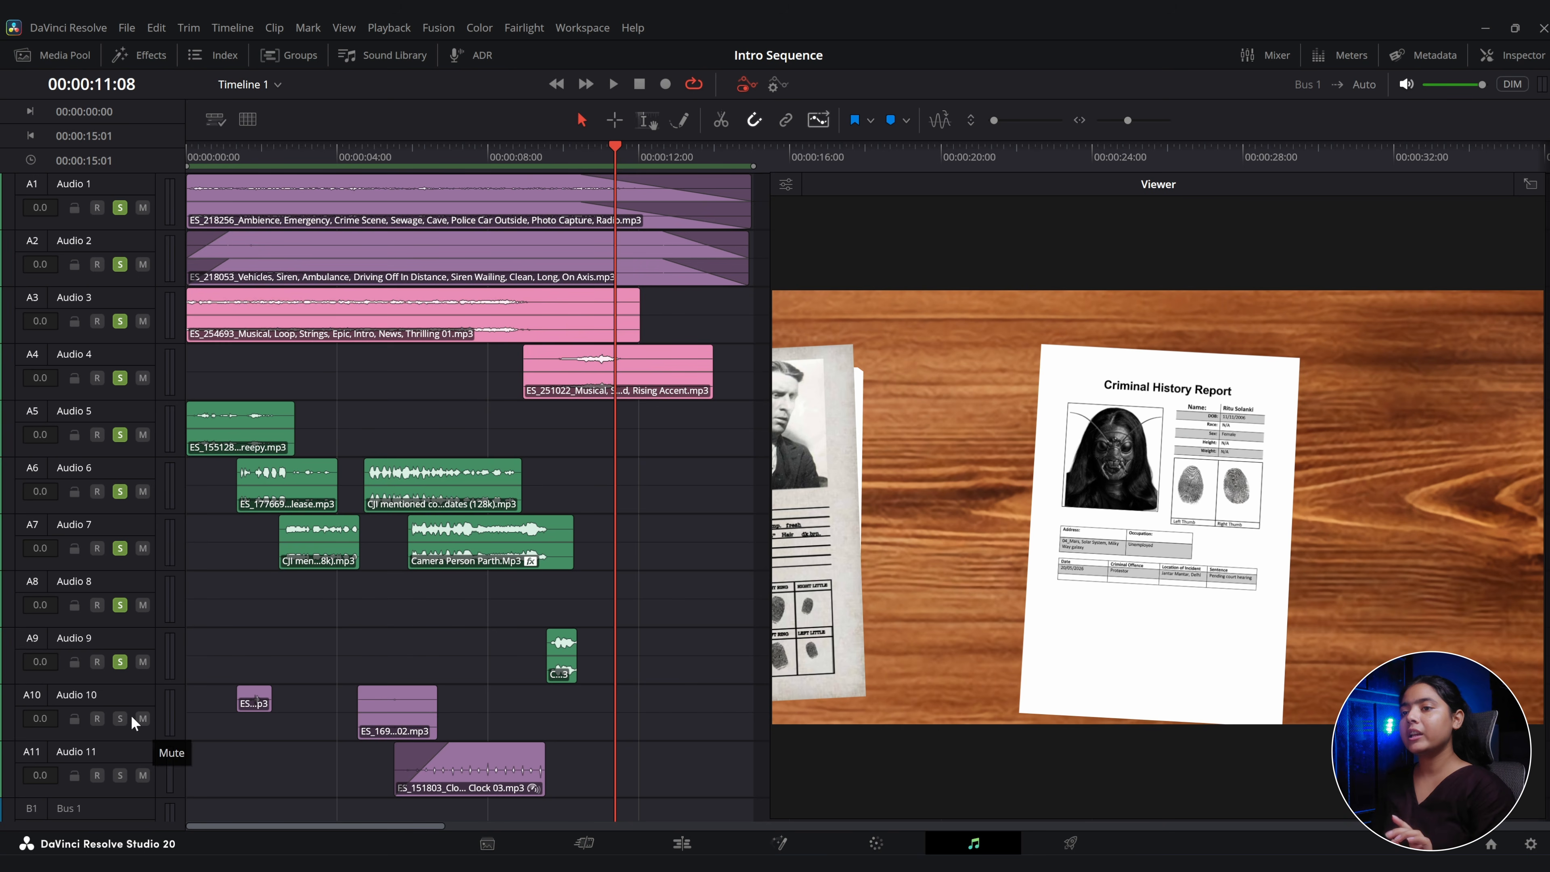
Add Audio 10 and Audio 11 to the solo and listen around the first Audio 10 sound effect.
click(119, 718)
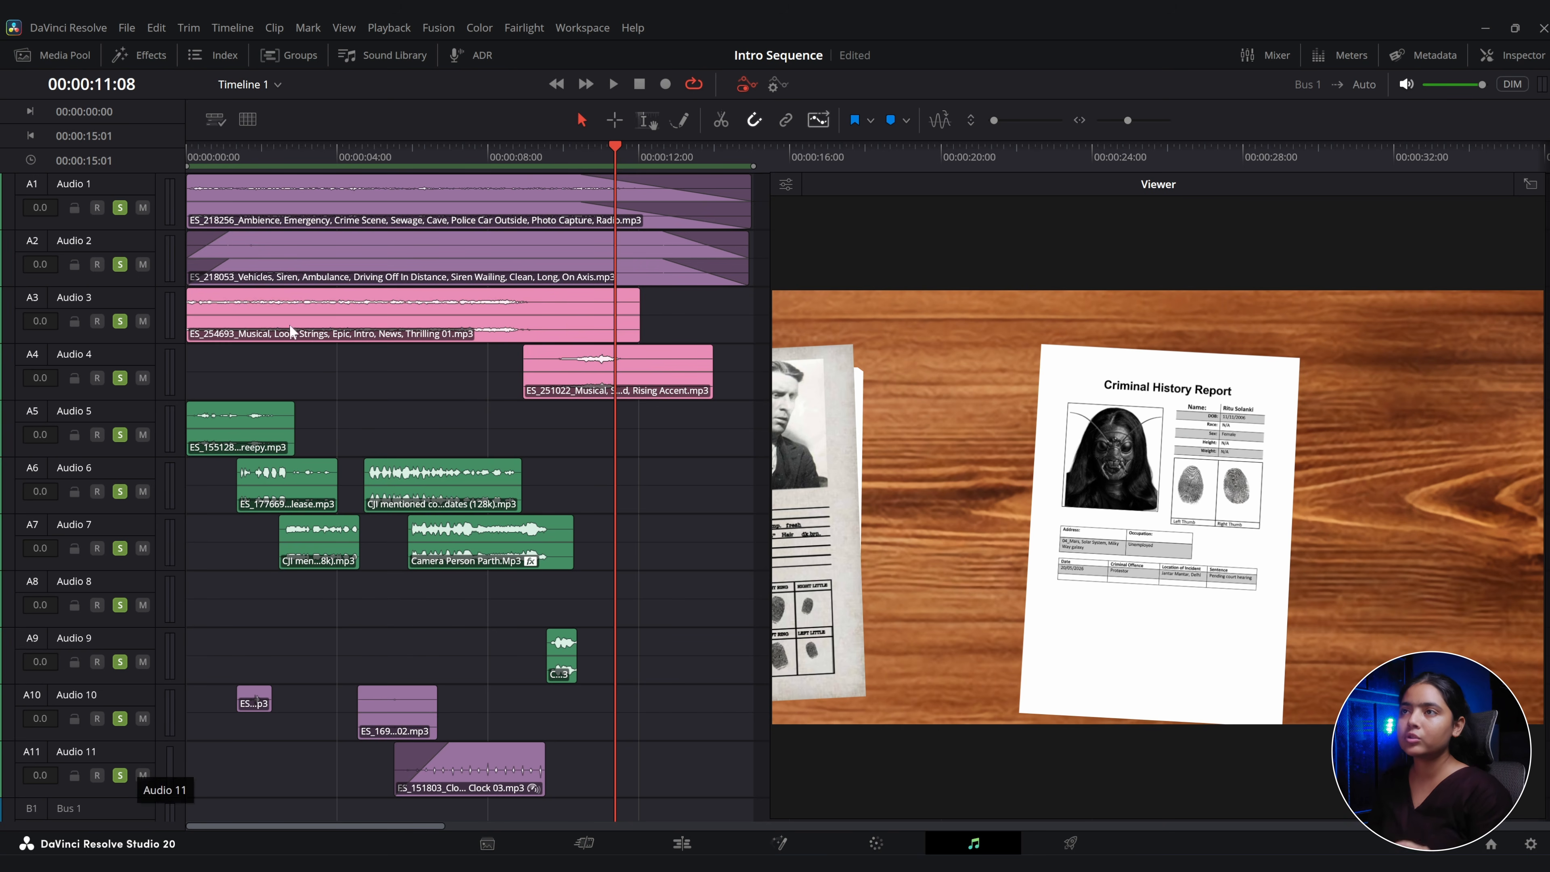
click(237, 156)
key(space)
key(space)
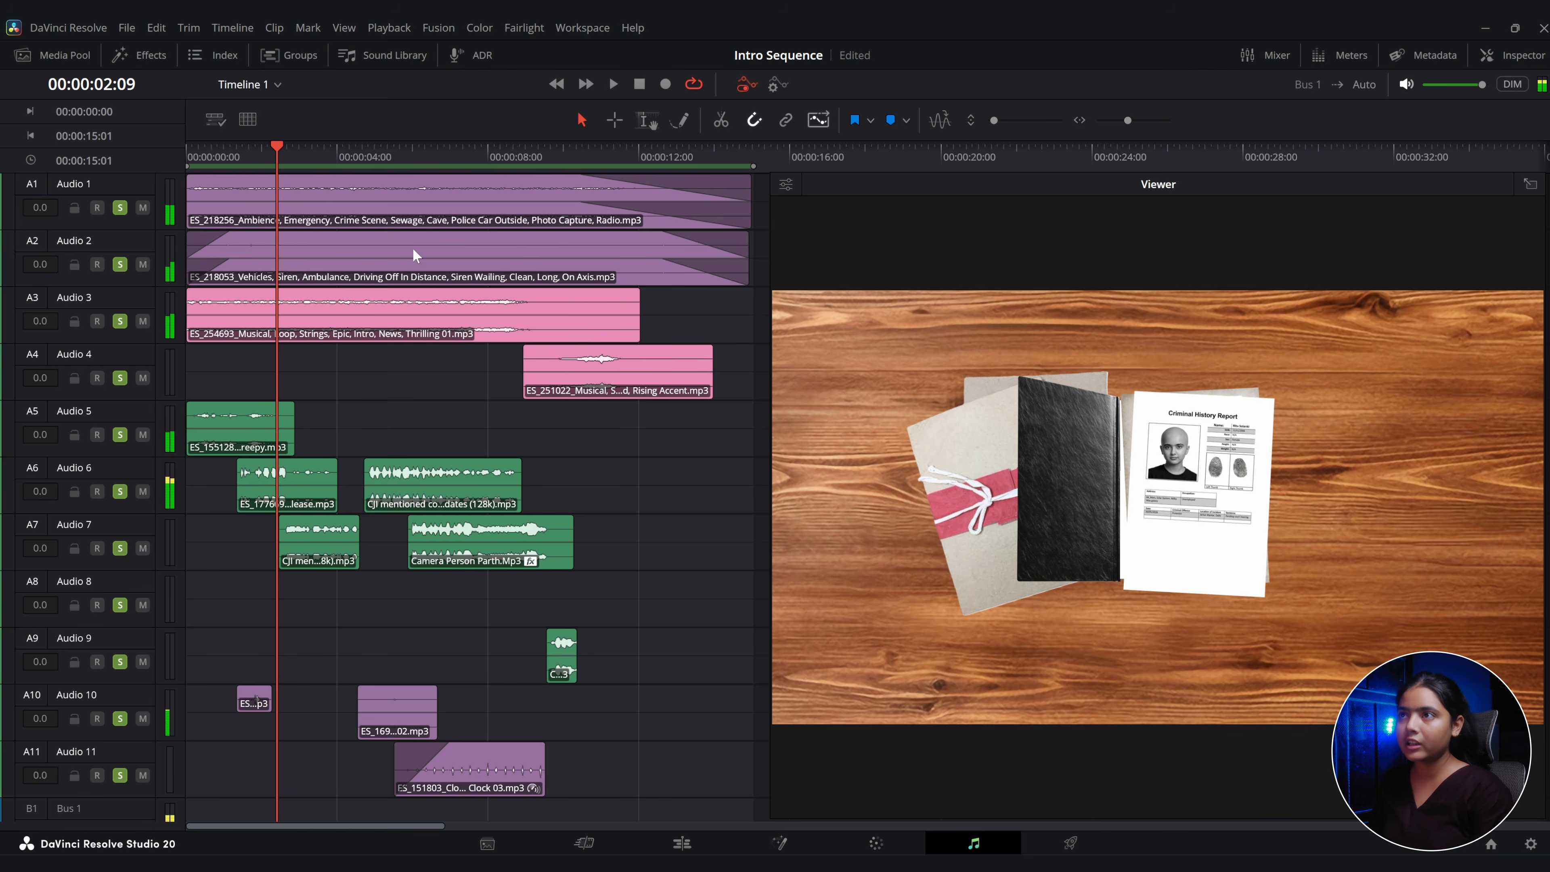
Listen to the sound effects and voices from 00:00:04:17, and replay the mix from 00:00:07:18.
click(365, 158)
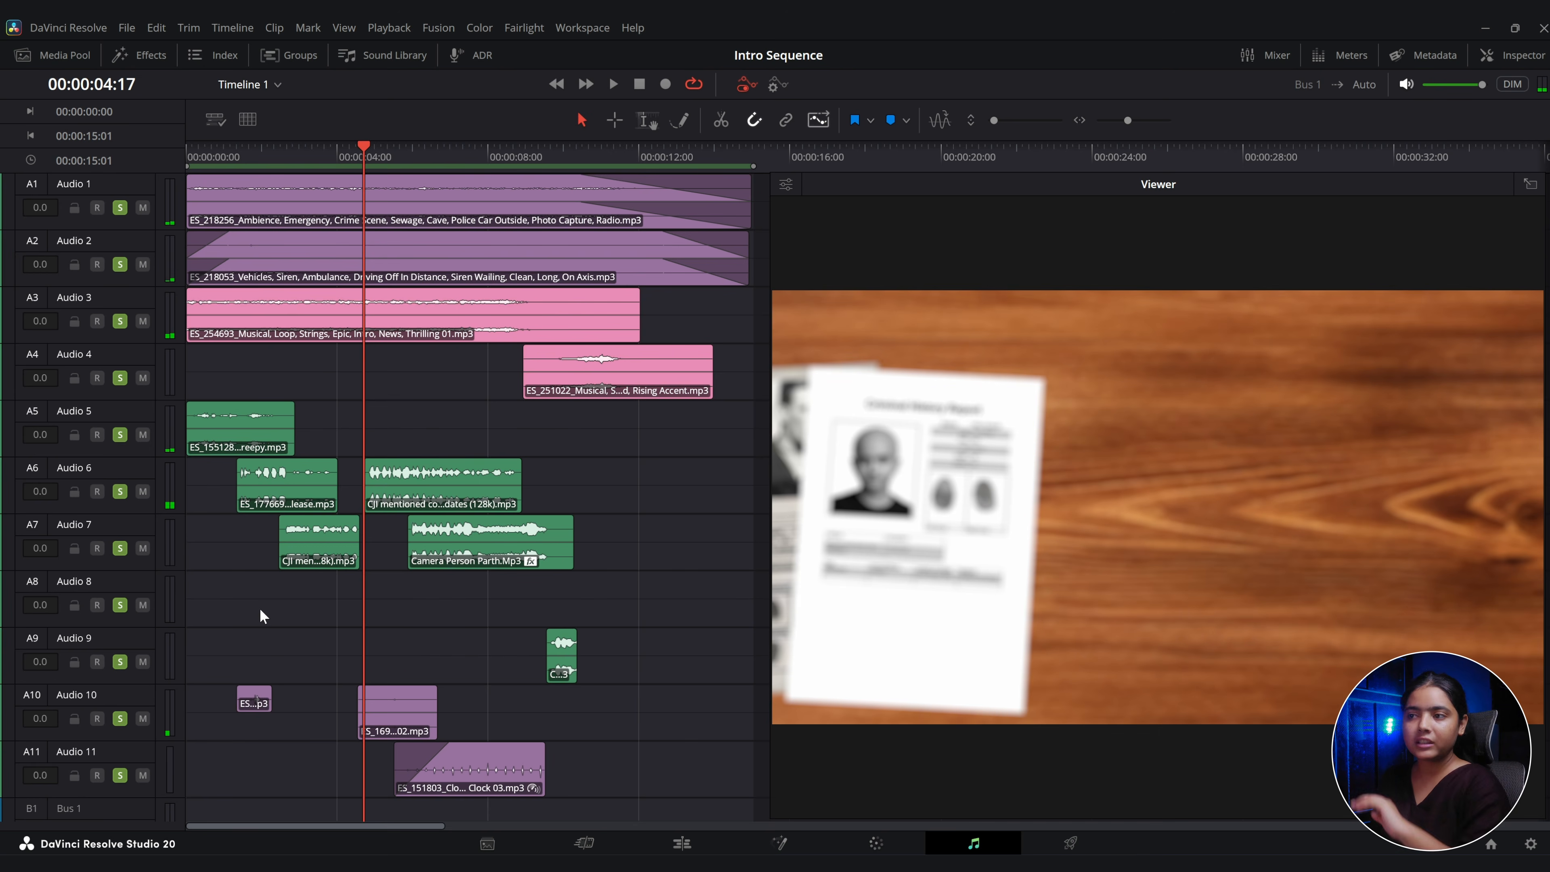
key(space)
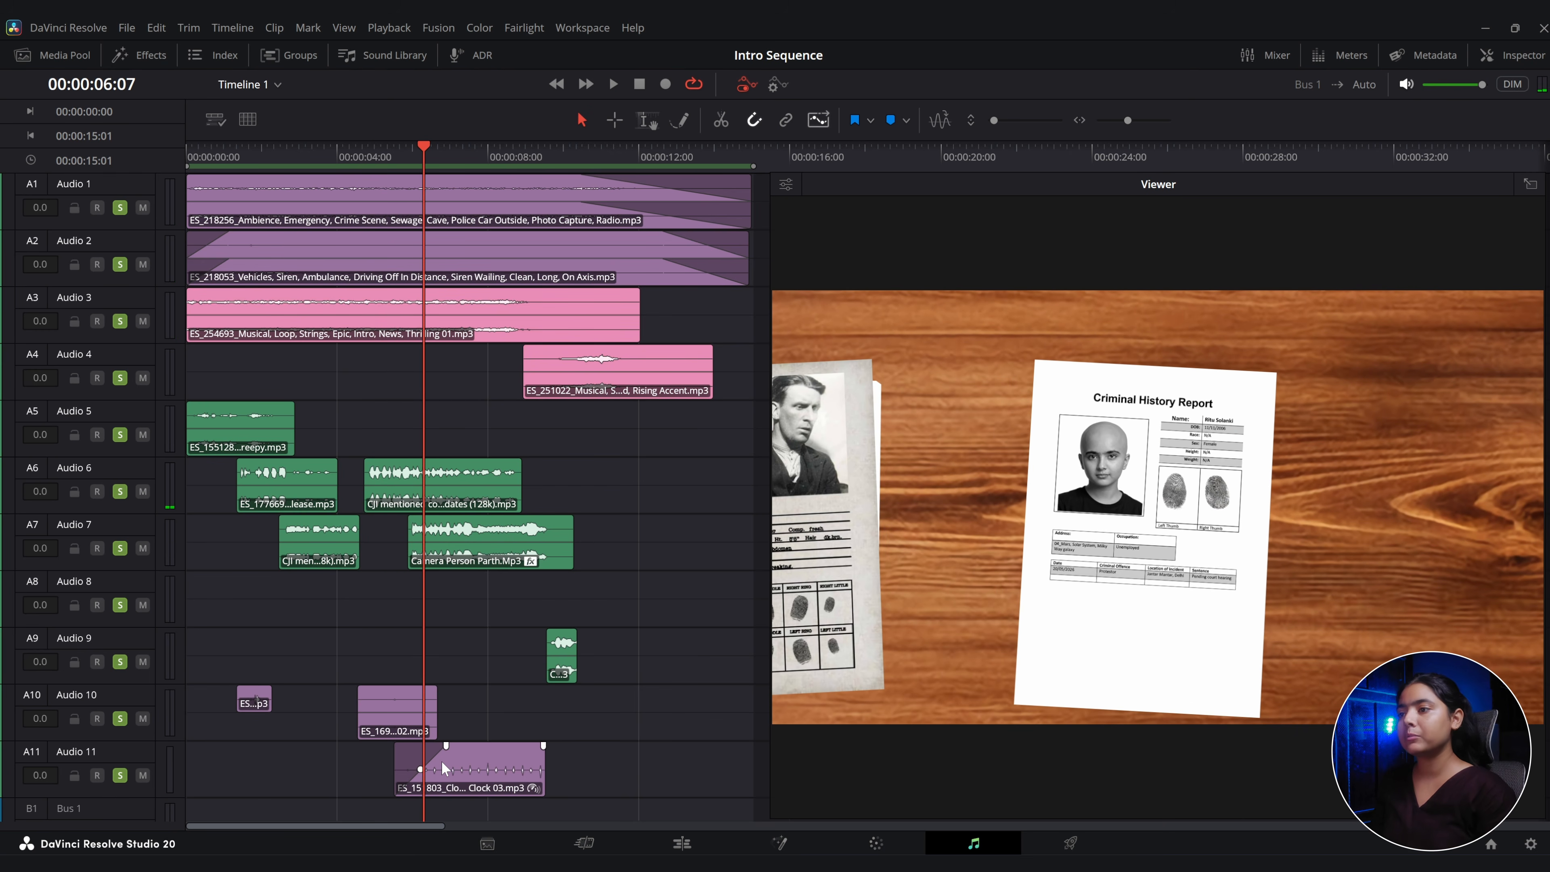
key(space)
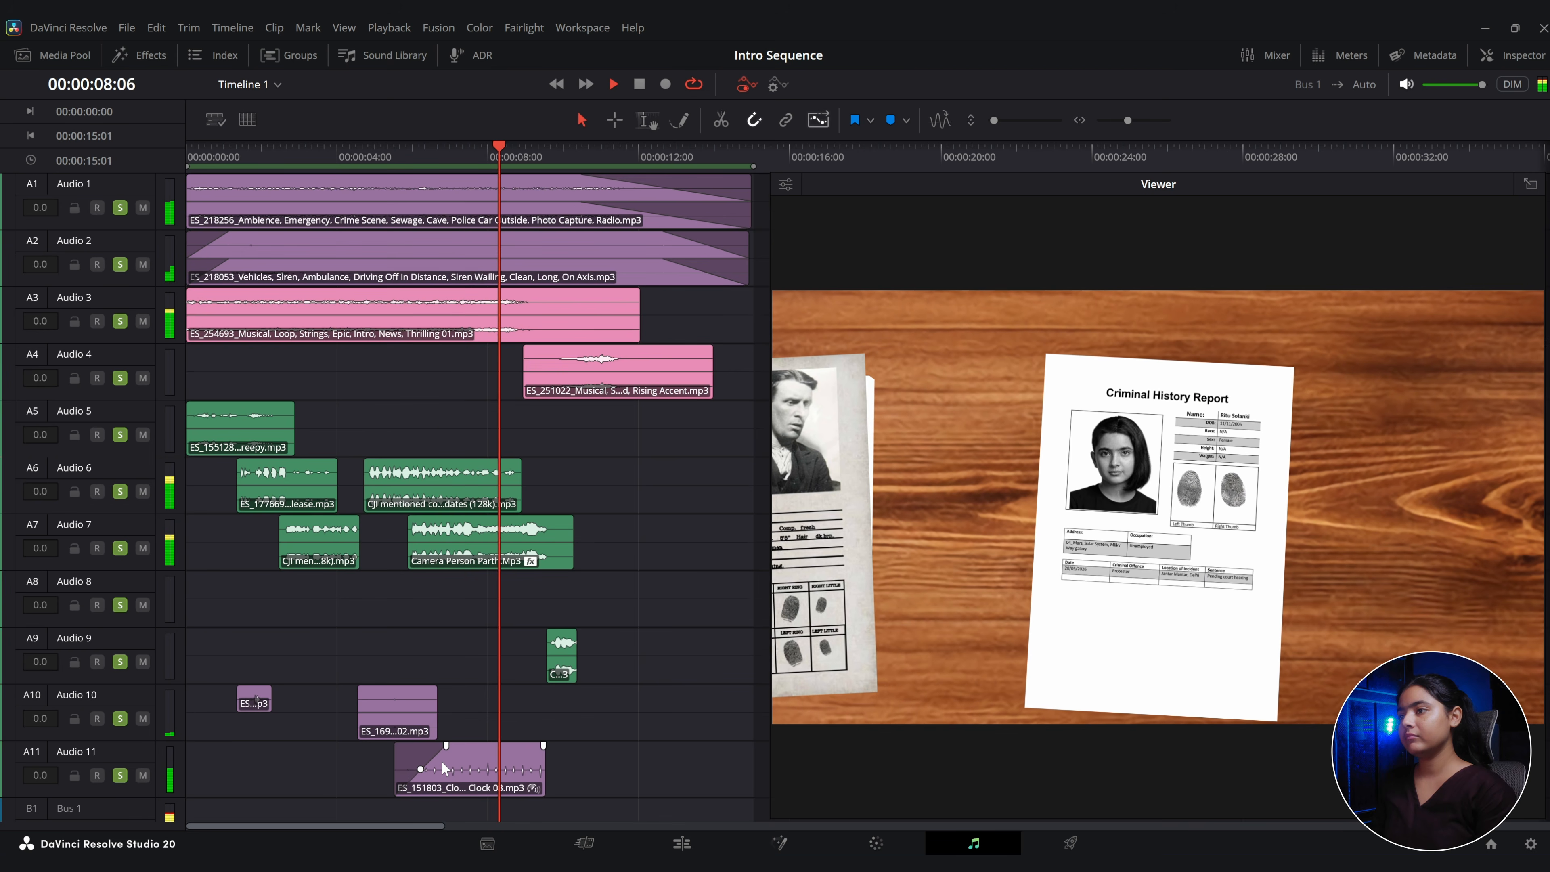
key(space)
click(479, 160)
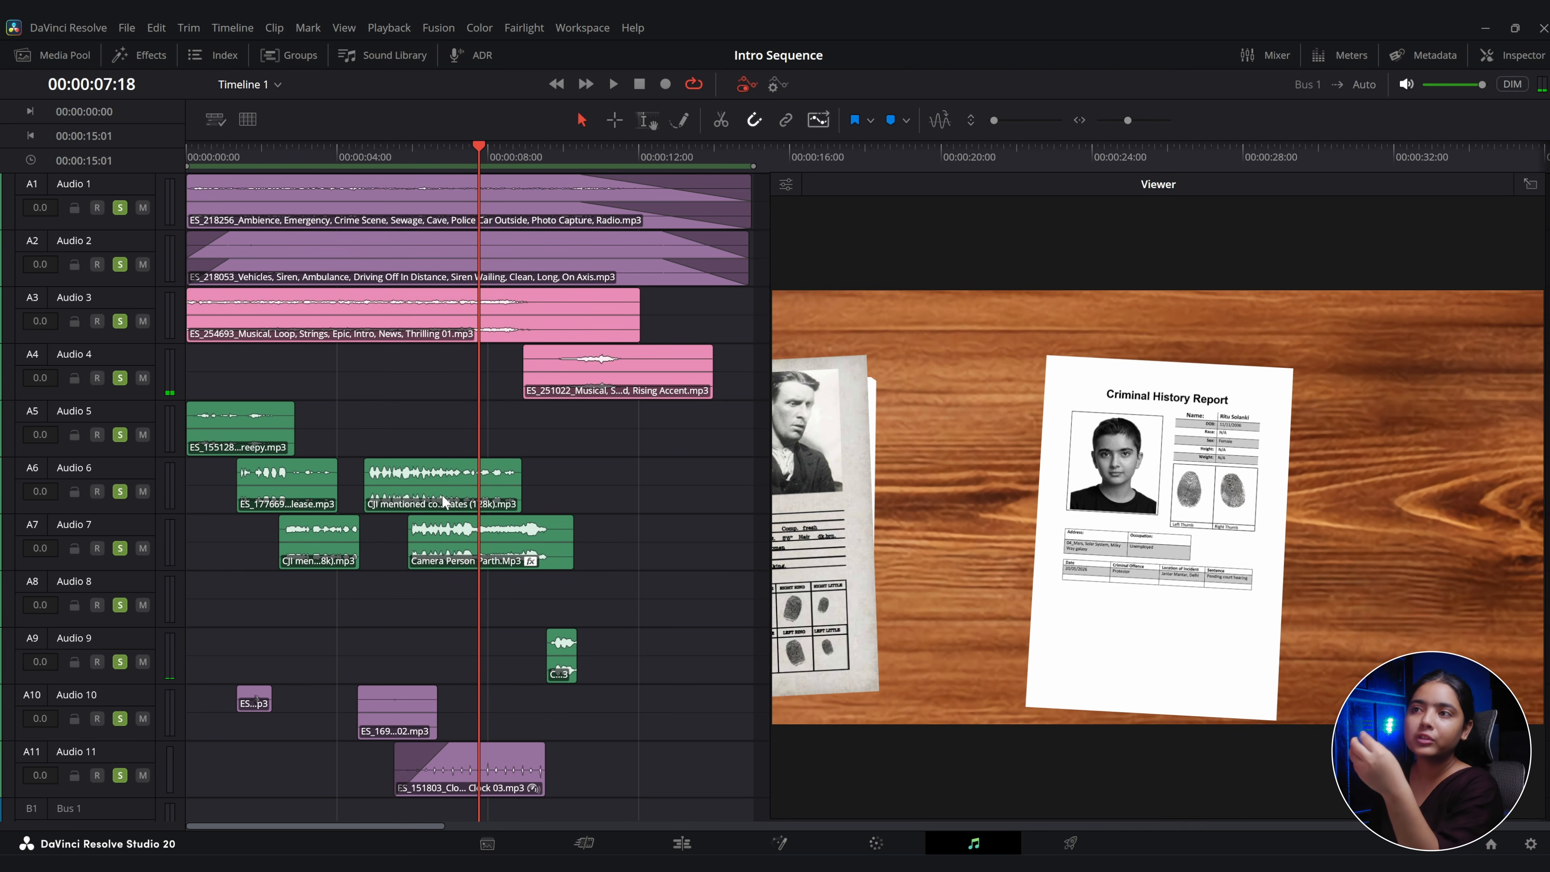
key(space)
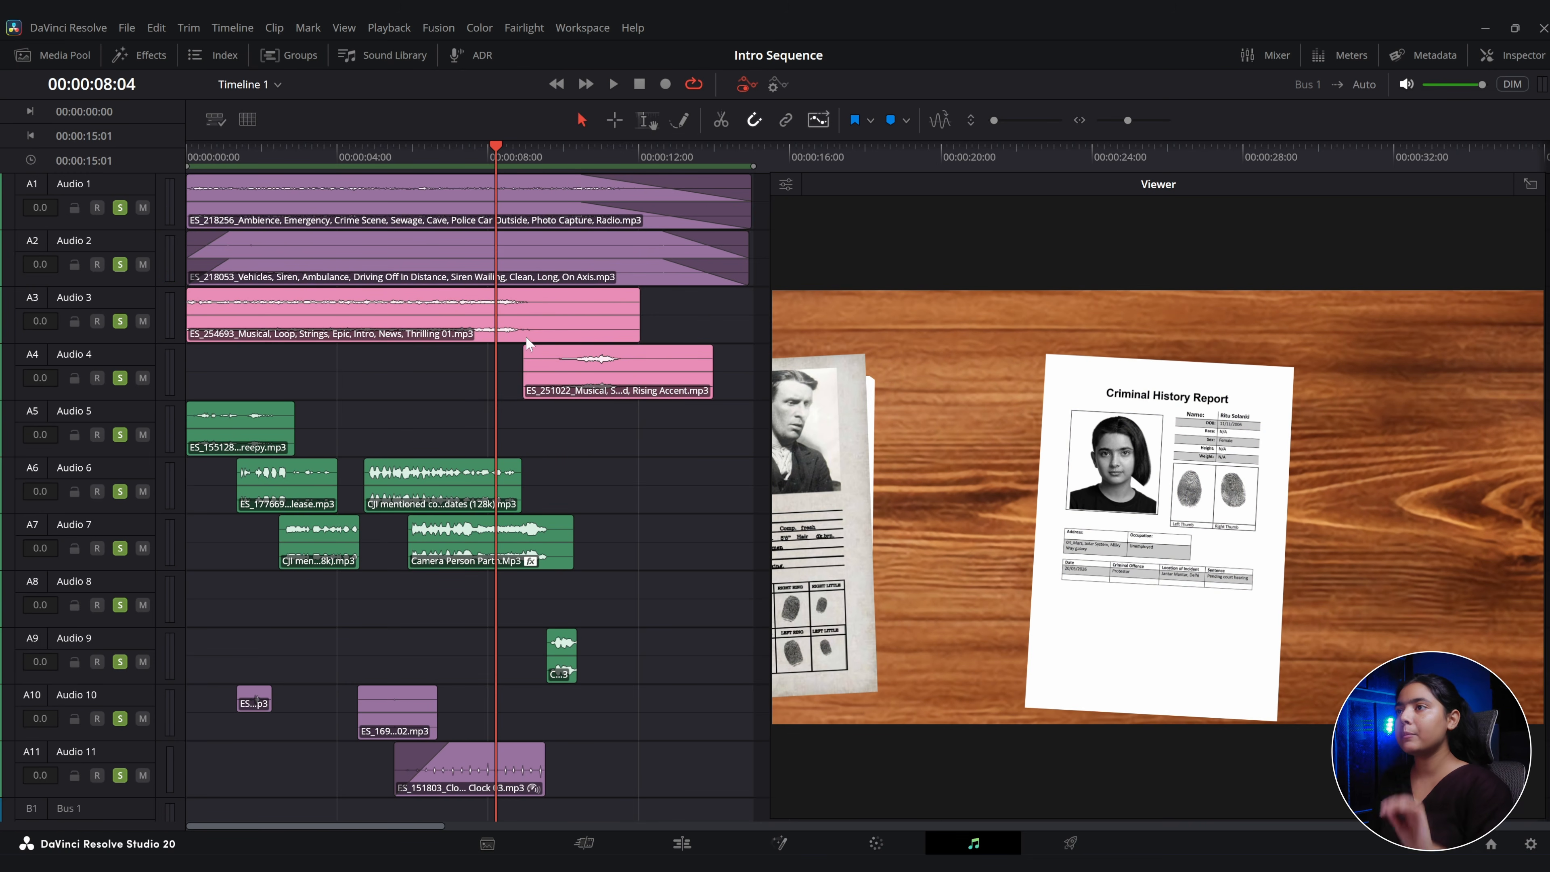
Place the playhead at 00:00:08:11, switch to the Edit page and split the second voice clip on Audio 7 there.
click(506, 160)
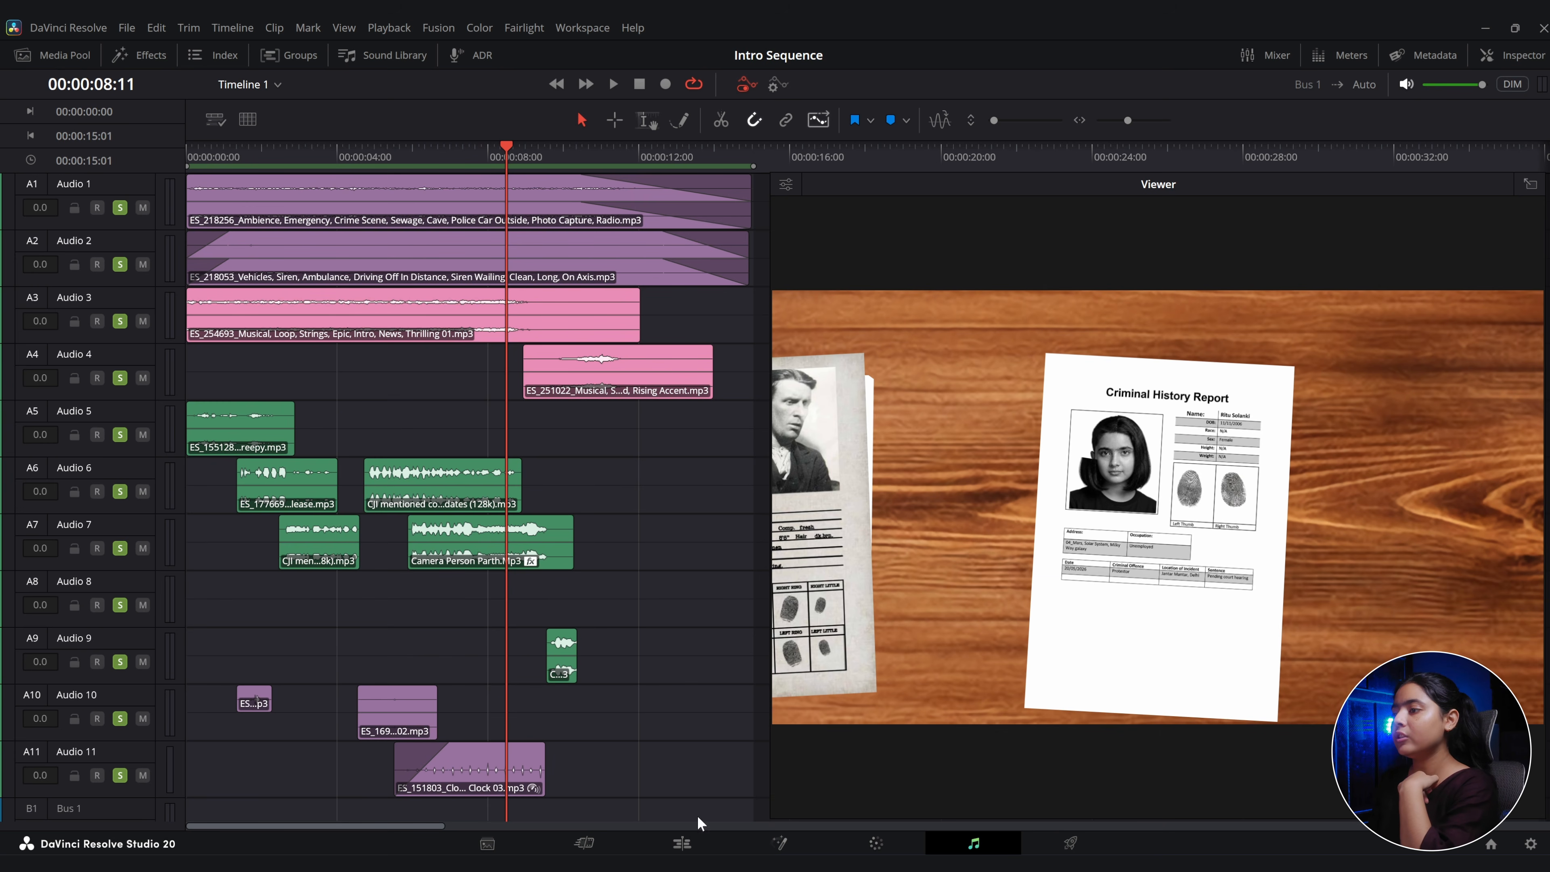
click(681, 843)
scroll(689, 699, down, 8)
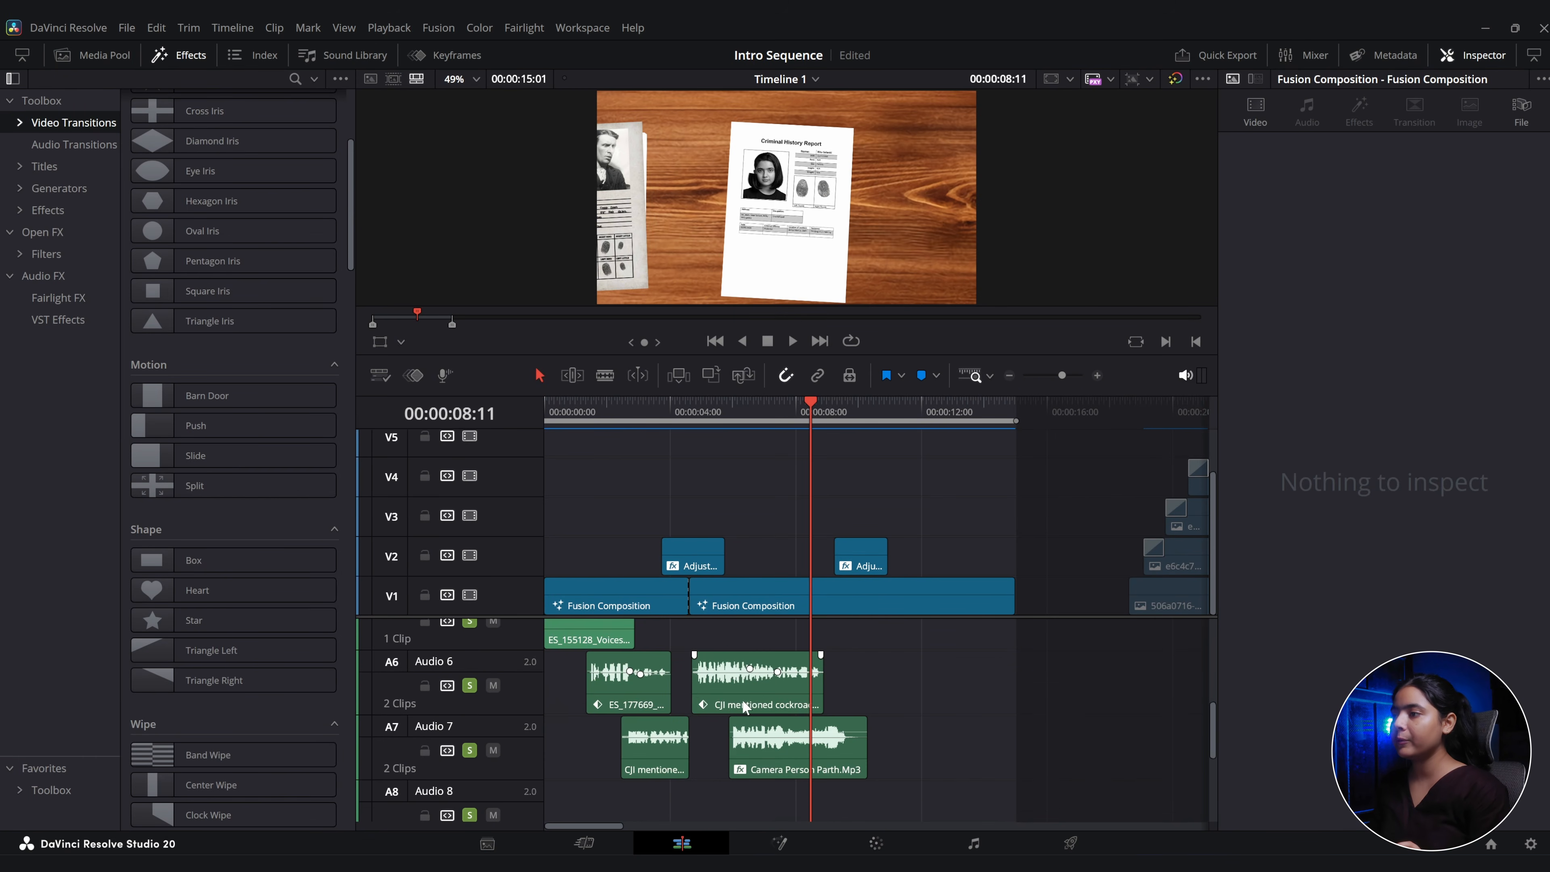
click(755, 681)
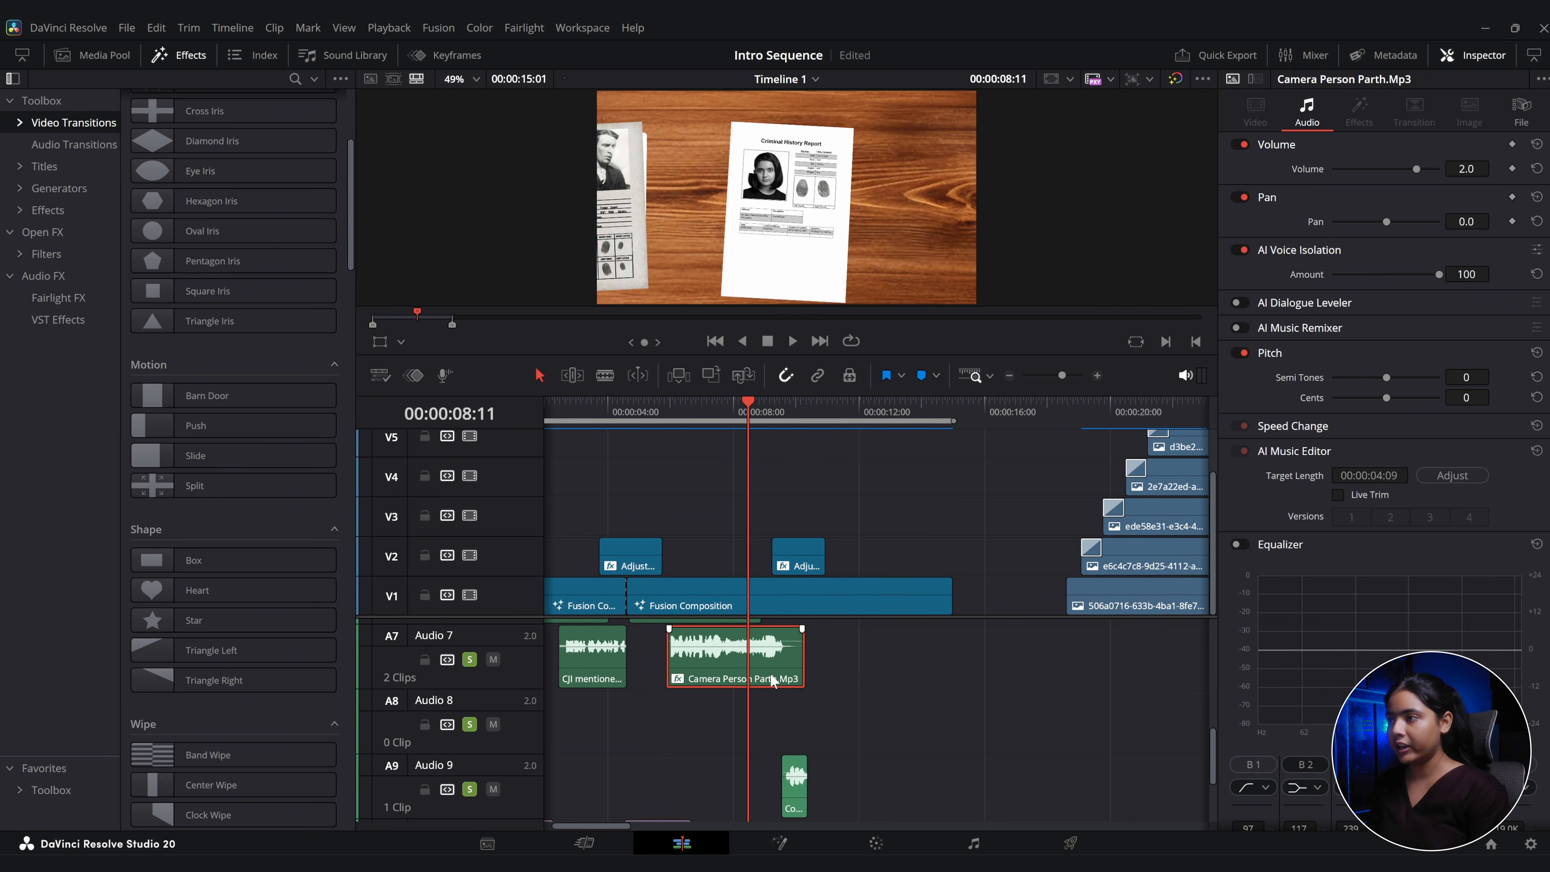
key(ctrl+b)
Place two copies of the split-off voice segment on Audio 8, the second one disabled, and combine both into a compound clip.
drag(774, 685, 716, 699)
key(d)
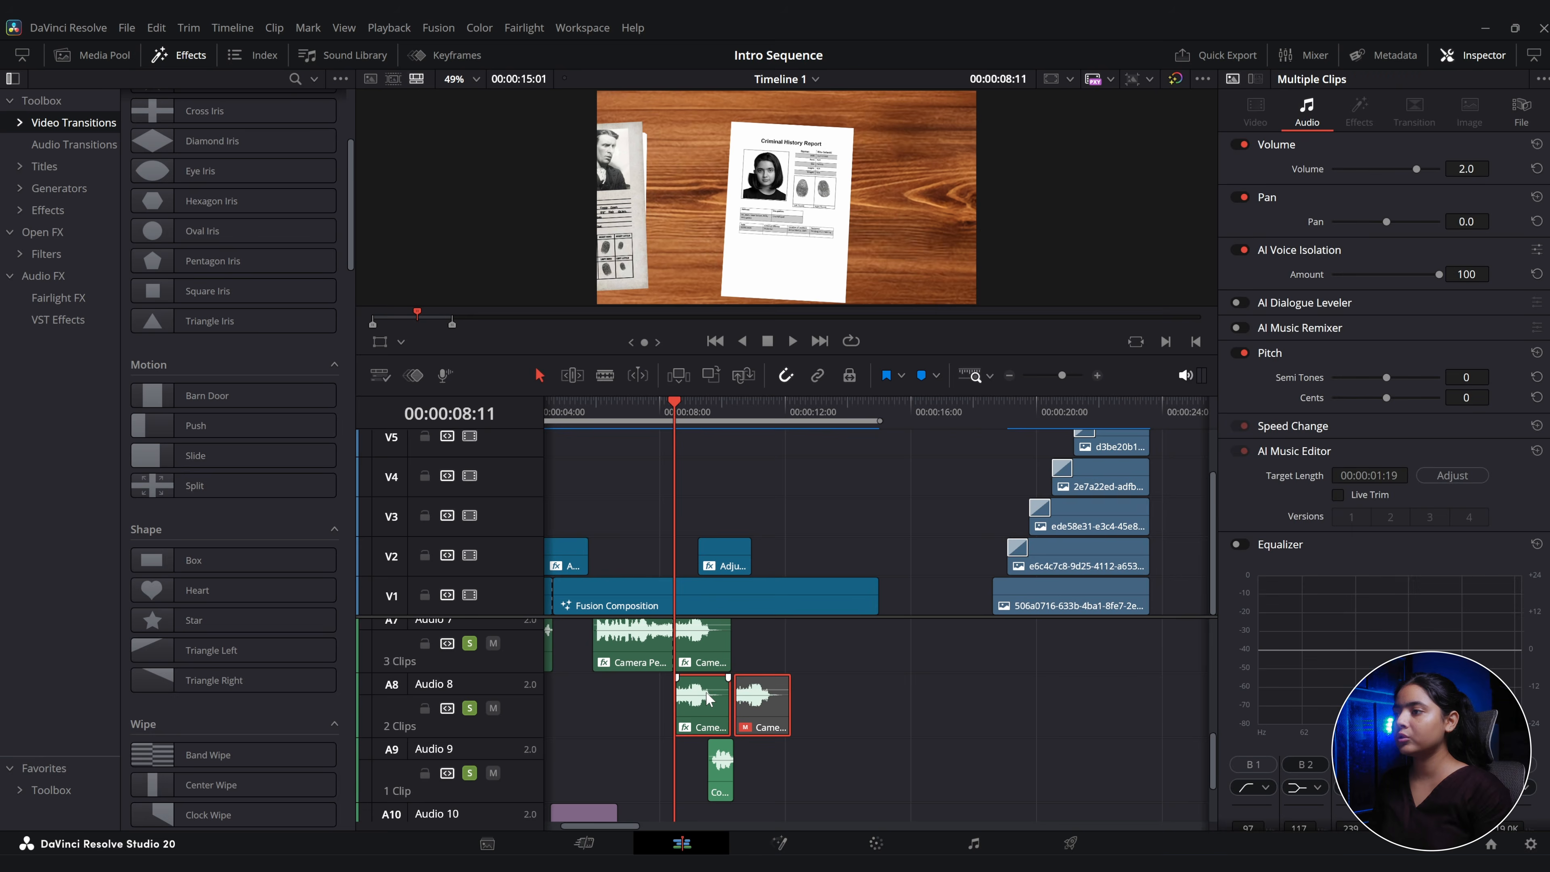
right_click(709, 698)
click(740, 226)
click(884, 492)
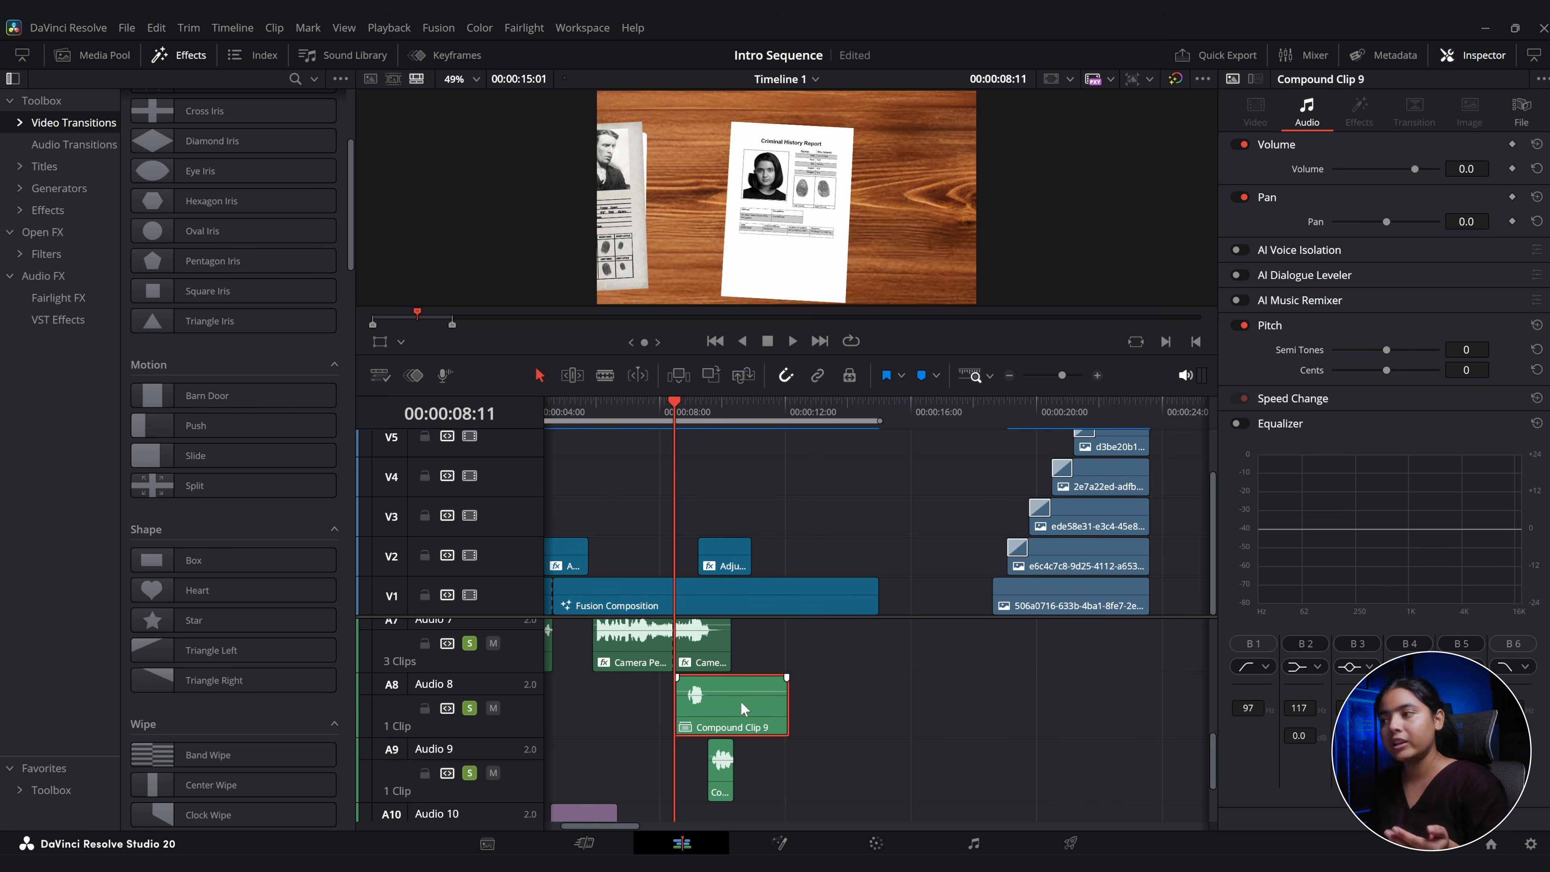
Apply Reverb to the Audio 8 compound clip with room length 4.44, width 7.90, reverb time 4000 and dry/wet 62.25.
click(47, 276)
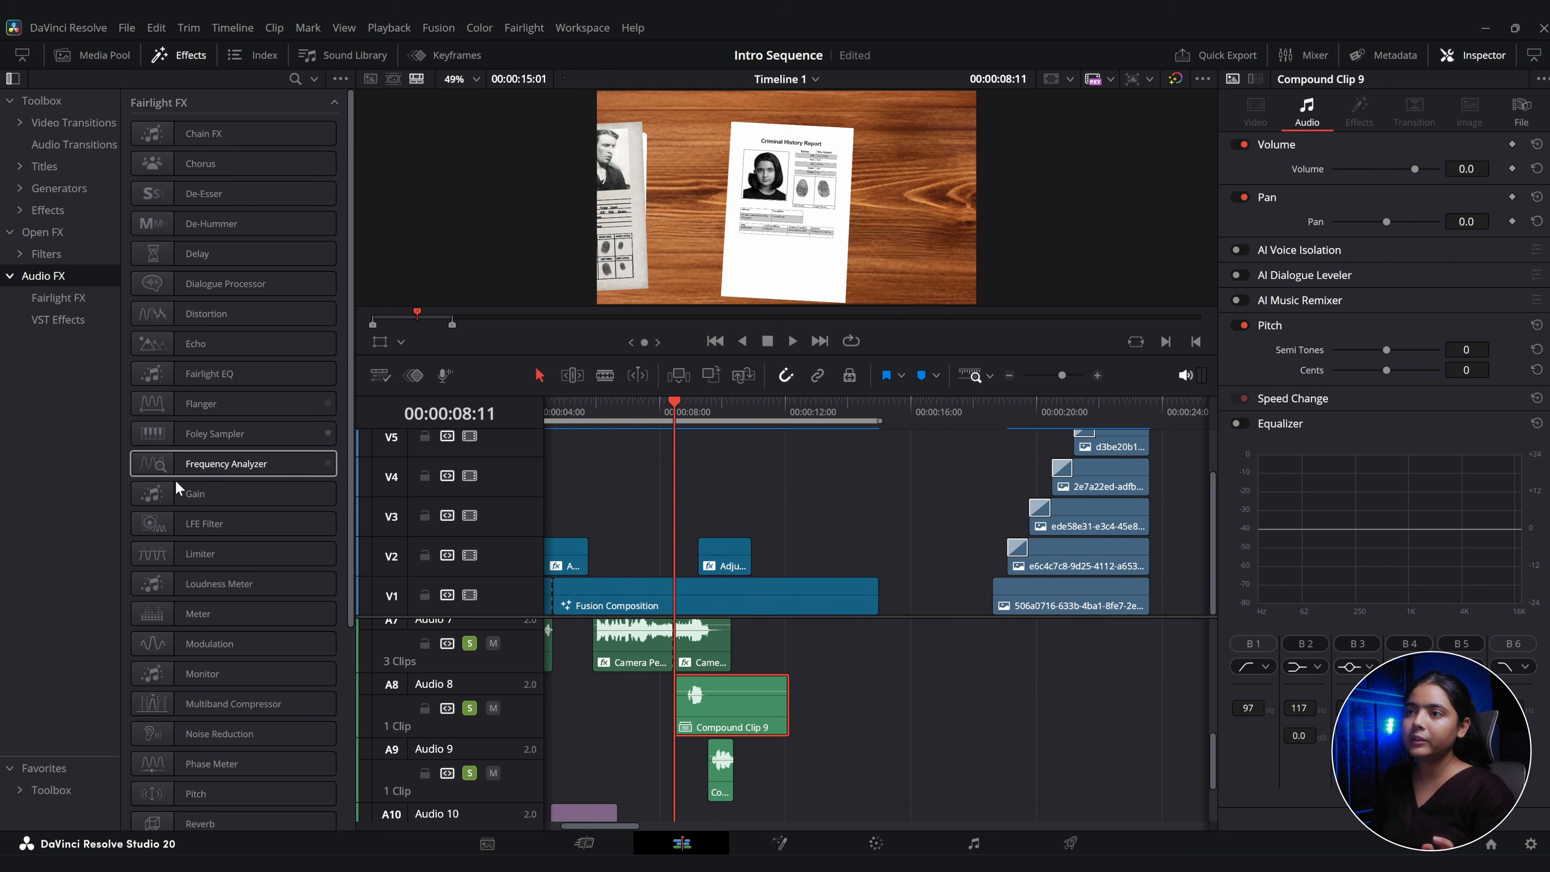
scroll(177, 487, down, 5)
drag(159, 543, 708, 708)
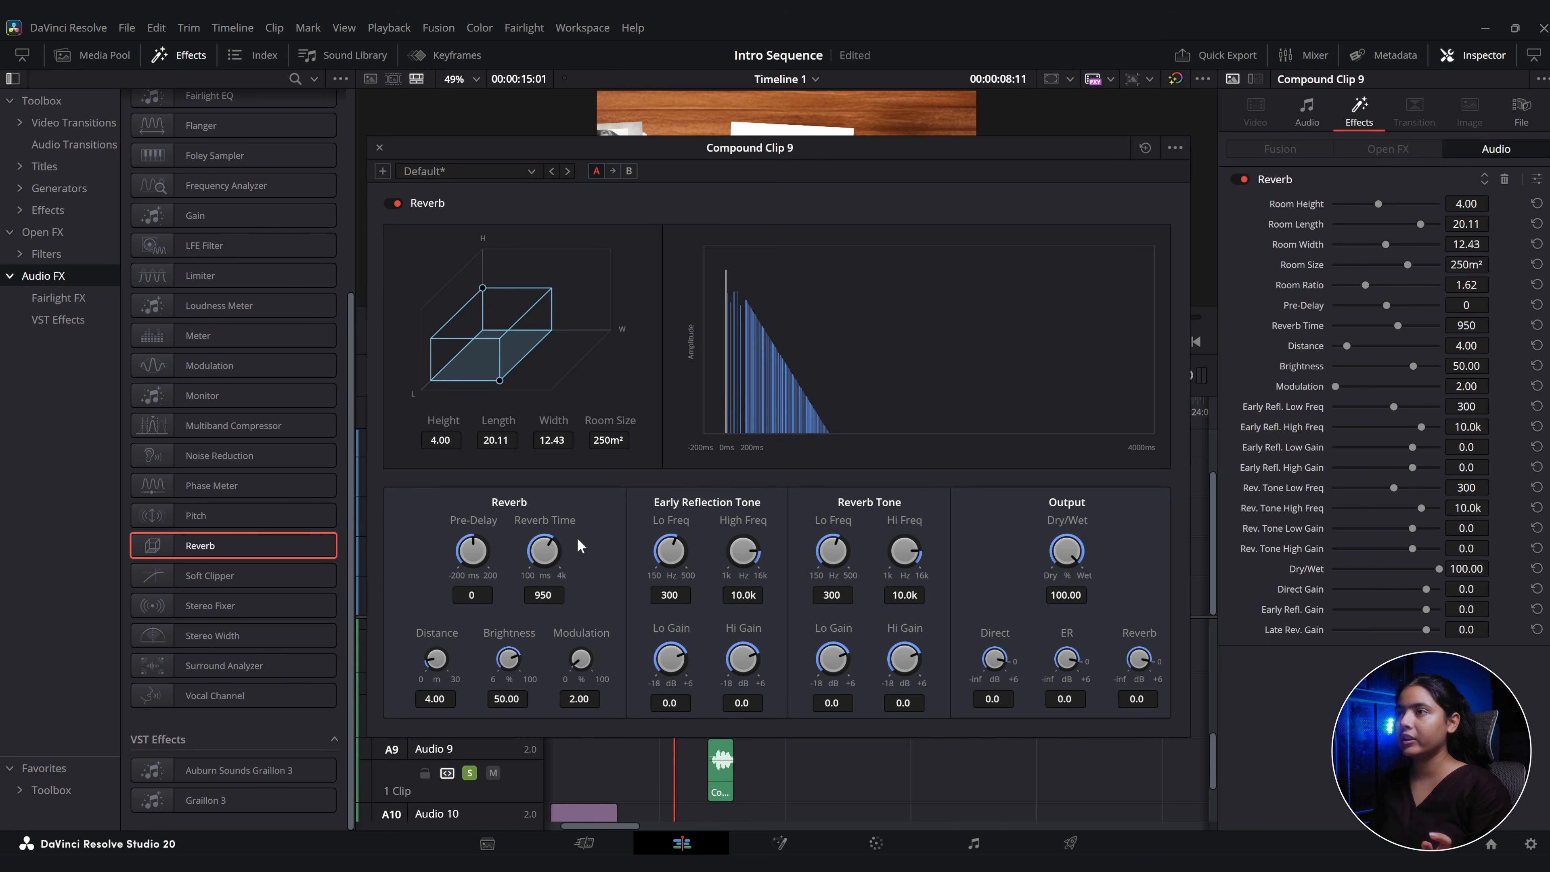
drag(500, 380, 513, 348)
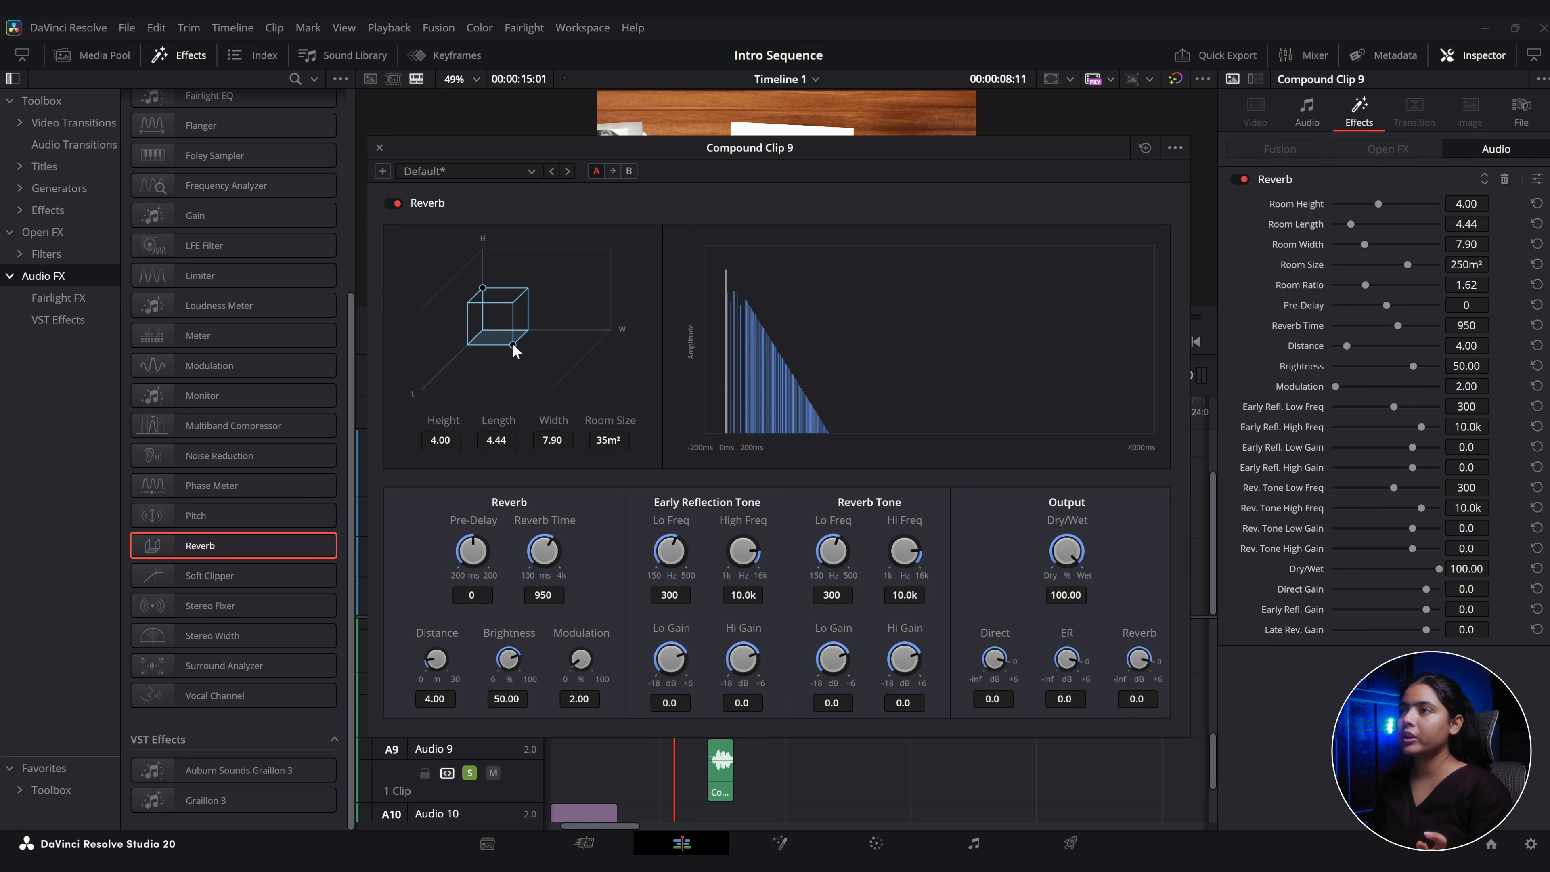
drag(543, 550, 693, 670)
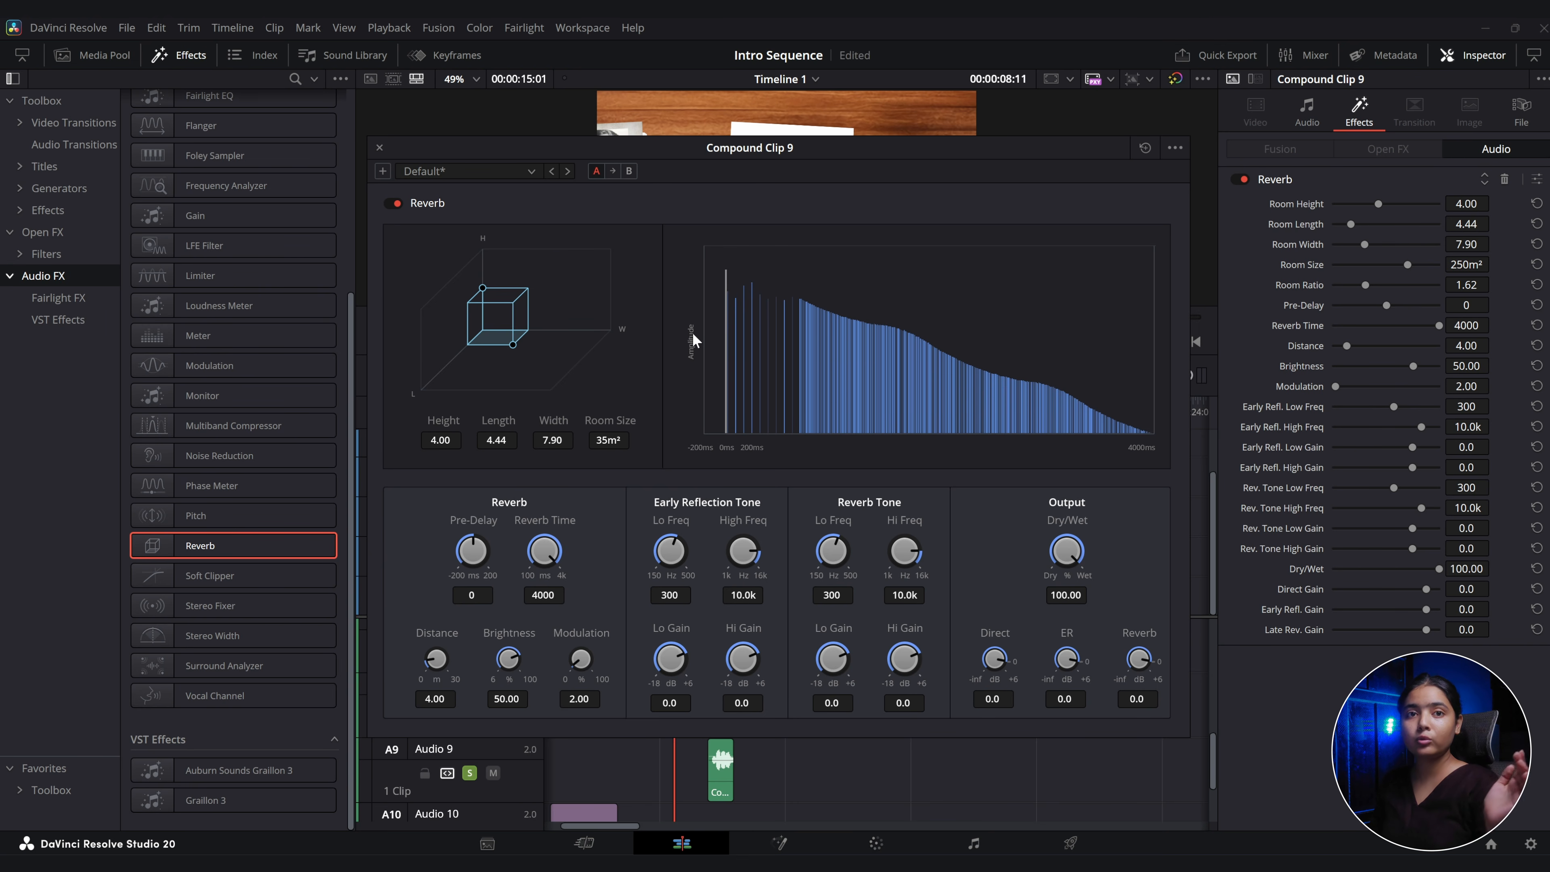
drag(1077, 564, 957, 530)
click(379, 147)
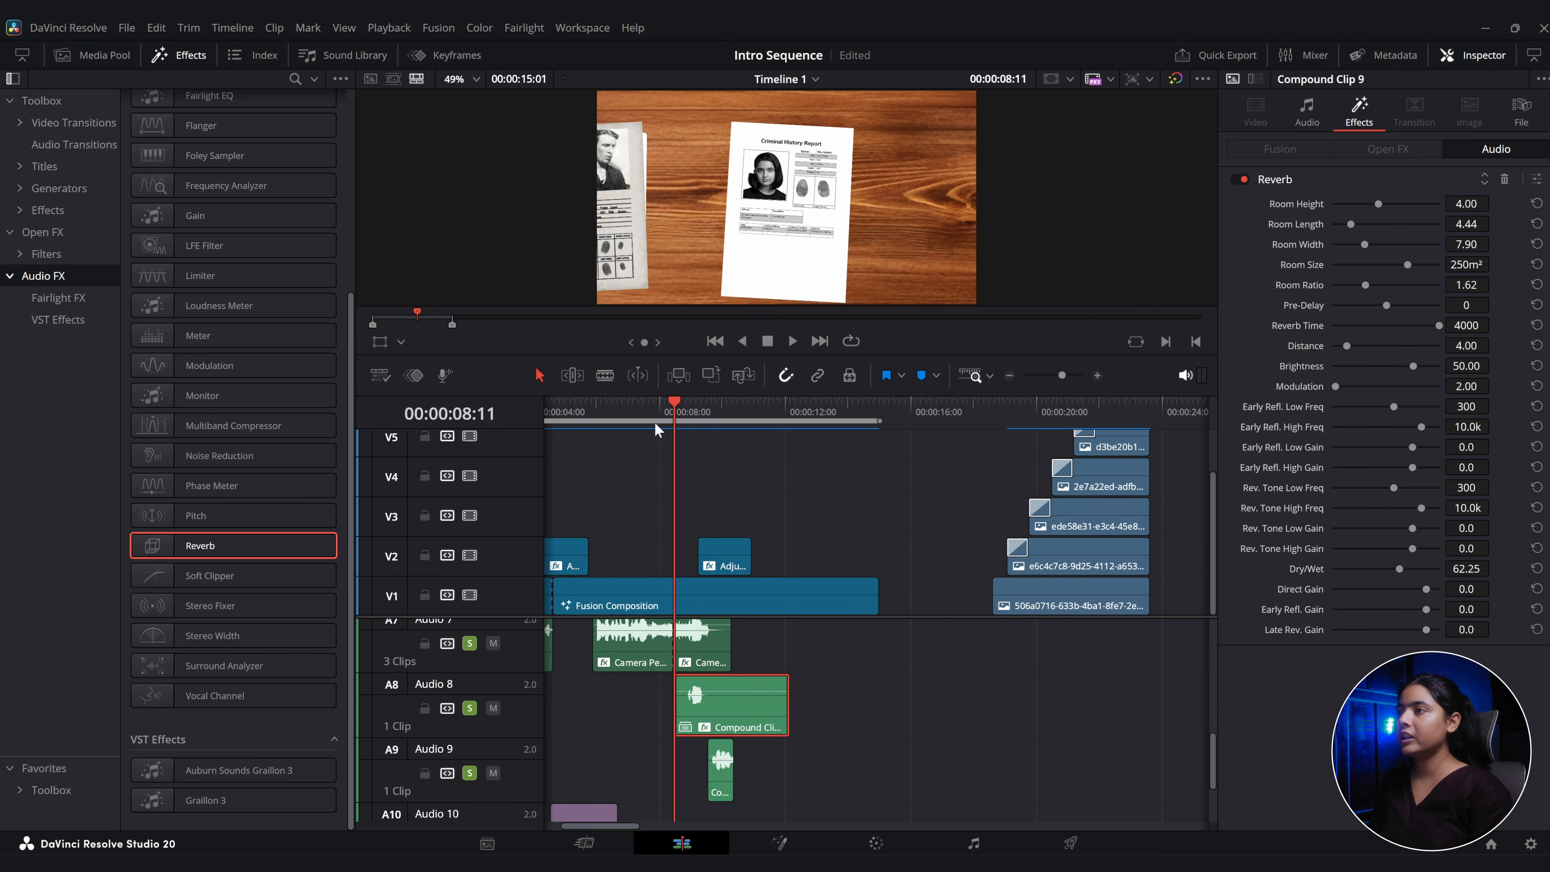
Listen to the reverb from shortly before the Audio 8 compound clip until just past 00:00:10:00.
click(648, 411)
key(space)
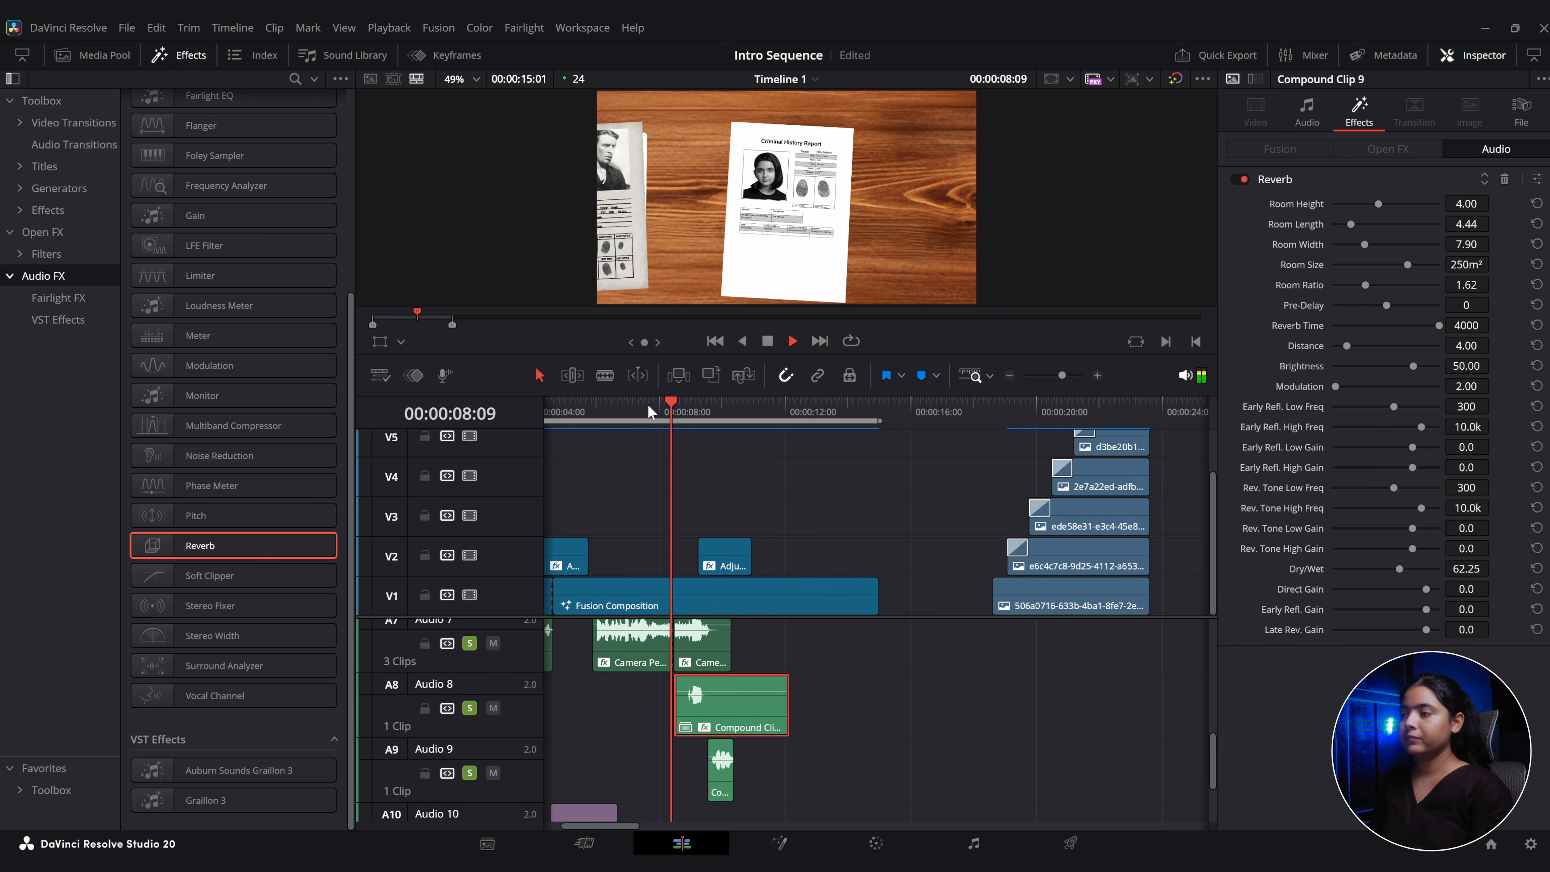
key(space)
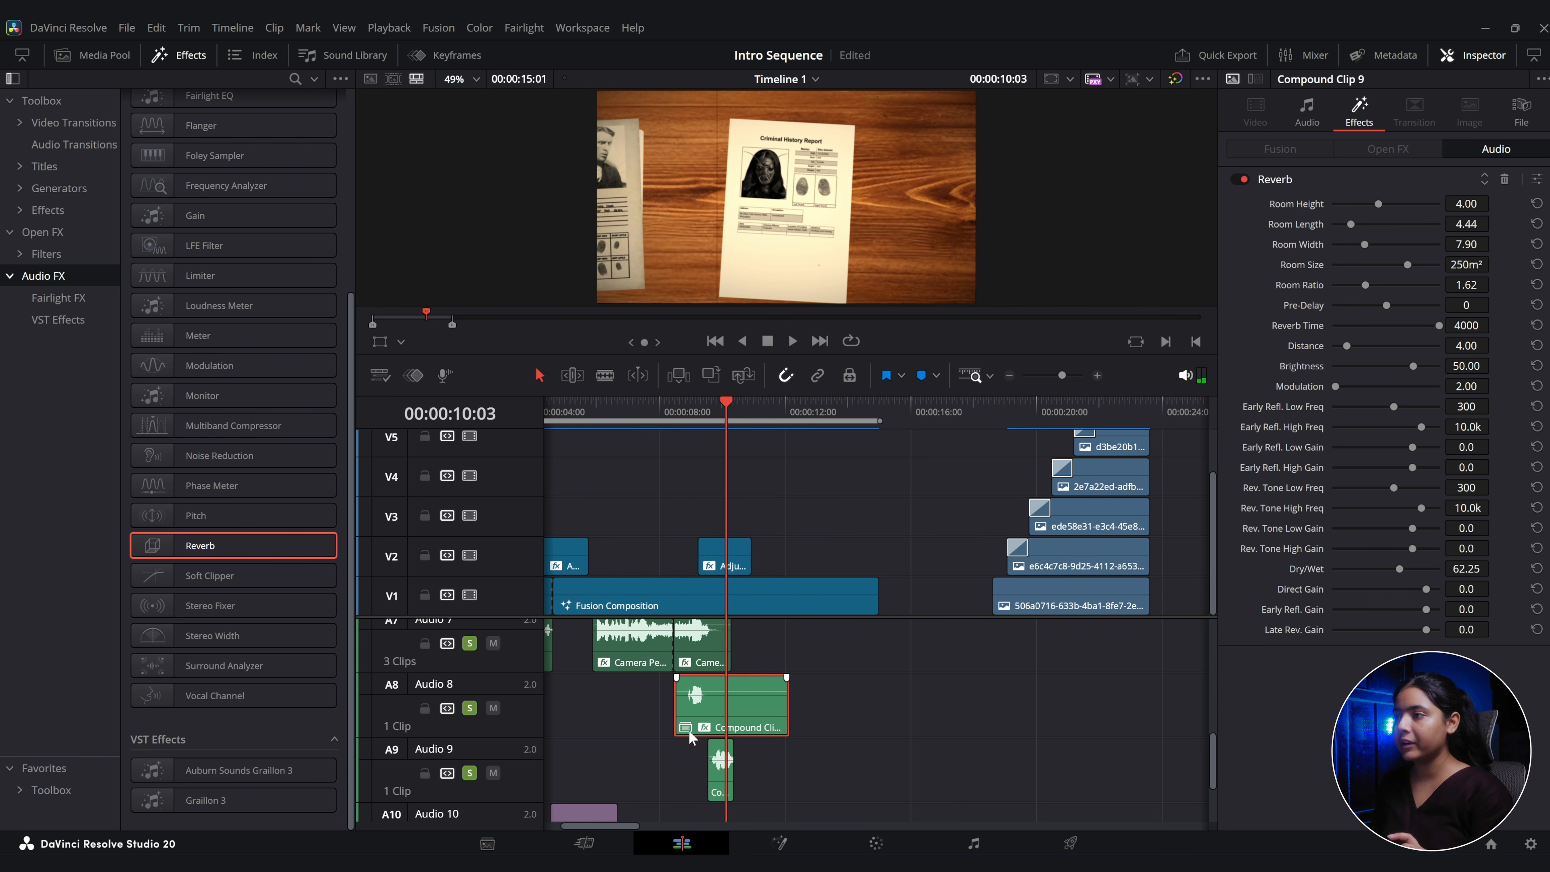
Duplicate the Audio 9 voice clip farther along its track, disable the copy and combine both into a compound clip.
click(726, 791)
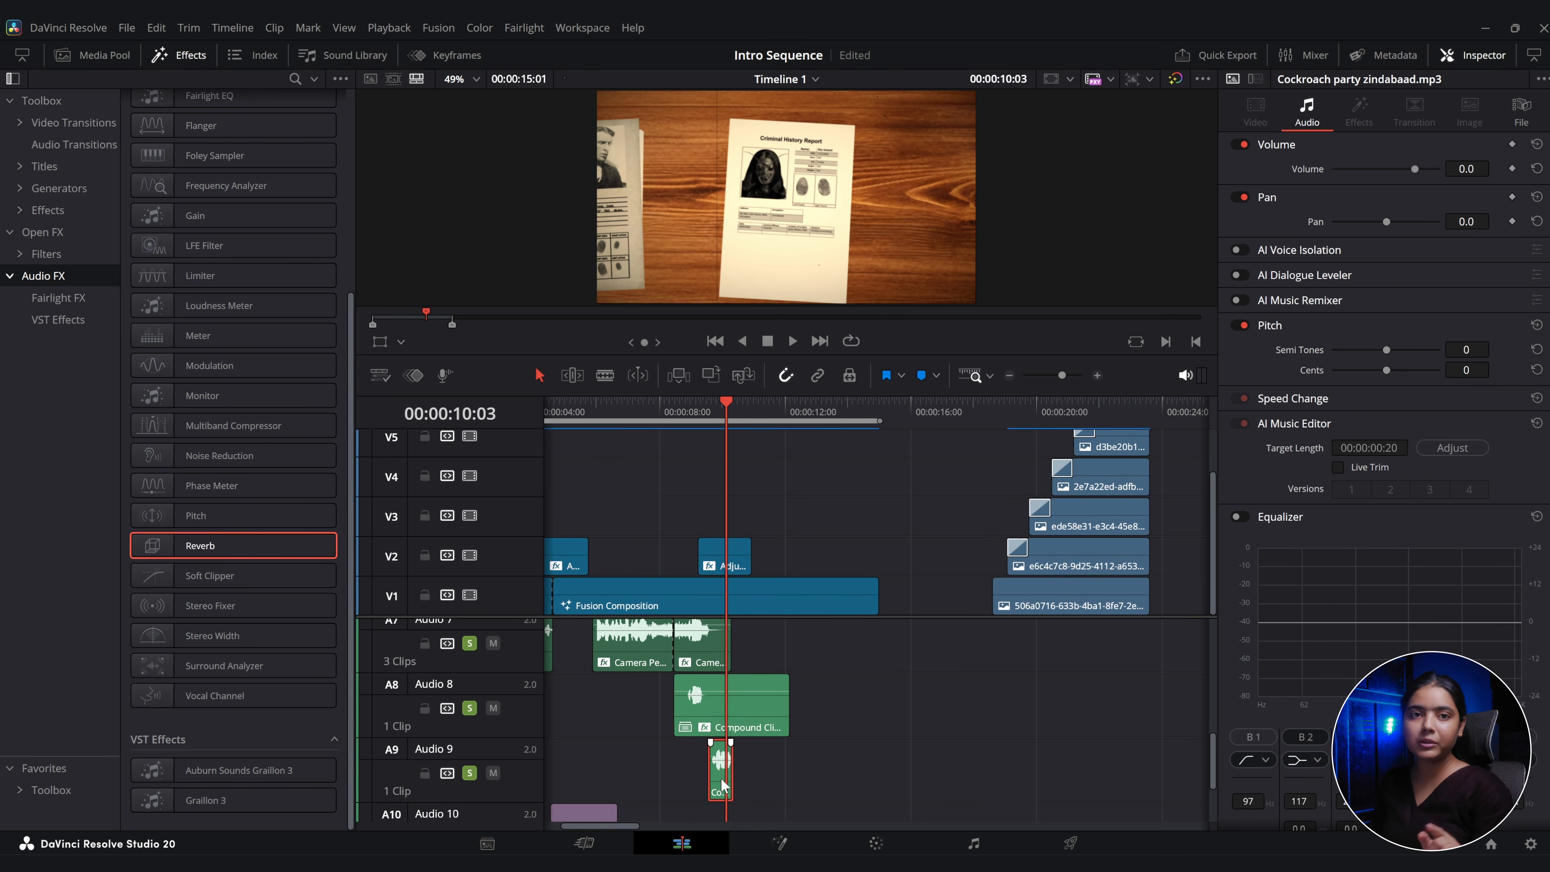
drag(721, 783, 777, 779)
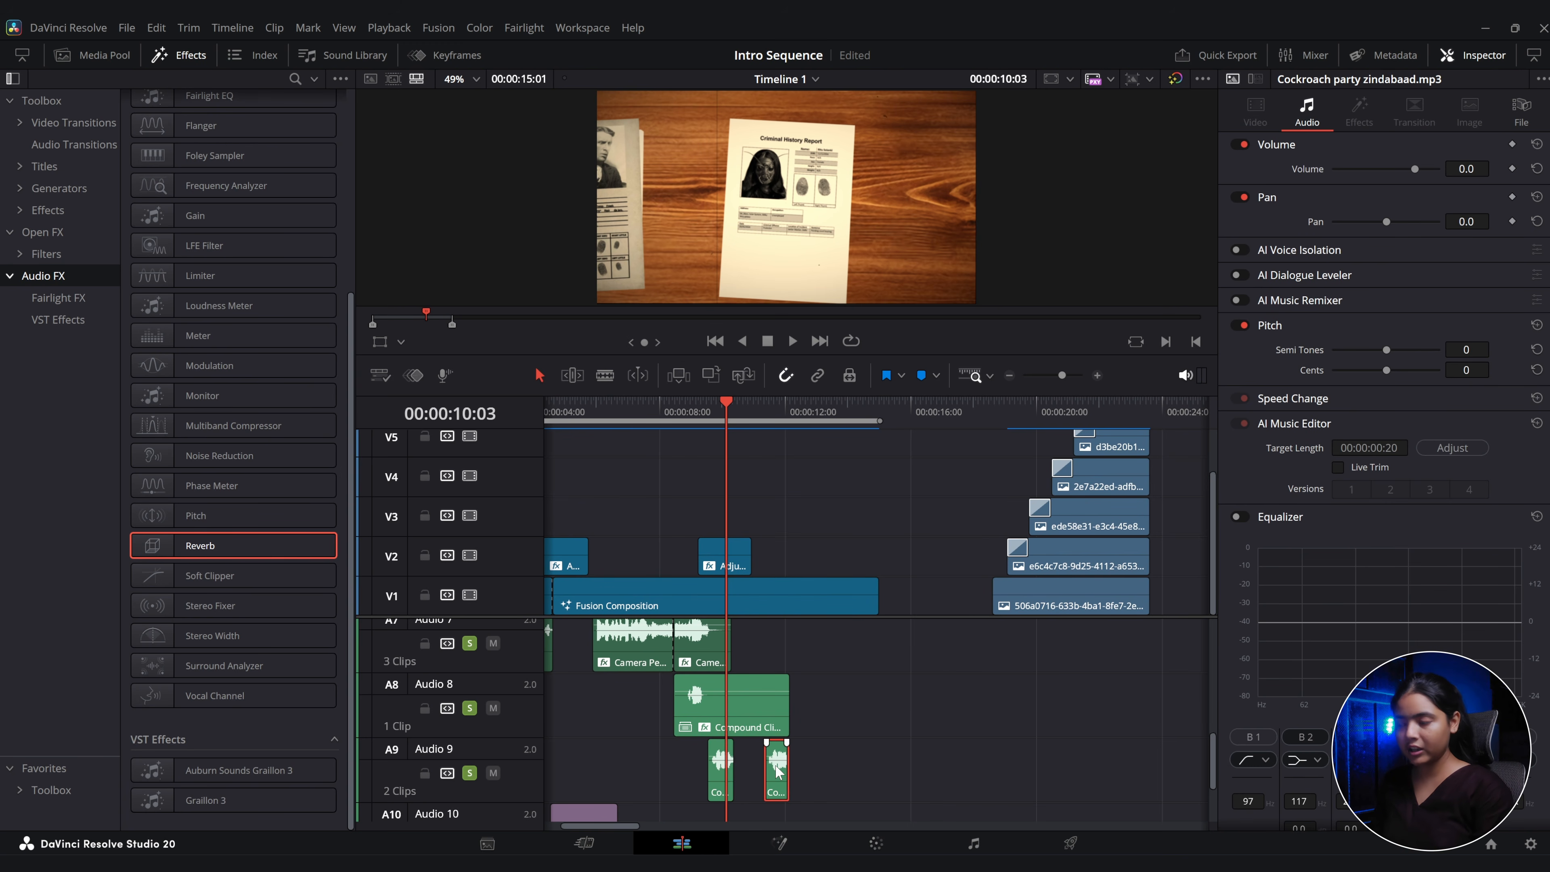
ctrl+click(721, 775)
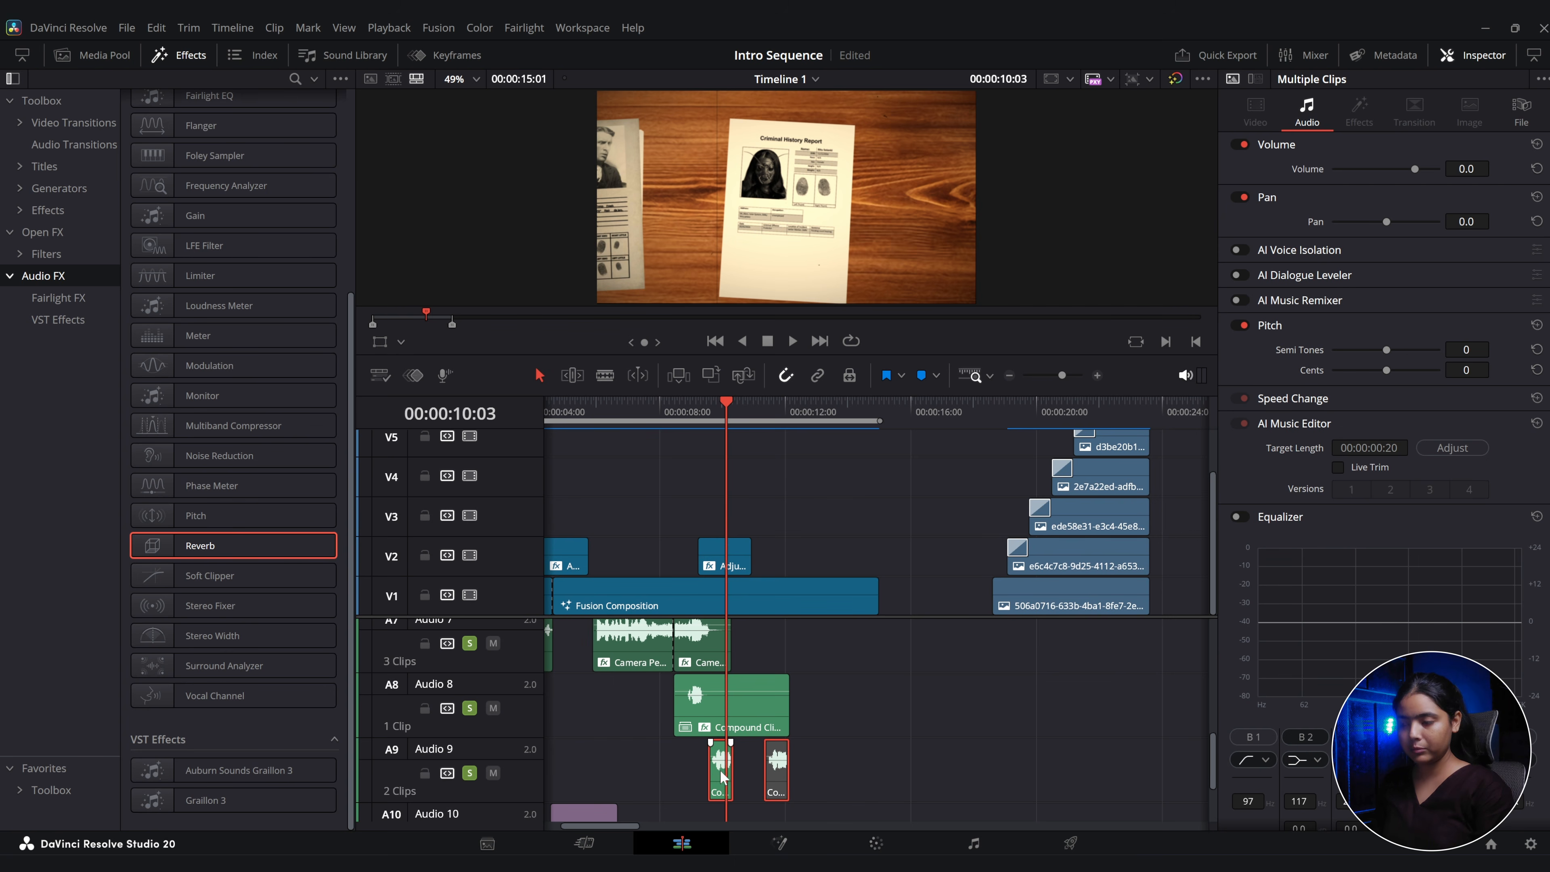
key(alt+c)
click(889, 491)
Copy the Audio 8 compound clip's attributes and paste only its audio plugins onto the Audio 9 compound clip.
click(693, 711)
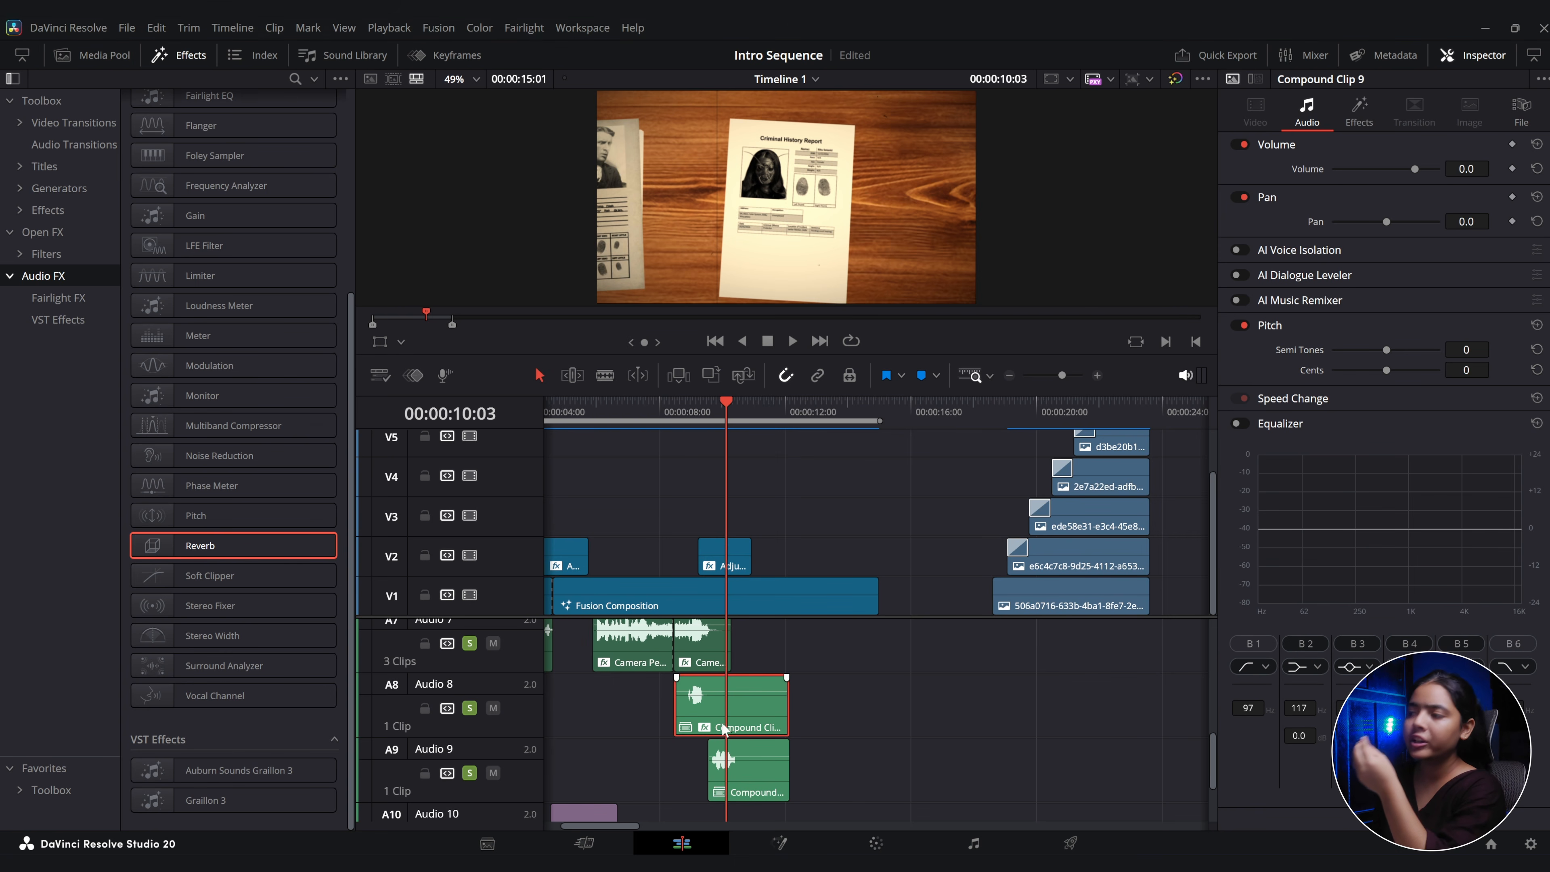
click(741, 779)
key(alt+v)
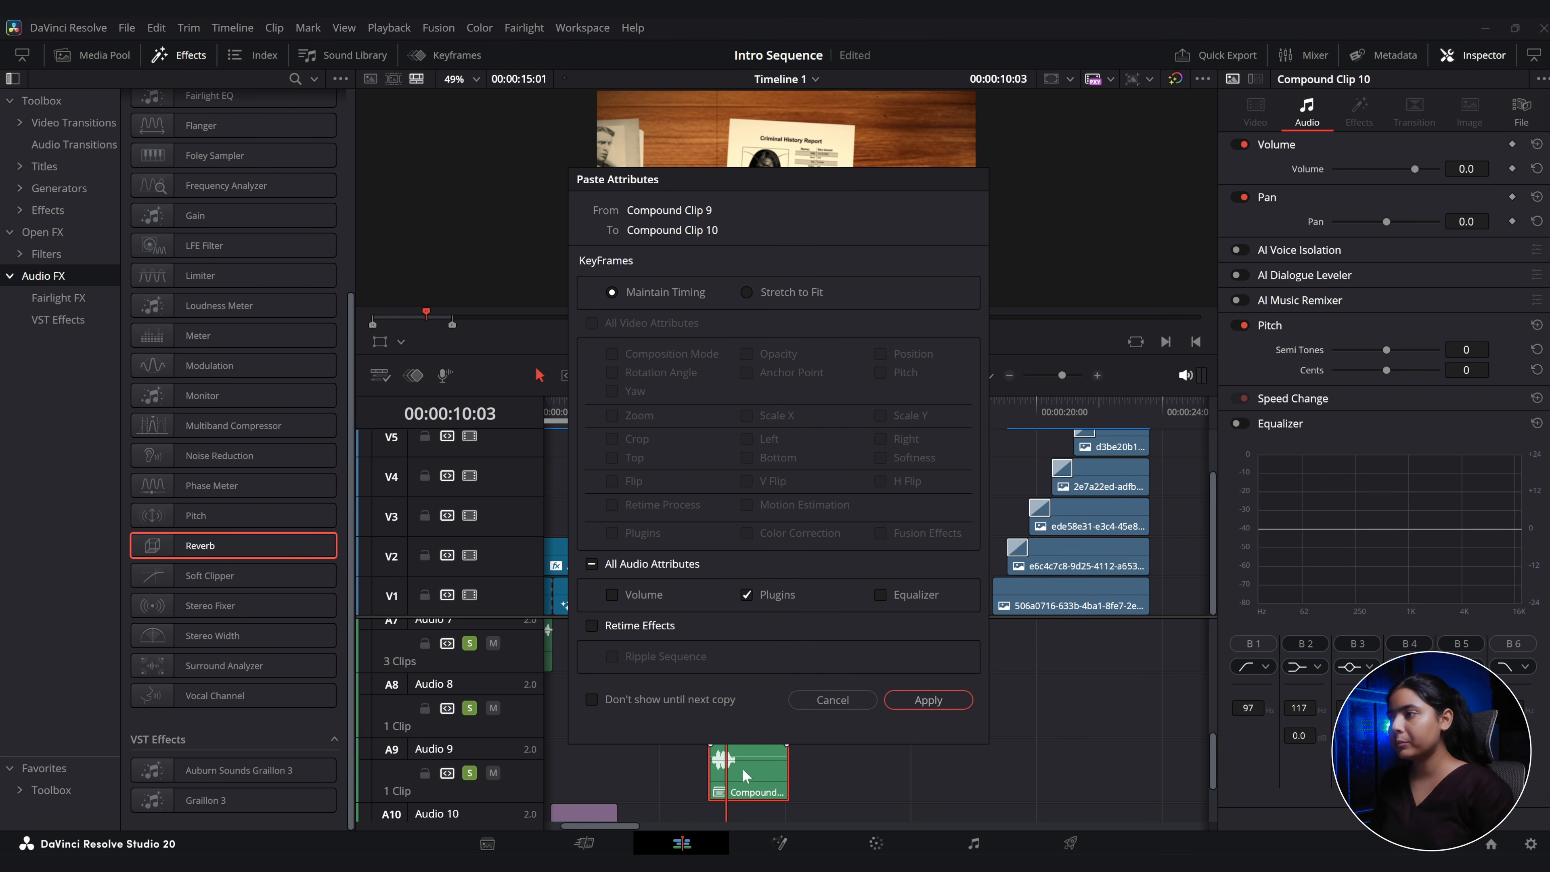
click(742, 593)
click(900, 707)
Return to the Fairlight page and listen to the full mix with both reverb clips from the timeline's start.
click(647, 406)
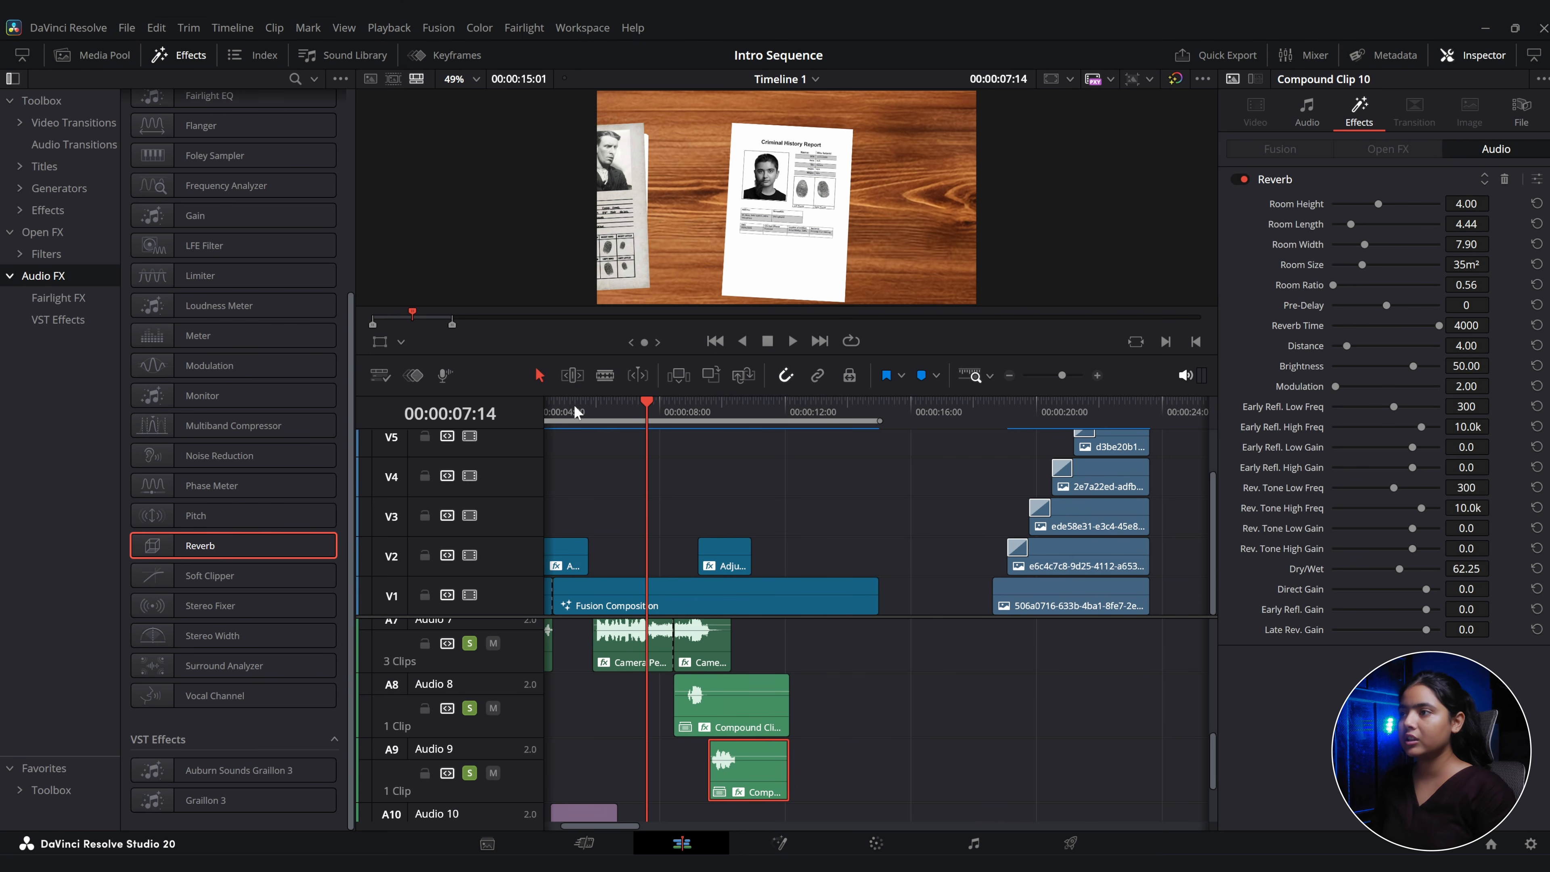
click(975, 845)
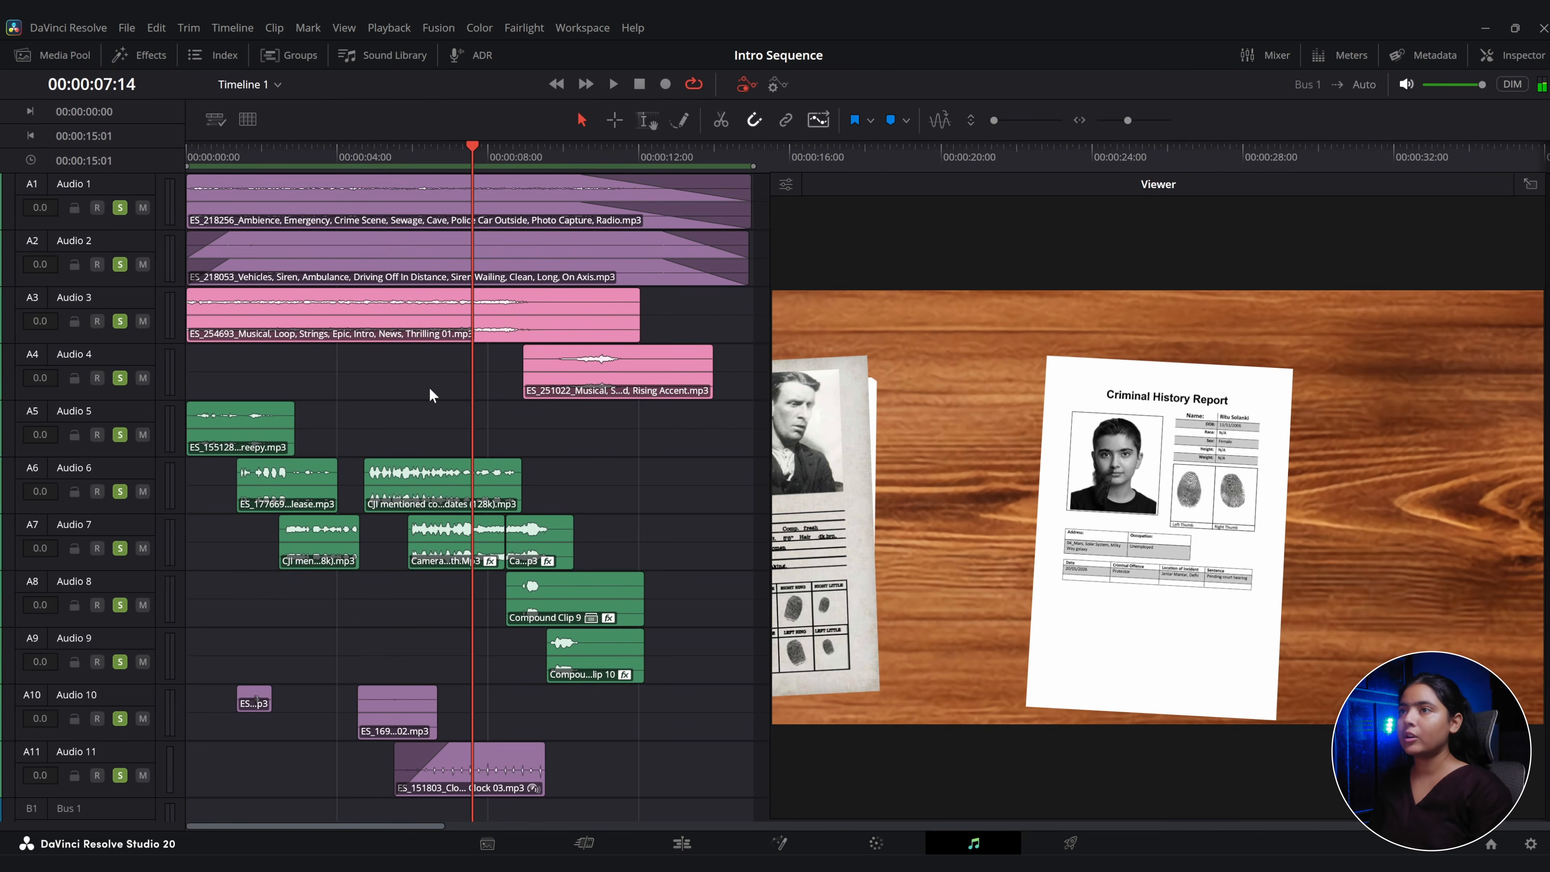
key(Home)
key(space)
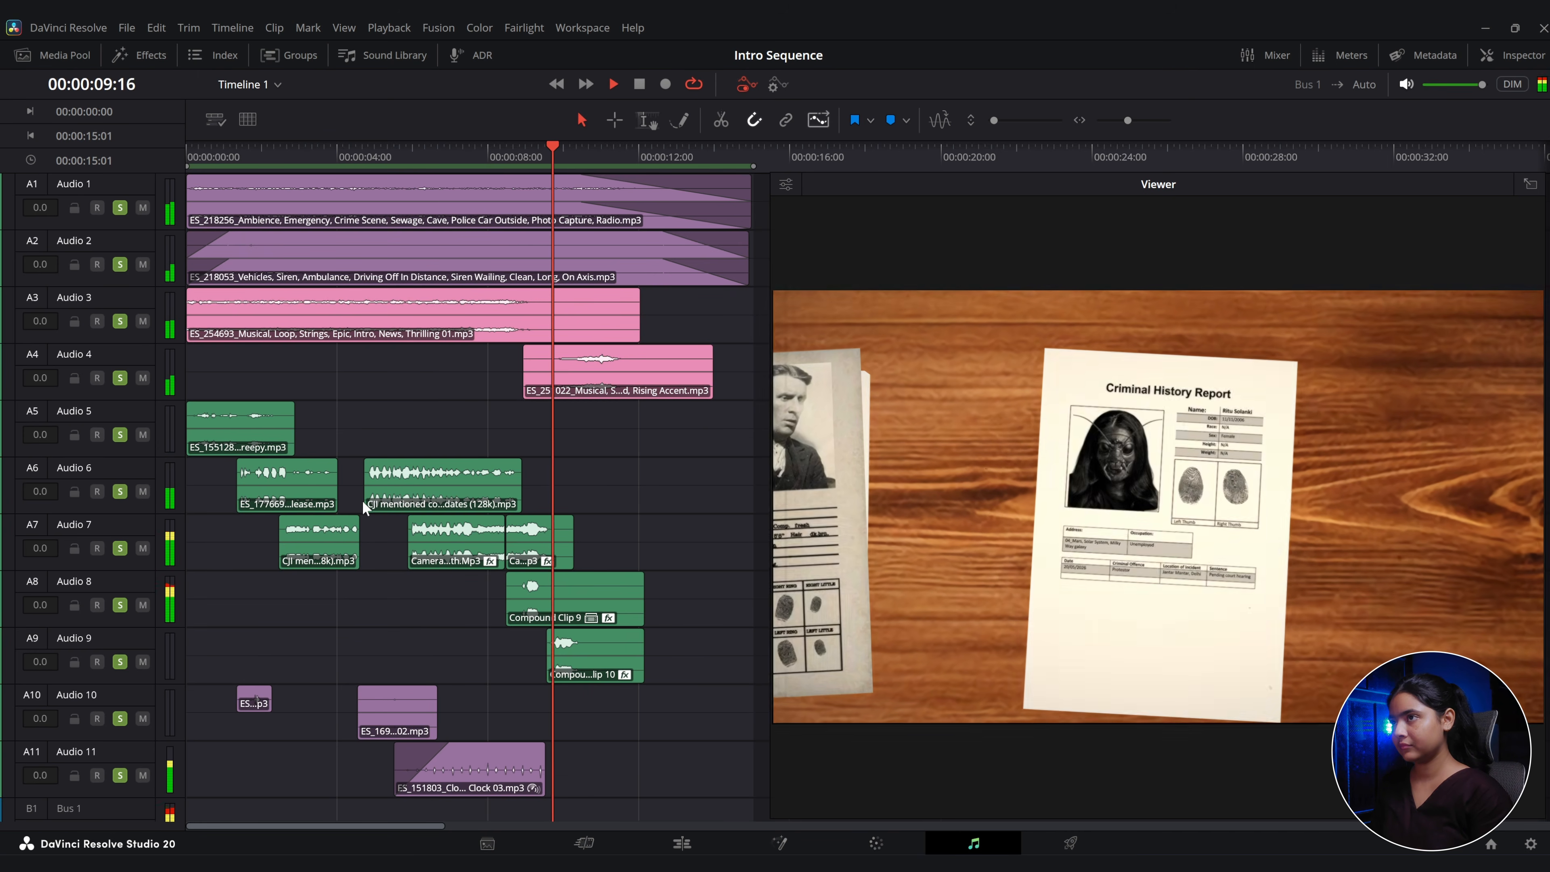
key(space)
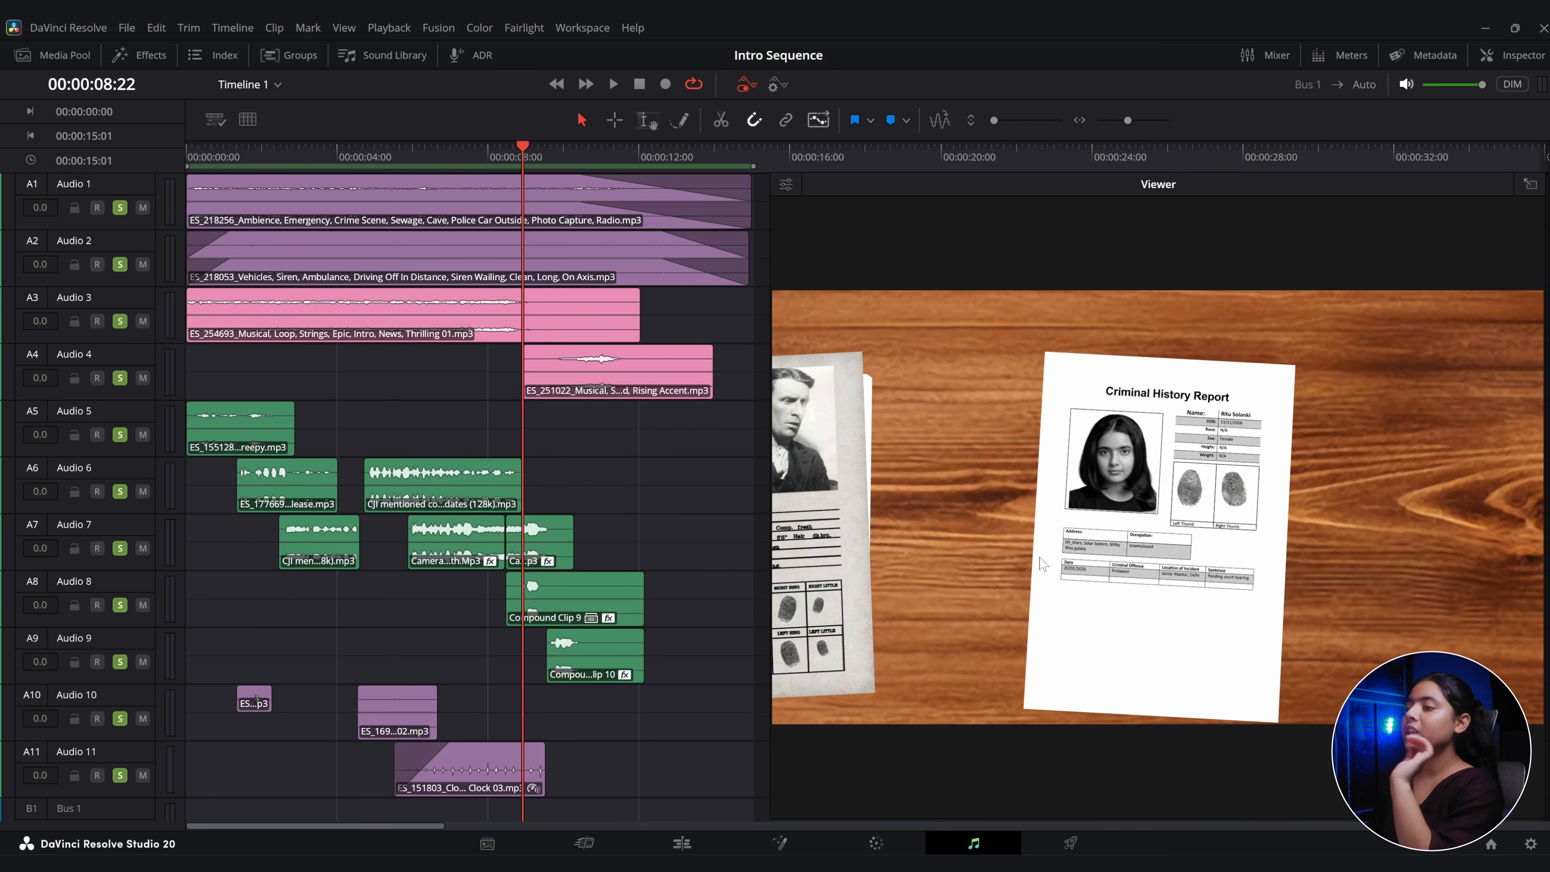
Add an adjustment clip on V4 of the edit timeline, spanning from the start to the end of the Fusion compositions.
click(660, 847)
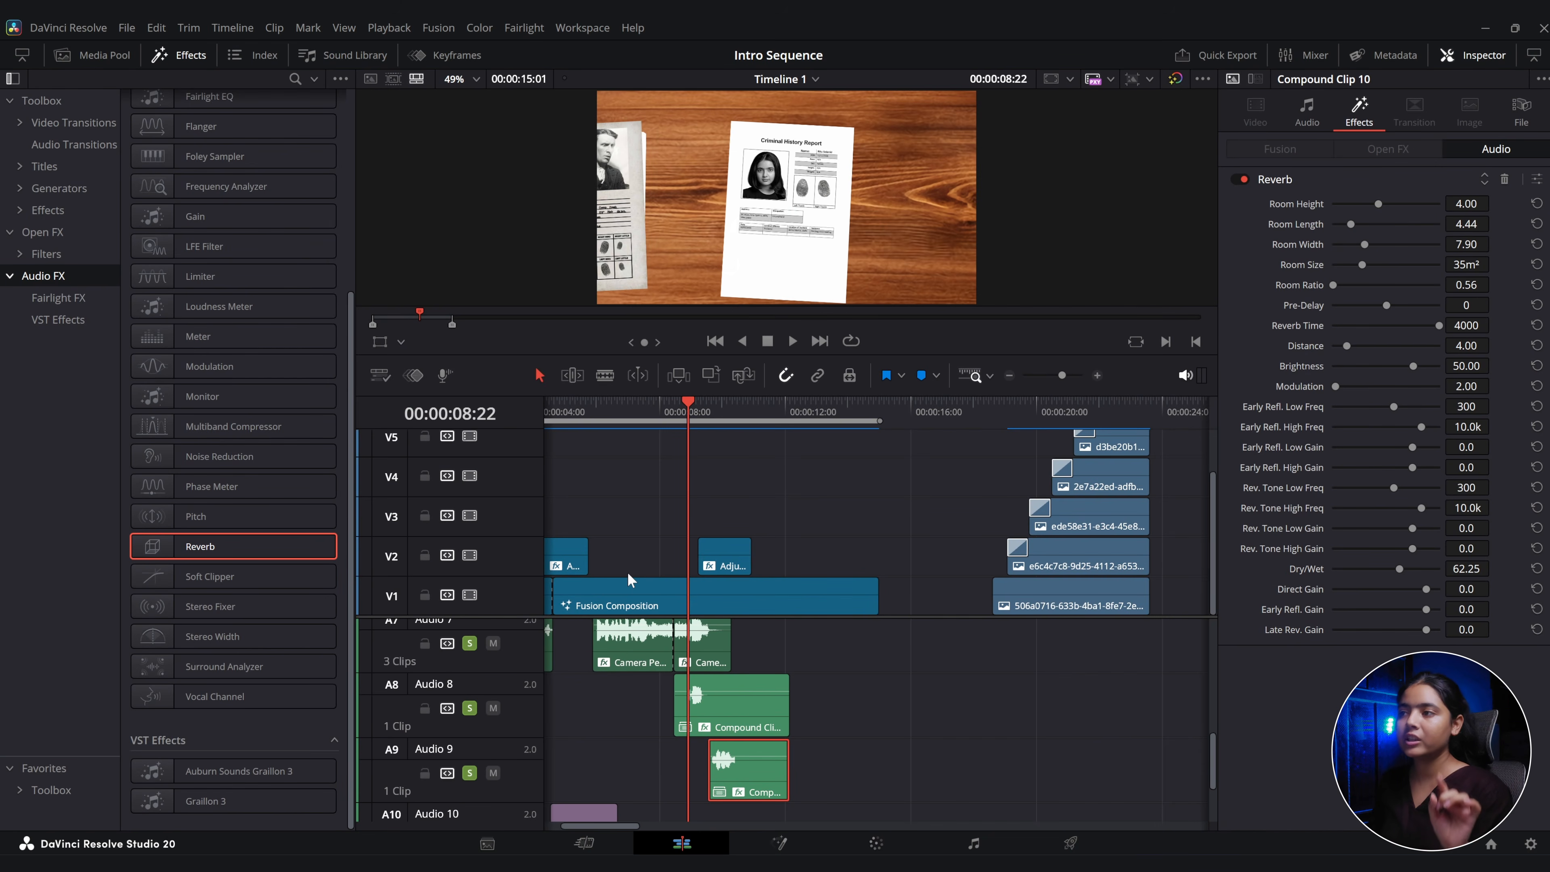
key(Home)
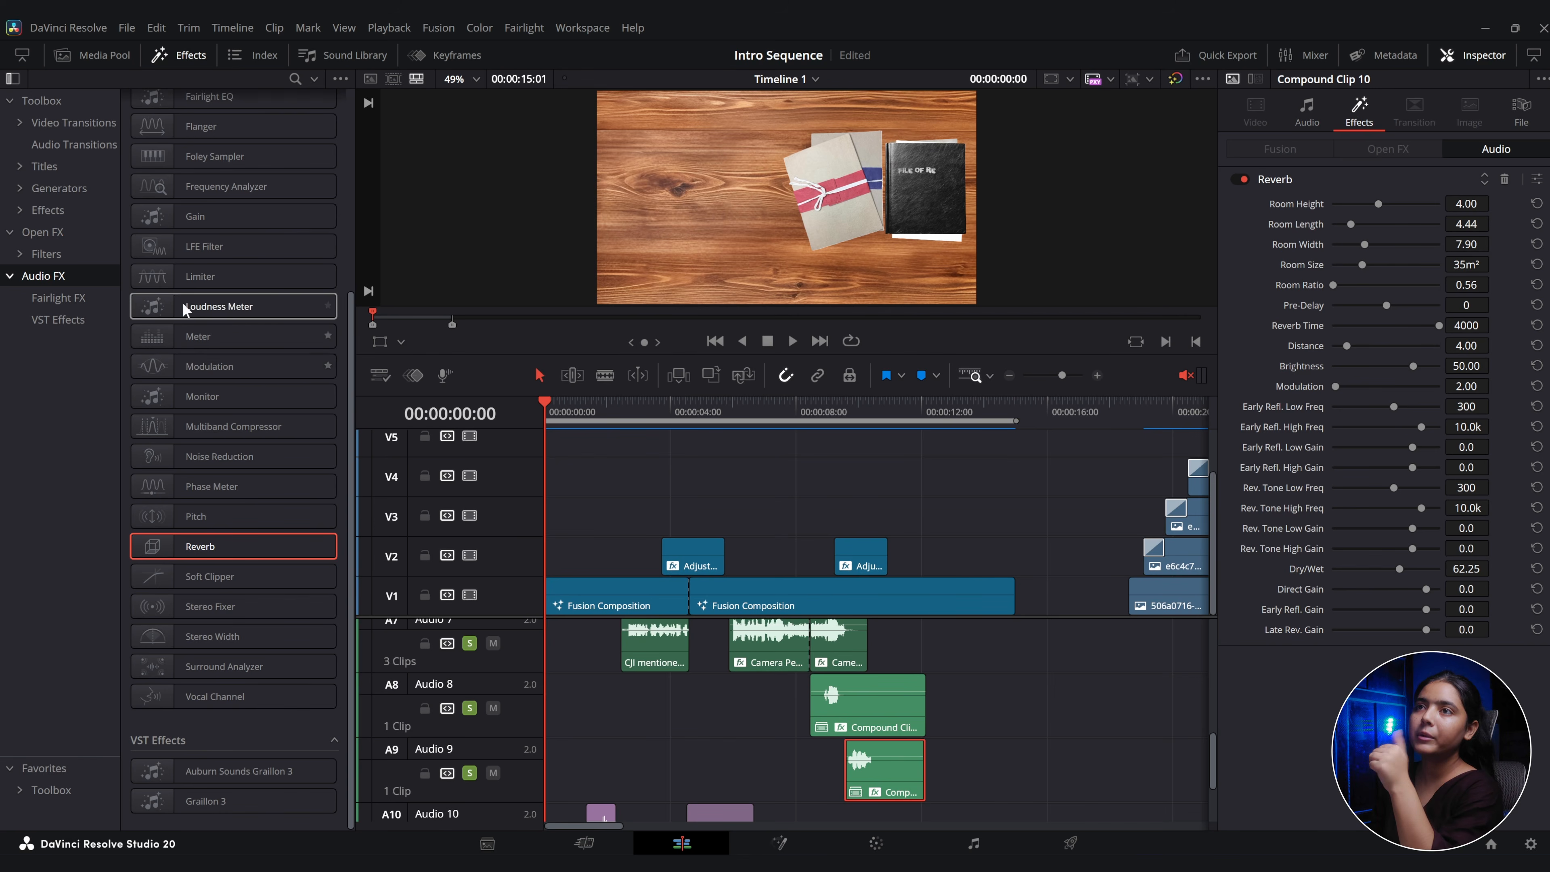
scroll(186, 269, up, 5)
drag(218, 133, 585, 484)
click(585, 484)
drag(699, 480, 1014, 480)
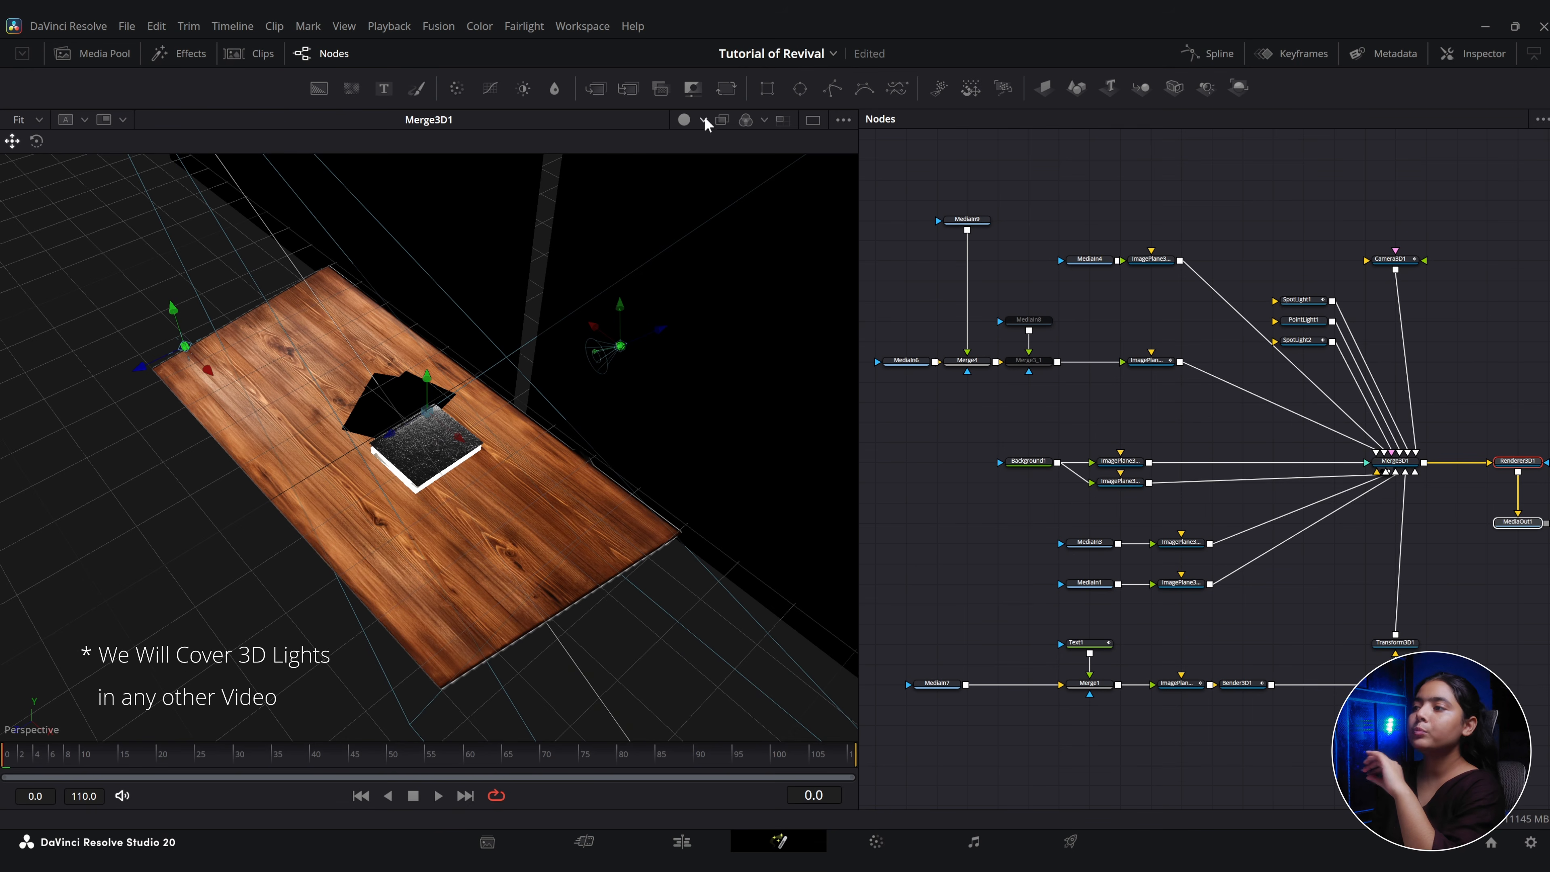
Preview the Merge3D1 scene with Lights shading and examine the lit table from another angle.
click(704, 119)
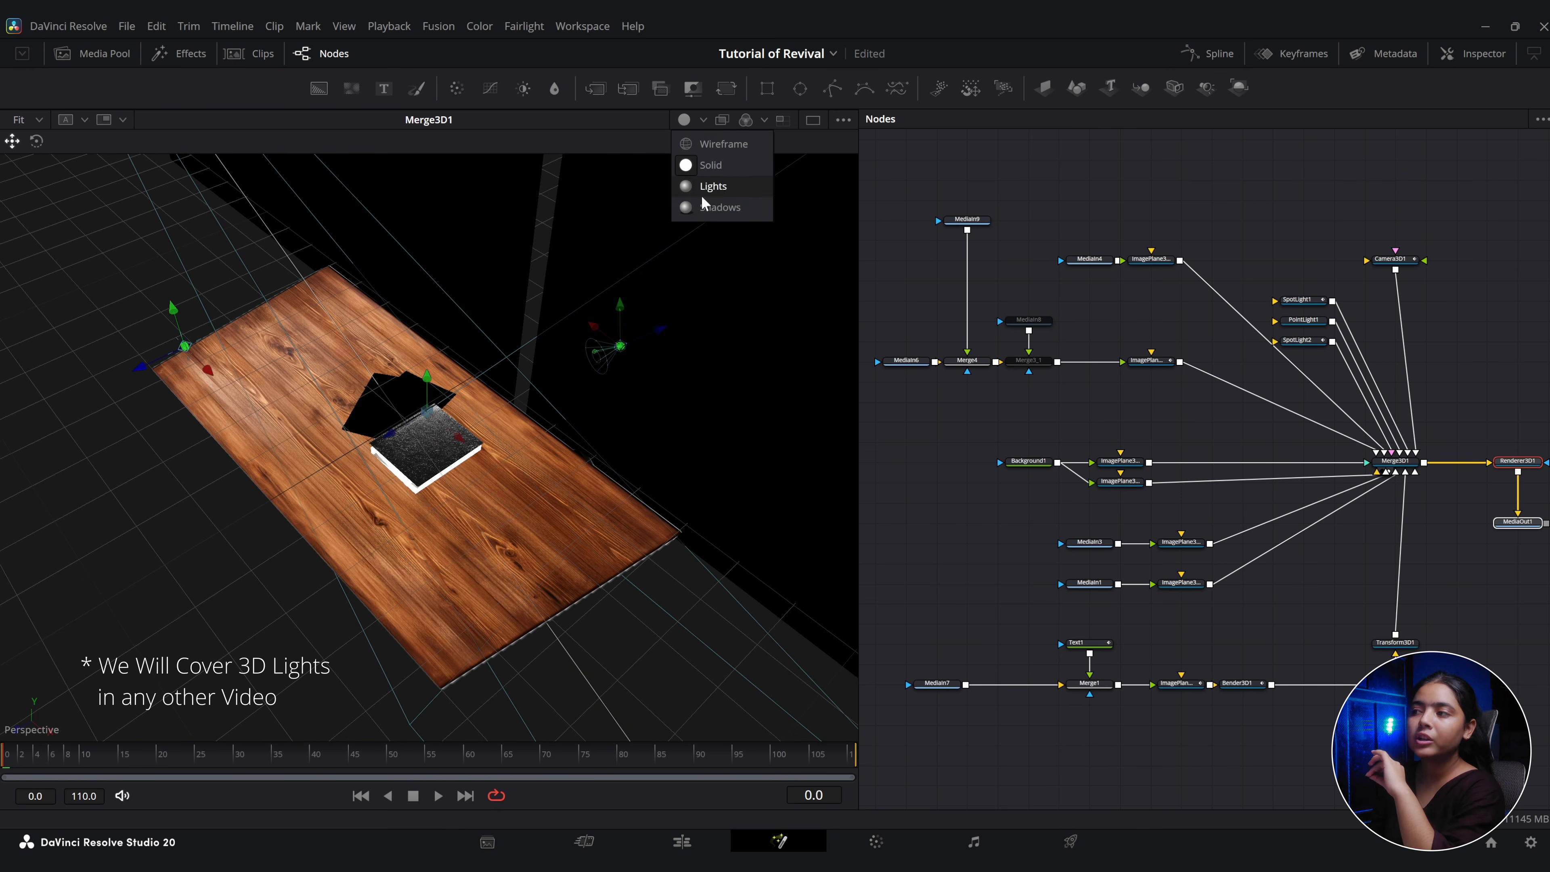
click(709, 186)
drag(318, 517, 504, 488)
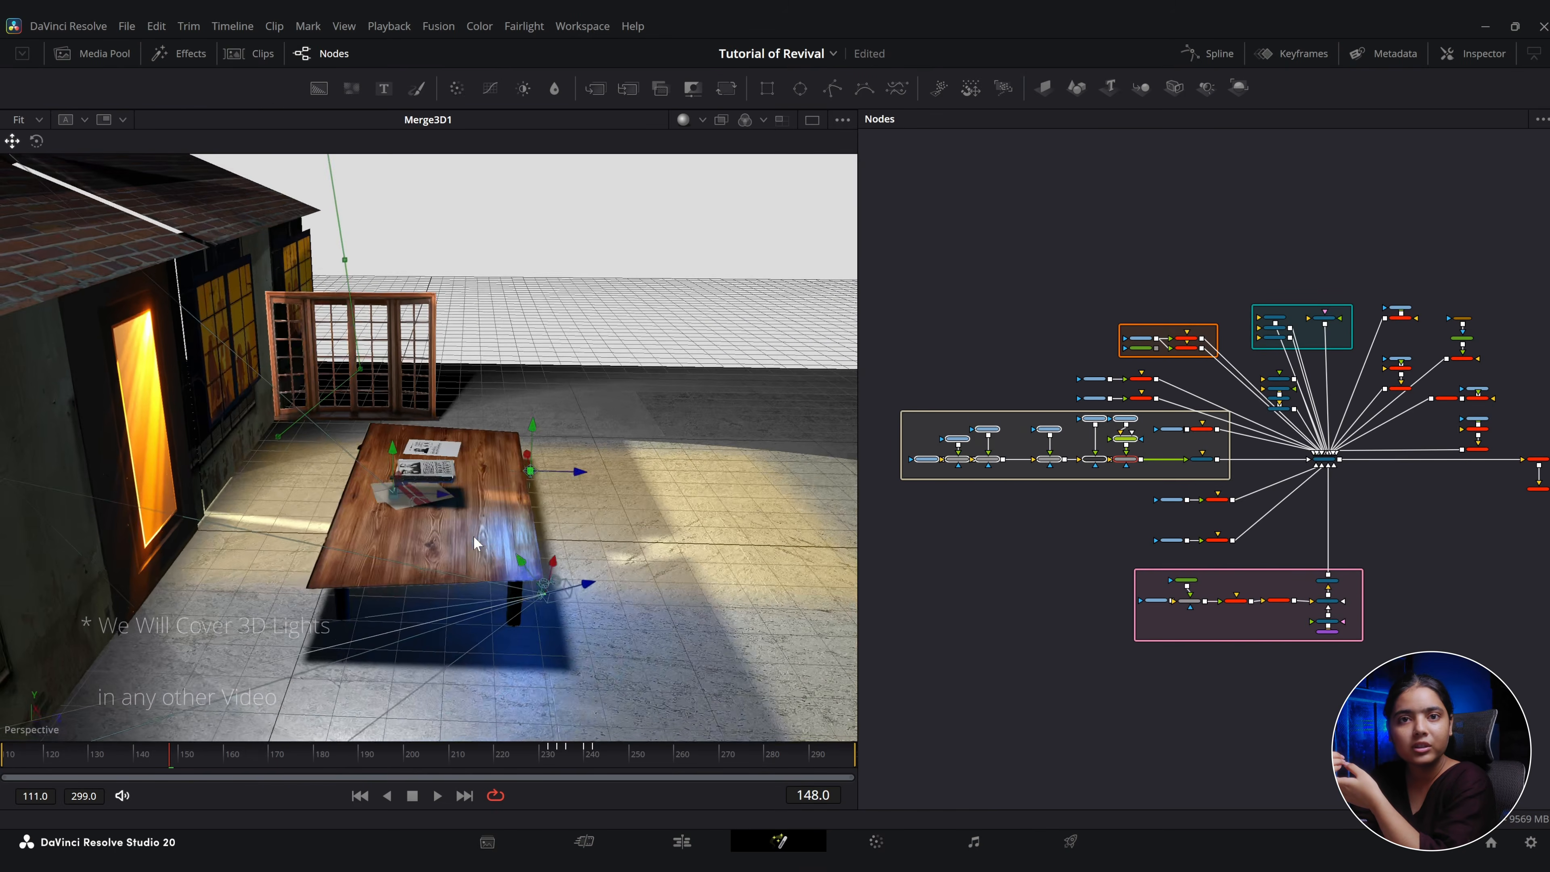
Examine the lit house and table scene up close and lower the light above the near part of the table.
drag(347, 514, 524, 514)
scroll(524, 515, up, 4)
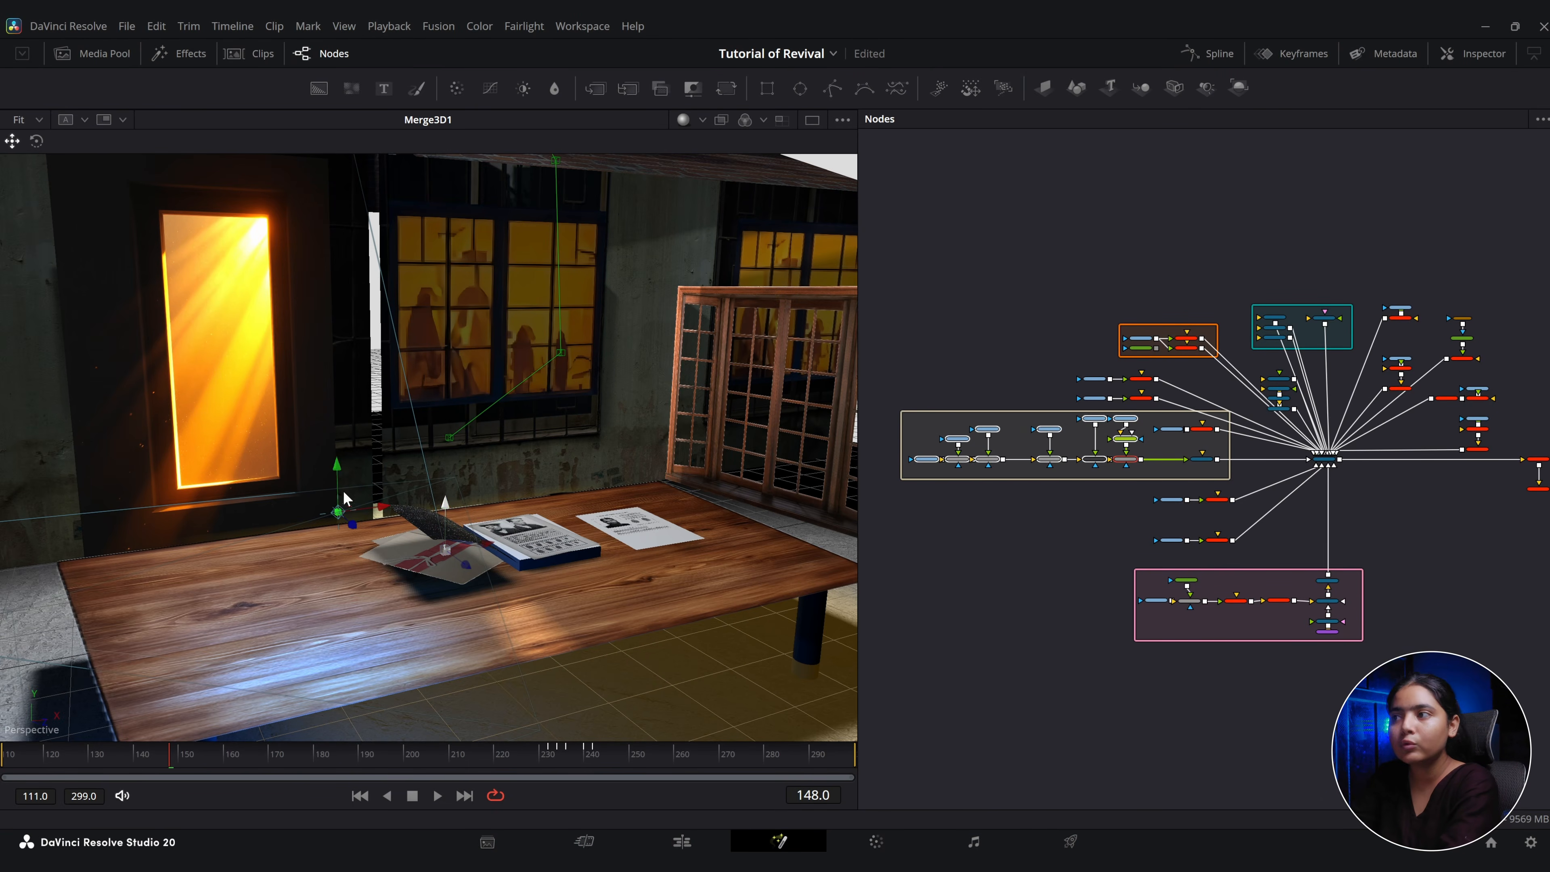
drag(333, 523, 331, 576)
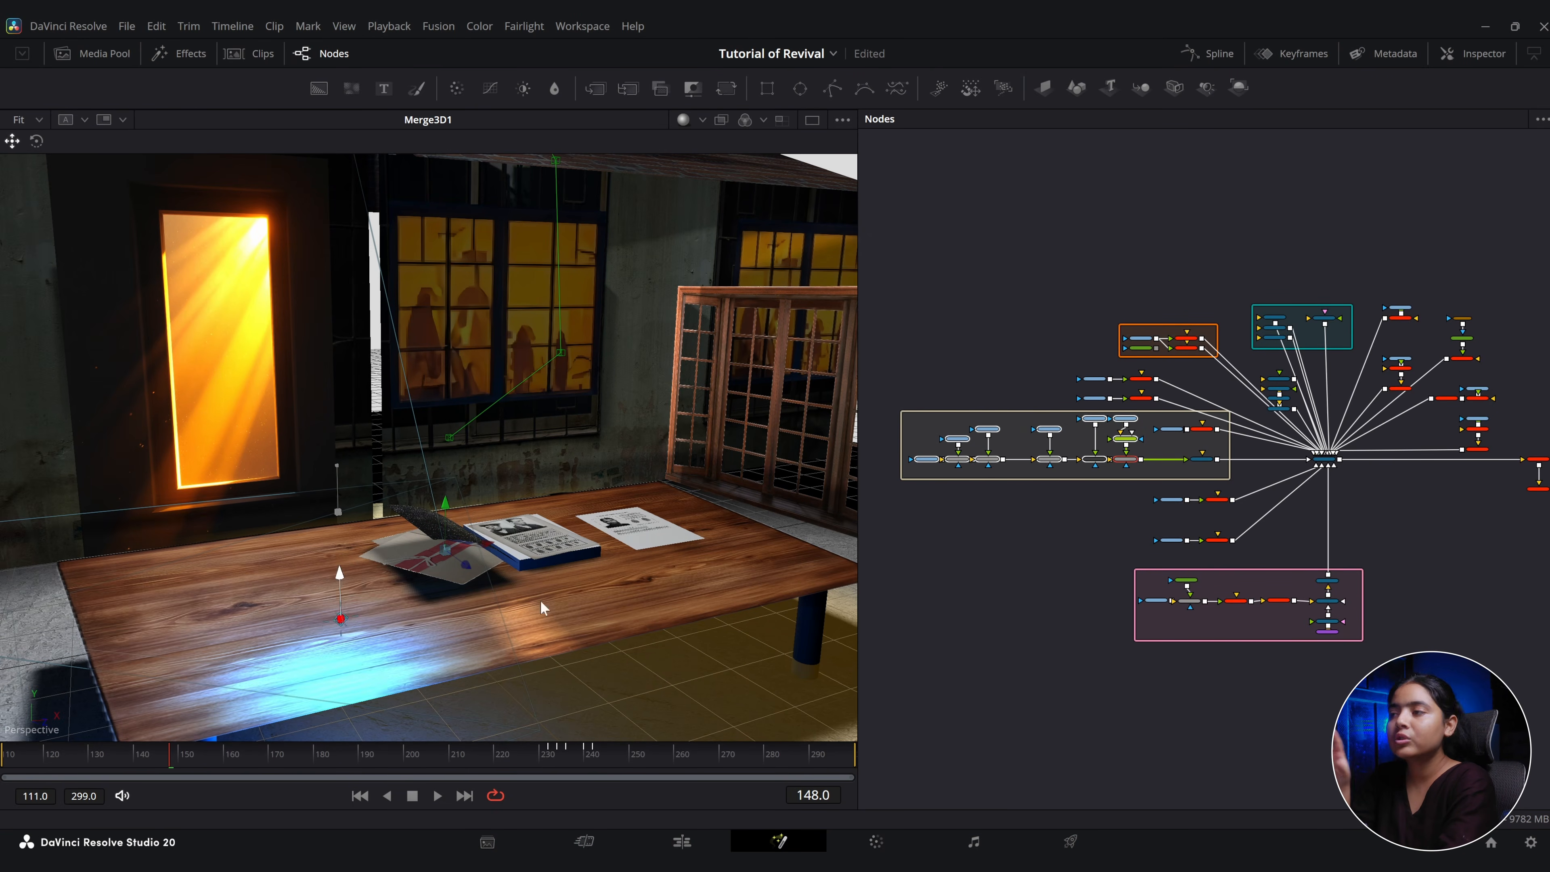
mouse_move(540, 600)
mouse_down()
mouse_move(519, 626)
mouse_move(469, 620)
mouse_move(546, 614)
mouse_move(539, 586)
mouse_up()
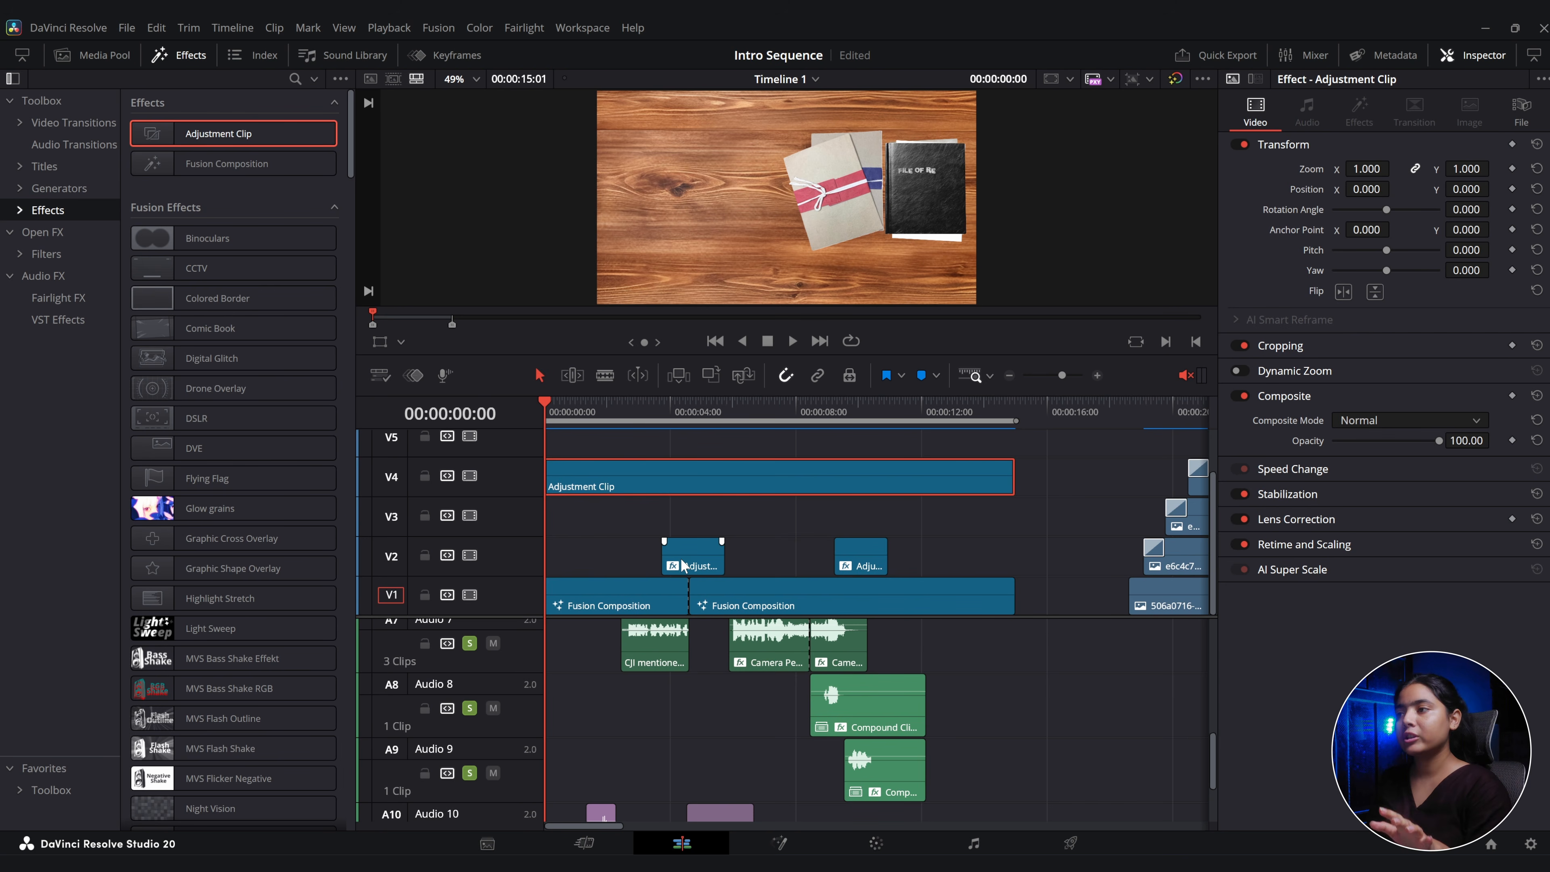
Open the V4 adjustment clip in Fusion and merge a Background node over MediaIn1.
right_click(601, 485)
click(675, 751)
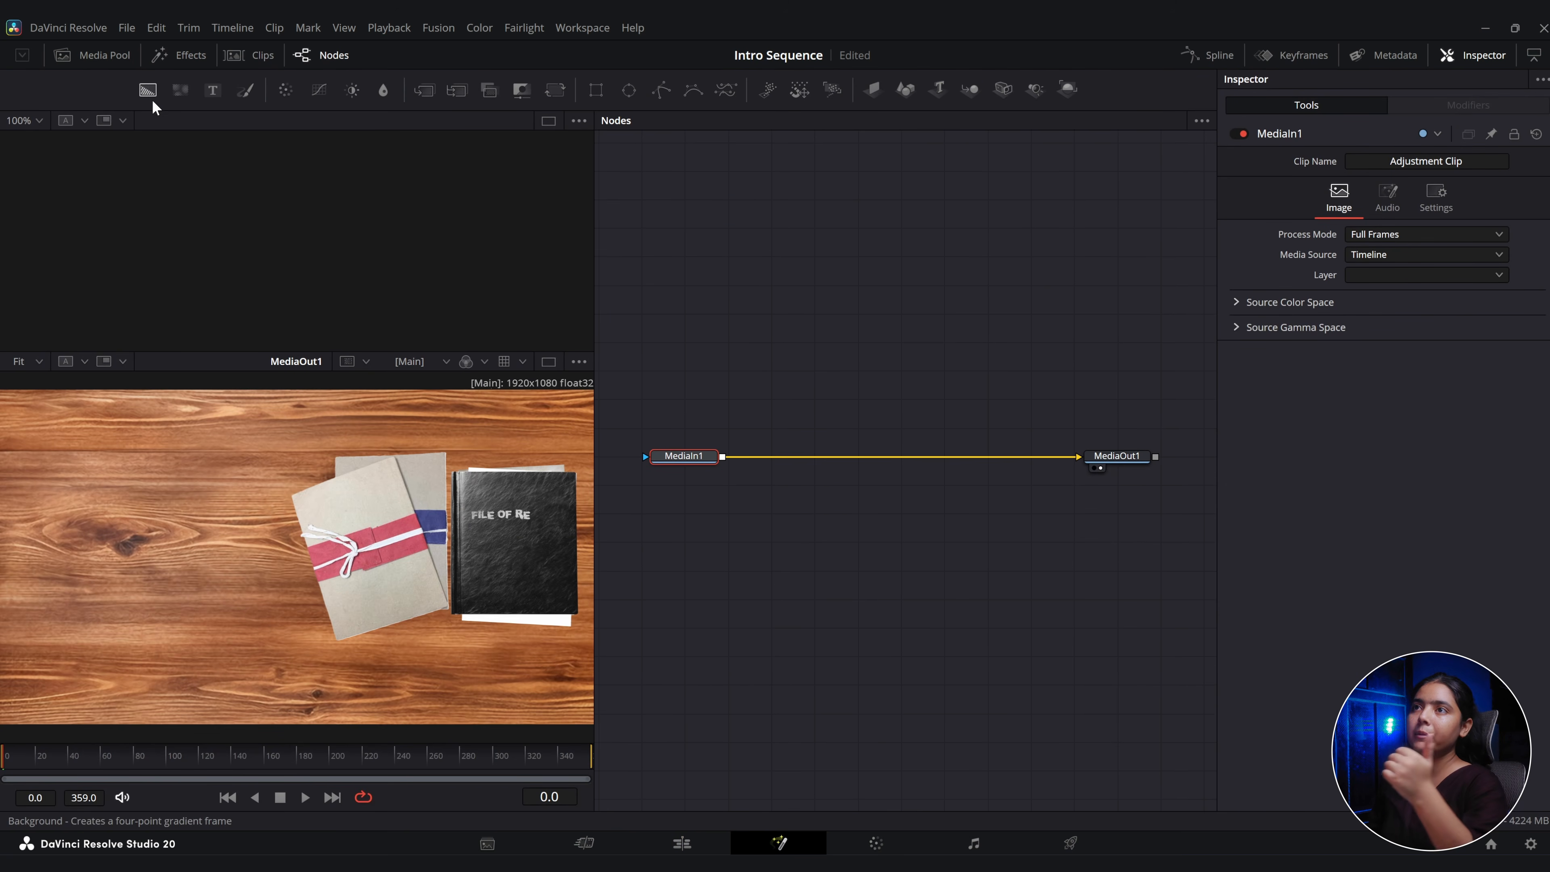
drag(149, 95, 741, 459)
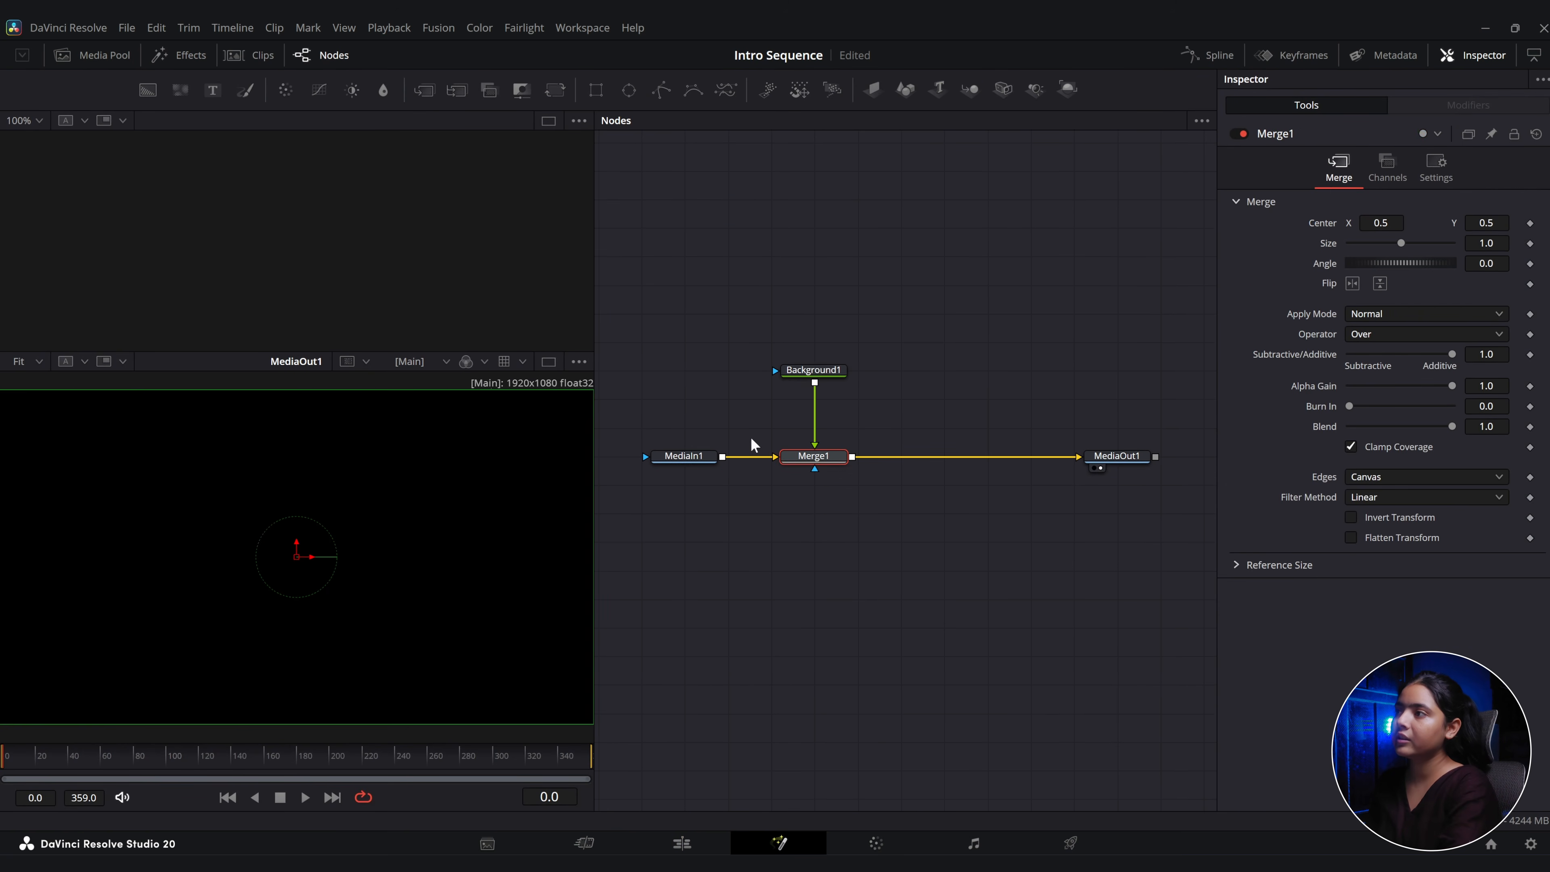
drag(814, 370, 815, 400)
Mask Background1 with a polygon drawn as a narrow slanted strip across the full image height between the files.
drag(662, 90, 818, 349)
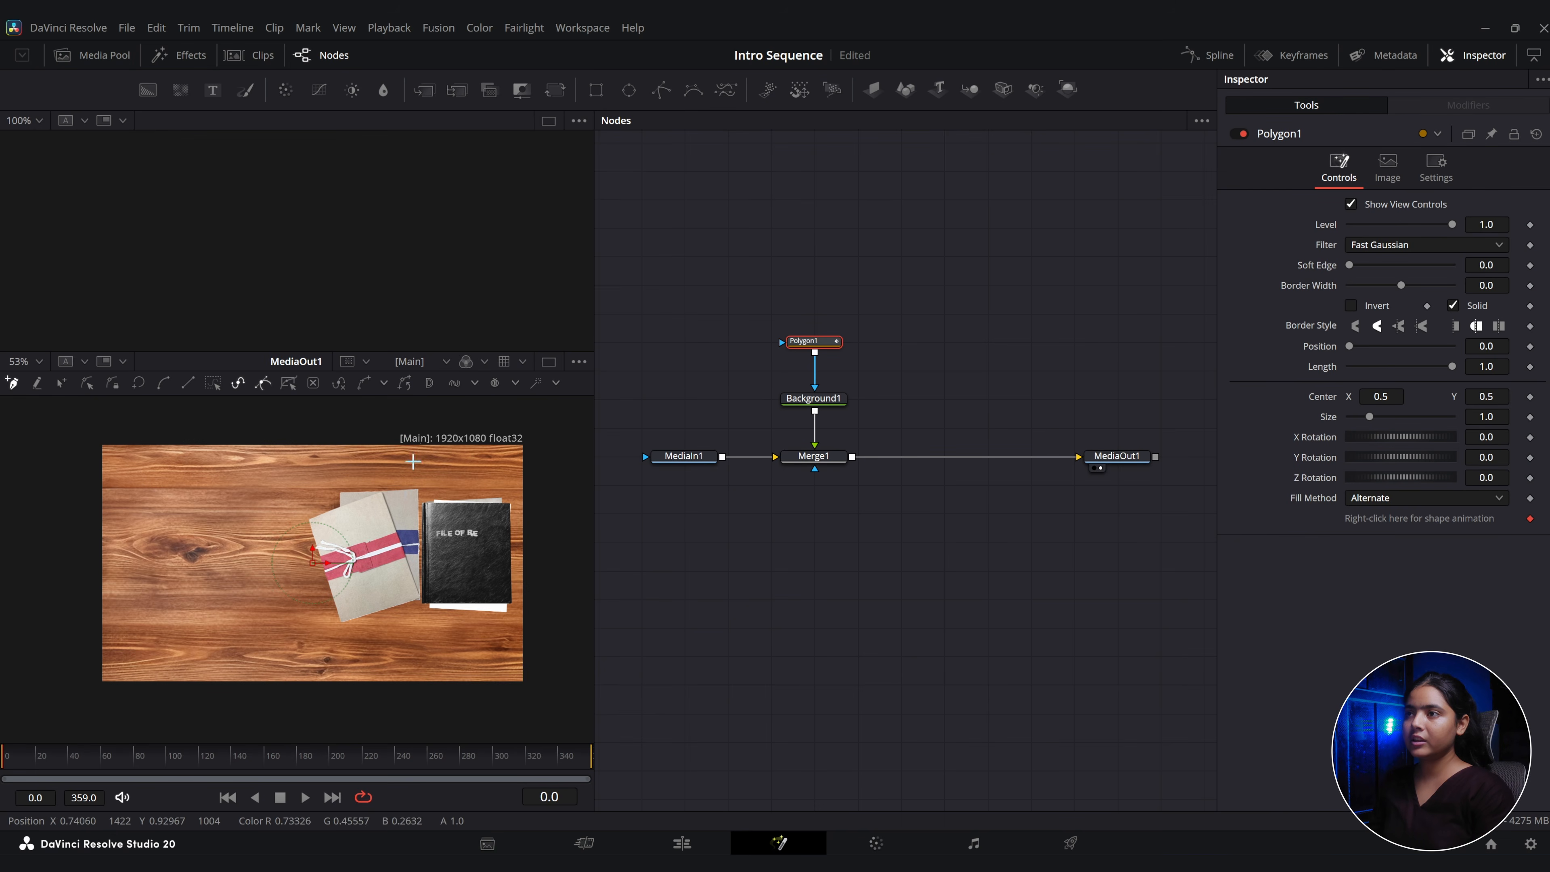
click(447, 418)
click(329, 716)
click(388, 718)
click(467, 423)
click(453, 421)
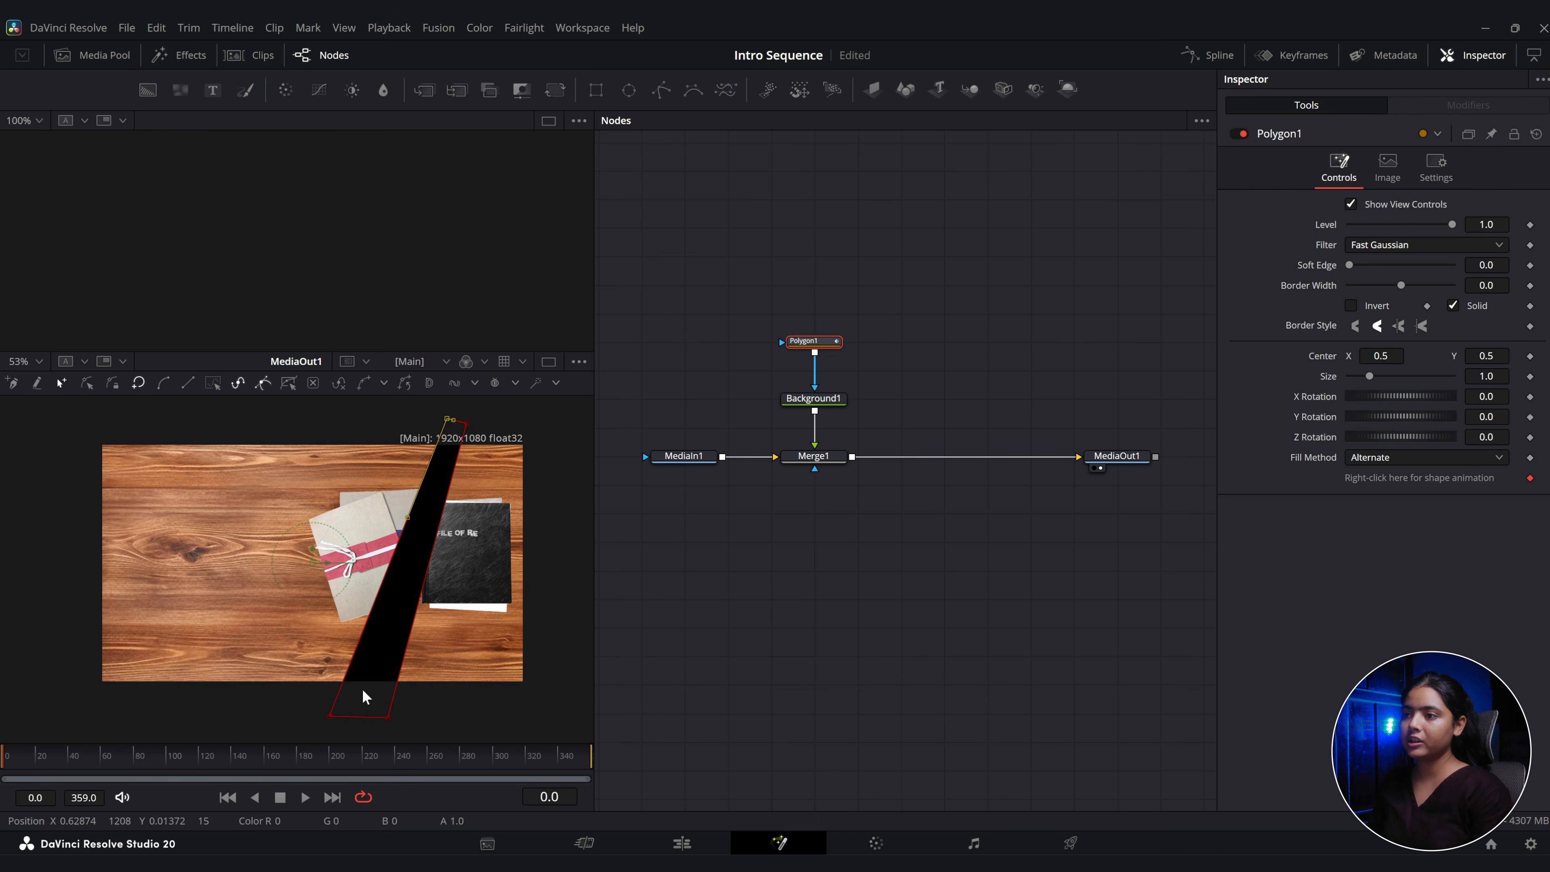
Give the polygon a soft edge of 0.0441, invert it, and lower Background1's alpha to 0.685.
drag(1350, 265, 1372, 269)
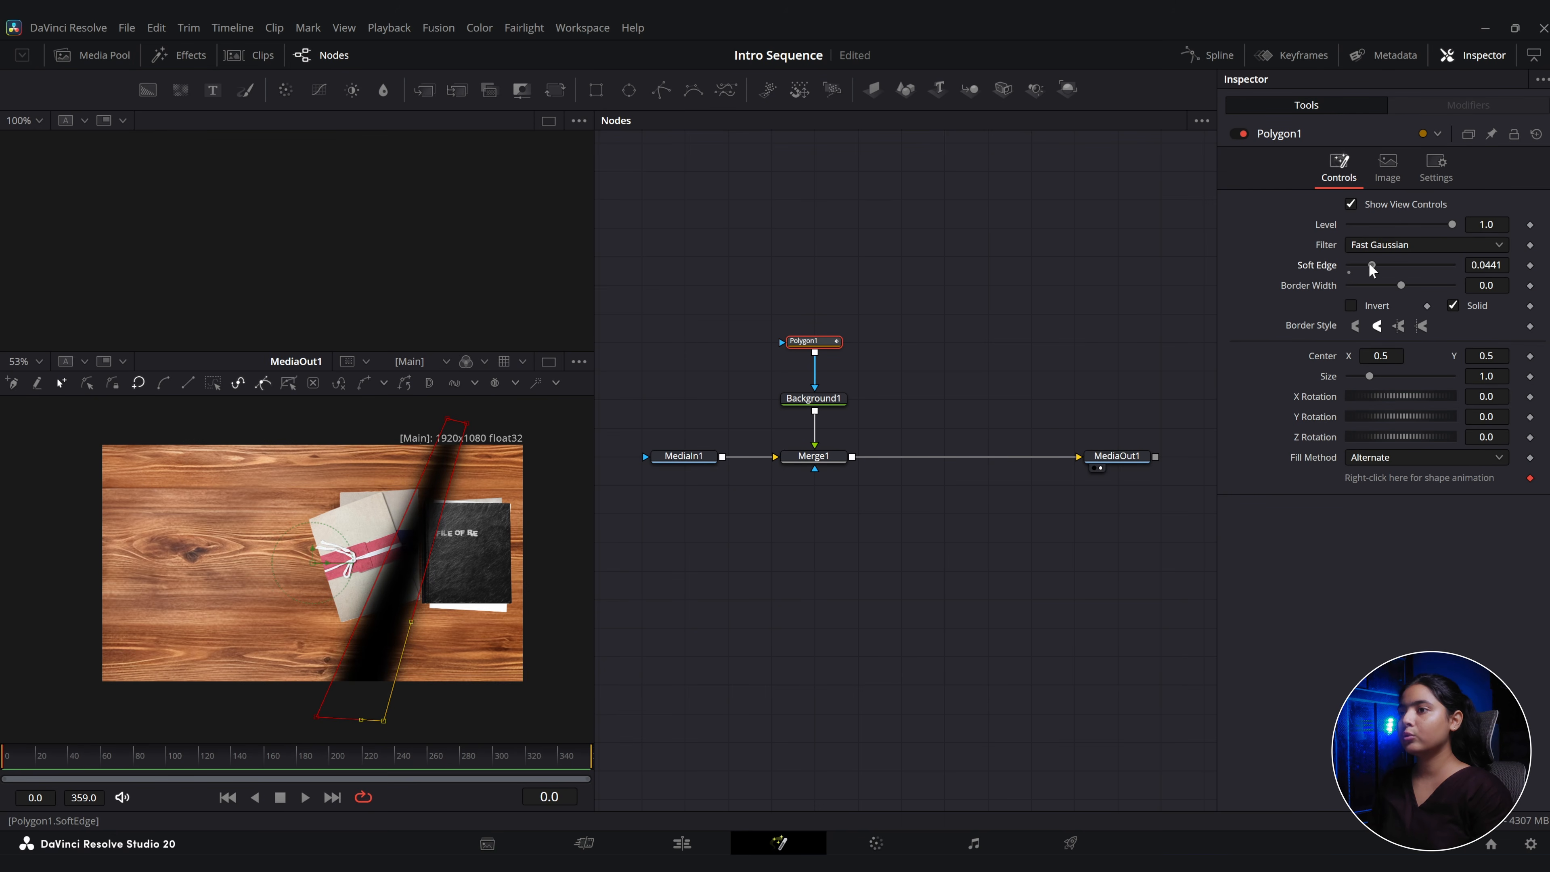
click(1351, 306)
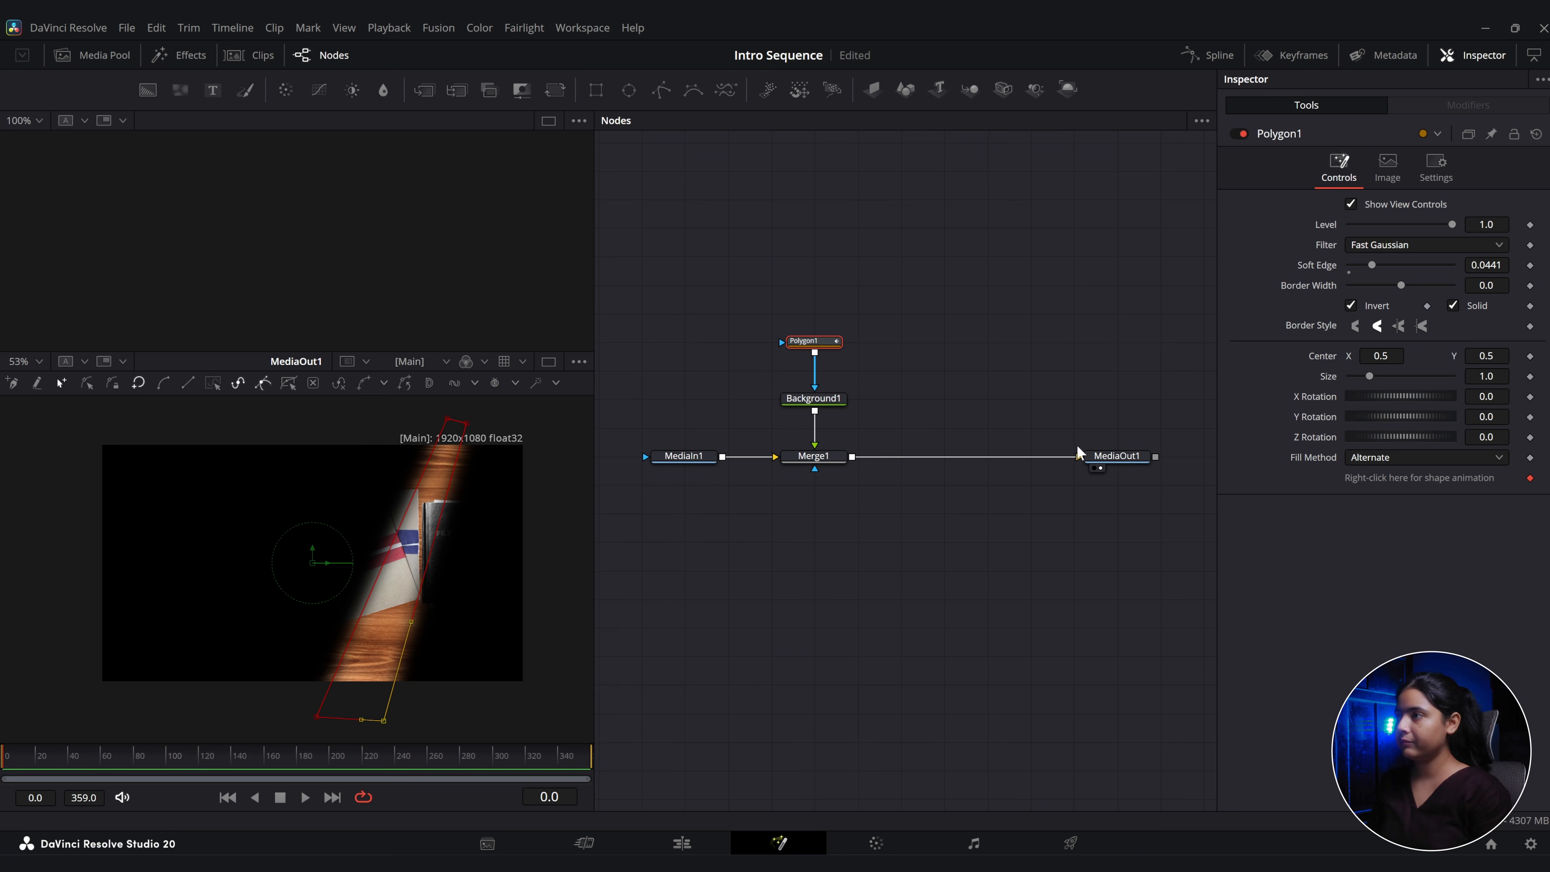
click(818, 400)
drag(1452, 380, 1414, 380)
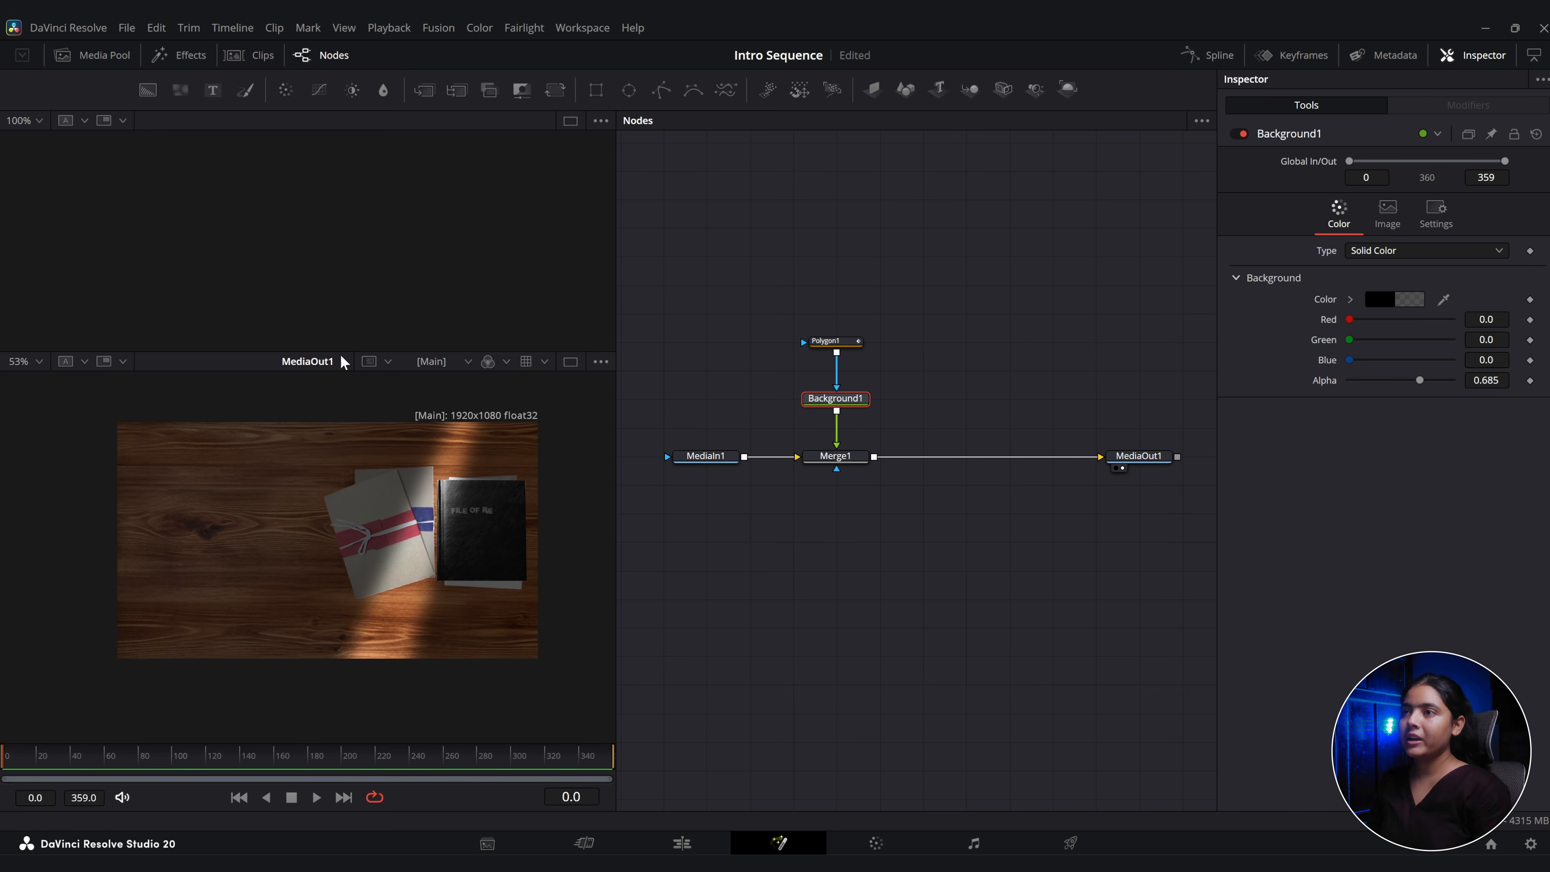
Animate the polygon's shape from frame 0 to frame 90, moving both strip ends left over the files, and play it.
drag(340, 352, 339, 210)
scroll(346, 487, up, 2)
scroll(347, 502, down, 2)
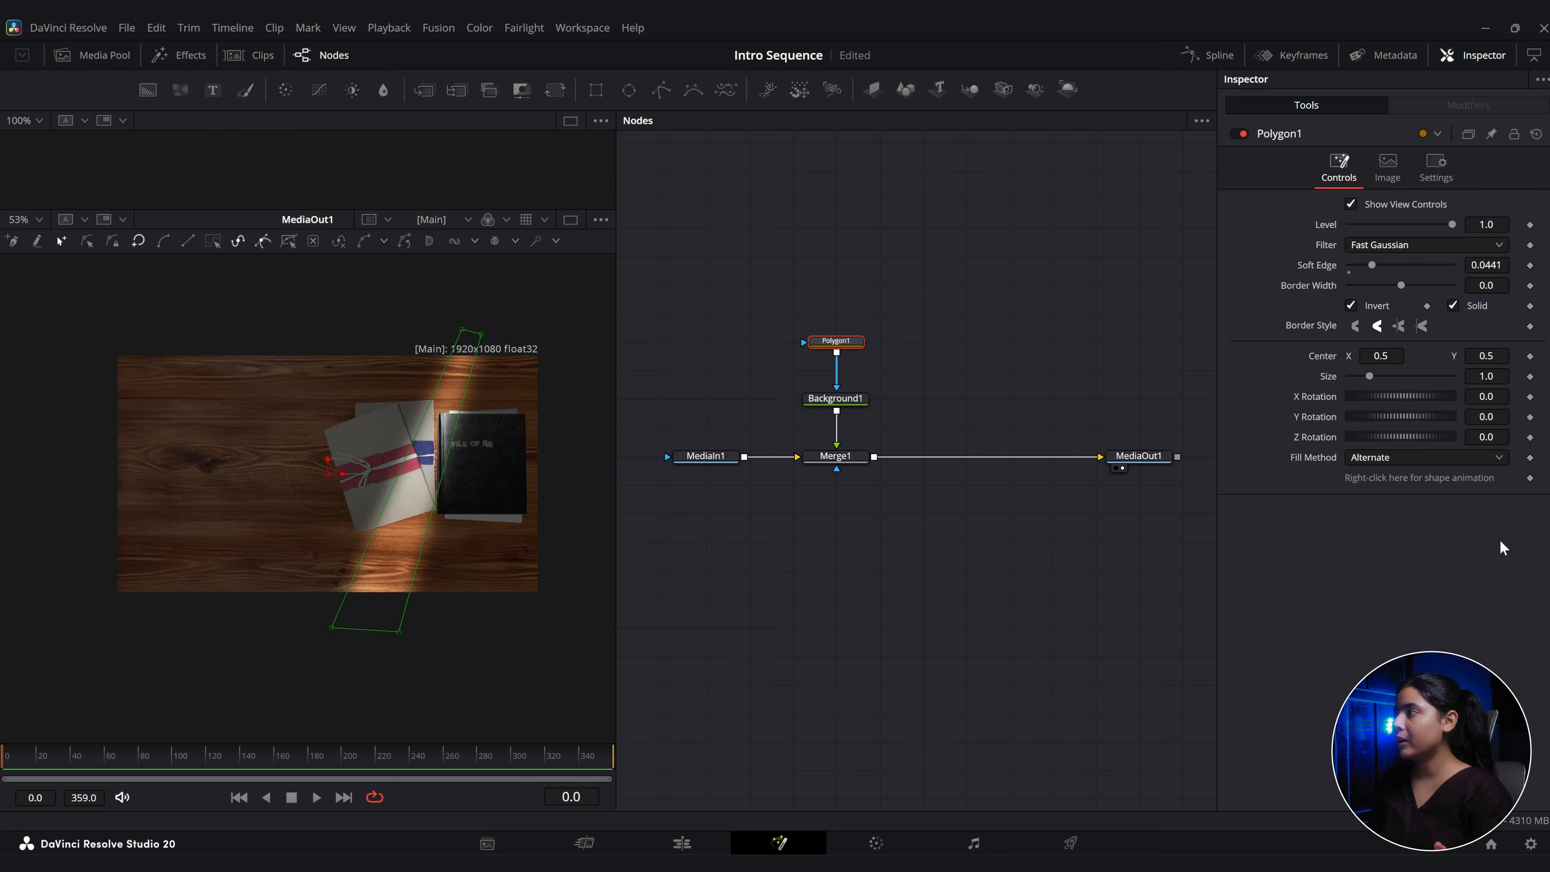
drag(98, 758, 157, 765)
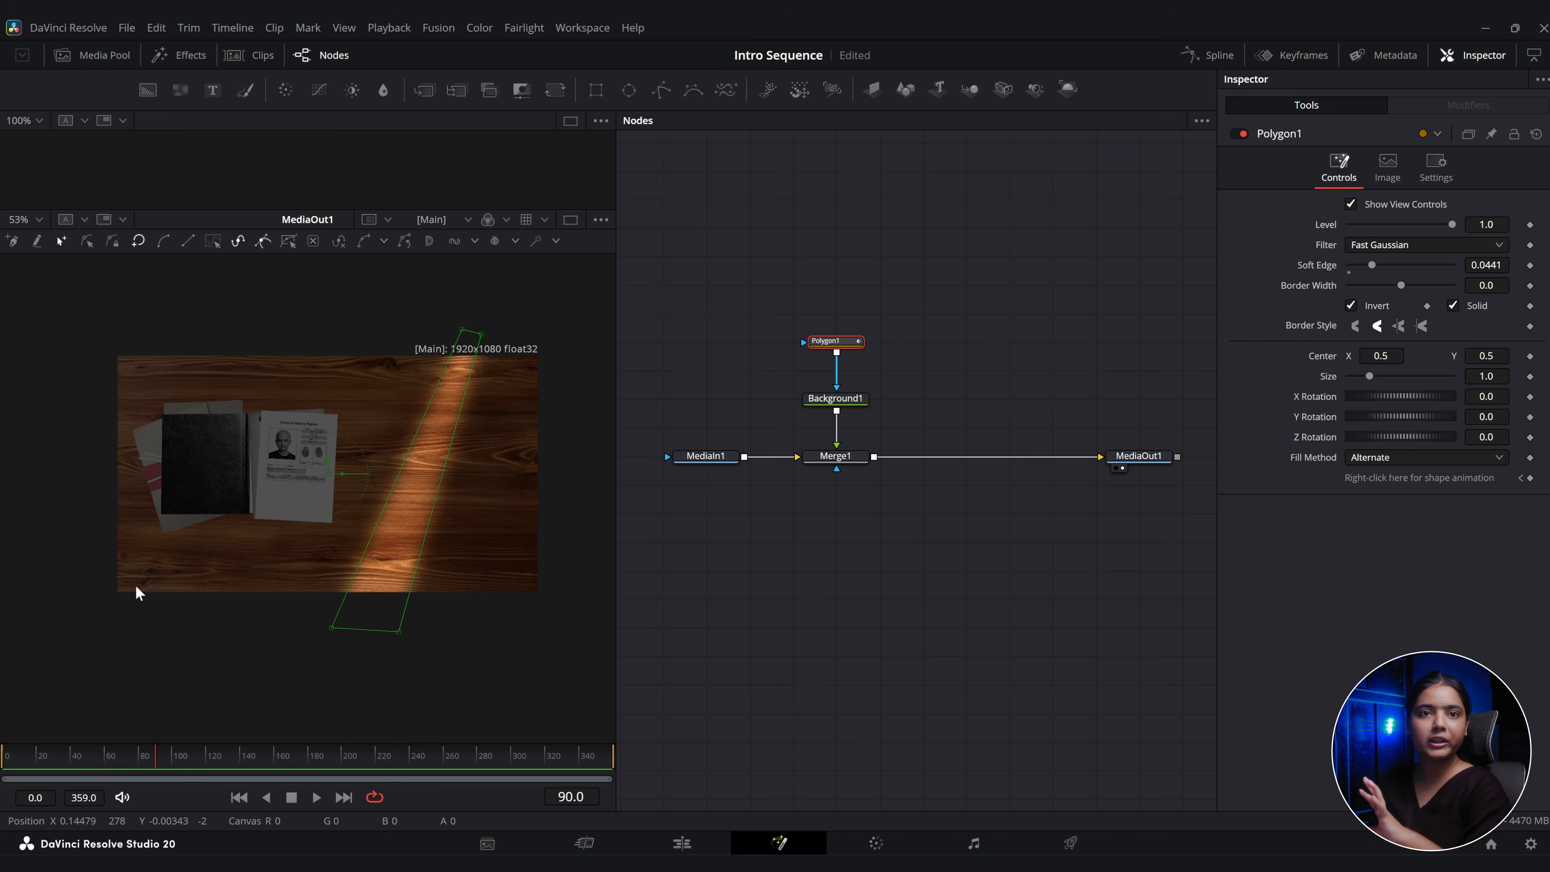
drag(264, 591, 435, 684)
drag(332, 628, 28, 655)
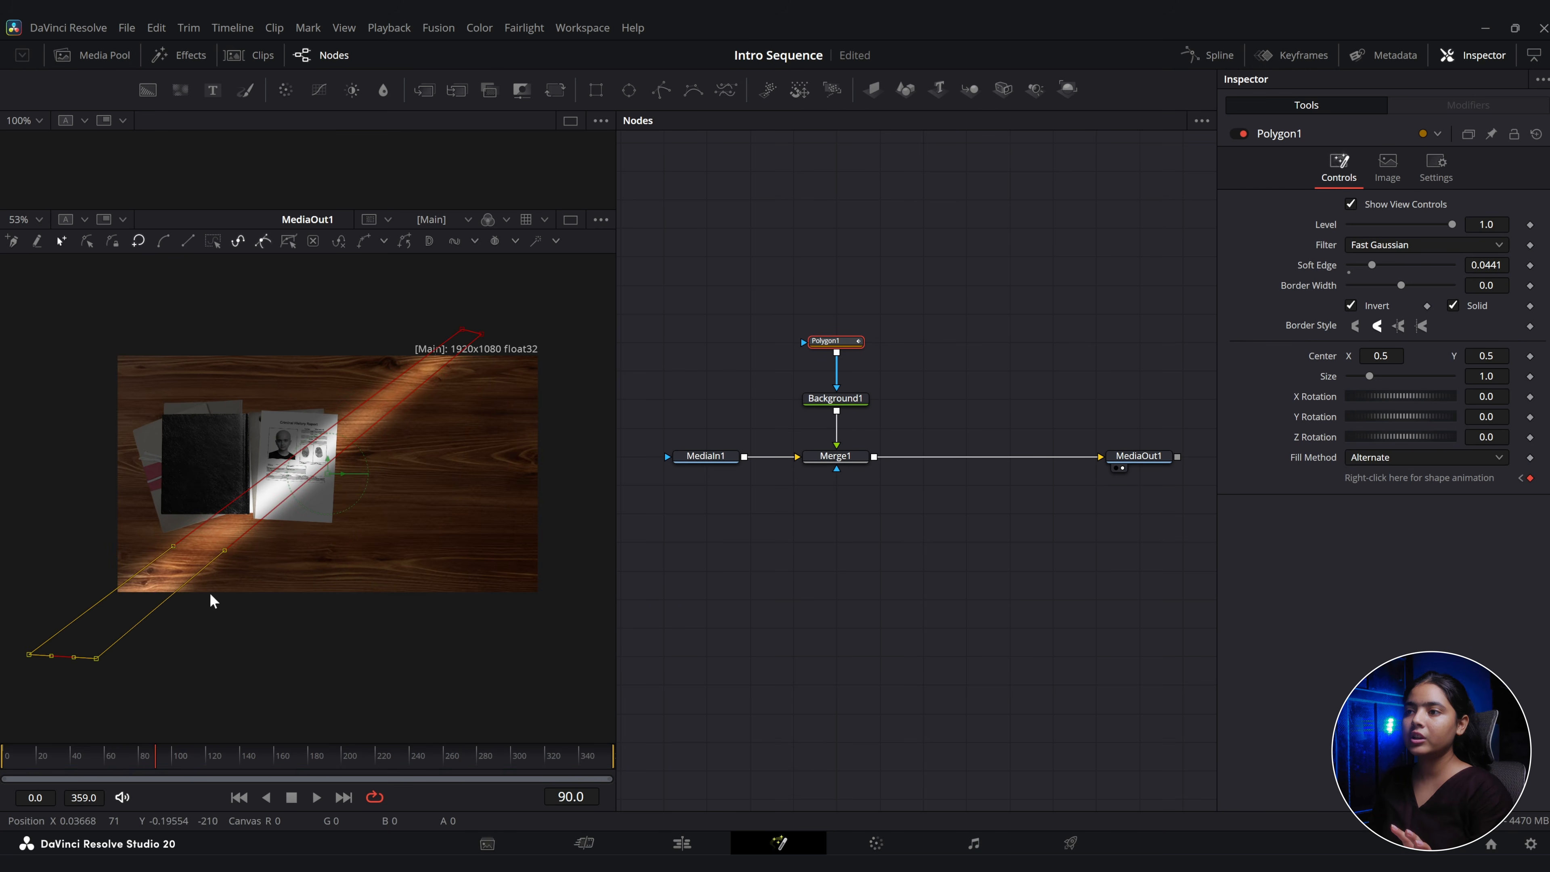
drag(445, 310, 355, 294)
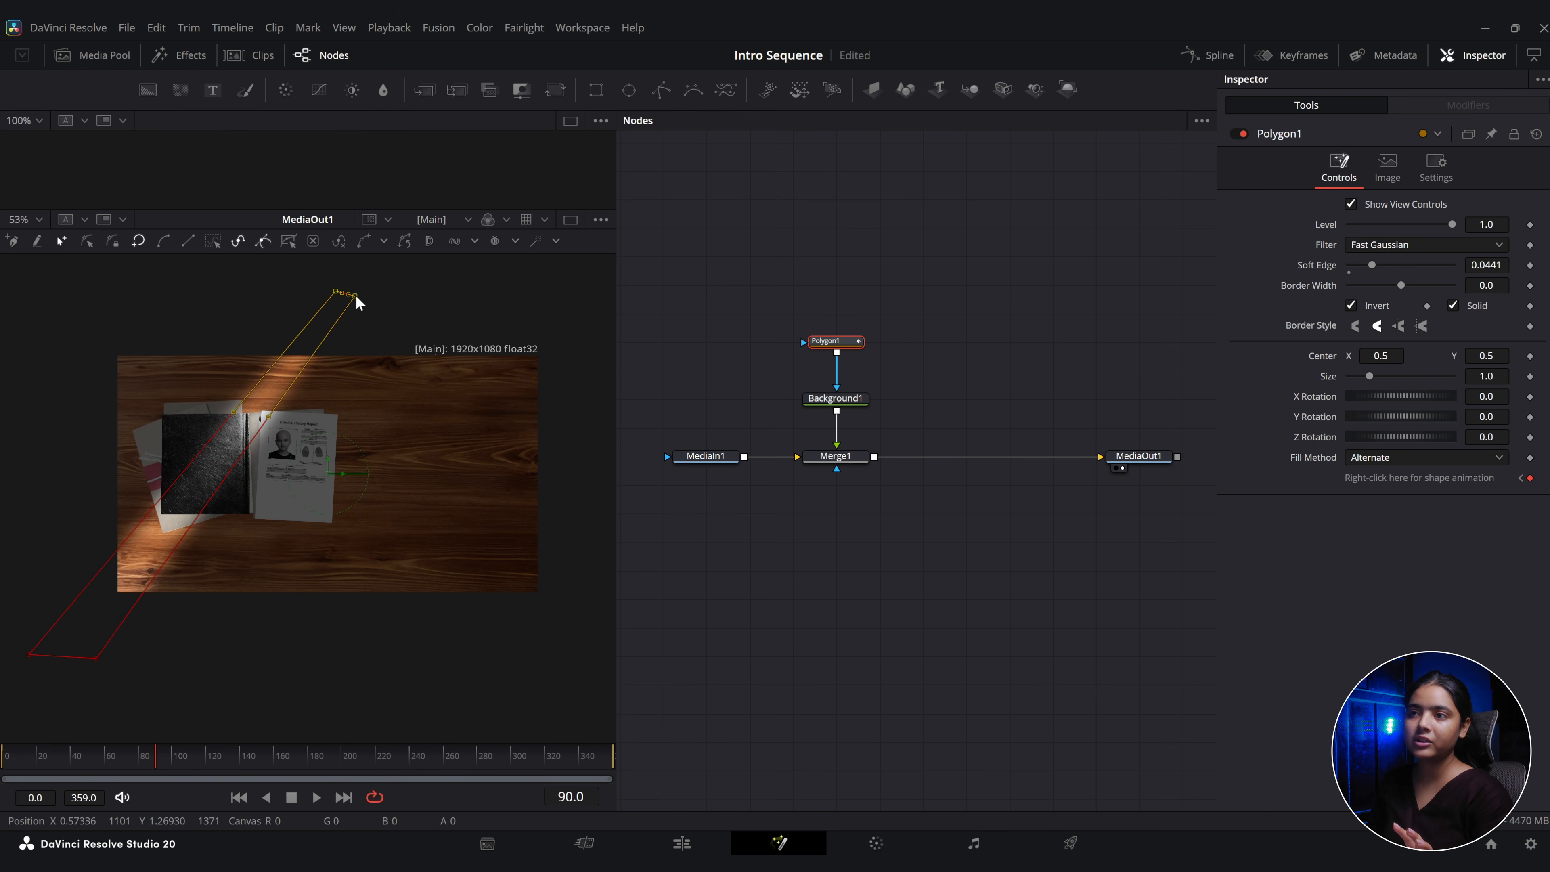
key(space)
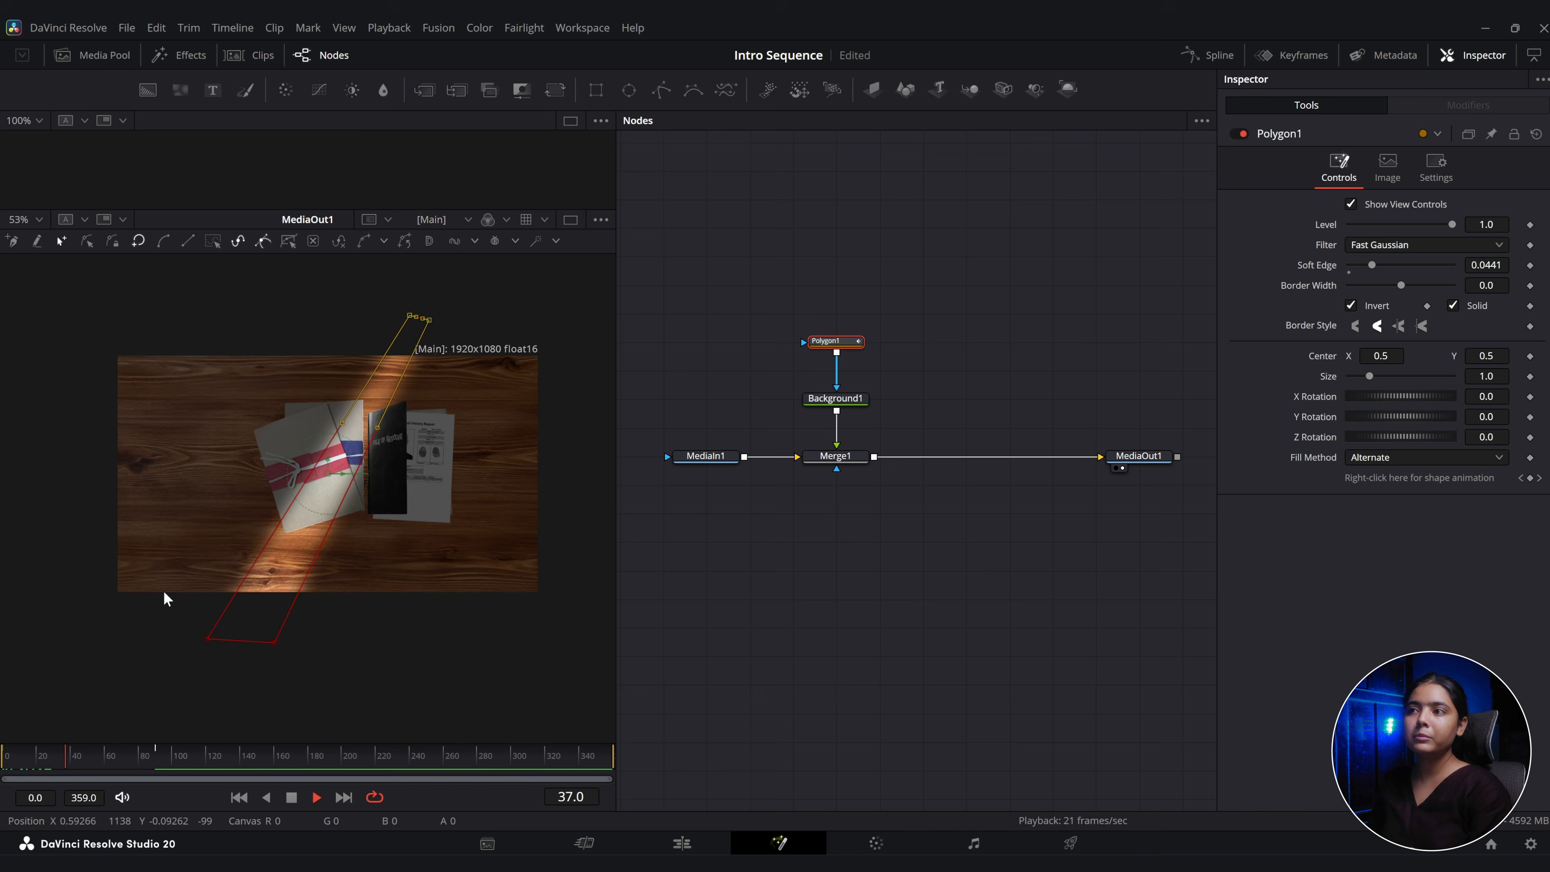
key(space)
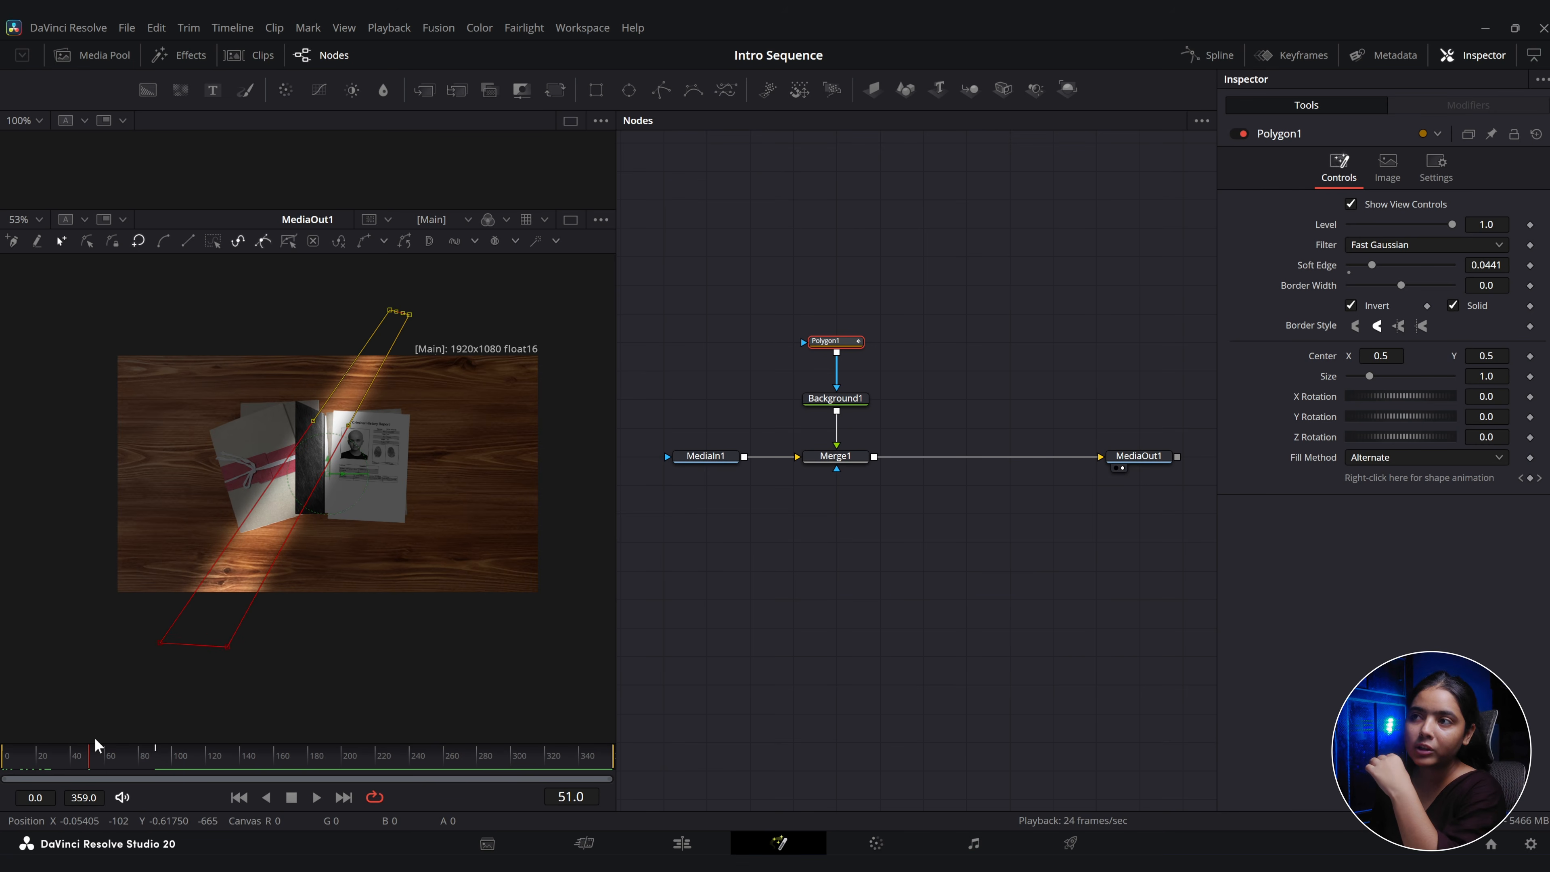
Smooth the polygon's shape keyframes in the spline editor and play back the light movement.
click(1209, 55)
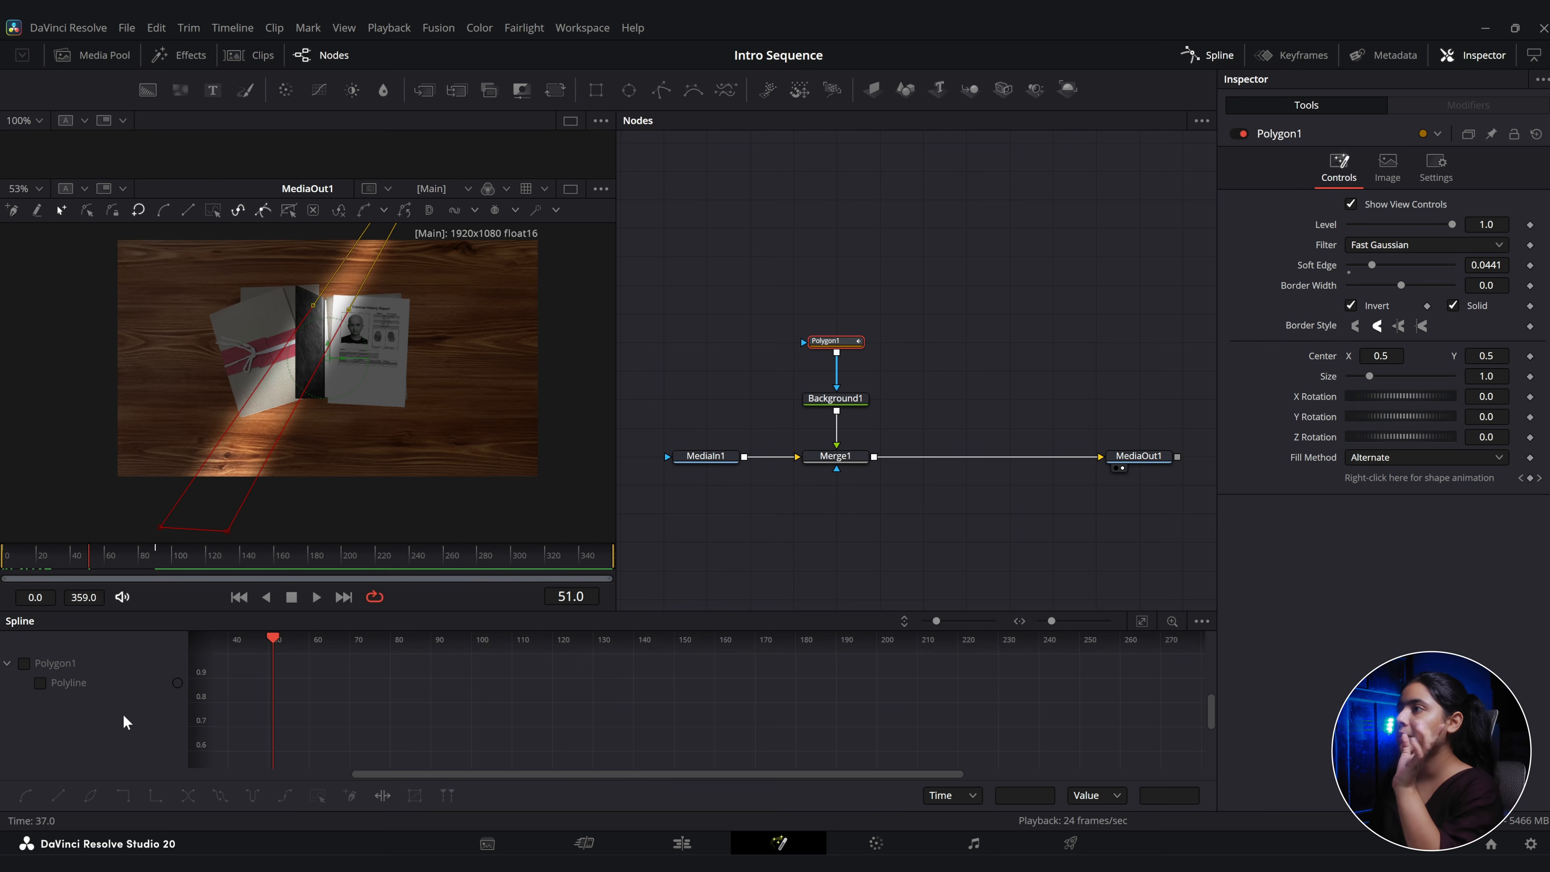
click(24, 663)
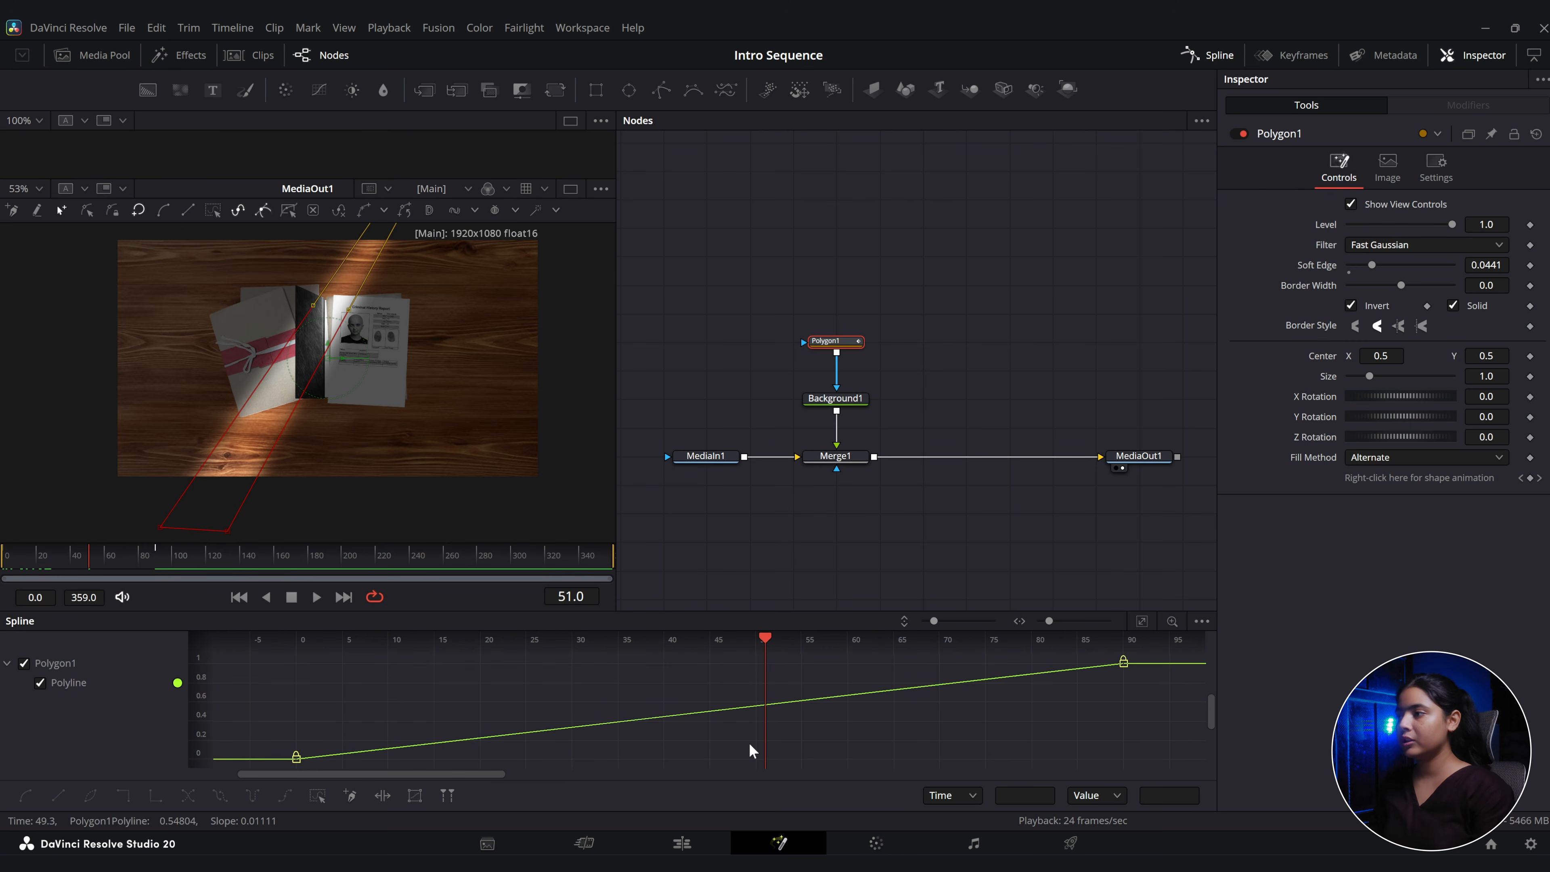
key(ctrl+a)
key(shift+s)
click(1198, 49)
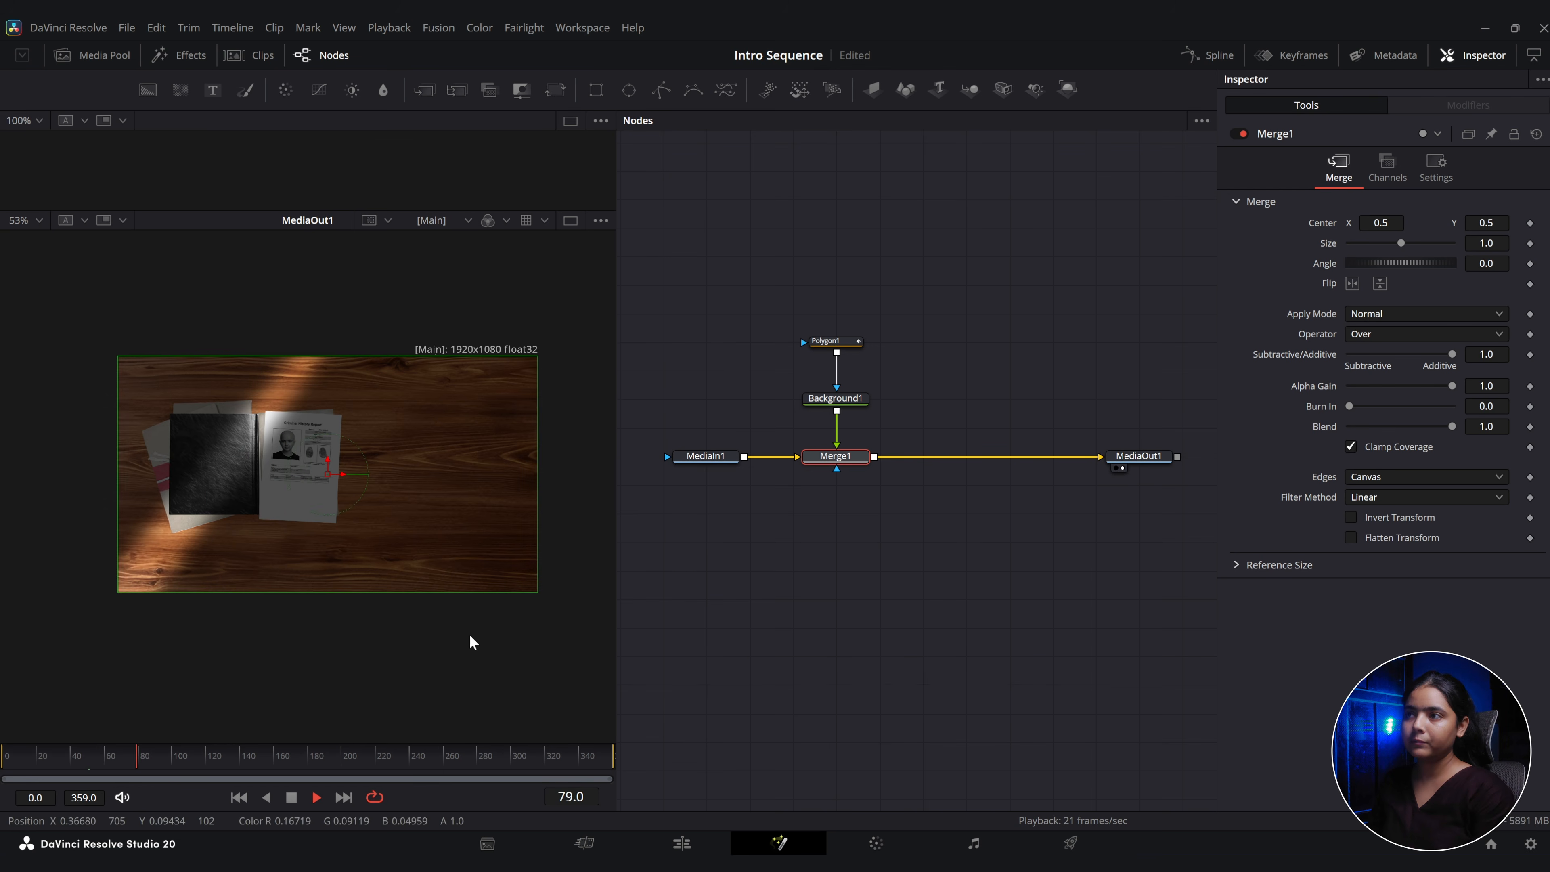
drag(156, 759, 192, 758)
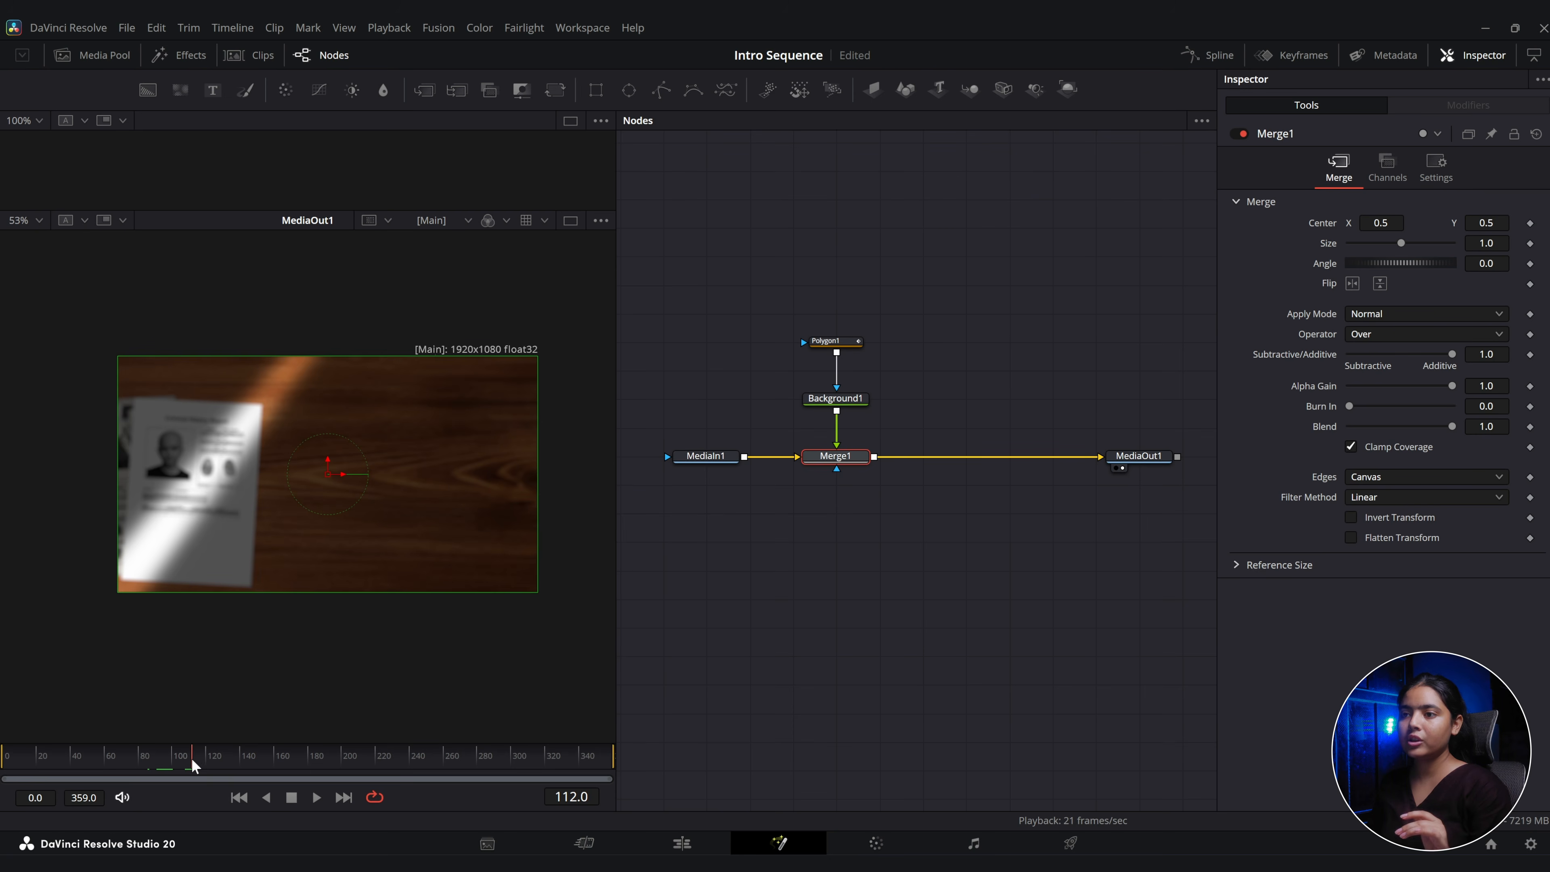
Return to the edit timeline and split the V4 adjustment clip at 00:00:04:15.
click(680, 844)
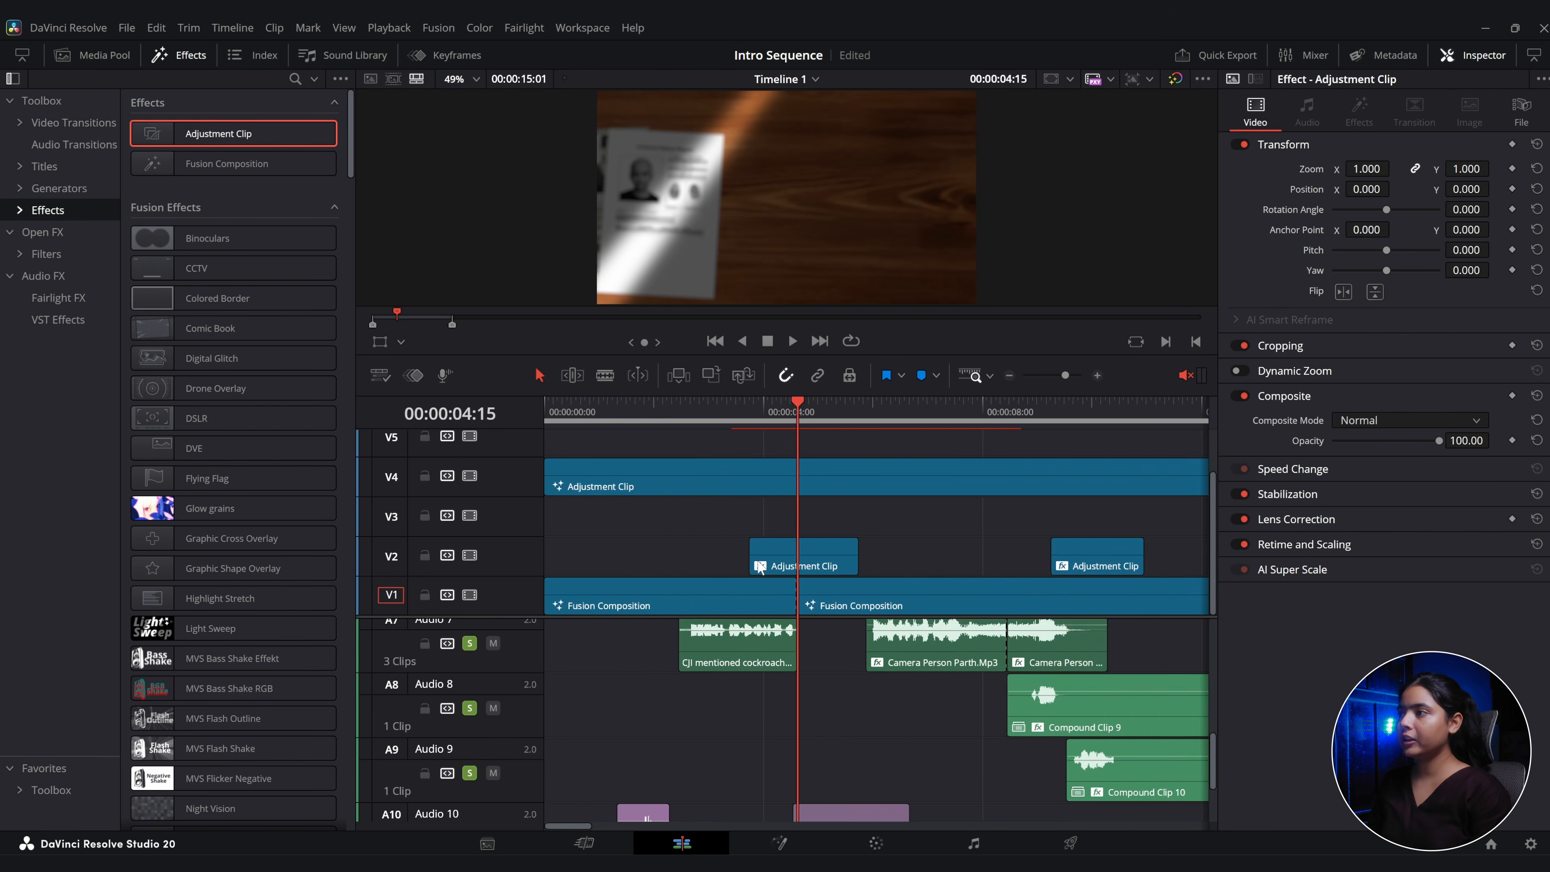
scroll(757, 562, down, 3)
click(707, 466)
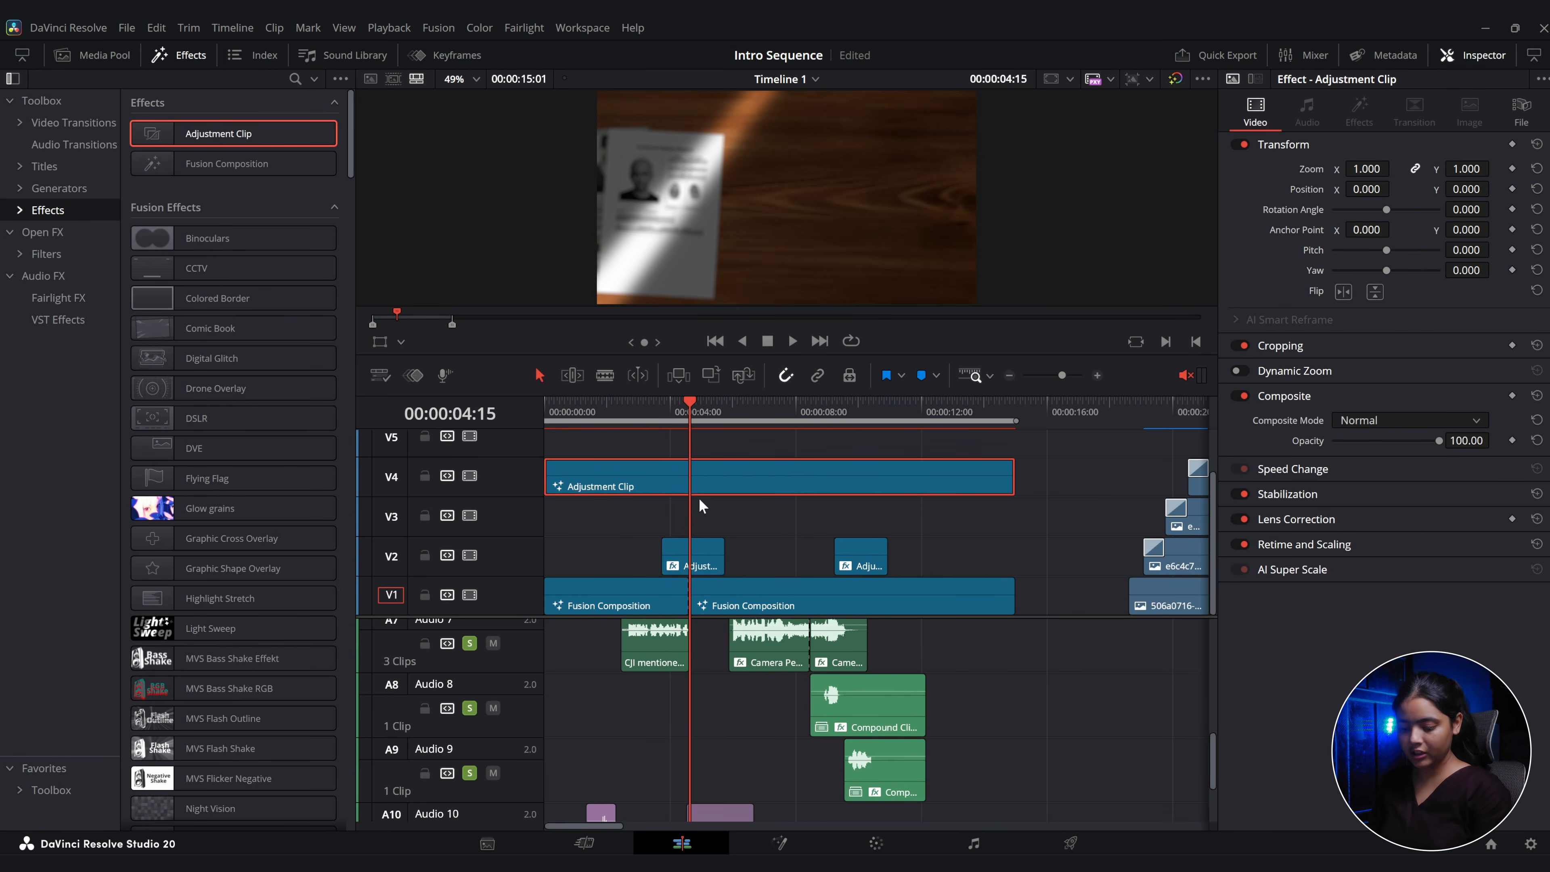
key(ctrl+b)
Open the second part of the V4 adjustment clip in Fusion and remove the polygon's shape animation.
right_click(721, 486)
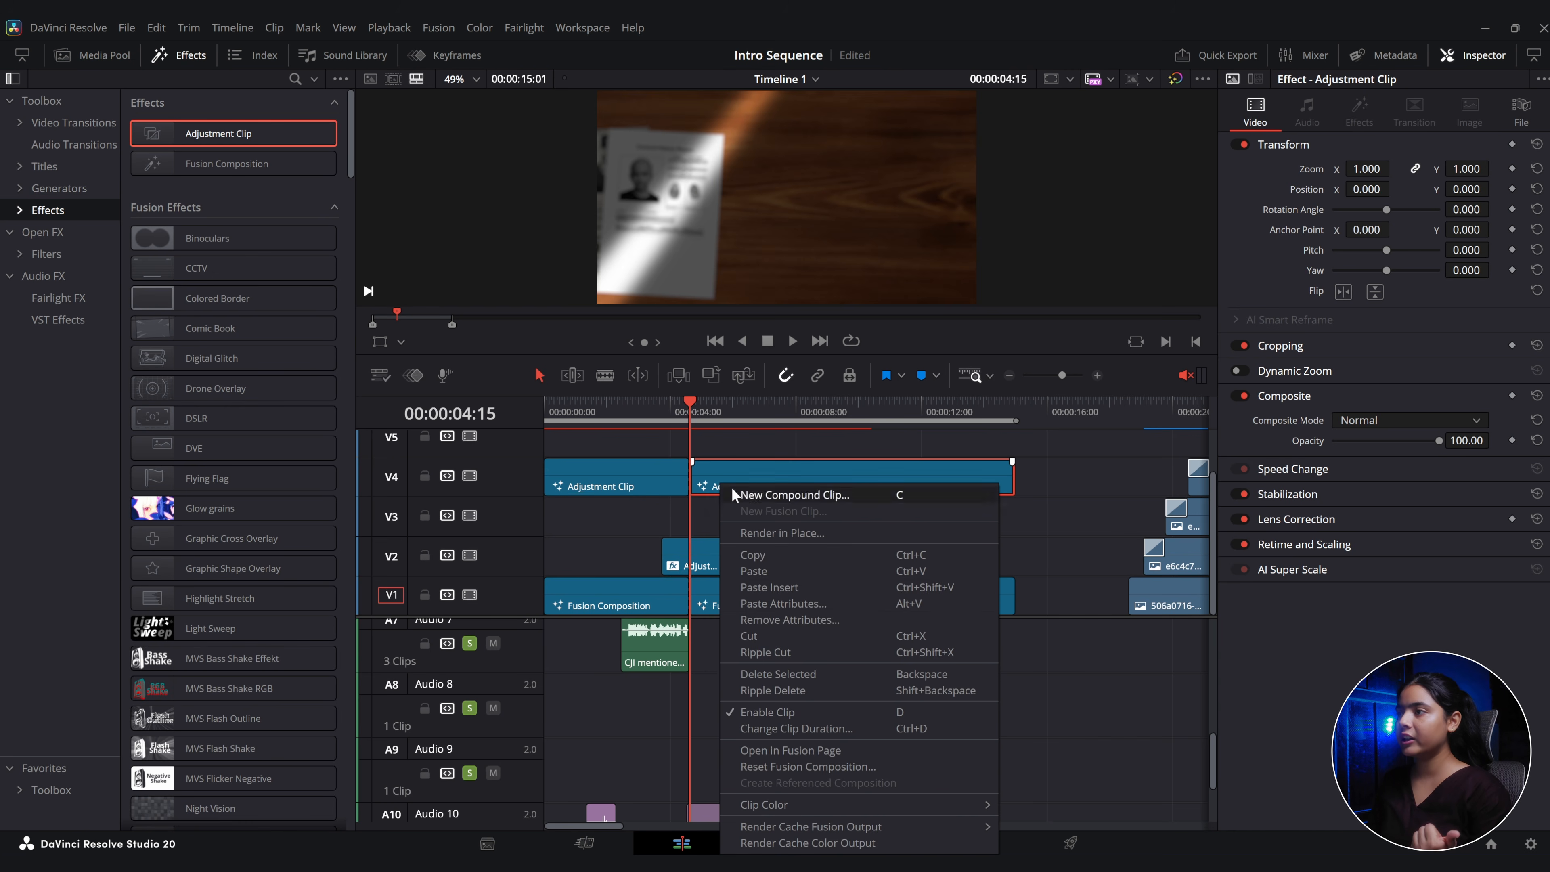
click(758, 749)
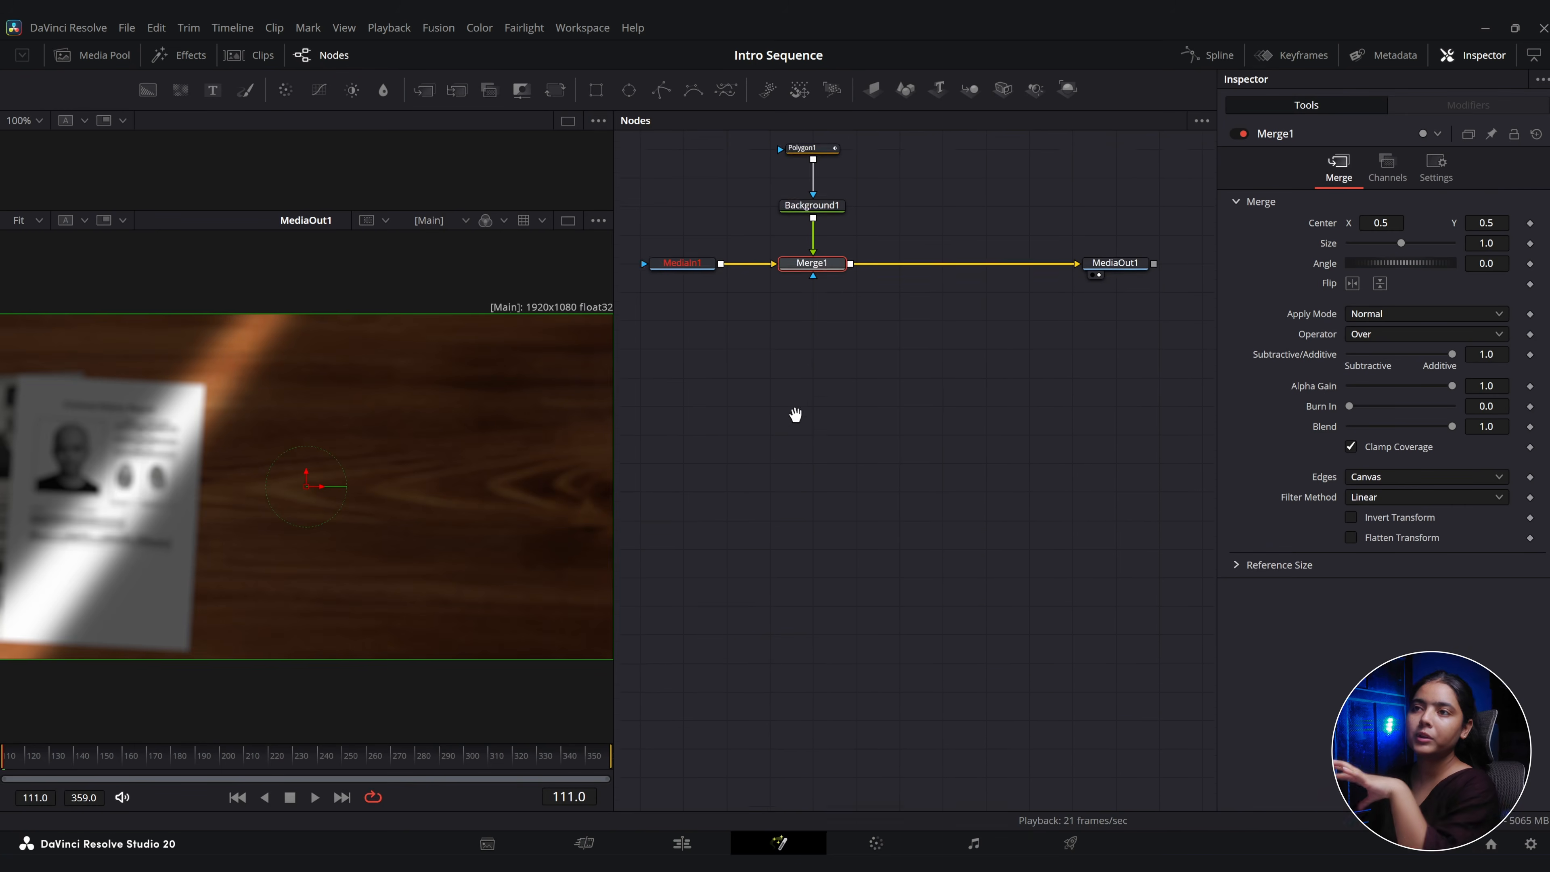
drag(795, 414, 799, 629)
click(814, 403)
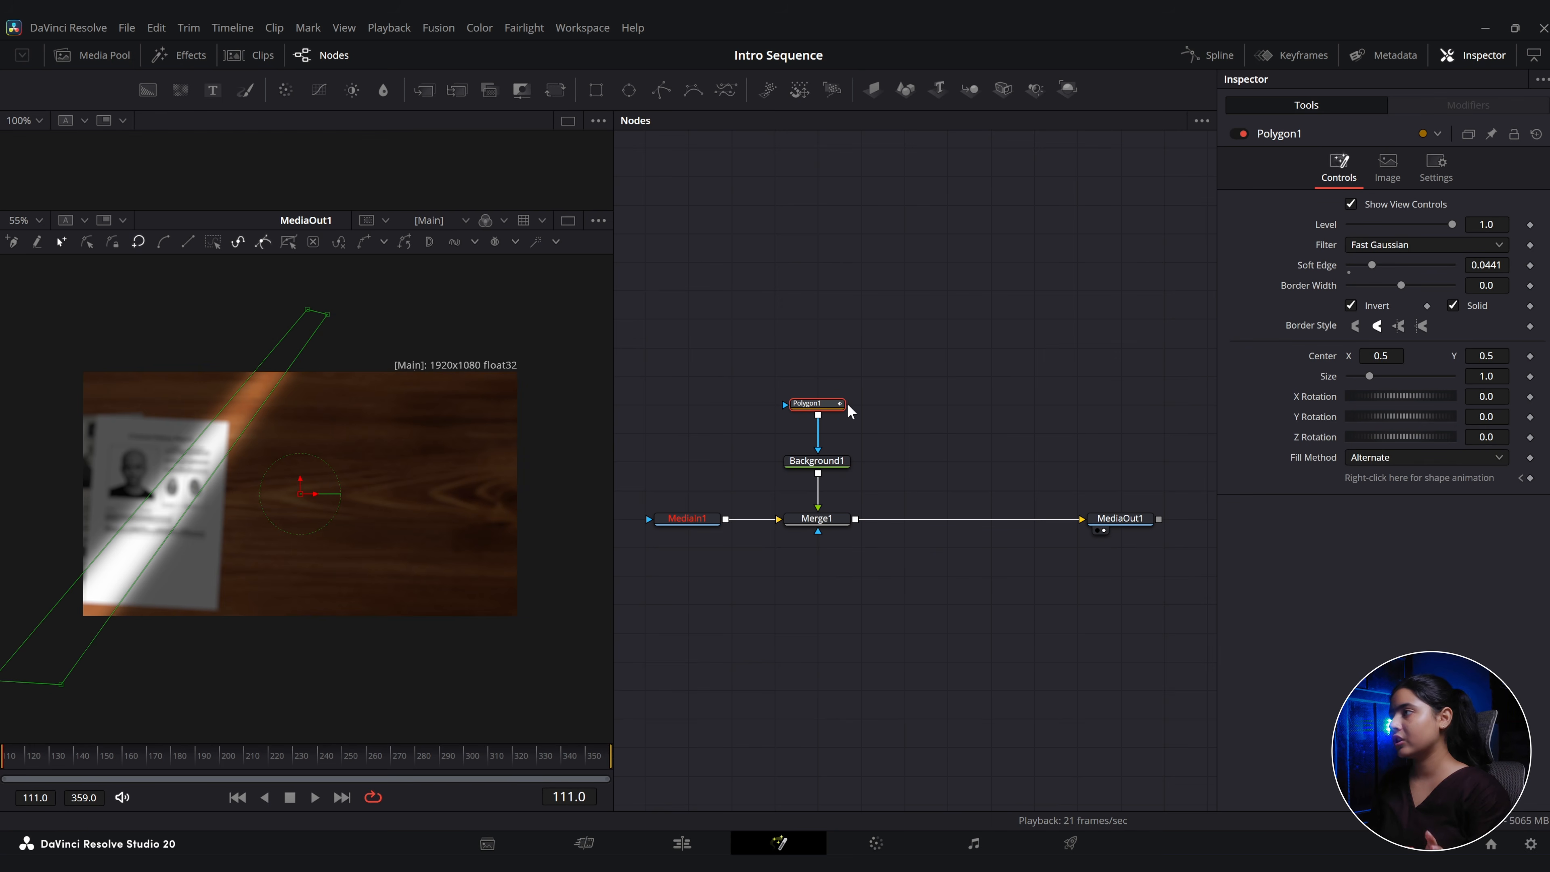
right_click(1435, 479)
click(1435, 703)
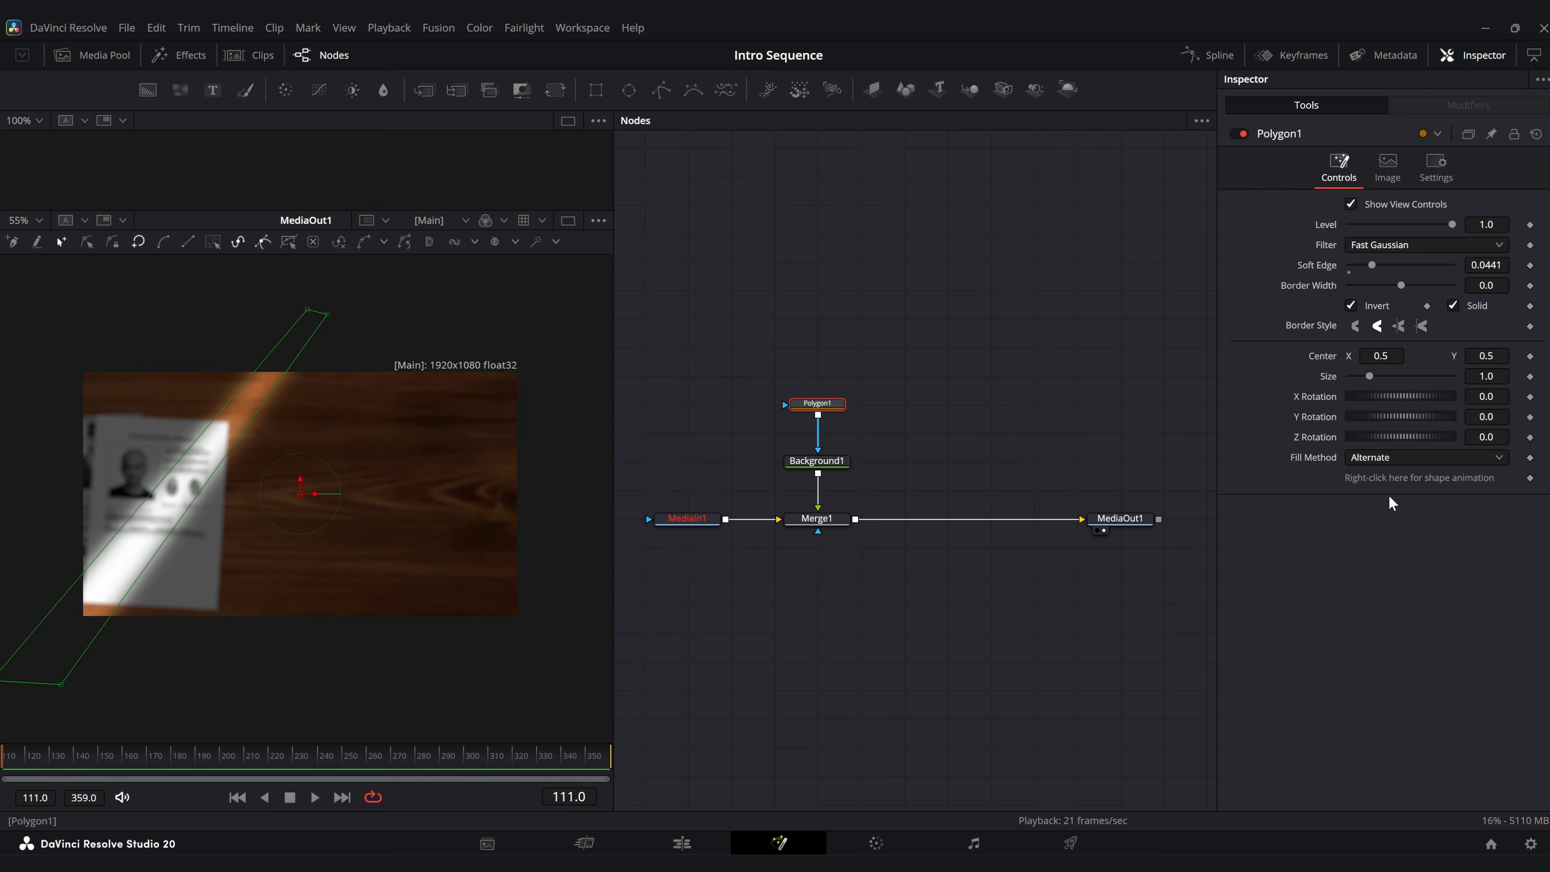
Move the polygon light strip off the left side of the files and keyframe its shape at frame 130.
drag(288, 291, 137, 276)
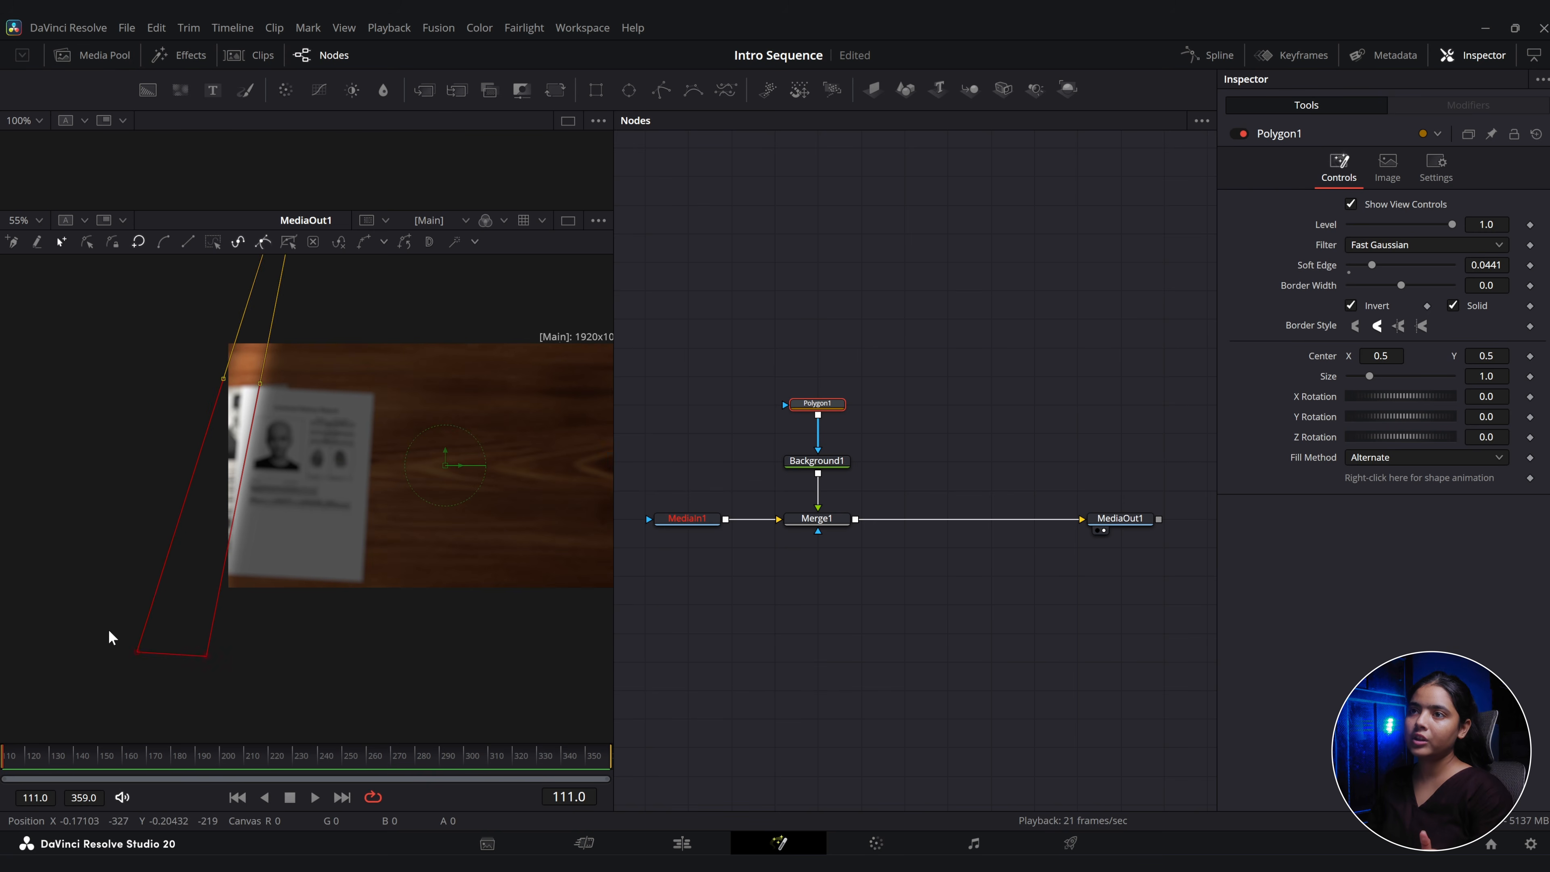
drag(108, 629, 83, 738)
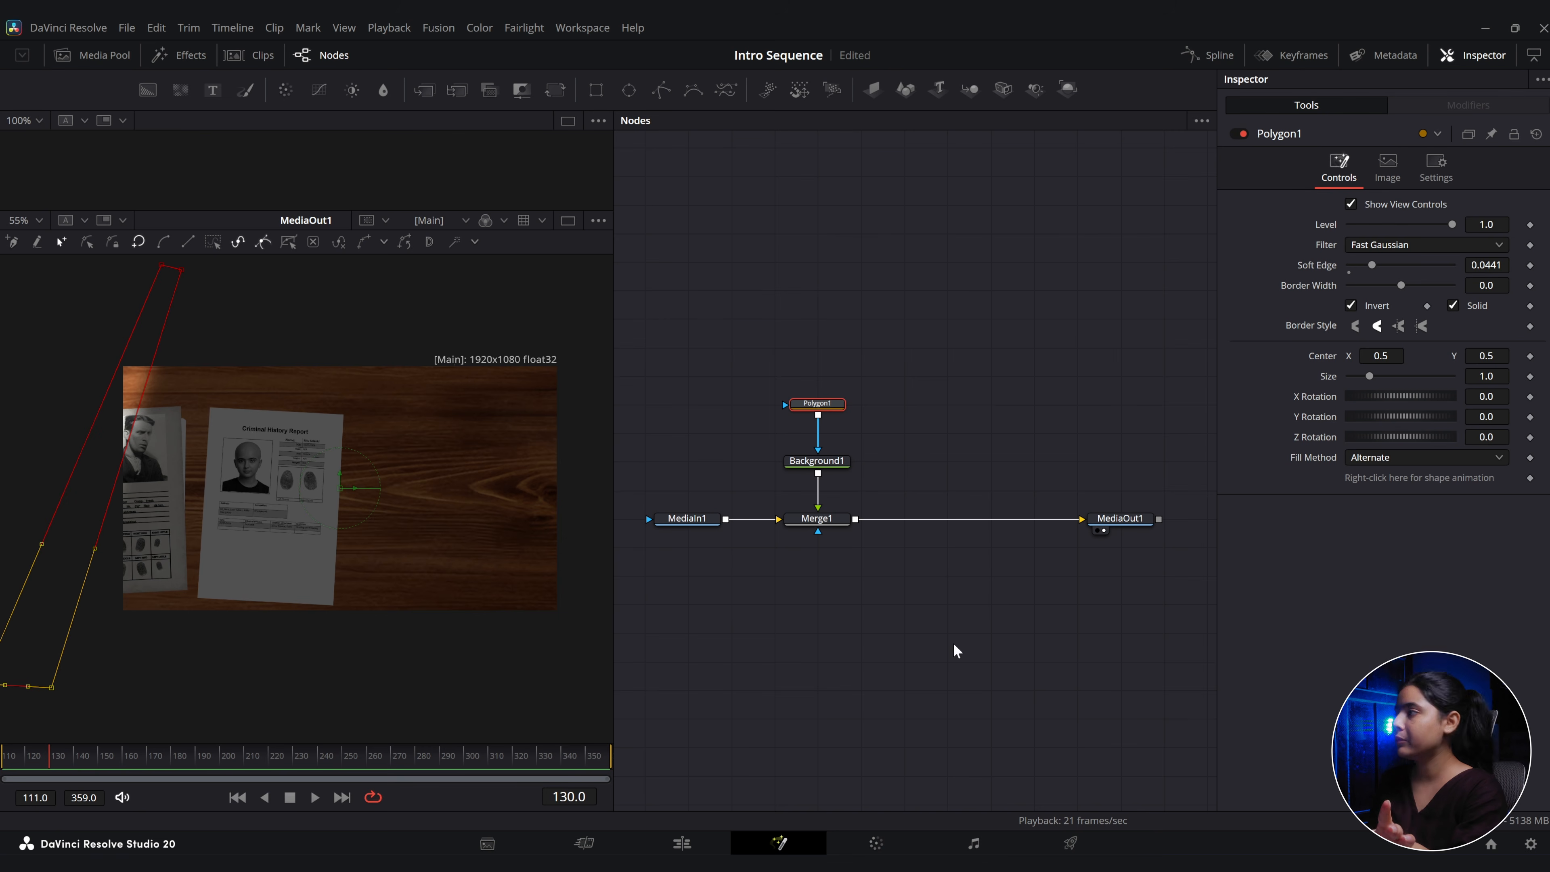
click(1530, 478)
At frame 180, swing the strip's lower end right across the criminal report and play the light movement from the start.
click(190, 763)
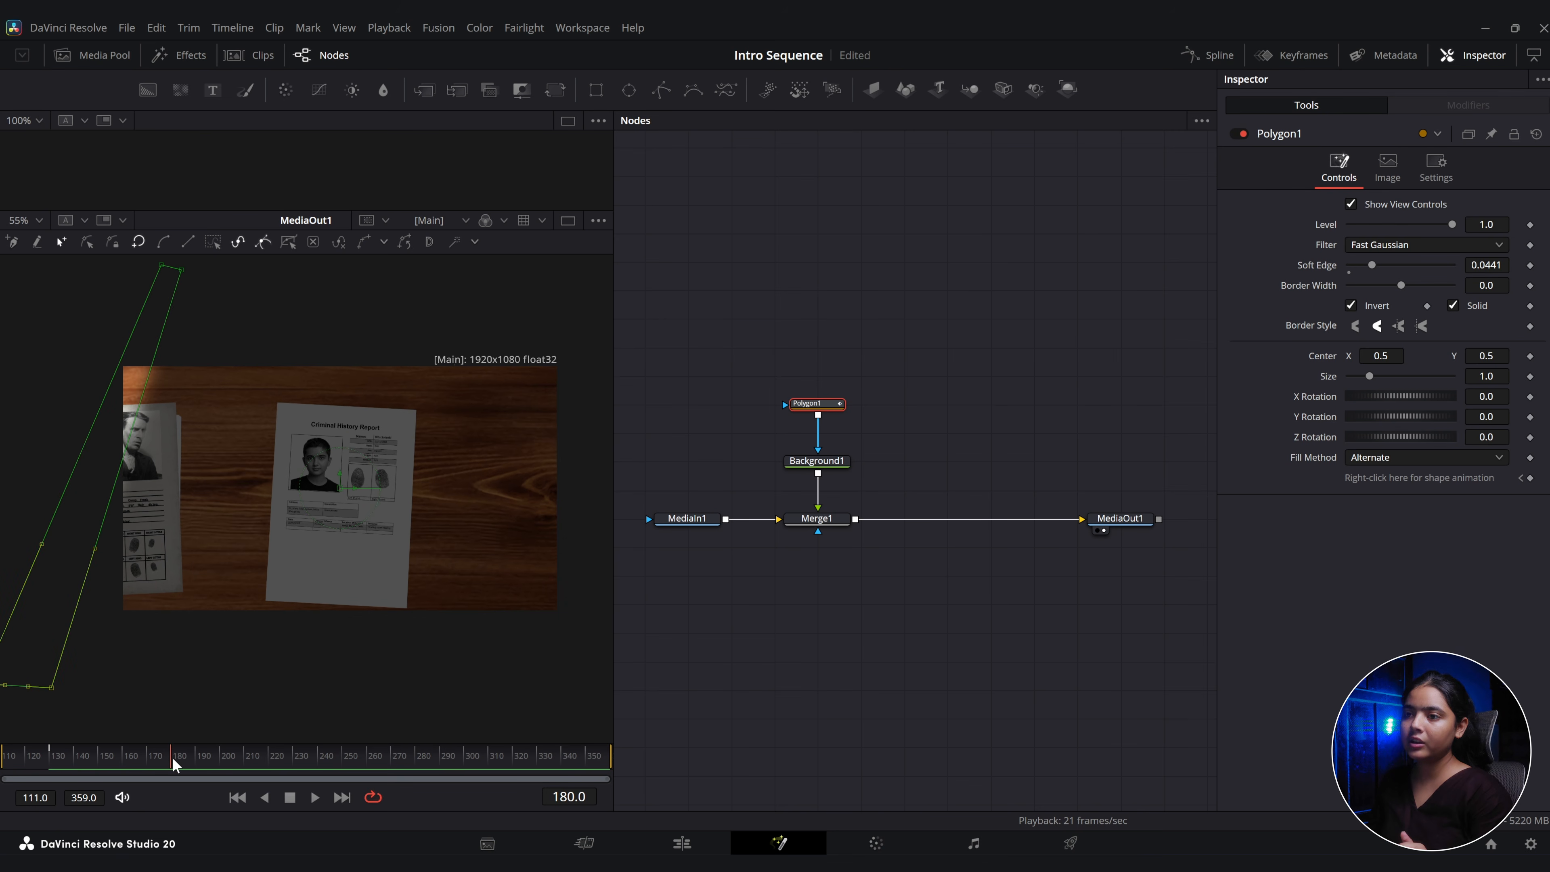
drag(185, 662, 230, 653)
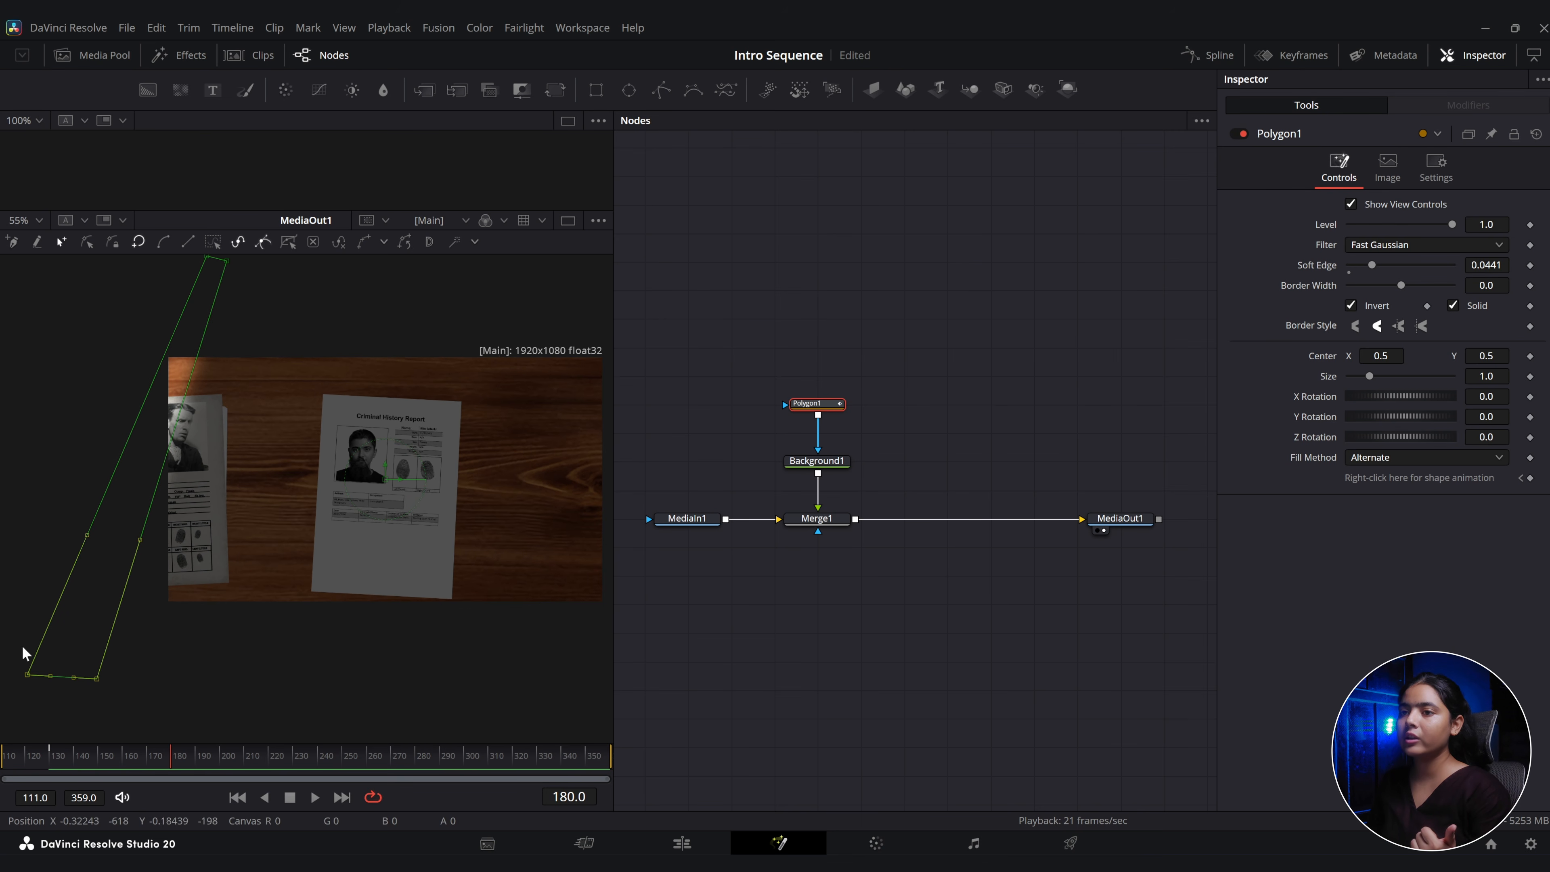
drag(23, 653, 515, 714)
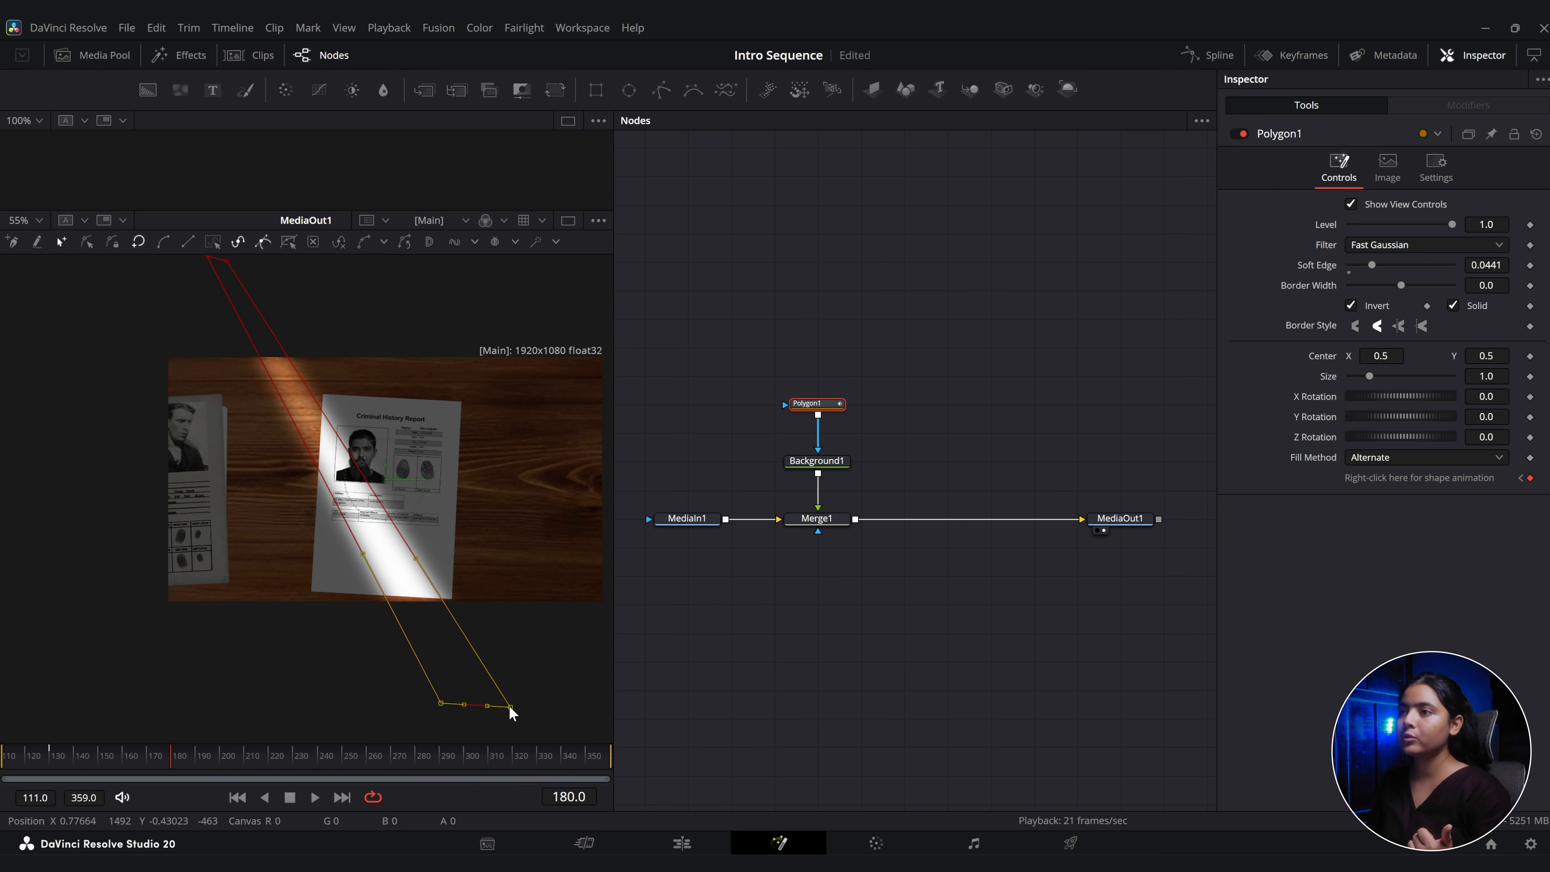
scroll(390, 698, up, 2)
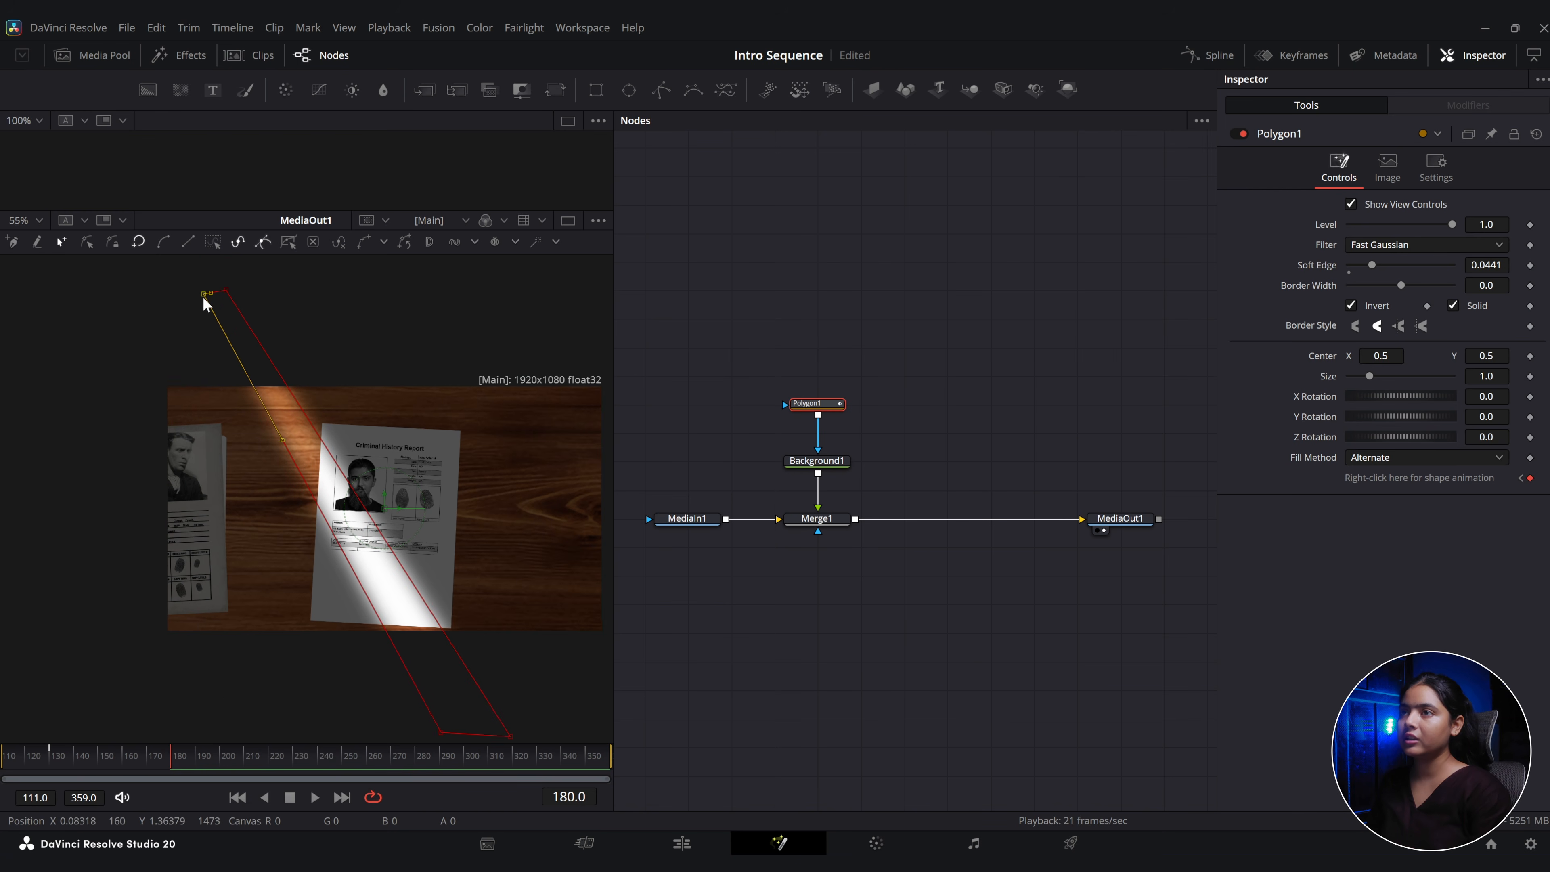
click(24, 771)
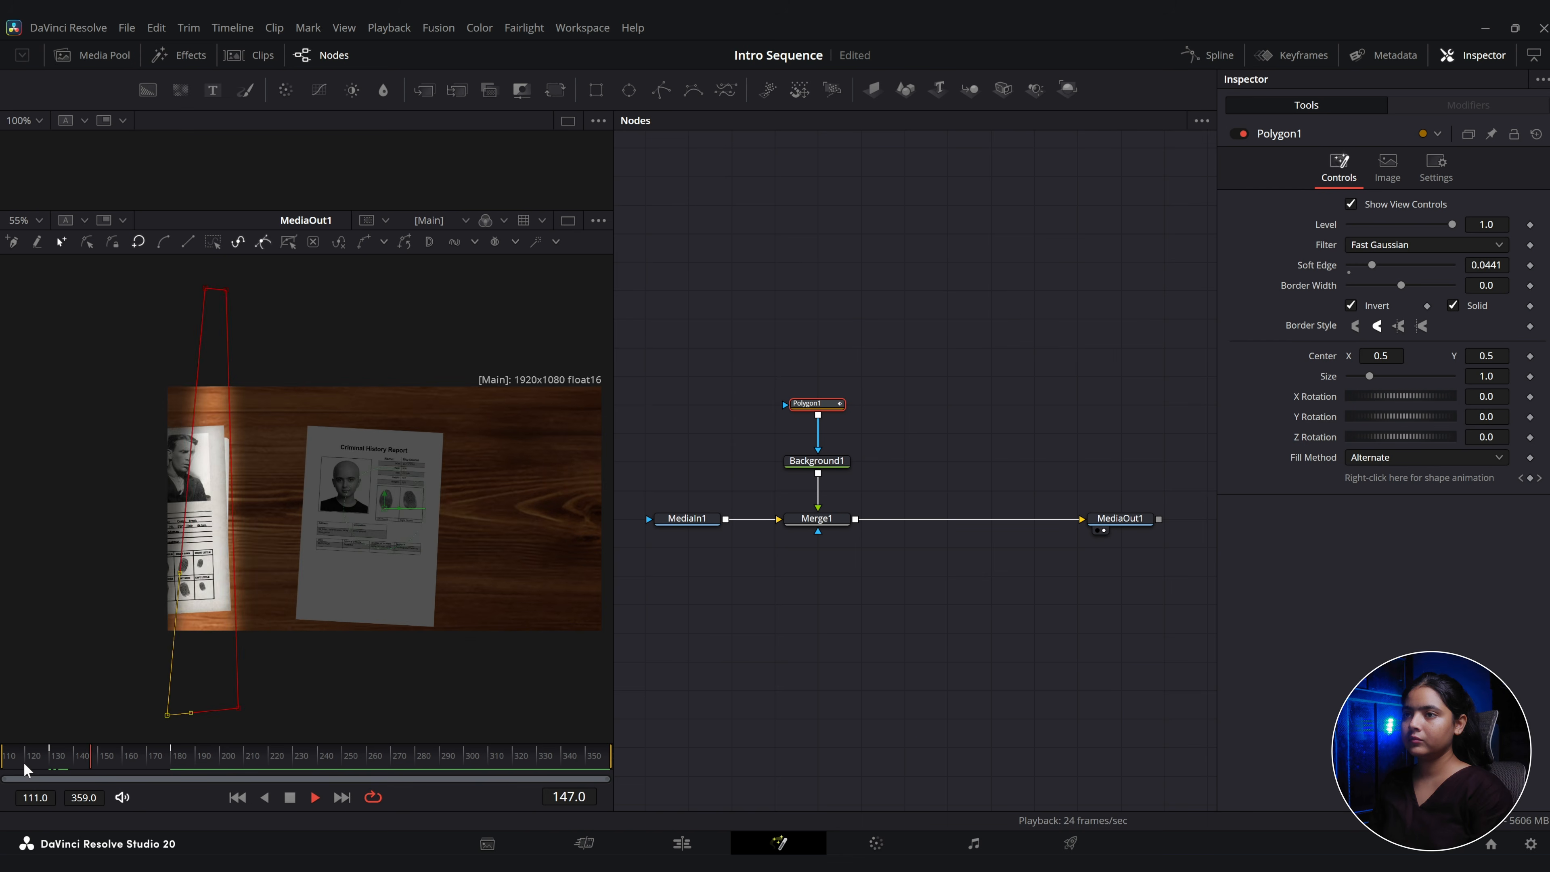
Move the strip's lower-right end further right at frame 250, and again at frame 359, to extend the light animation.
drag(41, 765, 345, 763)
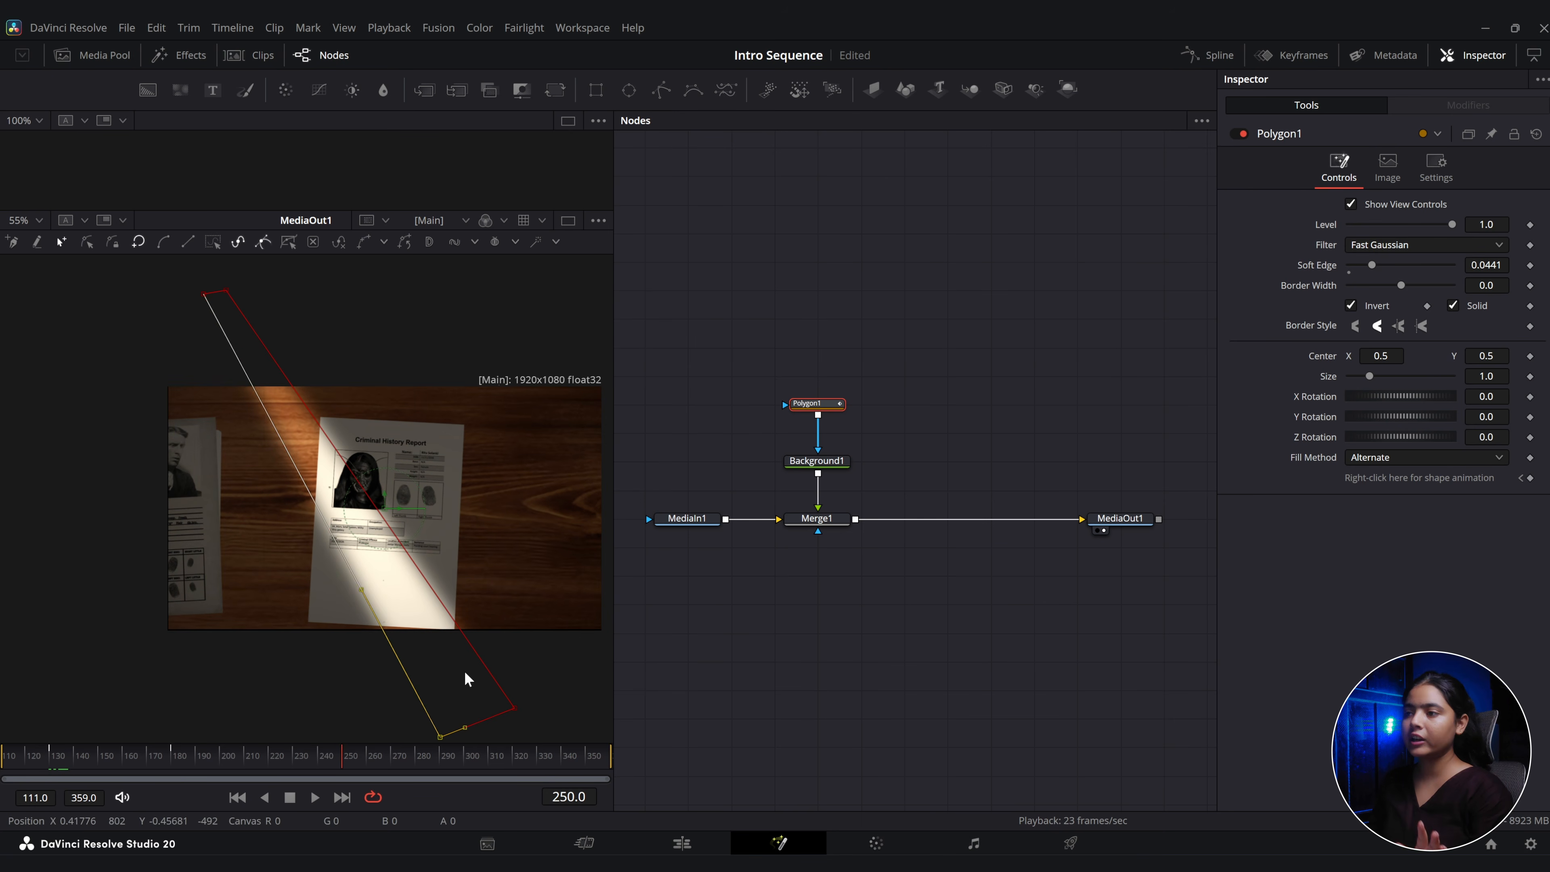
drag(514, 708, 562, 679)
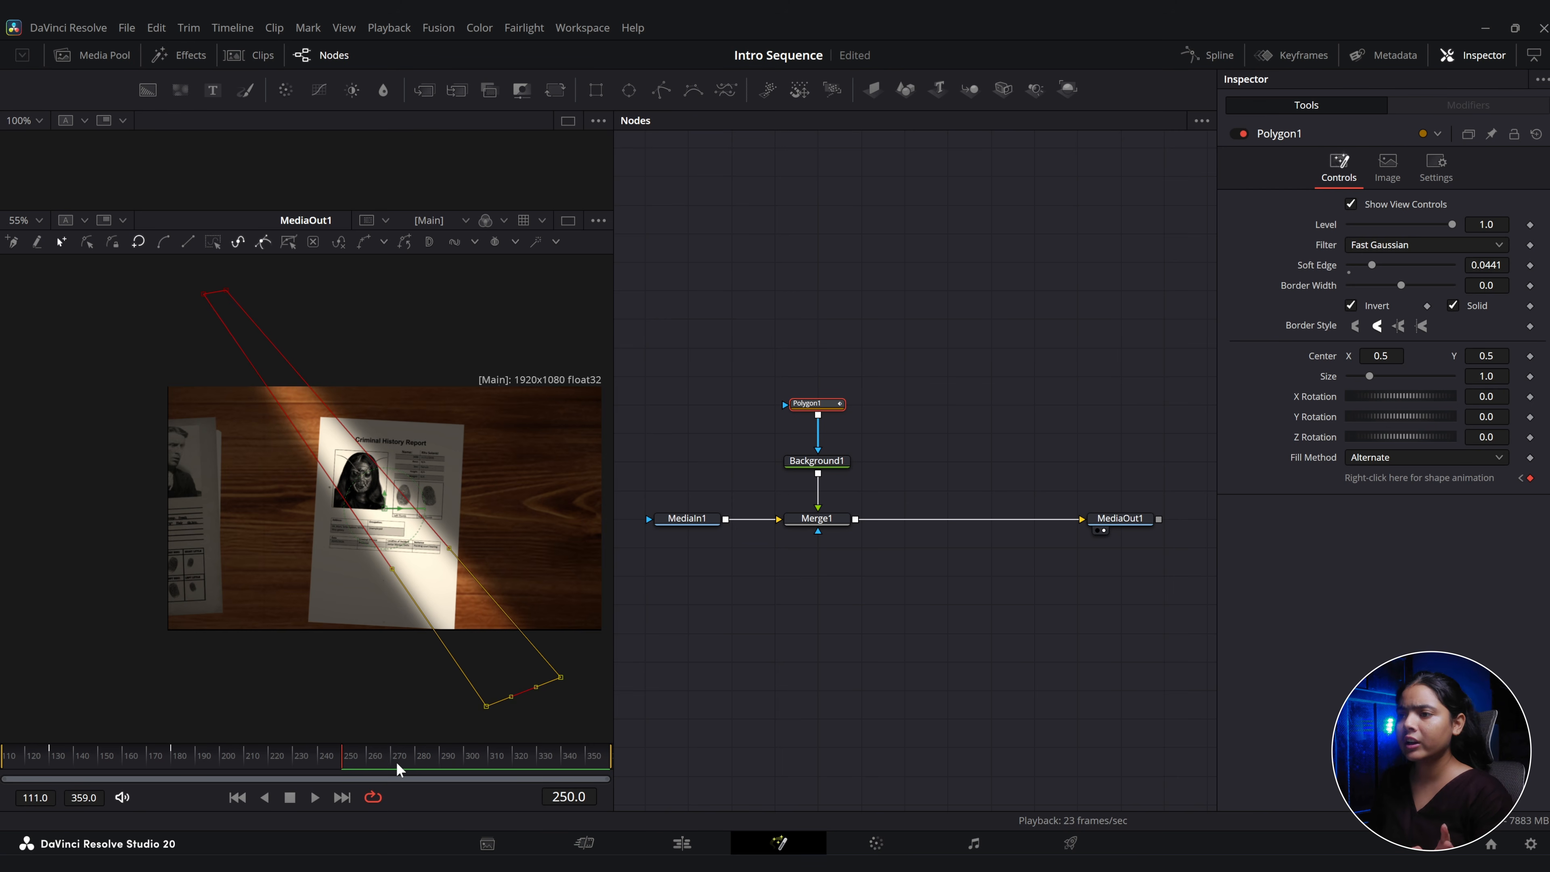
drag(396, 763, 610, 758)
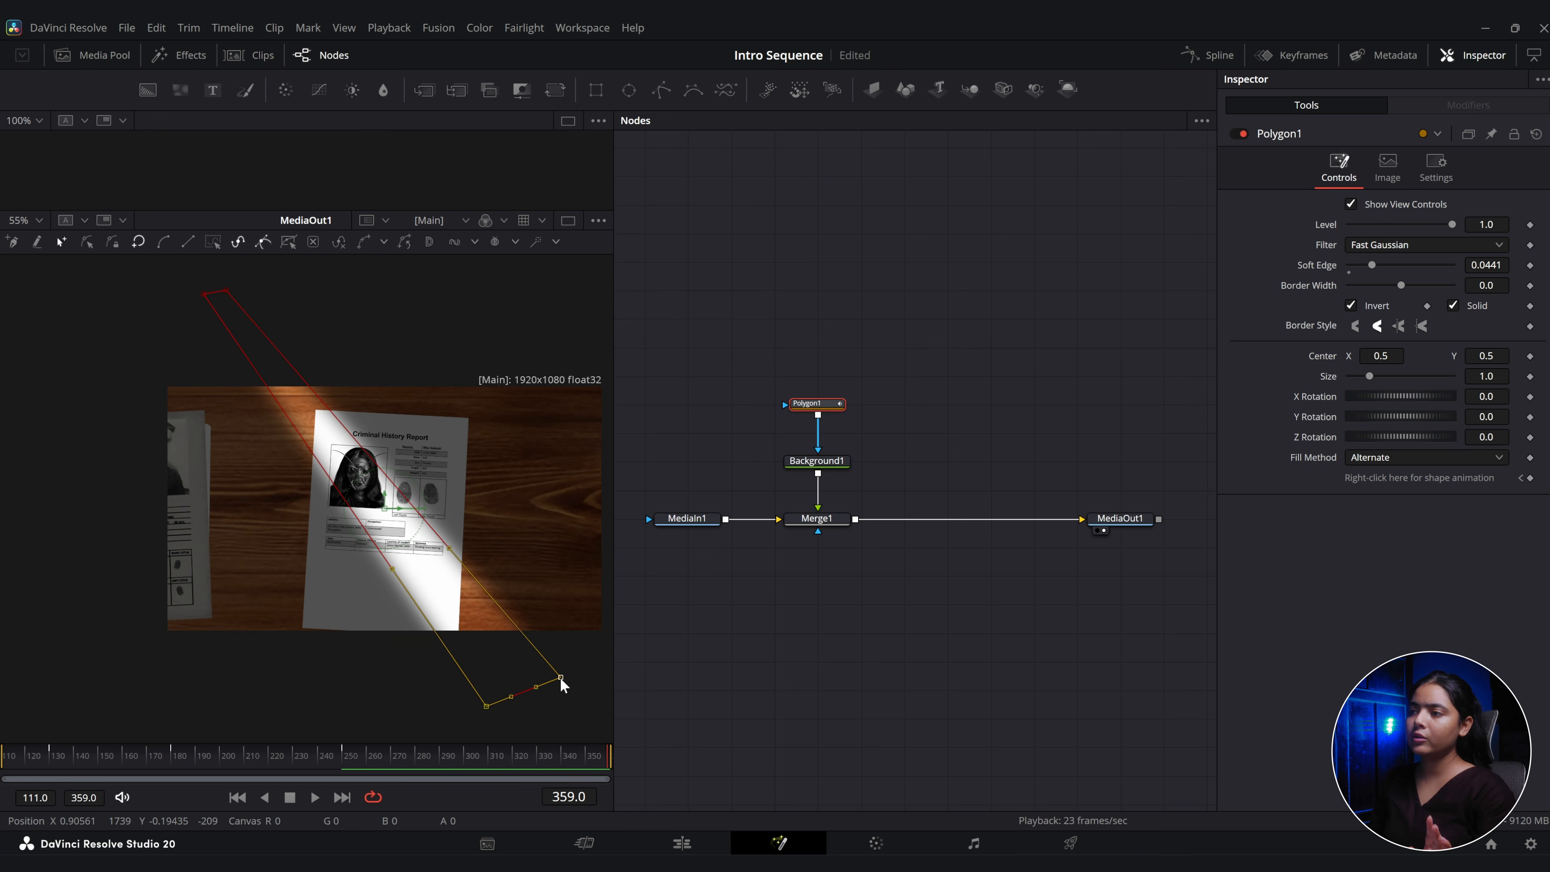
drag(561, 679, 632, 627)
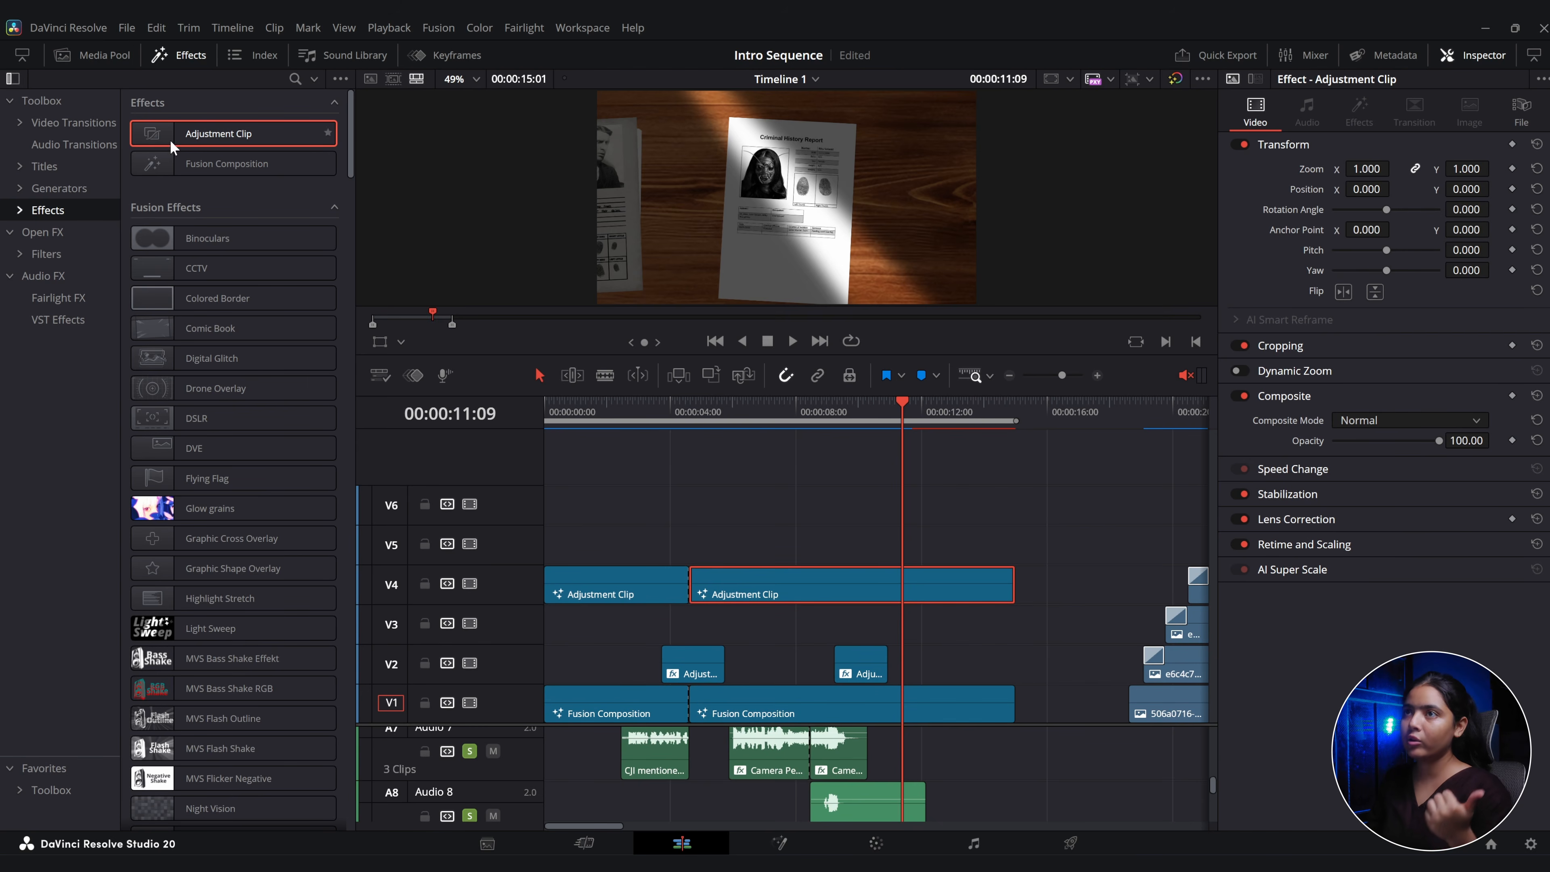
Add an adjustment clip on V6 spanning the whole intro from 00:00:00:00 and give it a pink clip color.
drag(170, 142, 549, 536)
drag(700, 546, 1014, 546)
drag(871, 523, 861, 503)
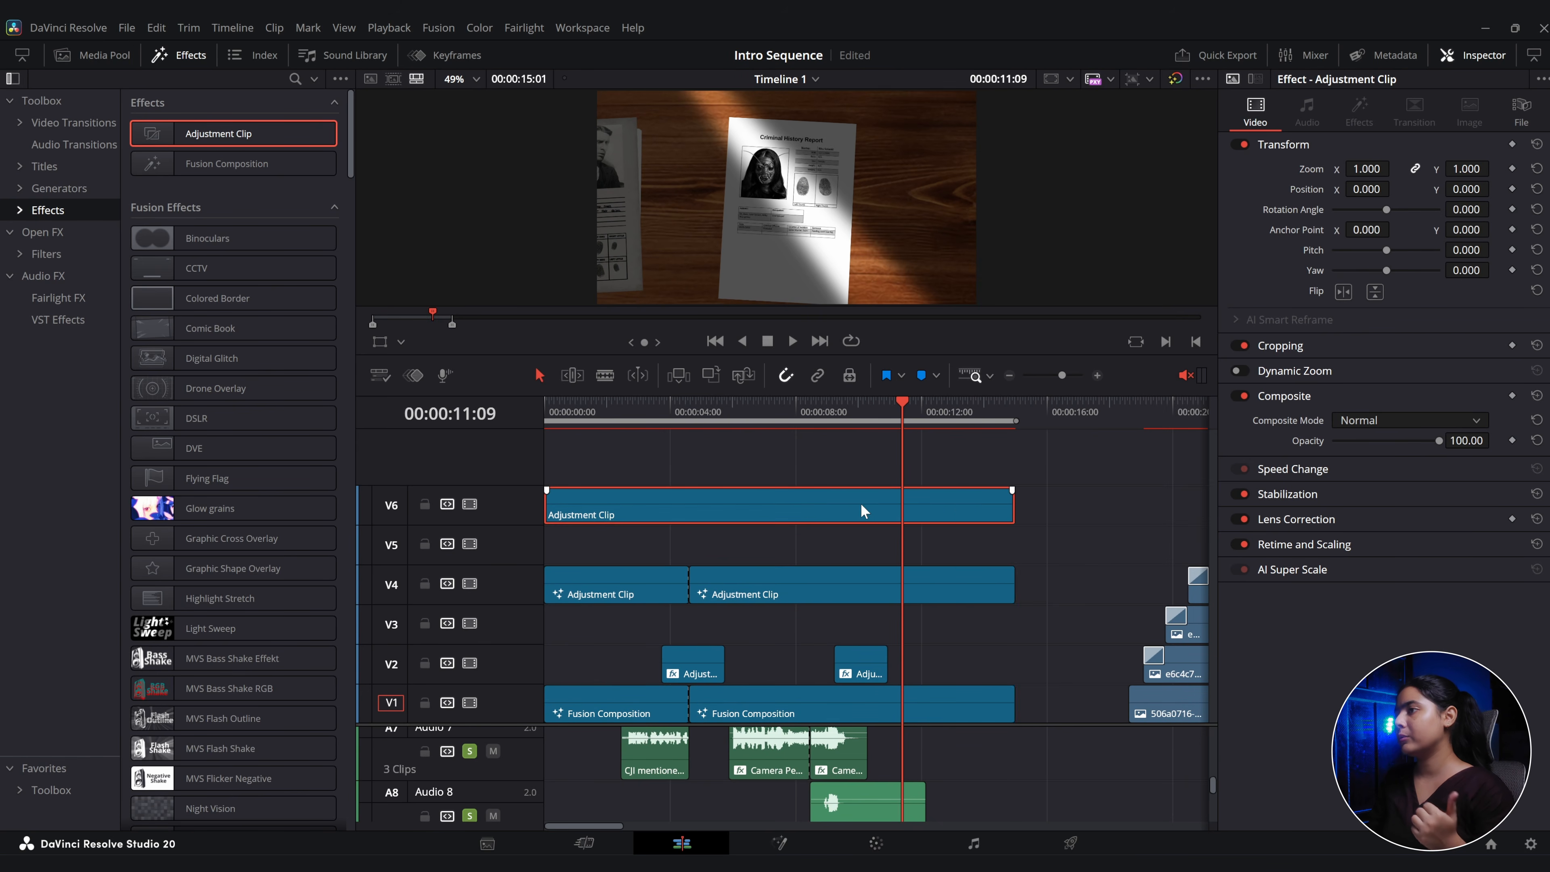
right_click(861, 503)
mouse_move(1011, 821)
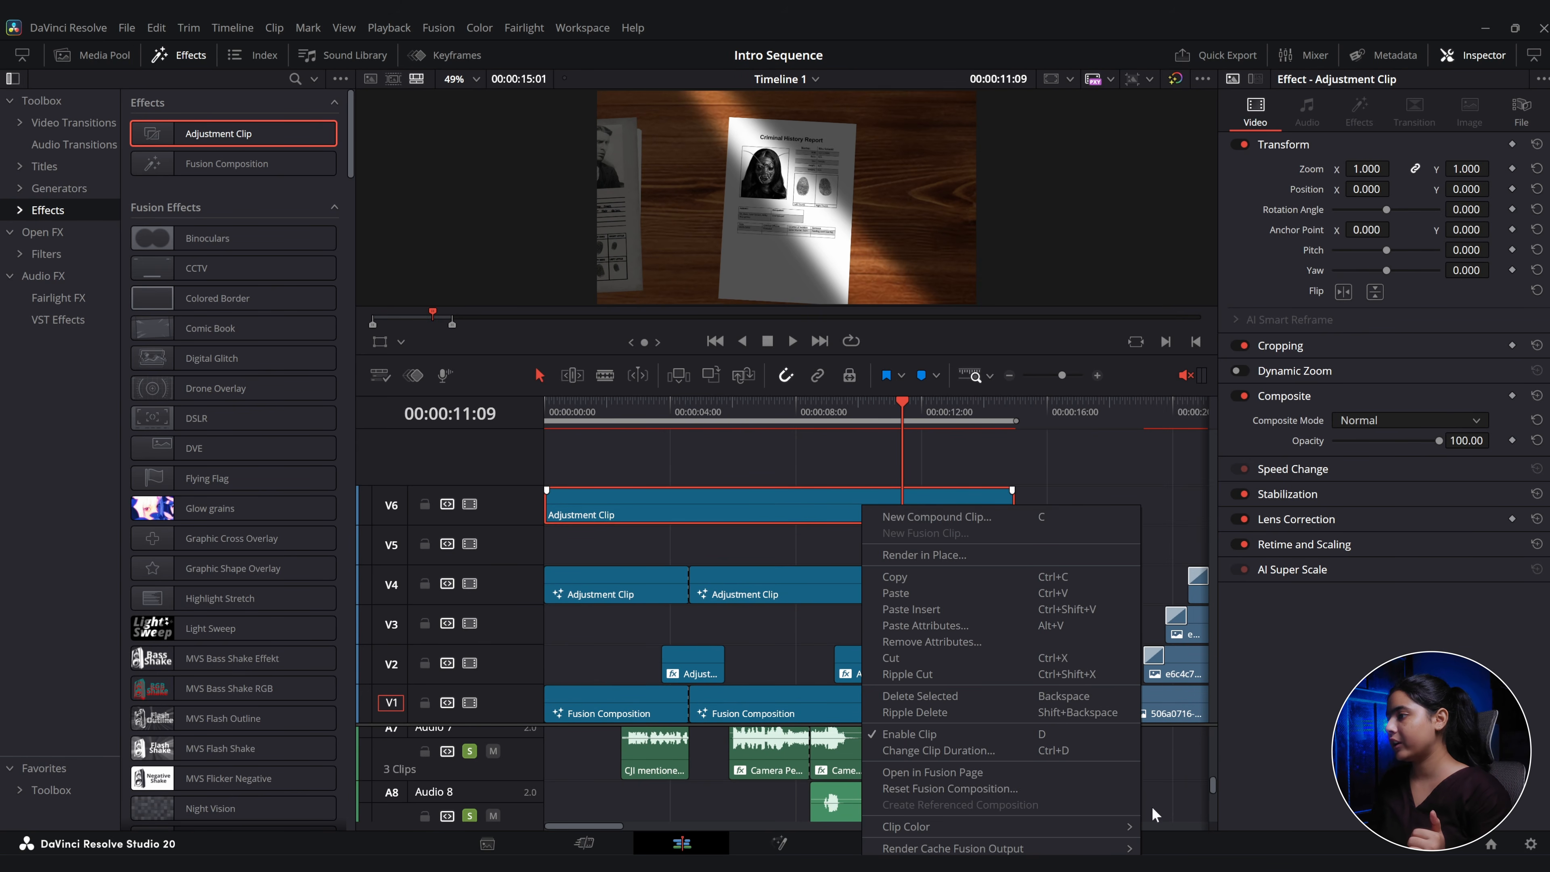
click(1170, 801)
Show the 2.35 frame guide and crop the V6 adjustment clip by 124 at the top and 136 at the bottom.
drag(731, 393, 730, 496)
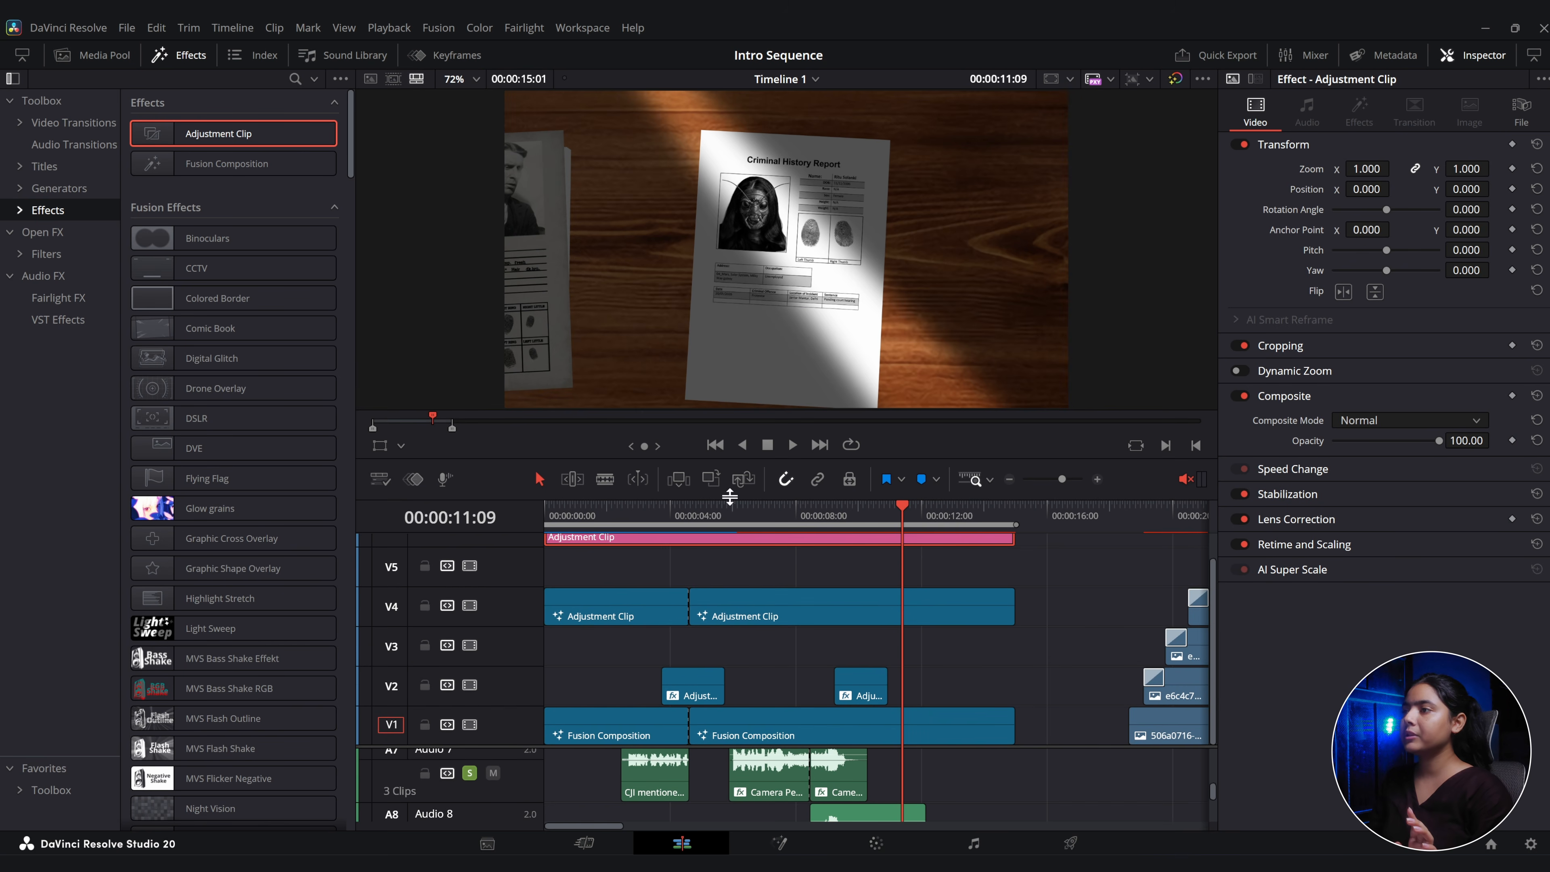
click(1069, 80)
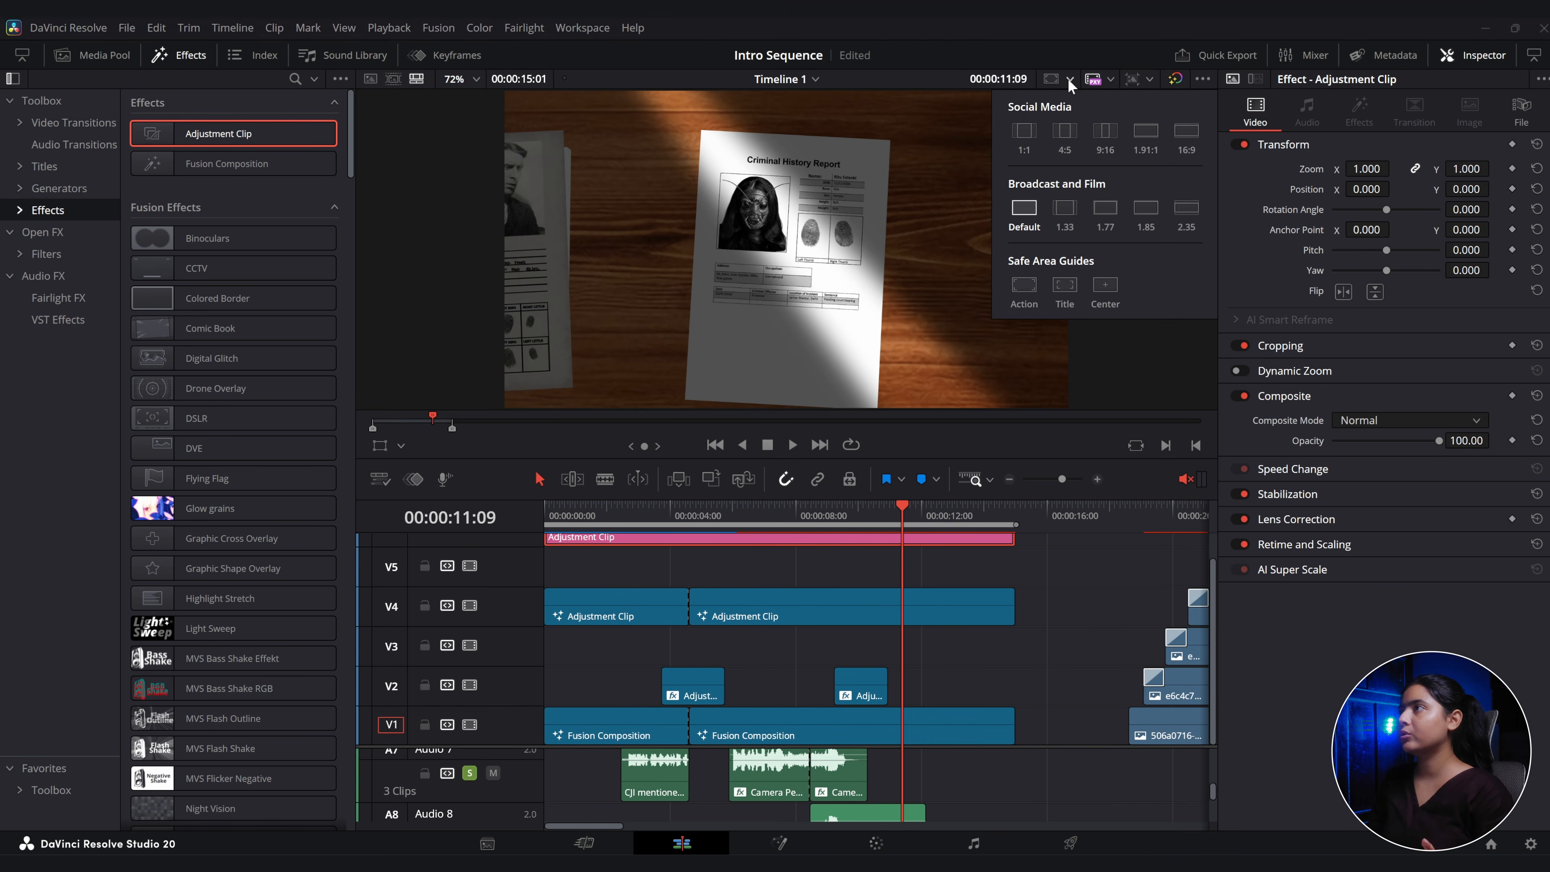
click(1175, 209)
click(450, 261)
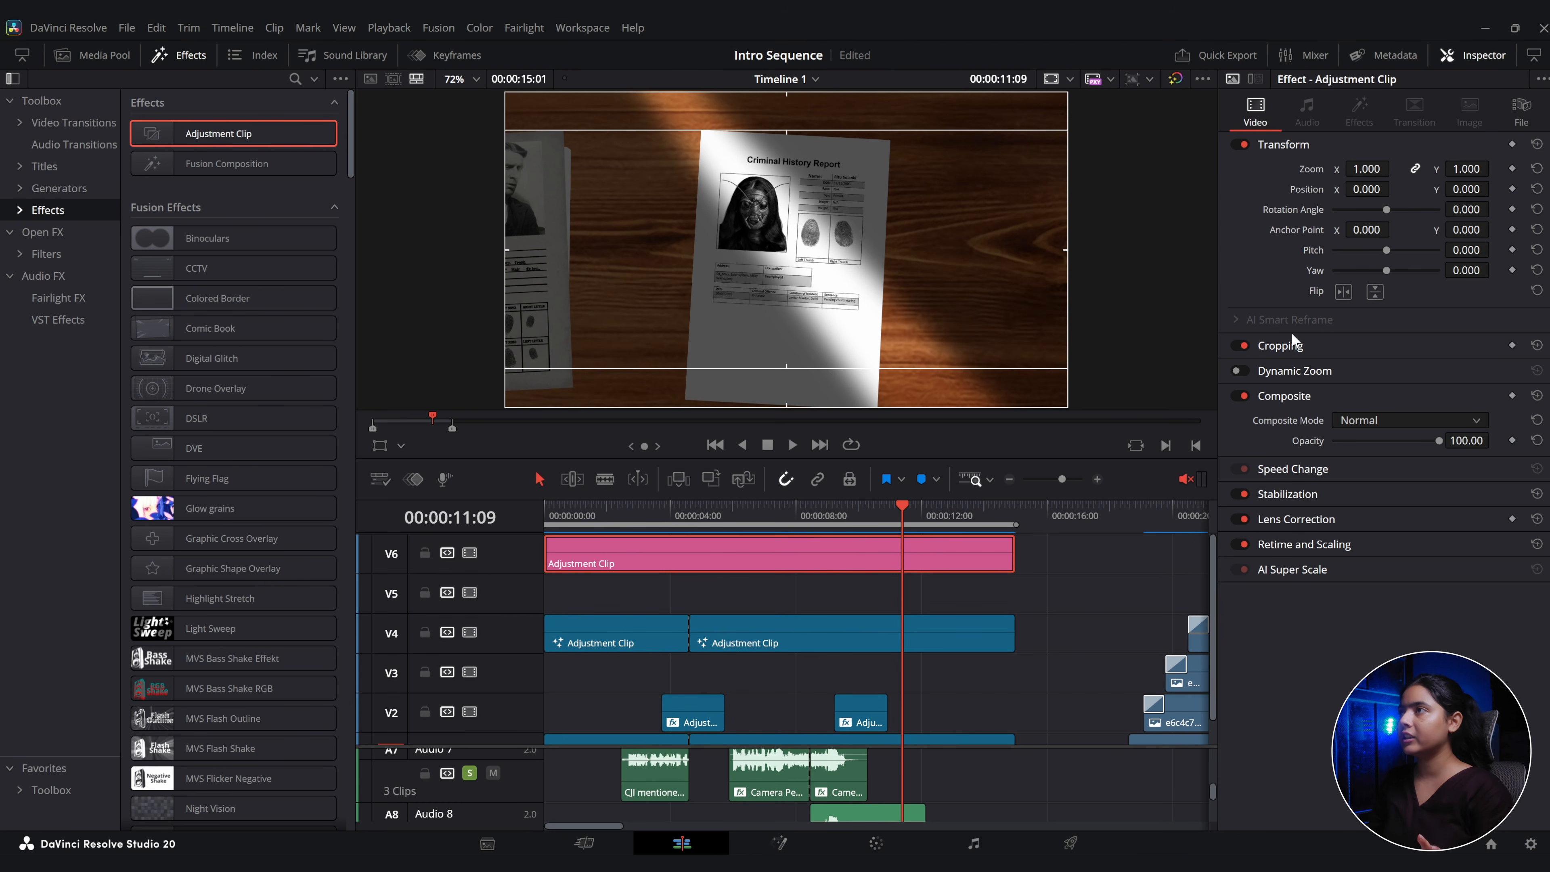
click(1287, 345)
drag(1465, 410, 1489, 431)
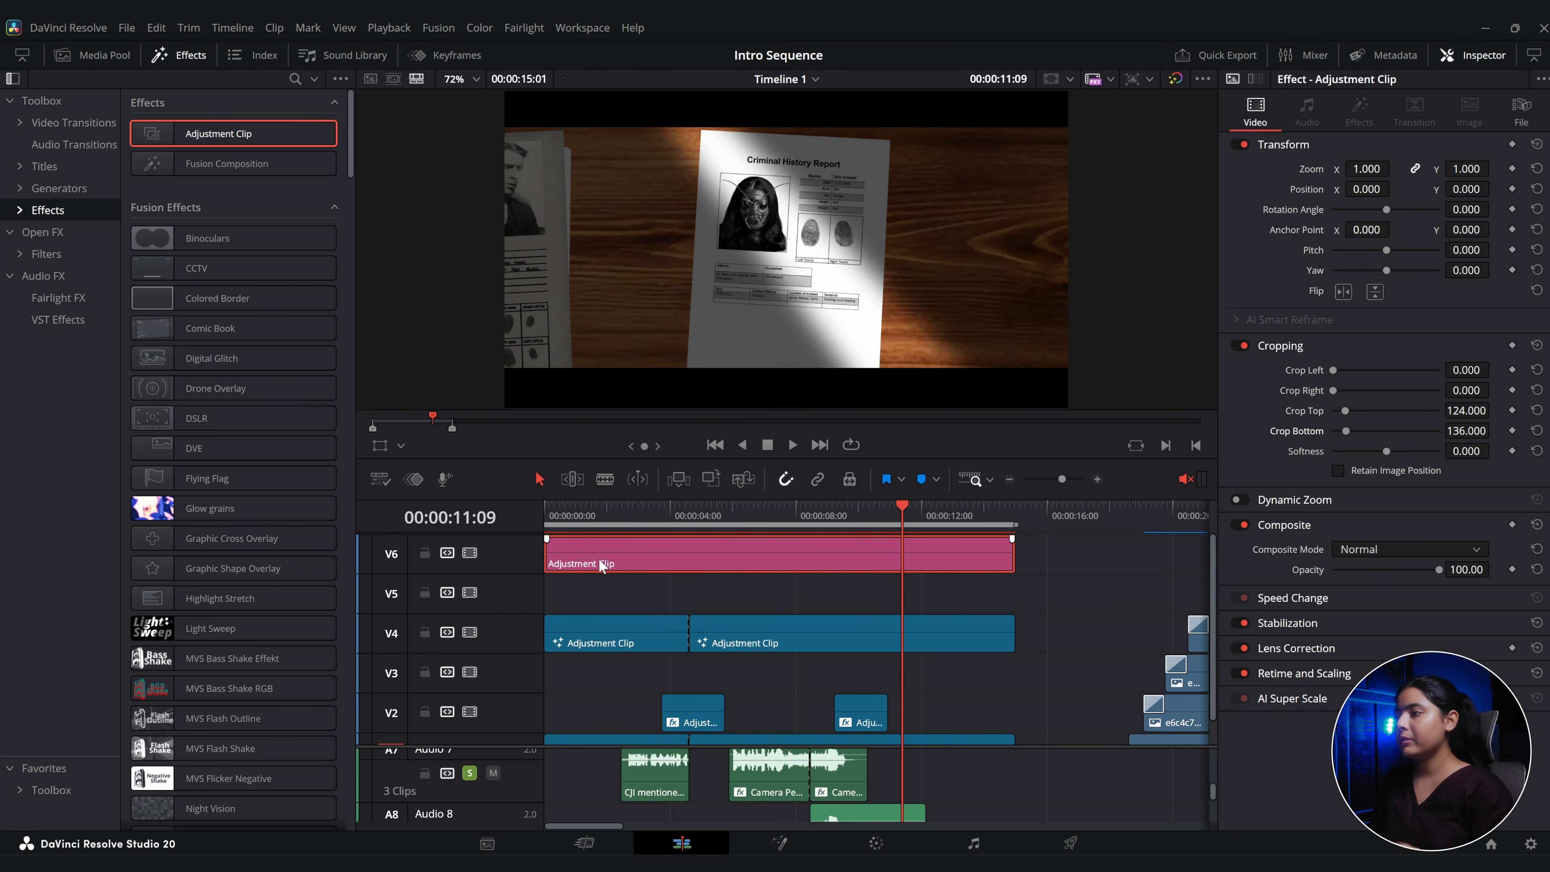
Open the V6 adjustment clip on the Color page and give node 01 a gradient window starting at the picture's upper-right corner.
click(876, 844)
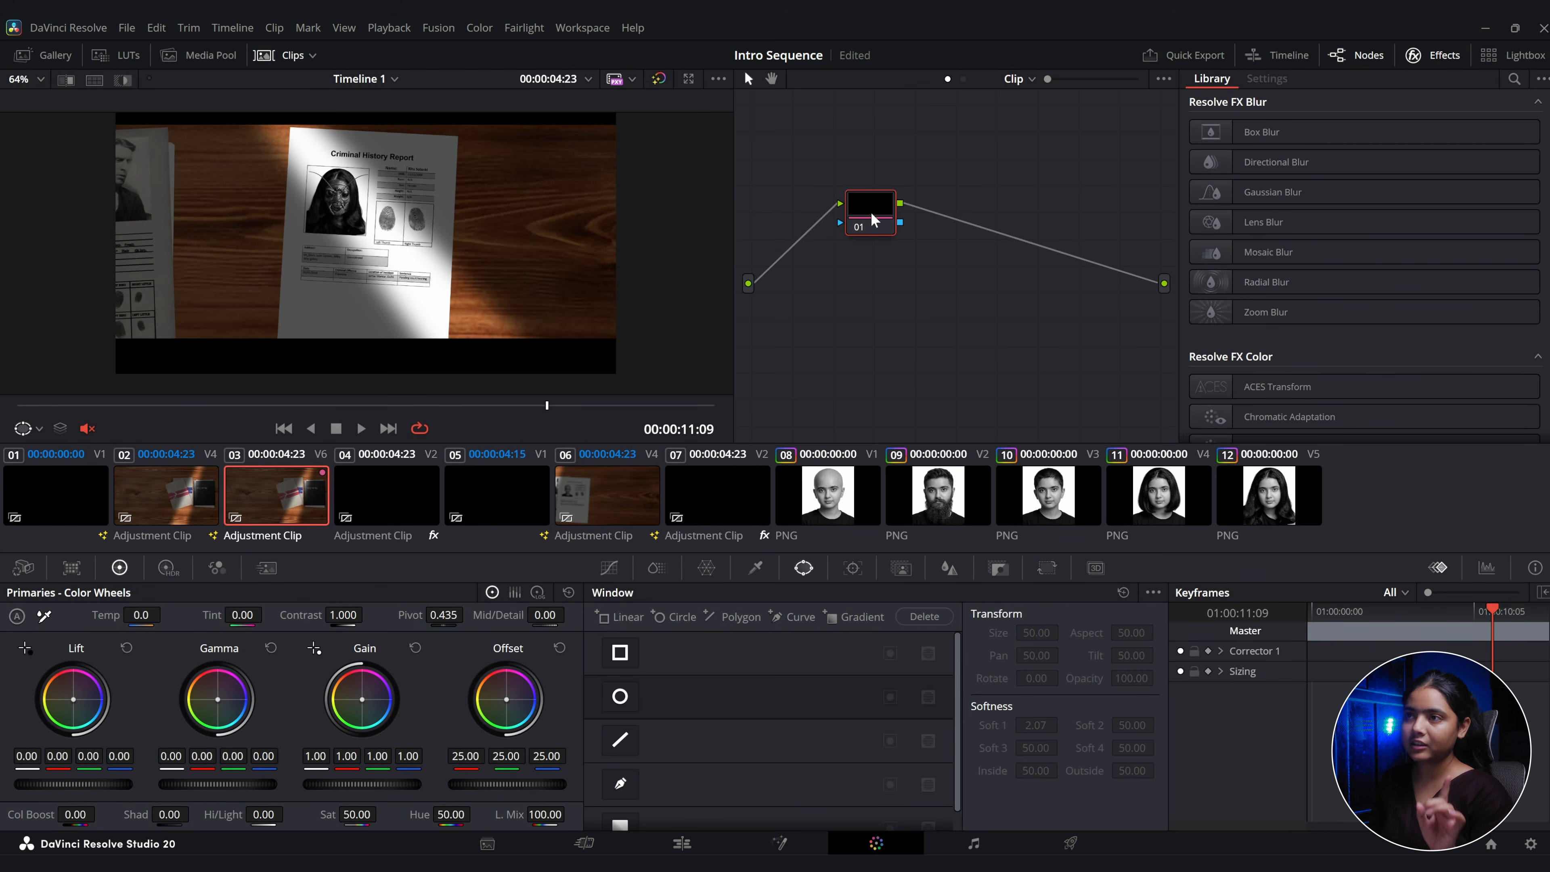
drag(871, 219, 807, 199)
scroll(629, 786, down, 1)
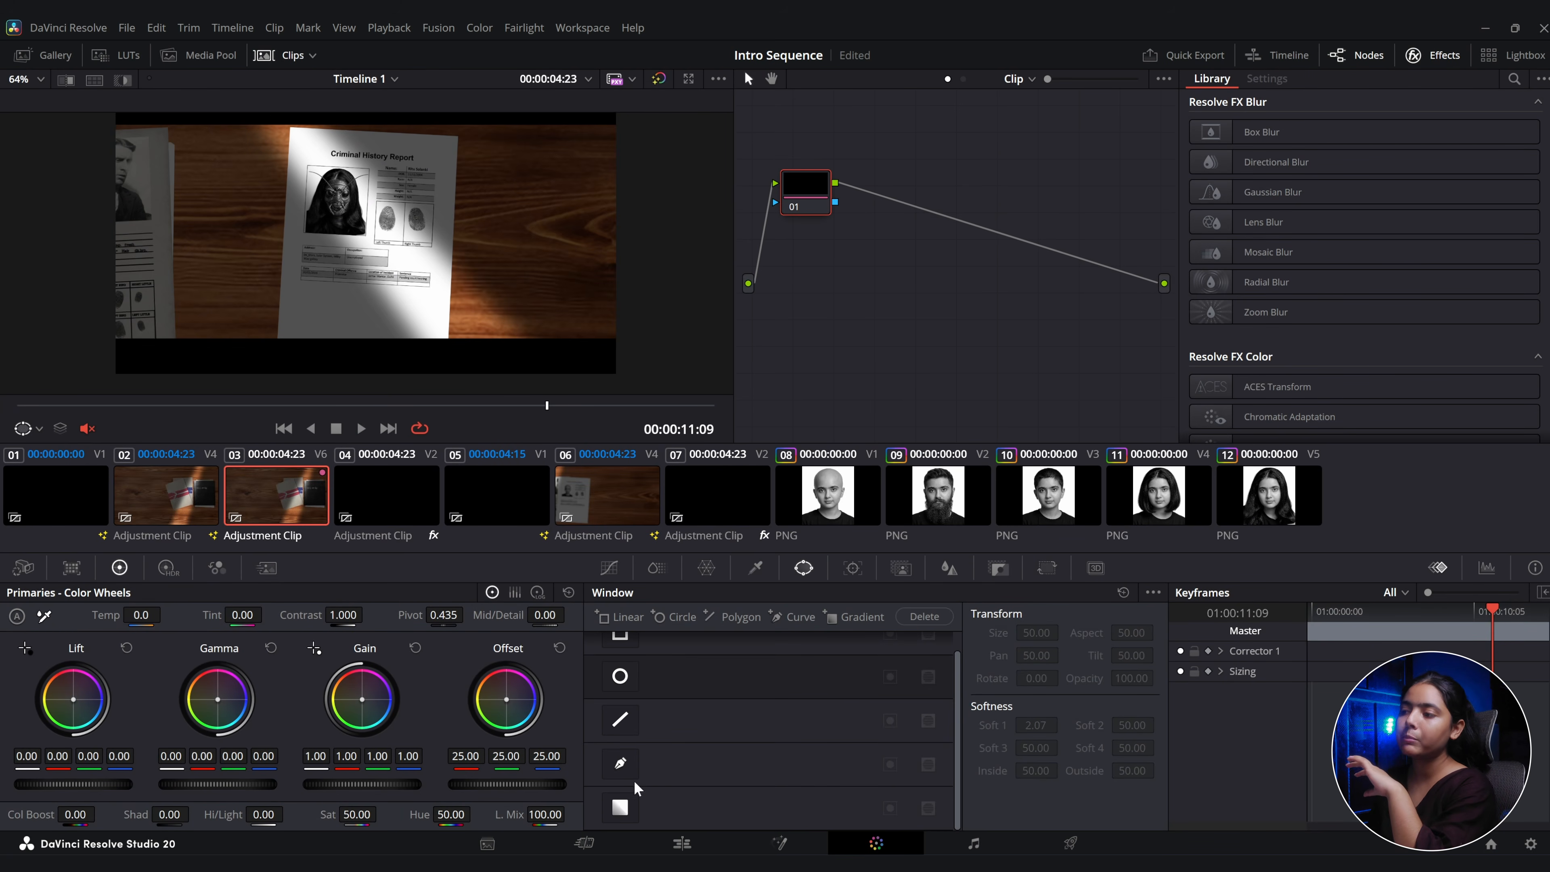
click(619, 809)
drag(367, 285, 189, 299)
drag(361, 235, 615, 139)
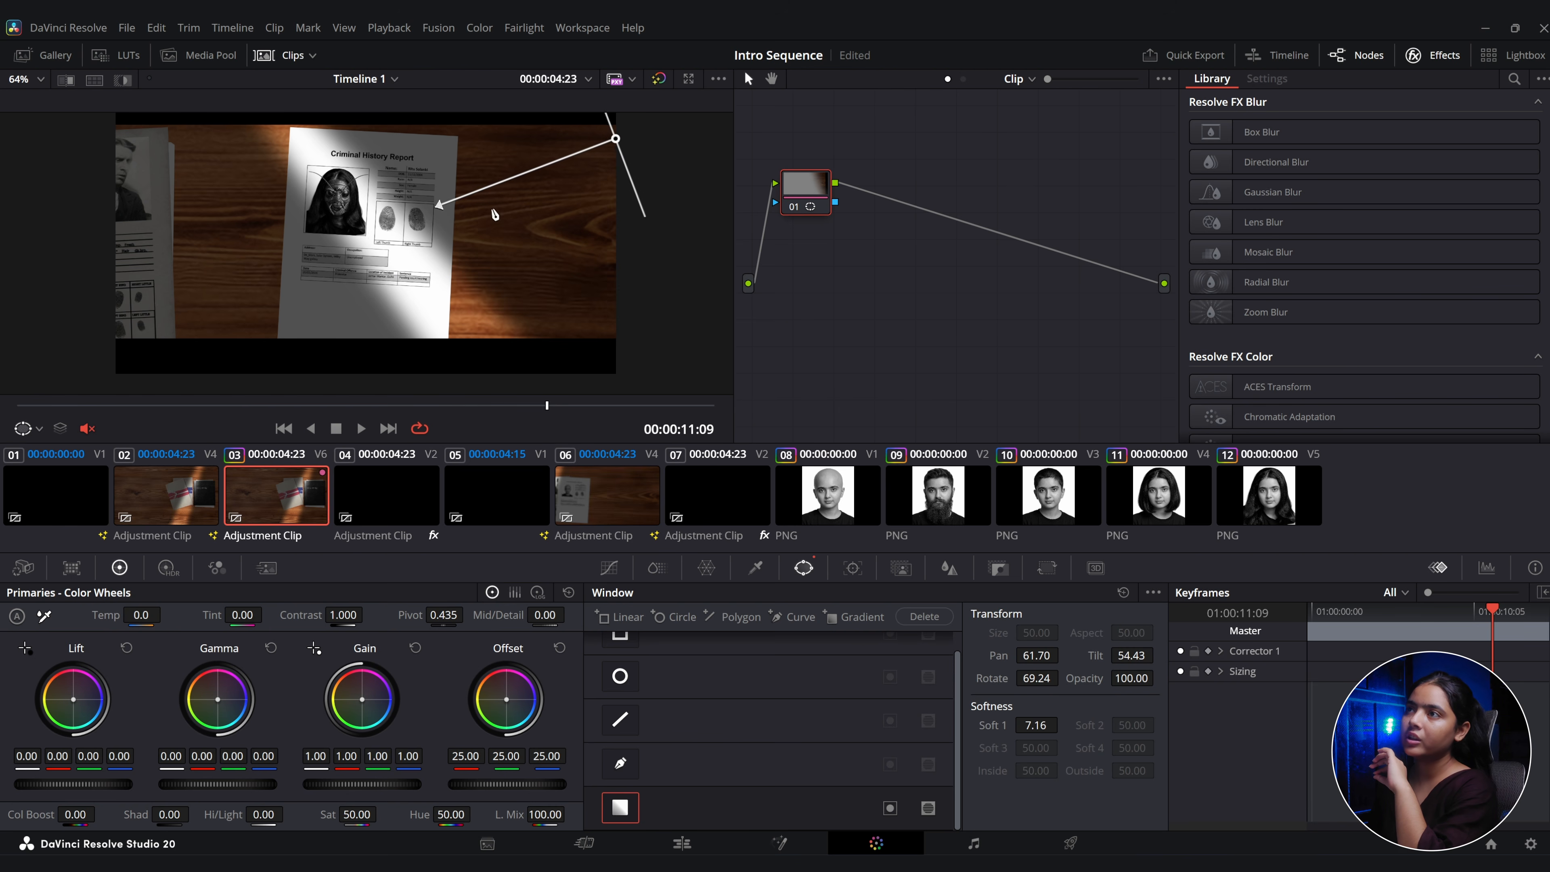
With the Power Window overlay shown, soften node 01's gradient to 8.45 and set Temp to 1860 and Shadows to -26.
scroll(482, 226, up, 2)
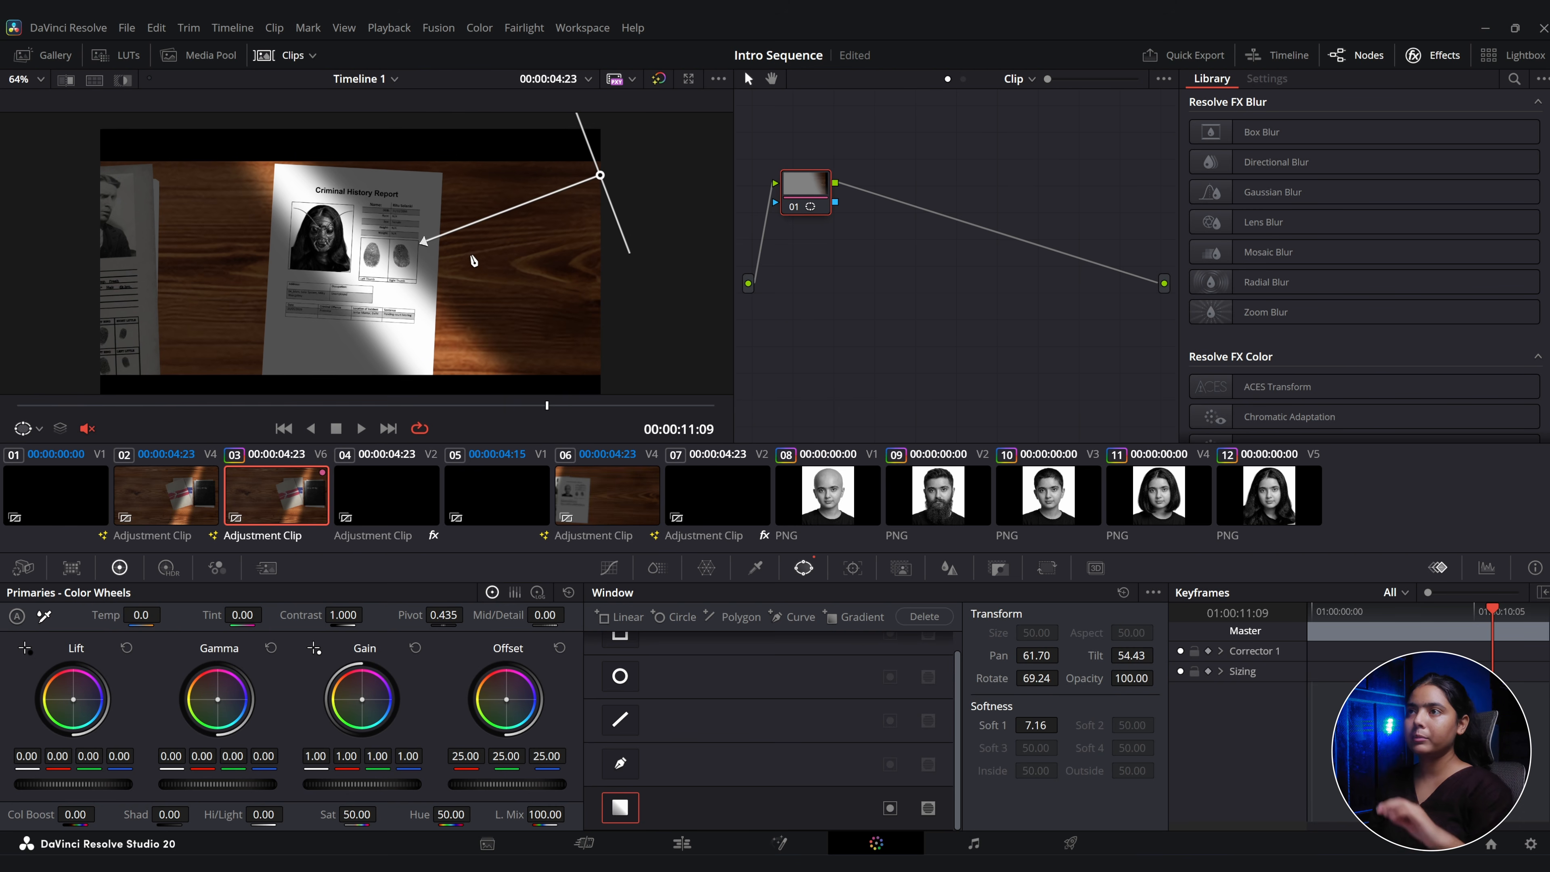
click(37, 429)
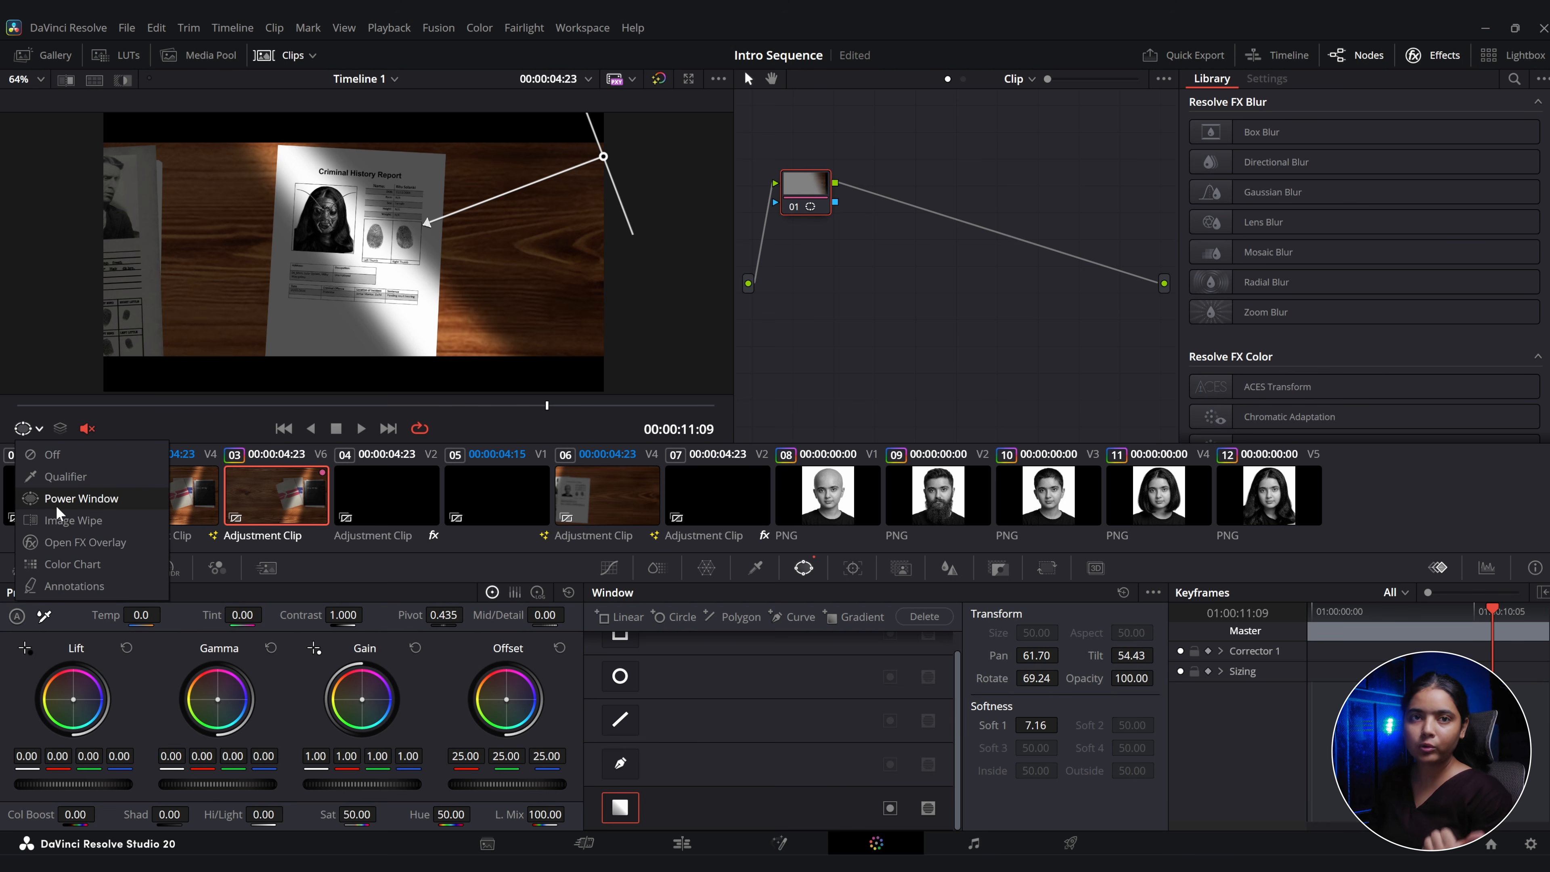
click(426, 222)
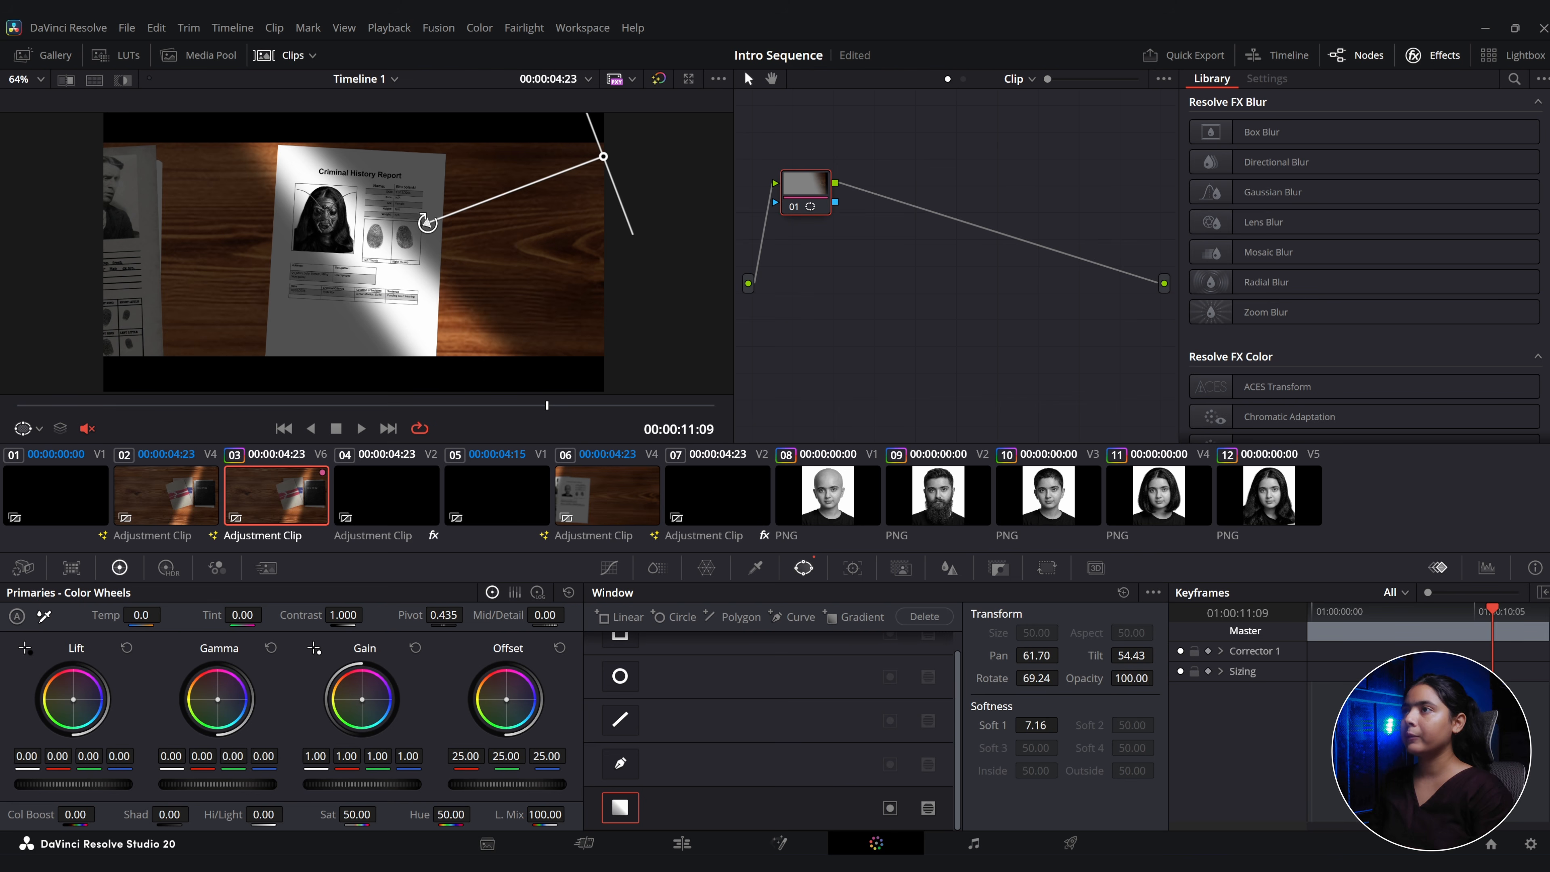
drag(426, 222, 399, 241)
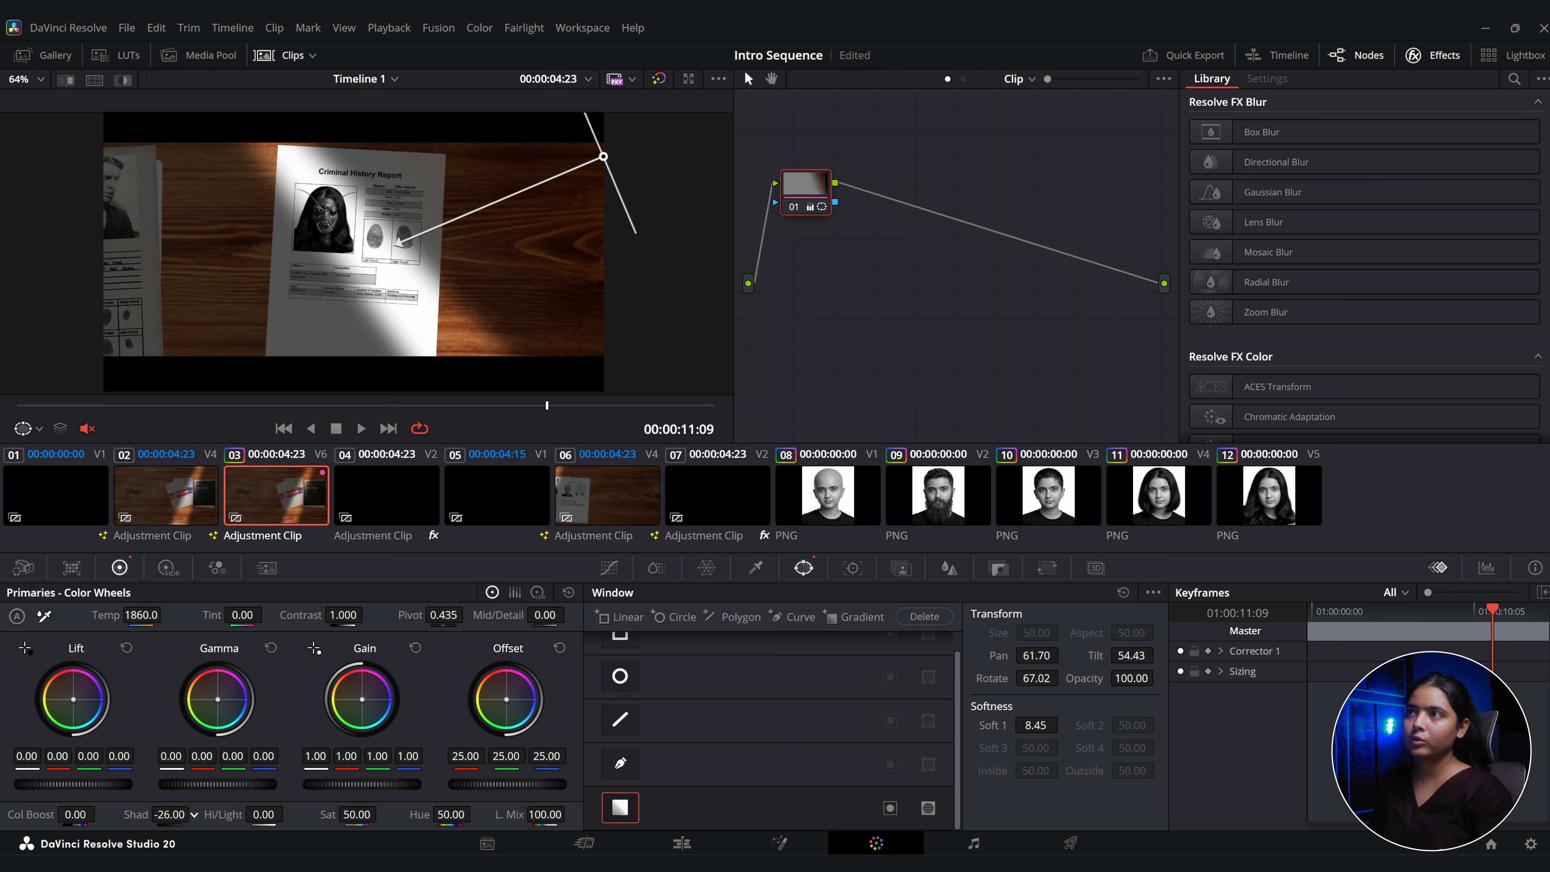
Add a parallel node under node 01, center the mixer between them, and add a gradient window to node 02.
key(alt+p)
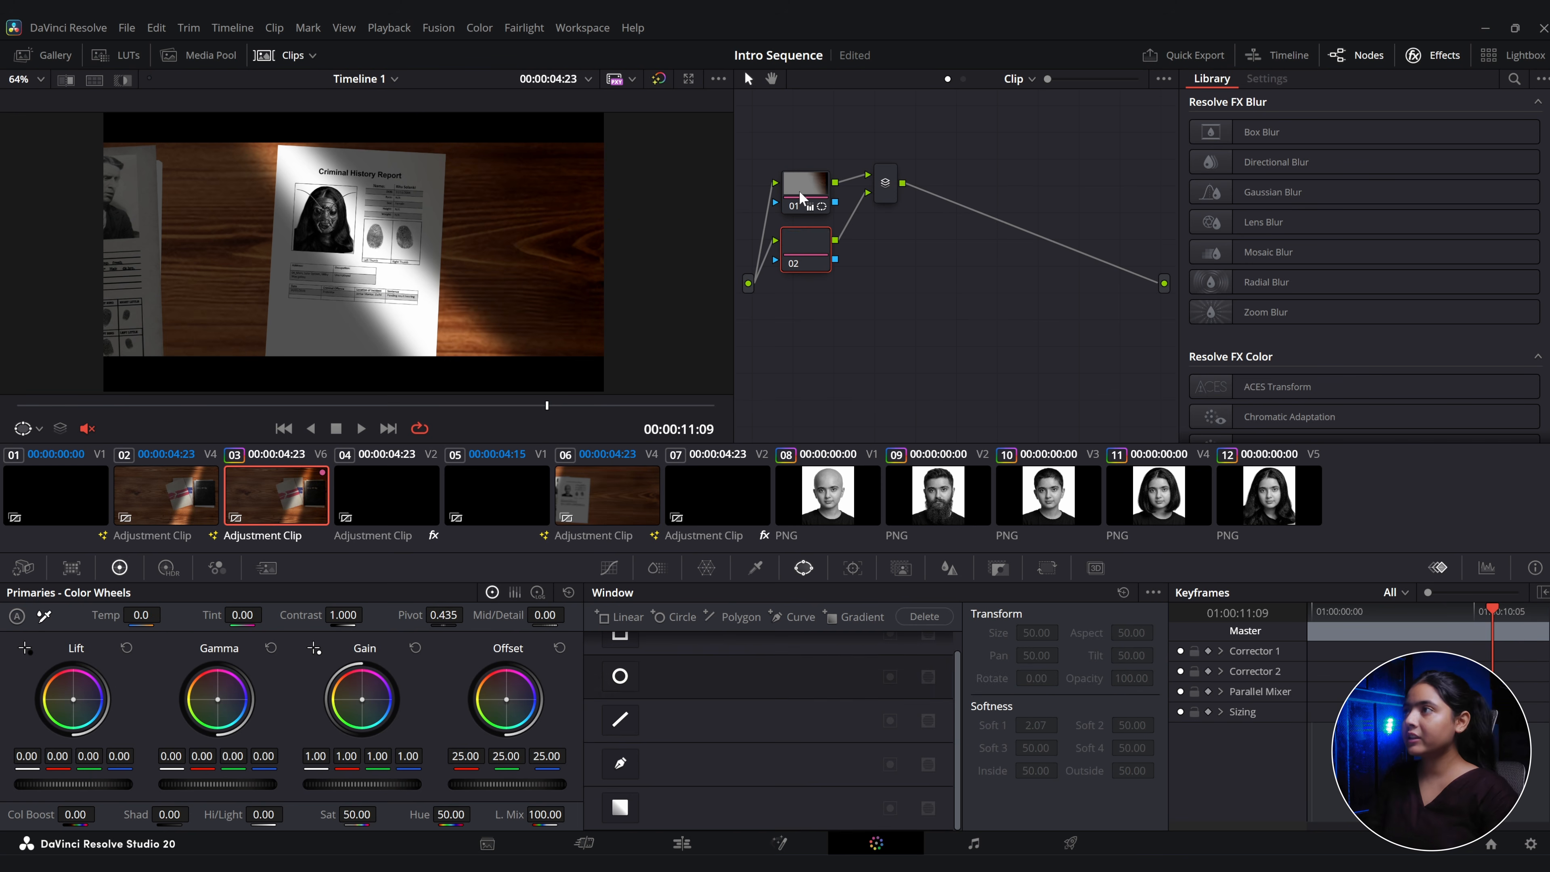
drag(888, 200, 886, 239)
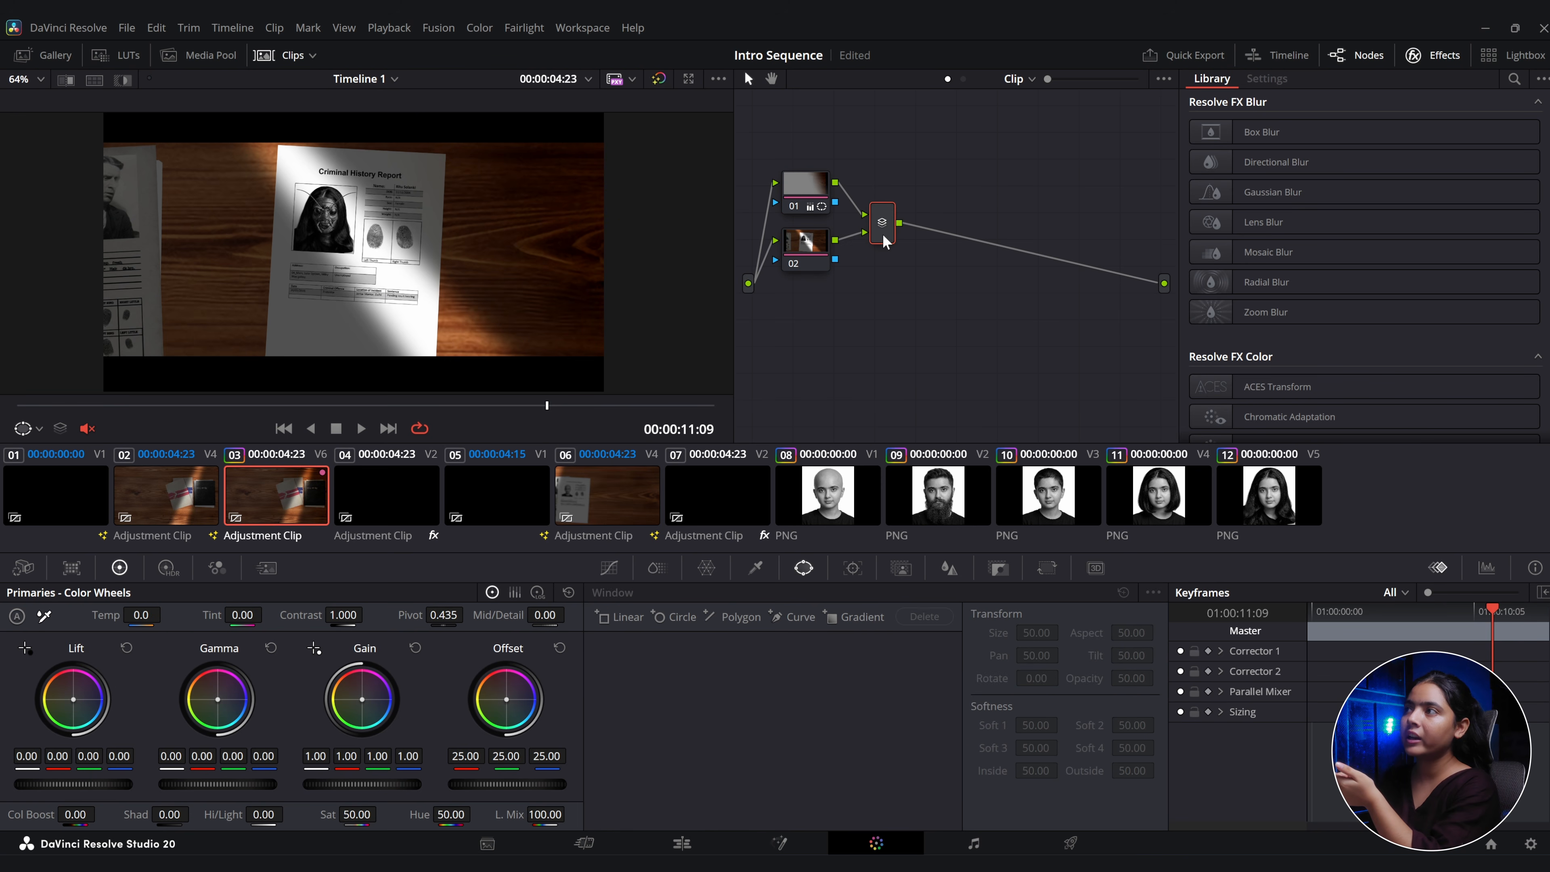
click(807, 254)
scroll(610, 774, down, 1)
click(620, 808)
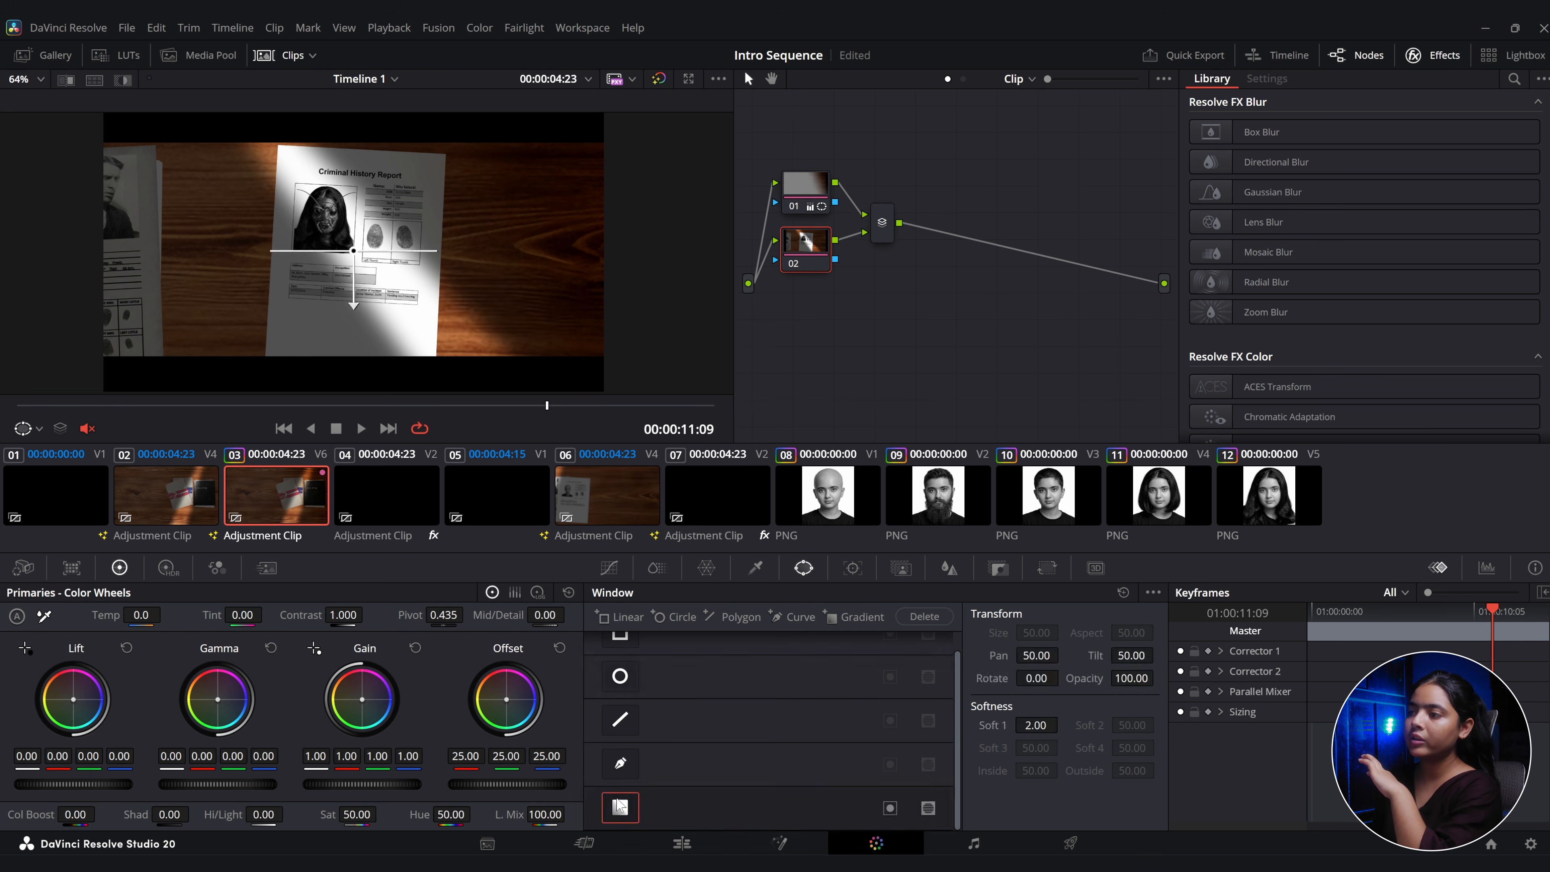
Aim node 02's gradient from the picture's lower-left corner and cool it with Temp -1060, Tint 76.50 and Shadows -100.
drag(349, 302, 558, 115)
drag(367, 245, 124, 357)
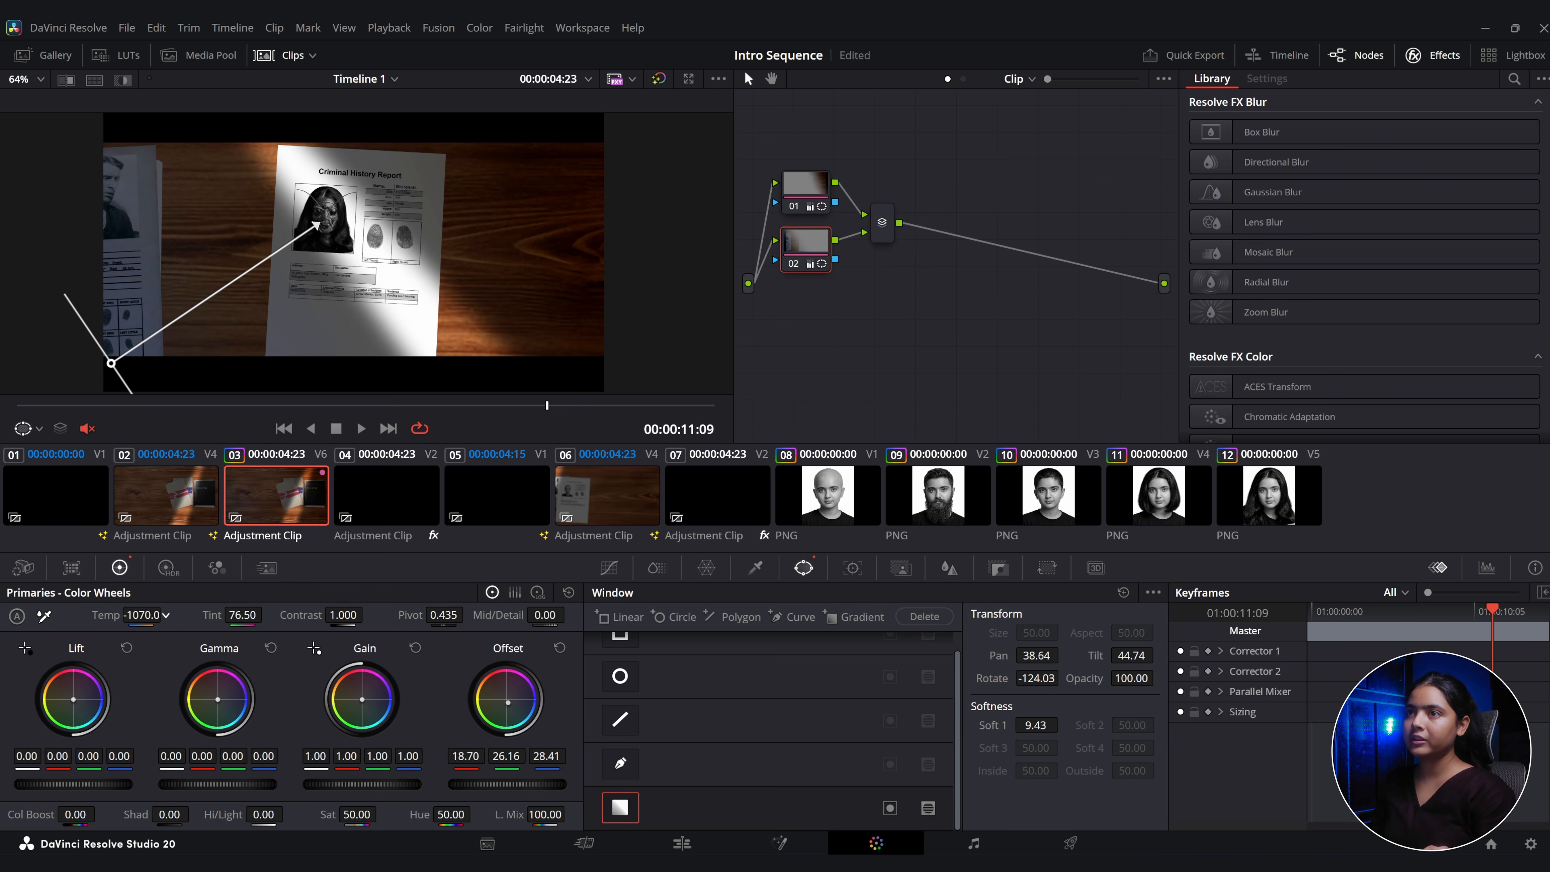
drag(169, 815, 101, 815)
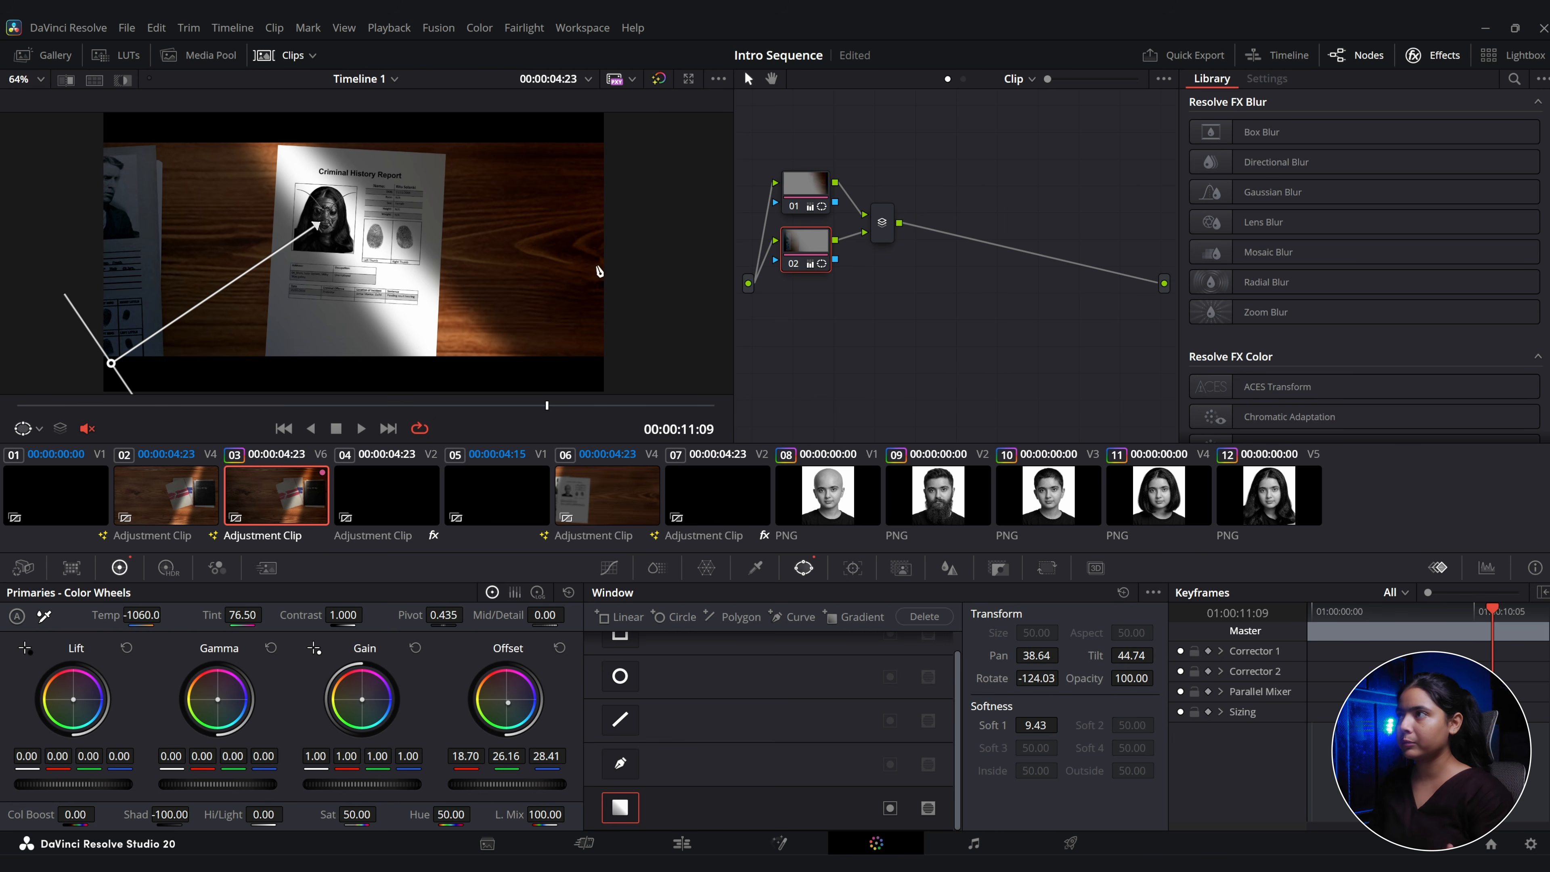
Add a serial node after the parallel mixer and apply the Halation effect to it.
click(884, 227)
key(alt+s)
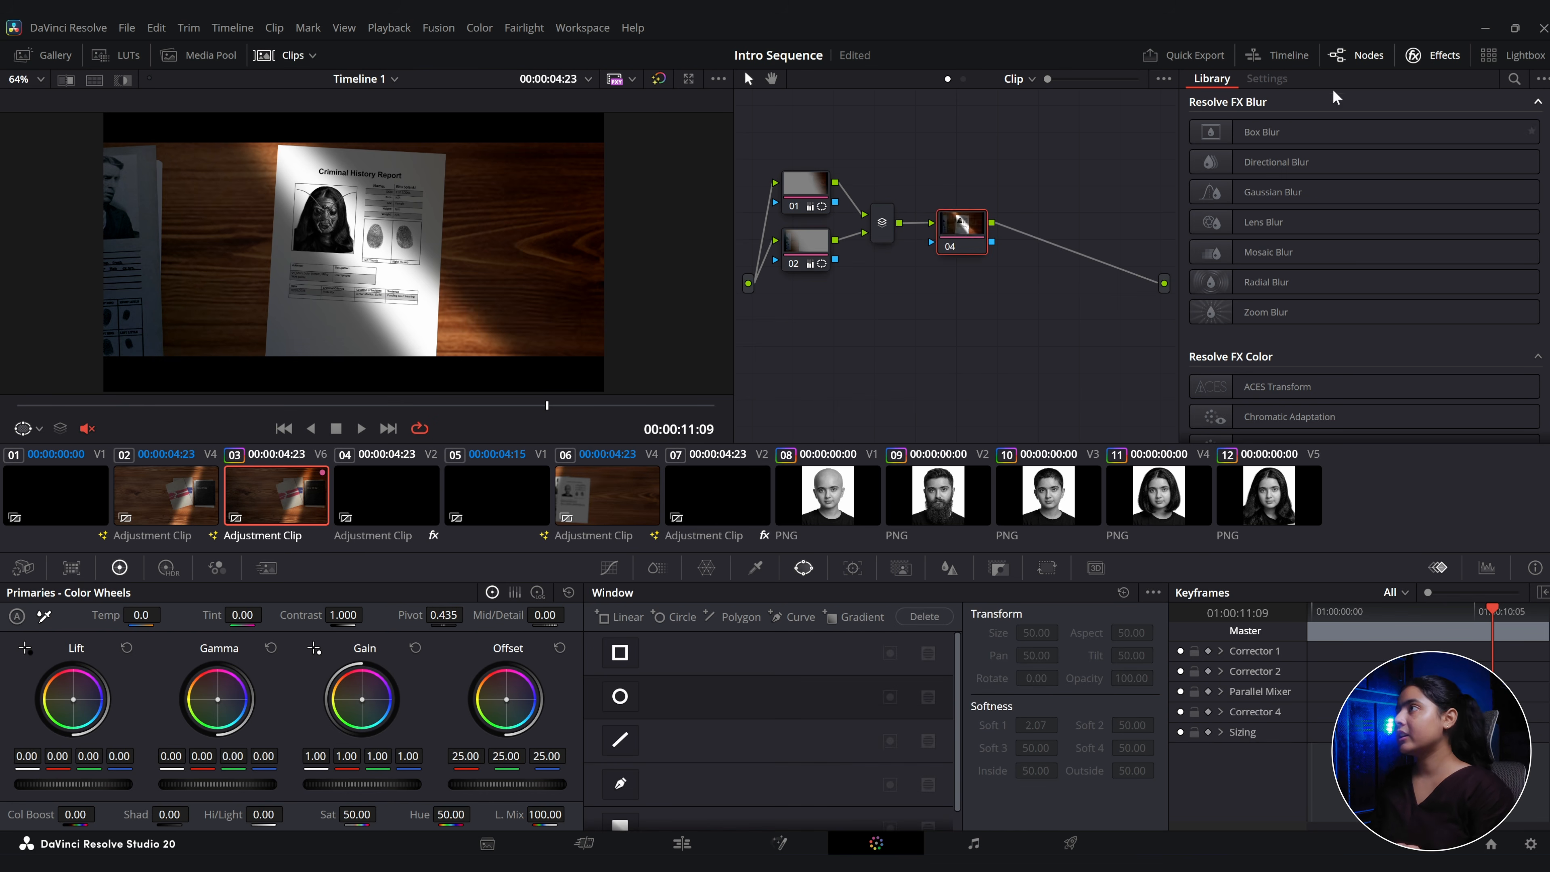
click(1514, 78)
text(halation)
drag(1262, 173, 945, 177)
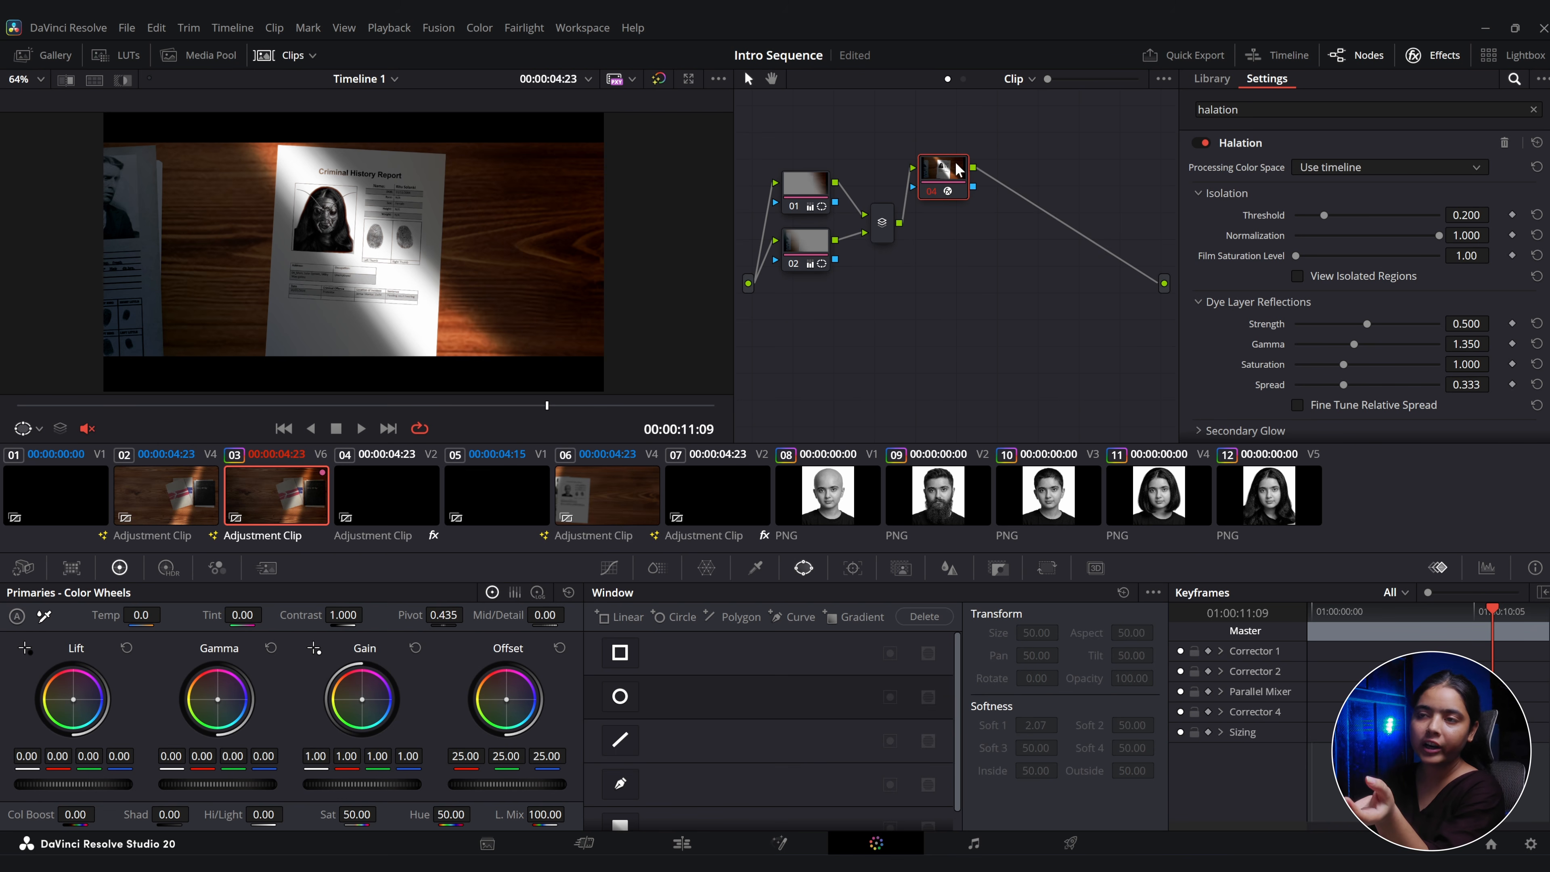
Add another serial node with Film Grain, setting Texture to 0.819 and Grain Size to 0.266 with Freeze enabled.
key(alt+s)
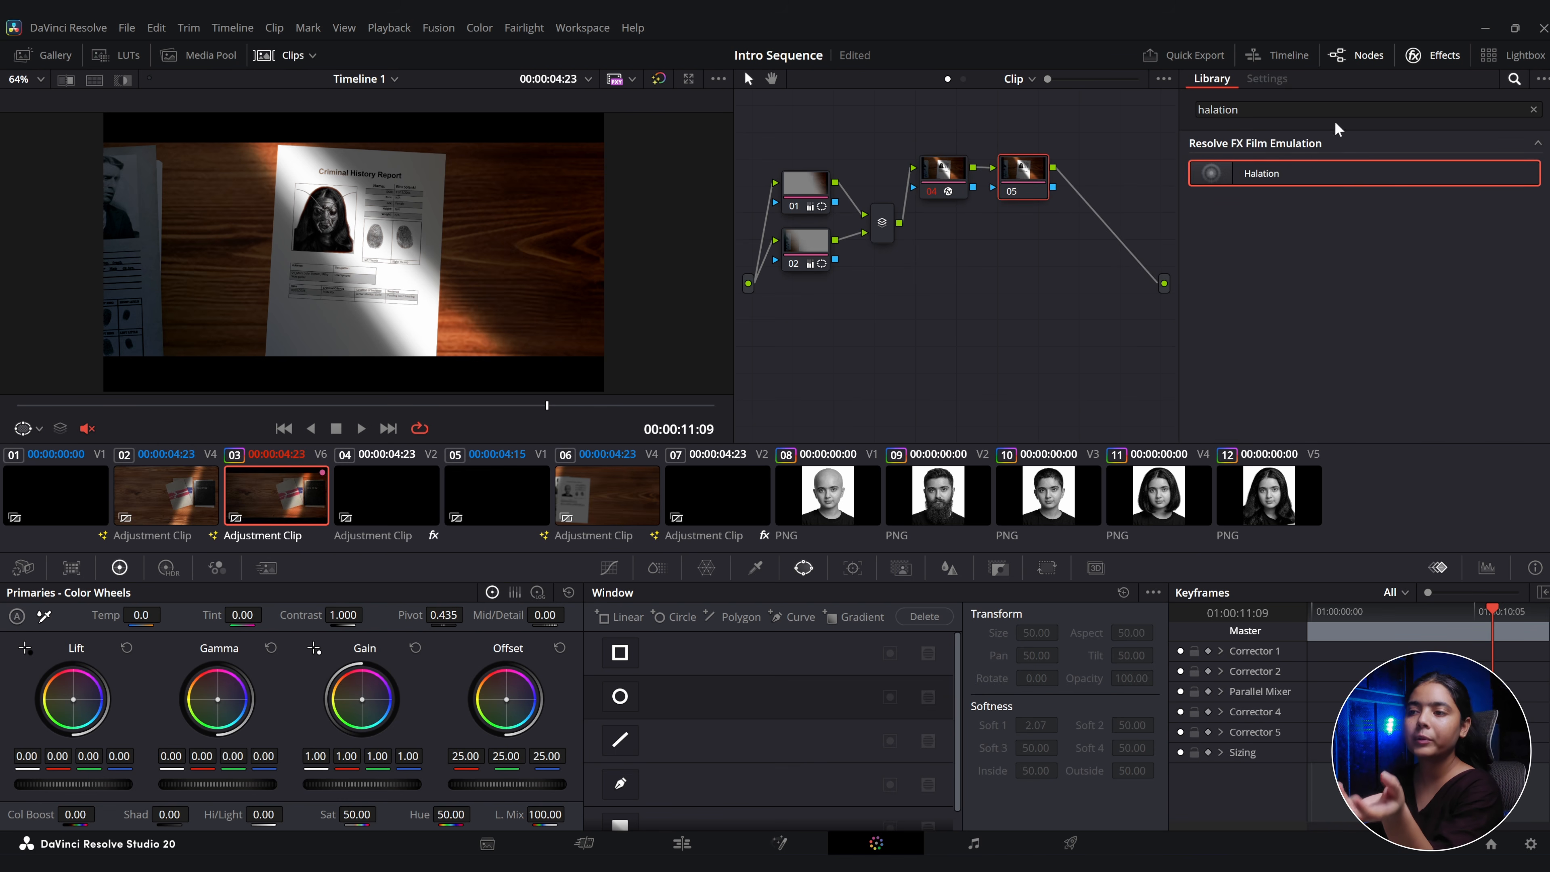
click(1533, 109)
text(fi)
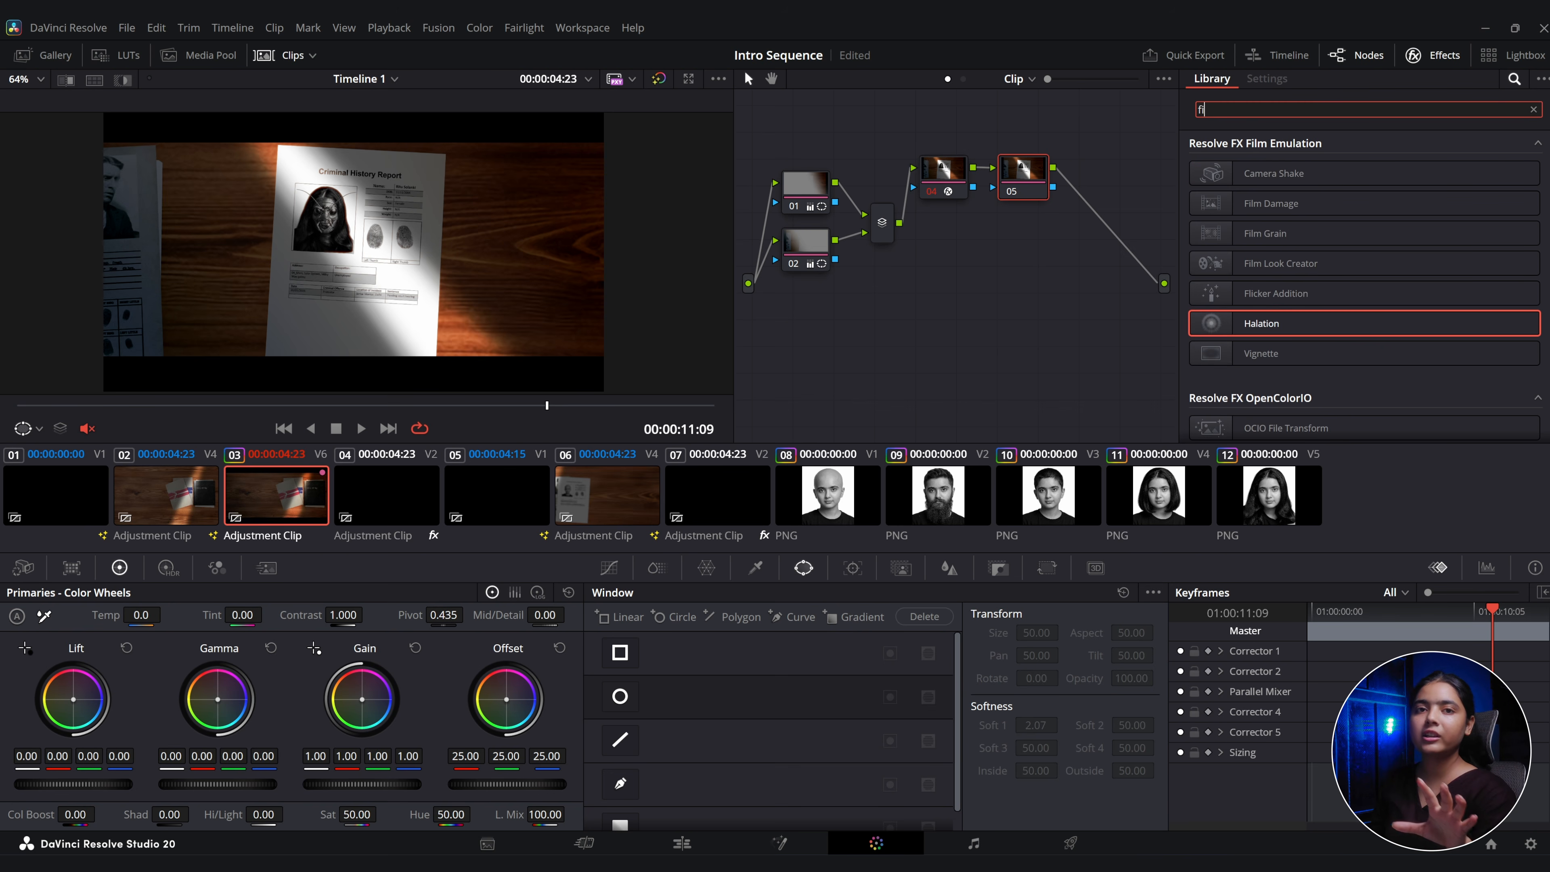
text(lm)
drag(1294, 233, 1024, 186)
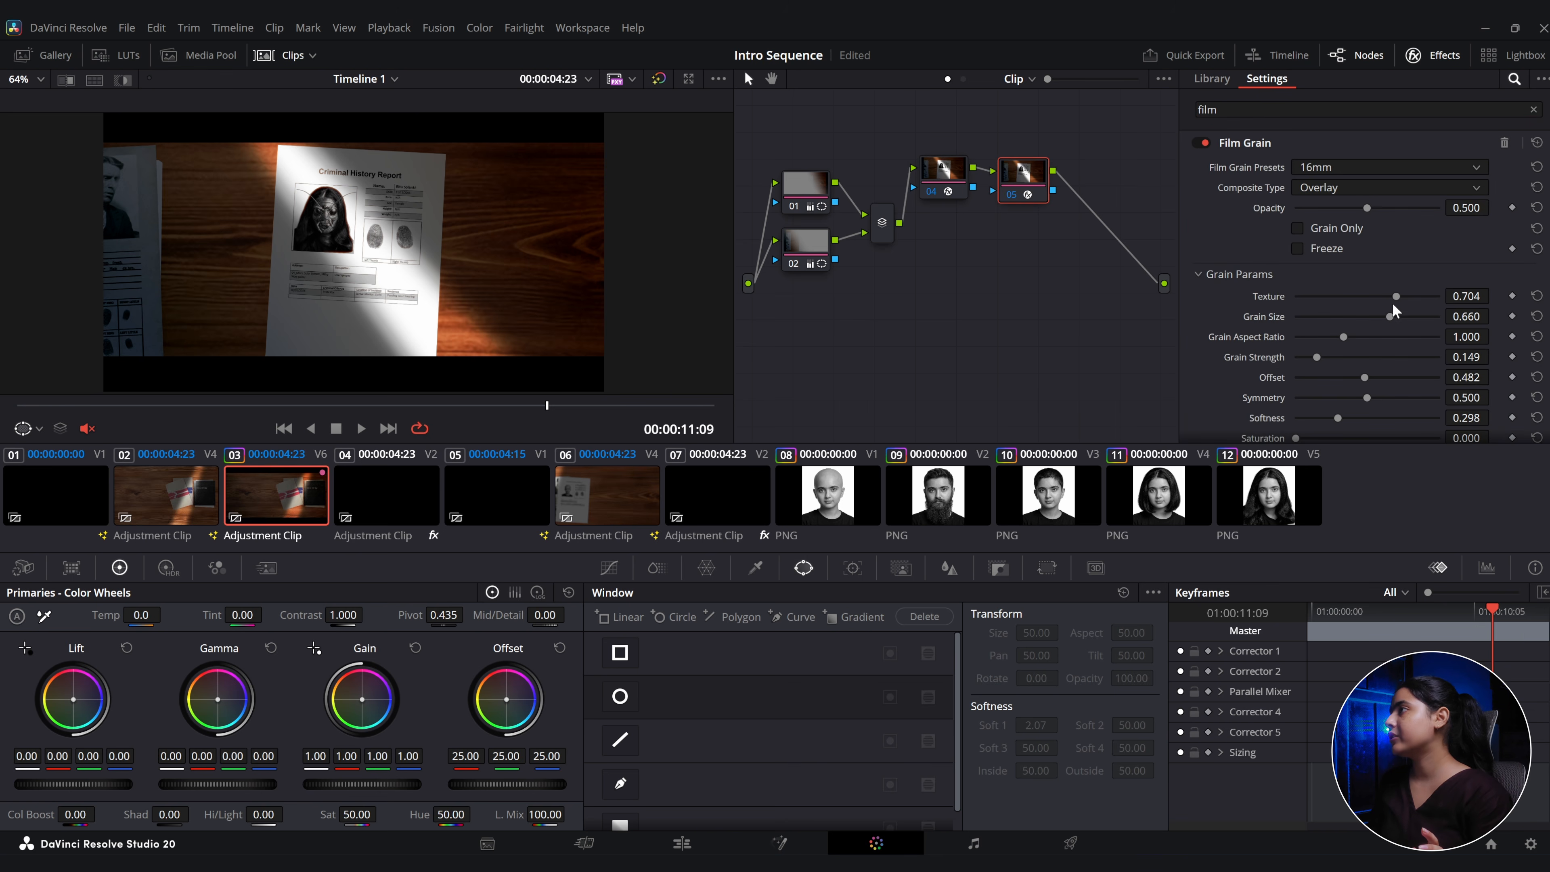
drag(1396, 297, 1413, 299)
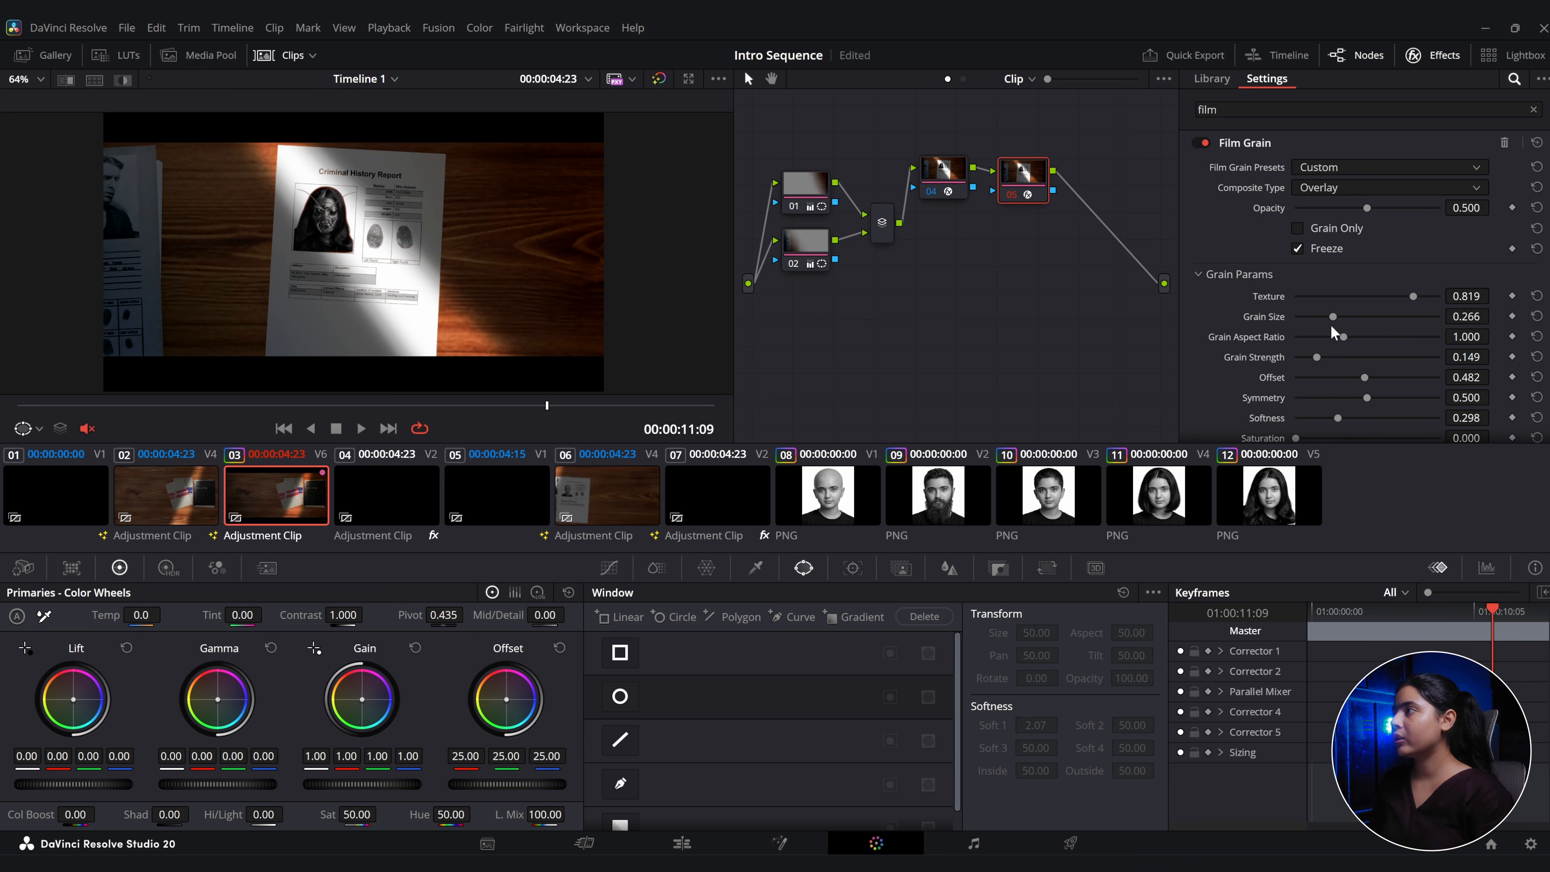
Set the Film Grain strength to 0.972, Texture to 0.079 and Grain Size to 0.158, checking the grain up close on the report.
drag(1316, 357, 1434, 358)
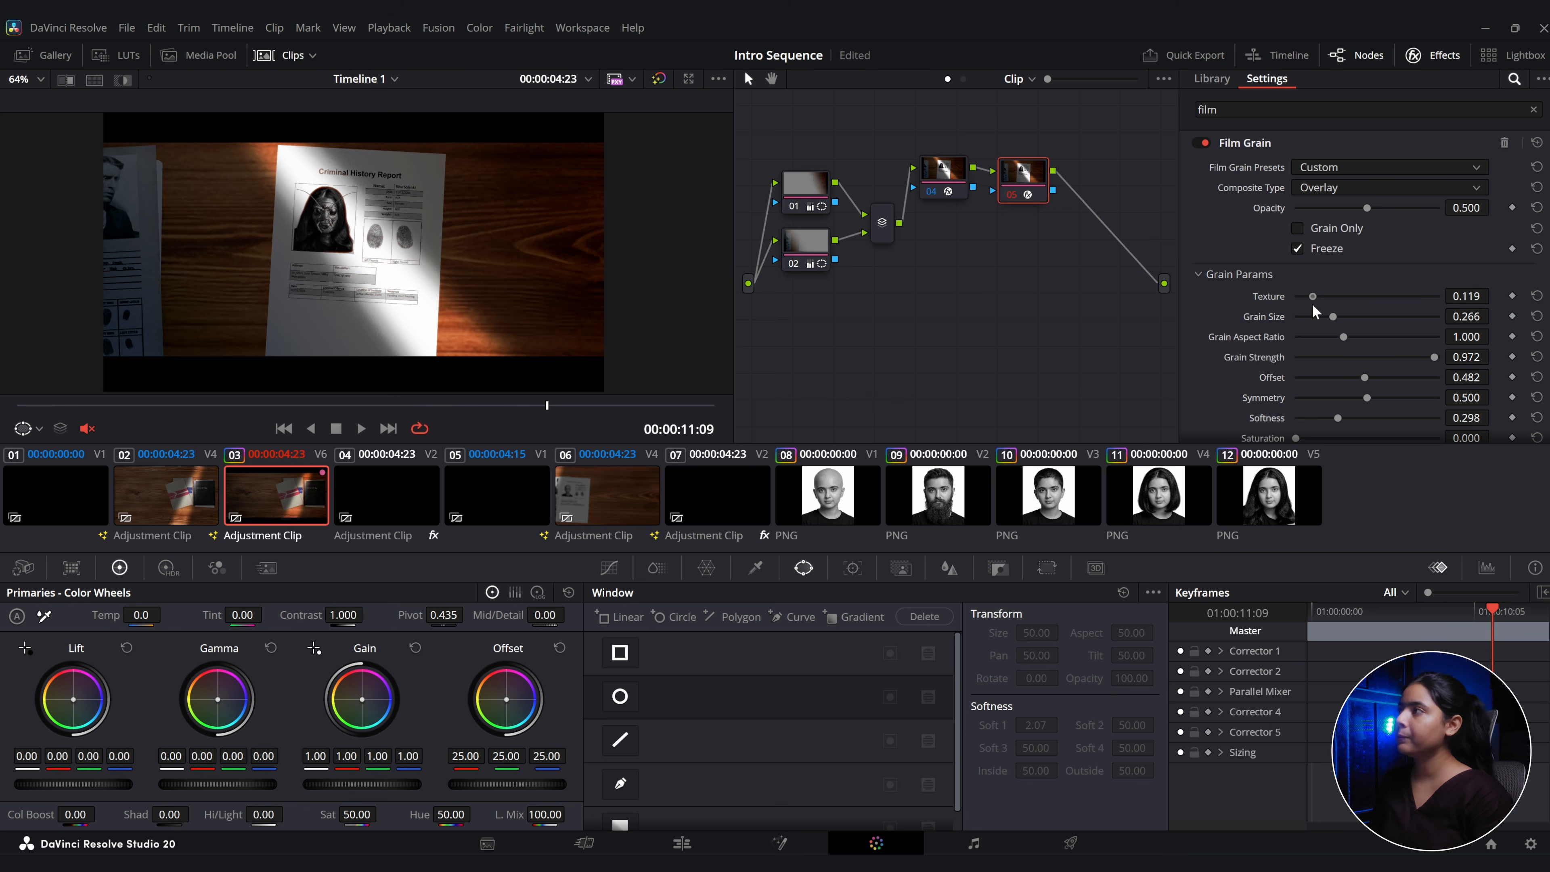
drag(1313, 306, 1307, 306)
scroll(342, 325, up, 5)
drag(342, 277, 337, 328)
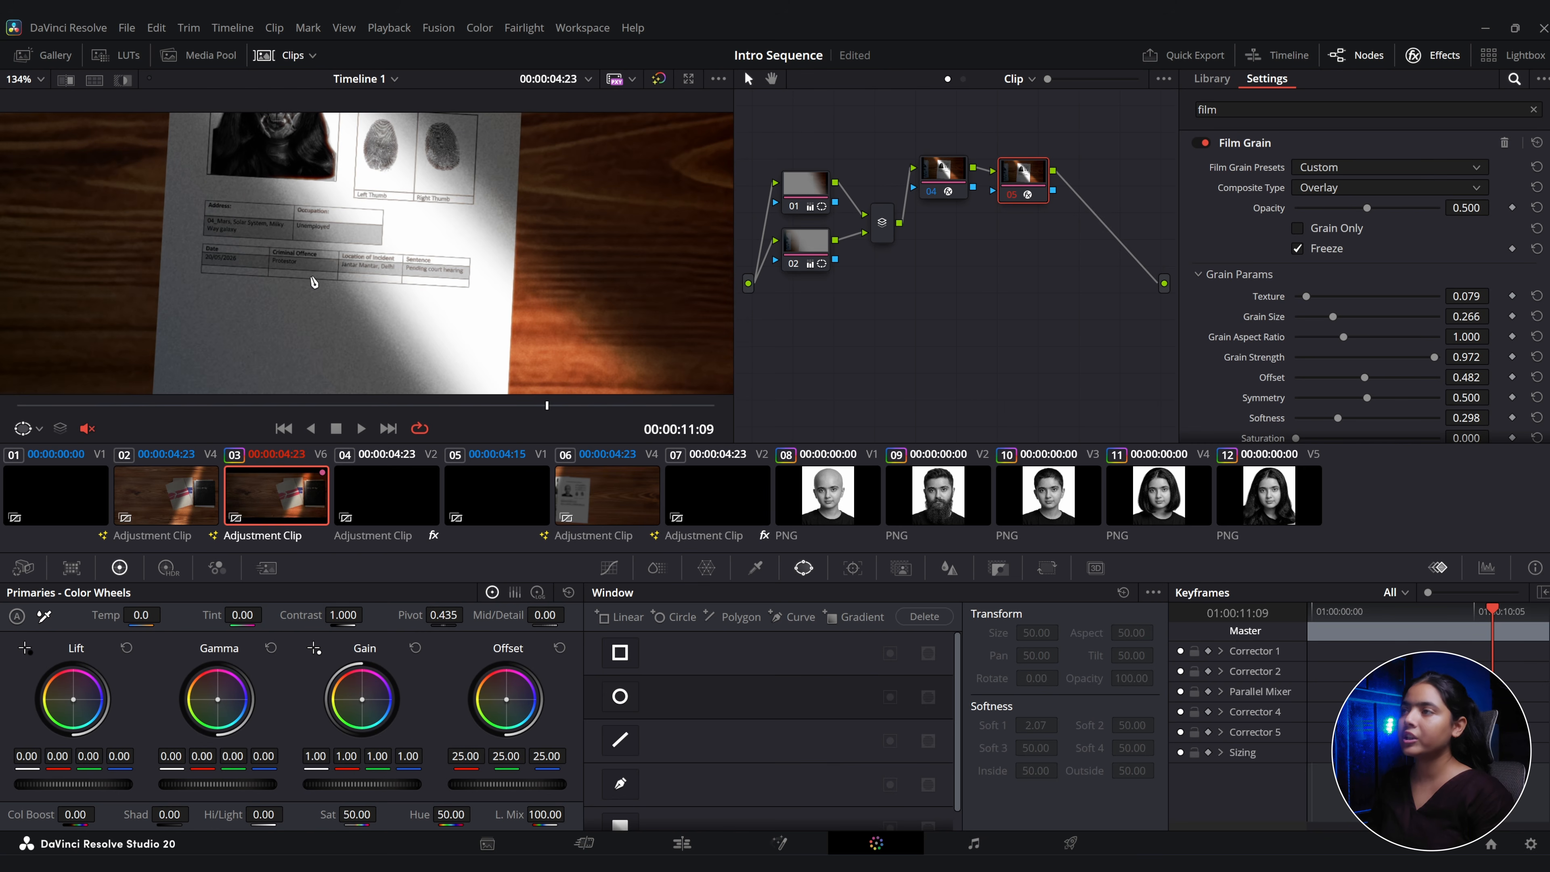
scroll(391, 281, down, 7)
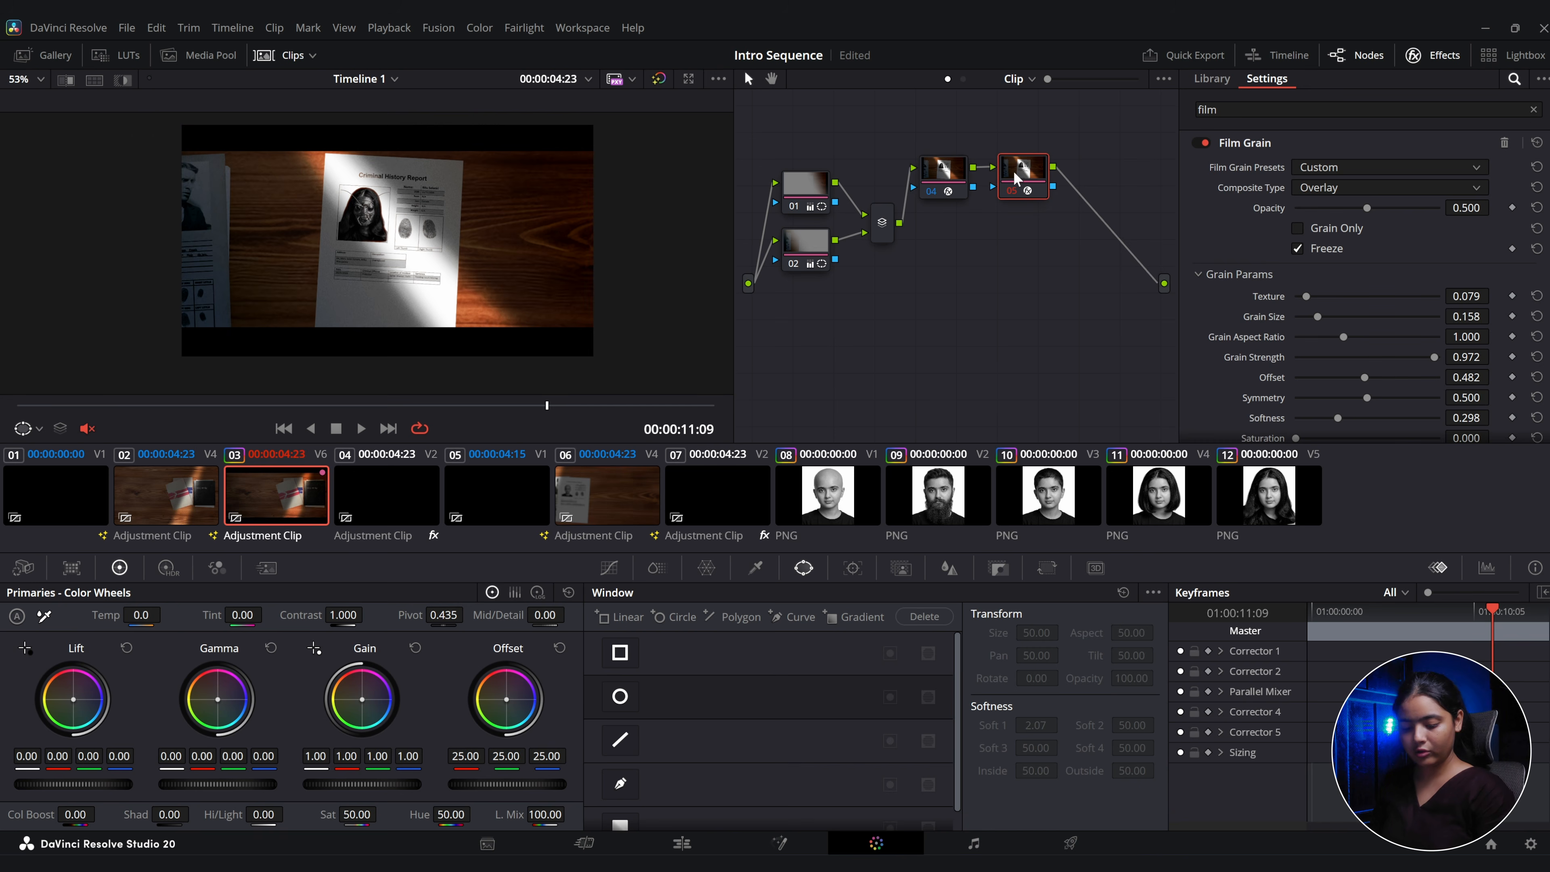
Add a serial node after the Film Grain node and apply the Aperture Diffraction effect to it.
key(alt+s)
click(1245, 109)
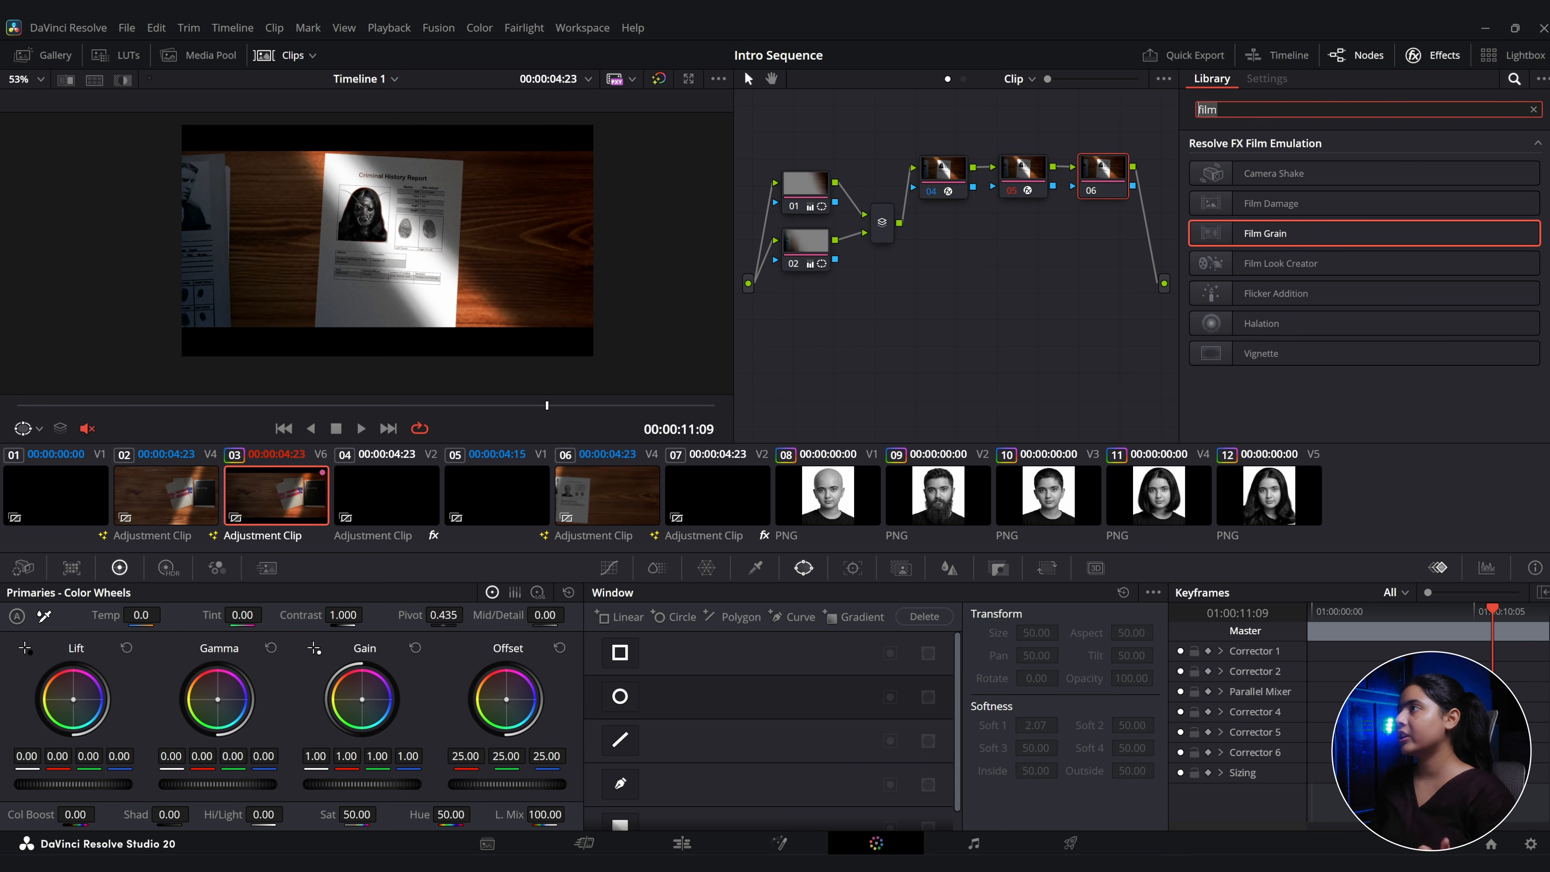
text(Aper)
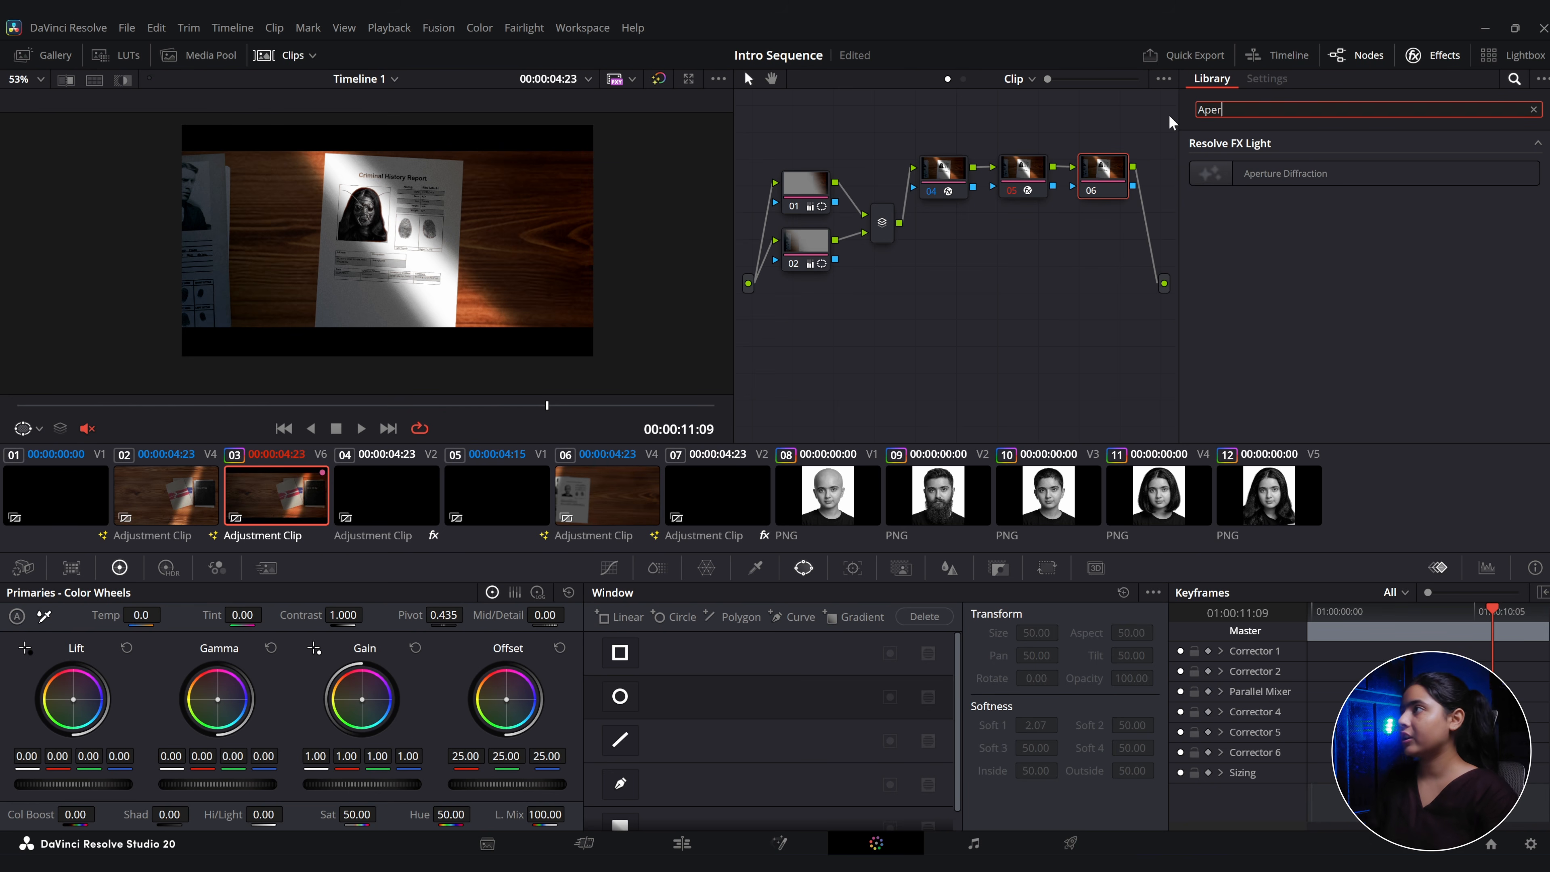
drag(1282, 173, 1103, 174)
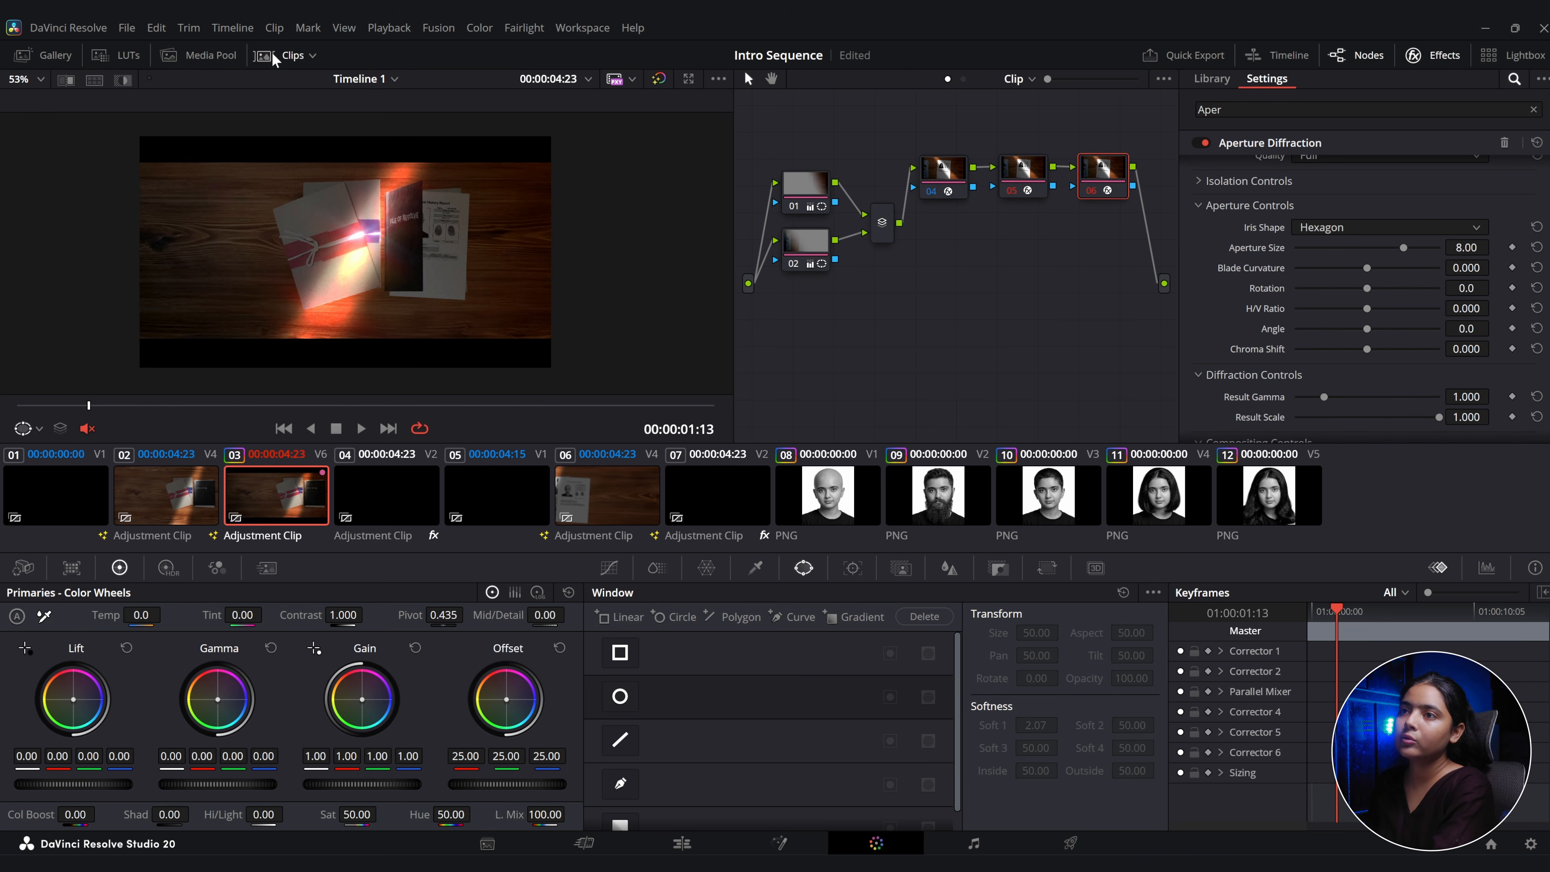
Hide the clip thumbnails, set Aperture Diffraction's Blade Curvature and H/V Ratio to -1.000 and Brightness to 0.158, and play back the result.
click(274, 58)
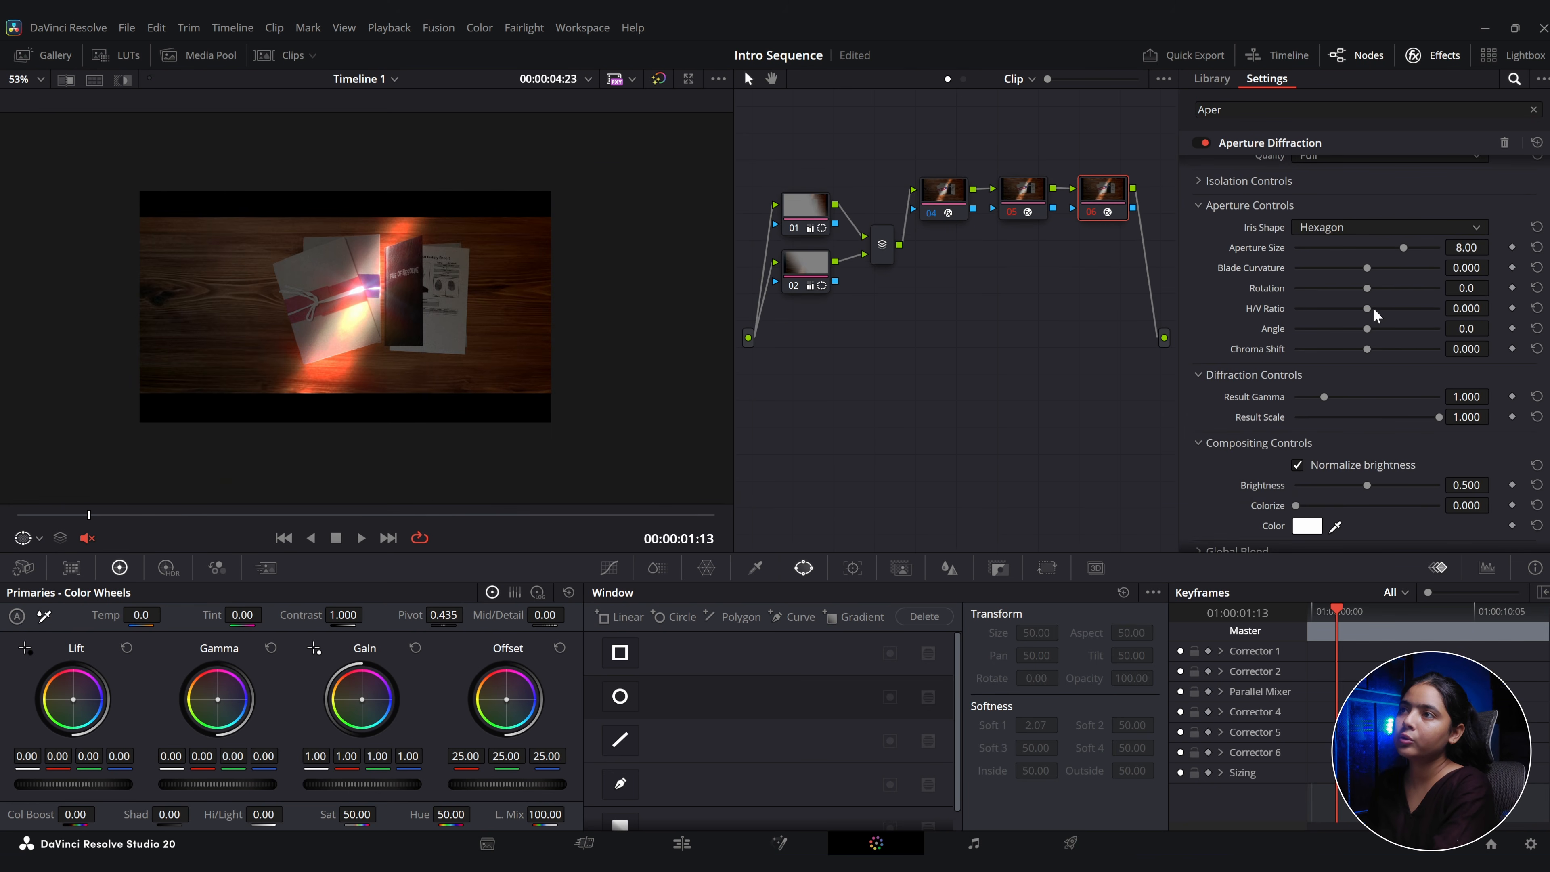
scroll(365, 360, up, 3)
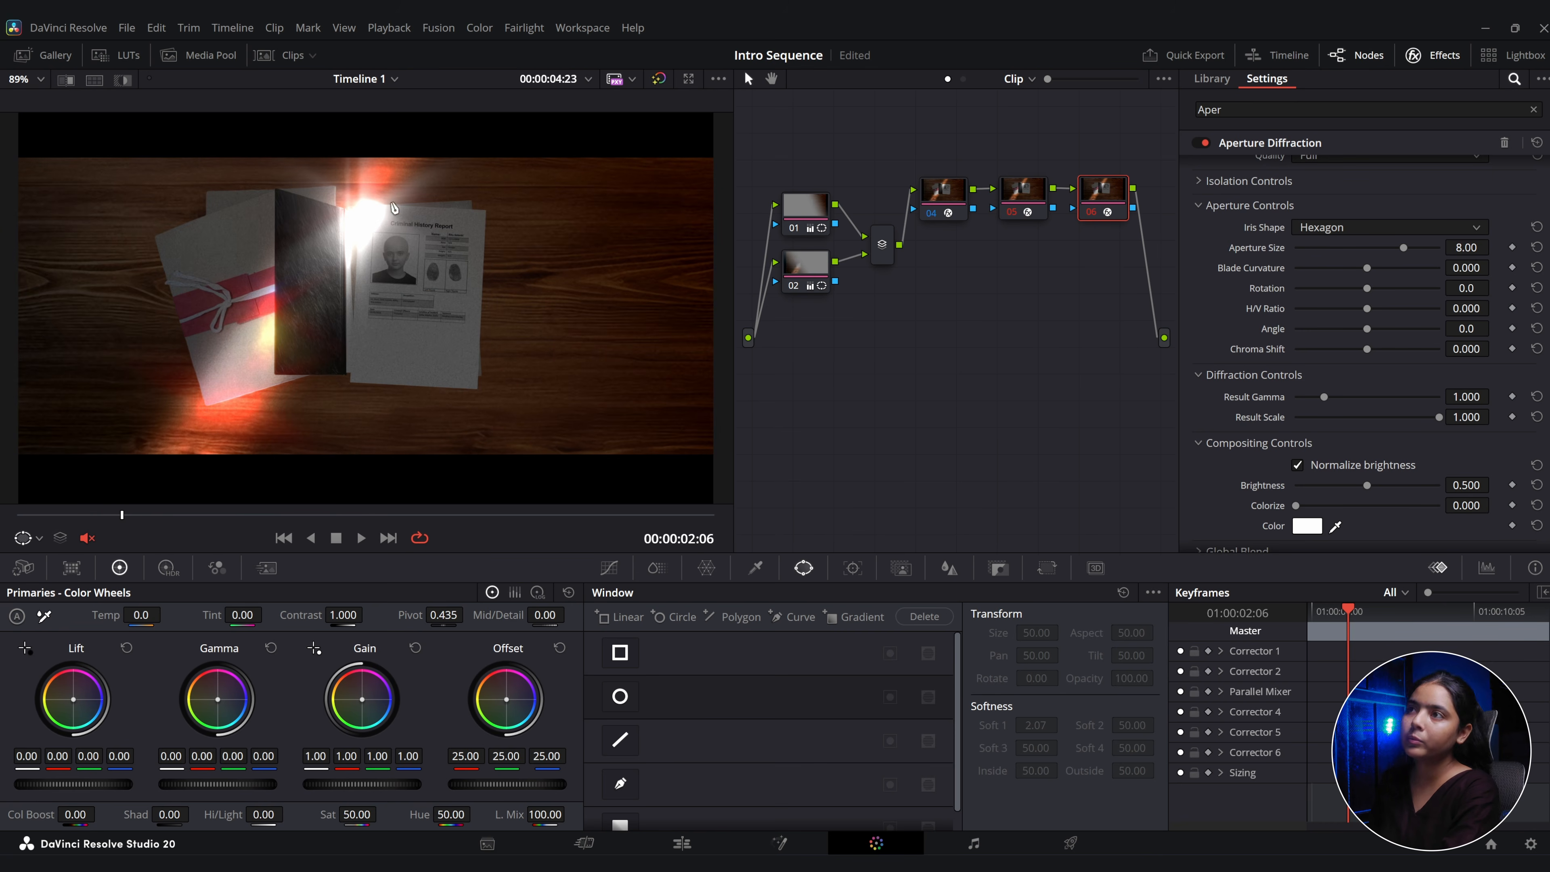
drag(1364, 272, 1249, 285)
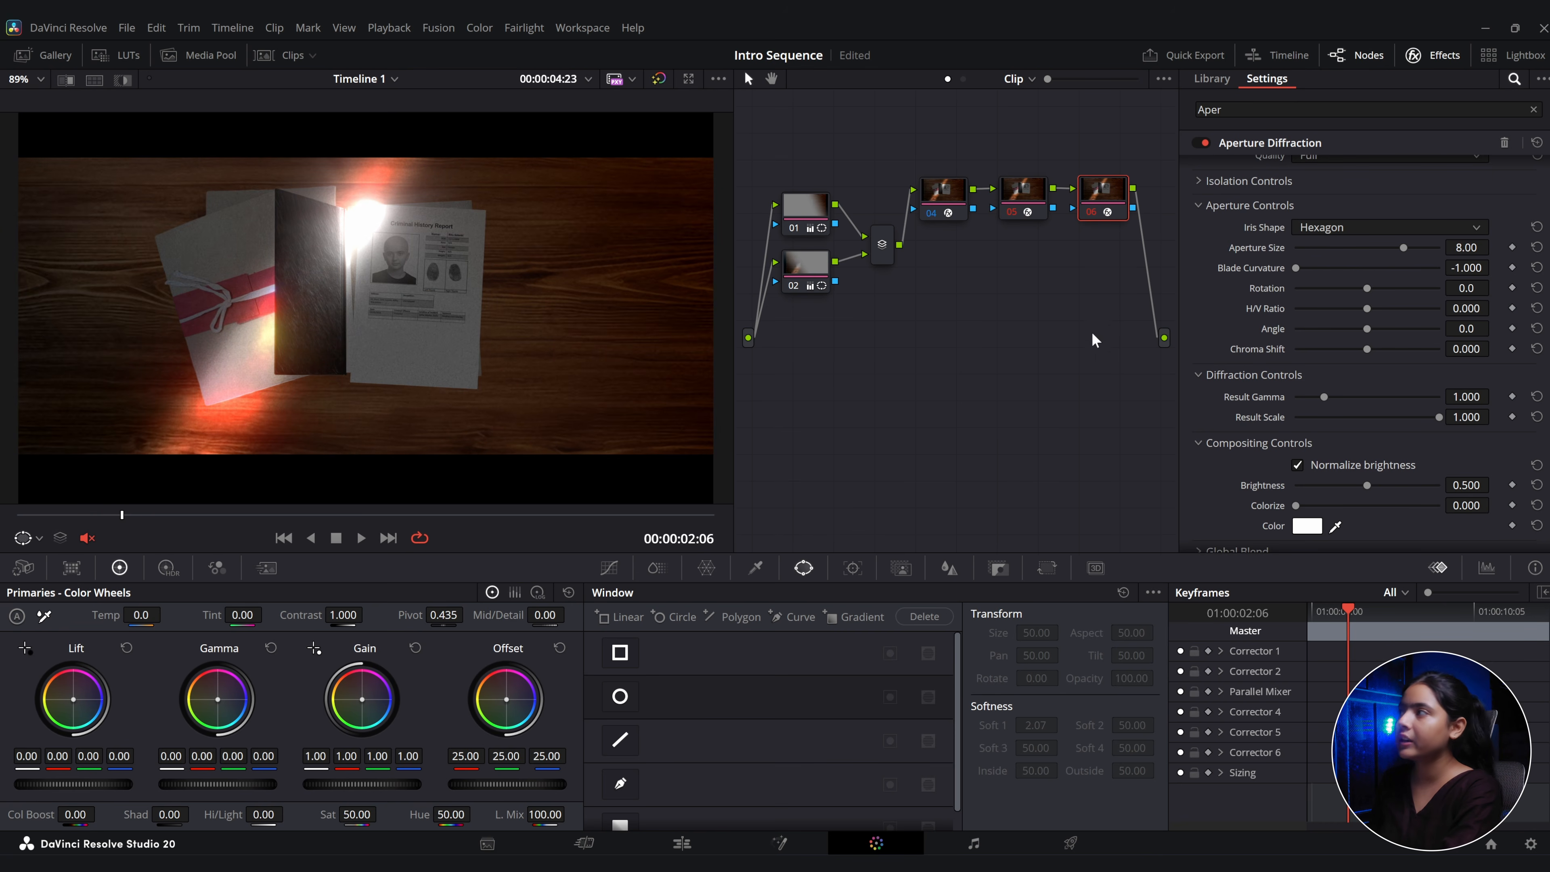
drag(1369, 315, 1291, 311)
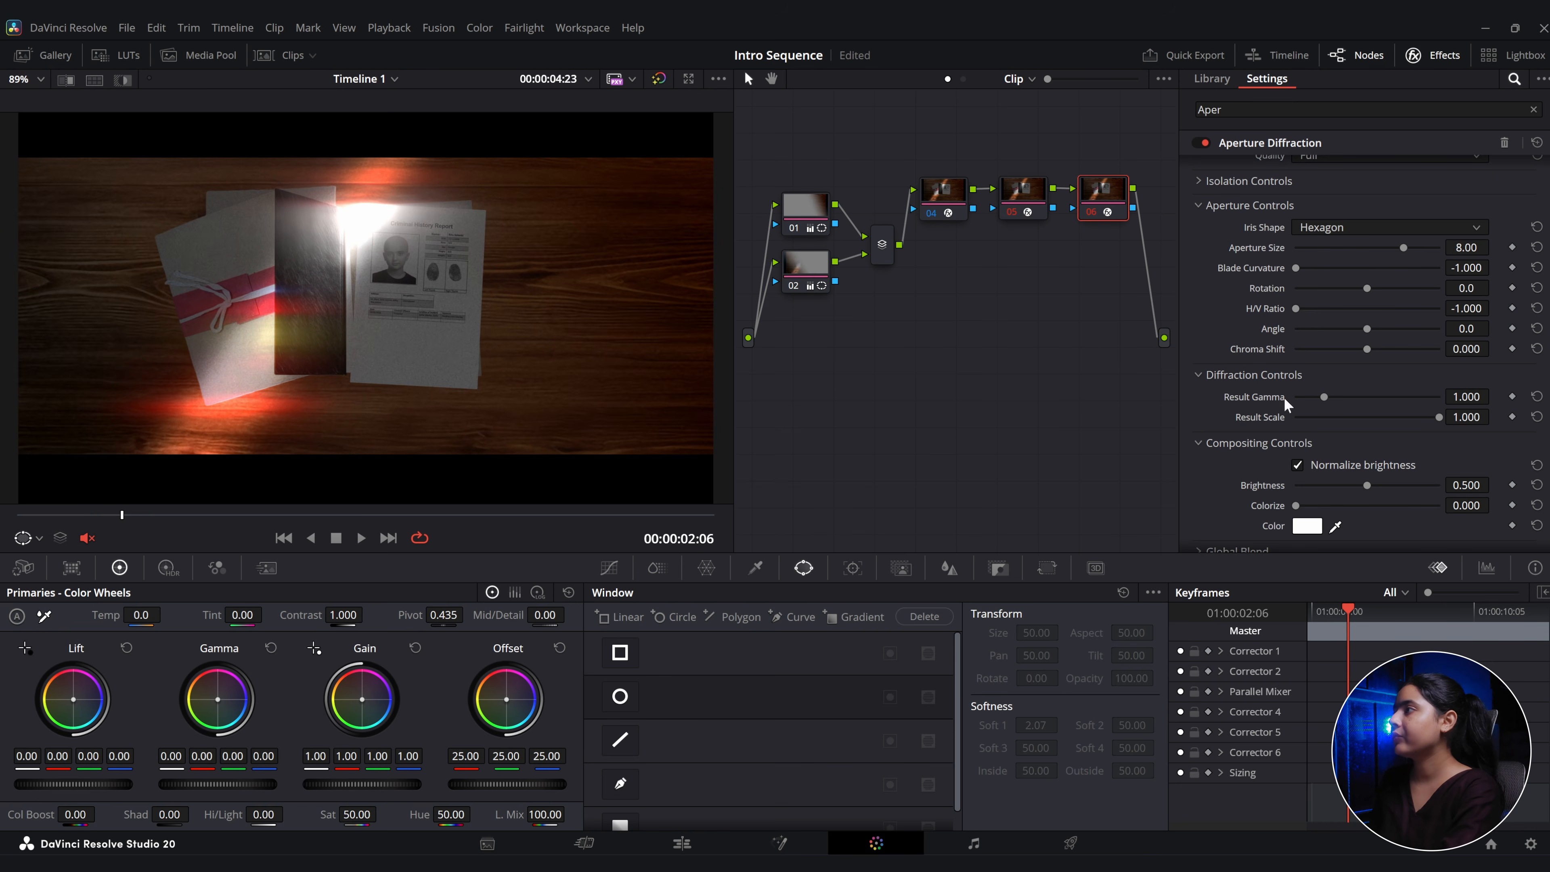
scroll(1322, 470, down, 1)
drag(1367, 469, 1323, 472)
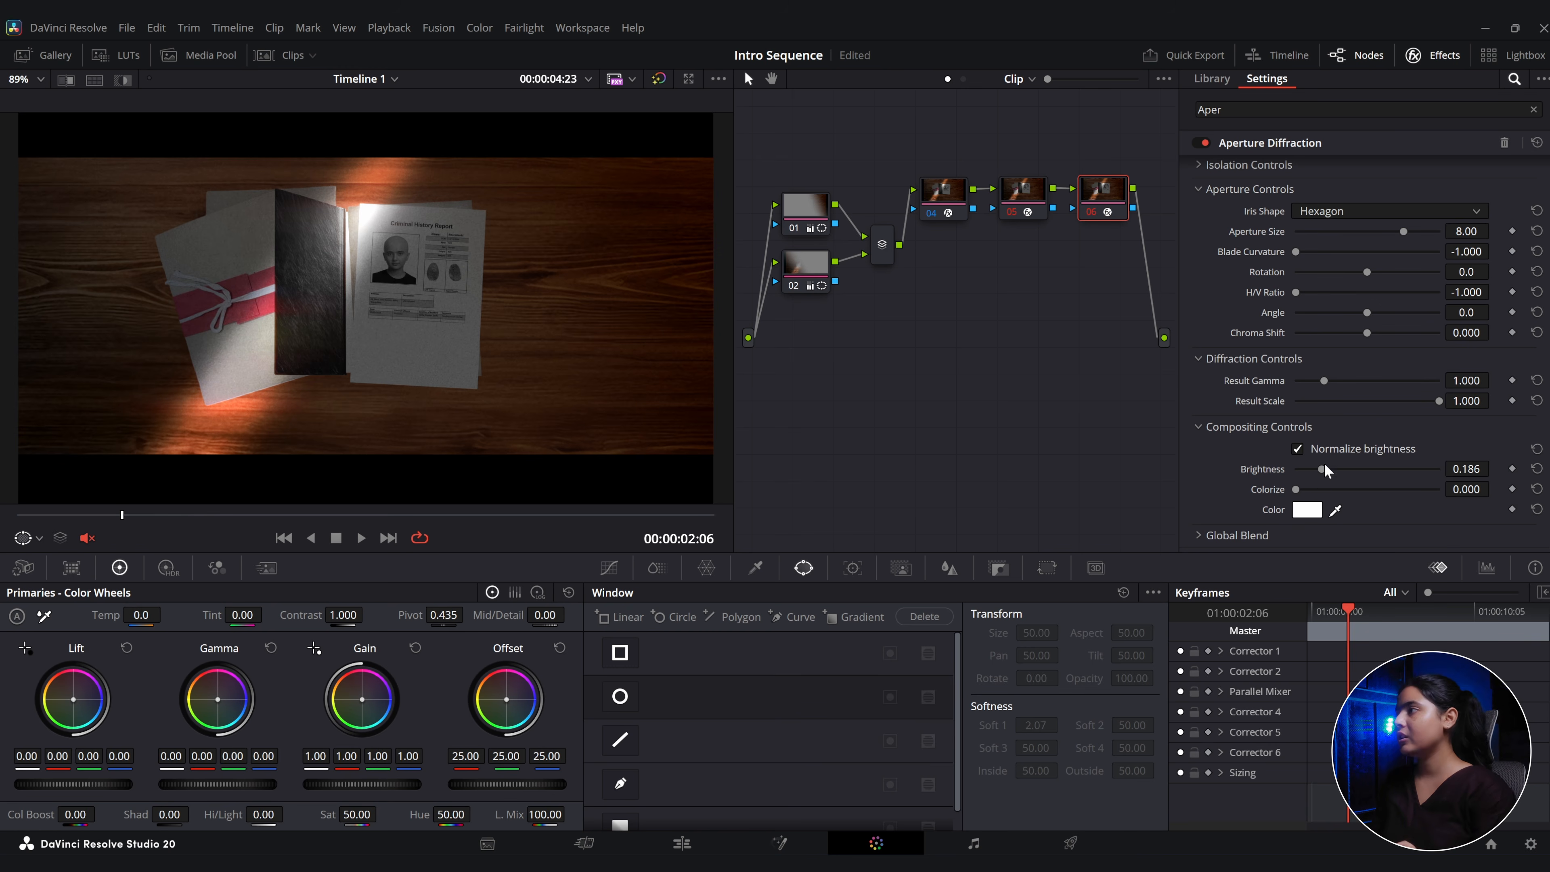
key(space)
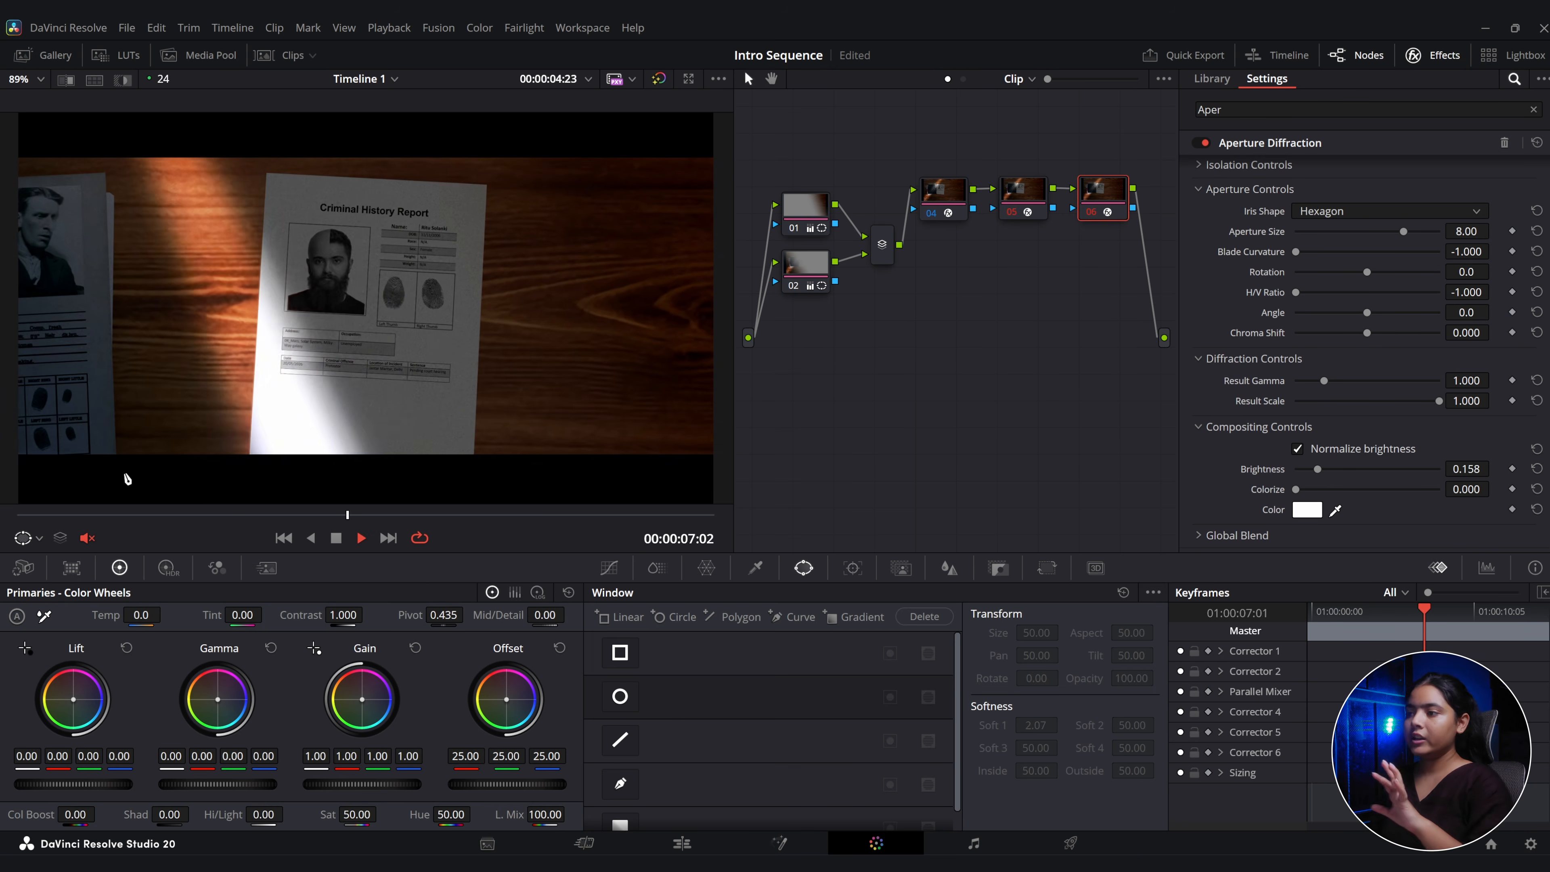
On the Edit page, apply Dehaze to the adjustment clip on V6 with Dehaze Strength 0.349 and compare it on and off.
click(678, 838)
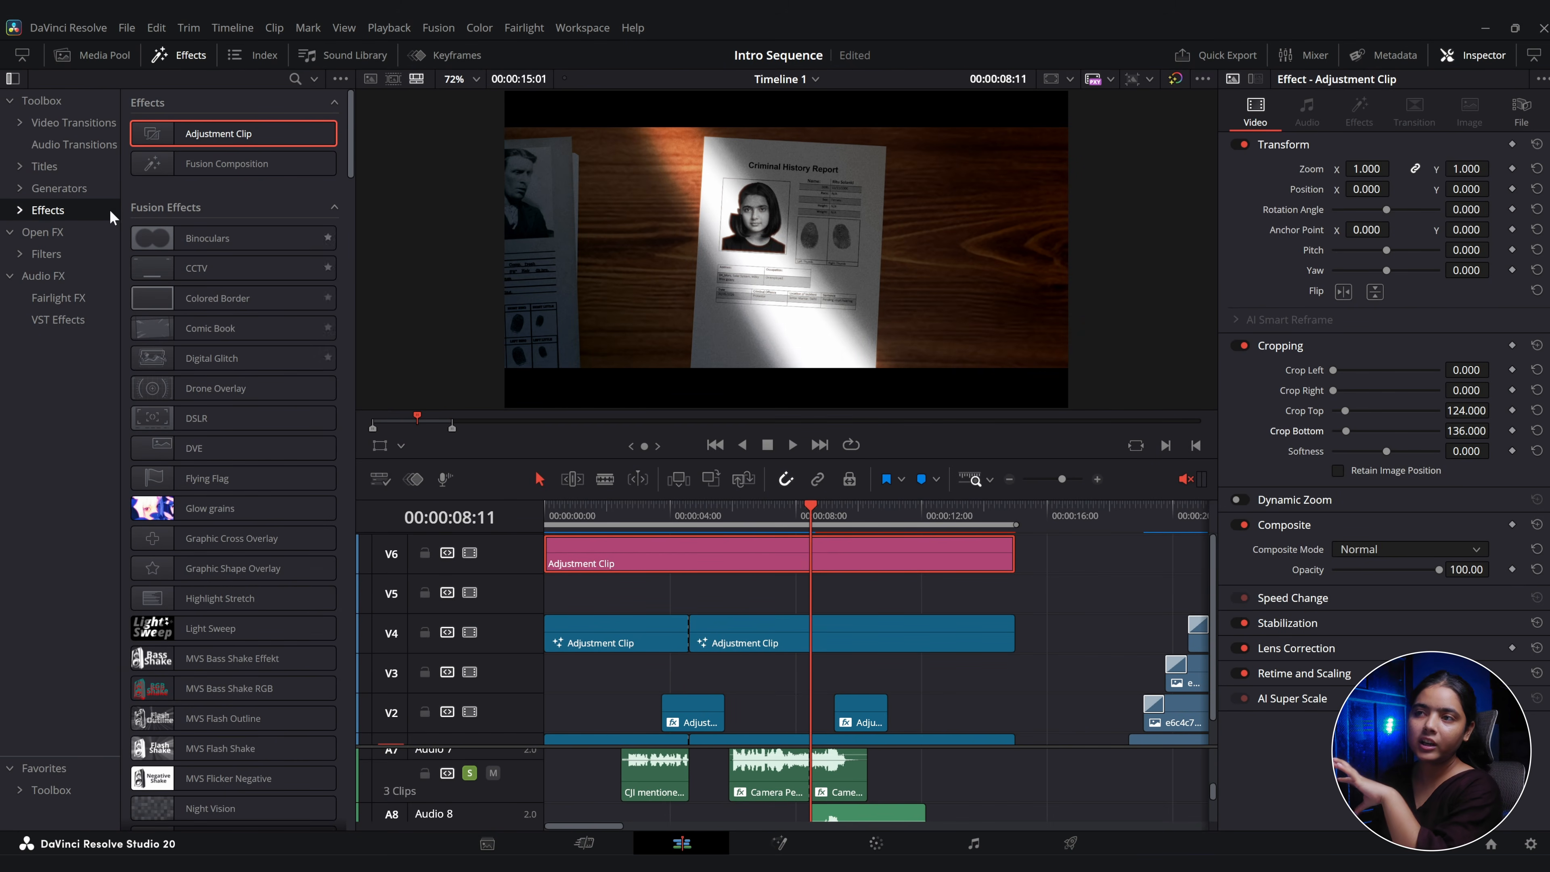
click(52, 237)
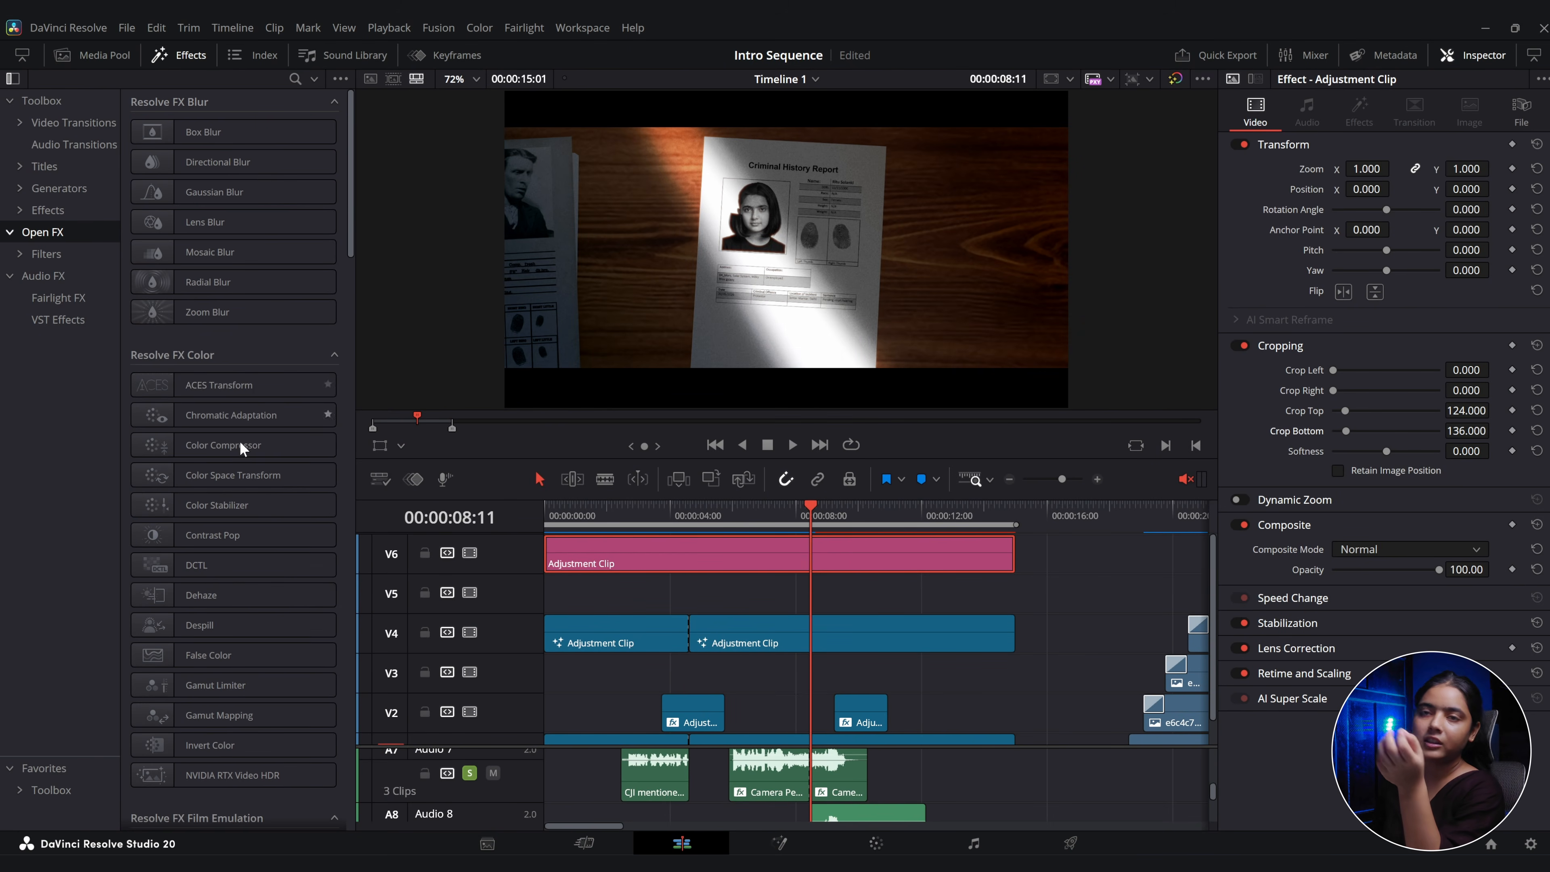
click(296, 79)
text(deha)
drag(231, 173, 676, 555)
drag(1419, 204, 1404, 204)
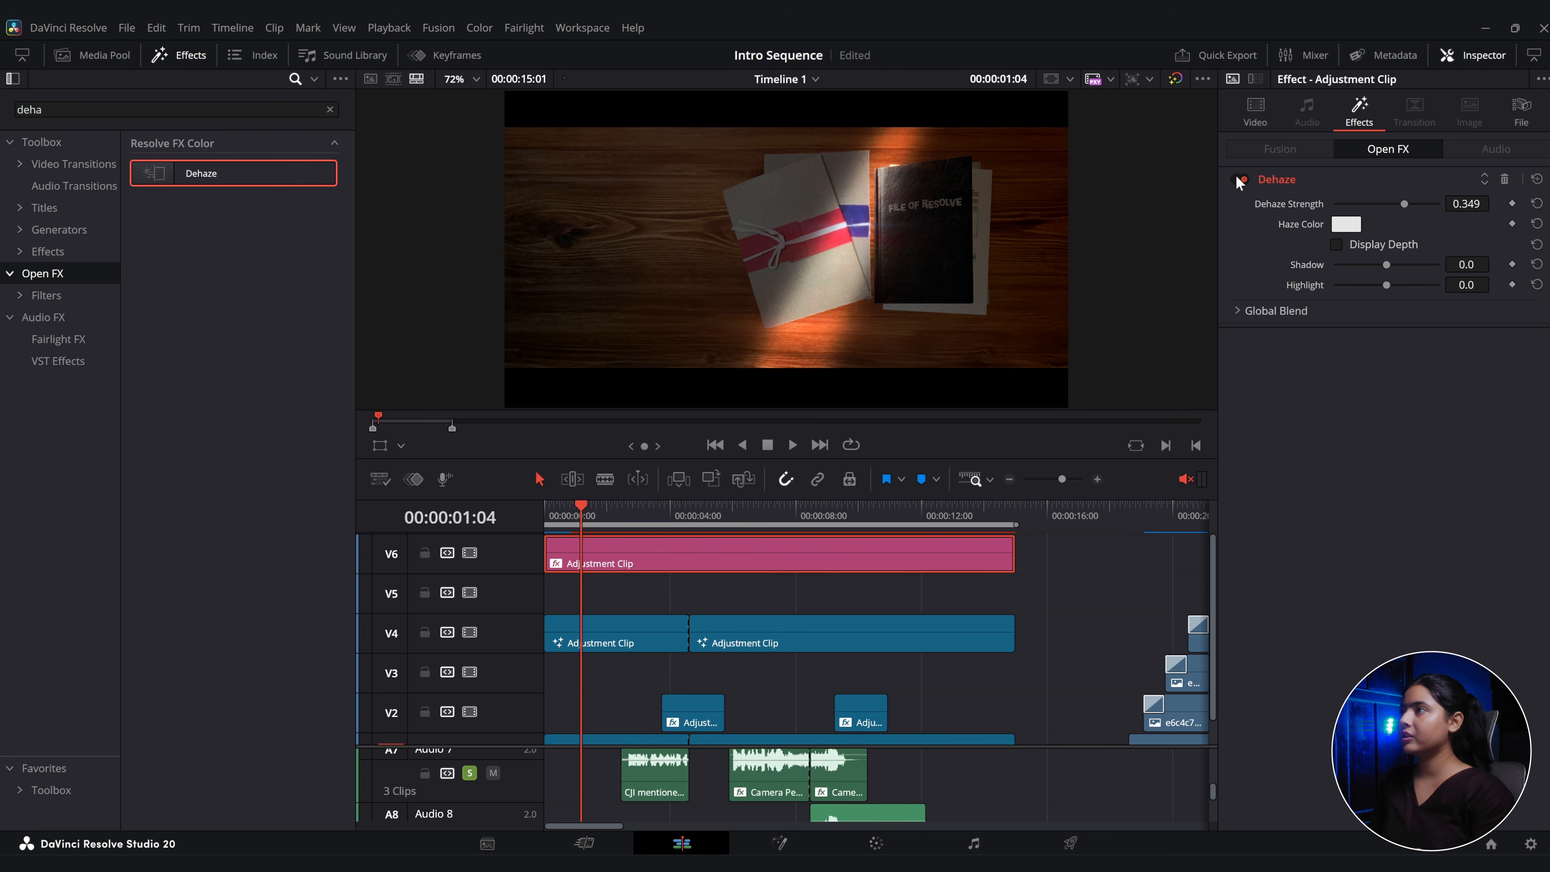
click(1240, 179)
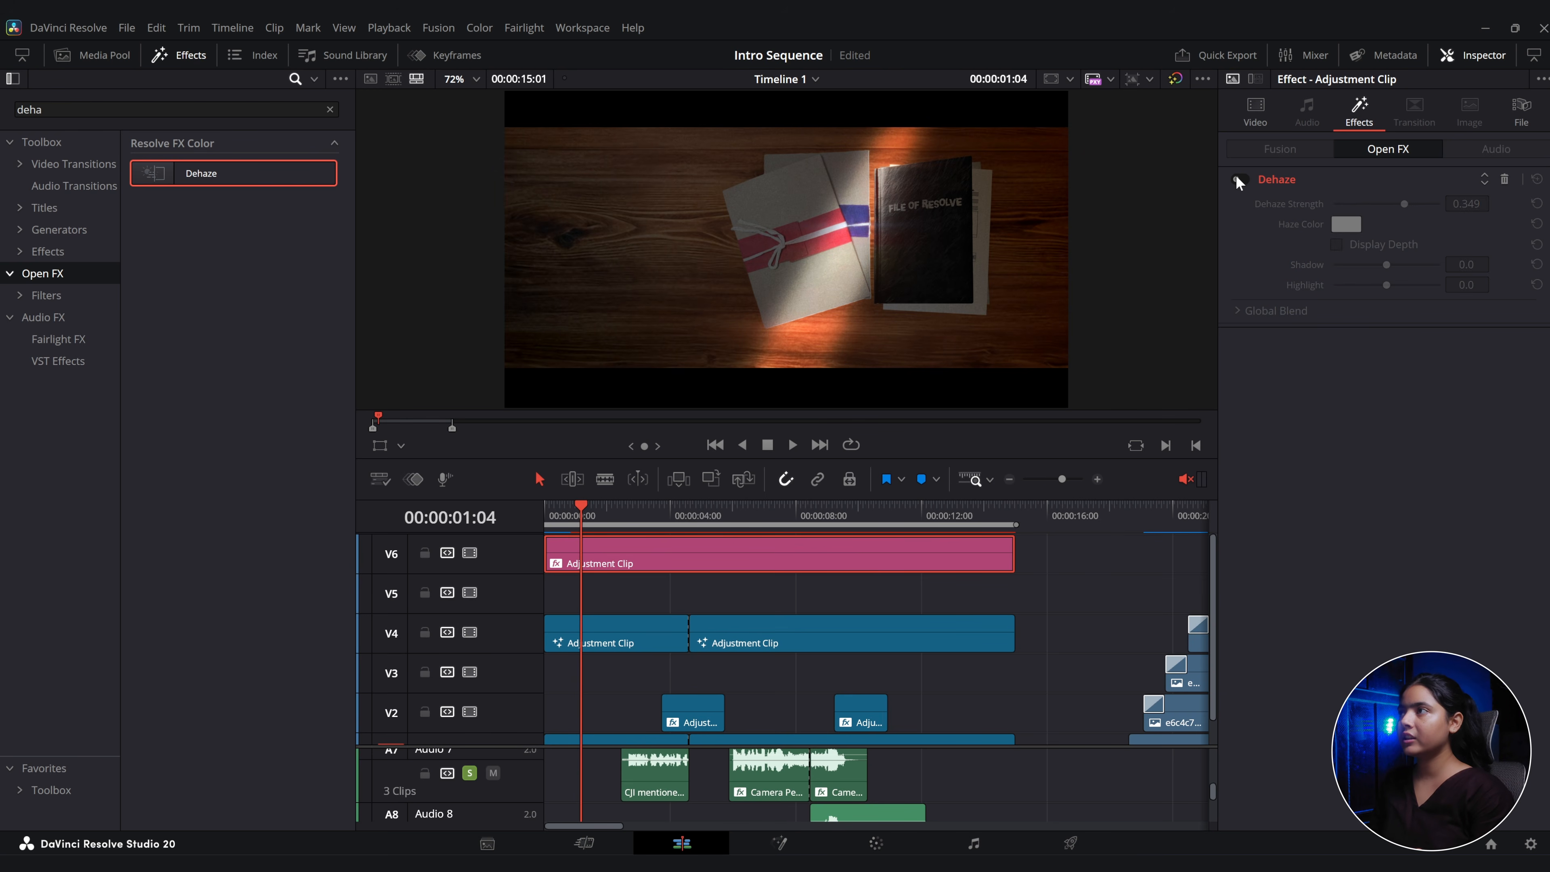
click(1239, 180)
key(space)
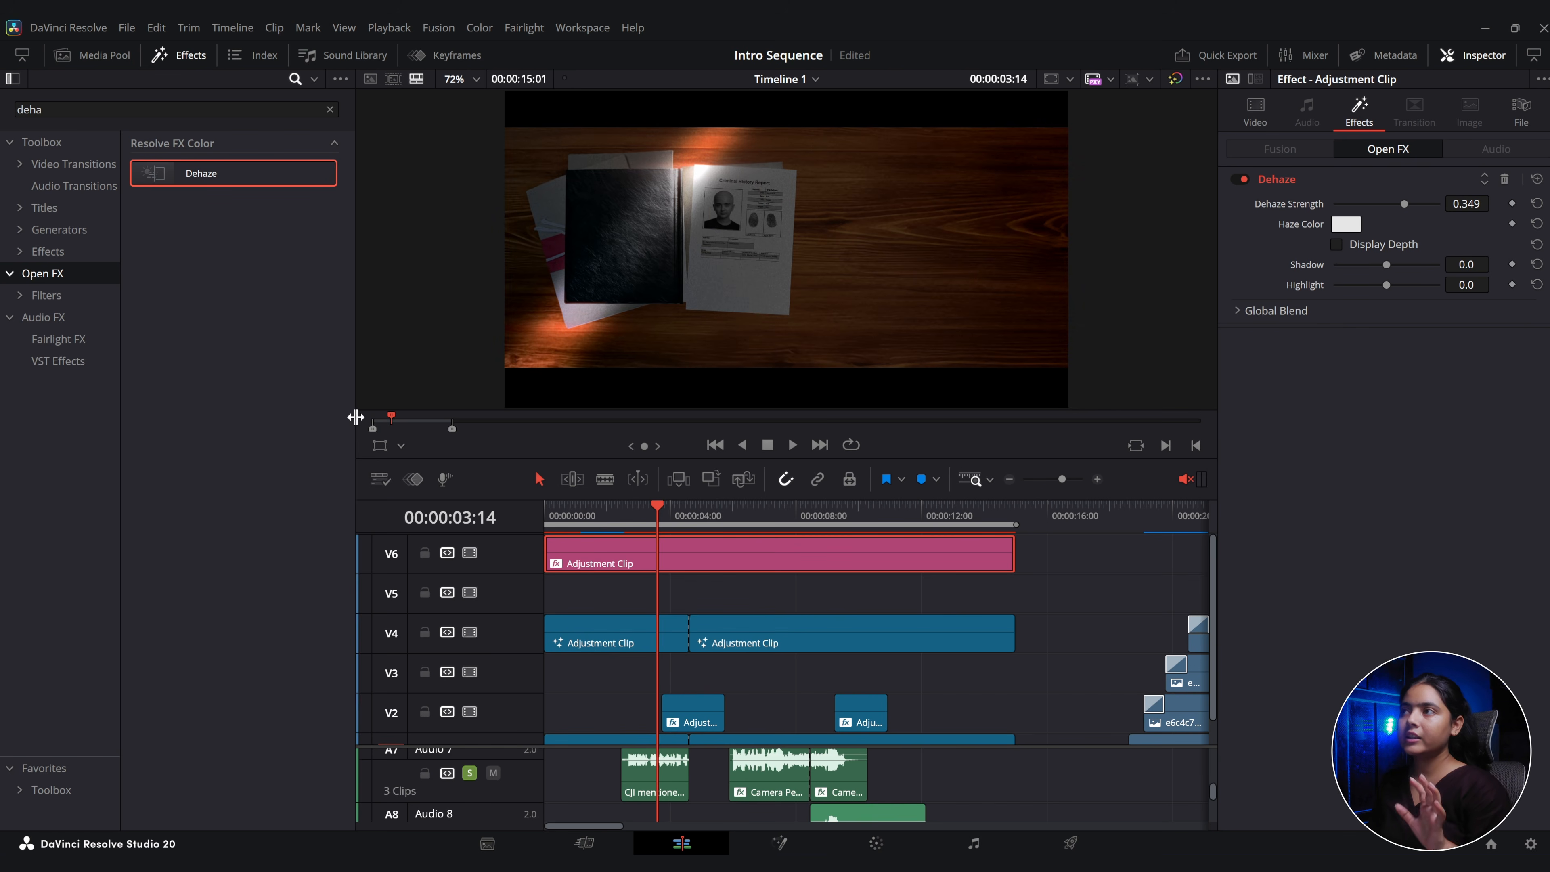
Find the Lens Flare effect and apply it to the adjustment clip on V6.
click(329, 110)
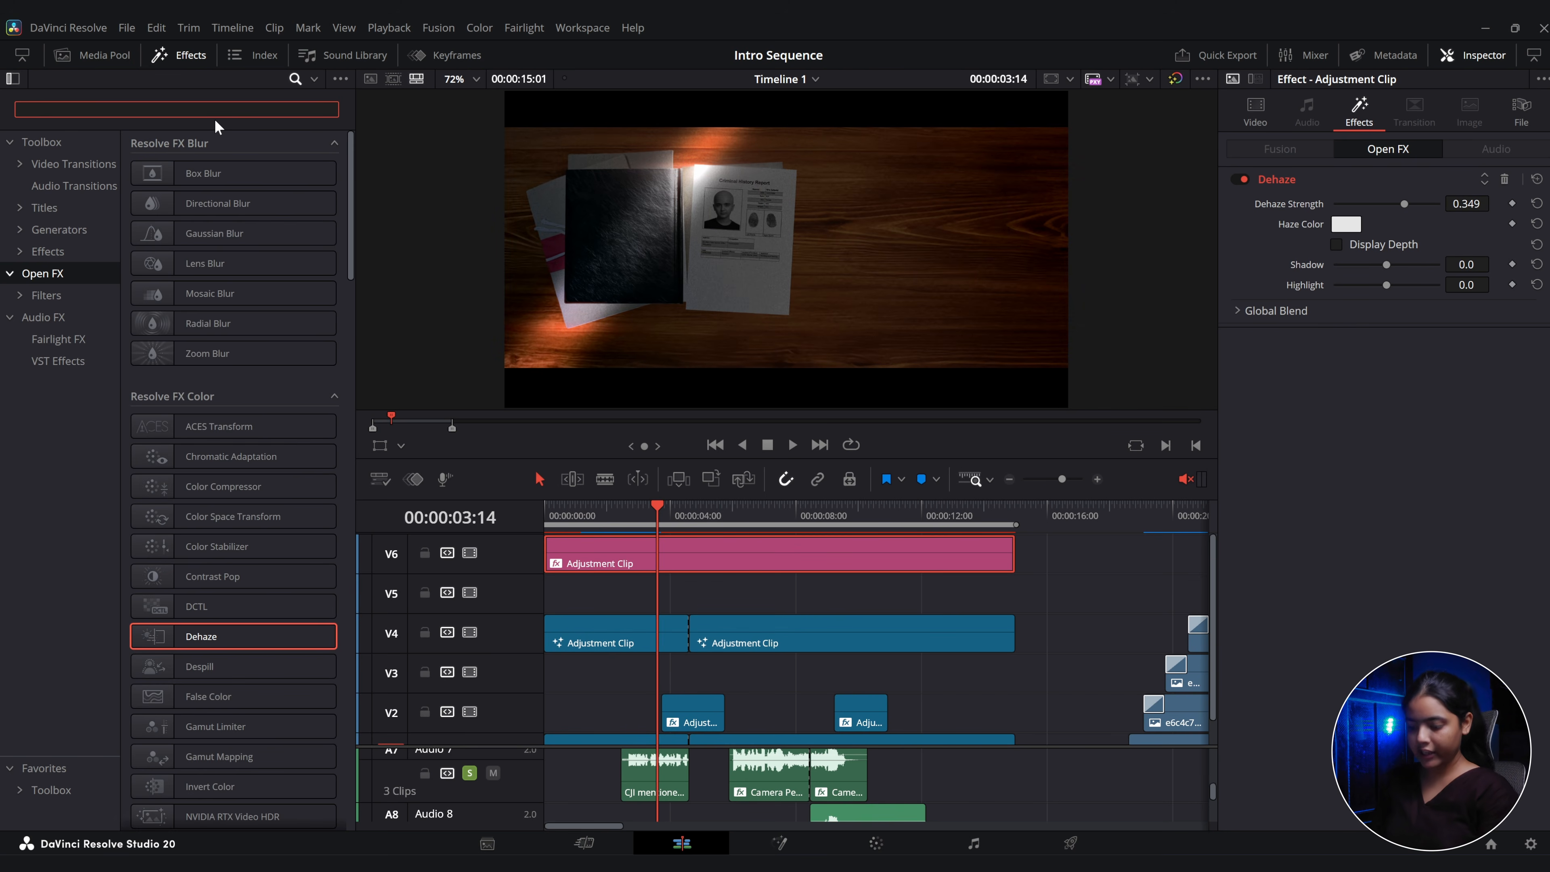
text(lens)
drag(220, 259, 586, 561)
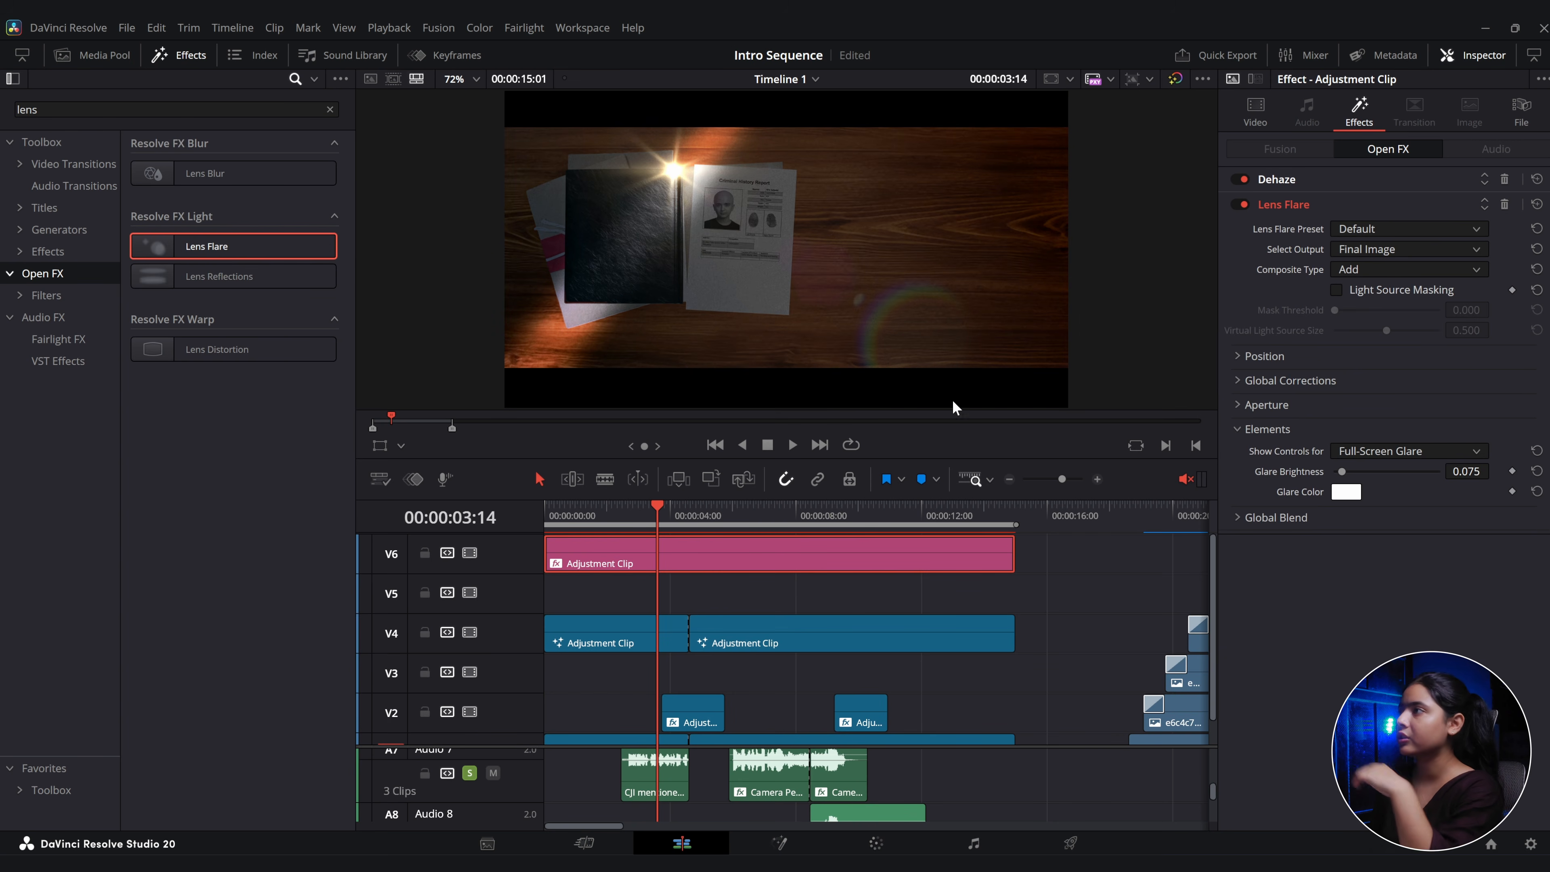
Set the lens flare's Position Y to 1.092, Global Scaling to 1.444 and Lens Center Position to X 0.472, Y 0.608.
click(1243, 359)
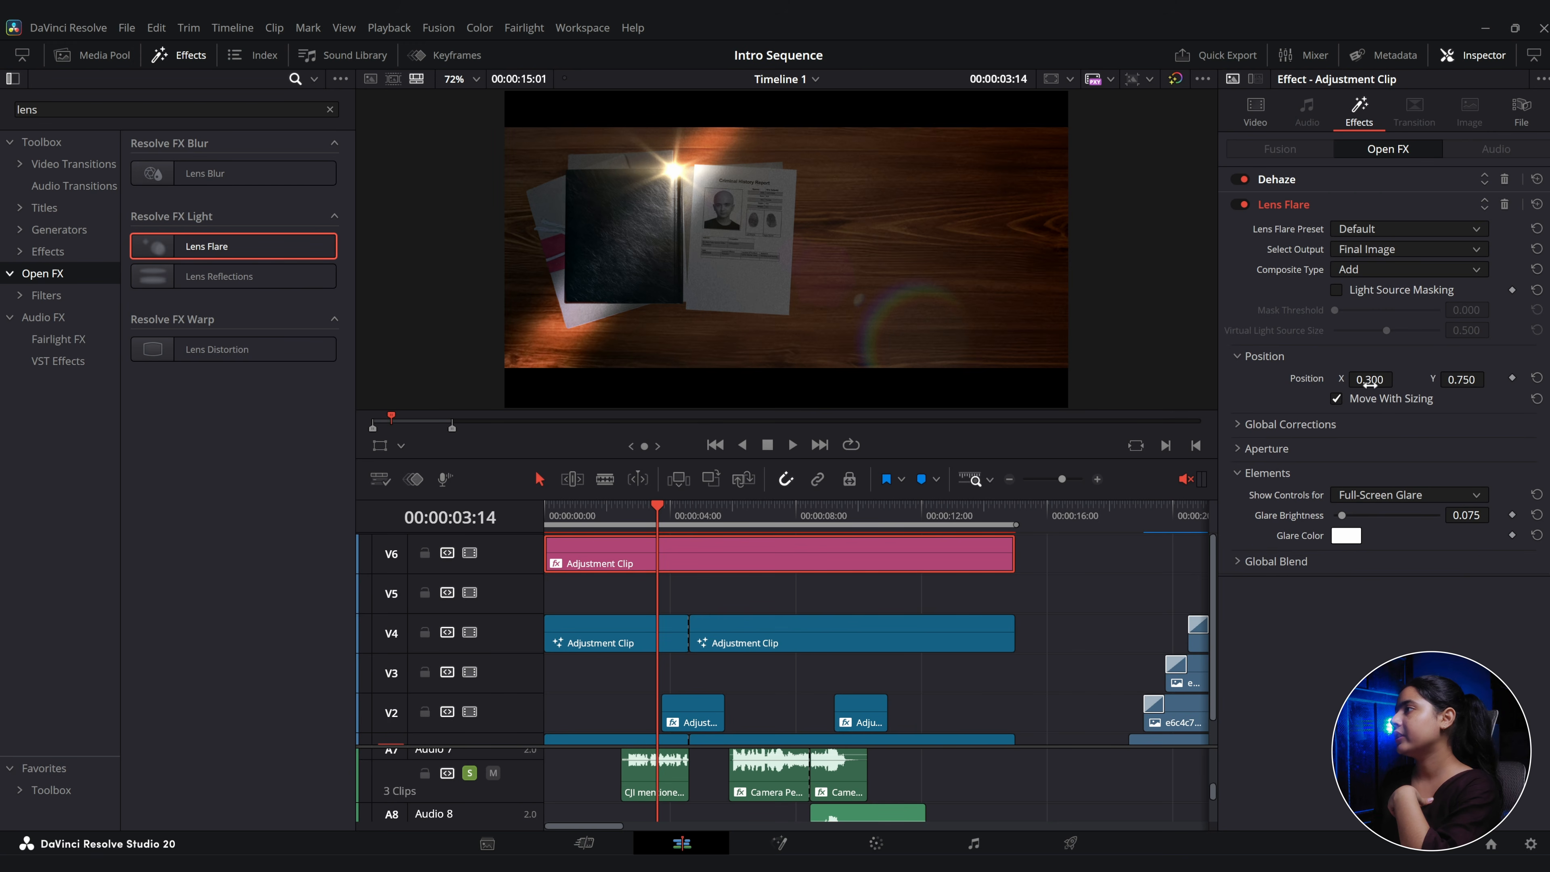
drag(1462, 379, 1526, 379)
click(1238, 449)
click(1240, 425)
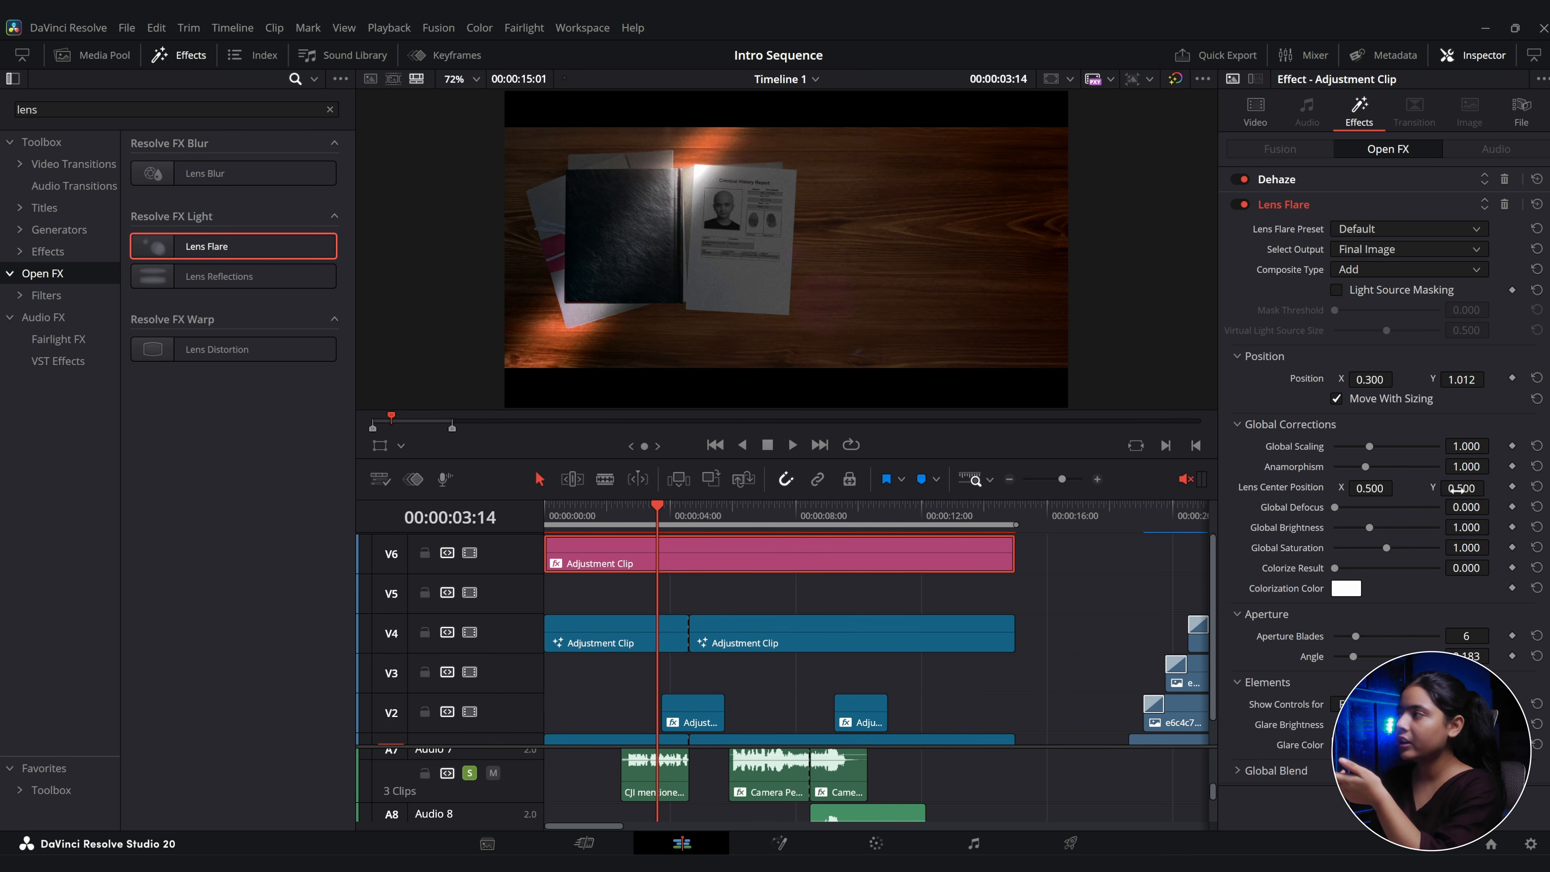
drag(1456, 490, 1490, 489)
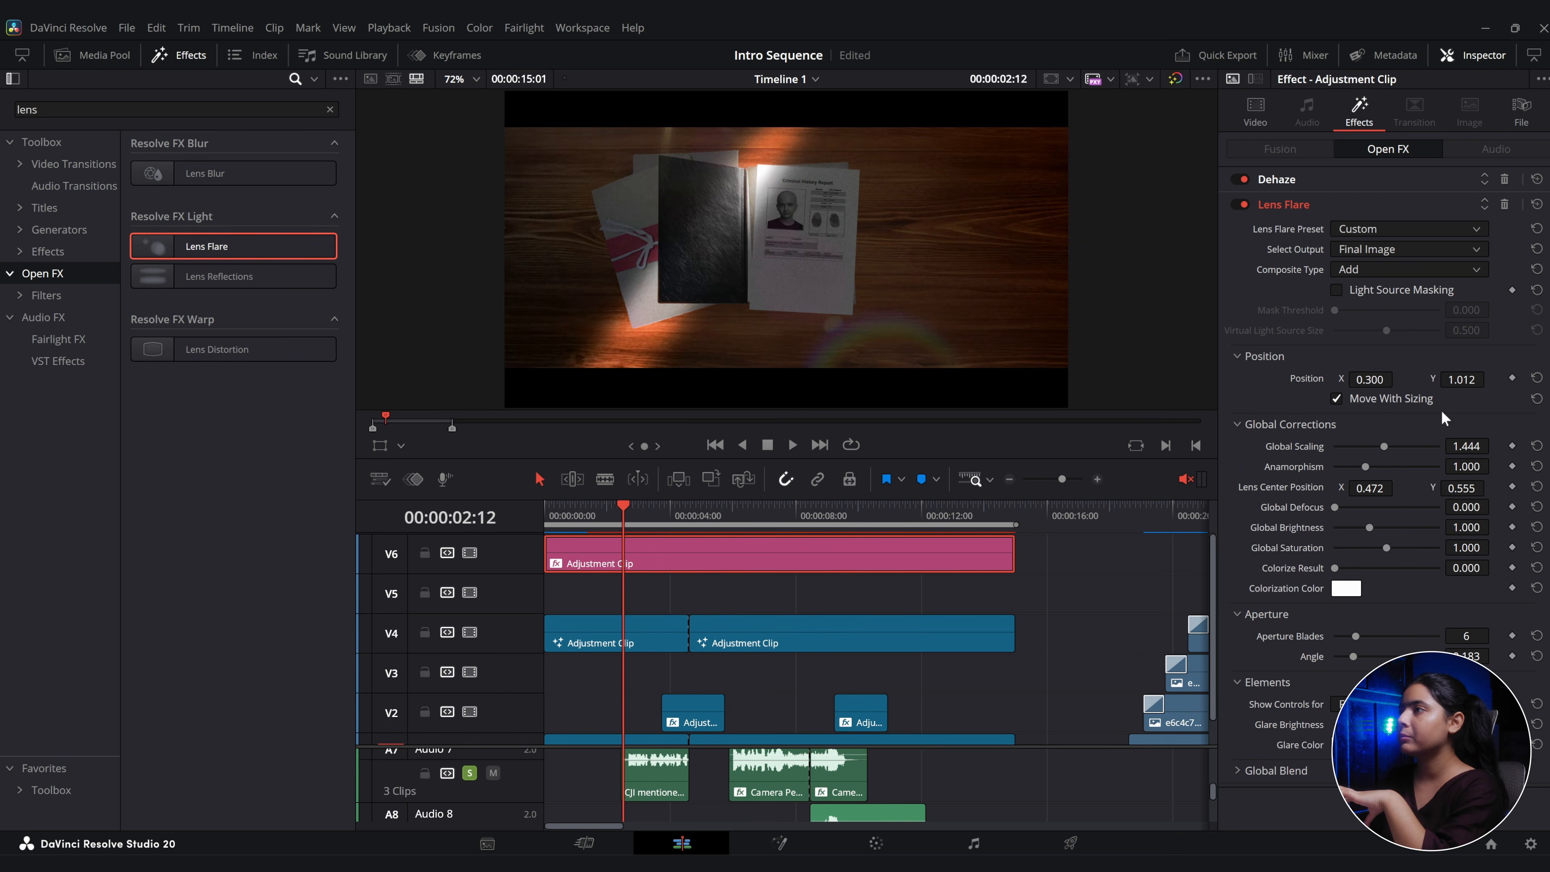
drag(1457, 379, 1469, 379)
drag(1469, 379, 1479, 379)
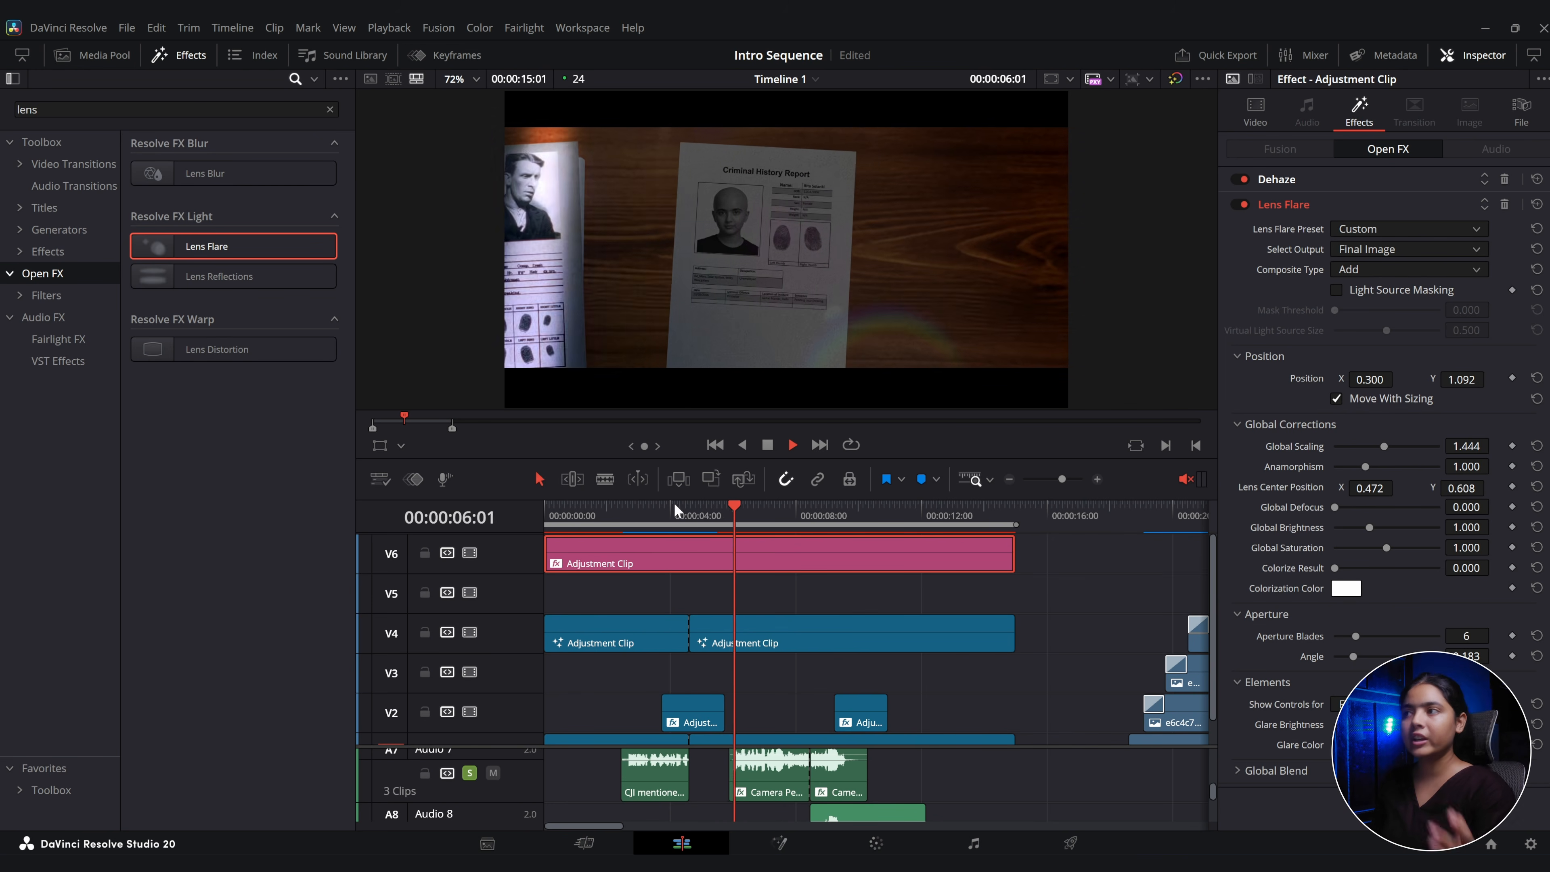
Try moving the two adjustment clips from V4 up to V5, and preview the sequence full screen from its start.
ctrl+click(651, 629)
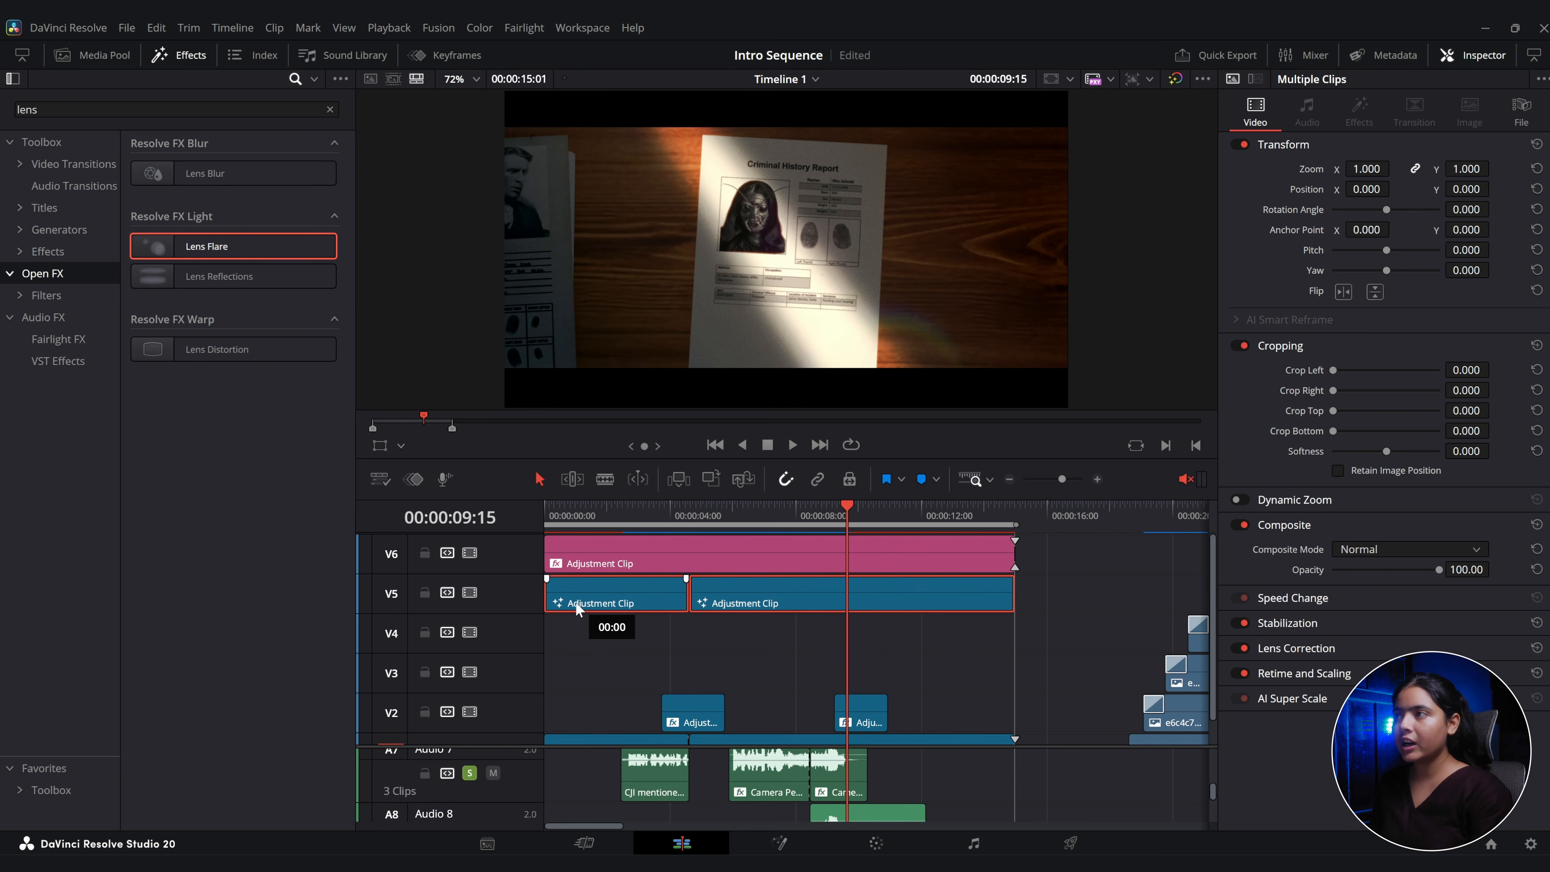
key(Home)
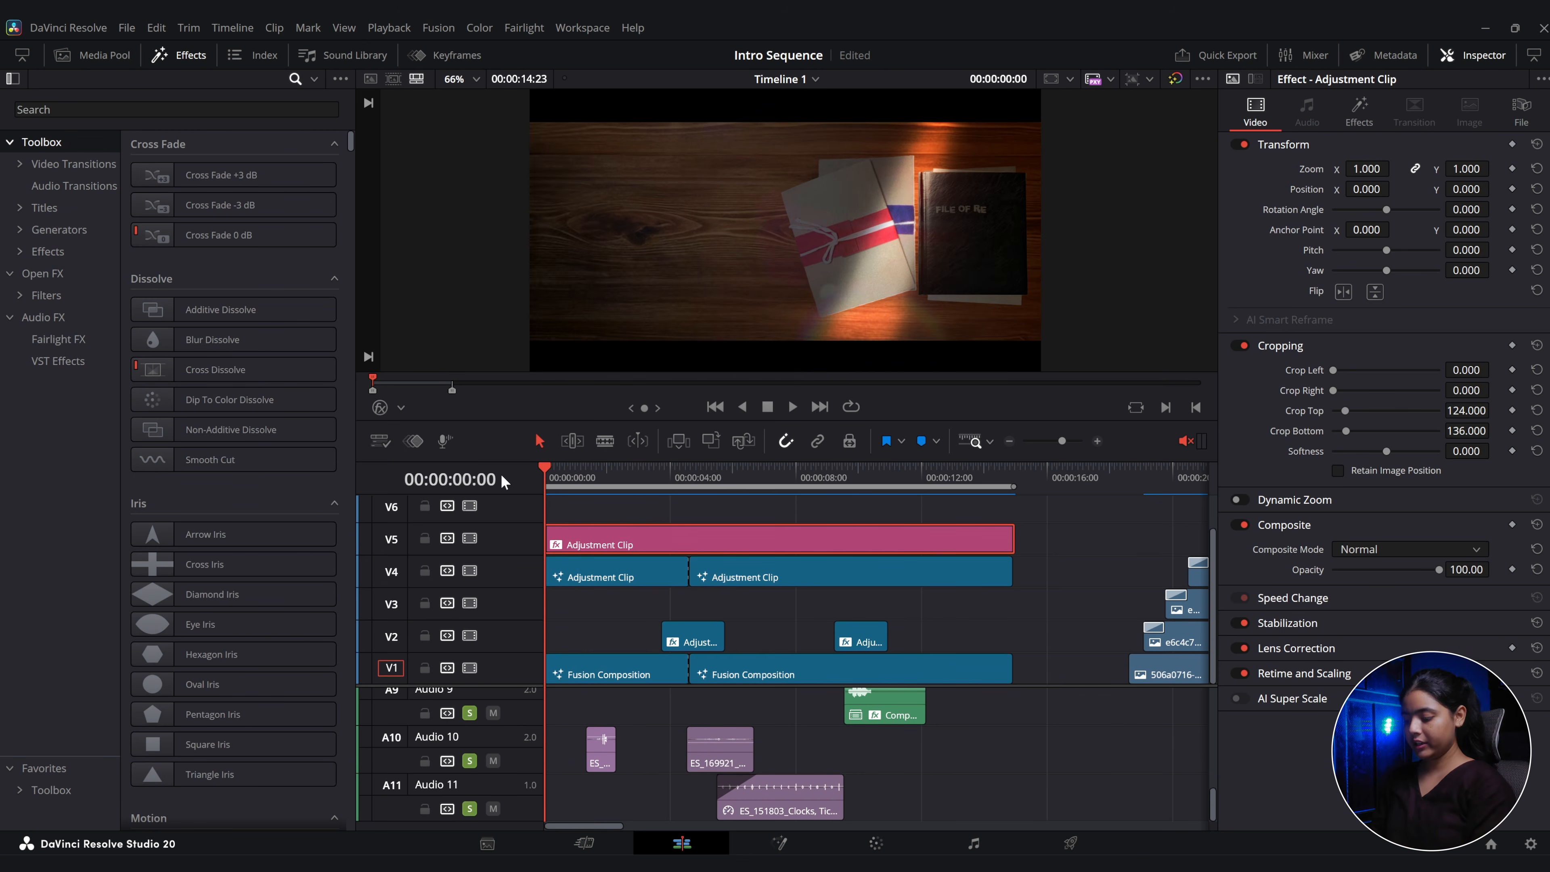
key(ctrl+f)
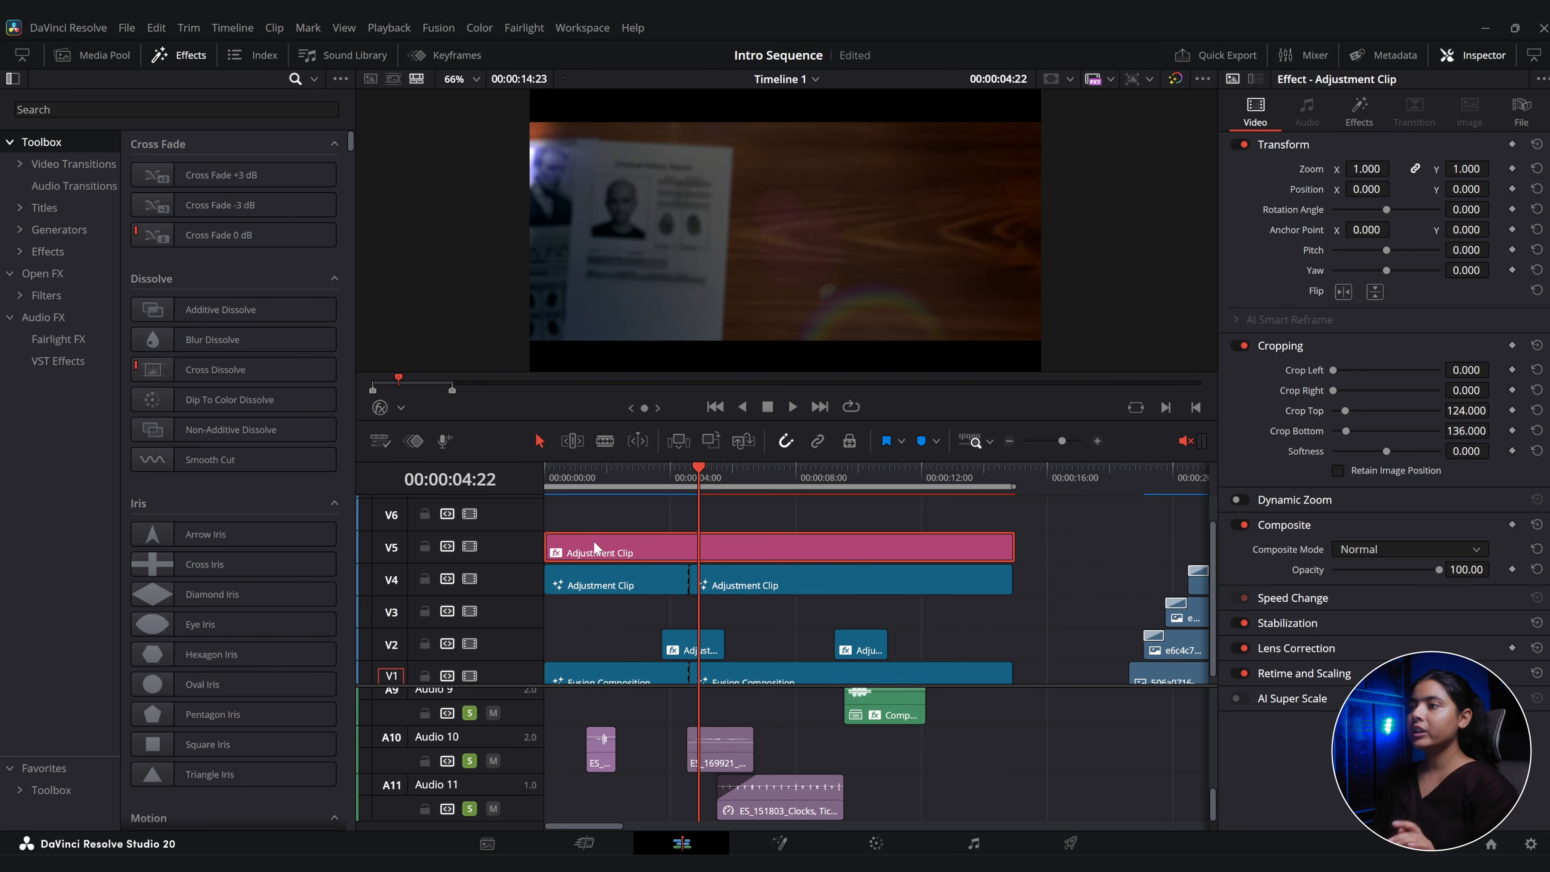
Move the graded adjustment clip up to V6 and add a new adjustment clip on V5 spanning the whole sequence.
click(590, 519)
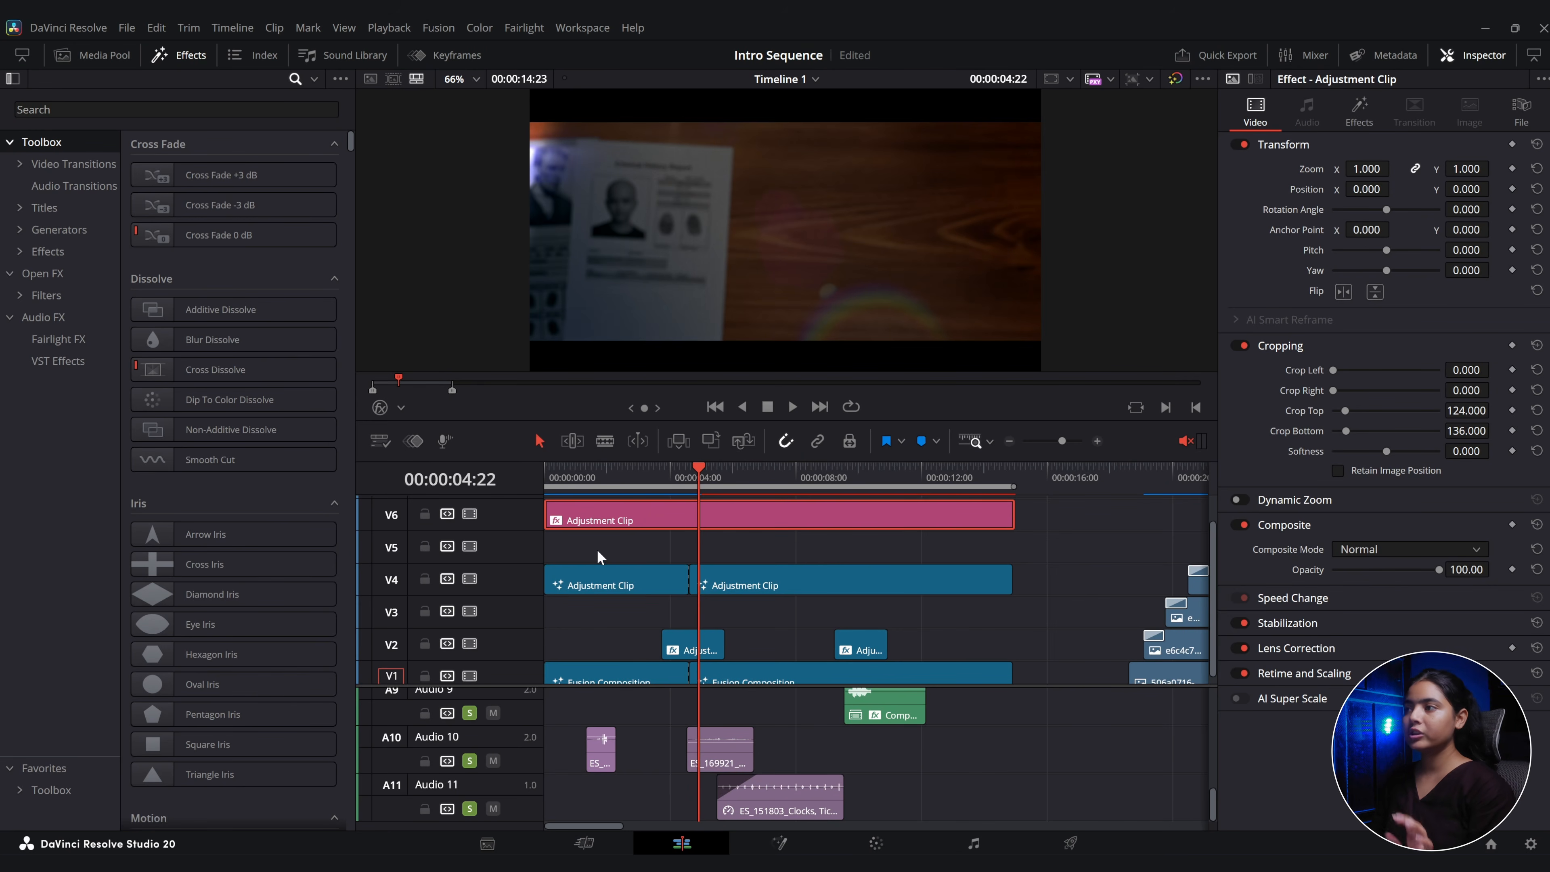
click(40, 250)
drag(218, 175, 545, 551)
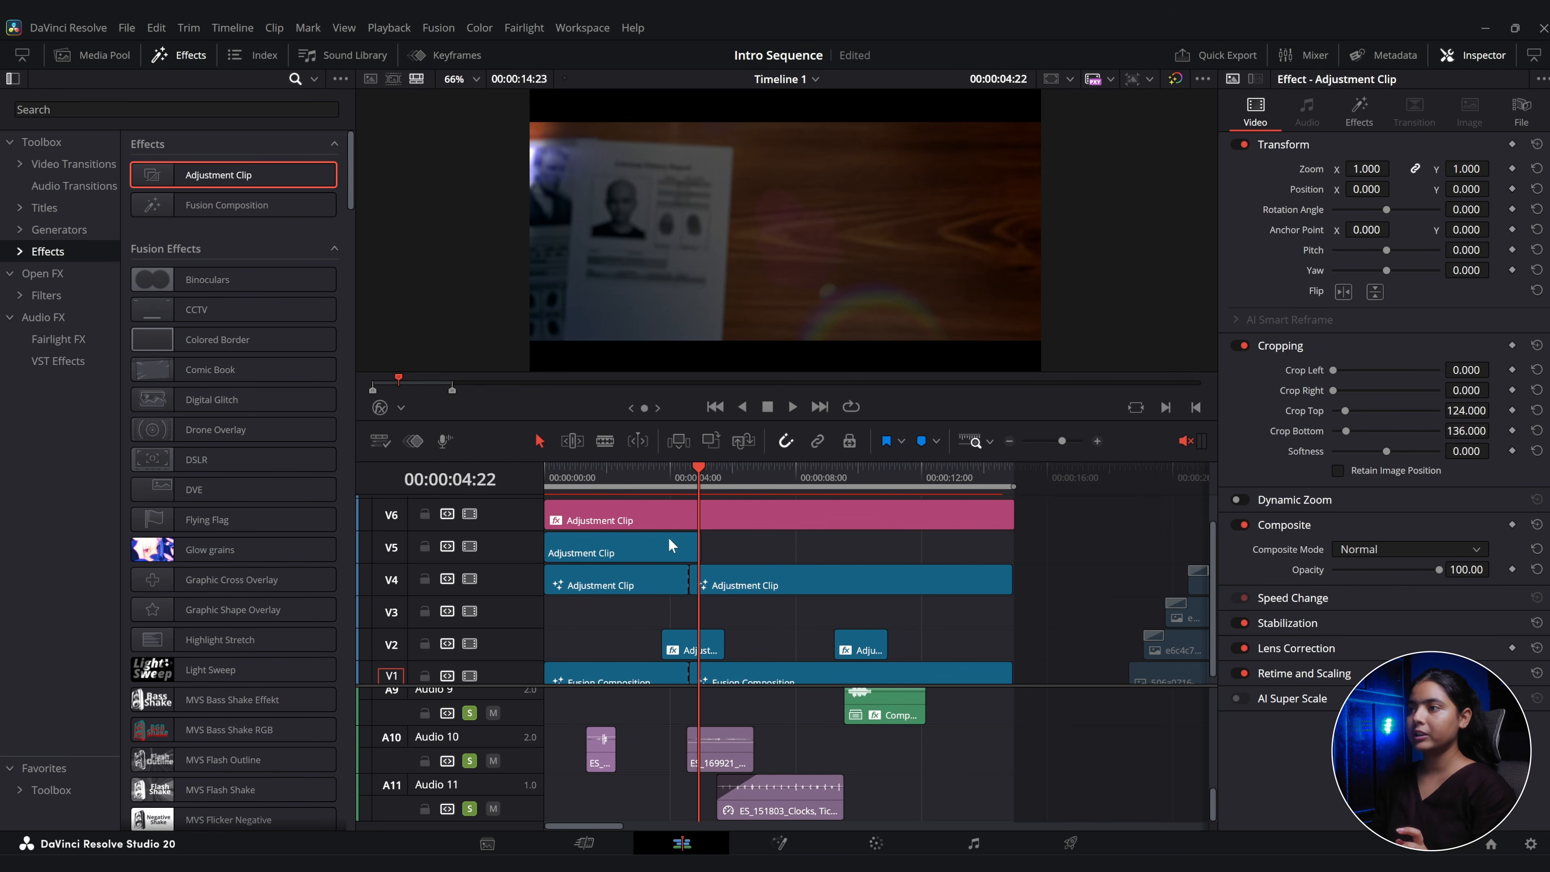
drag(696, 547, 1011, 548)
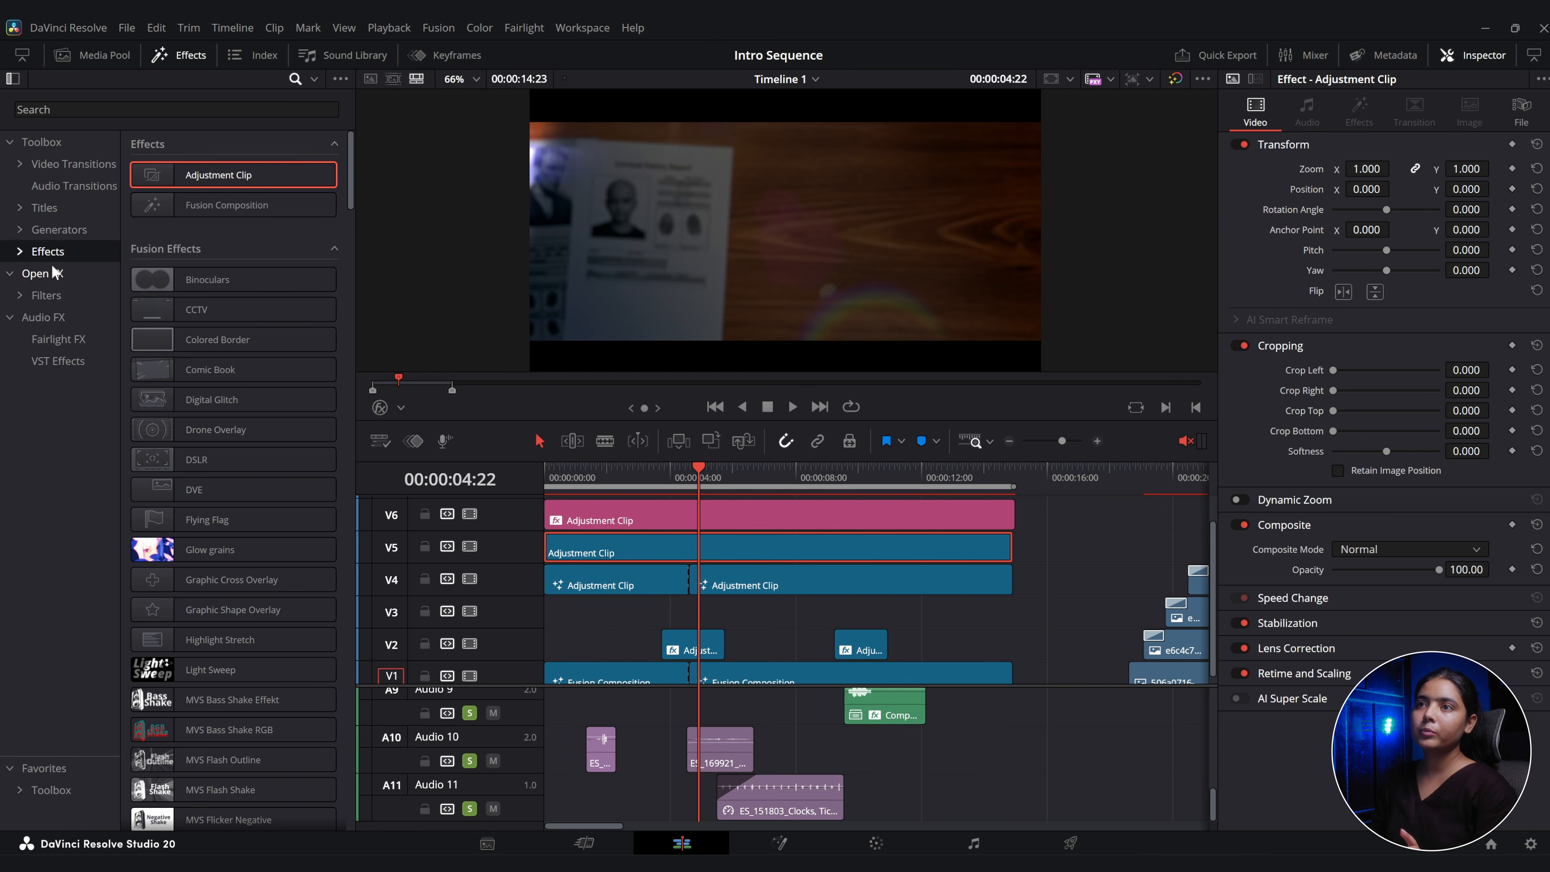
Find the Tilt-Shift Blur effect and apply it to the new adjustment clip on V5.
click(43, 273)
click(147, 110)
text(tilt)
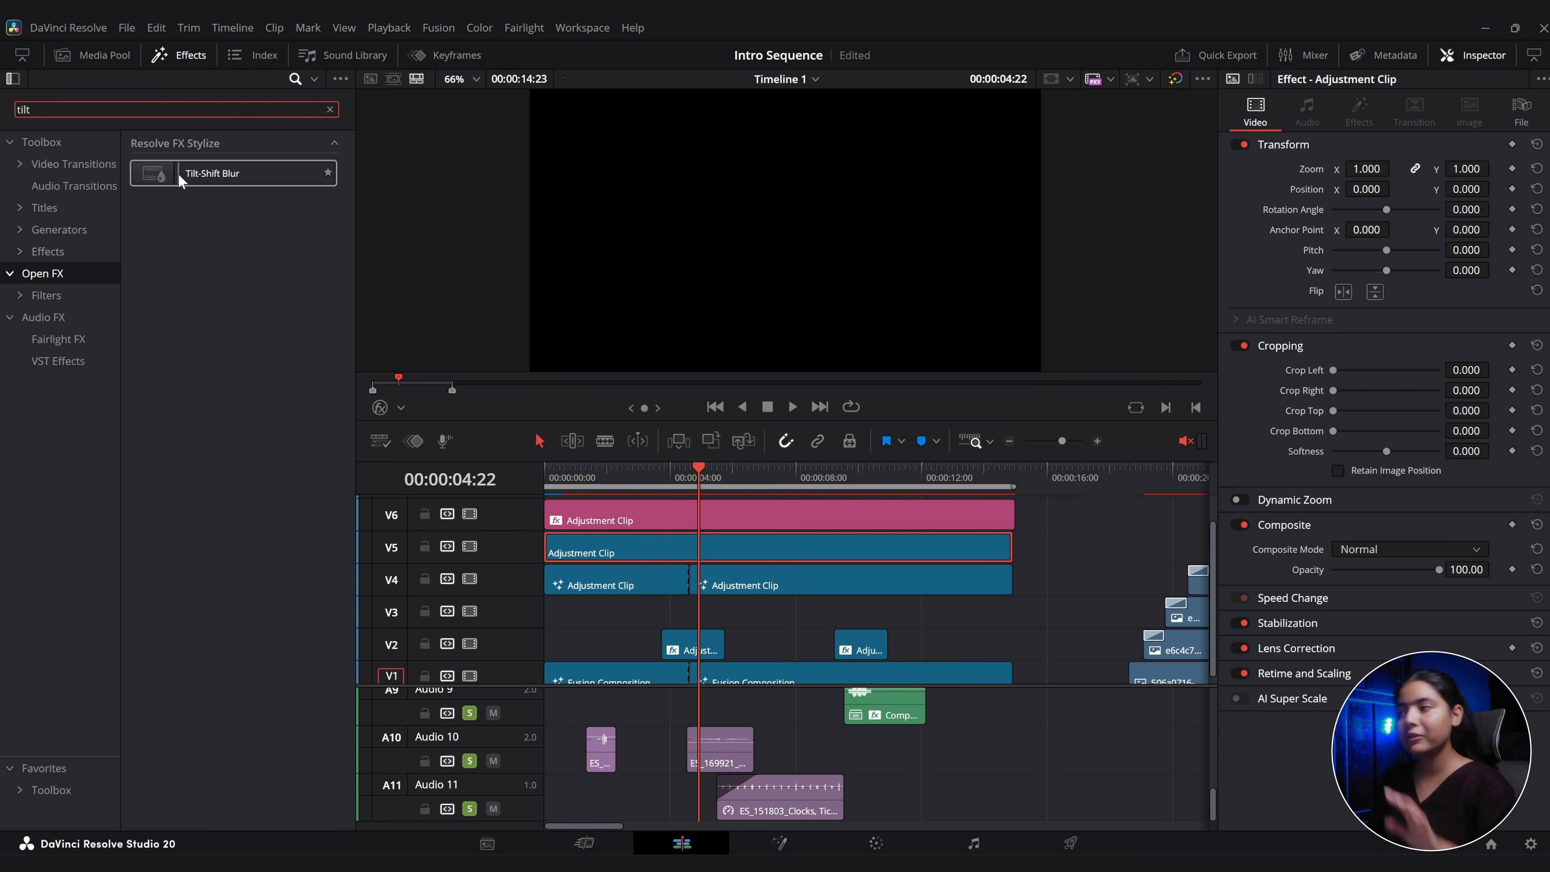
drag(181, 174, 597, 543)
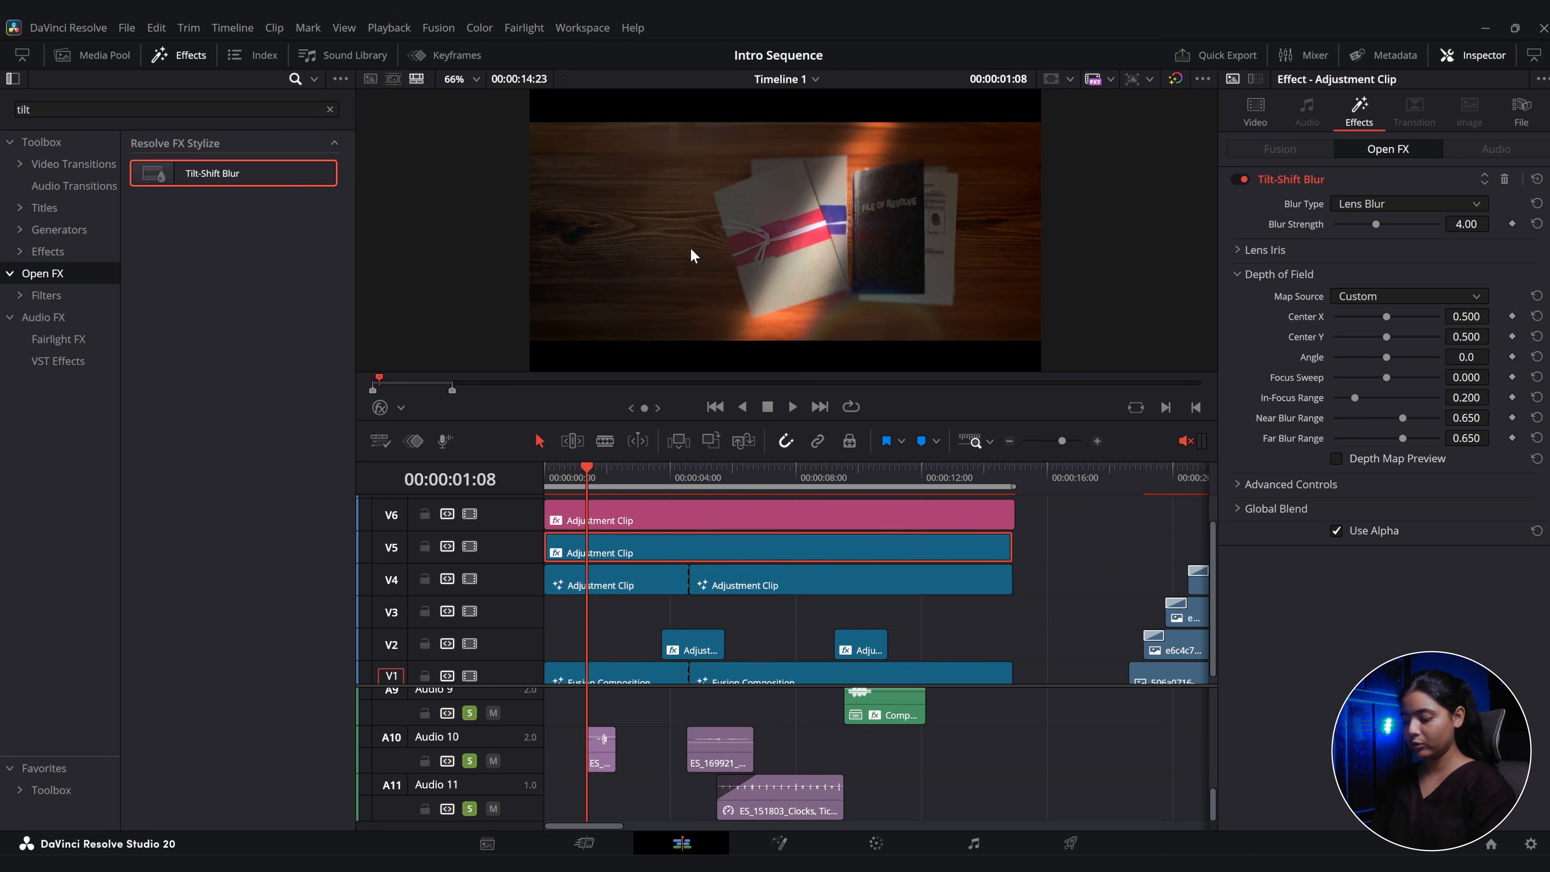
Check the blur full screen, show the Open FX overlay in an enlarged viewer, and rotate the tilt-shift focus line to 38.3.
key(ctrl+f)
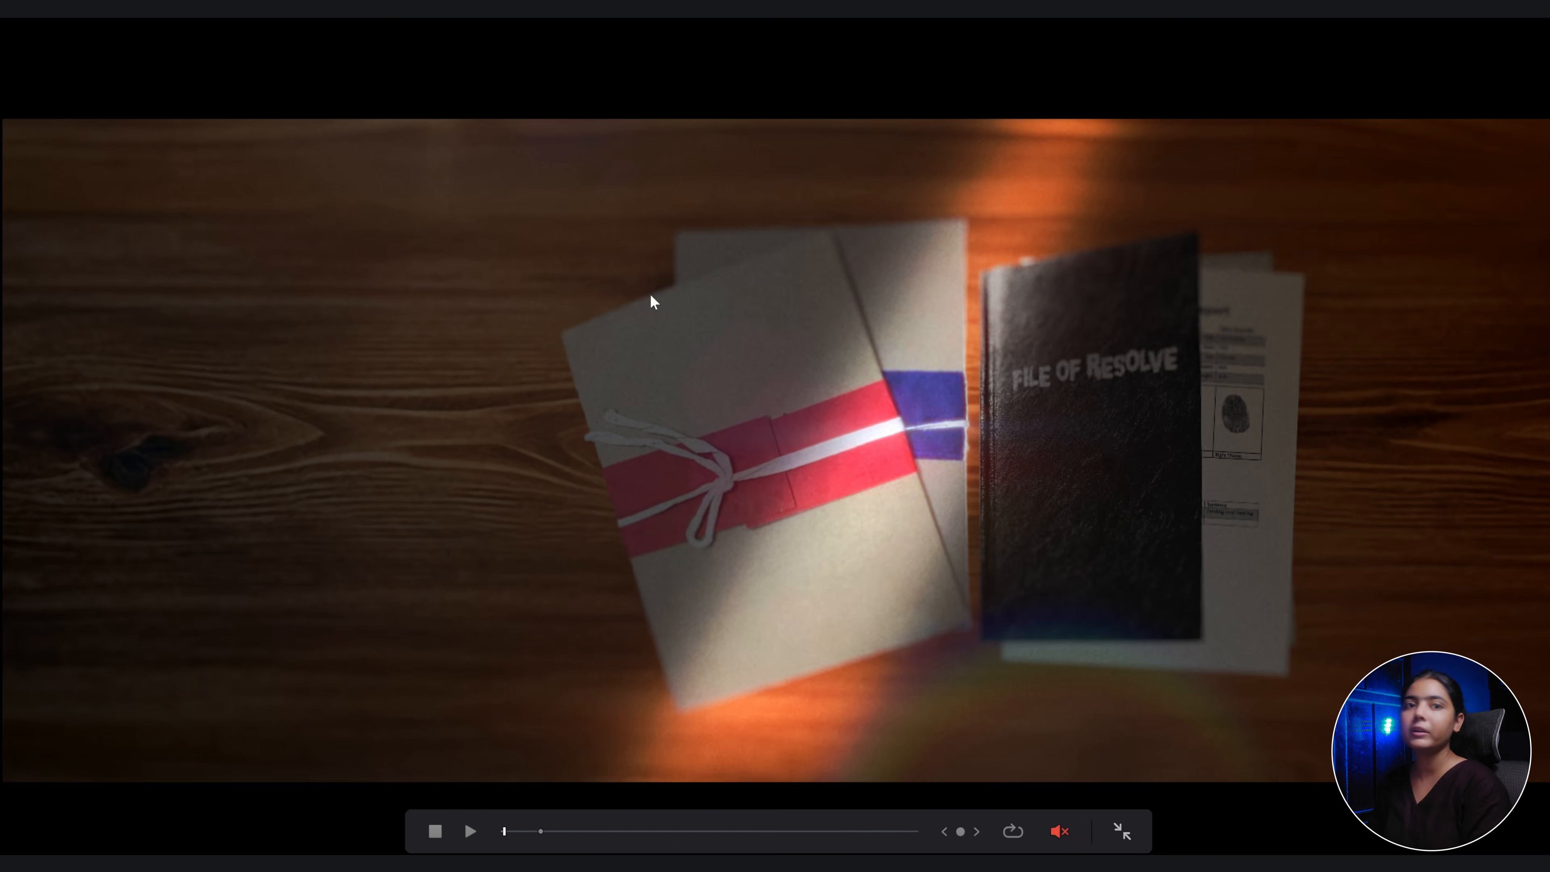
key(Escape)
click(402, 408)
click(395, 499)
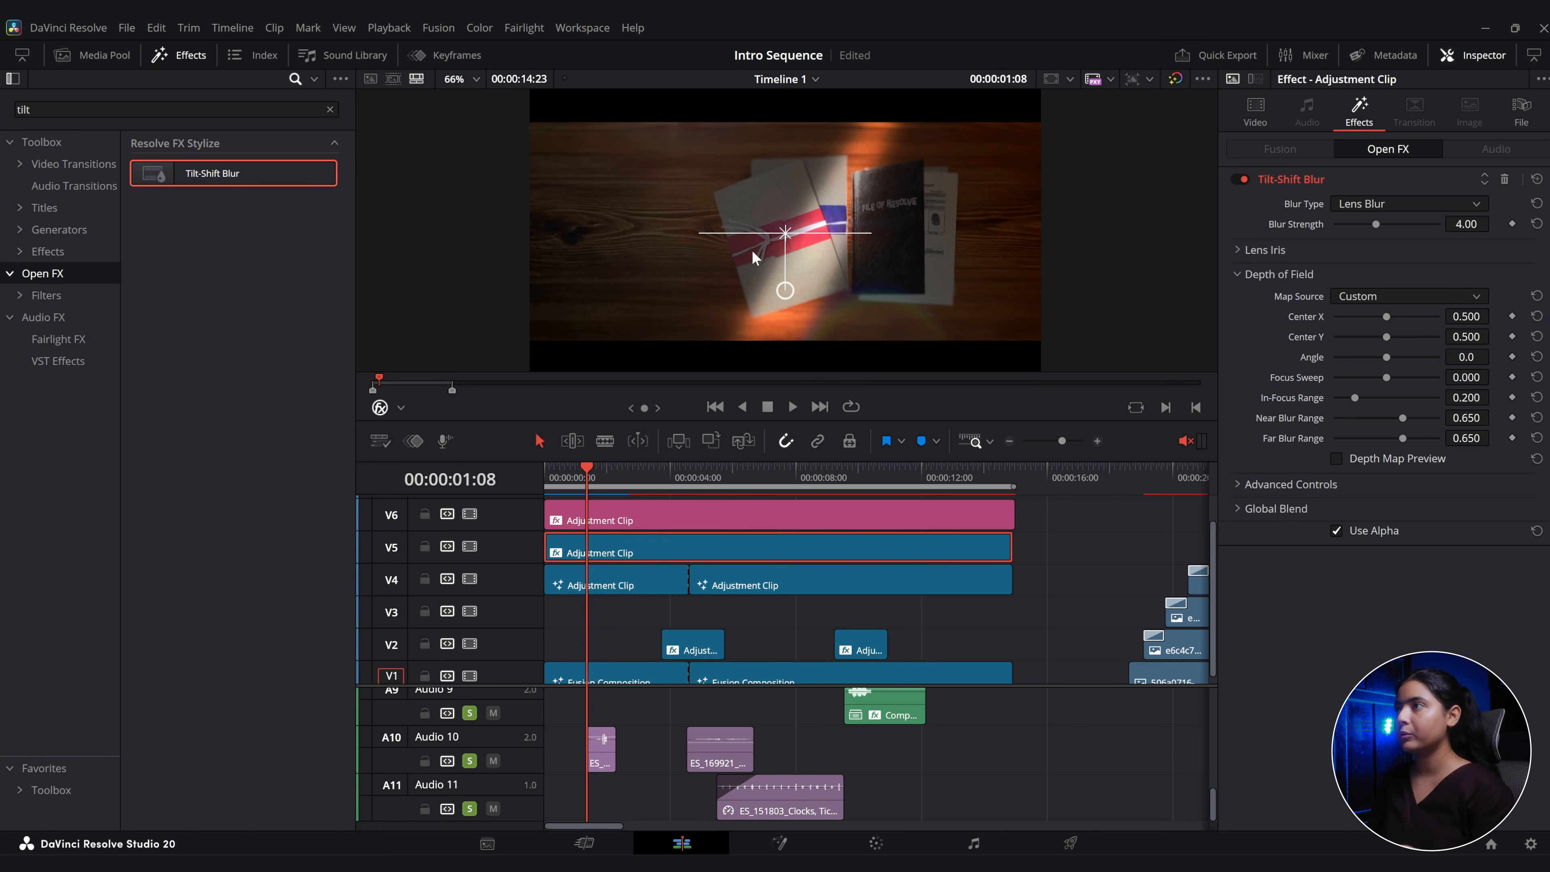
drag(721, 468, 720, 529)
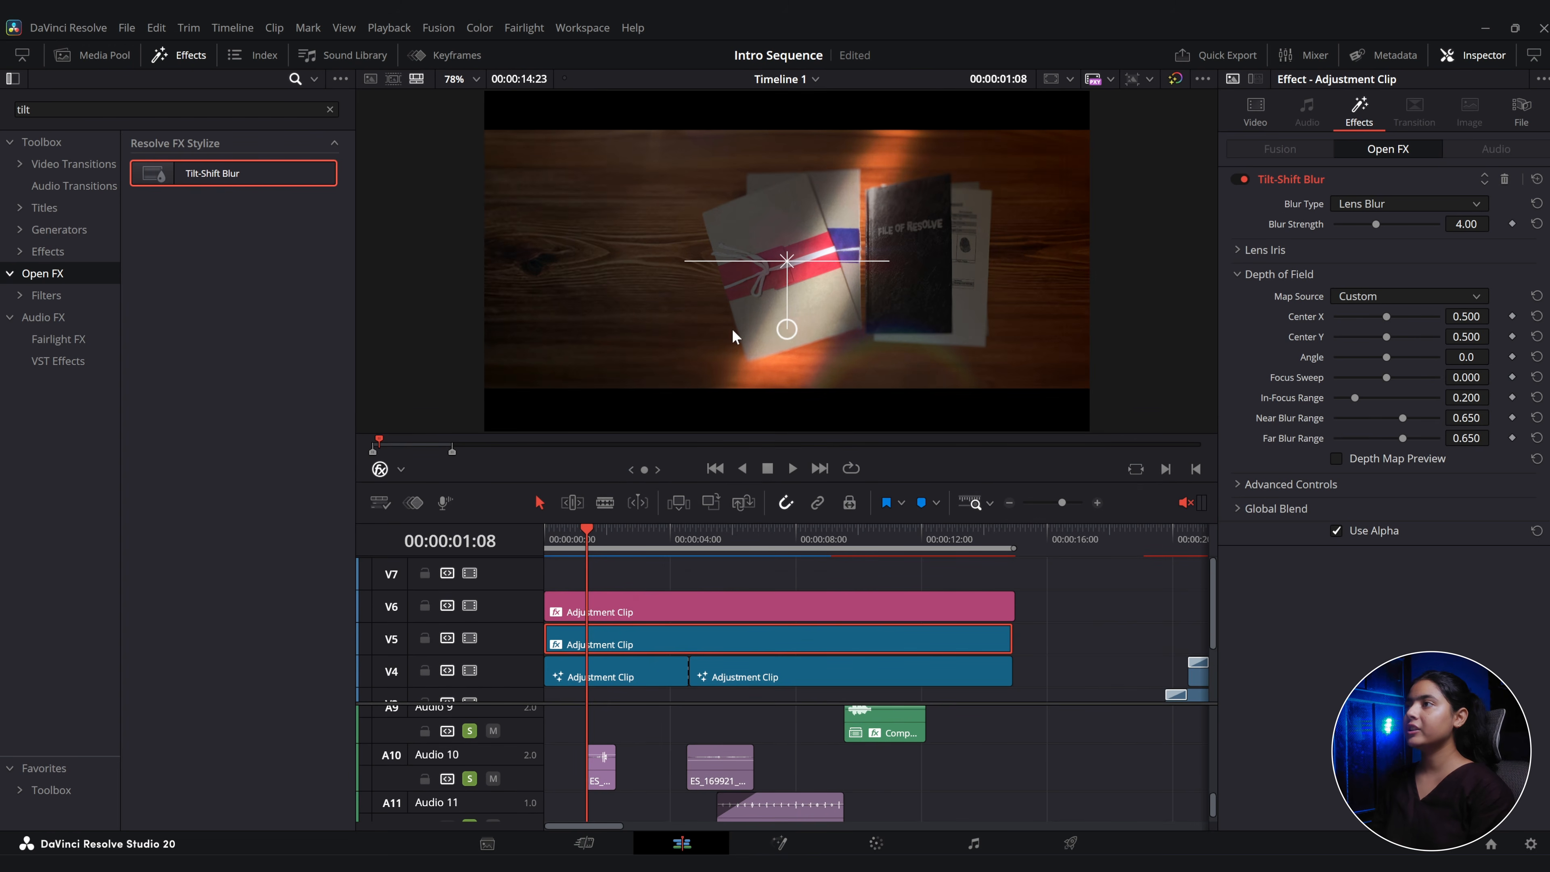
drag(782, 330, 732, 332)
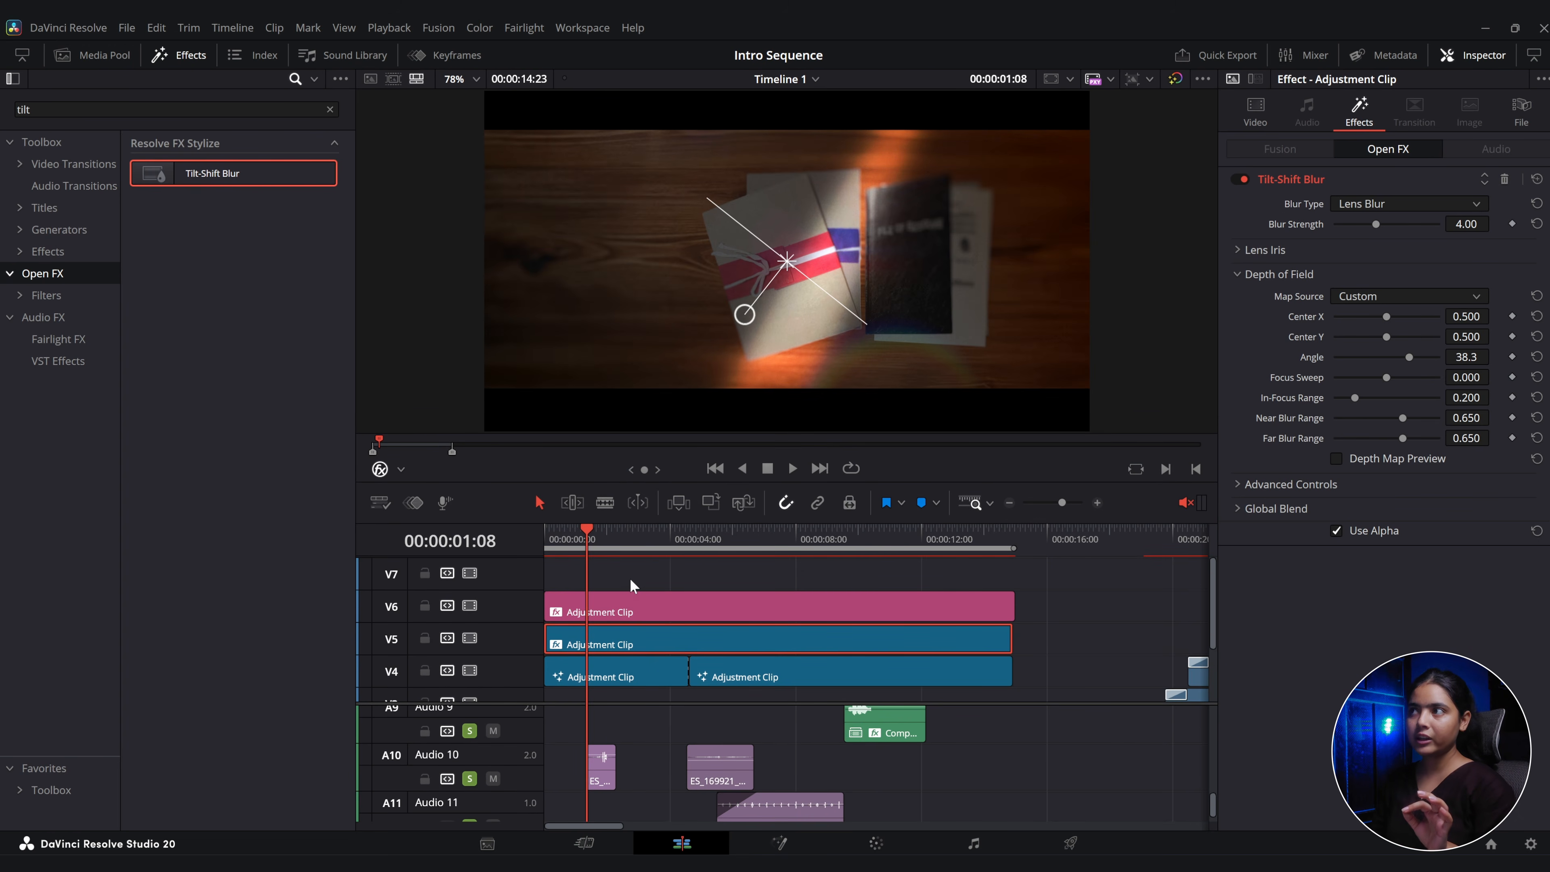
Undo the focus-line rotation and keyframe the tilt-shift blur's Center X, Center Y and Angle at 00:00:04:17.
key(ctrl+z)
click(669, 543)
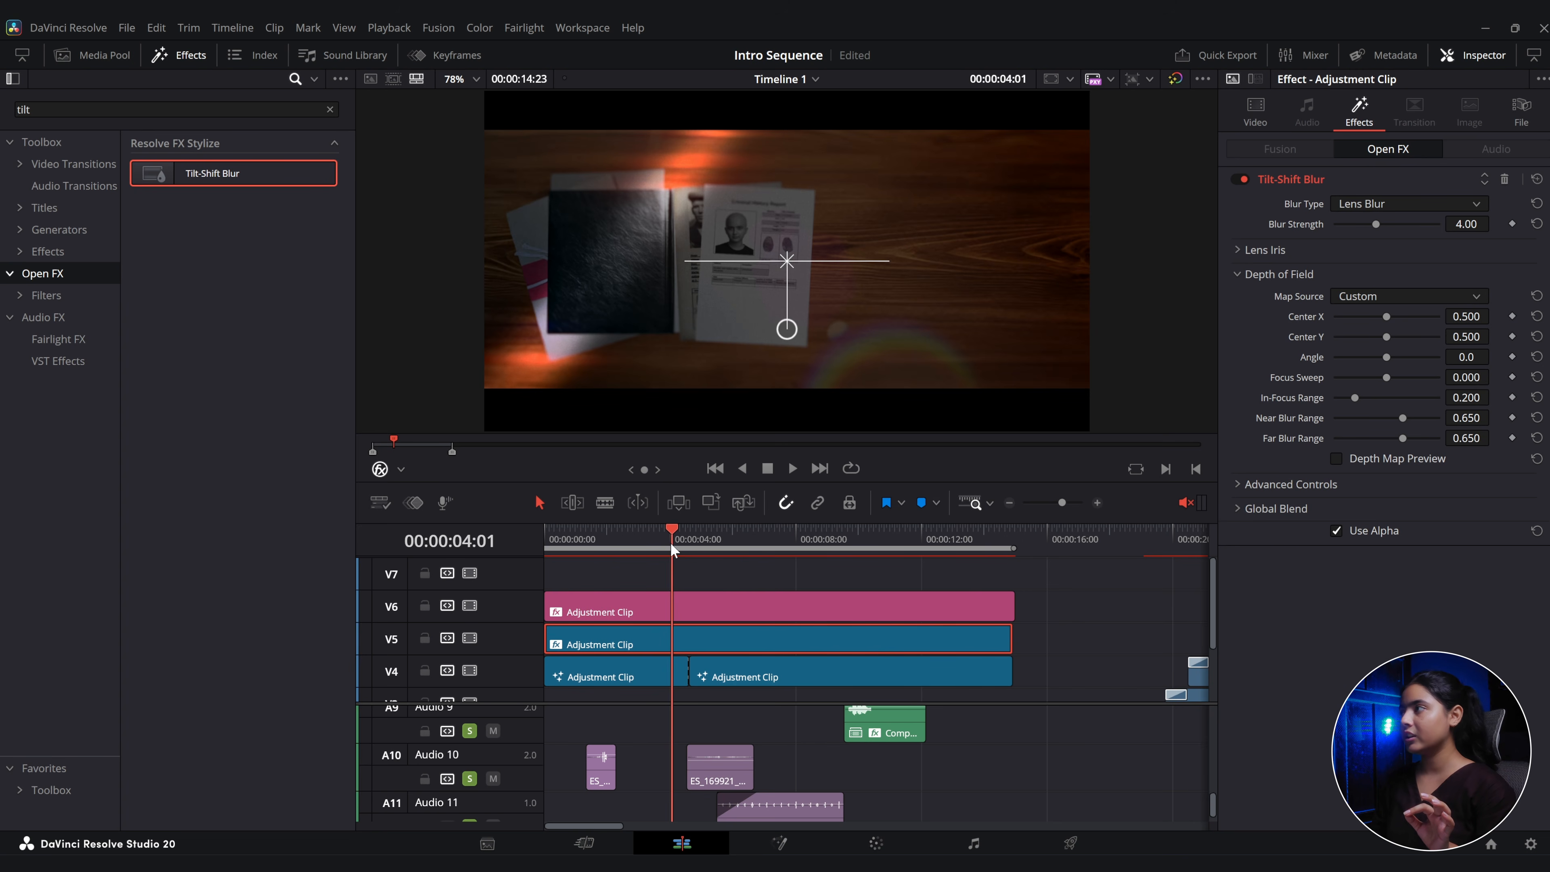
drag(669, 542, 690, 541)
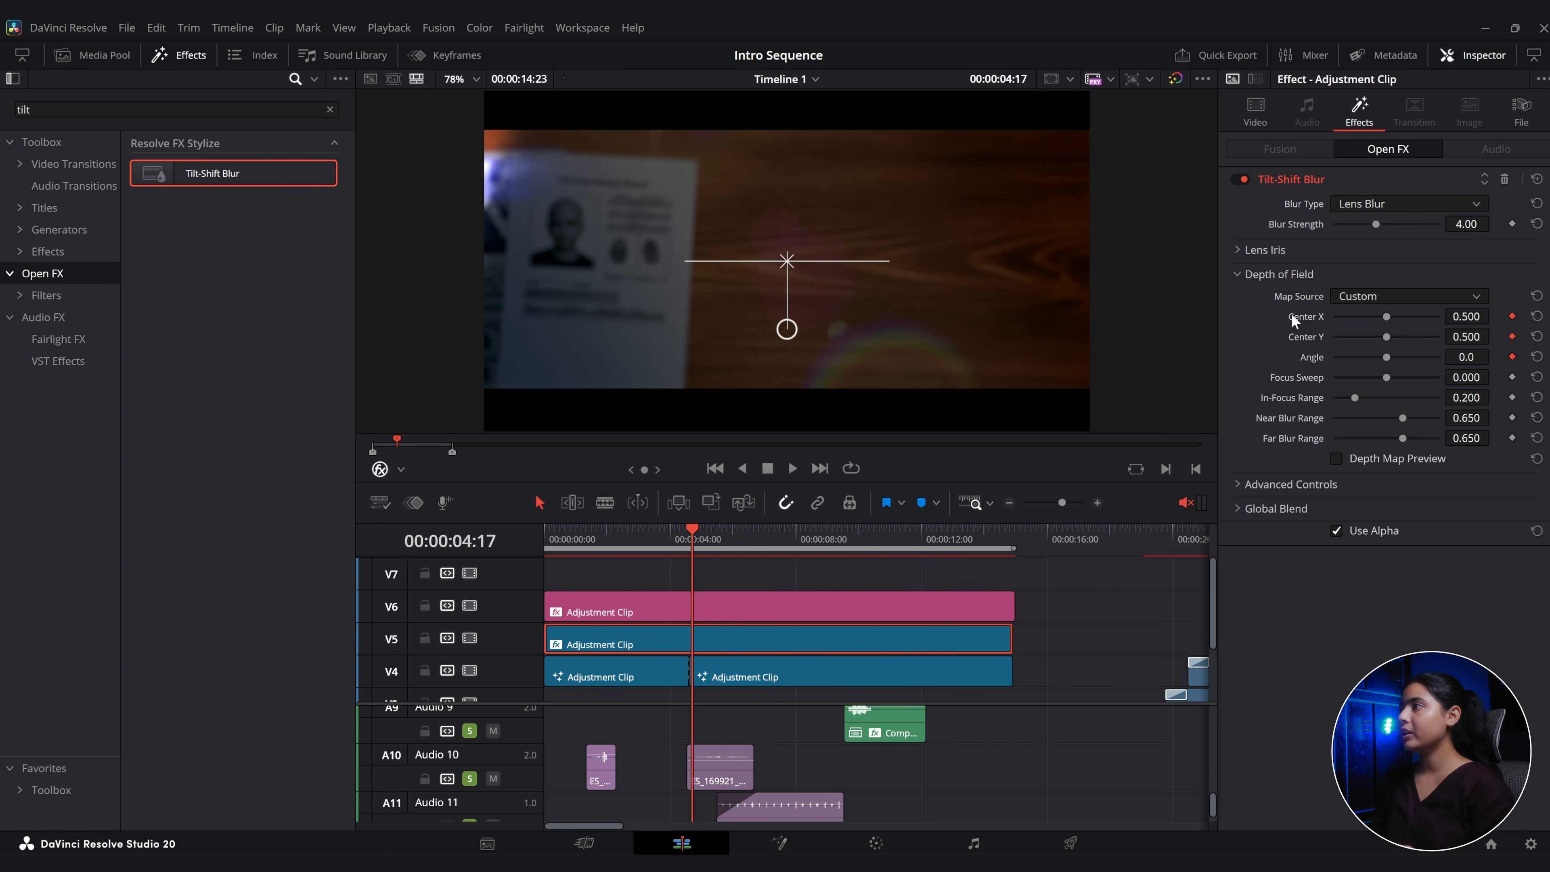
Keyframe the focus line at 00:00:06:16 (center 0.544, 0.476, angle -54.8) and 00:00:08:11 (center 0.445, 0.474, angle 62.4), easing blur strength to 3.54.
drag(731, 543, 750, 545)
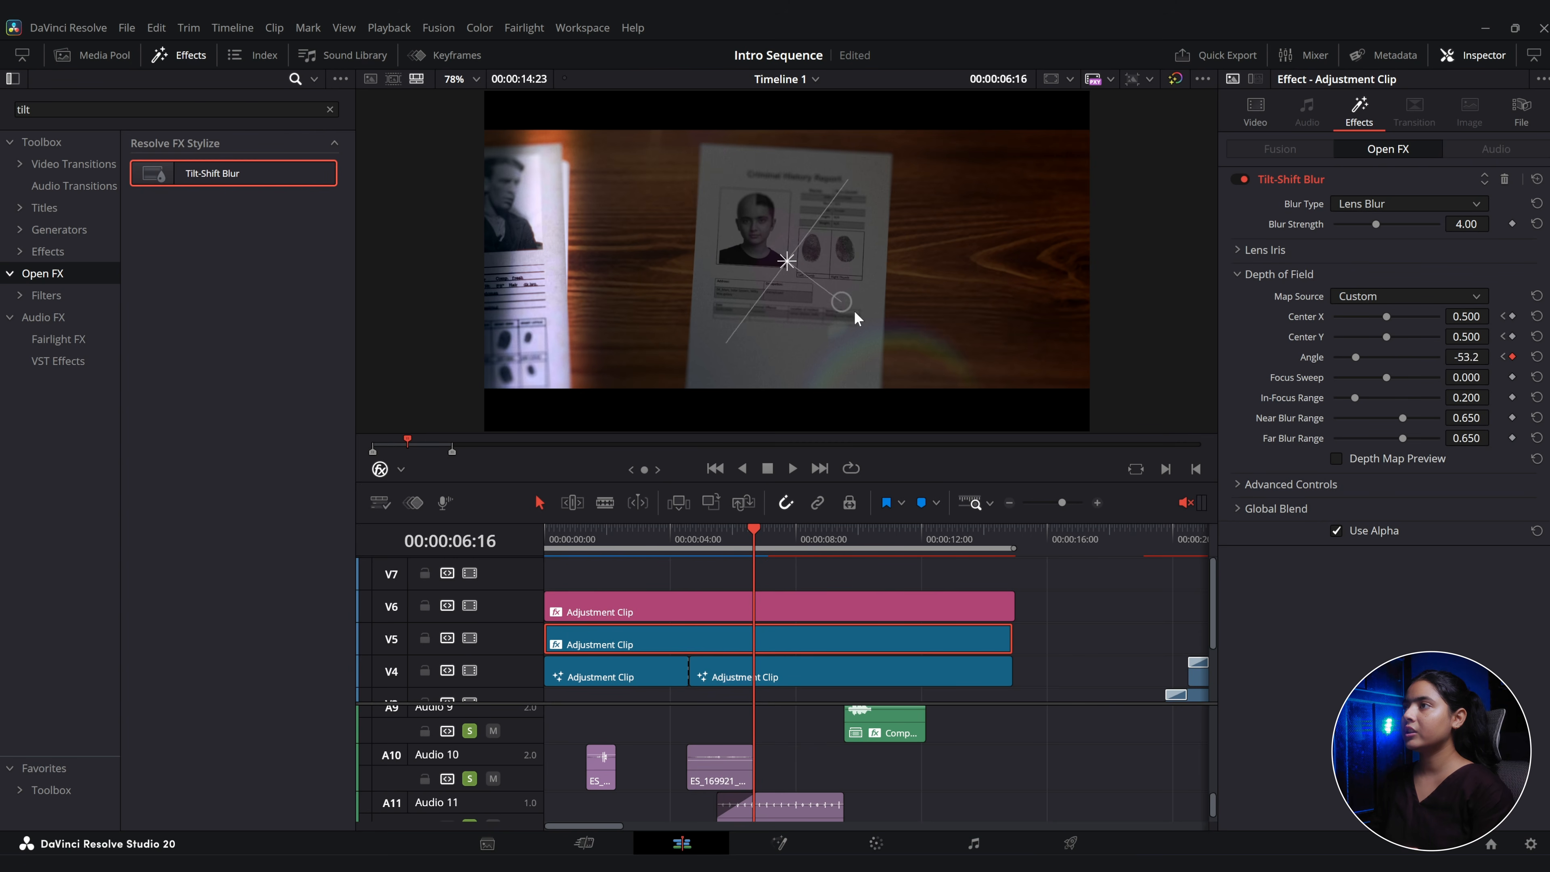
drag(842, 301, 814, 276)
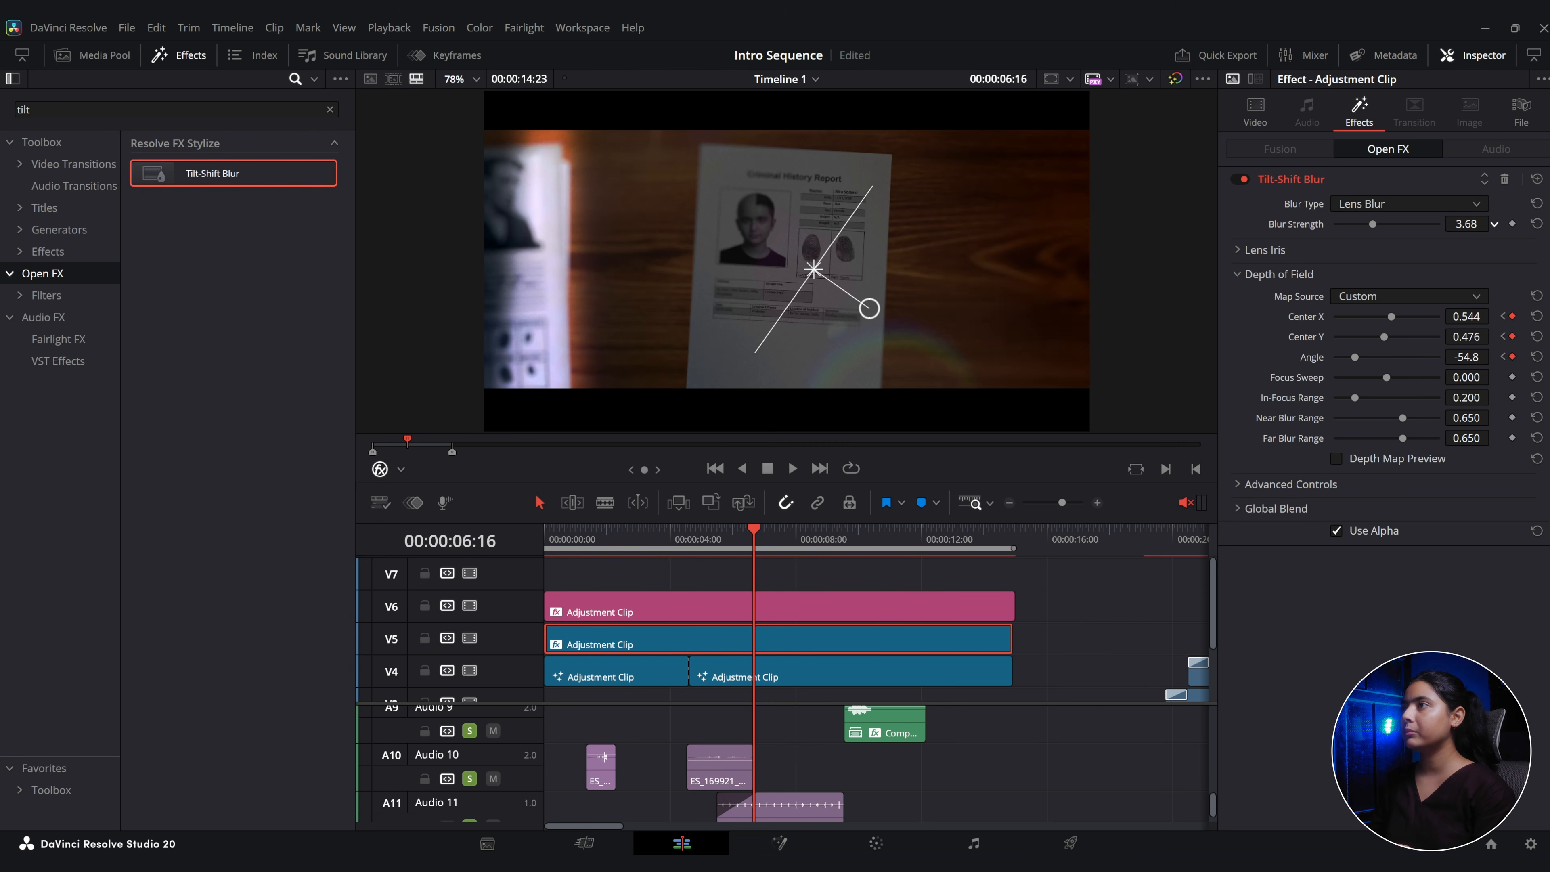
drag(794, 543, 811, 541)
drag(814, 270, 712, 275)
drag(772, 243, 755, 267)
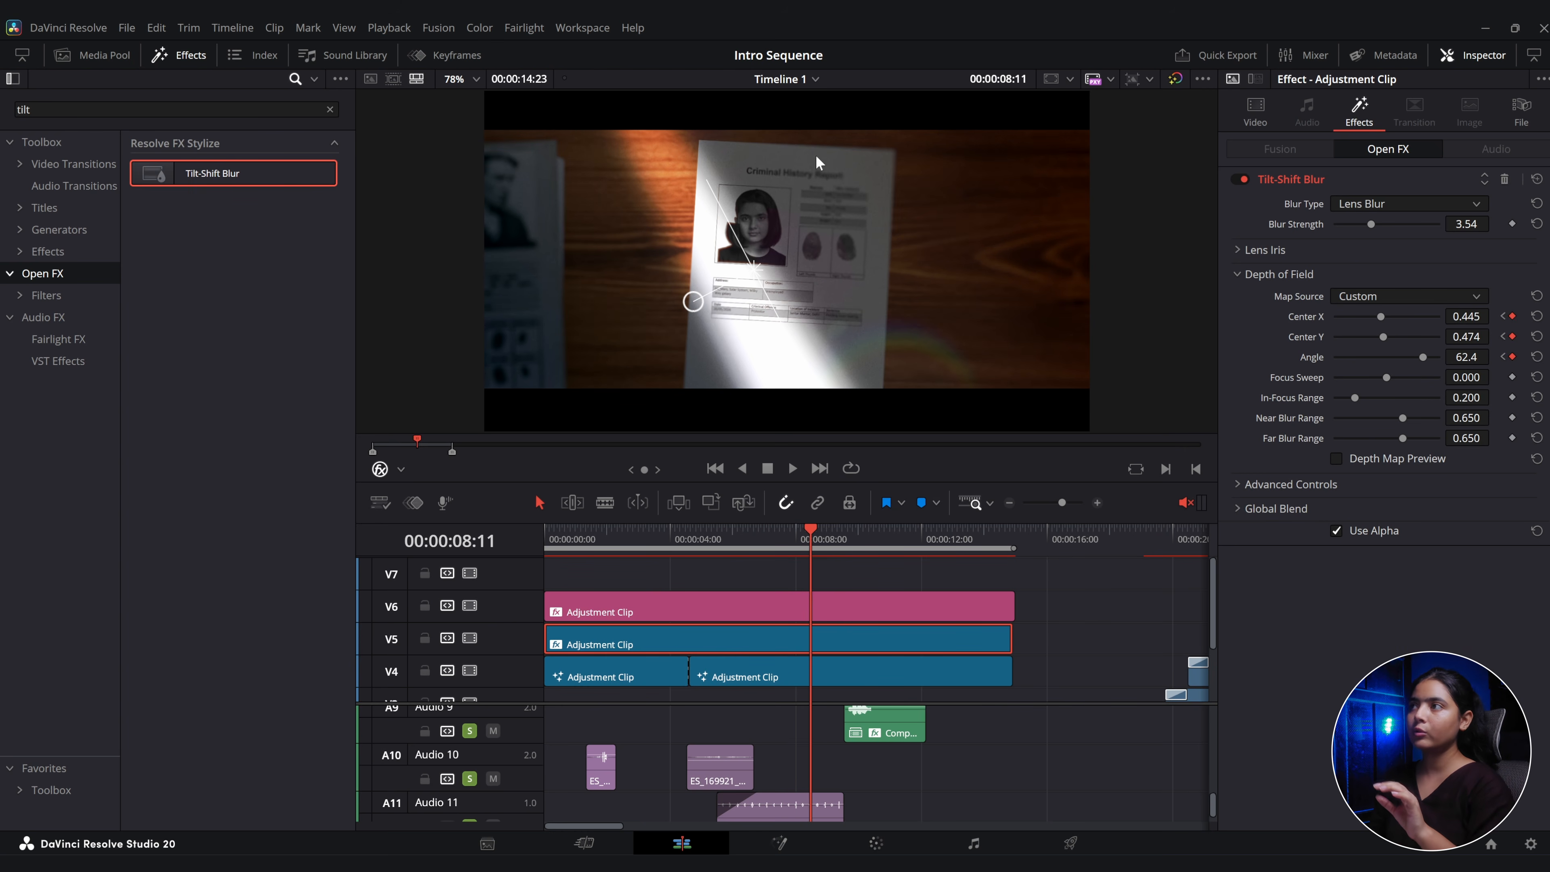
Move the focus line at 00:00:10:23 to center 0.567, 0.586 with angle 49.3, and preview the sequence full screen from its start.
click(886, 540)
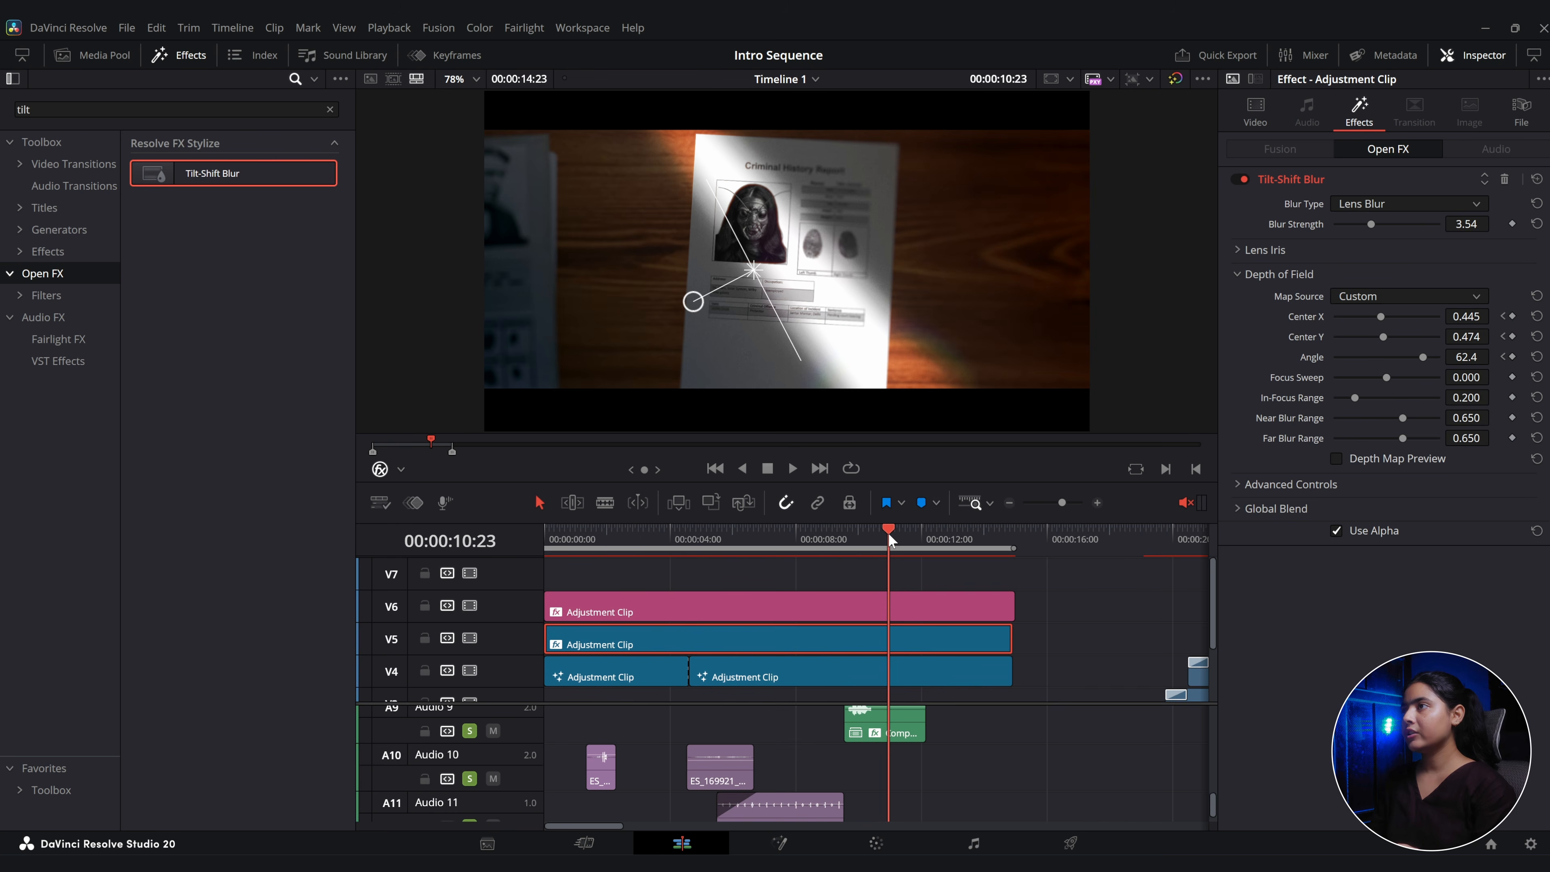
drag(755, 273, 781, 264)
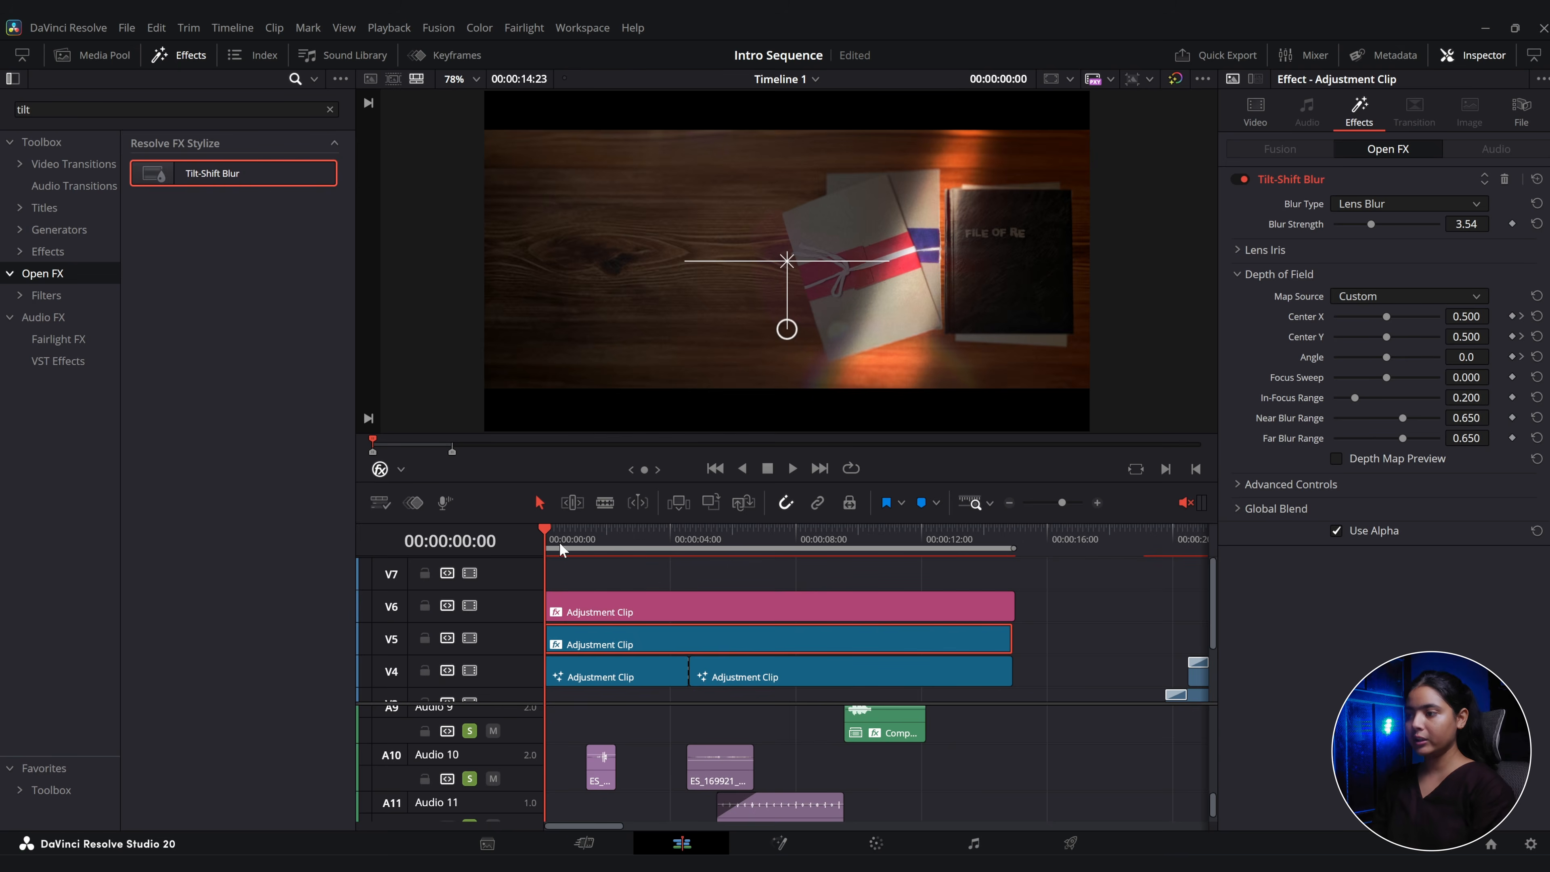
key(ctrl+f)
key(space)
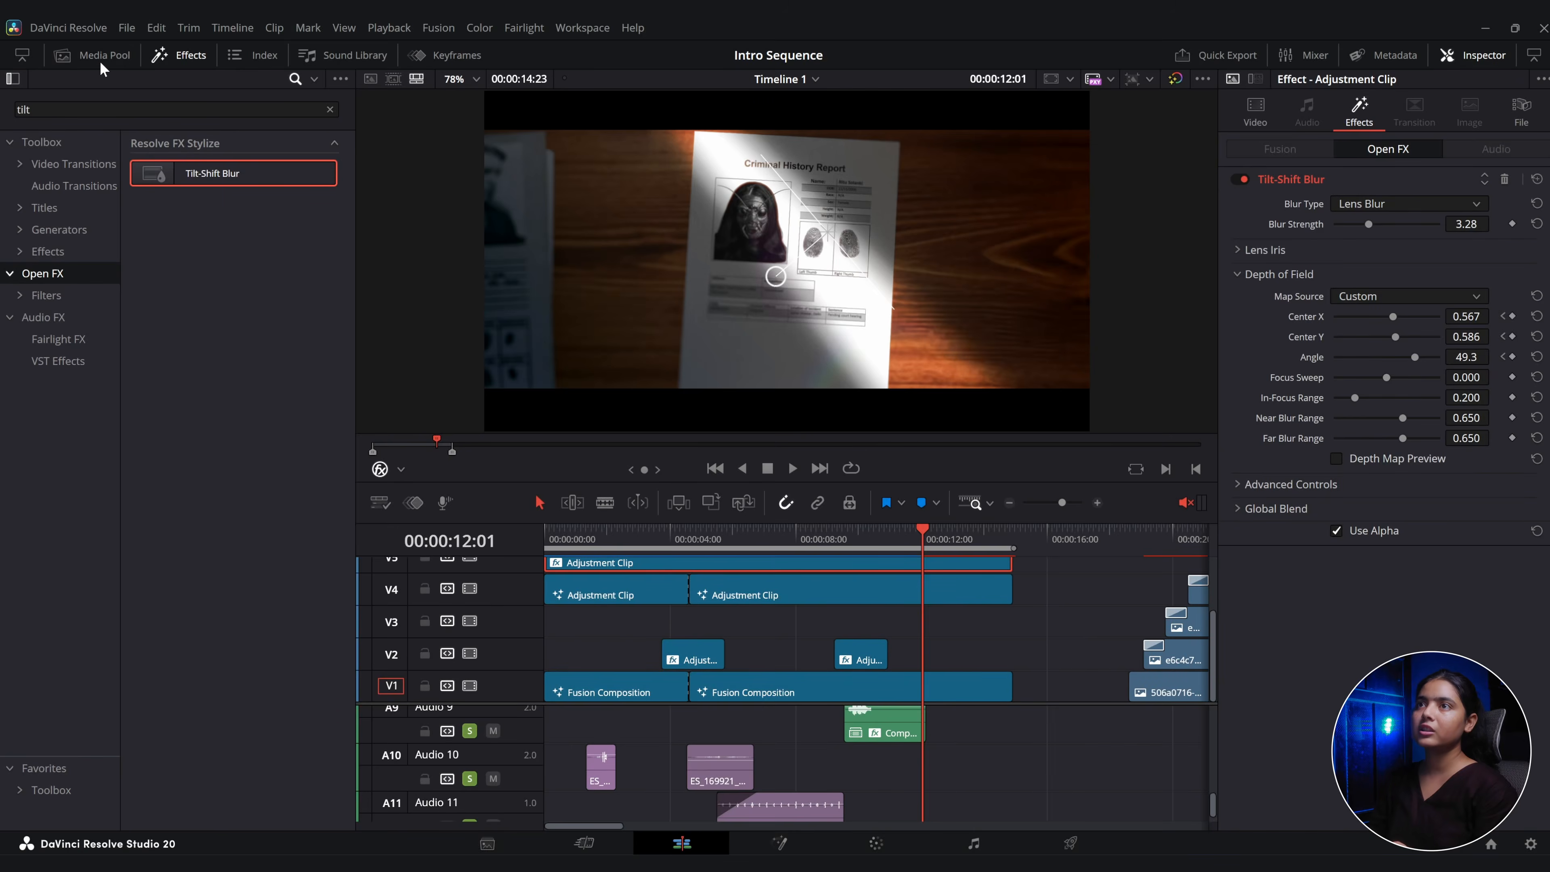
Place the red circle clip Stroke 05.mov on V3 over the criminal history report shot.
click(104, 55)
click(303, 430)
mouse_move(302, 430)
mouse_down()
mouse_move(816, 623)
mouse_move(747, 618)
mouse_up()
click(796, 539)
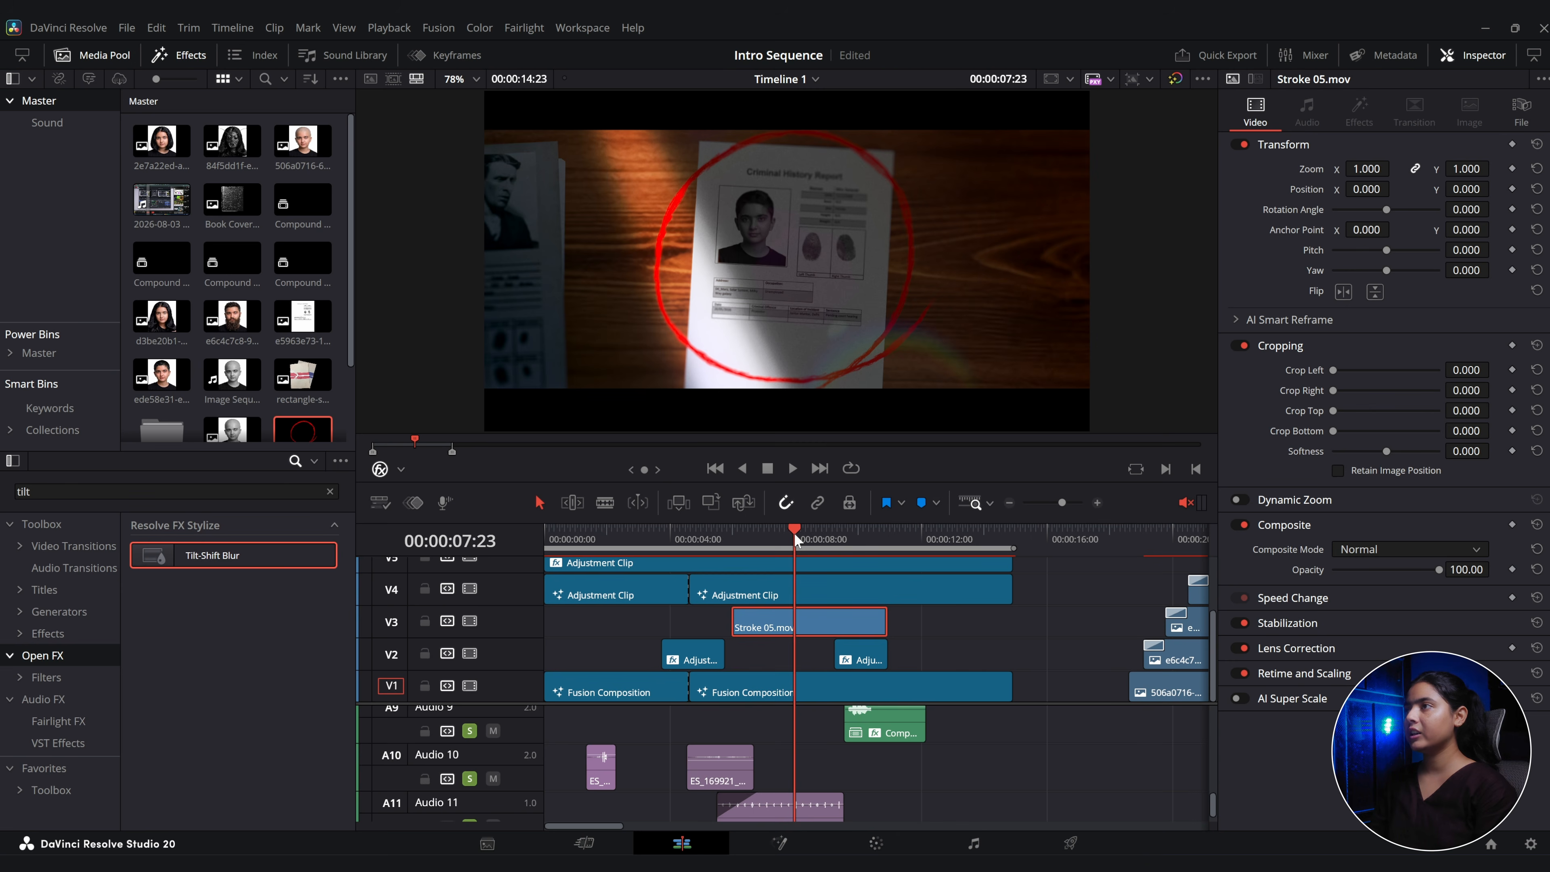
Set the red circle's zoom to 0.330, position to -103, 104 around the portrait photo, and composite mode to Color Burn.
drag(1367, 169, 1319, 169)
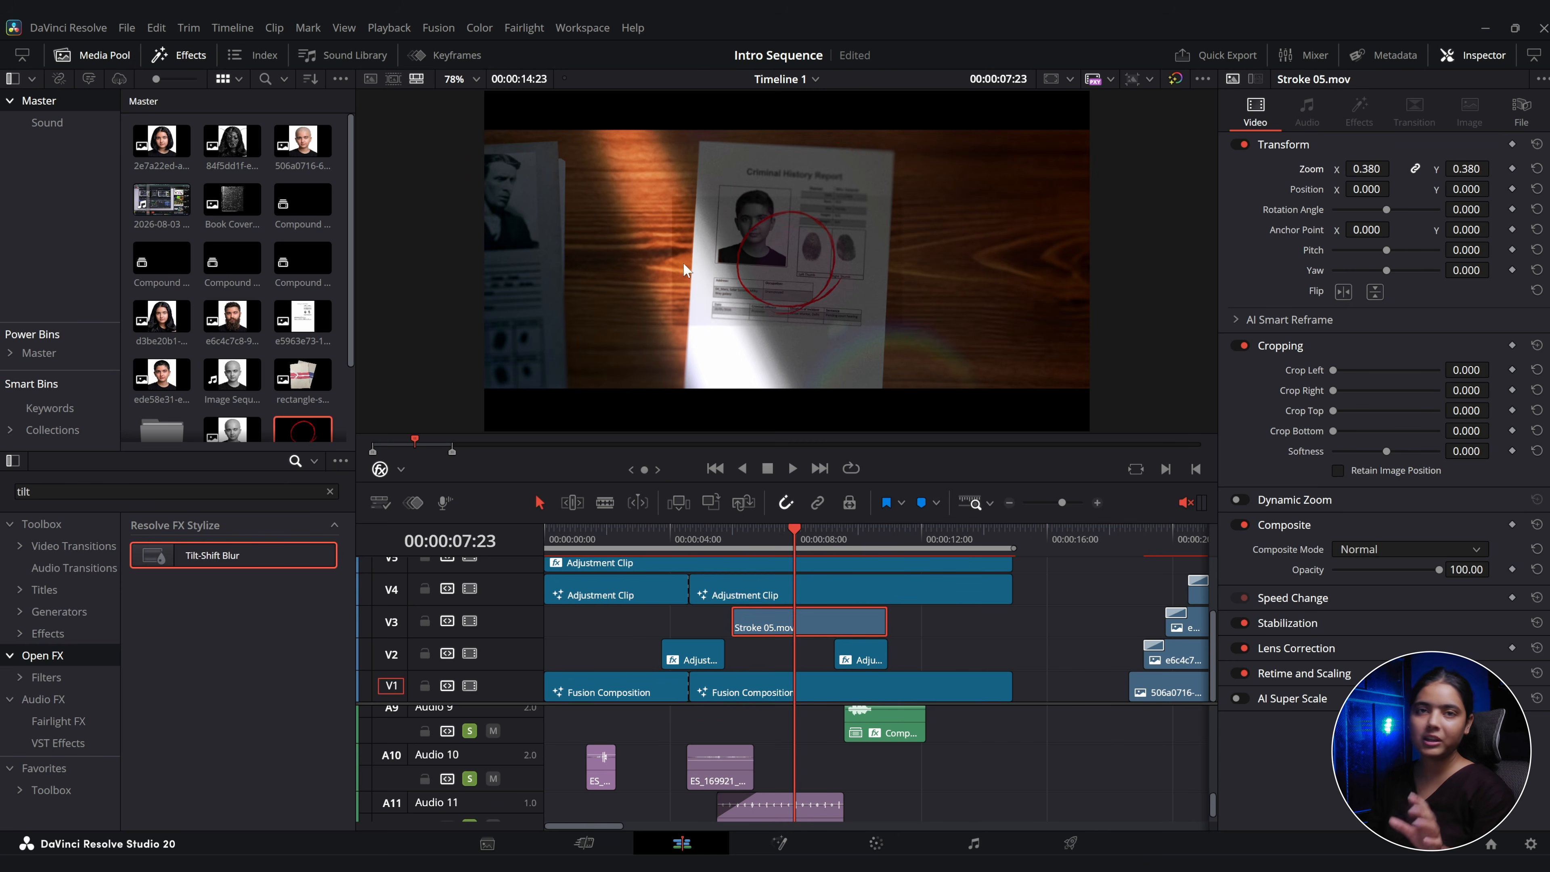
click(1403, 549)
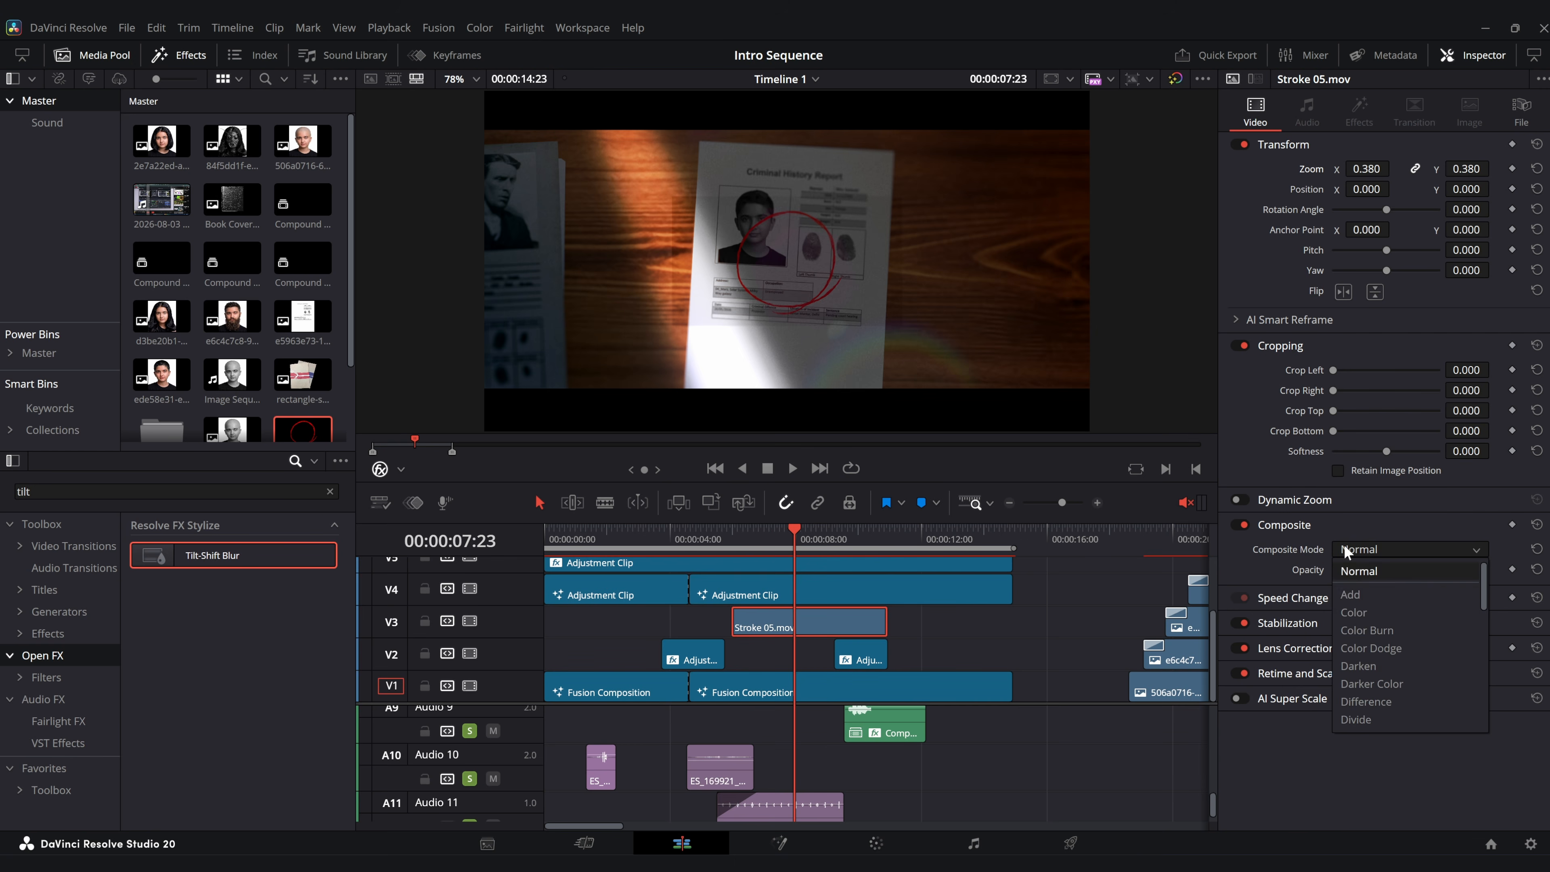
click(1356, 633)
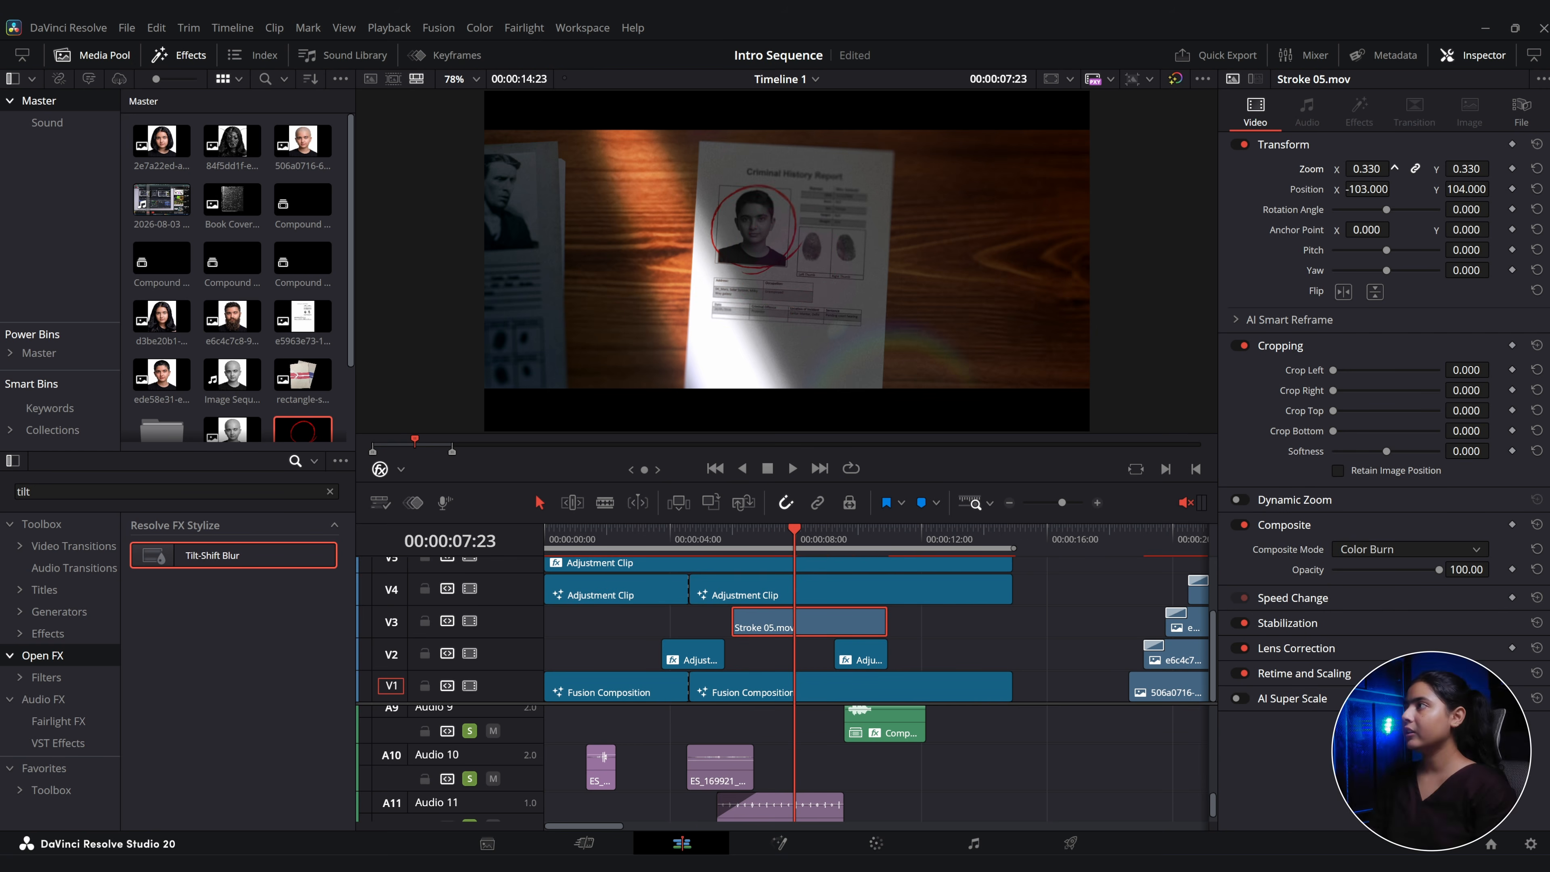
Shift the red circle clip on V3 to start at about 00:00:06:16 and play it back.
click(740, 538)
key(space)
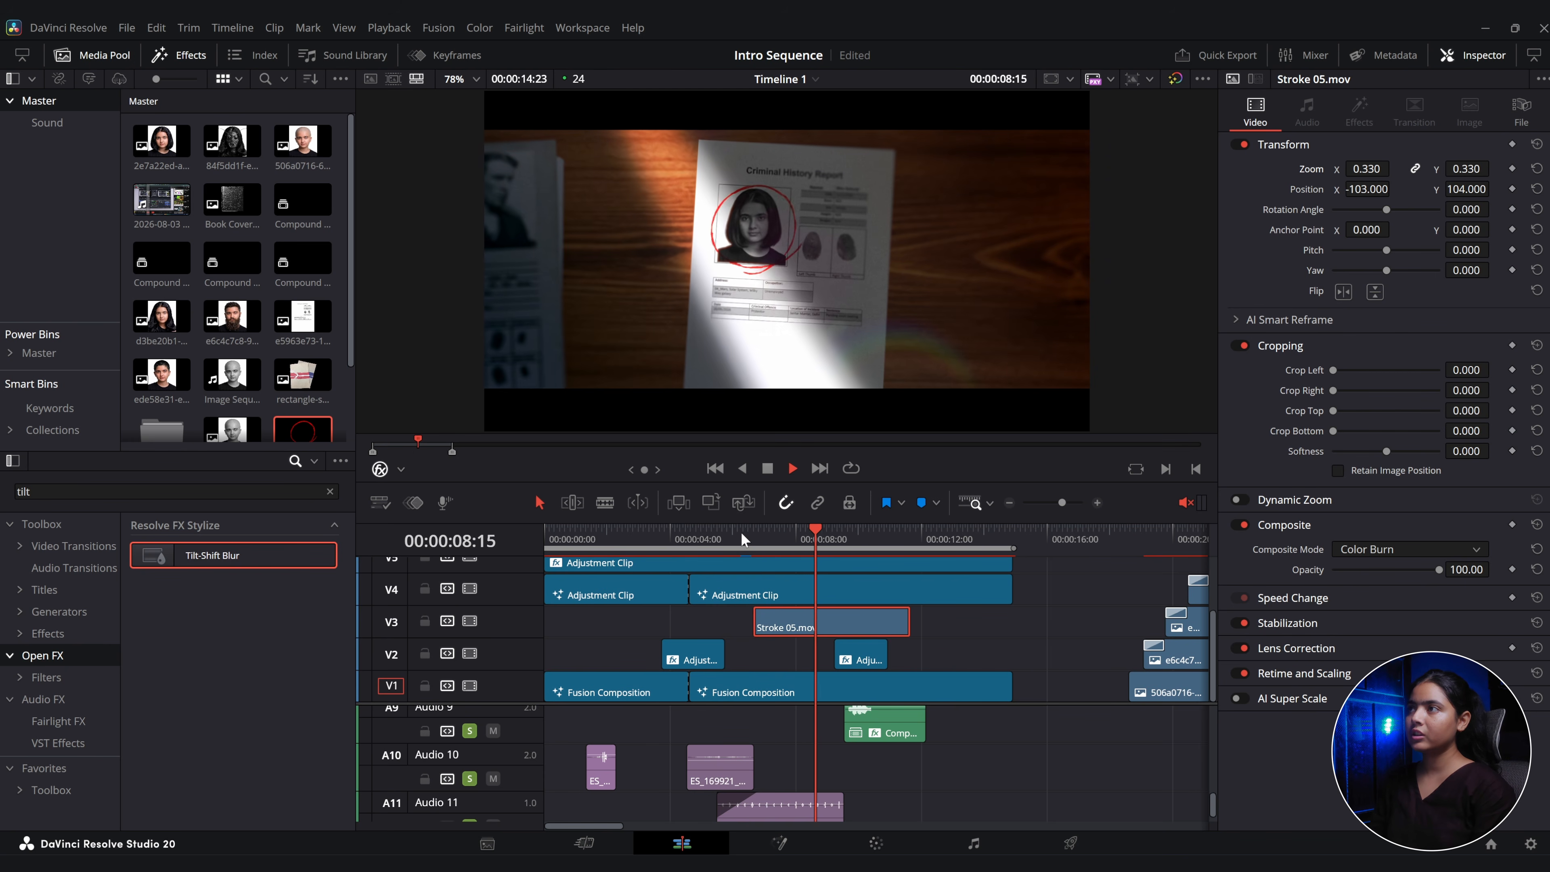
key(space)
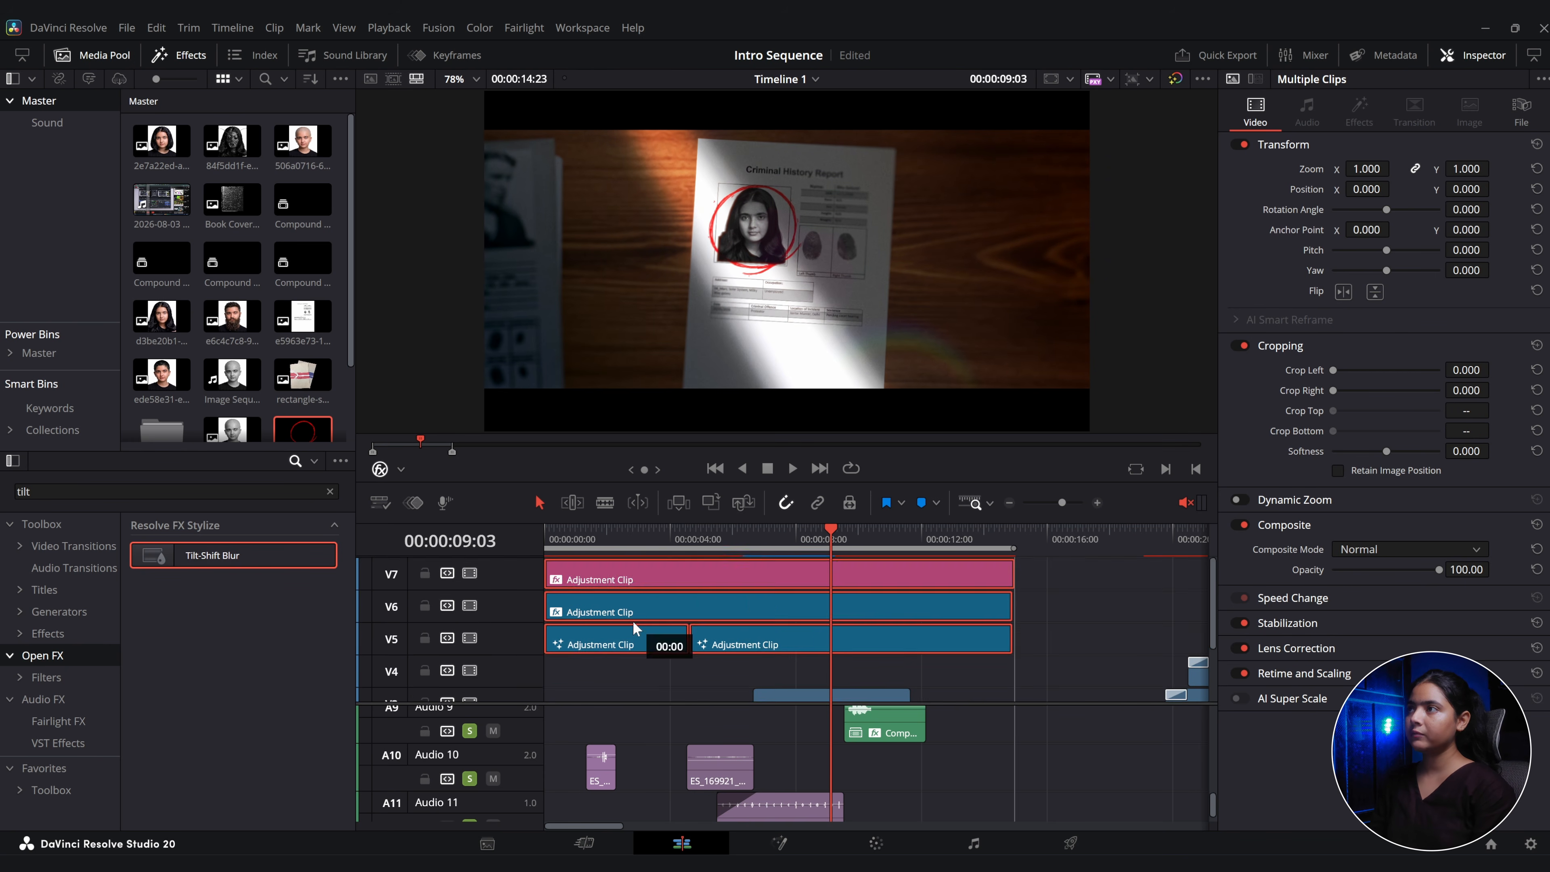
drag(635, 629, 635, 629)
scroll(904, 687, down, 2)
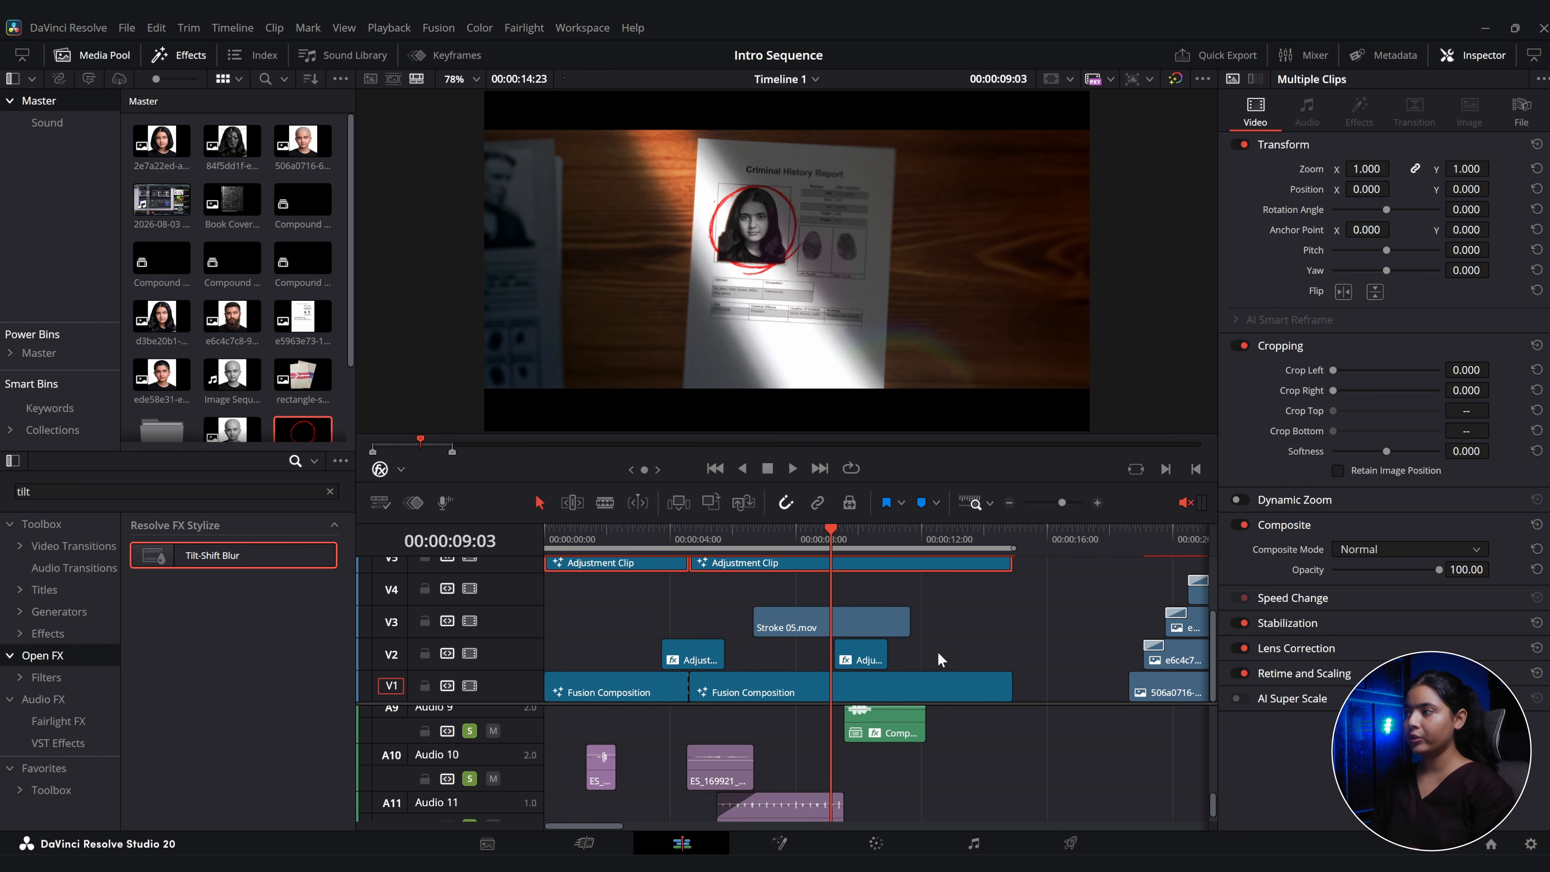
drag(942, 660, 891, 668)
drag(1139, 661, 623, 602)
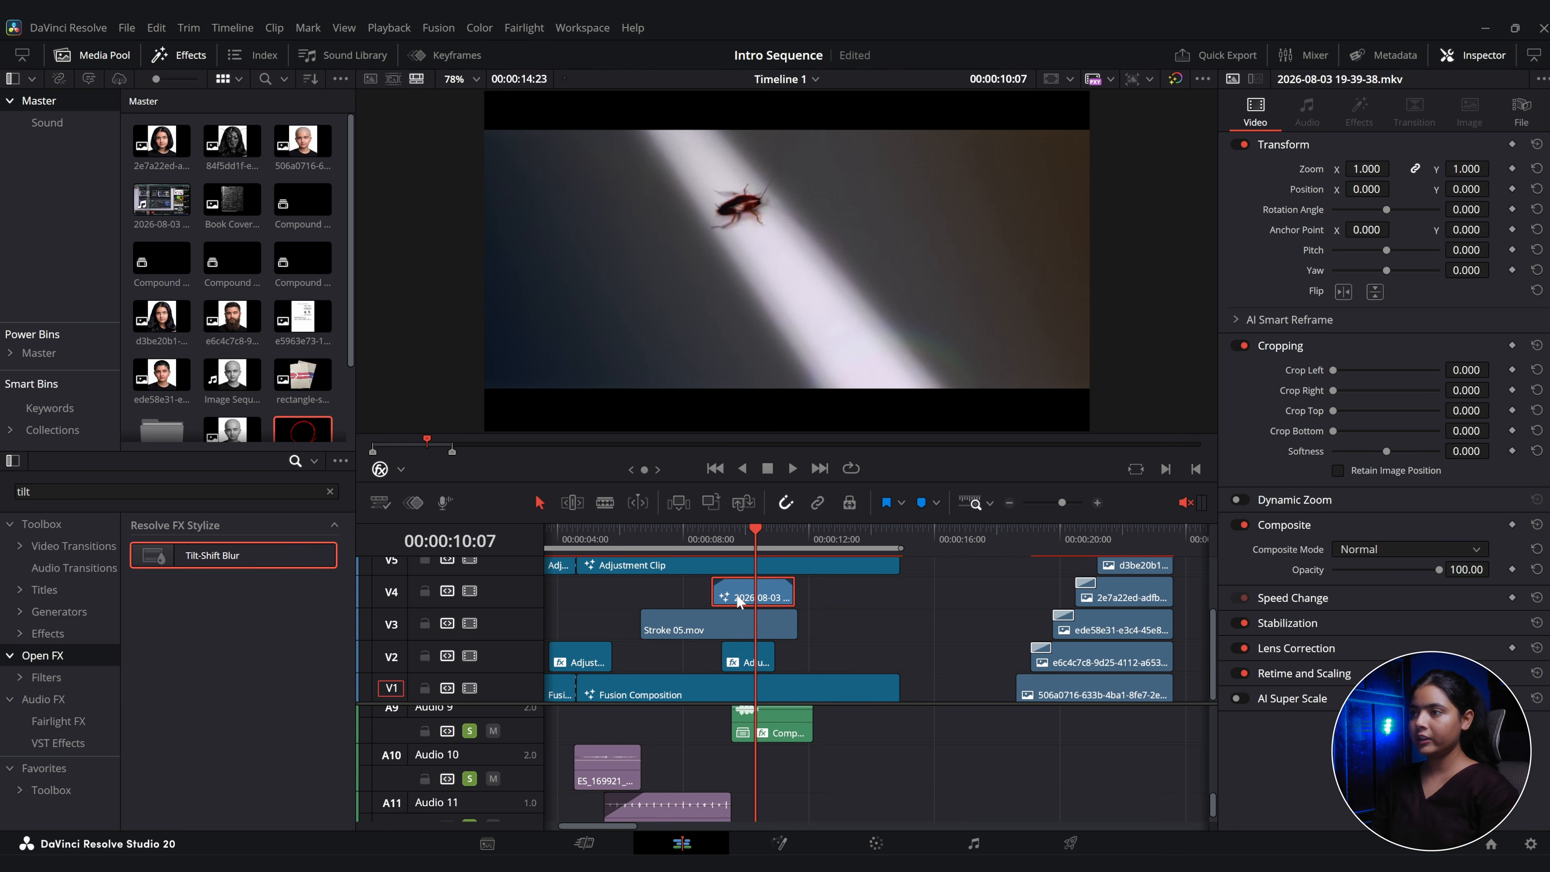
Set the V4 cockroach clip's composite mode to Darken and play back the shot.
click(1355, 549)
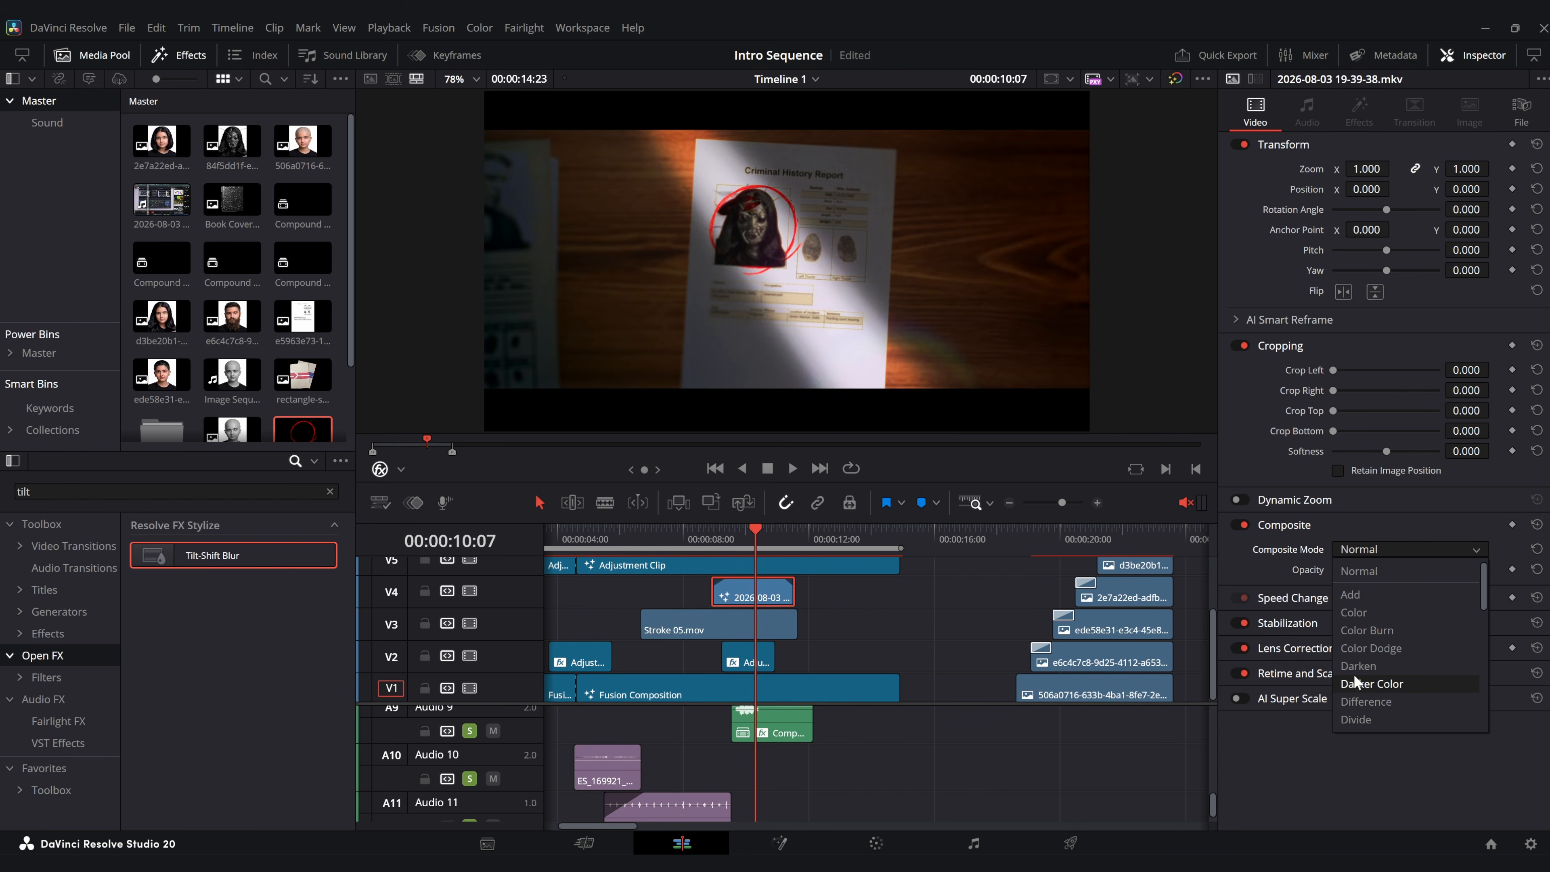
click(1356, 666)
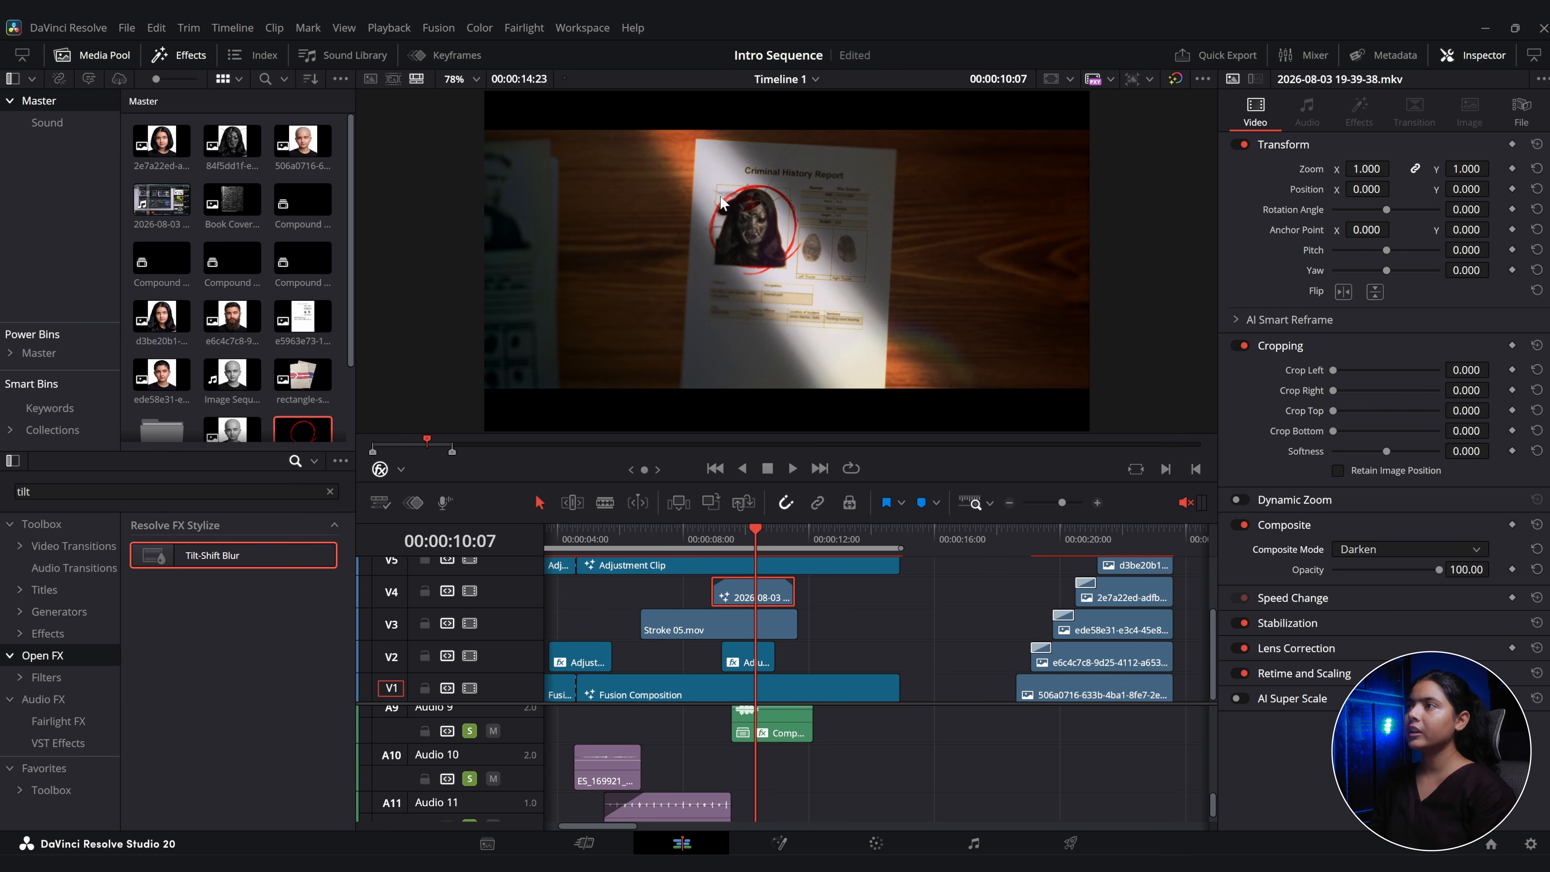
click(771, 535)
drag(752, 547, 727, 544)
key(space)
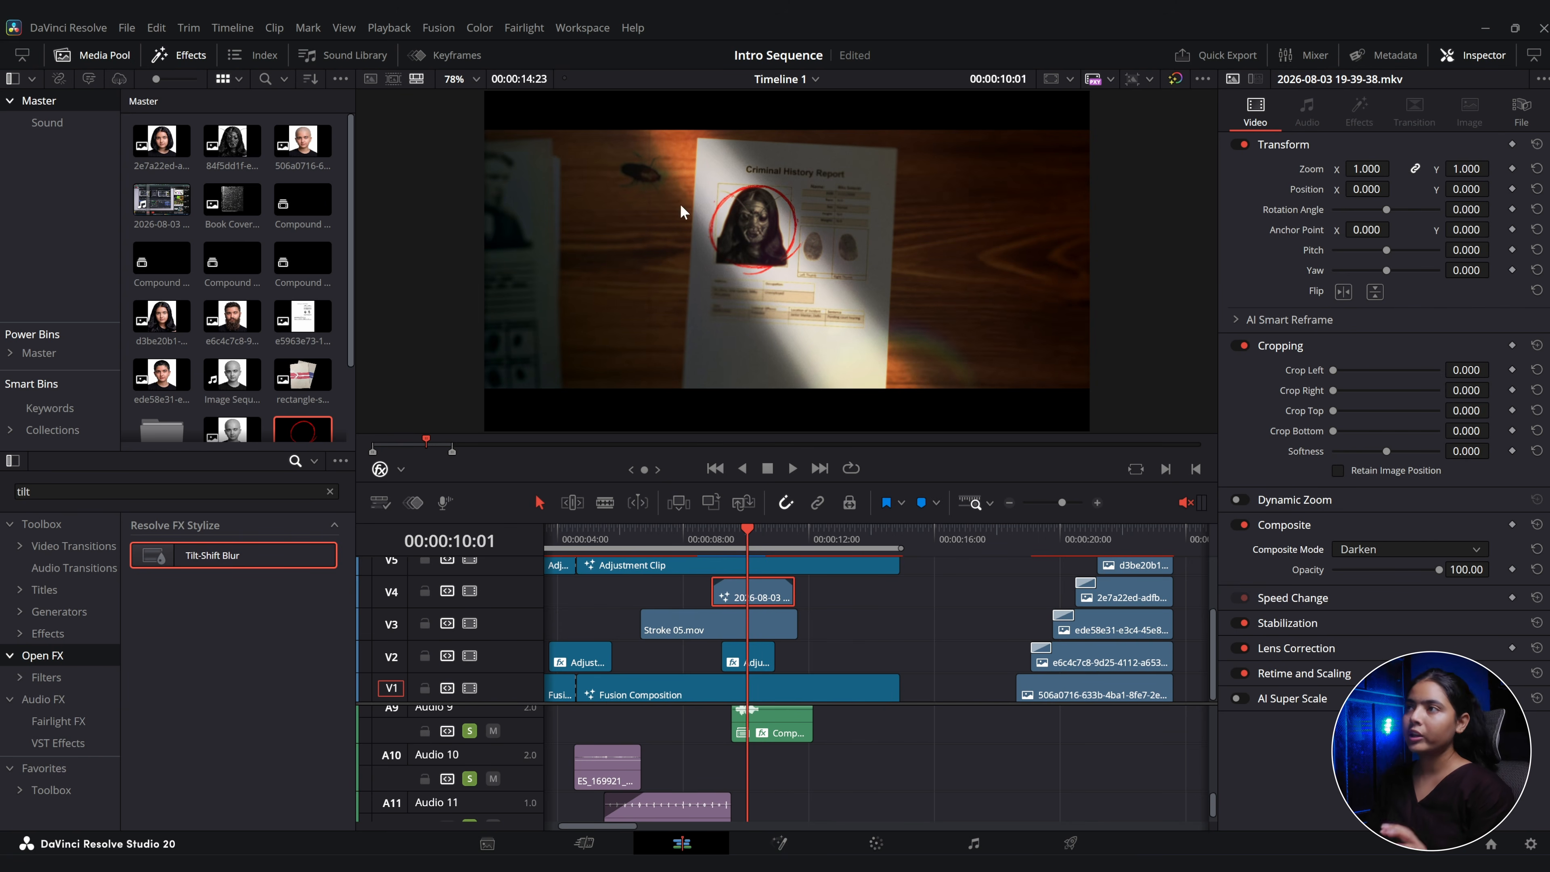
Set the V4 cockroach clip's position X to 282, crop bottom to 329.8 and crop softness to -75.57, and play back the result.
mouse_move(1367, 188)
mouse_down()
mouse_move(1395, 188)
mouse_move(1362, 189)
mouse_up()
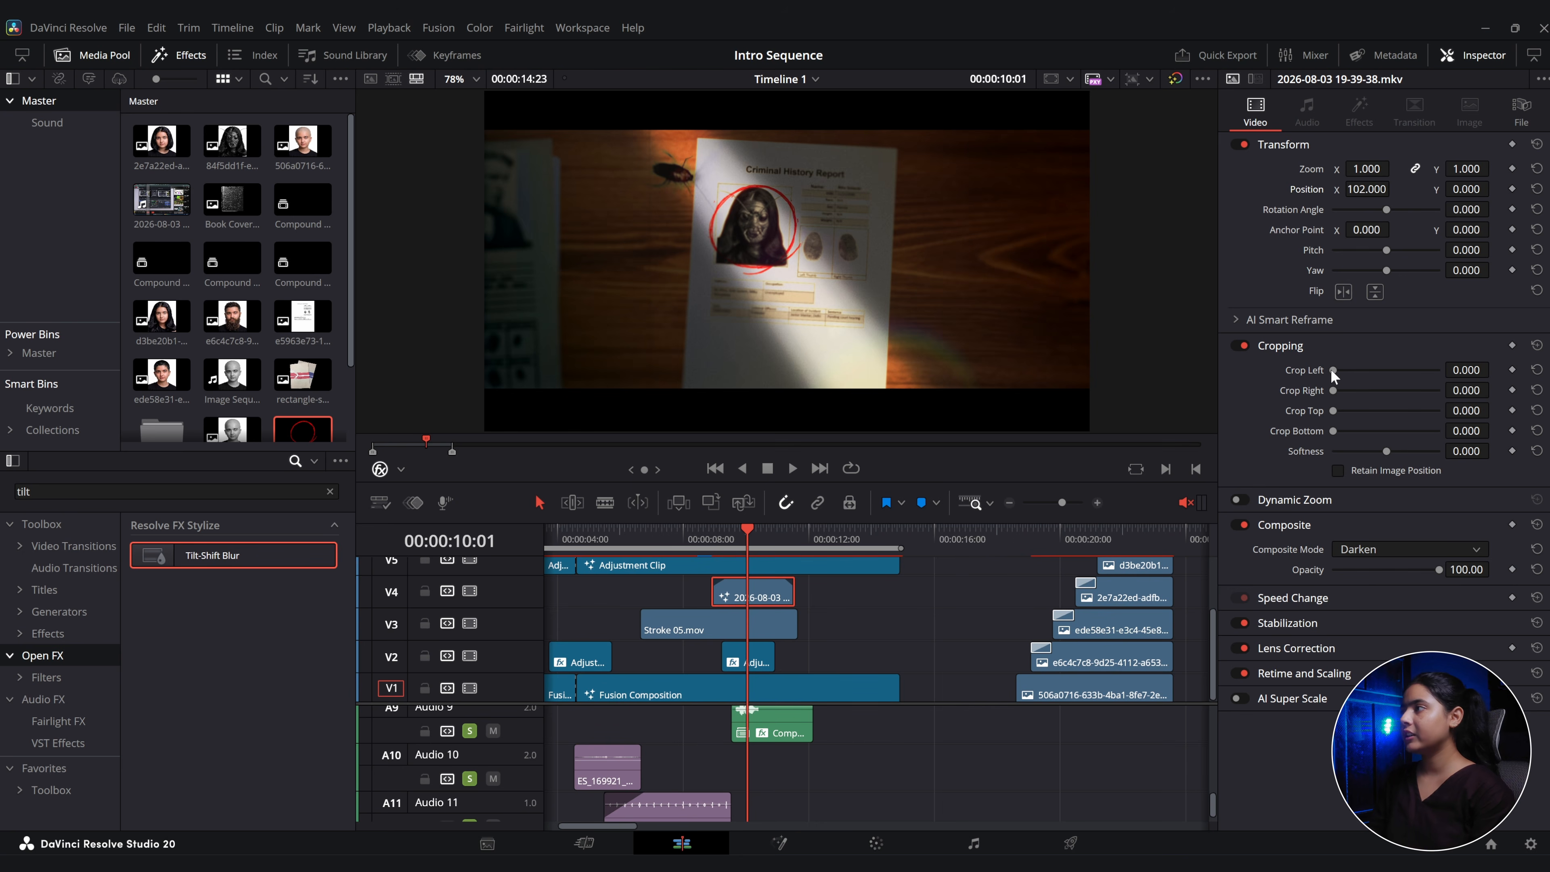
drag(1343, 432, 1381, 432)
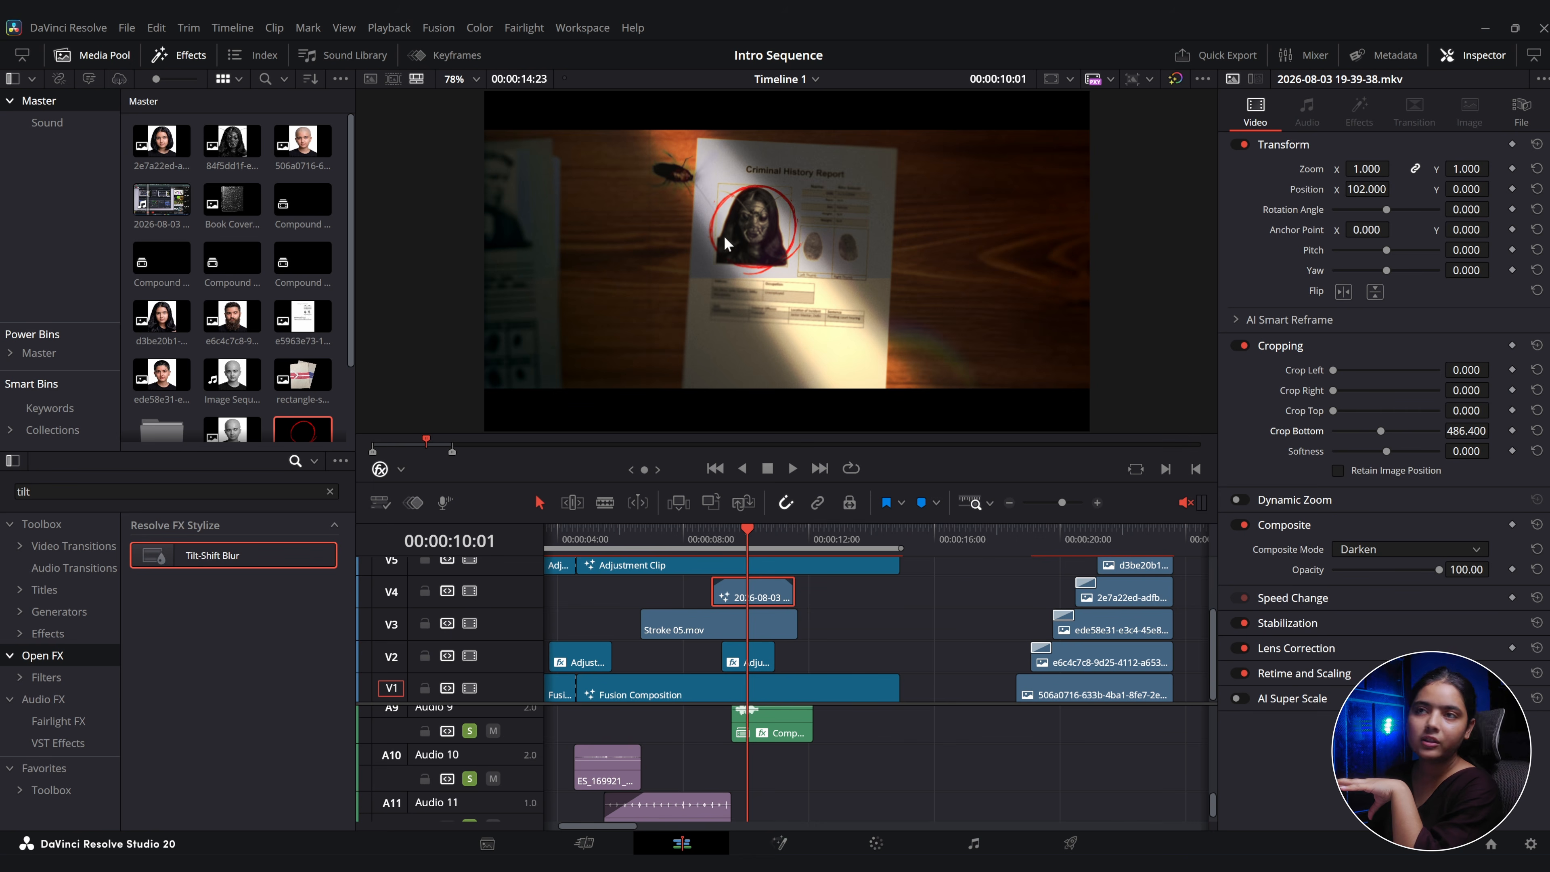
drag(1362, 455, 1344, 454)
click(723, 542)
click(698, 541)
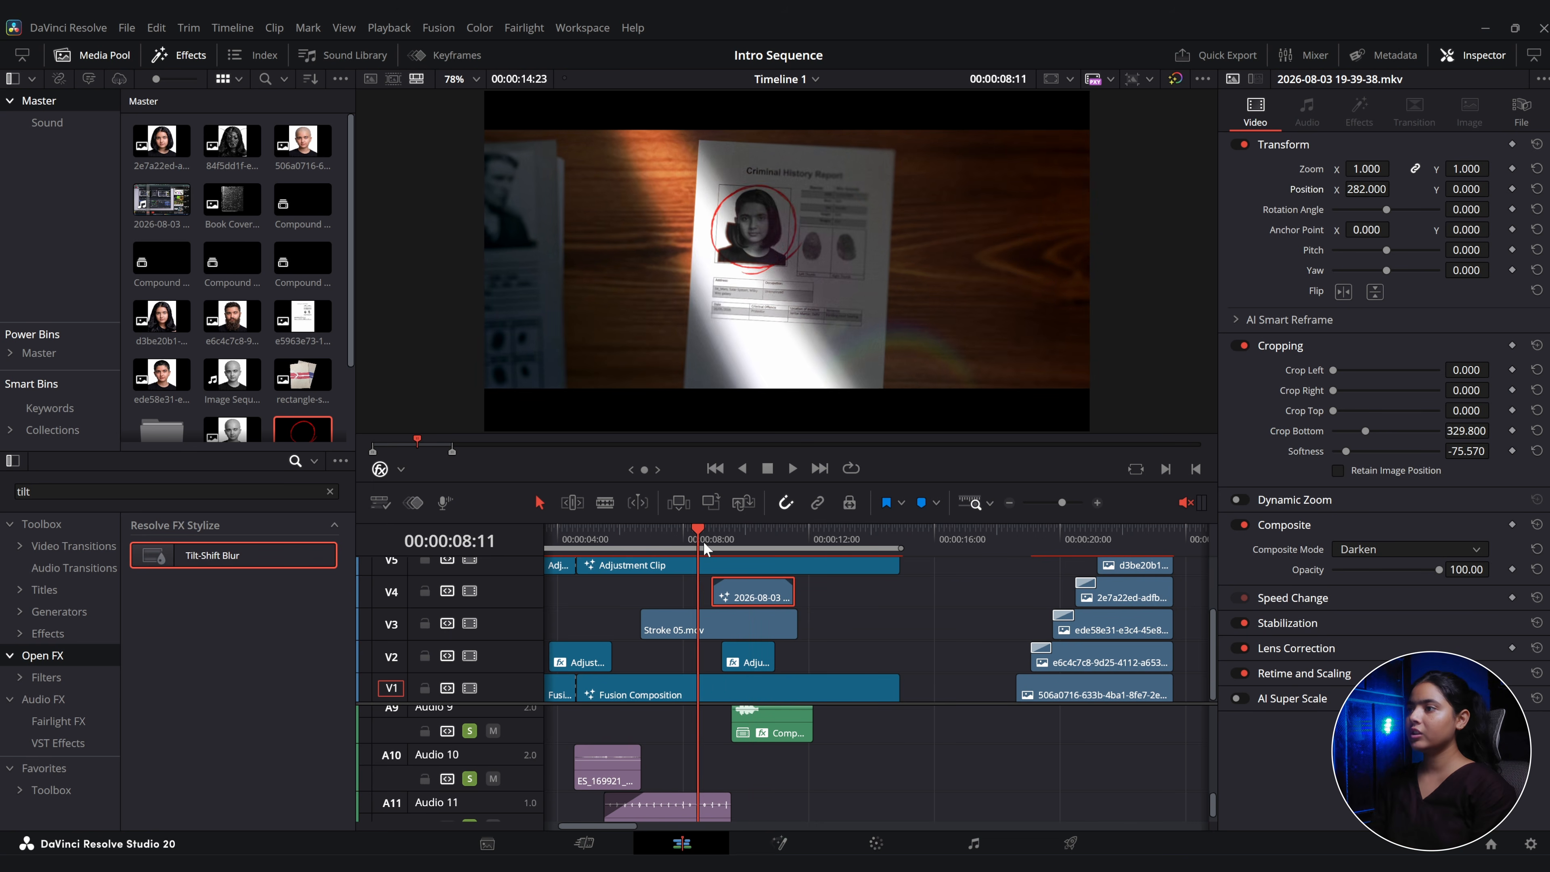
key(space)
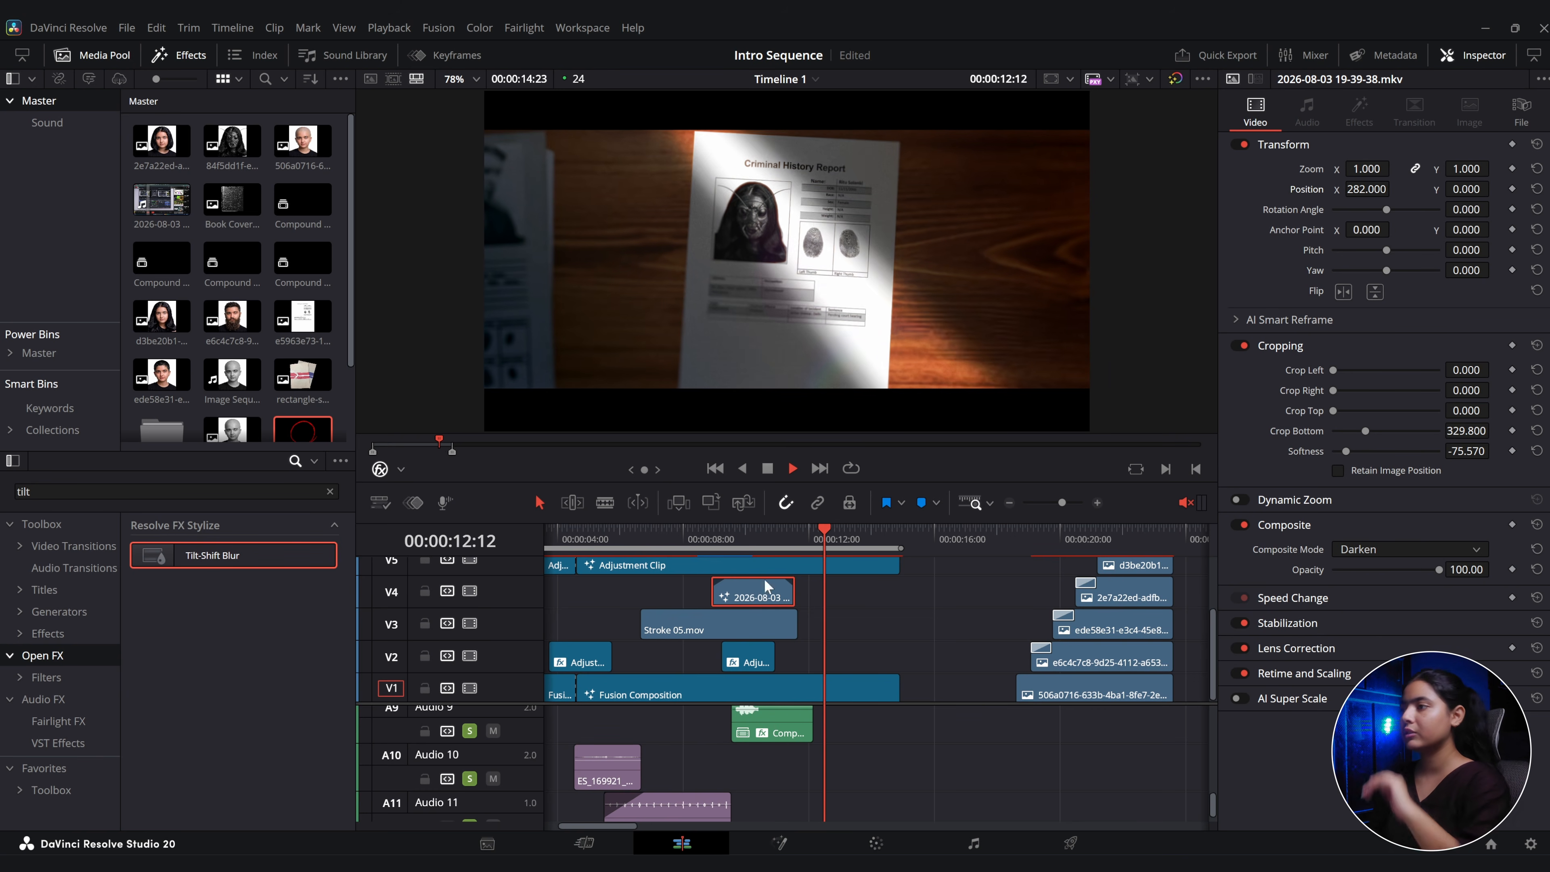
key(space)
Place a second cockroach clip on V2 near the sequence's end, set its composite mode to Darken and play it back.
scroll(778, 629, down, 2)
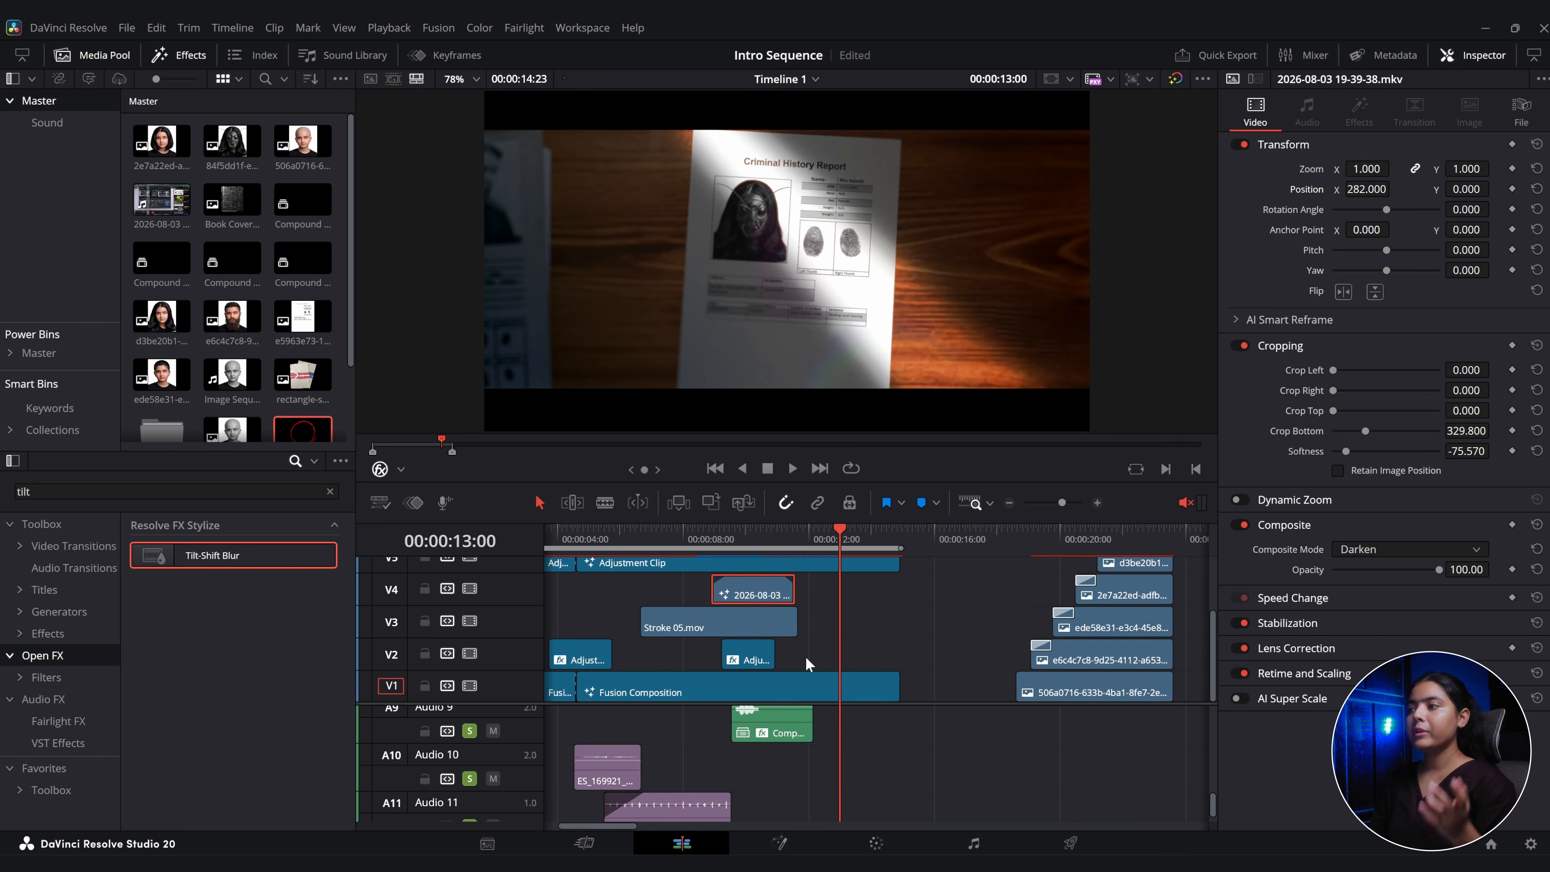
drag(1085, 661, 805, 665)
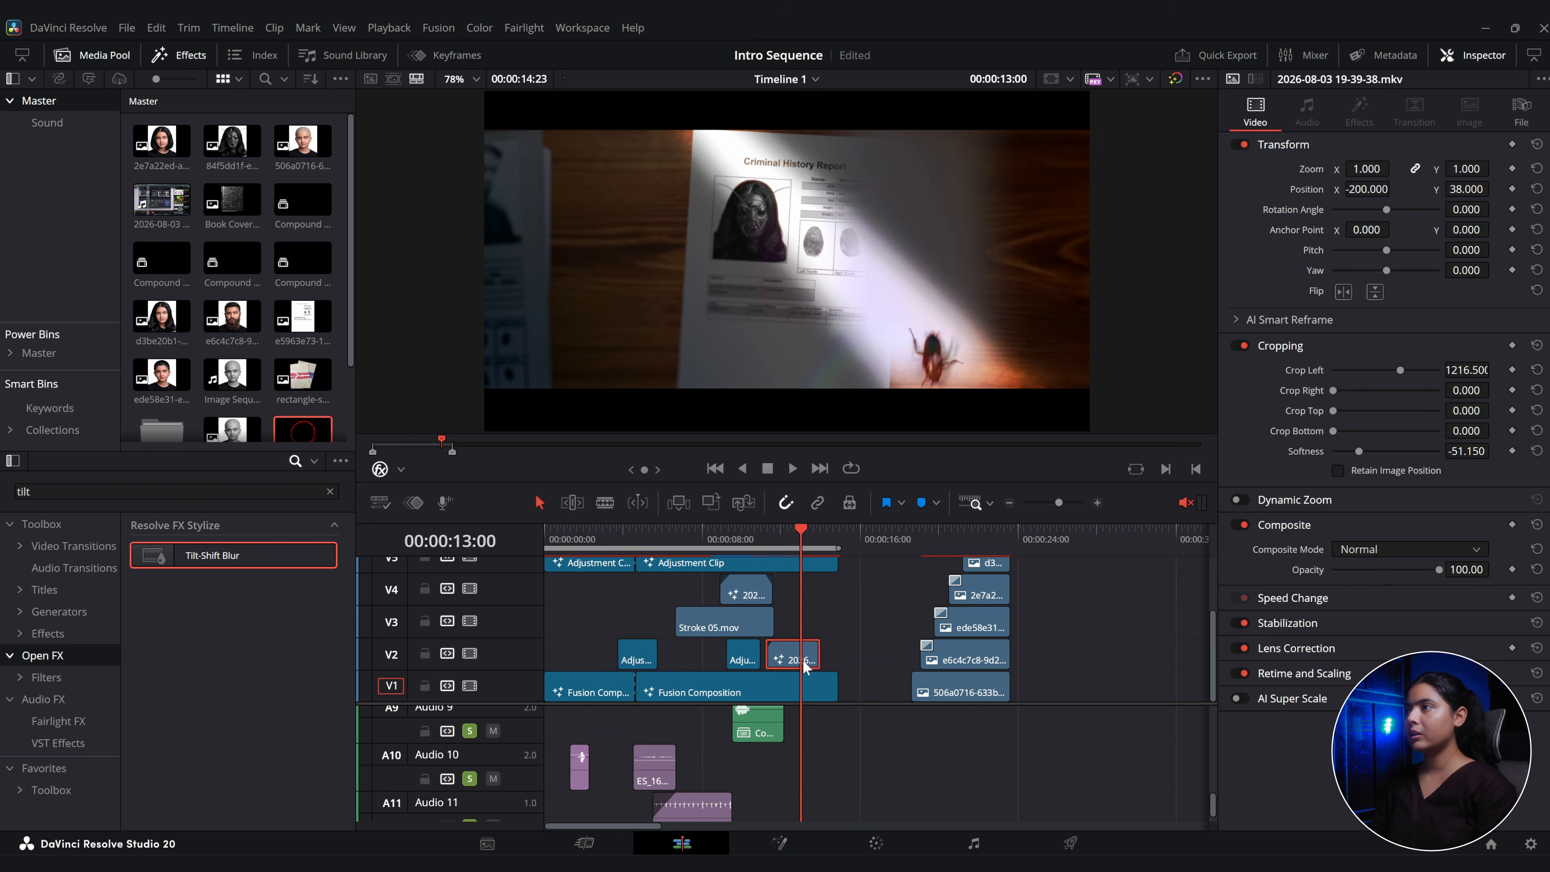
scroll(809, 666, up, 2)
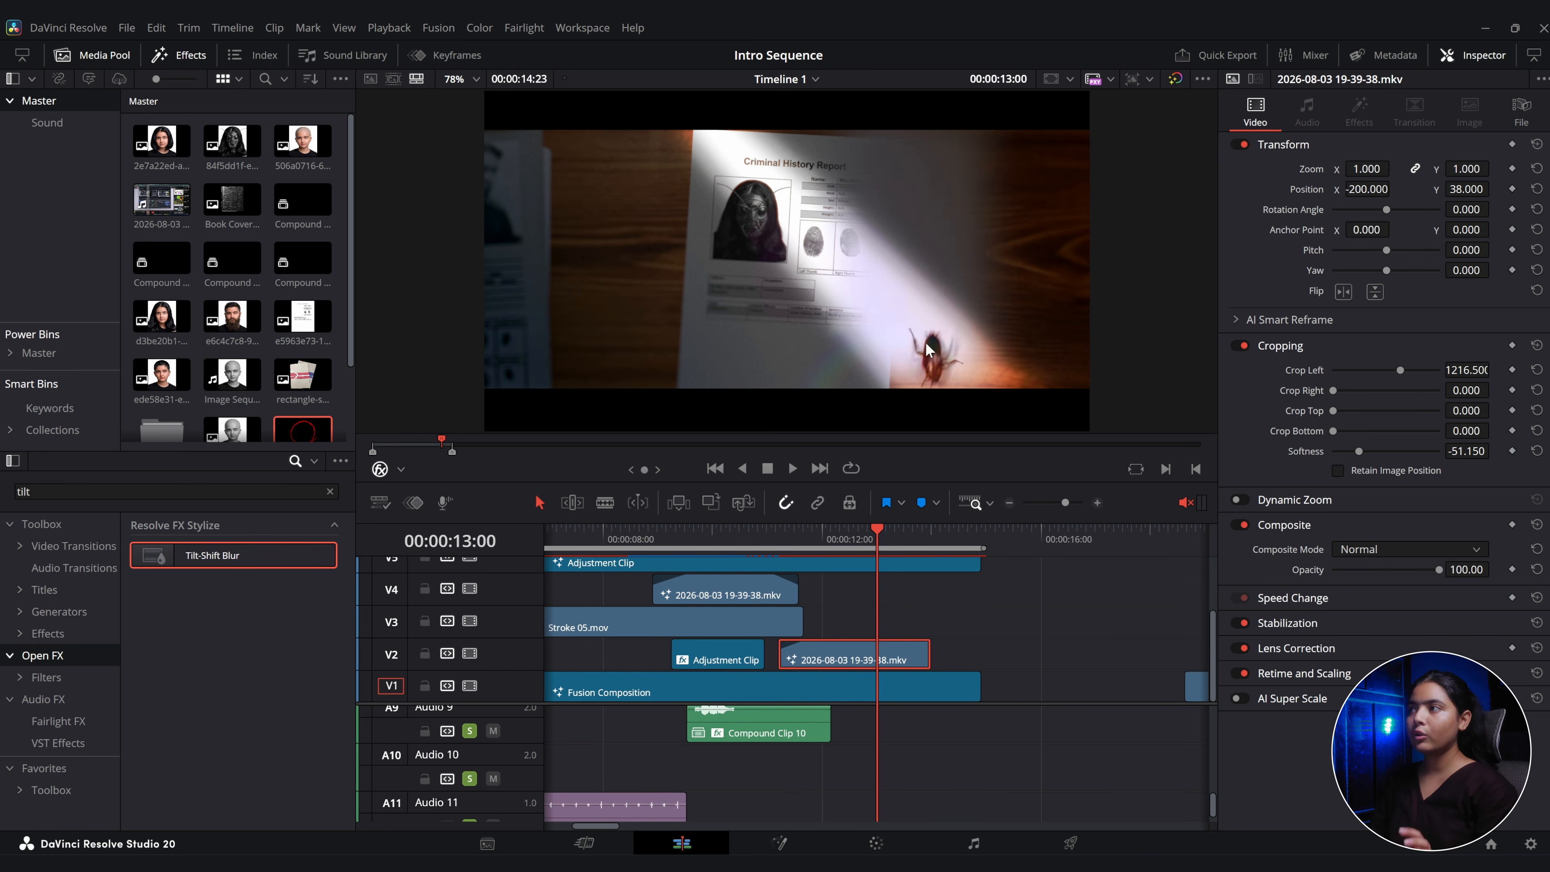
click(1359, 549)
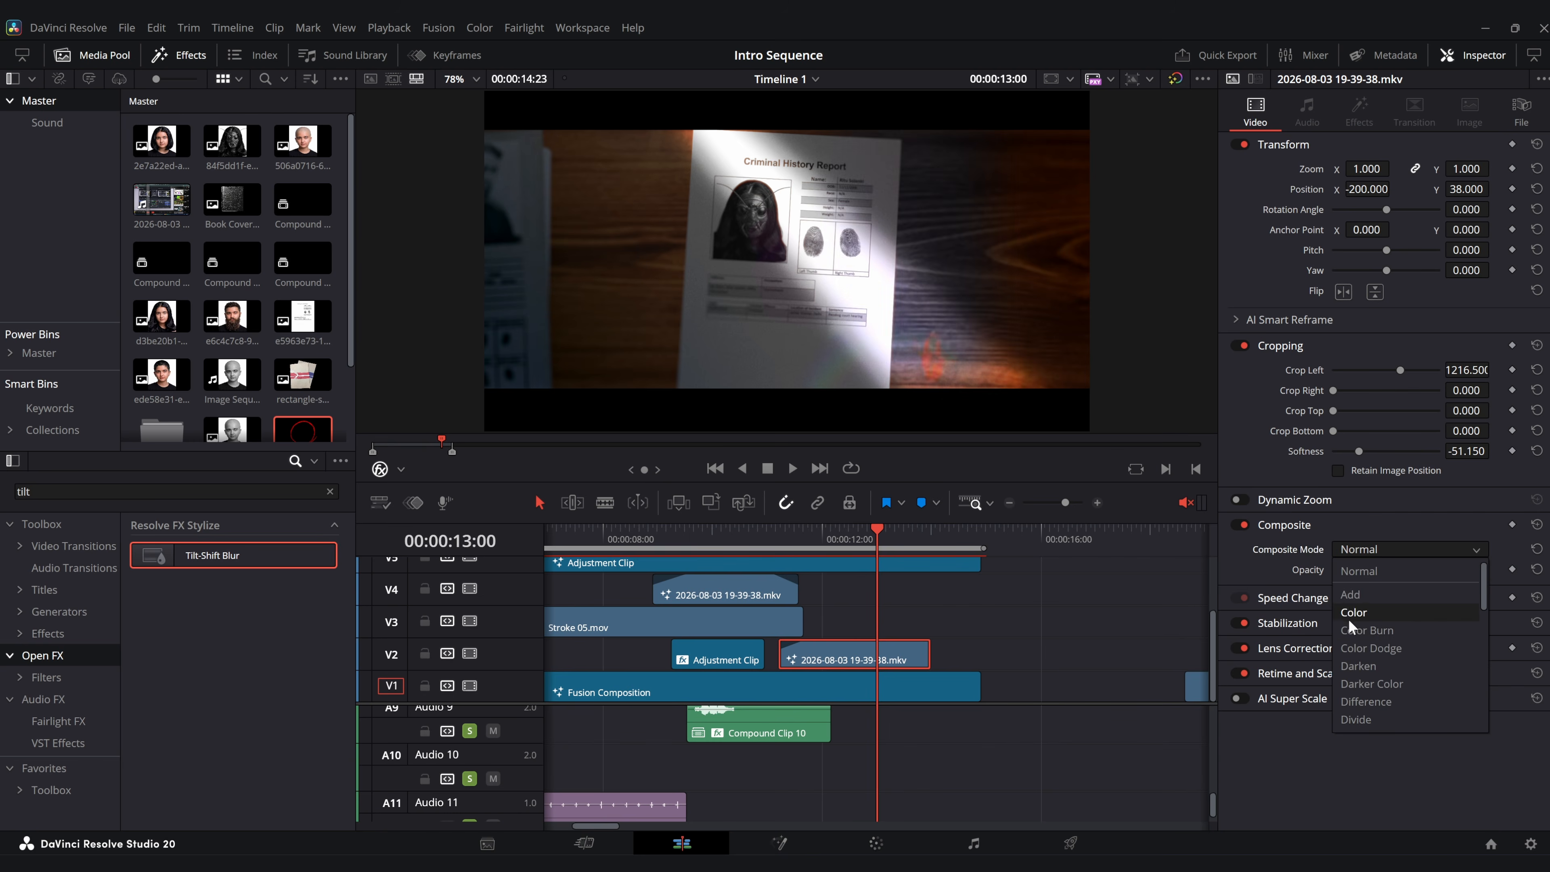
click(1352, 666)
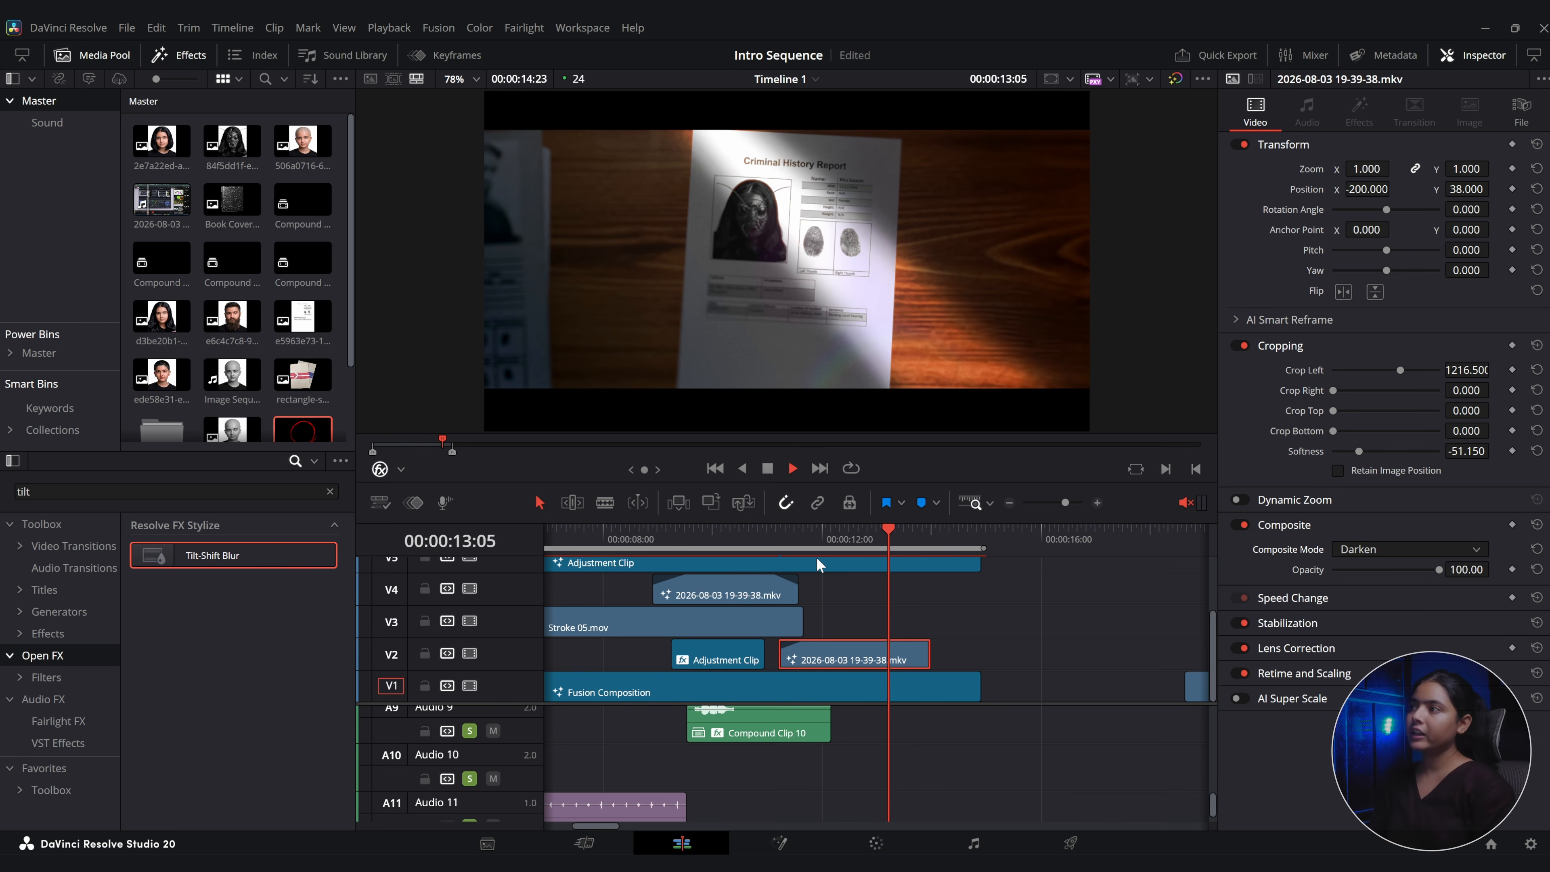
key(space)
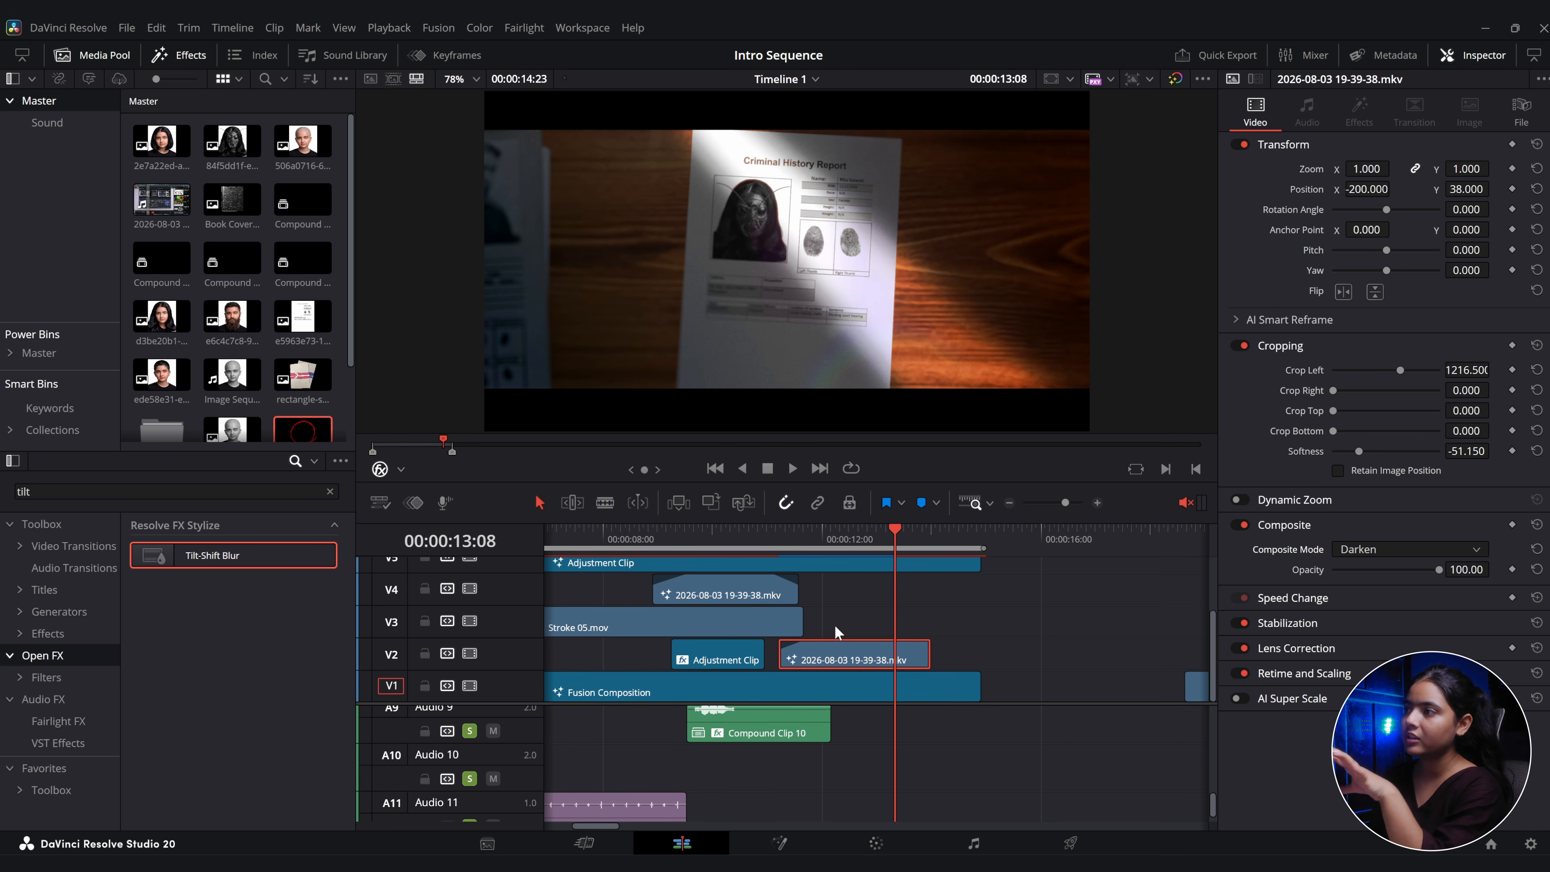
Shorten the last Fusion Composition on V1 to about 00:00:13:02 with a fade-out, and play back the ending.
drag(980, 691, 827, 673)
click(869, 684)
scroll(872, 684, up, 2)
click(813, 541)
key(space)
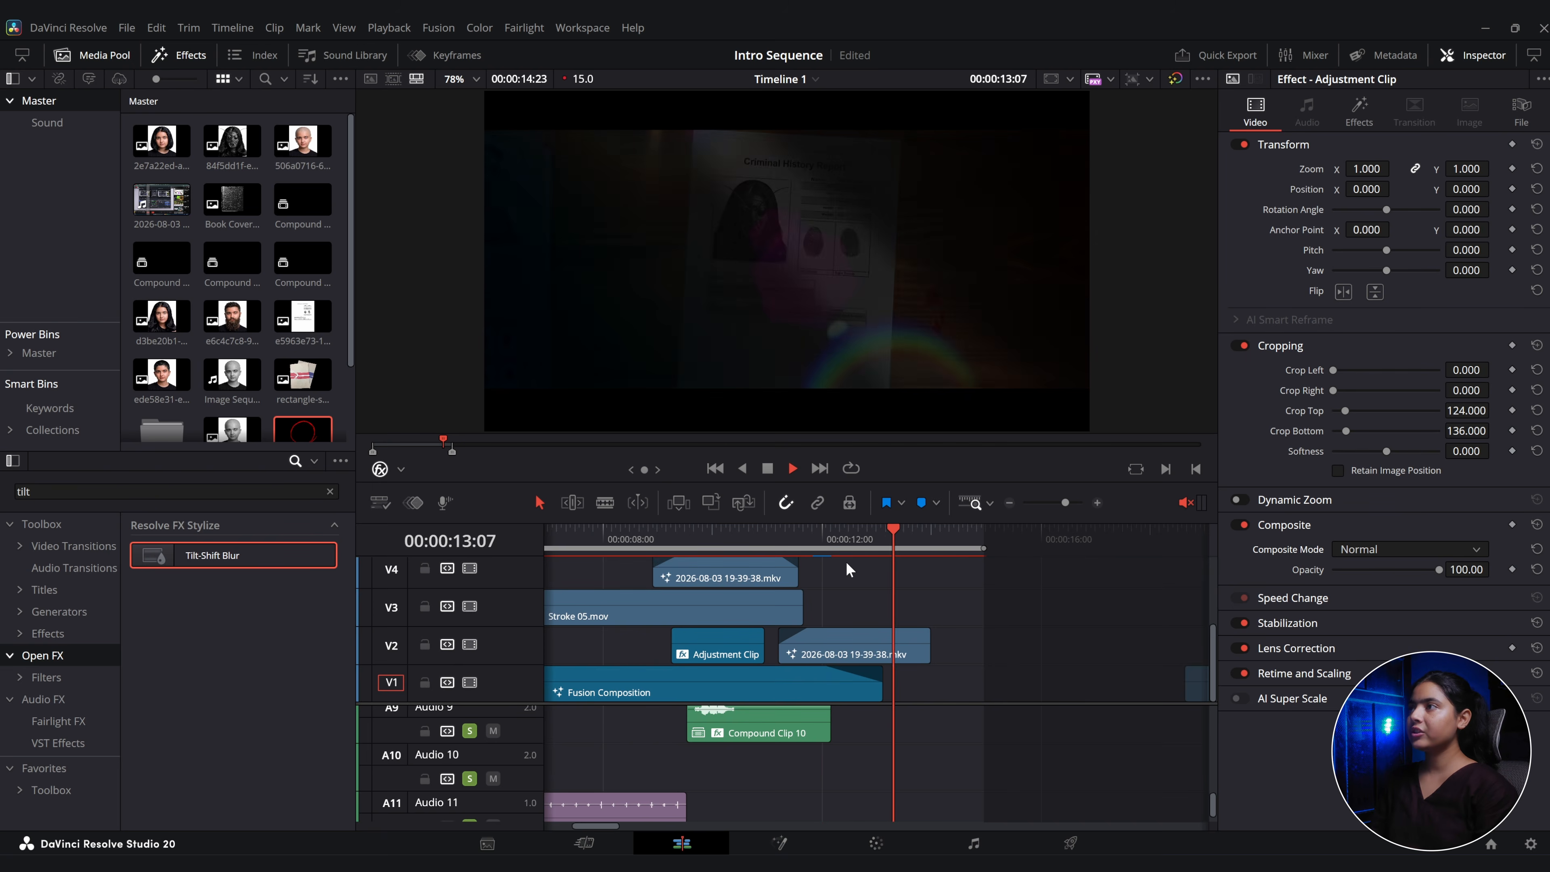
key(space)
Set the V2 cockroach clip's composite mode back to Normal and check it at 00:00:12:12.
mouse_move(864, 650)
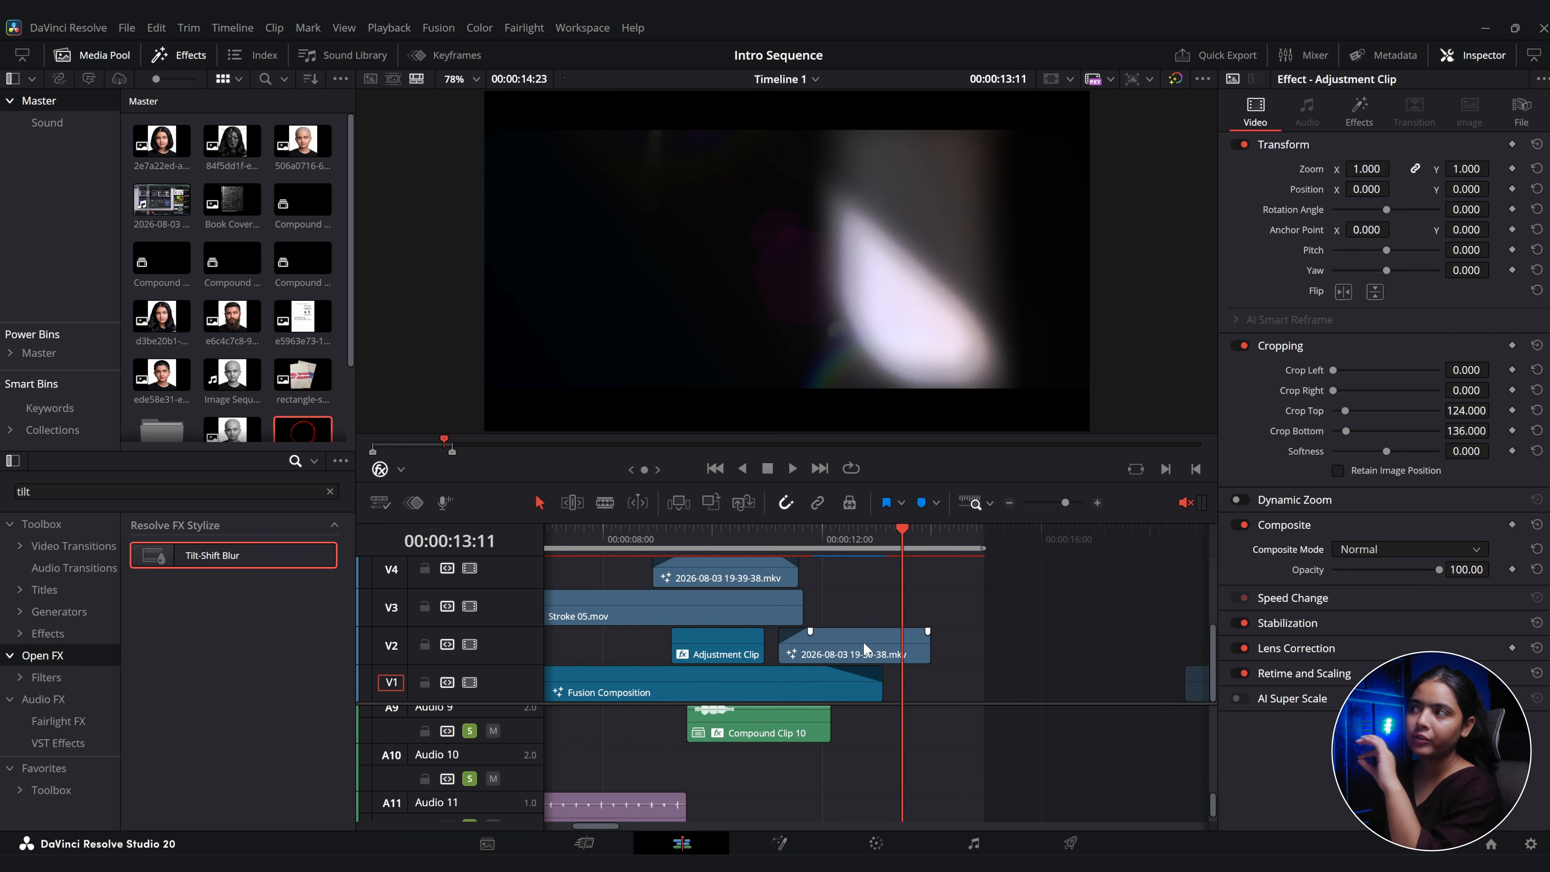
click(870, 632)
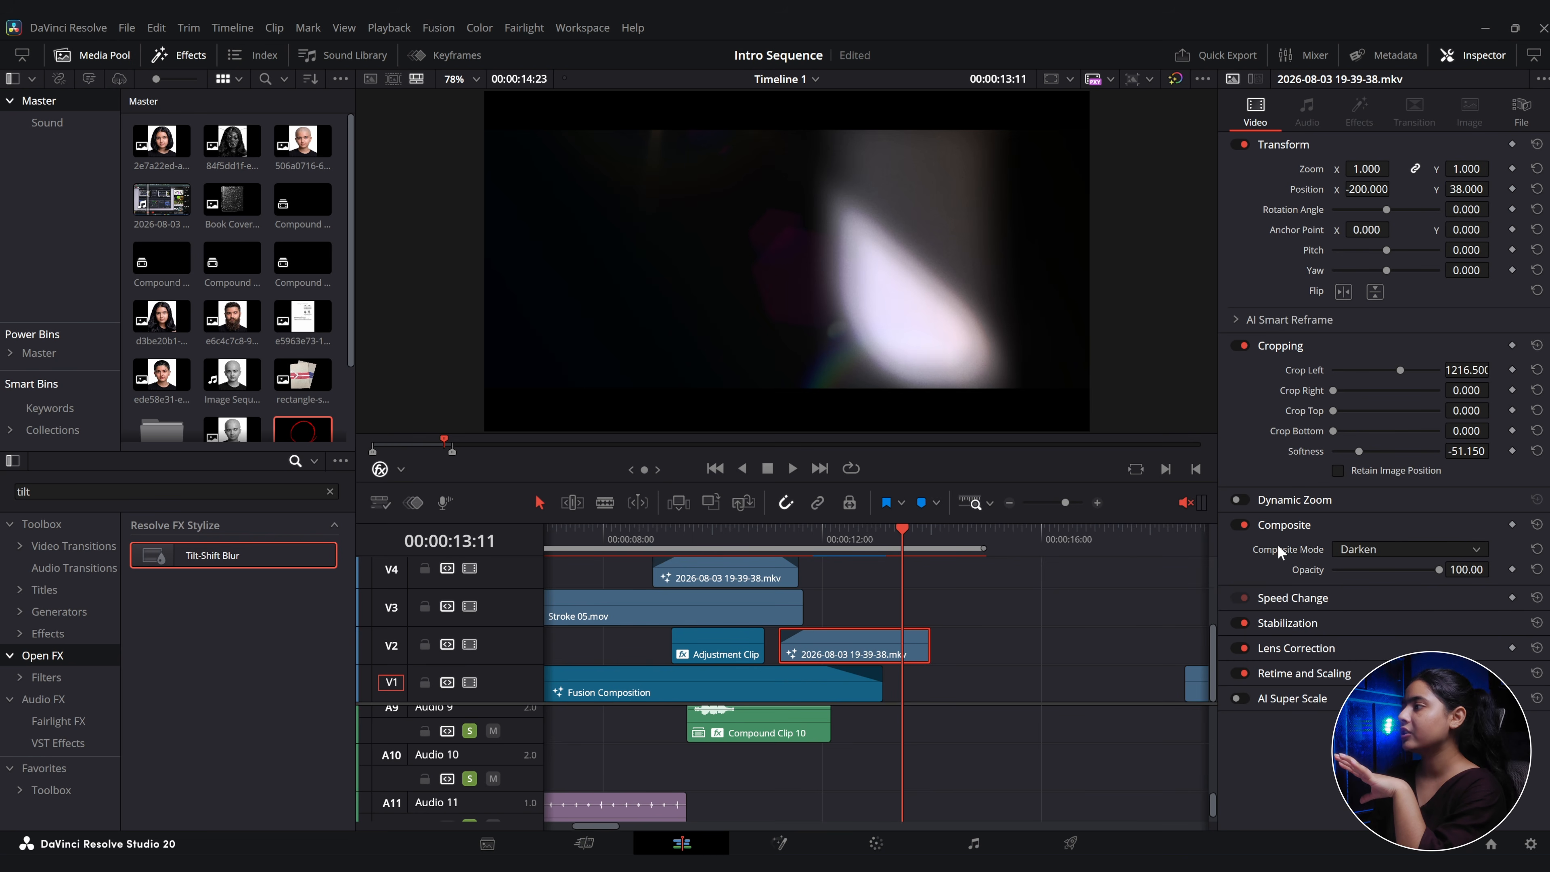
click(849, 536)
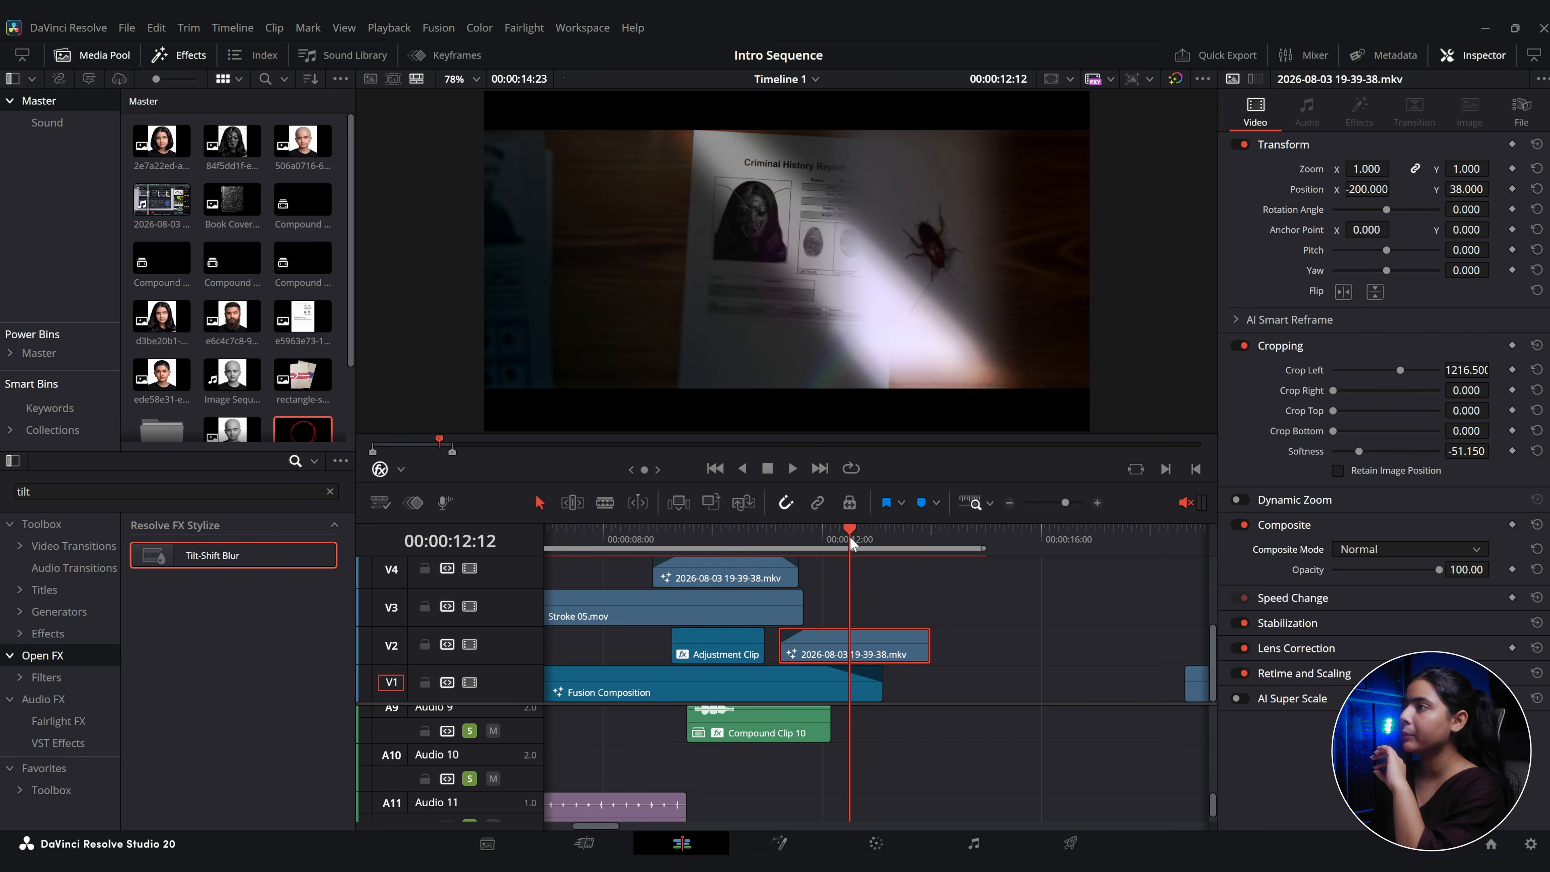
Open the V2 cockroach clip in the Fusion page and insert the LumaKeyer1 node between MediaIn1 and MediaOut1.
right_click(815, 643)
click(862, 404)
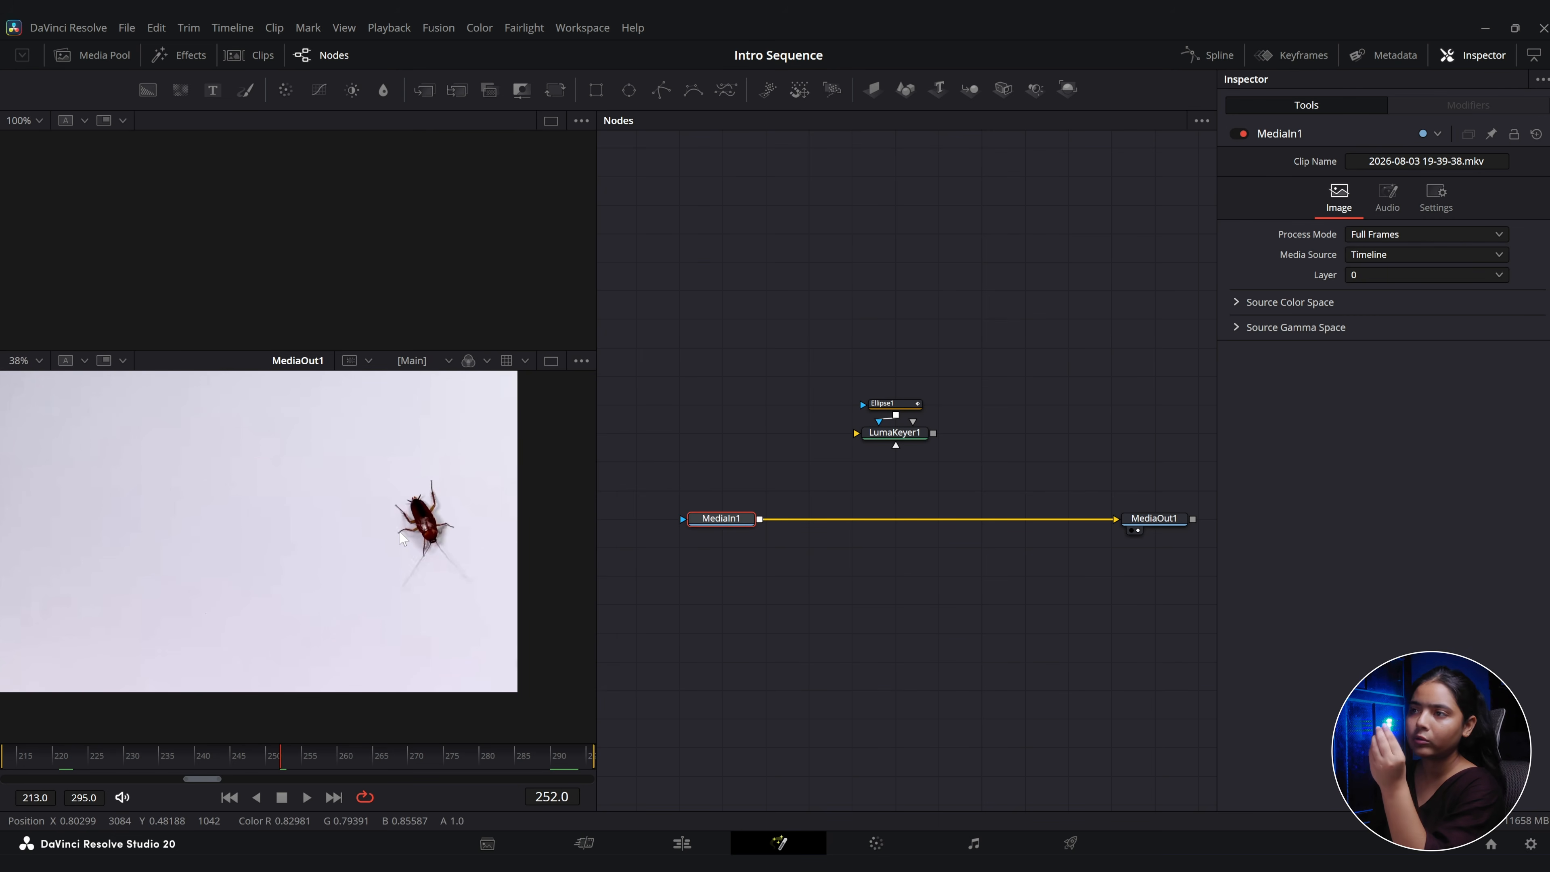
drag(897, 438, 883, 526)
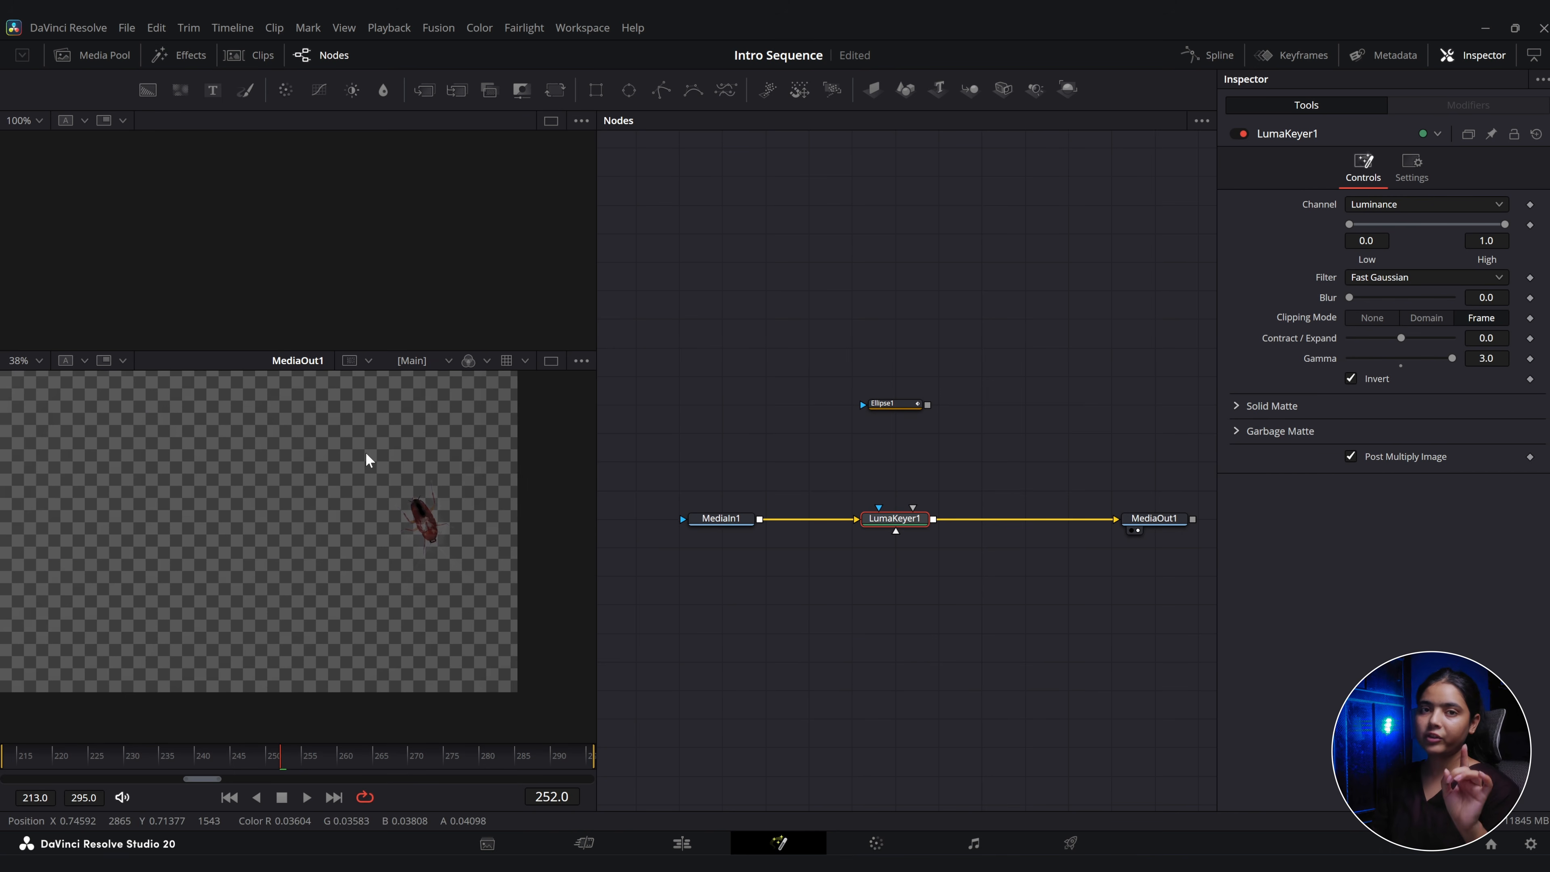
Connect the Ellipse1 mask to LumaKeyer1's matte input so it fills the cockroach's body, and check the ellipse's tracked path around frame 255.
scroll(437, 540, up, 5)
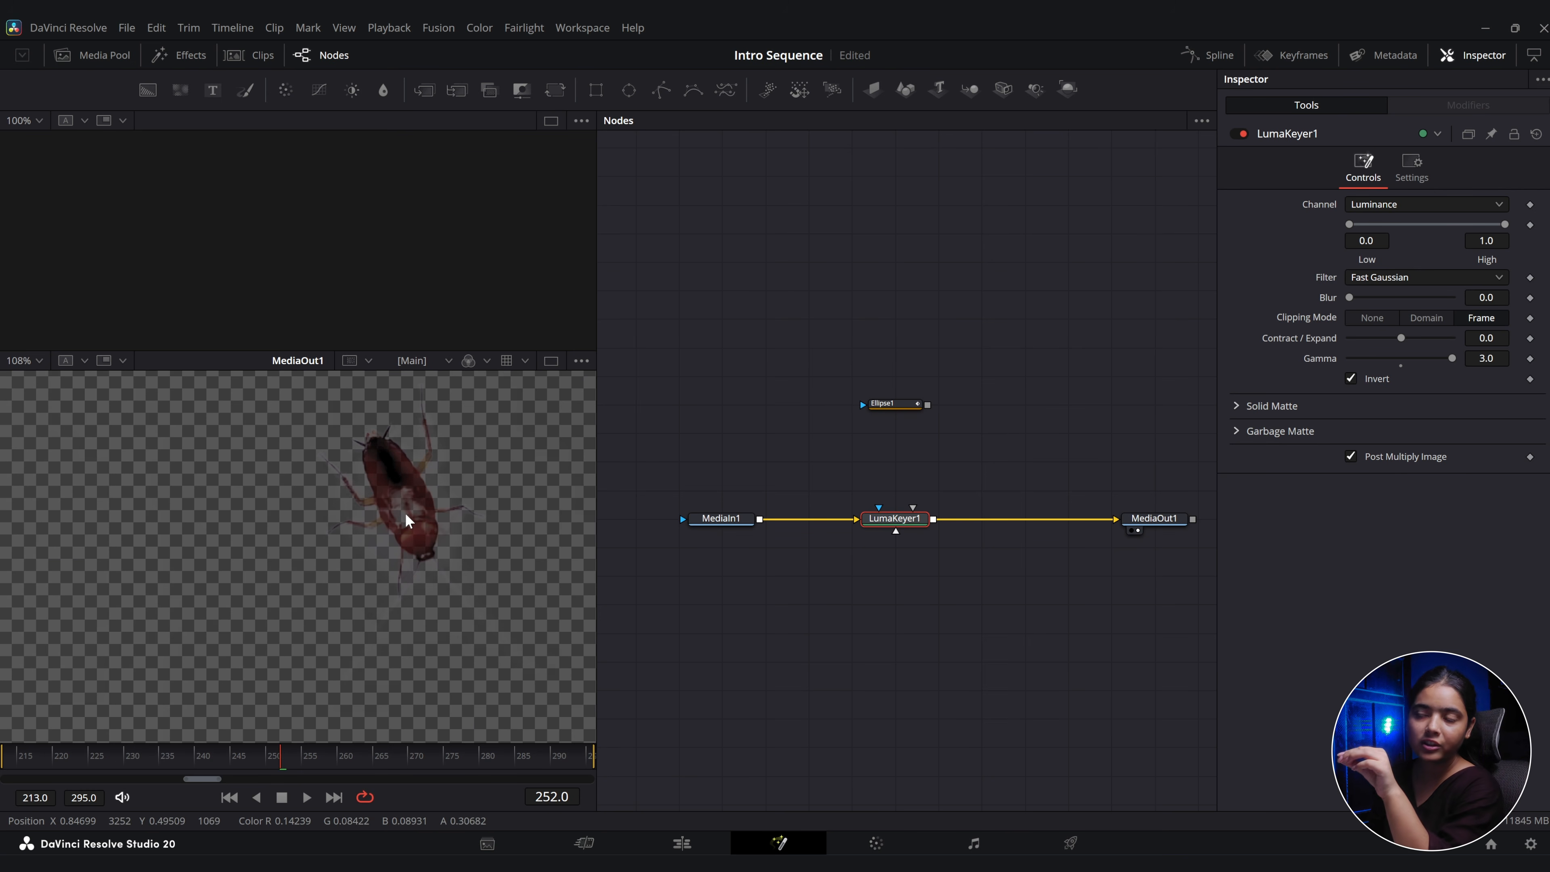
scroll(407, 521, down, 3)
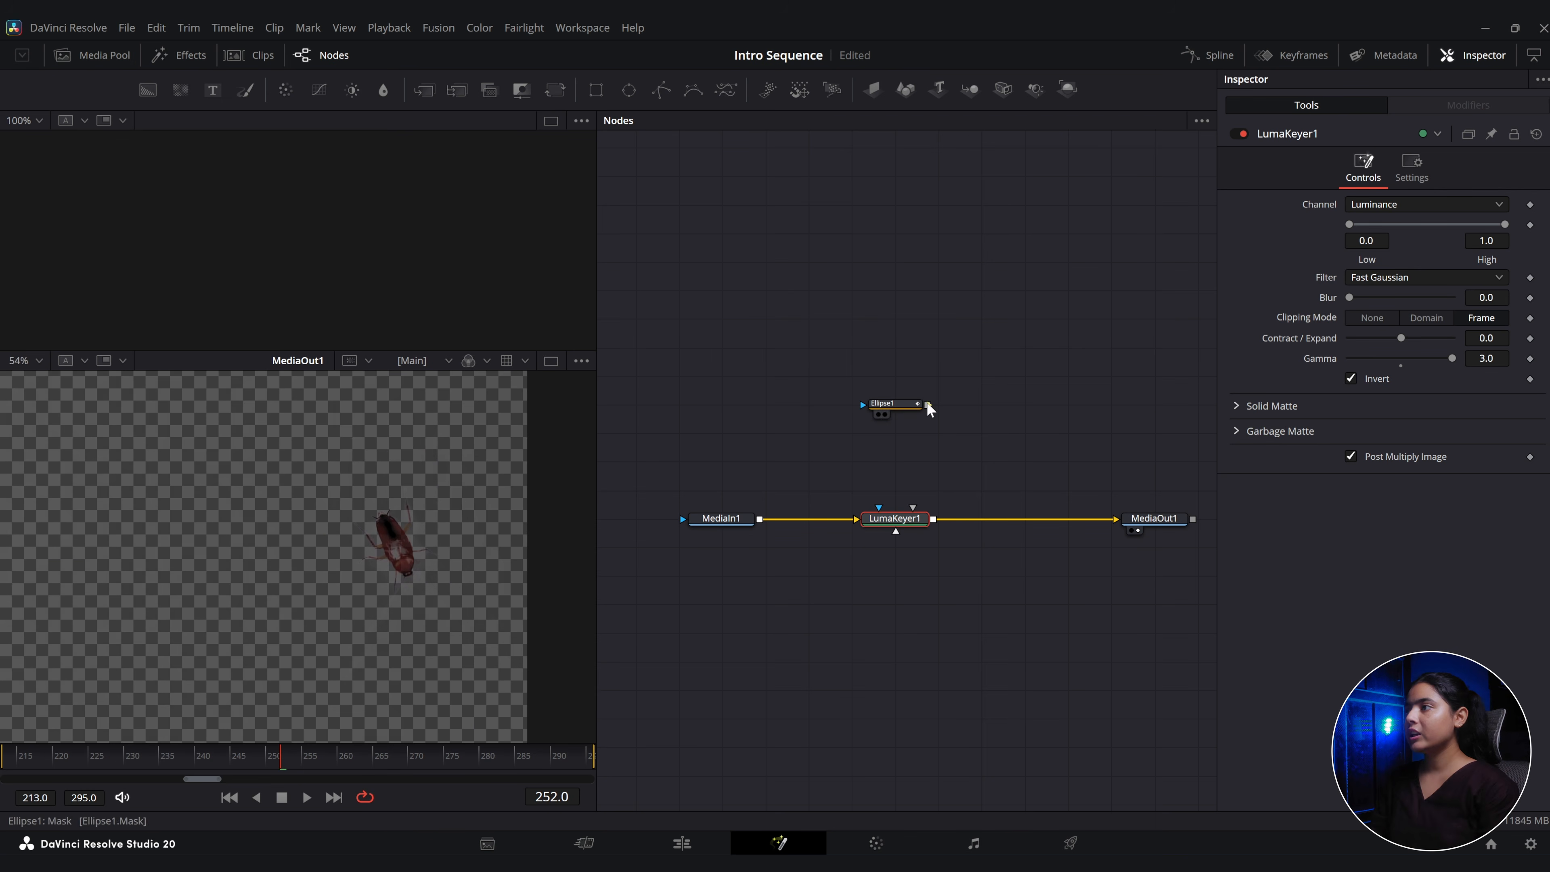
drag(927, 405, 903, 519)
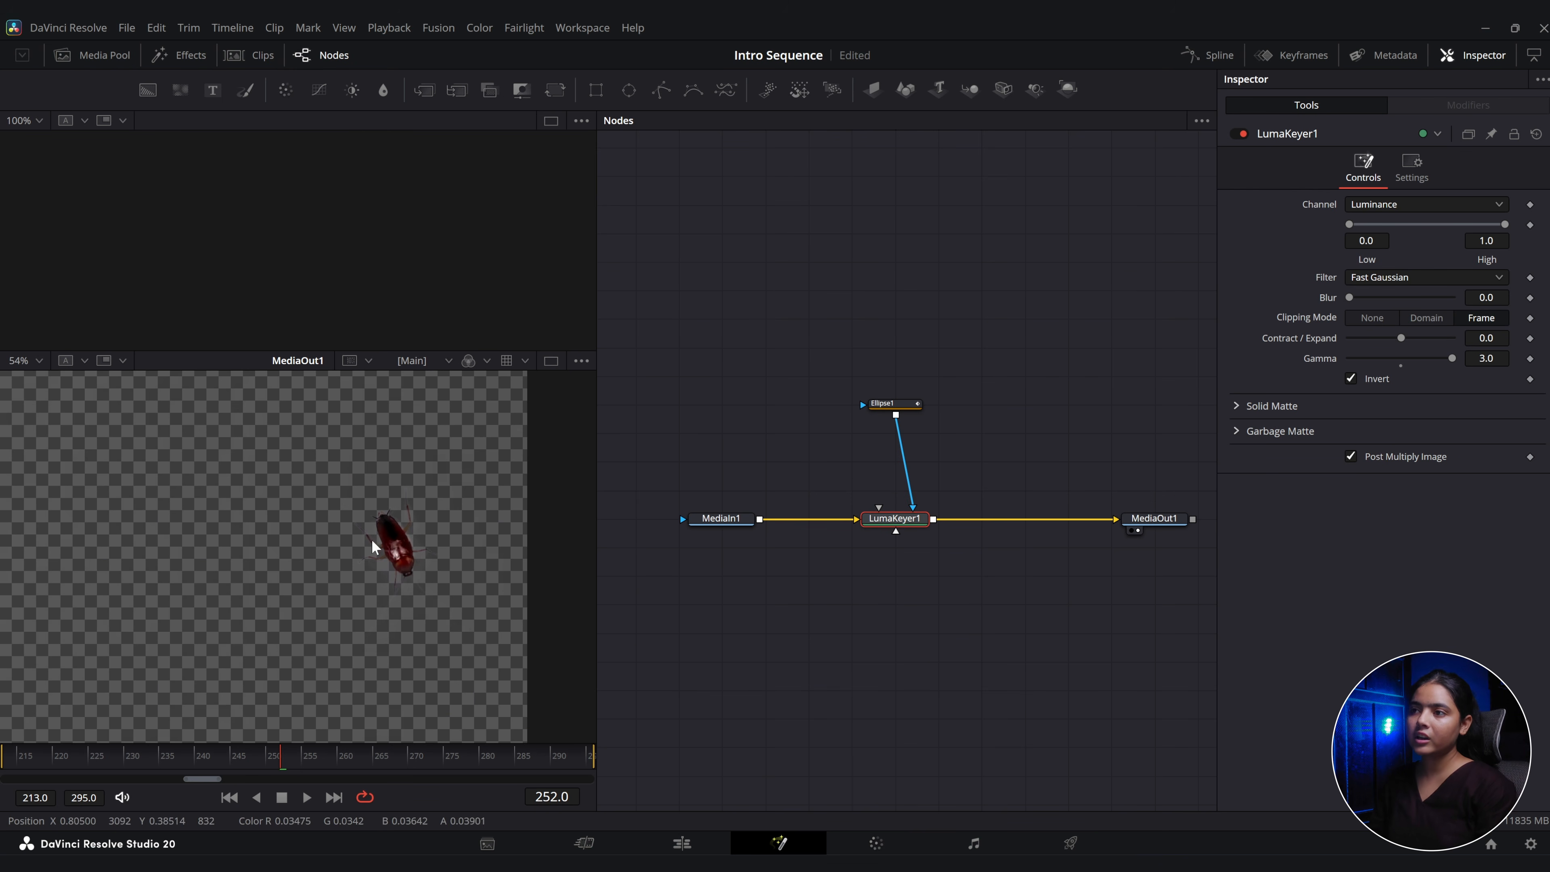
click(895, 403)
scroll(366, 559, down, 4)
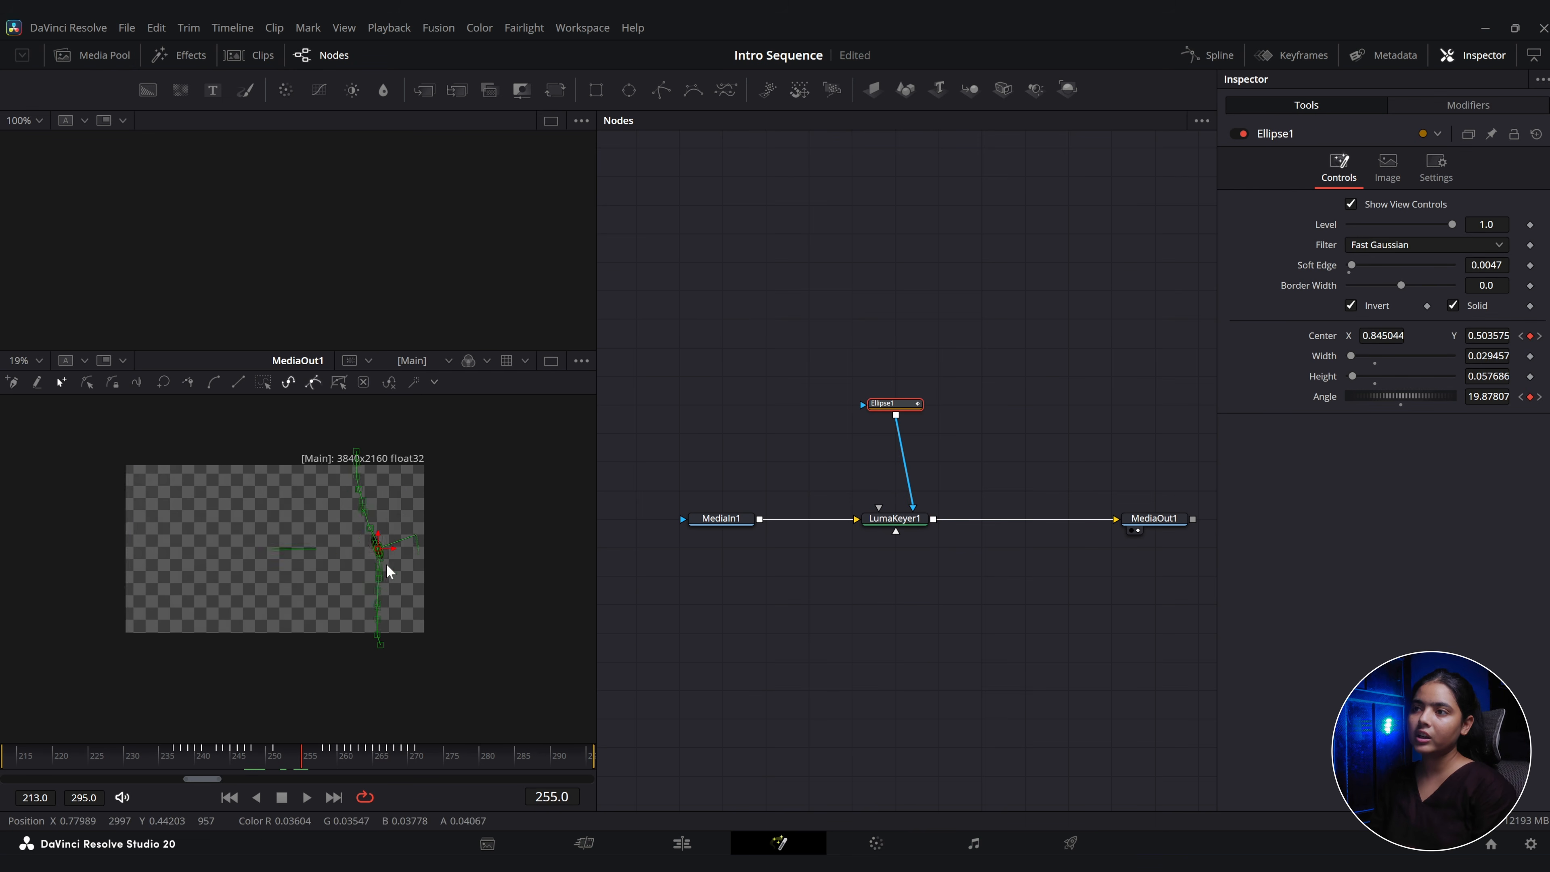
drag(386, 565, 406, 568)
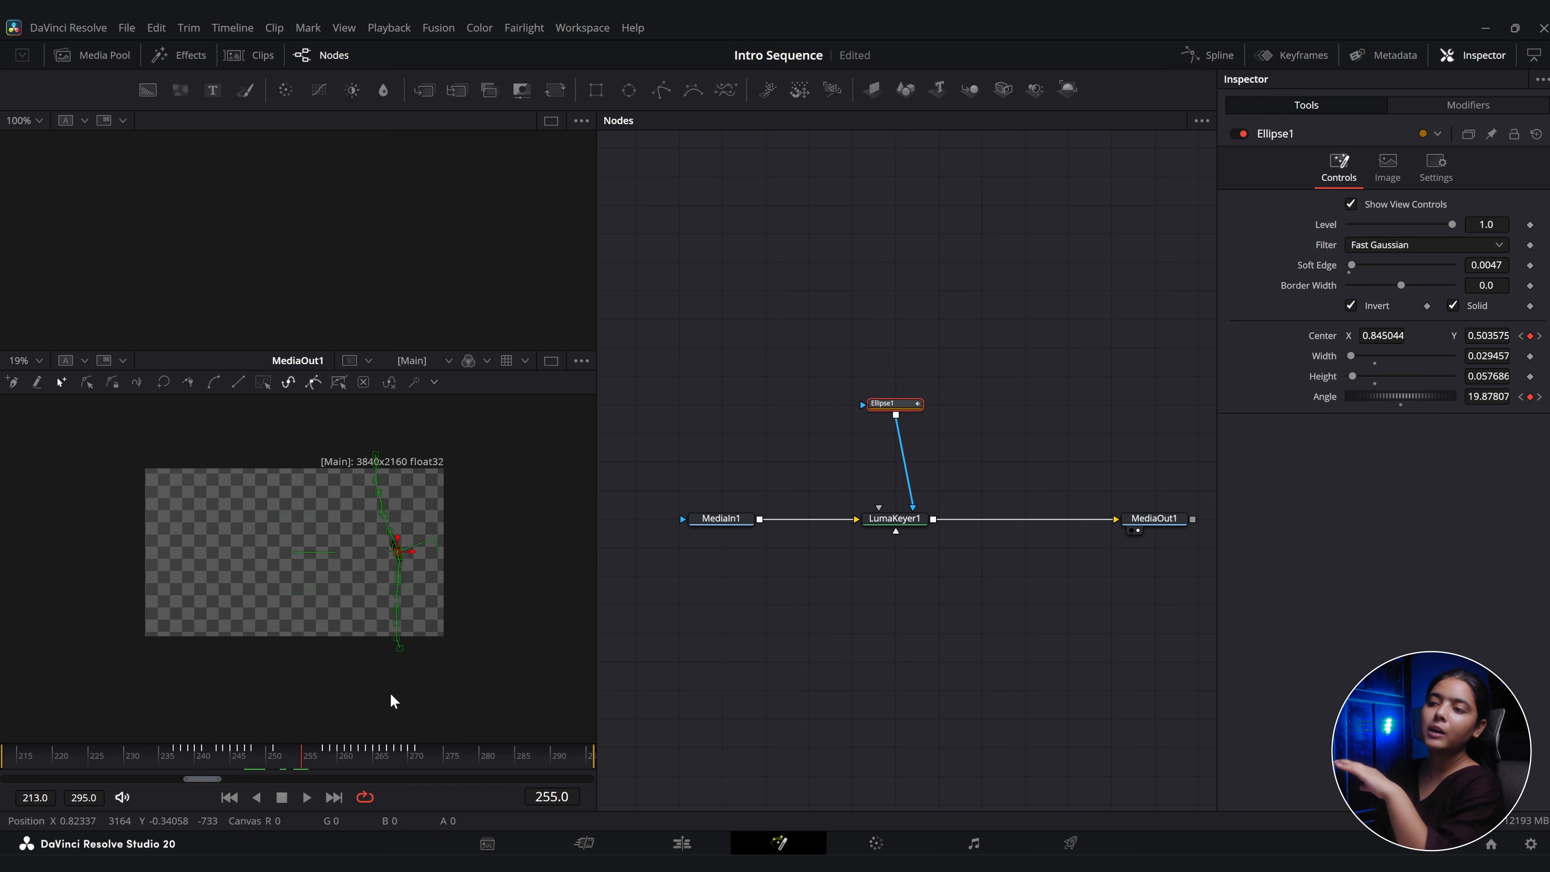
Return to the Edit page and play the whole intro sequence full screen from 00:00:00:00.
click(681, 843)
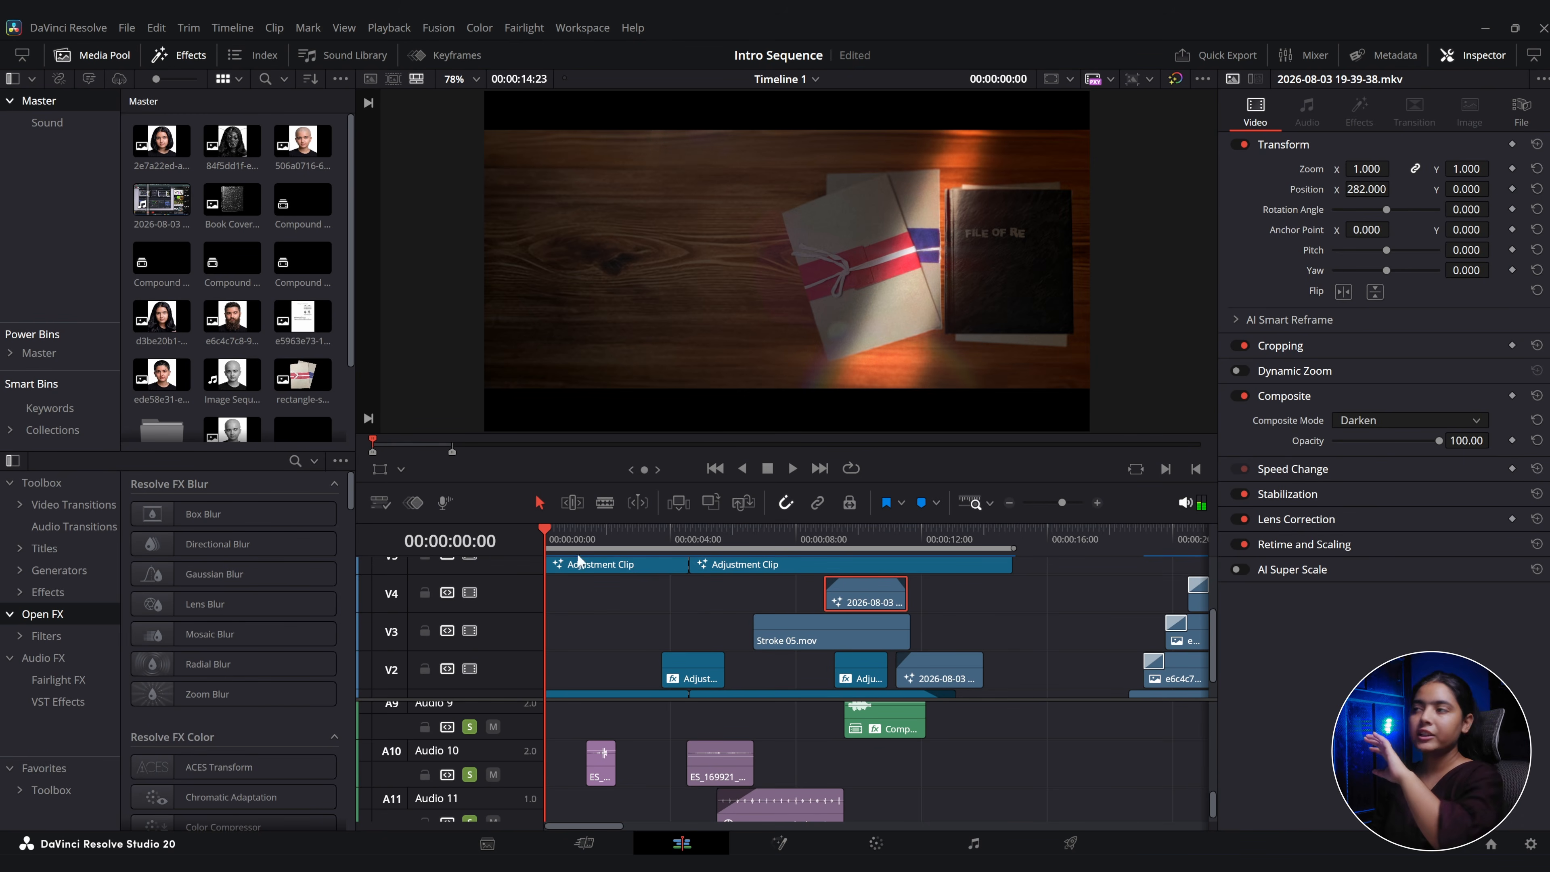
key(ctrl+f)
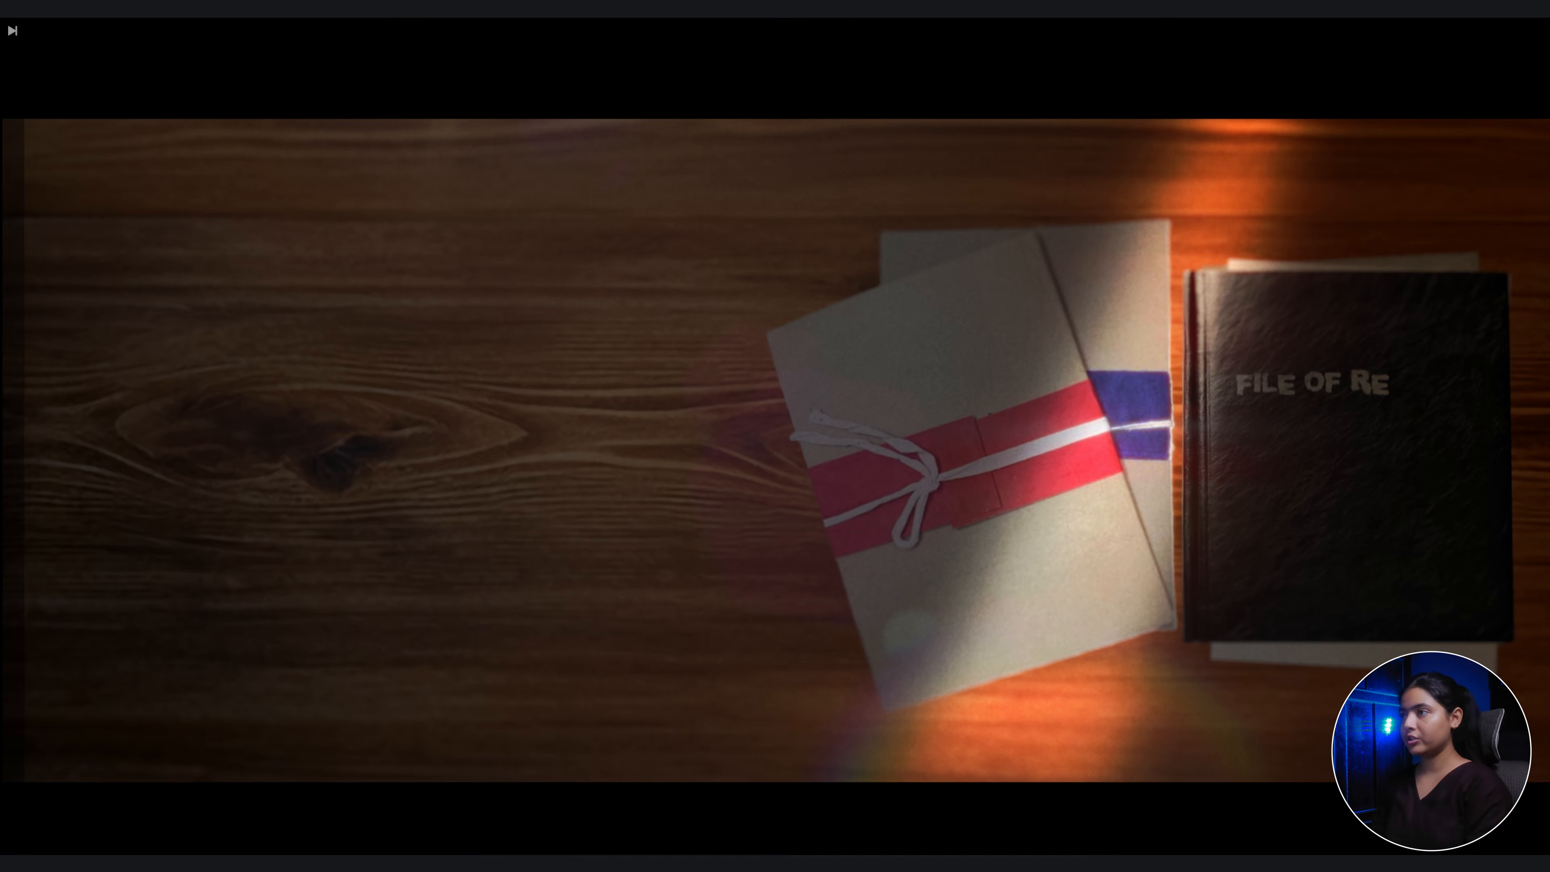
key(space)
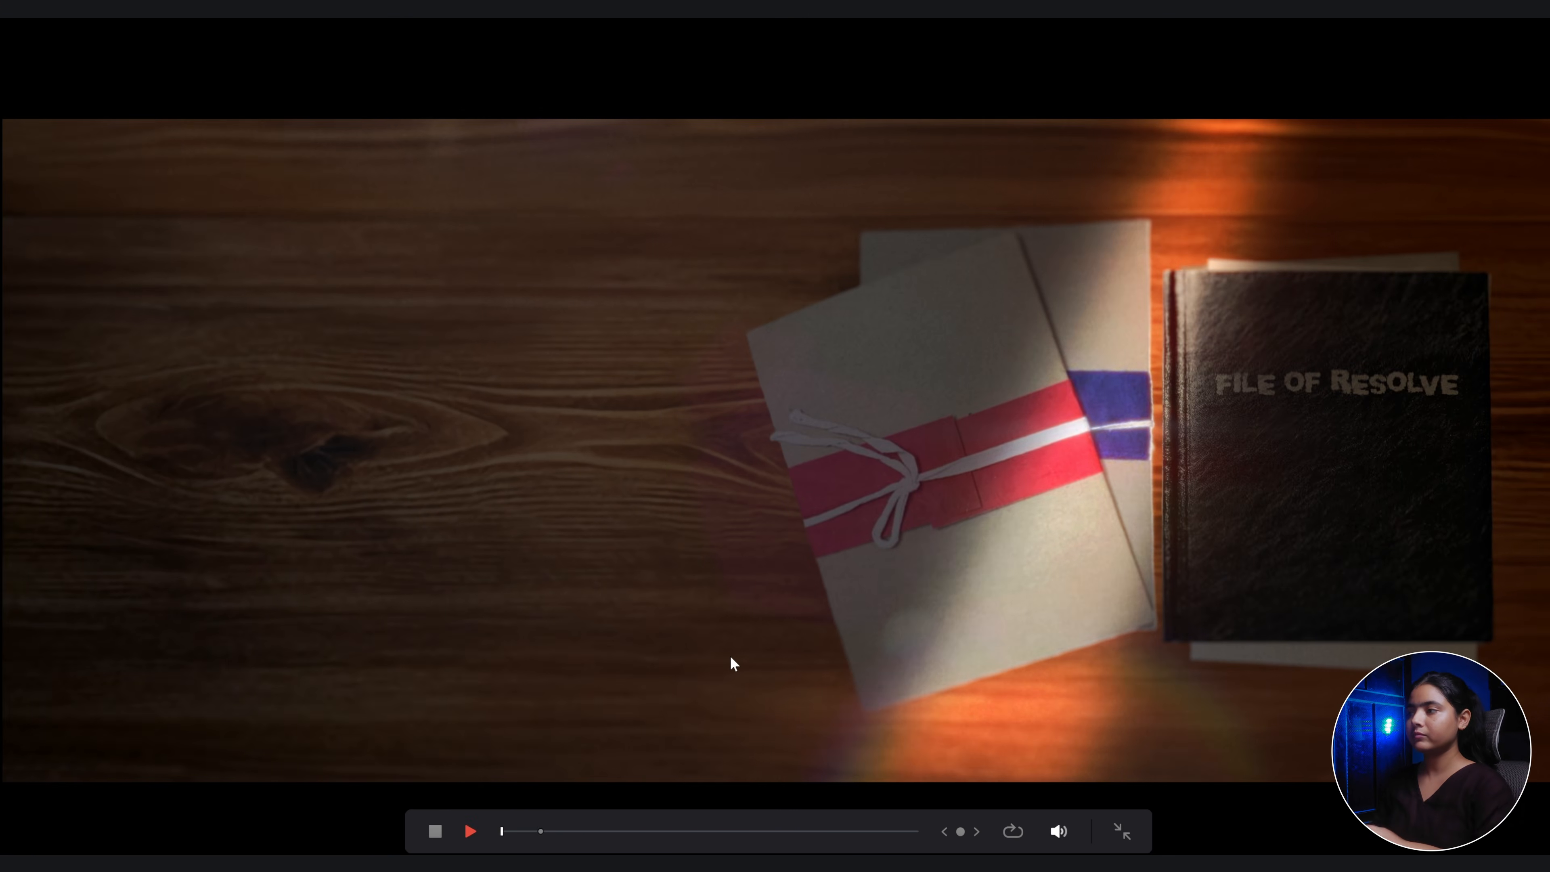